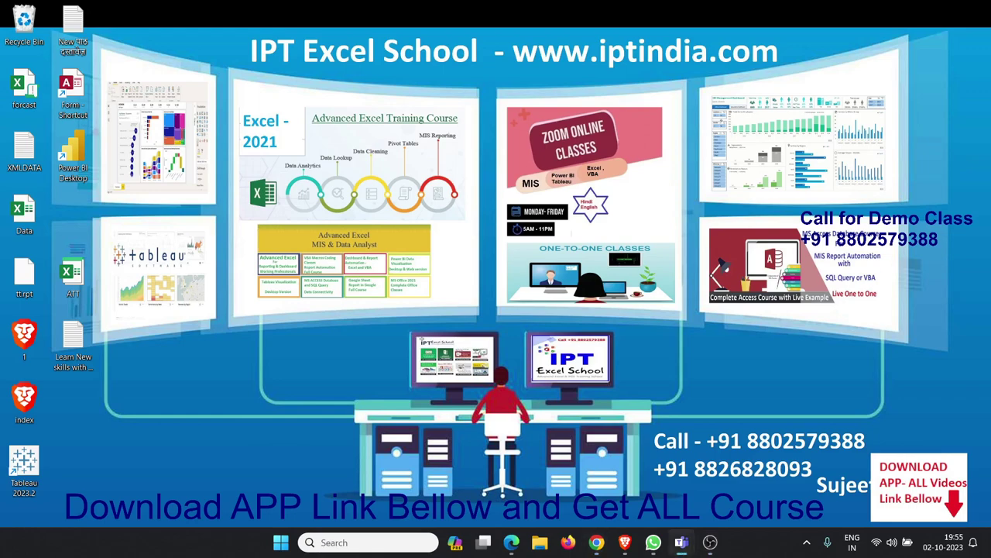
- Move the ongoing meeting window further right and bring up the WhatsApp class group chat
left_click(681, 542)
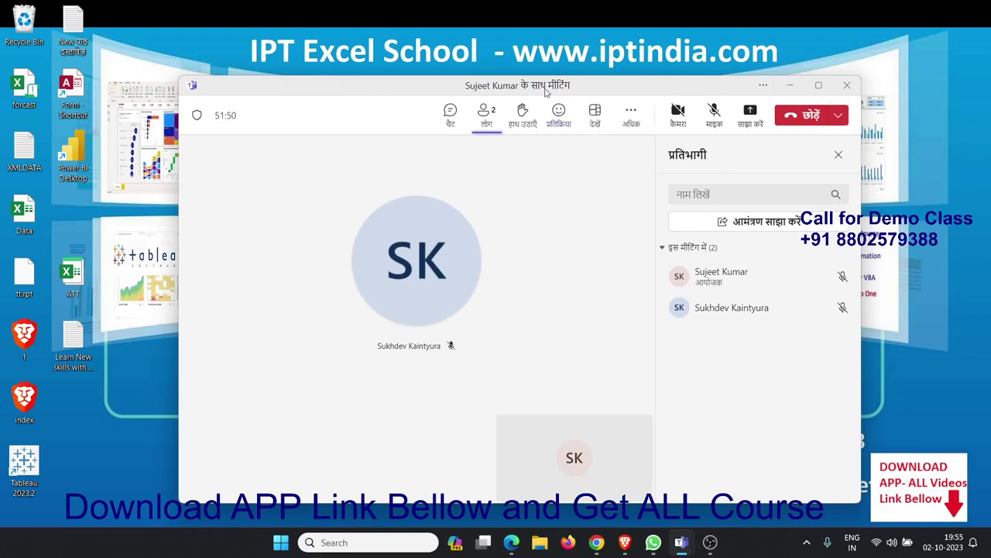
left_click_drag(546, 90, 990, 99)
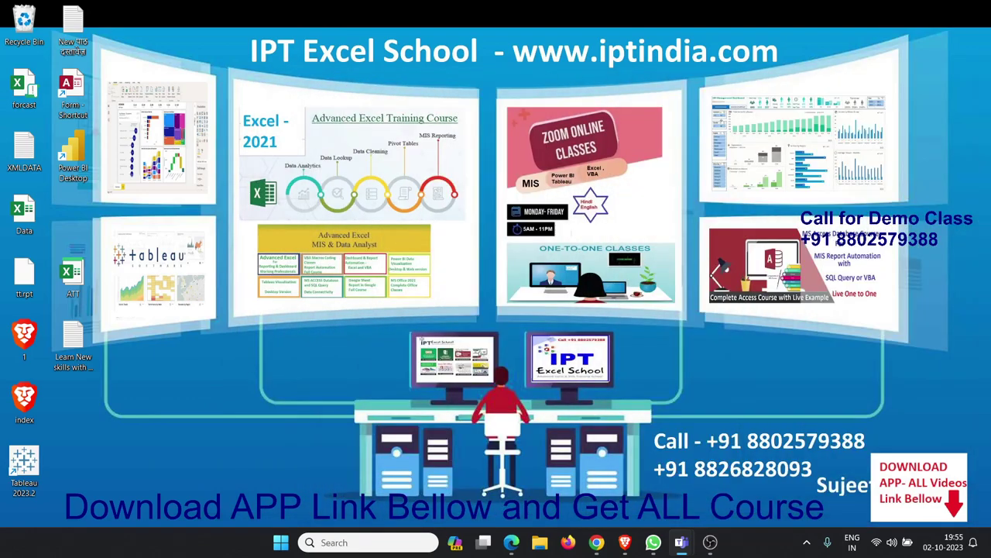
left_click(653, 543)
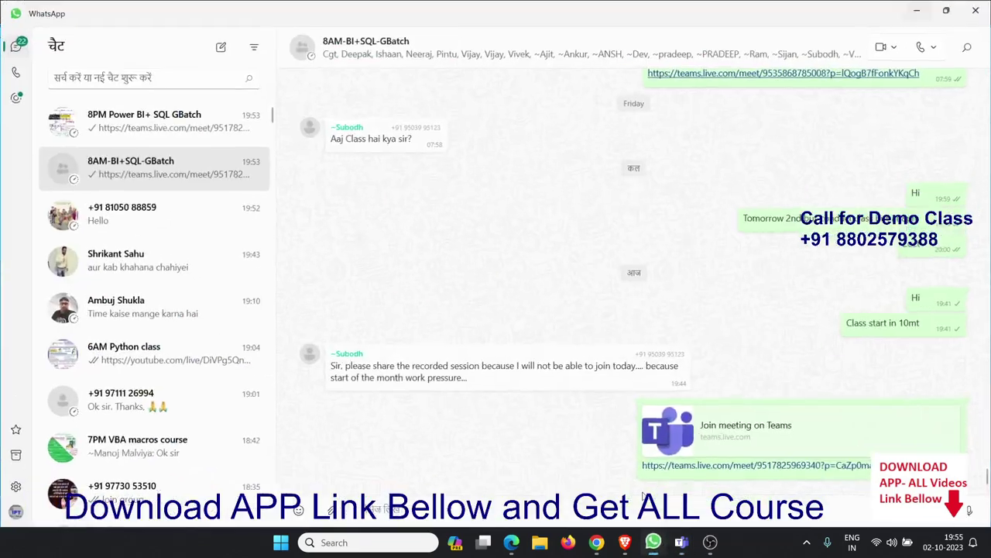
- Scroll back through the WhatsApp class chat, then minimise WhatsApp
scroll(518, 266, "up", 2)
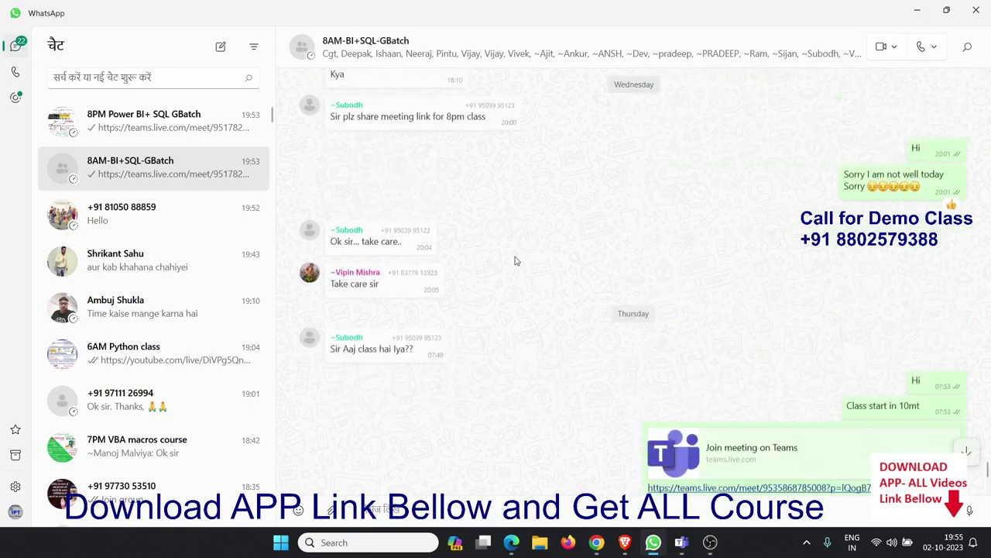
scroll(517, 267, "up", 3)
scroll(515, 261, "down", 5)
scroll(515, 261, "up", 1)
scroll(515, 261, "up", 1)
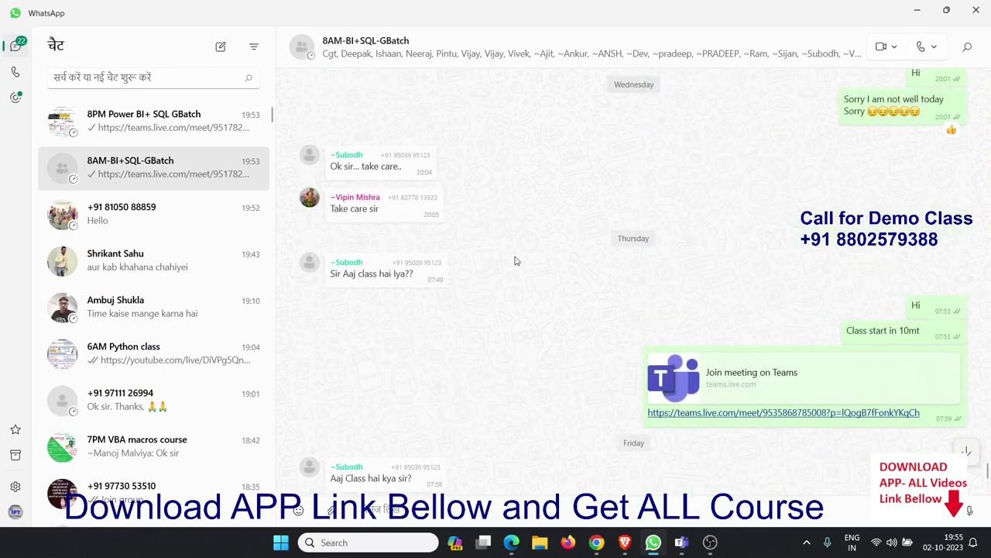
scroll(515, 261, "up", 2)
scroll(515, 261, "up", 3)
scroll(515, 261, "up", 4)
scroll(515, 261, "up", 2)
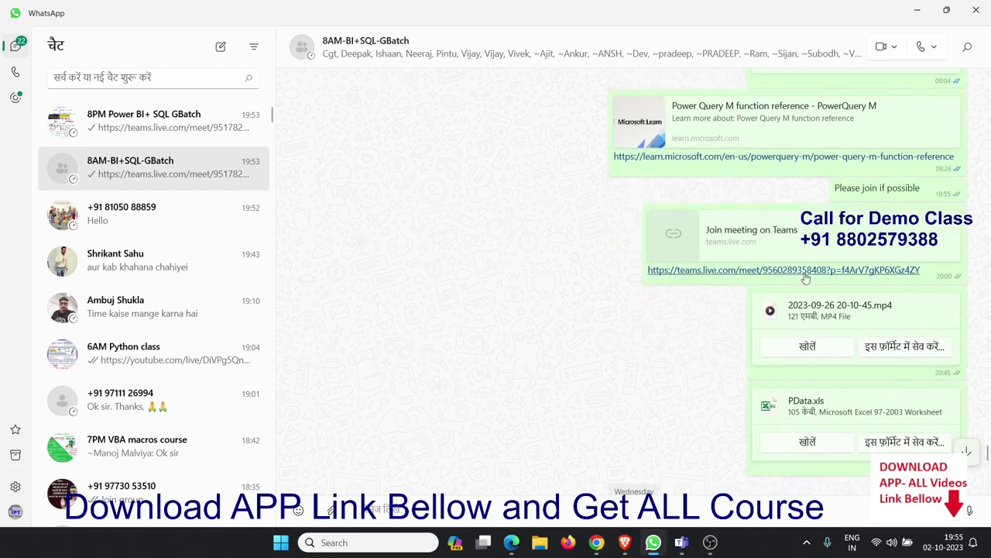
left_click(919, 13)
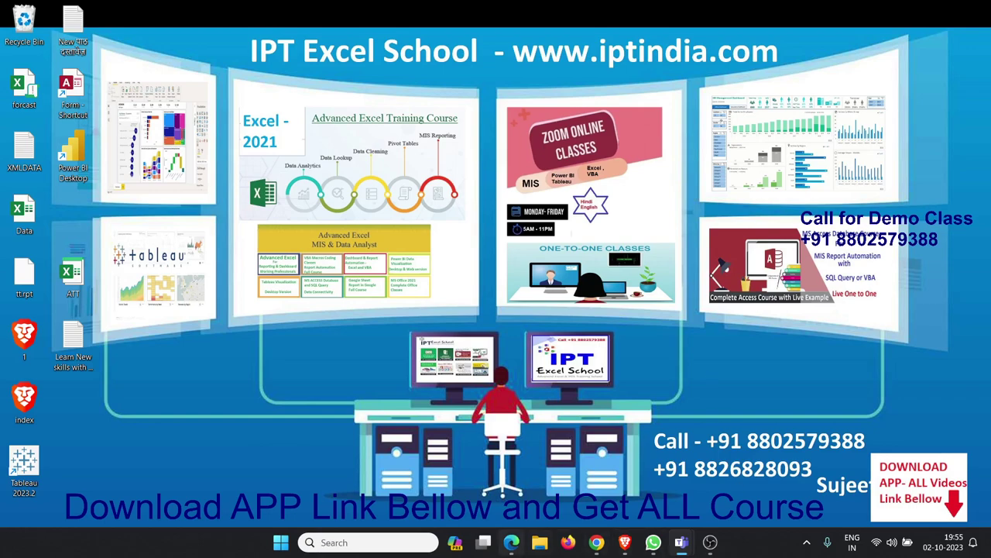
- Return to Edge and select the bi.iptindia.com course page address
left_click(509, 545)
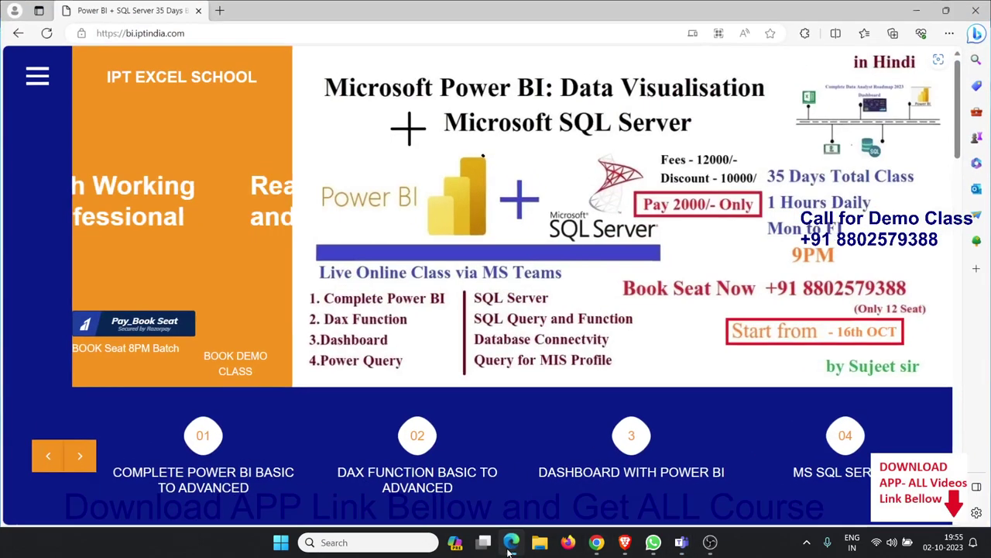
left_click(139, 33)
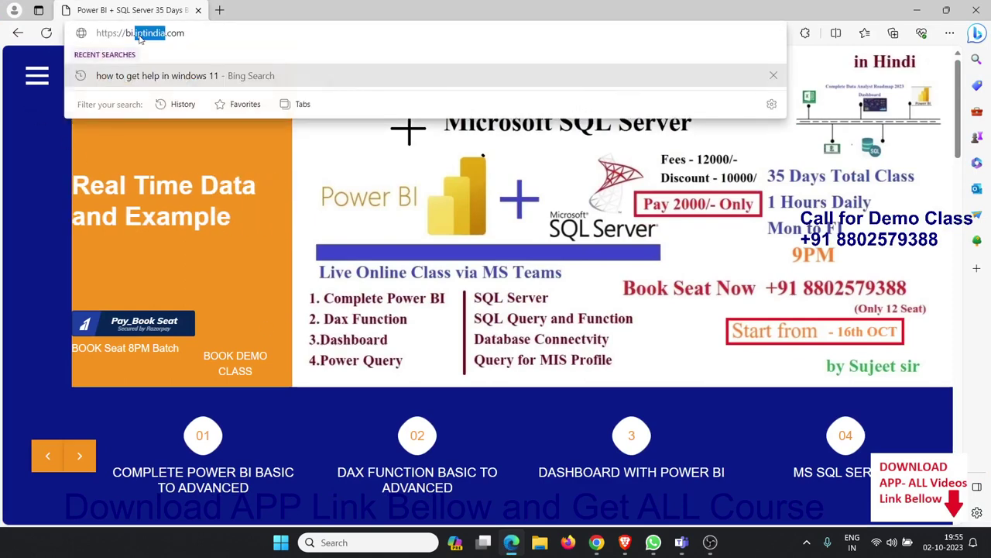
double_click(198, 35)
left_click(197, 35)
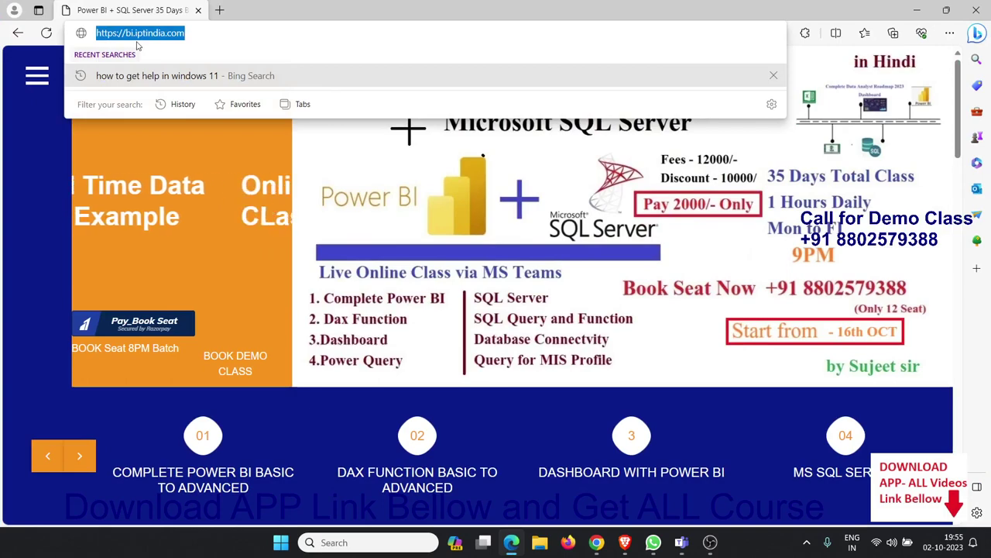
left_click(4, 215)
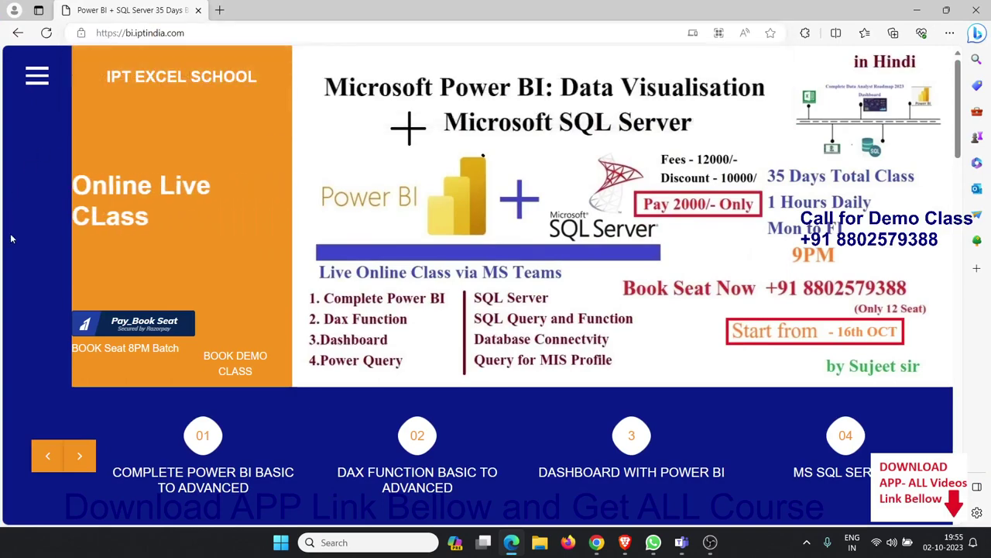
- Scroll down through the Power BI + SQL Server course page sections and back to the top
scroll(585, 211, "down", 3)
scroll(585, 211, "down", 1)
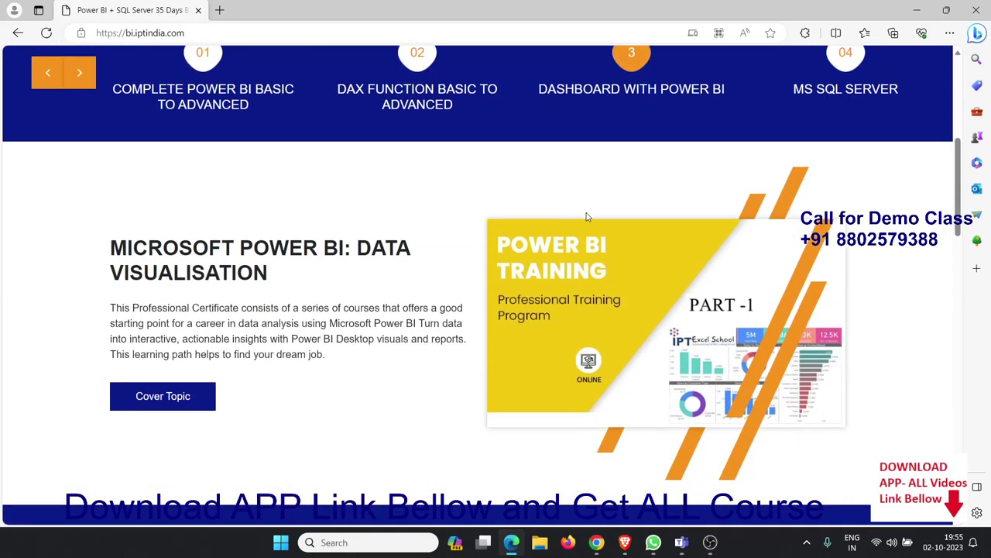
scroll(587, 213, "down", 1)
scroll(586, 213, "down", 3)
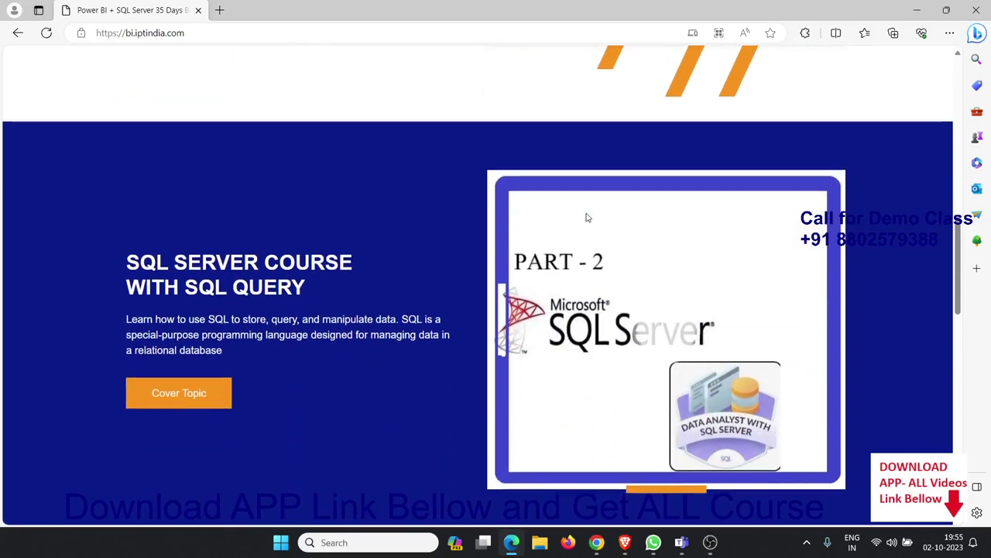
scroll(609, 363, "up", 1)
scroll(610, 364, "up", 4)
scroll(610, 363, "up", 1)
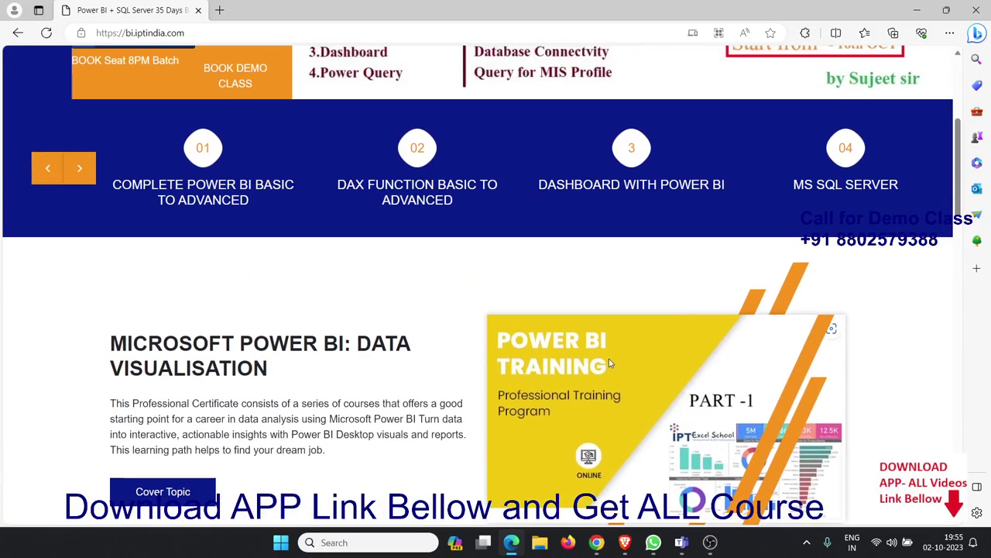
scroll(609, 364, "up", 3)
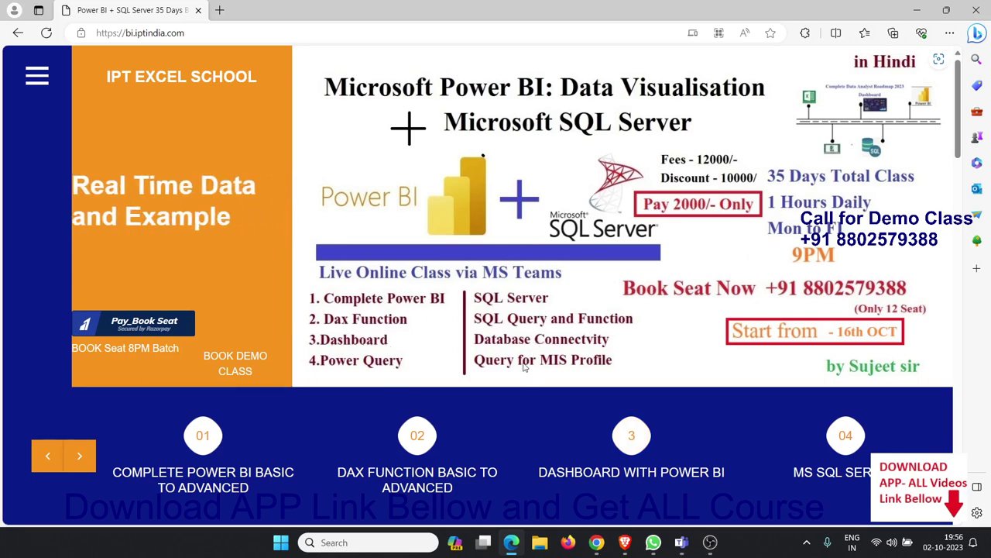
- Start the 8PM batch seat booking, cancel the Razorpay payment, and minimise Edge
left_click(122, 329)
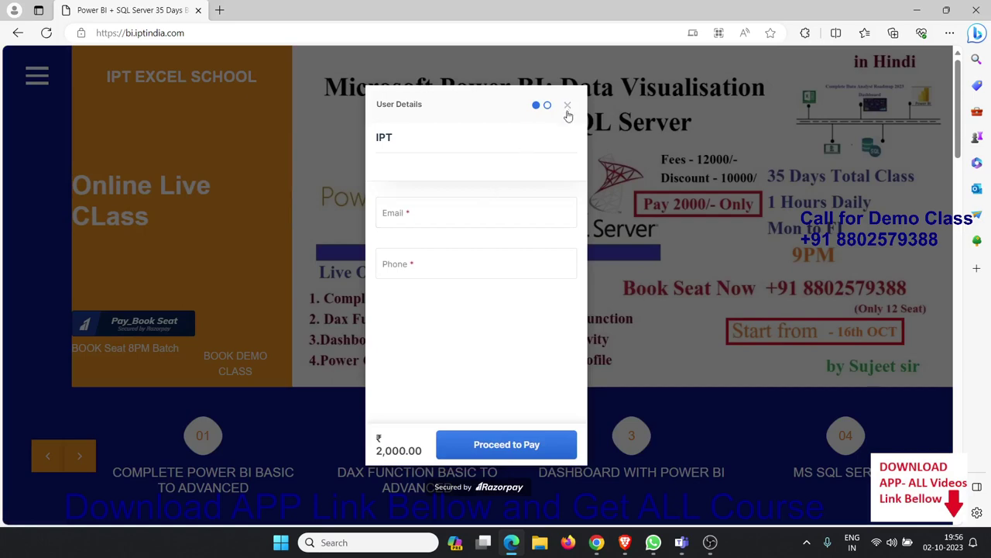
left_click(568, 105)
left_click(417, 177)
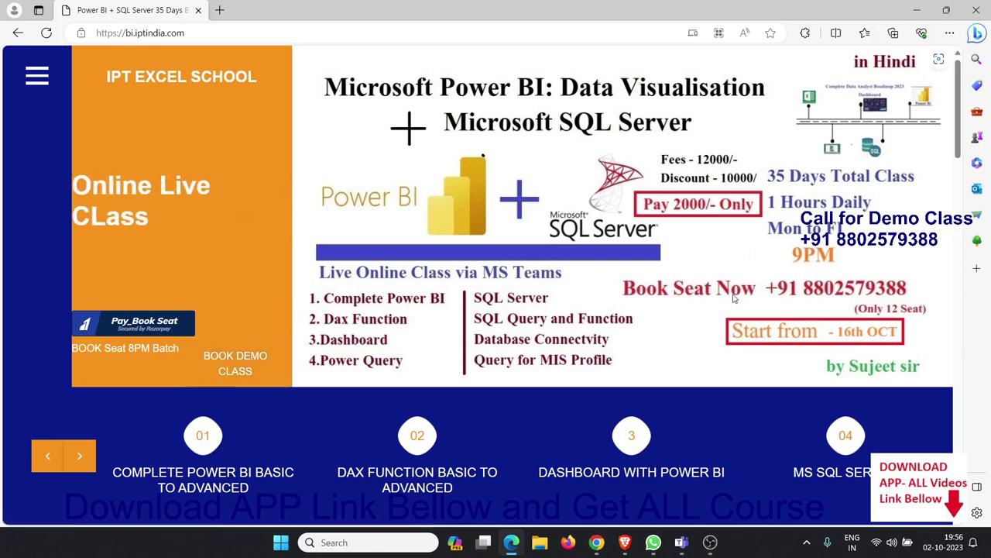
left_click(916, 10)
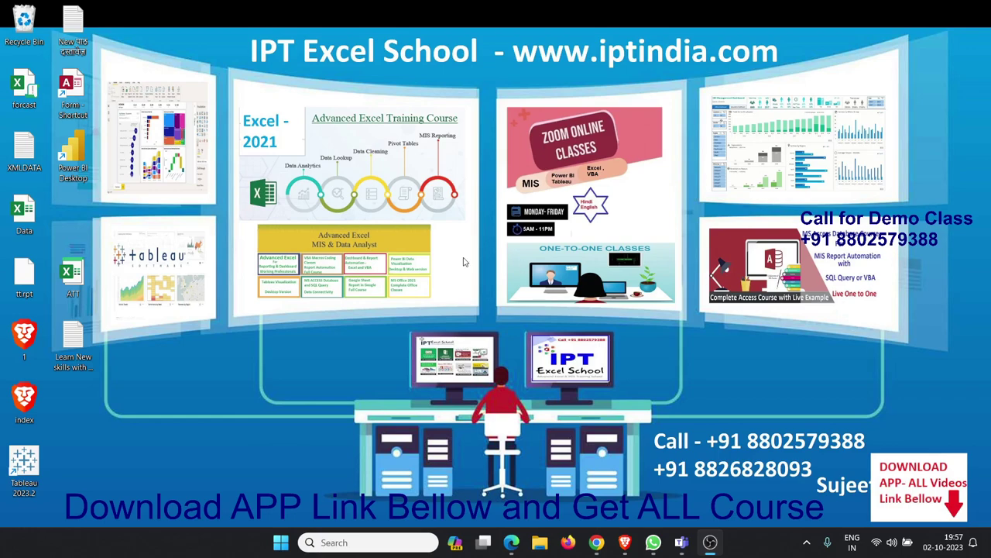
- Launch Power BI Desktop from the Start menu search
key("super")
type("po")
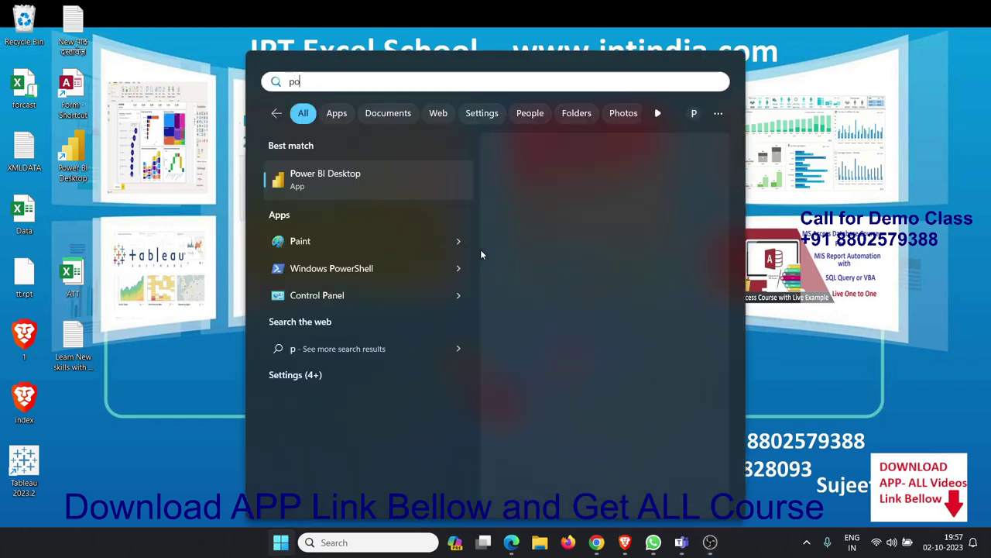
left_click(600, 192)
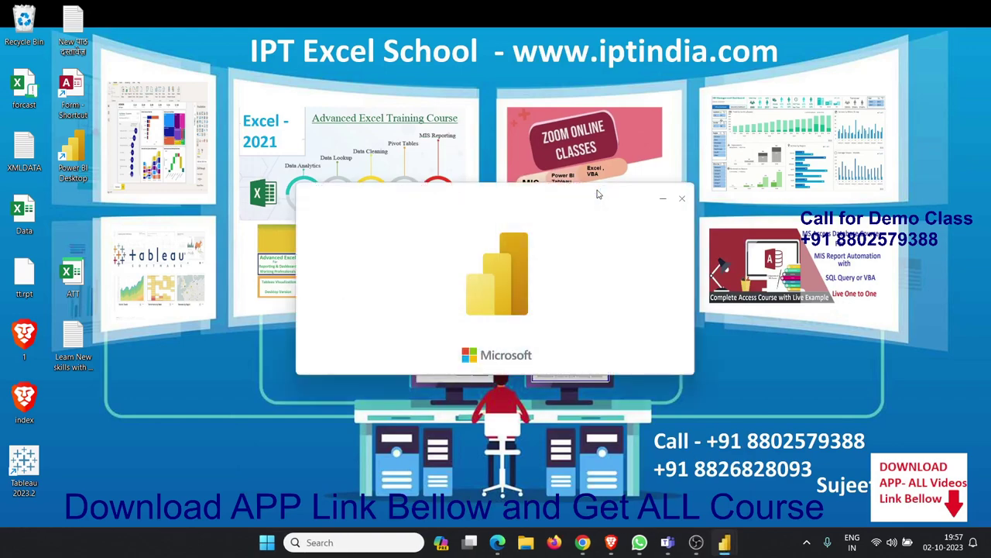
- Dismiss the Power BI welcome screen and connect SSMS to the local SQLEXPRESS server
key("super")
type("sql")
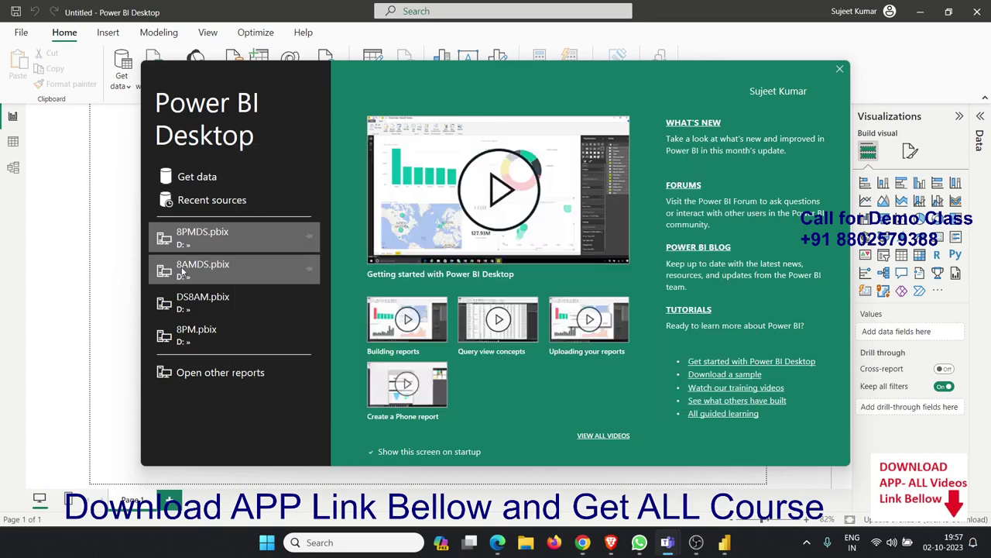
left_click(839, 70)
mouse_move(696, 542)
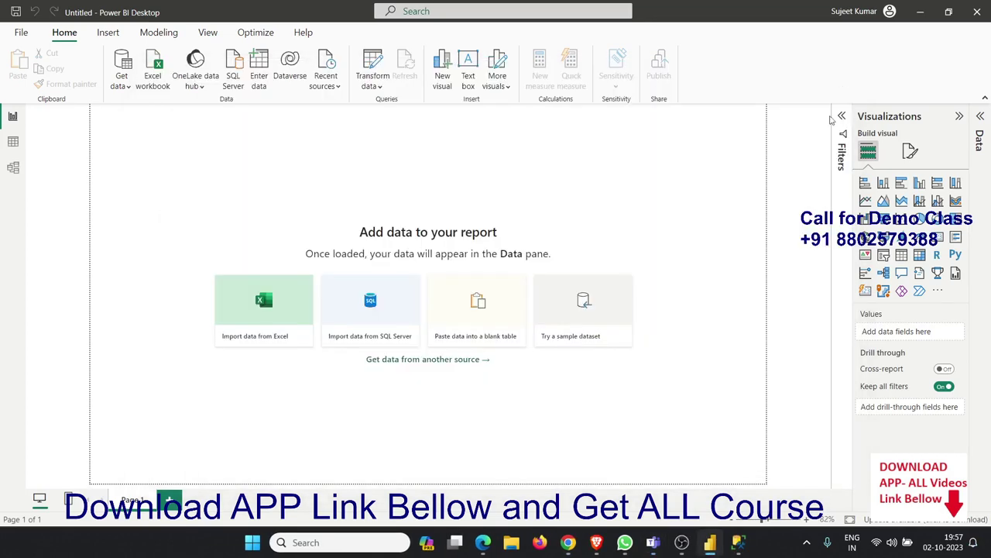
left_click(806, 472)
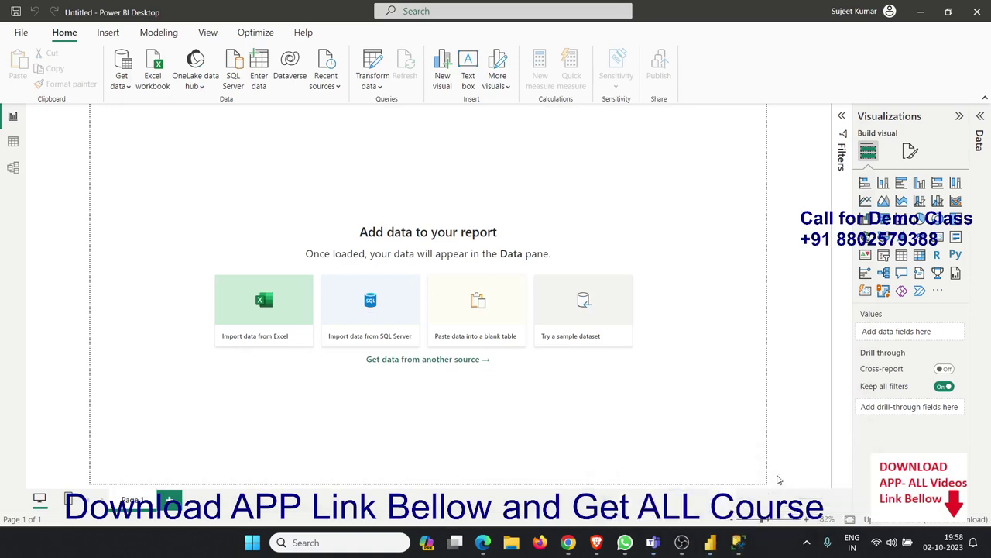
left_click(445, 284)
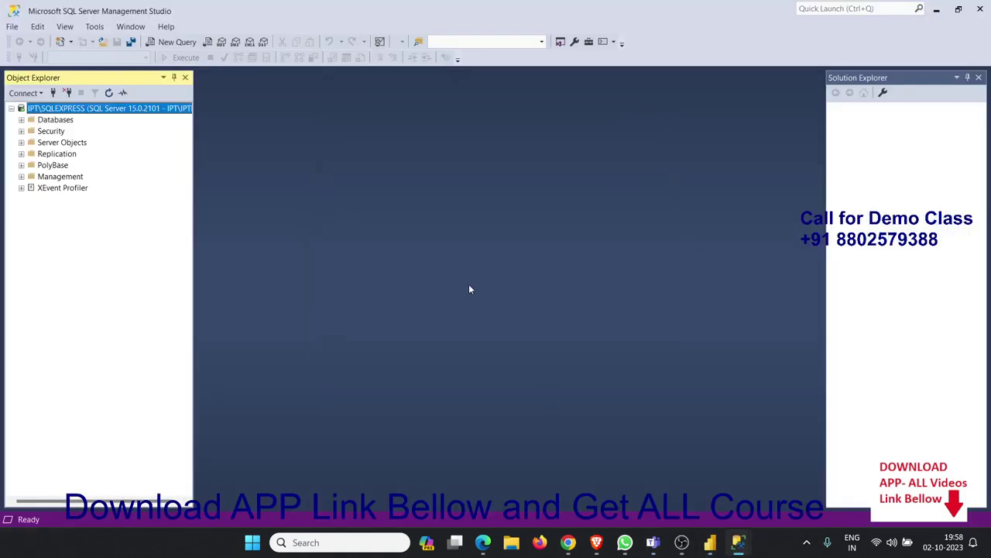
- Expand Databases > 8PM to list its Tables and Views, then start a New Query on 8PM
left_click(21, 120)
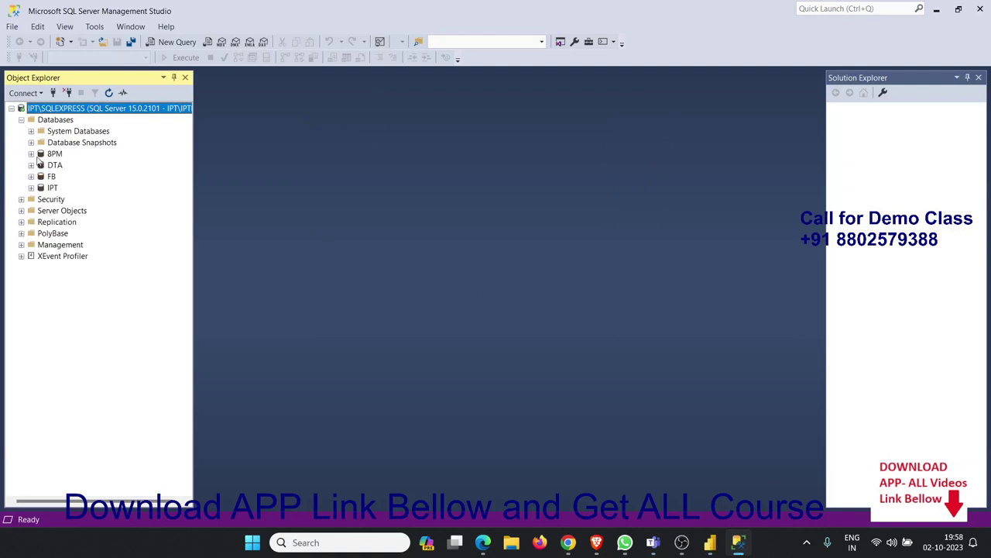
left_click(31, 154)
left_click(31, 154)
left_click(31, 154)
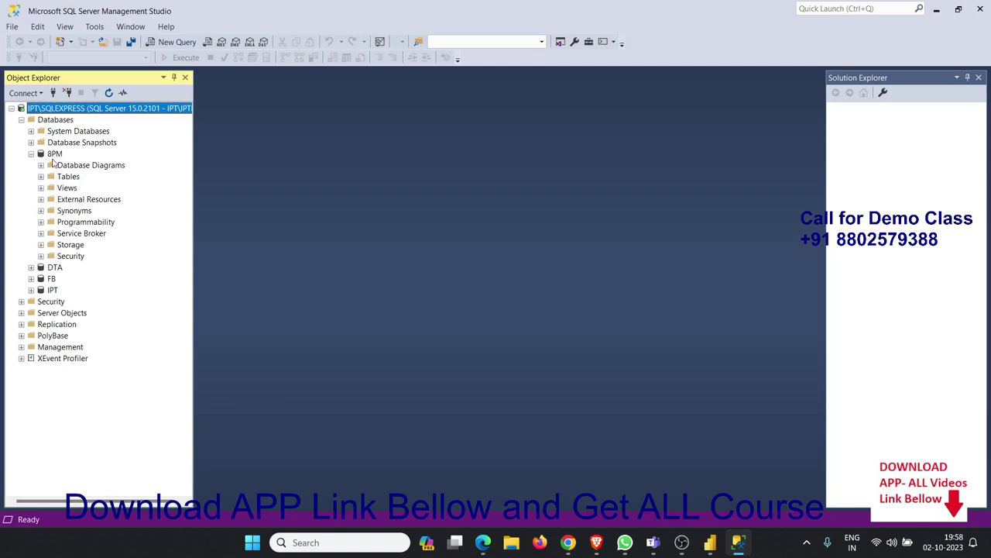
left_click(54, 156)
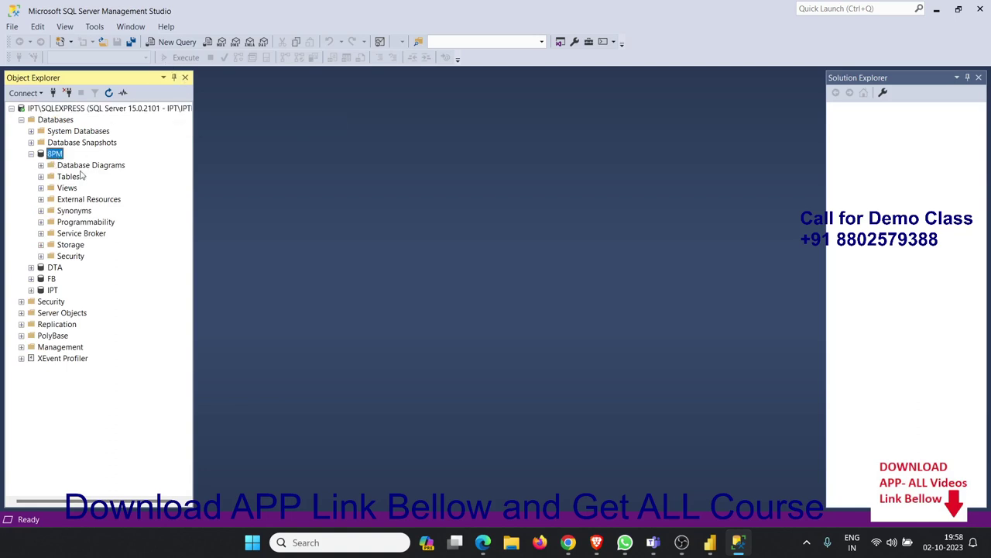
left_click(41, 188)
left_click(41, 177)
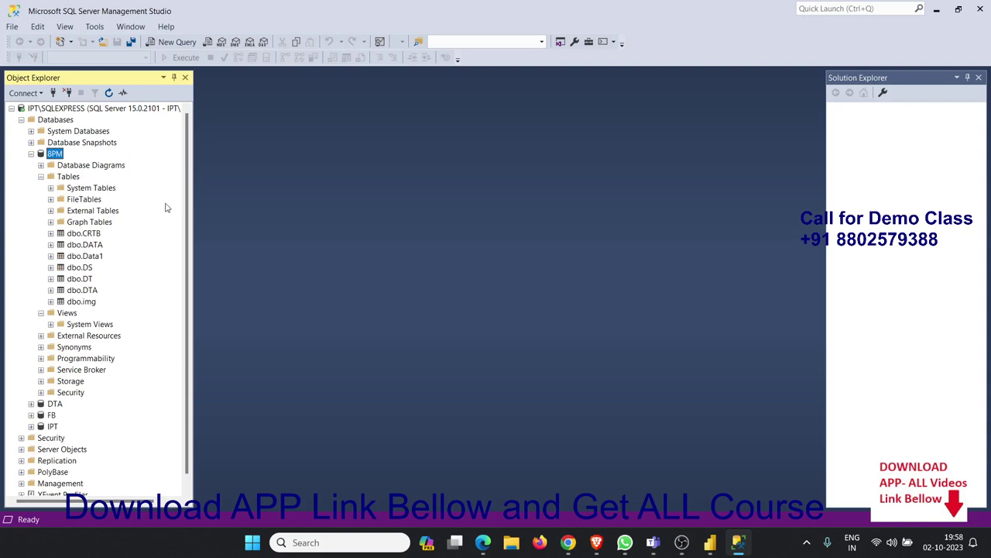
left_click(186, 48)
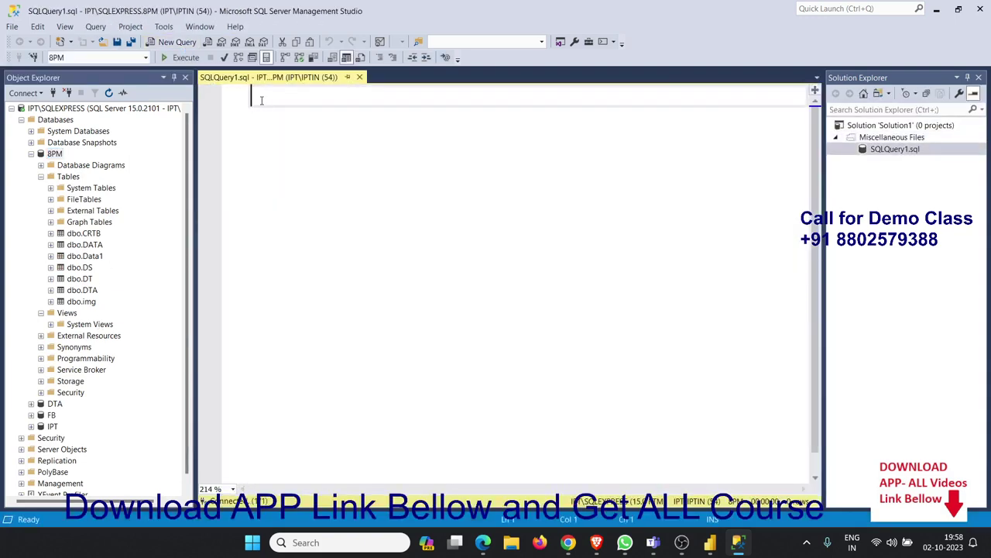
- Write 'select * from dta', correcting the 'form' typo, and execute it
type("select *")
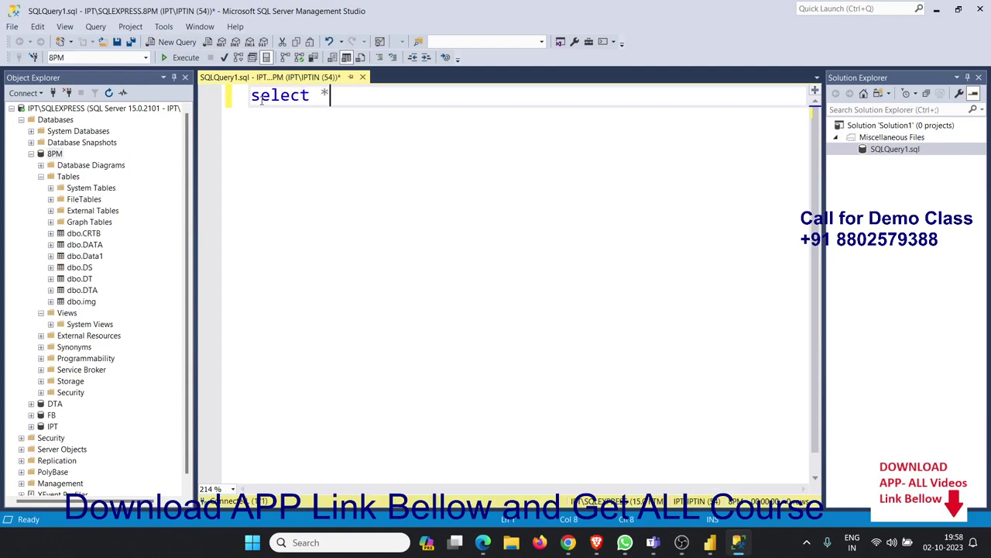
type(" form ")
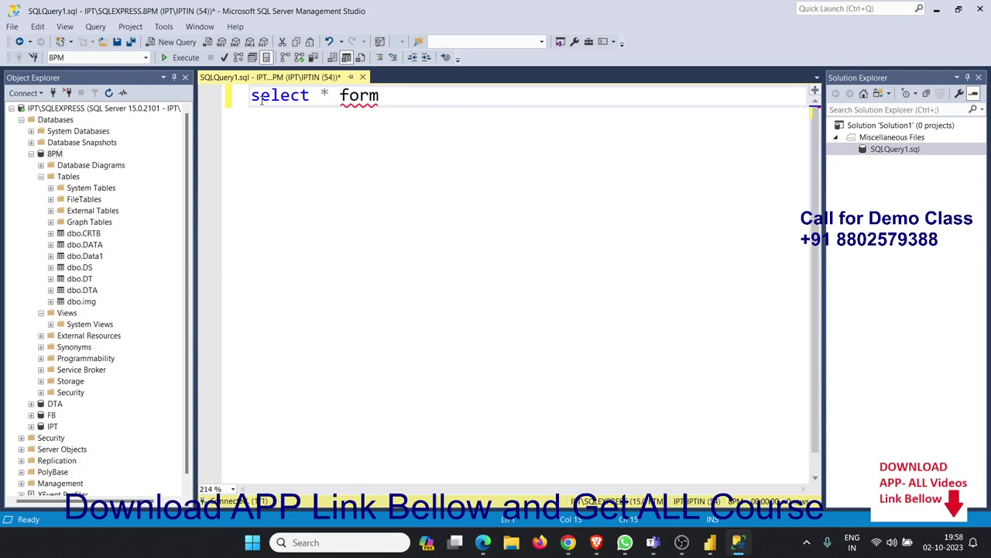
type("dta")
left_click(313, 97)
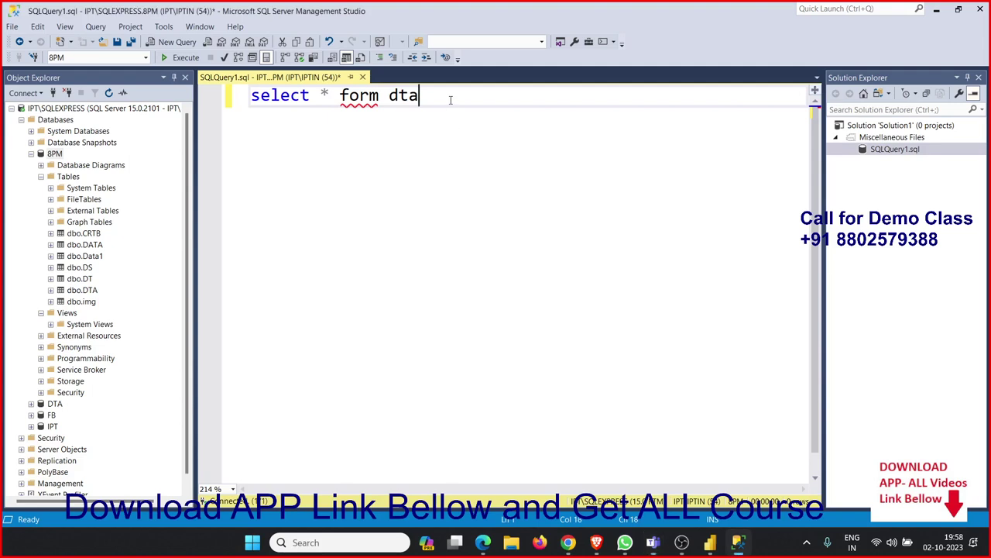
left_click(349, 95)
key("Delete")
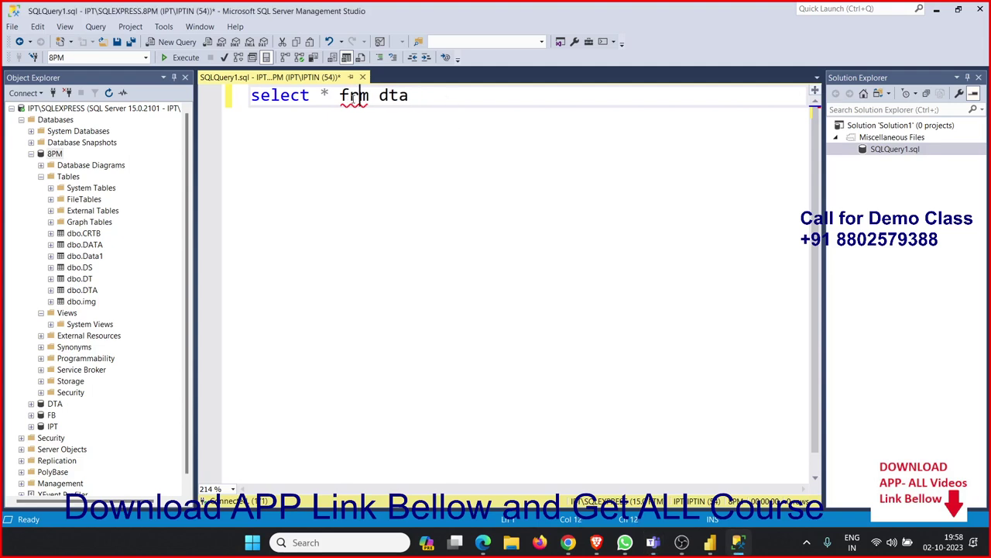
type("o")
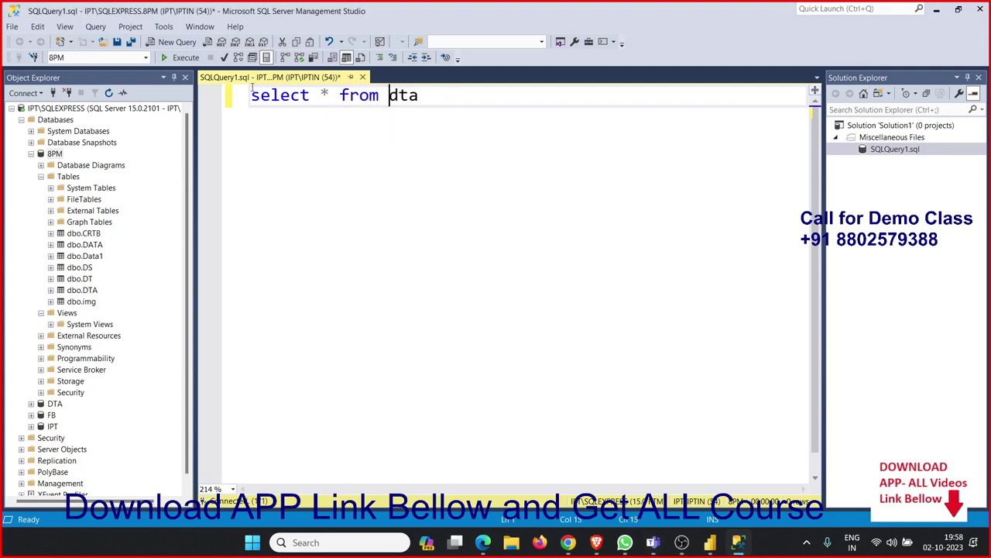
left_click(182, 57)
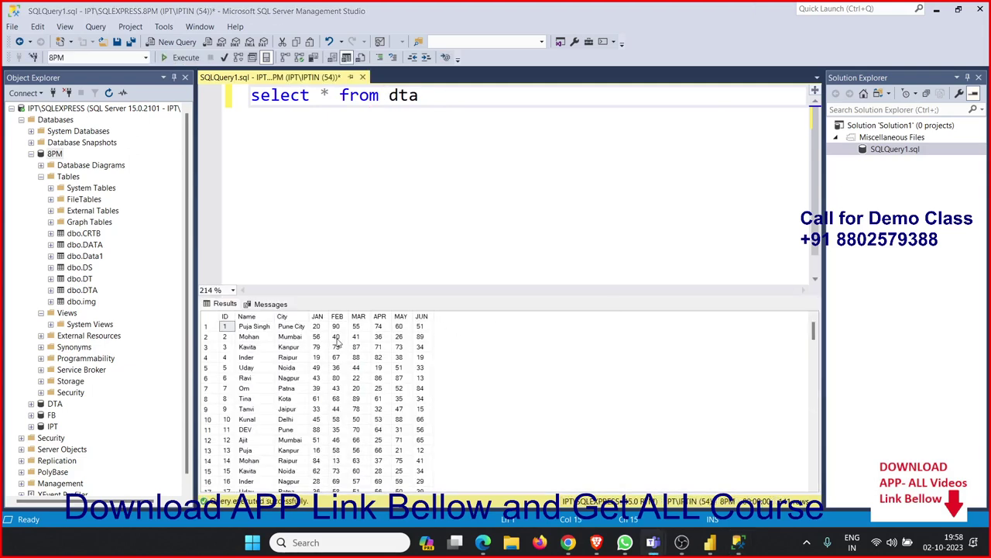
- Change the table name to dt, then ds, re-running the query each time
double_click(405, 95)
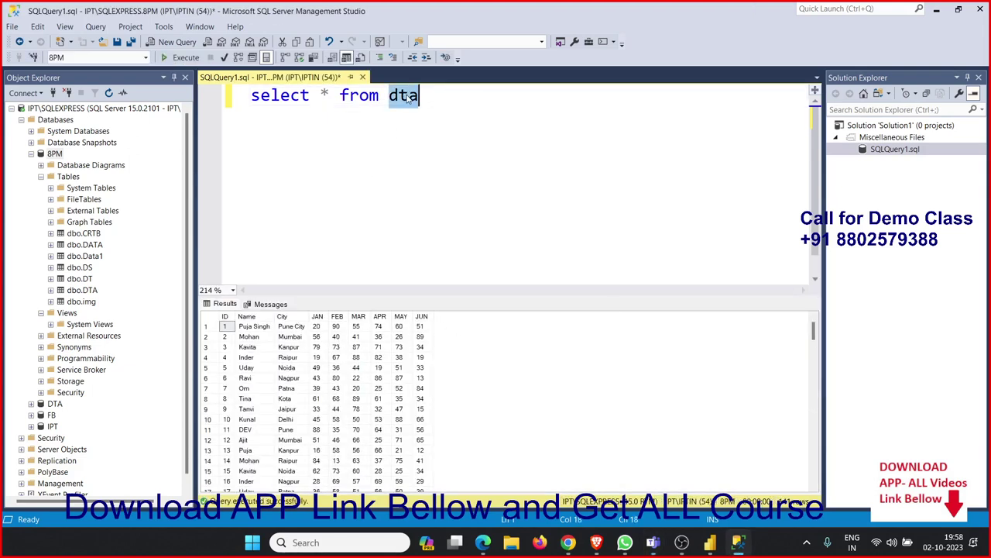
type("dt")
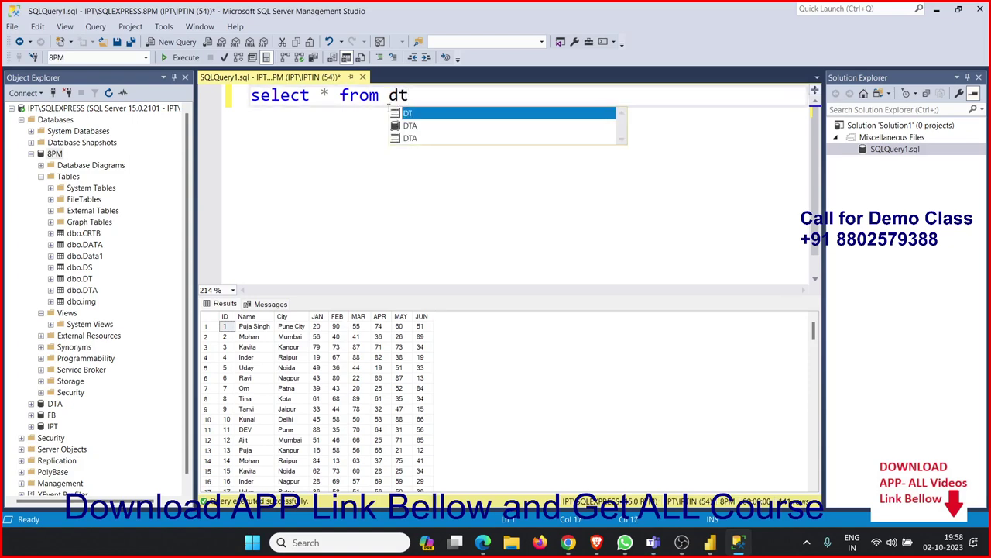
key("Escape")
left_click(188, 65)
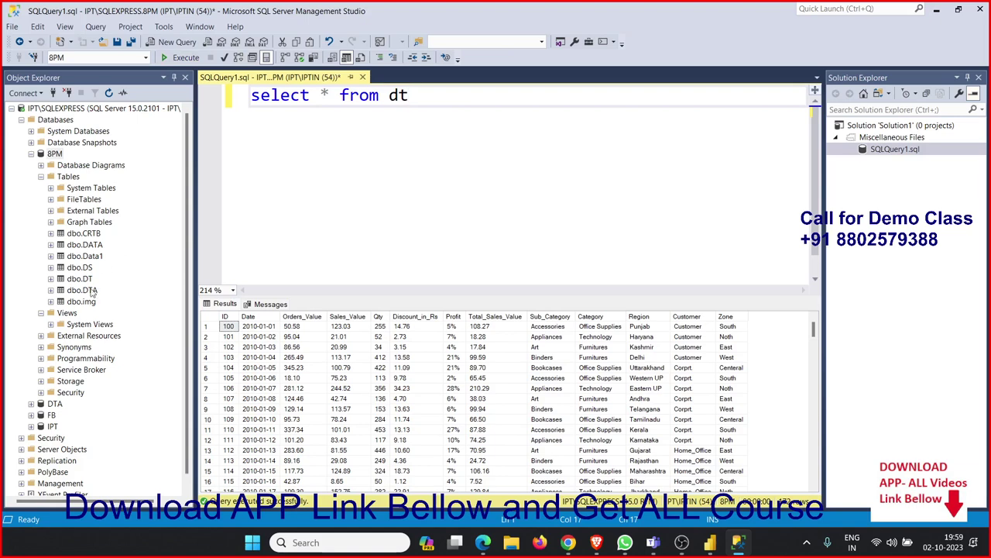
key("BackSpace")
type("s")
left_click(183, 59)
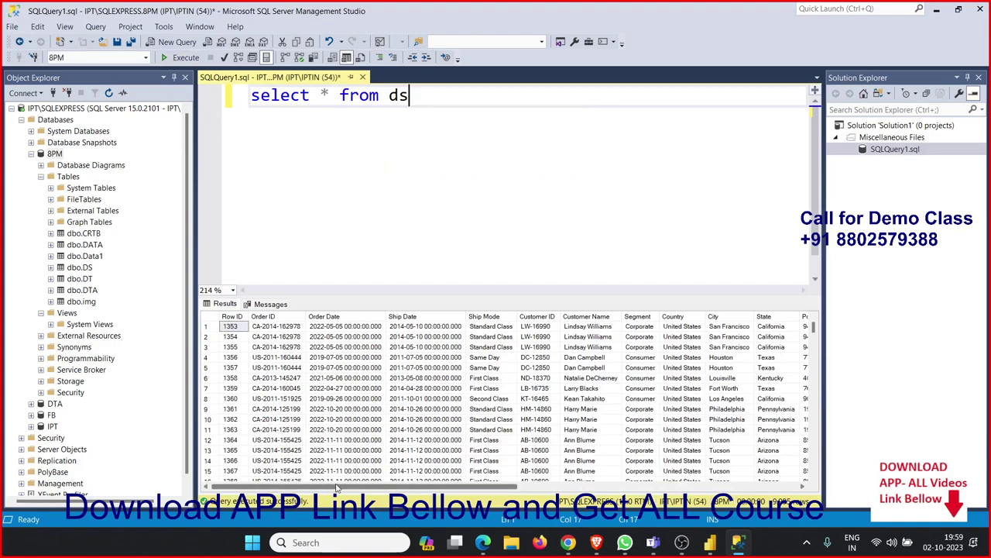
- Review the ds query results, checking Order Date values and scrolling through the rows
mouse_move(338, 486)
left_mouse_down()
mouse_move(585, 488)
mouse_move(337, 488)
left_mouse_up()
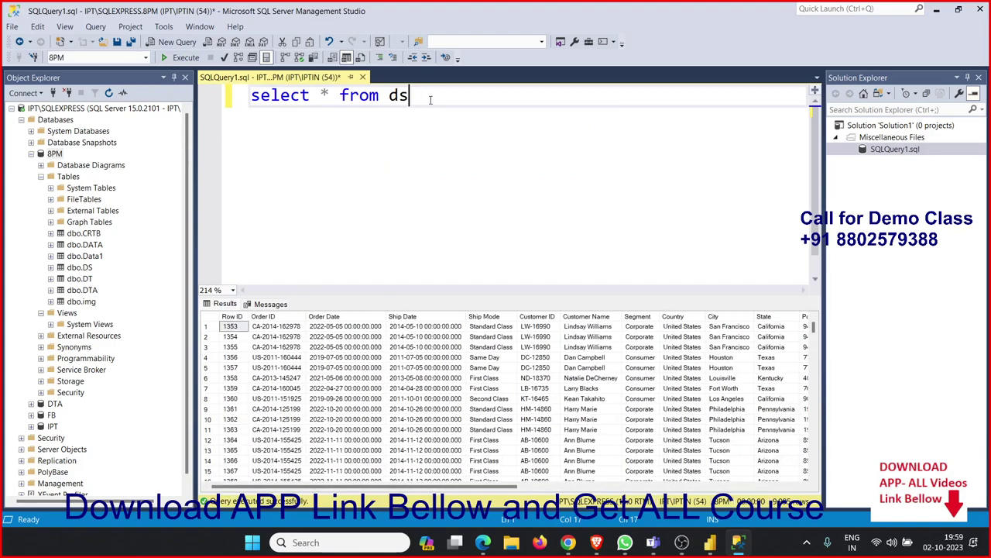
left_click_drag(430, 99, 205, 96)
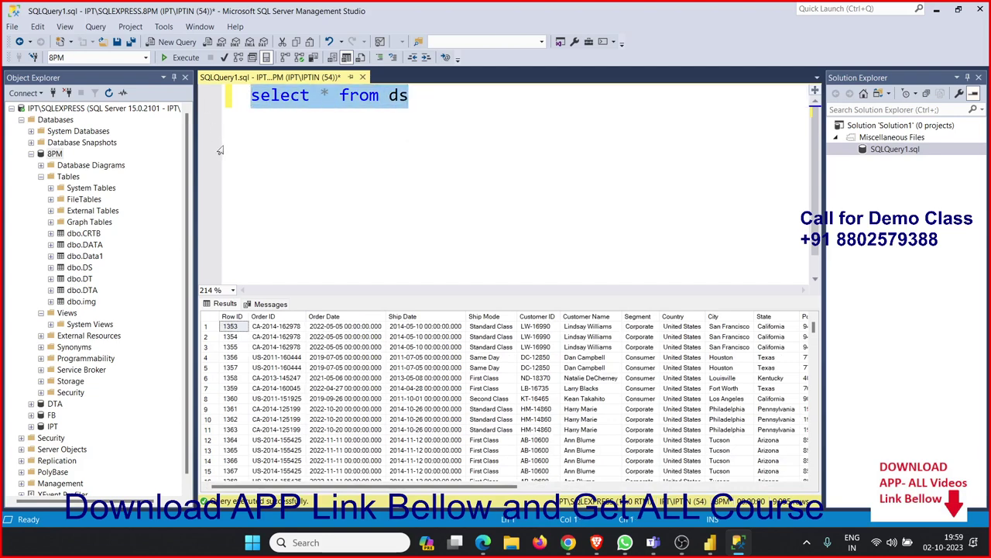
key("alt+Tab")
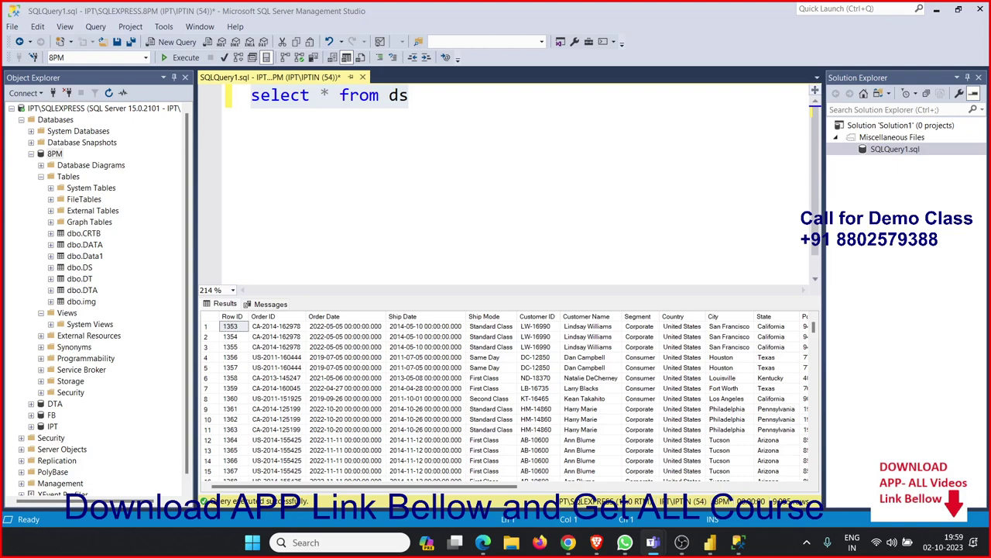
left_click(317, 226)
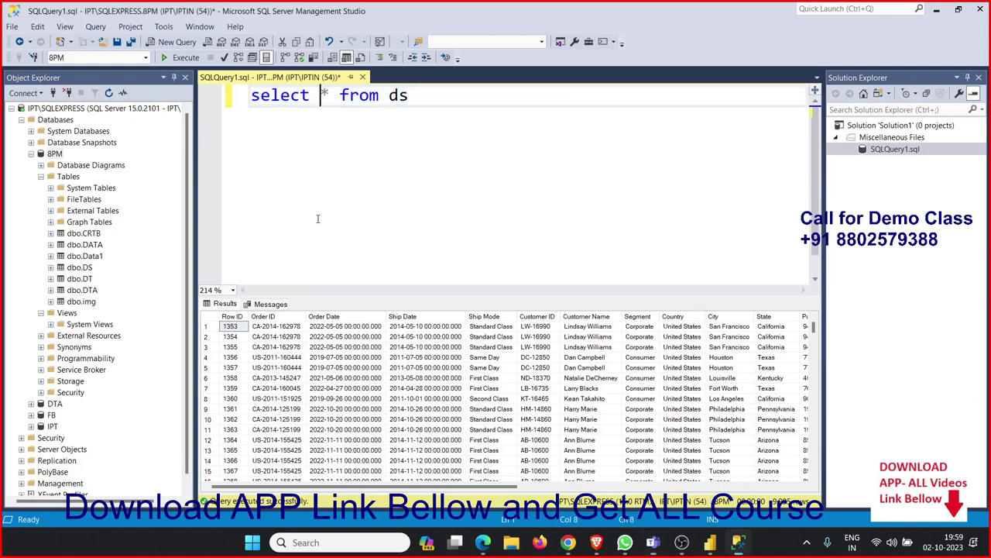
left_click(272, 336)
left_click(376, 378)
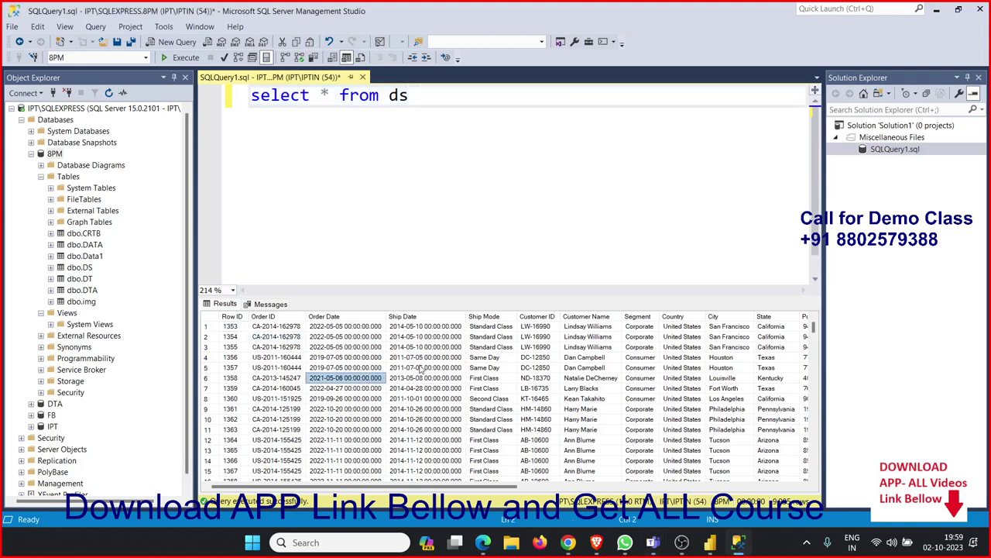
scroll(422, 370, "down", 4)
scroll(422, 369, "down", 4)
scroll(422, 370, "down", 4)
scroll(421, 366, "down", 1)
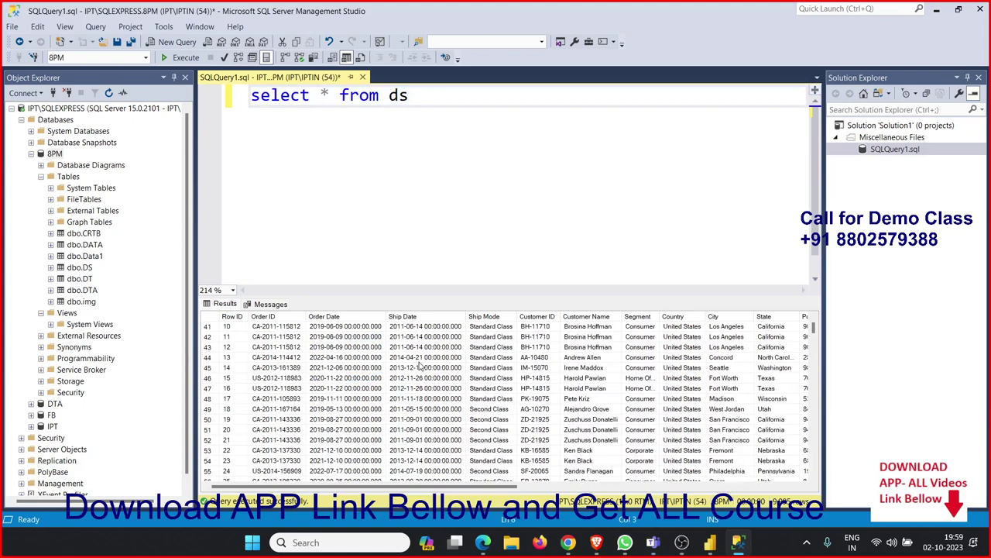
scroll(420, 365, "up", 1)
scroll(421, 365, "up", 10)
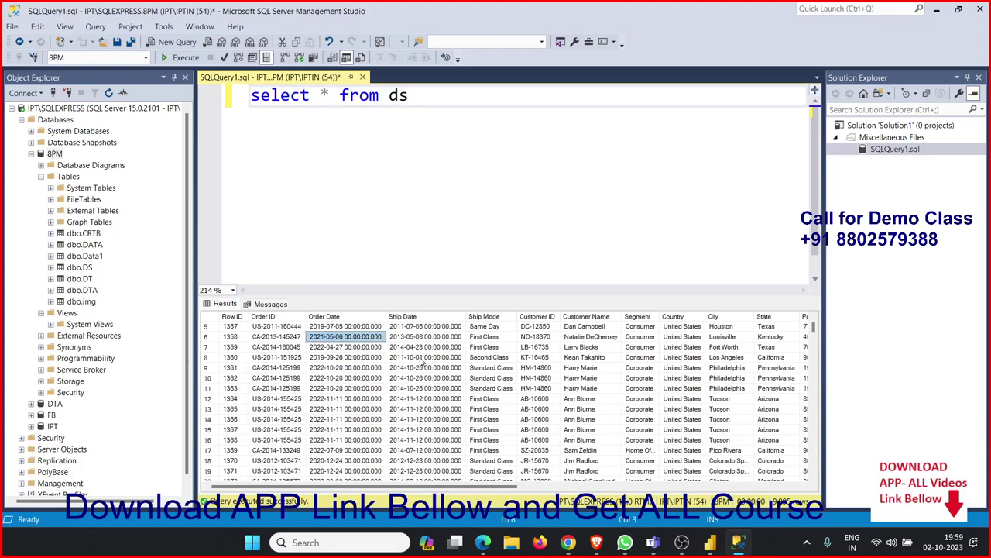
scroll(420, 365, "up", 2)
mouse_move(709, 542)
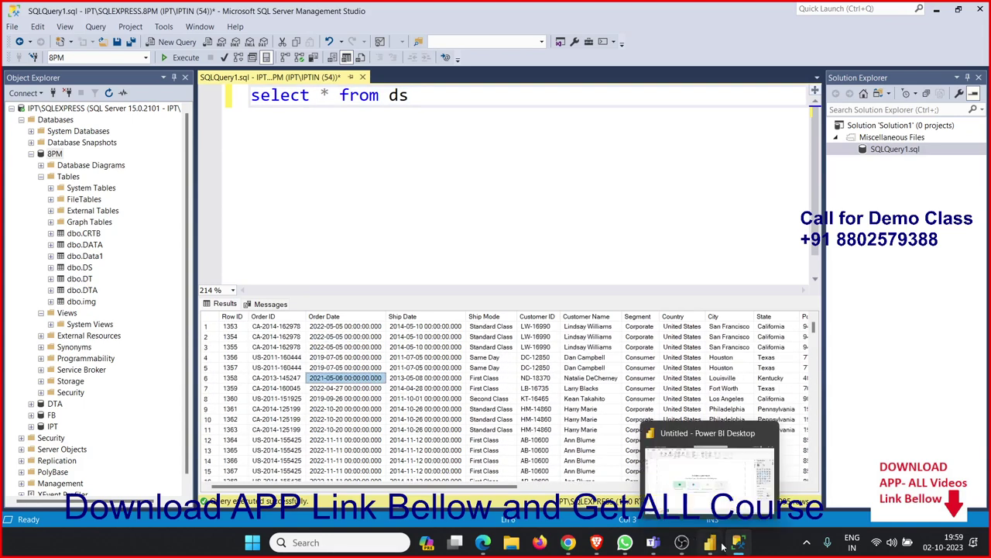
left_click(712, 544)
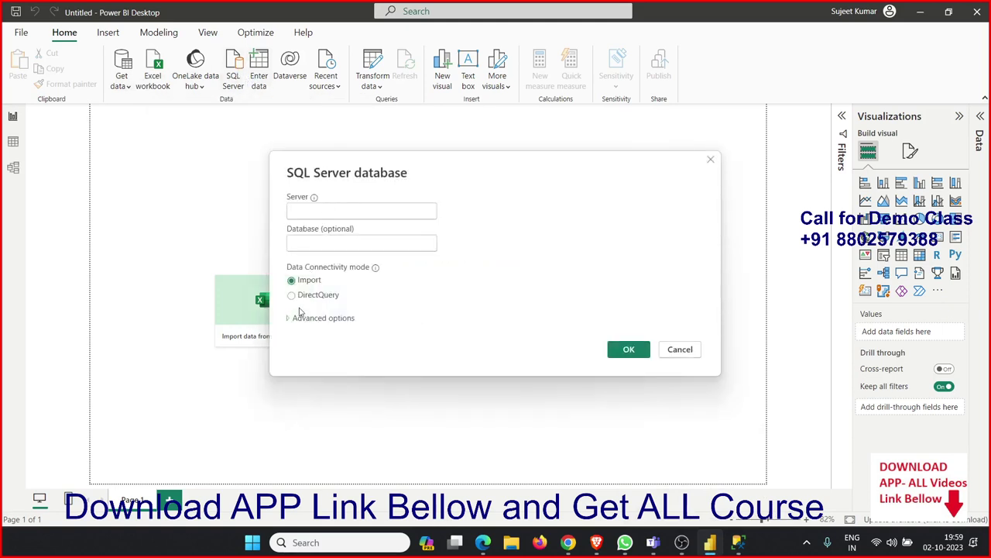
left_click(300, 318)
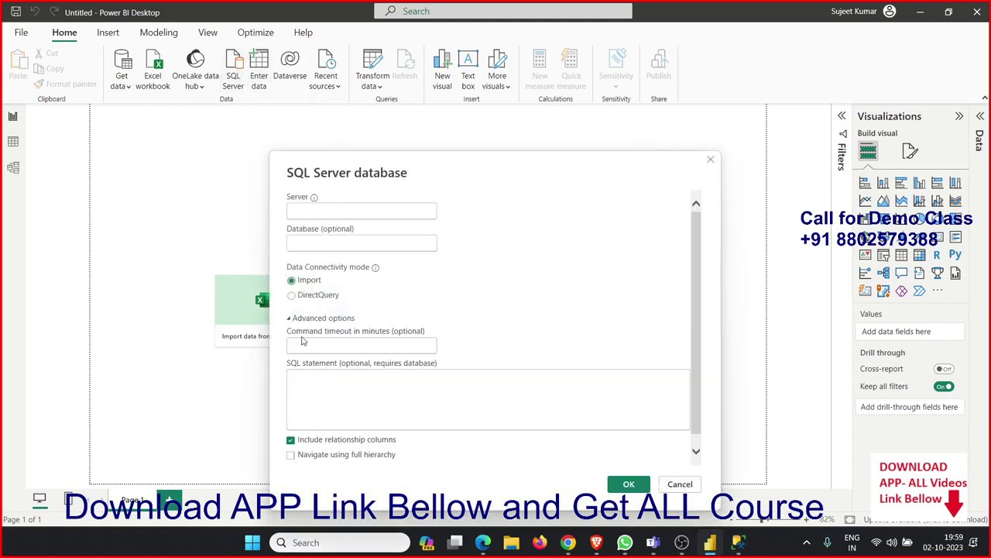
left_click(307, 390)
type("select * from ds")
left_click(742, 545)
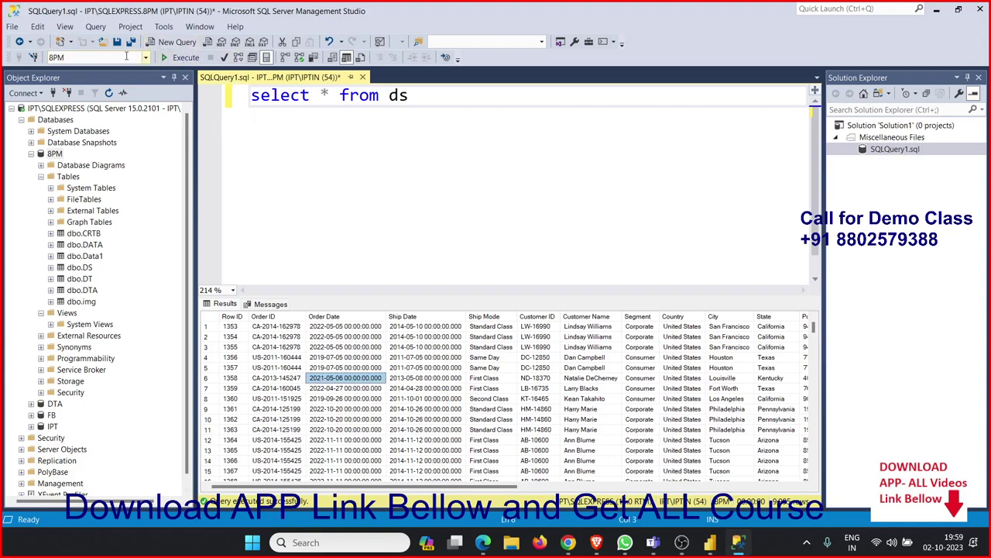
left_click(55, 92)
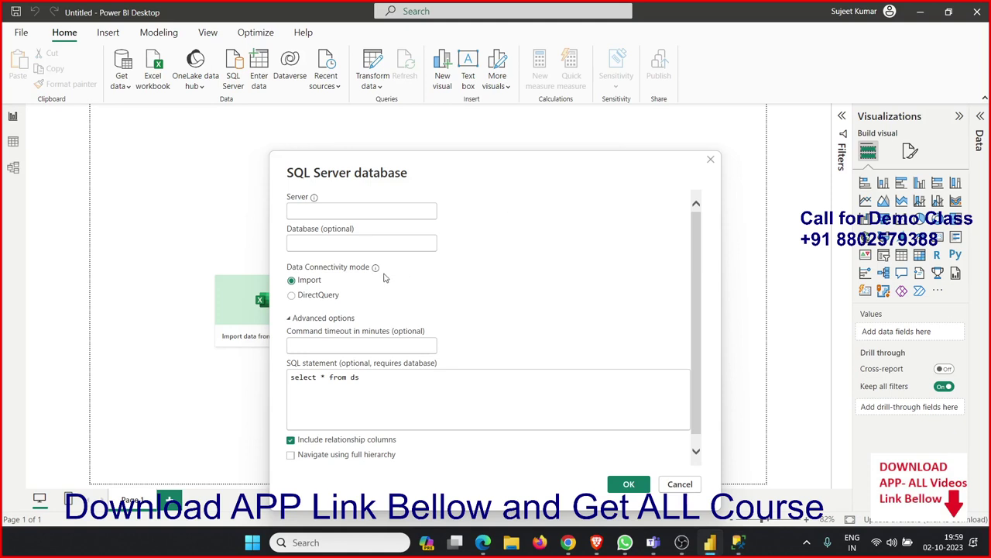
type("IPT\\SQLEXPRESS")
left_click(318, 242)
type("[8PM]")
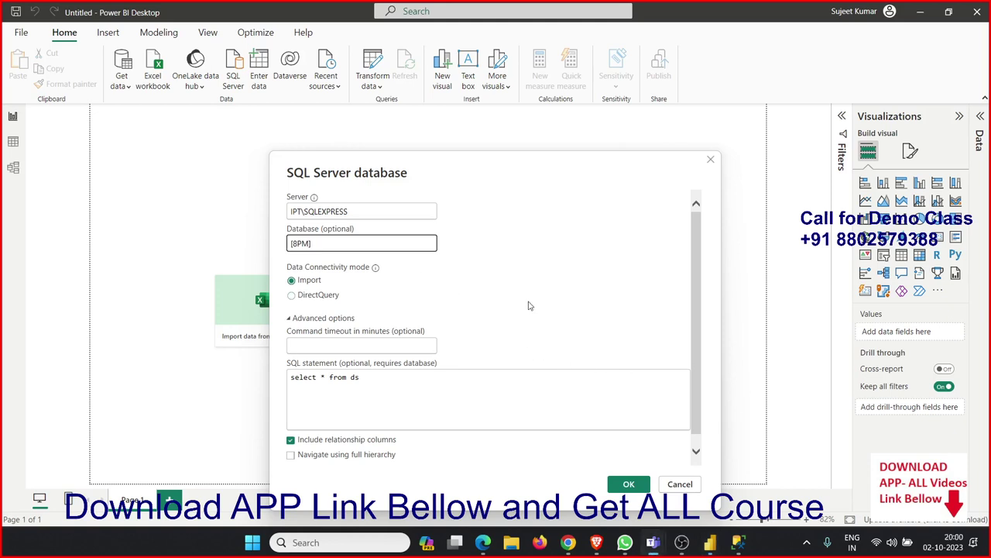
scroll(533, 345, "down", 1)
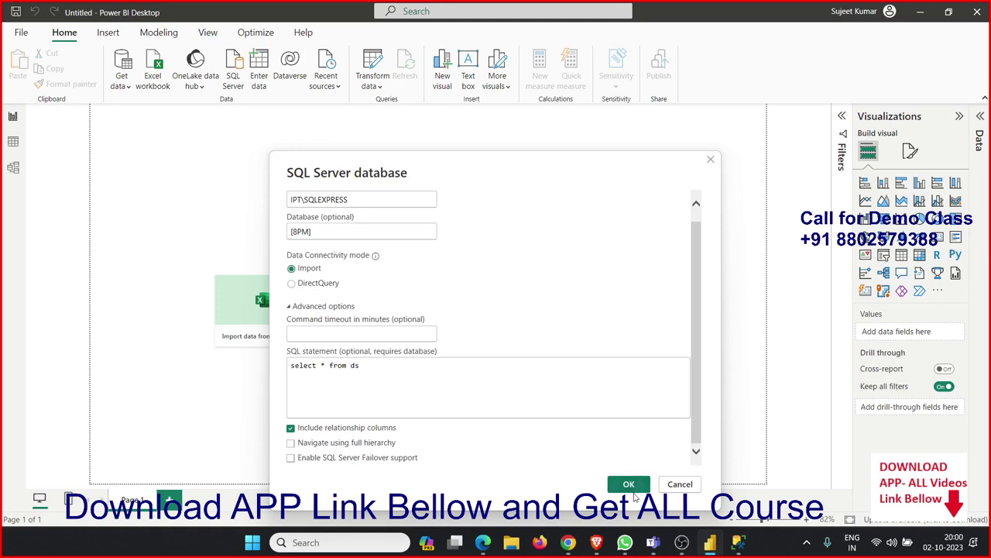
left_click(634, 487)
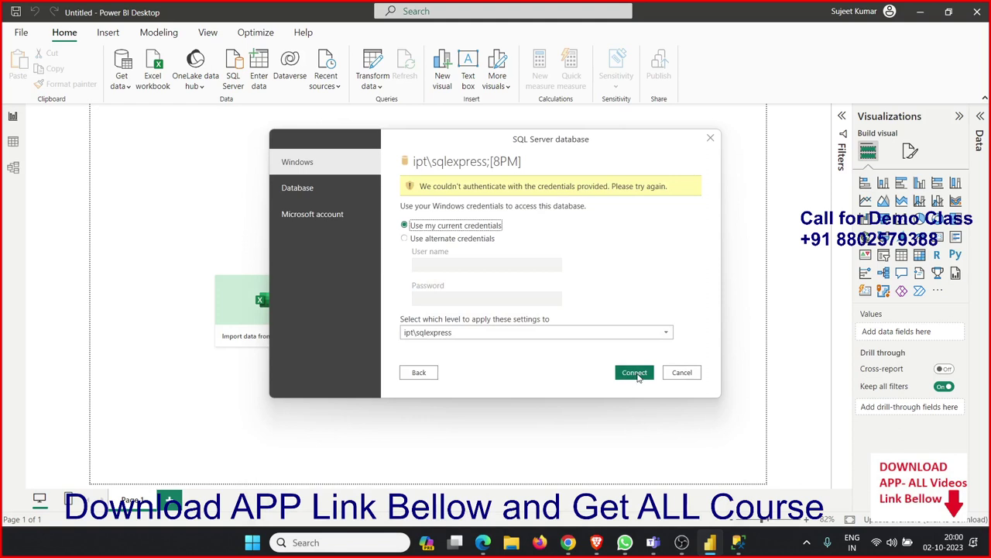
left_click(636, 375)
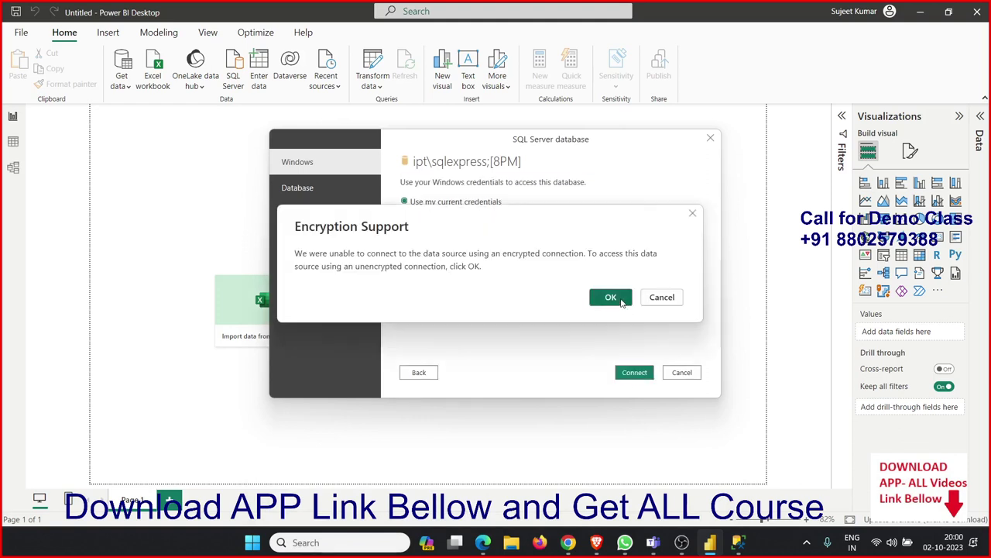
left_click(621, 303)
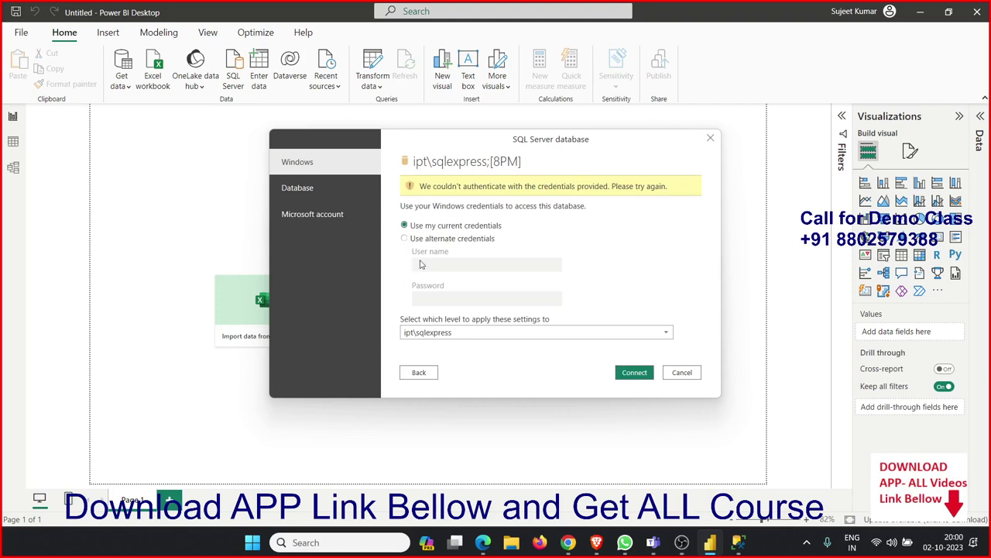
left_click(329, 191)
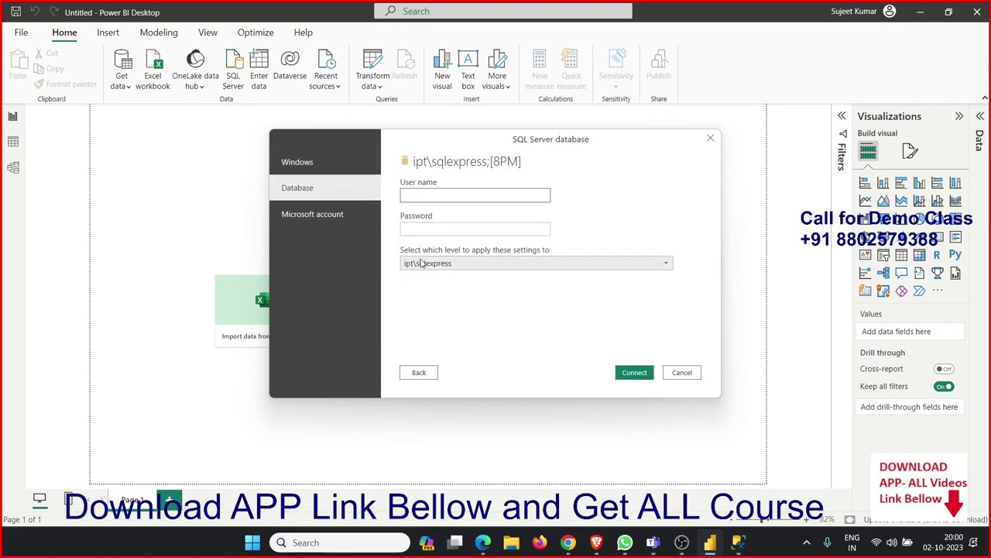
left_click(346, 170)
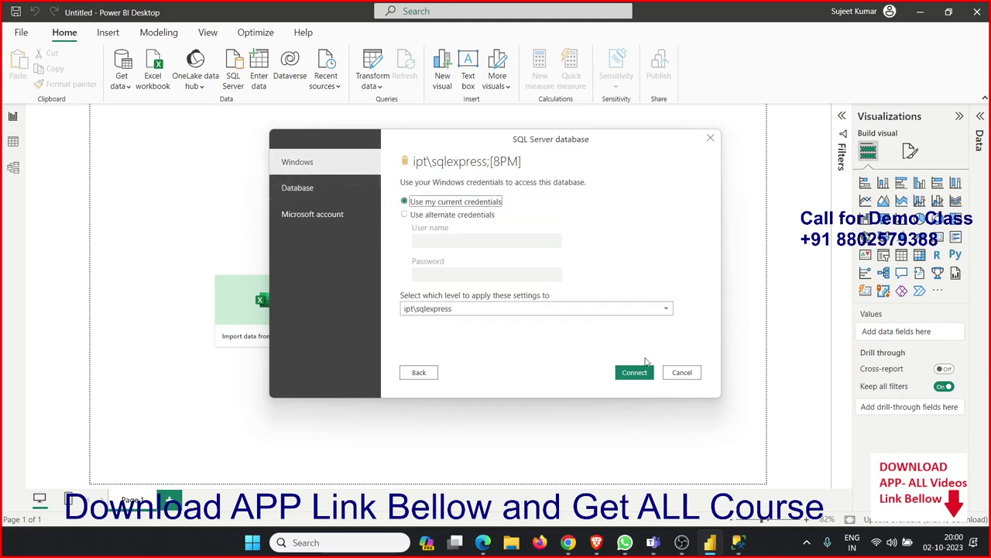
left_click(682, 376)
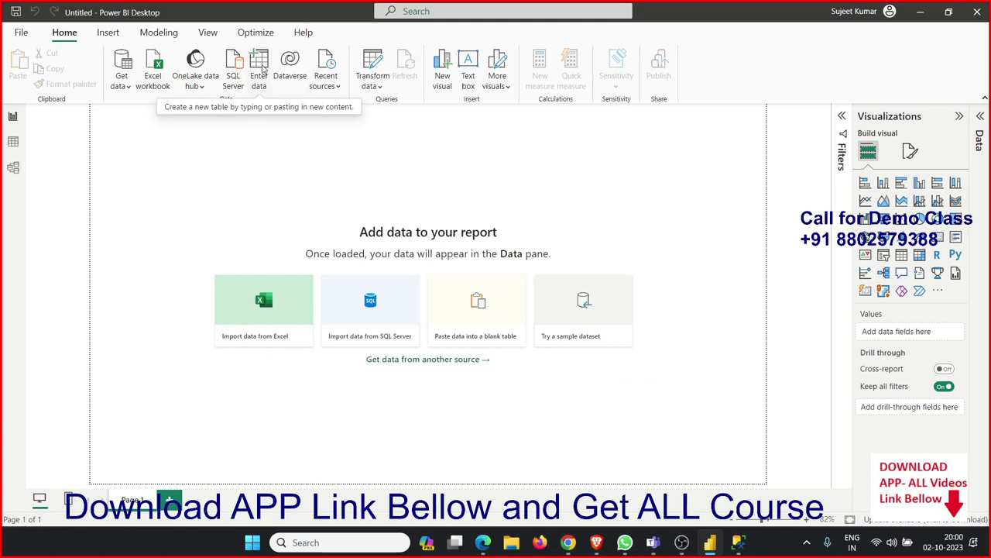
- Start a SQL Server data source with the server IPT\SQLEXPRESS pasted in
left_click(262, 69)
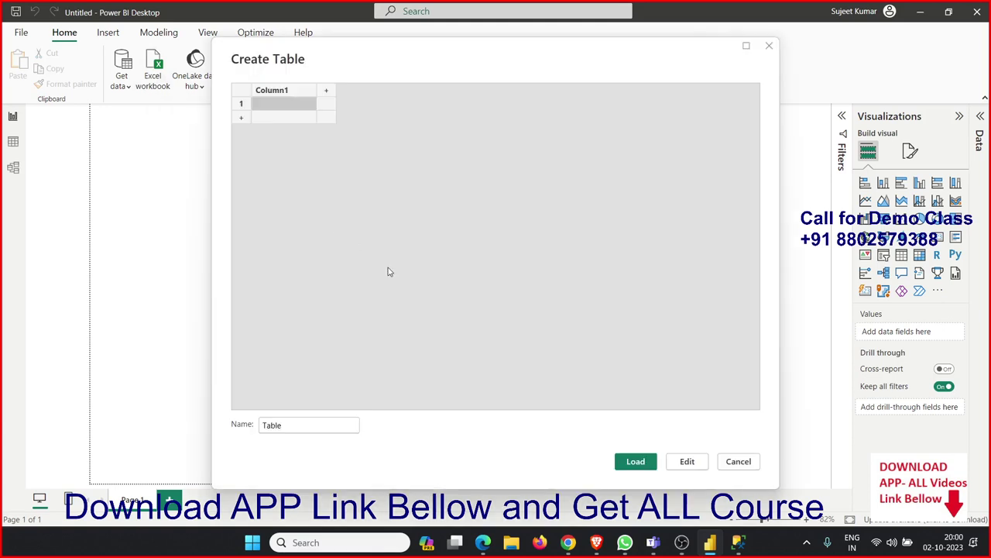
key("Escape")
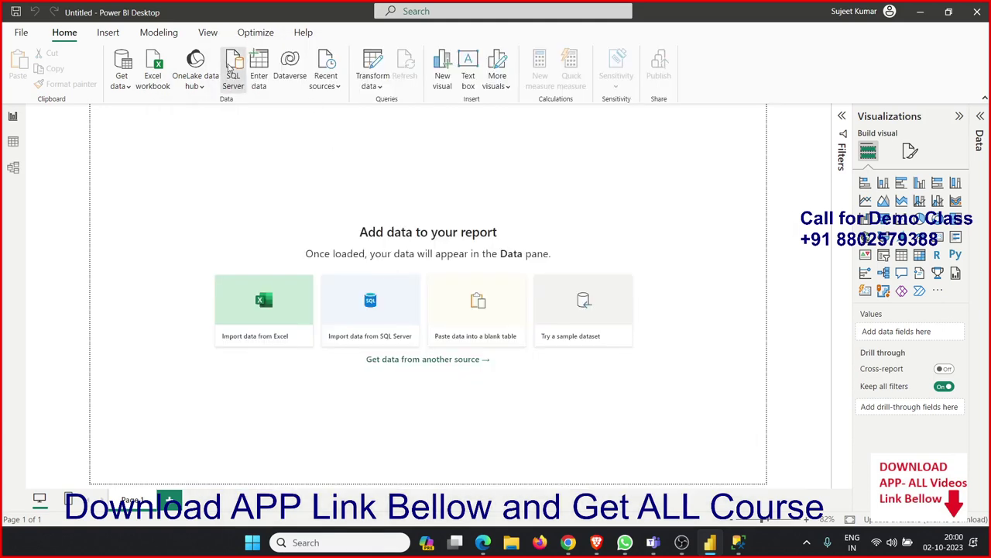
left_click(228, 68)
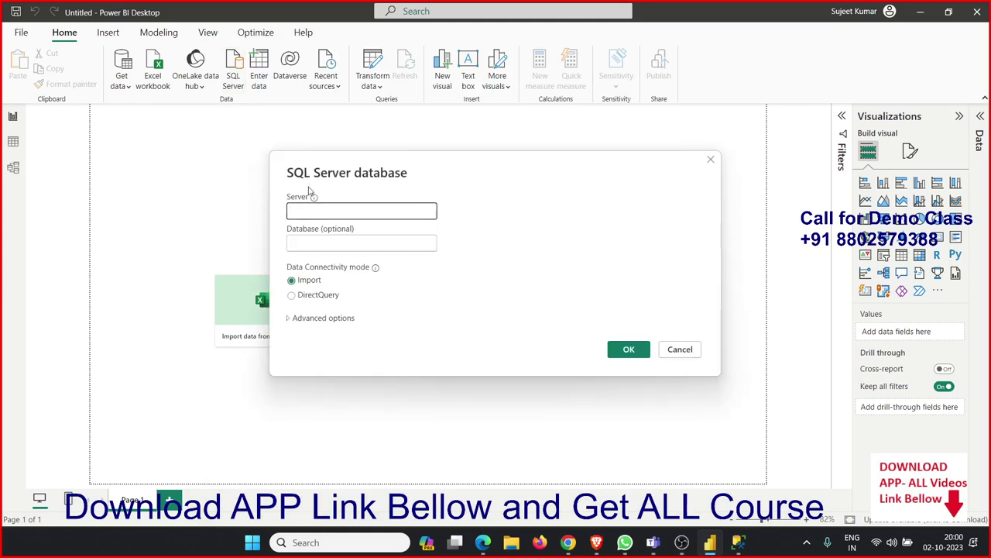
type("IPT\\SQLEXPRESS")
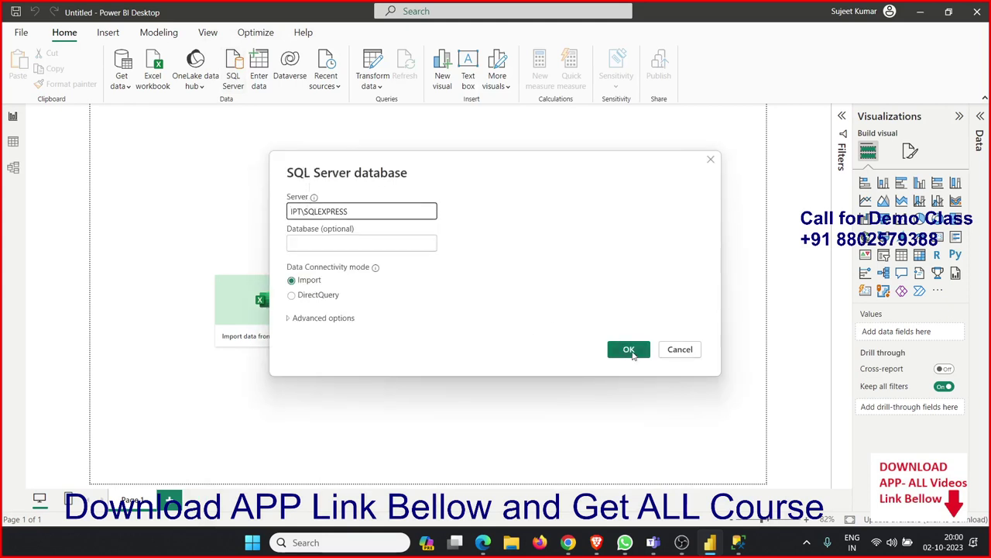
- Under Advanced options, enter database 8PM and the SQL statement 'select * from ds'
left_click(325, 317)
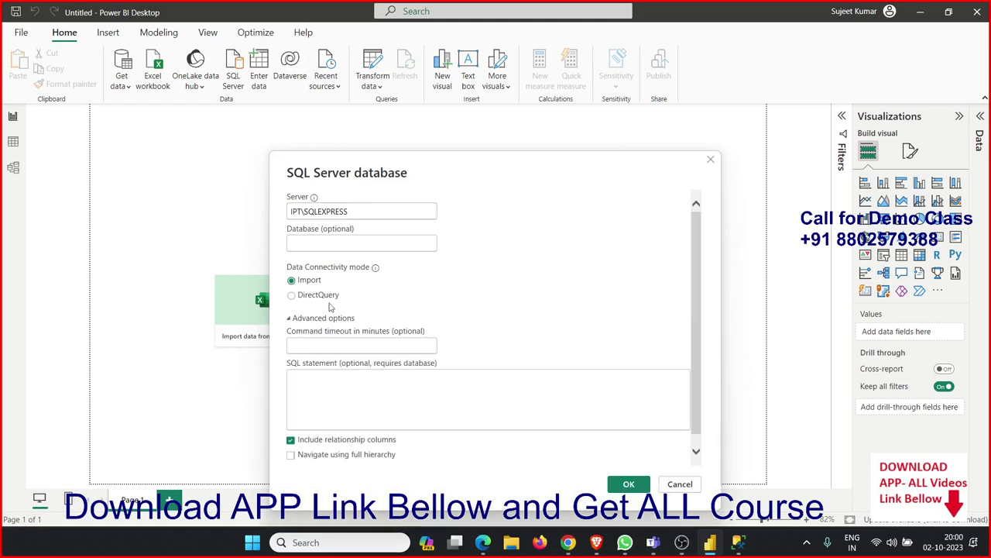
left_click(319, 249)
type("8PM")
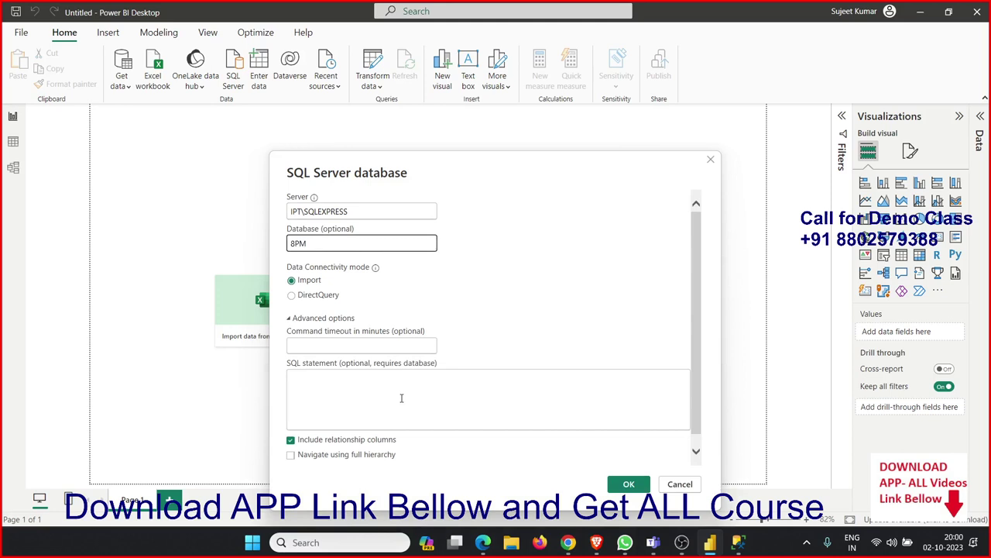
left_click(401, 397)
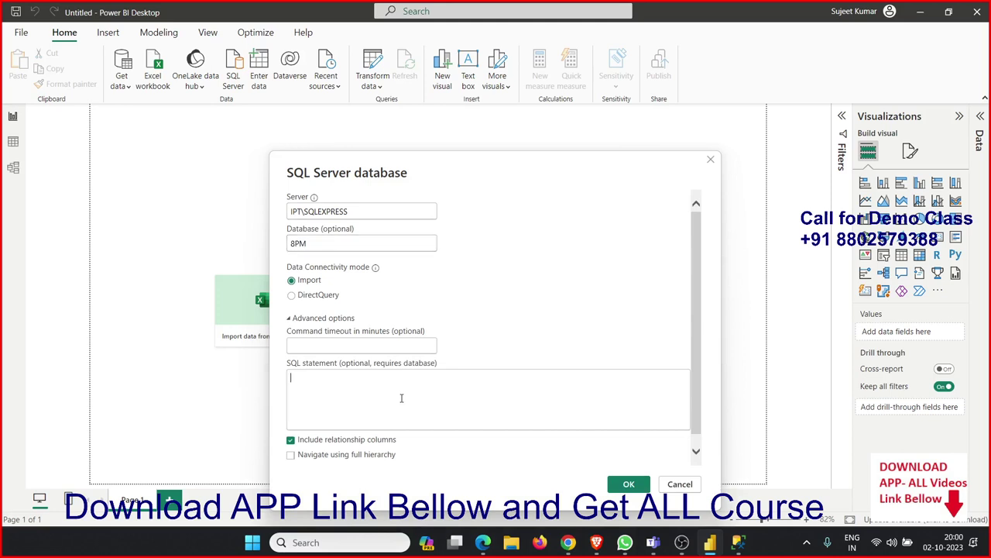
type("select ")
type("*")
- Connect to ipt\sqlexpress;8PM with current Windows credentials, accept the encryption warning, and load the ds rows
left_click(617, 490)
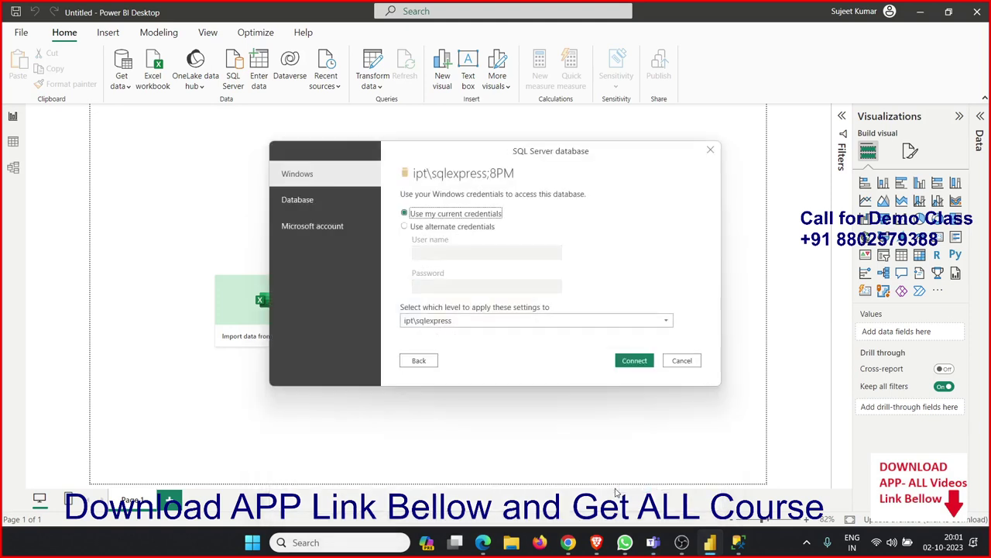
left_click(630, 364)
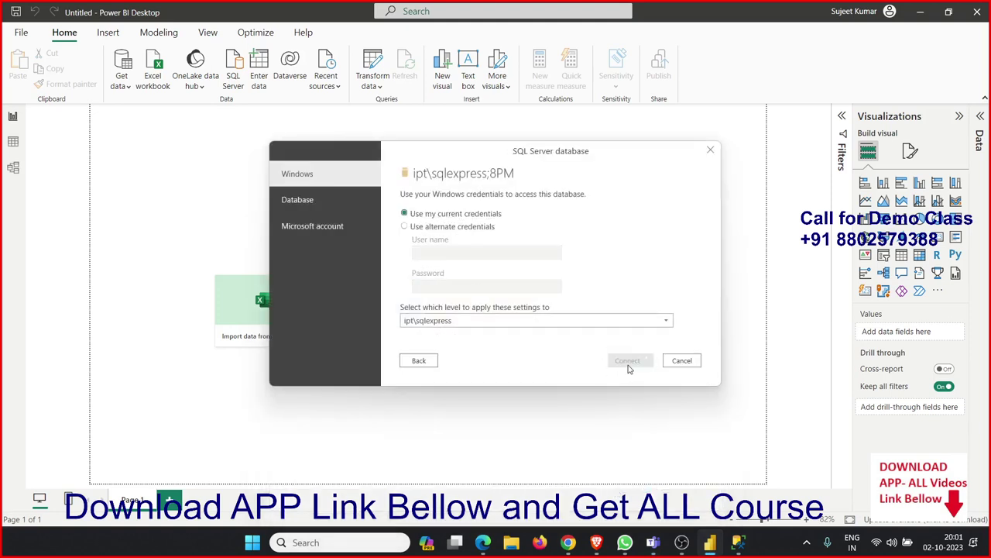
left_click(610, 297)
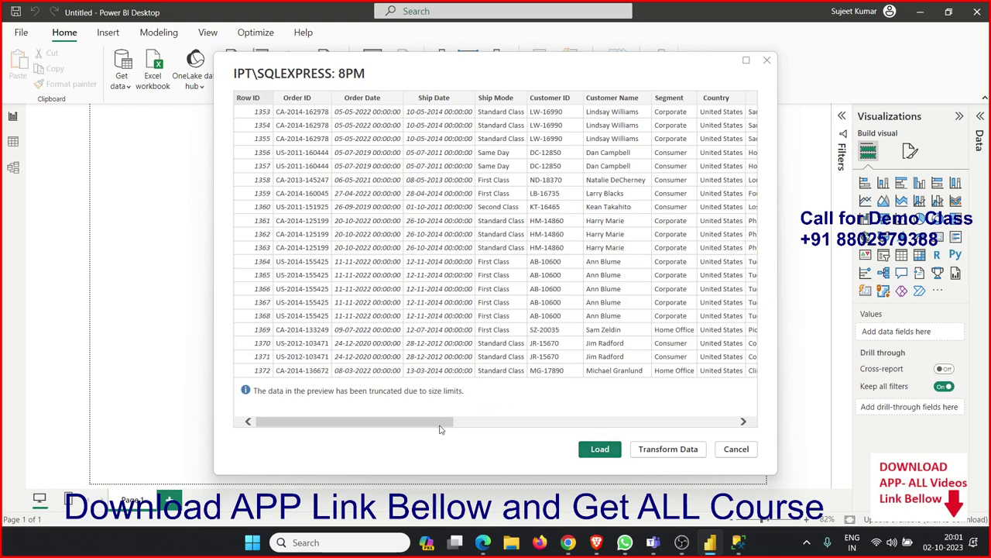
left_click_drag(439, 423, 752, 434)
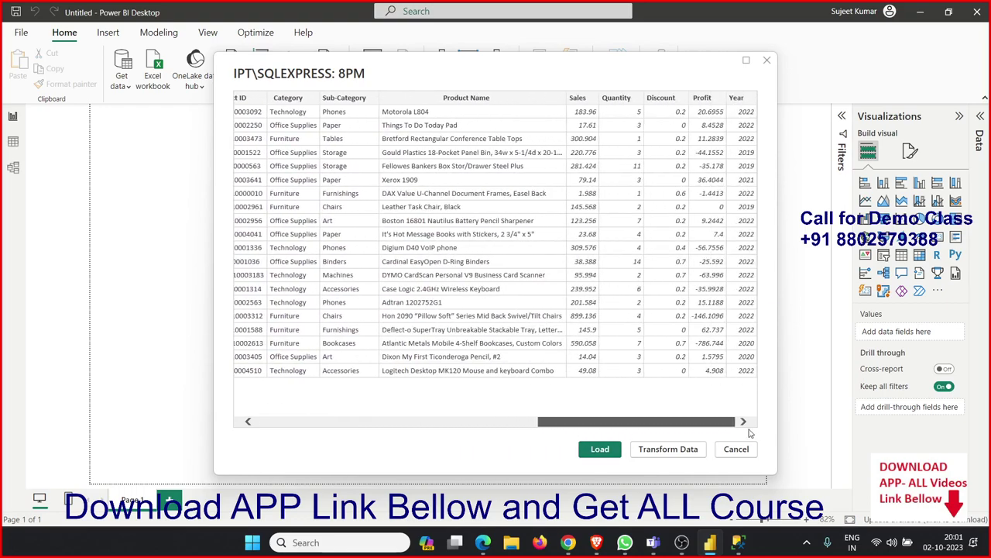
left_click_drag(750, 434, 354, 389)
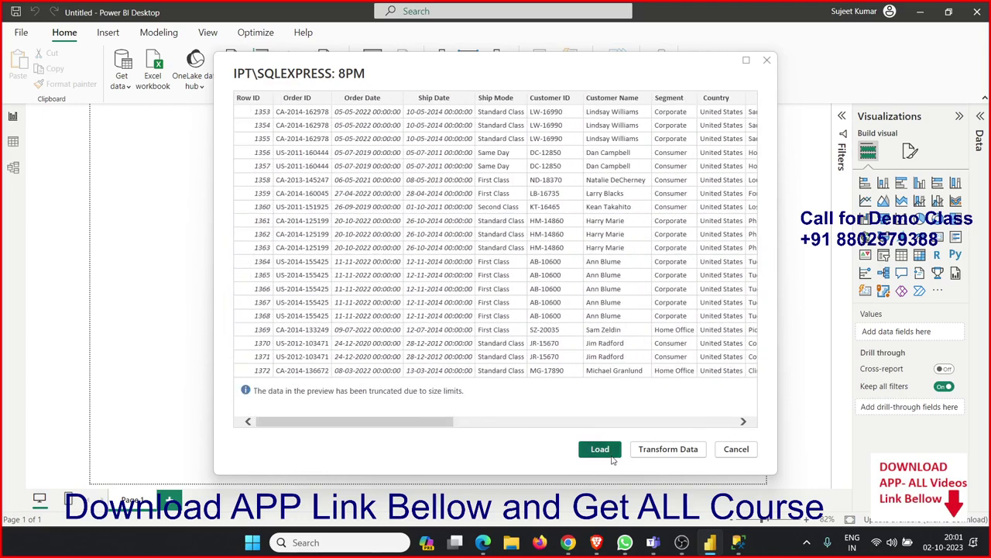
left_click(611, 455)
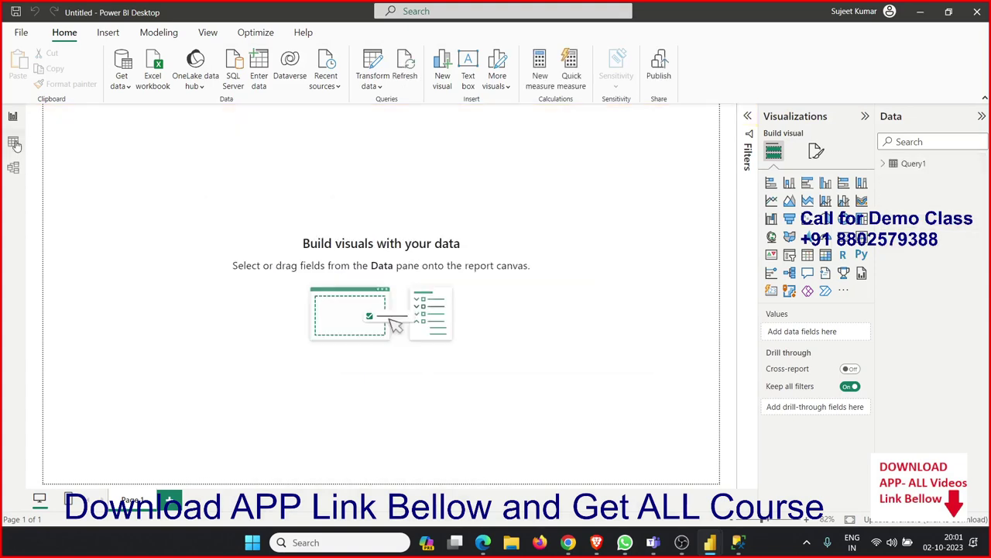
- Rename the Query1 table to Data in Table view
left_click(13, 142)
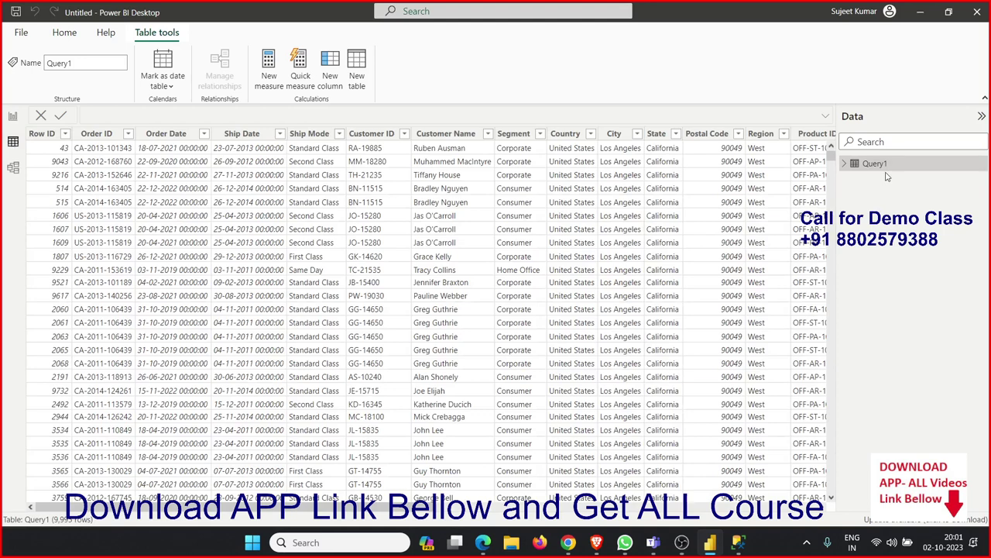
right_click(883, 166)
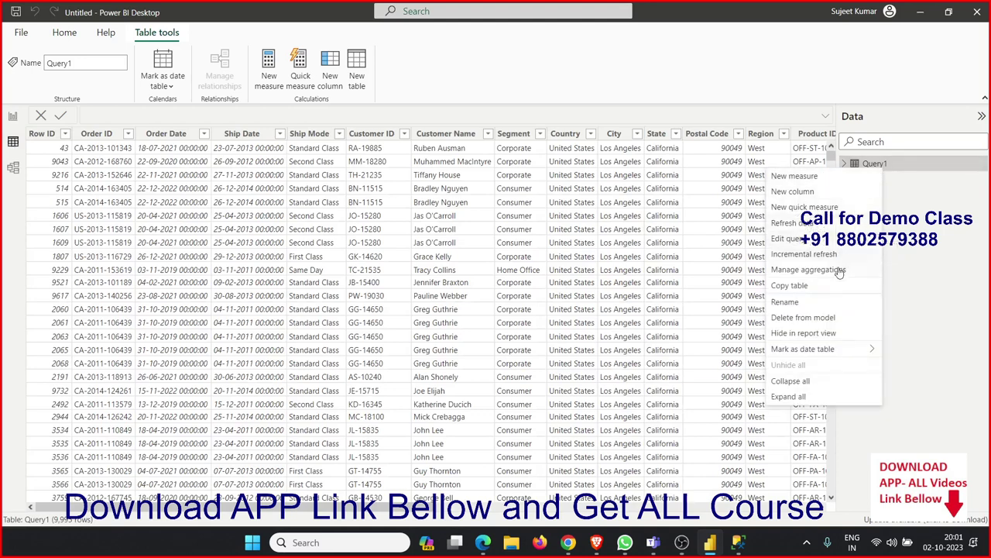
left_click(824, 306)
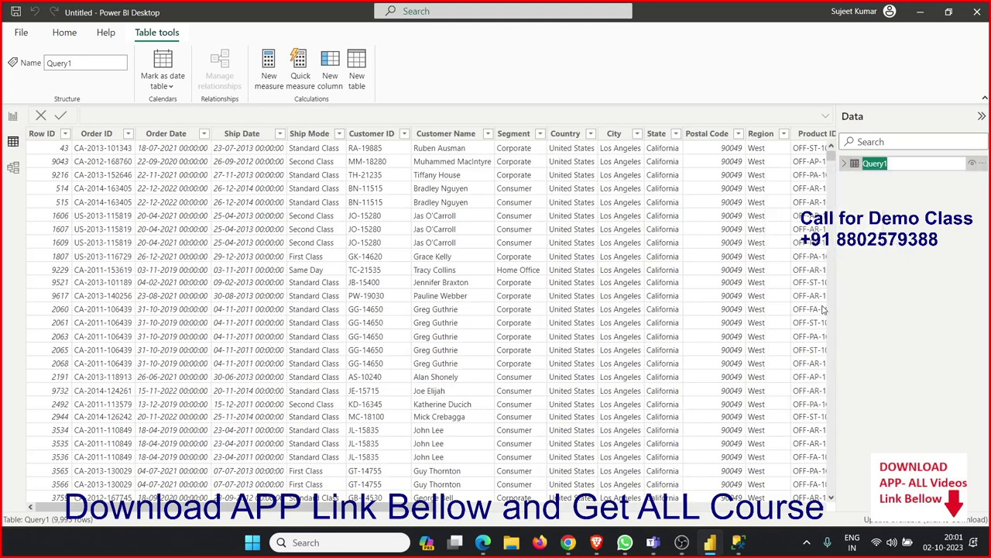
type("Data")
key("Return")
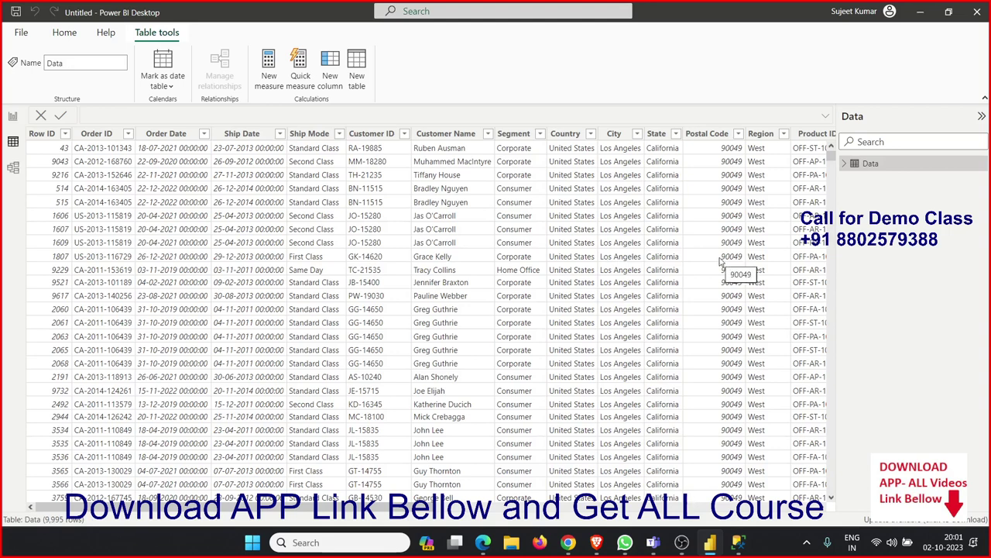
- Inspect the State, Postal Code and Customer ID columns, then return to Report view
left_click(680, 290)
left_click(725, 217)
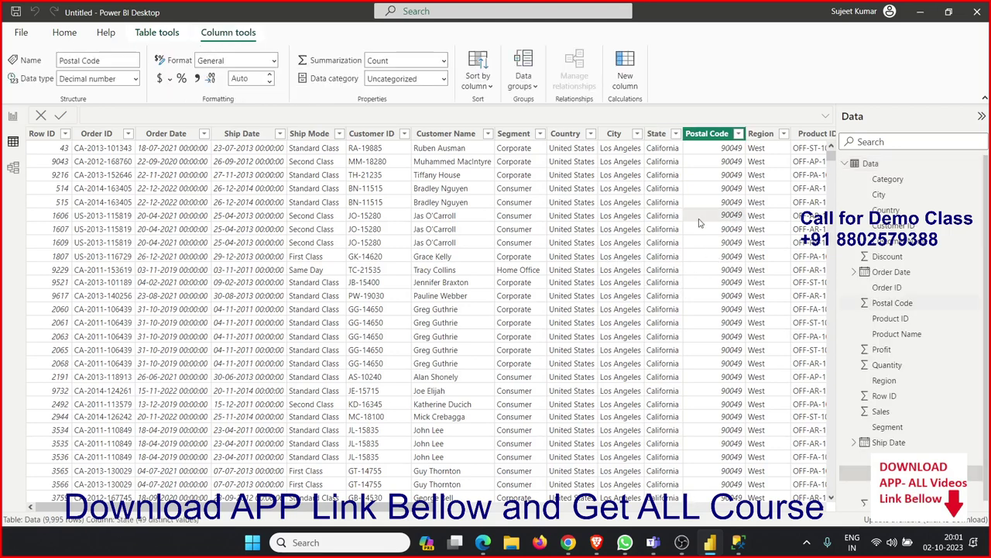
left_click(391, 192)
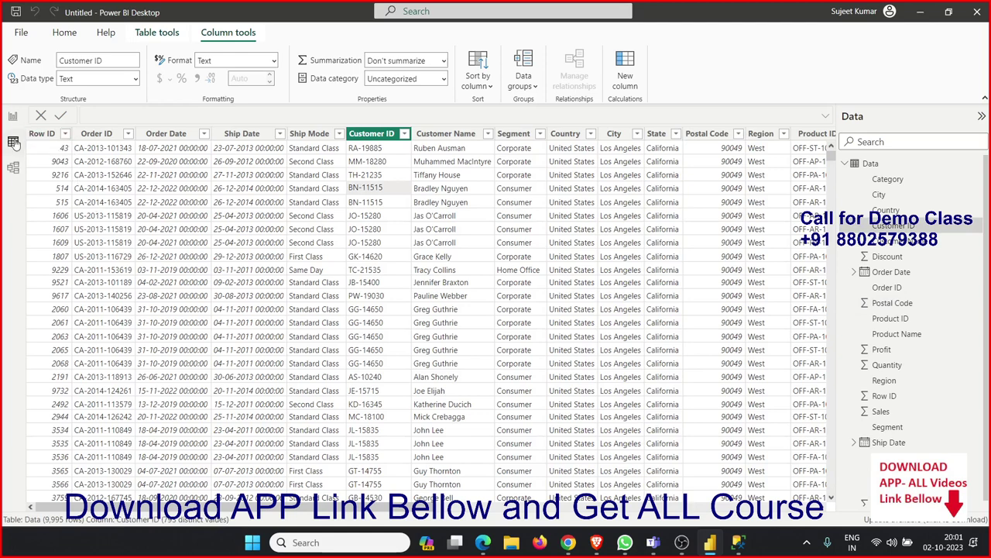
left_click(13, 116)
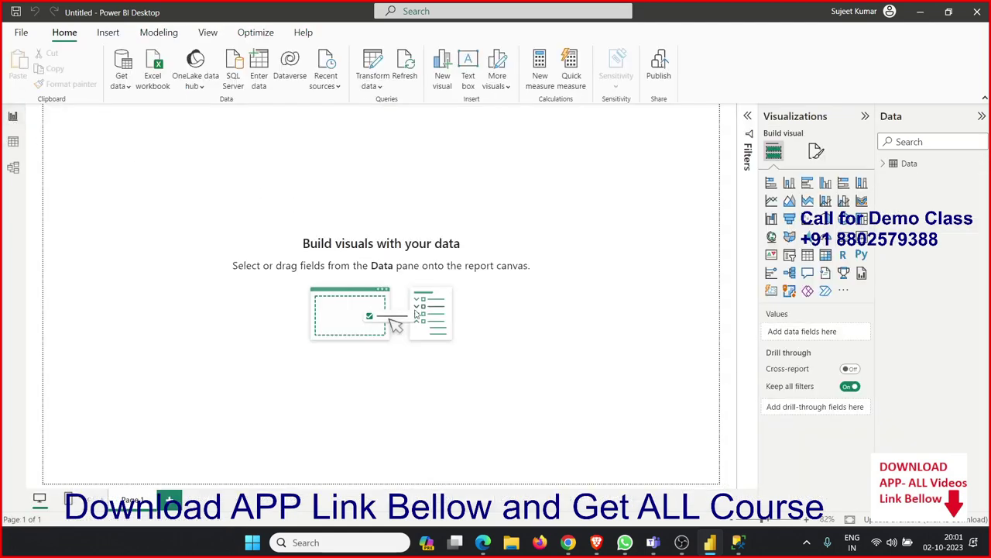
- Rename the Page 1 tab to Home
double_click(132, 500)
type("Home")
left_click(169, 183)
- Glance at the extra visuals options, then bring up the Insert ribbon's Shapes list
key("alt+Tab")
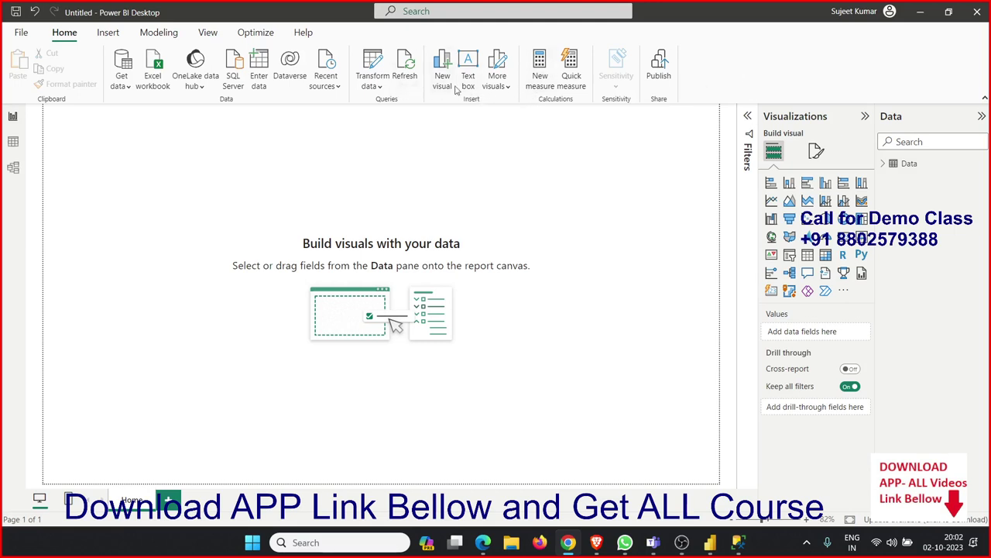
left_click(498, 87)
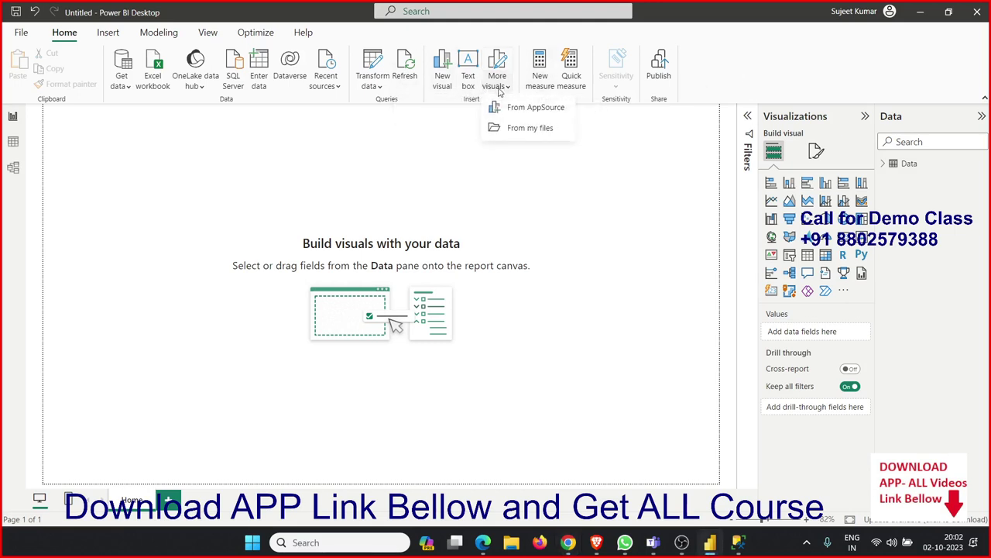
left_click(498, 86)
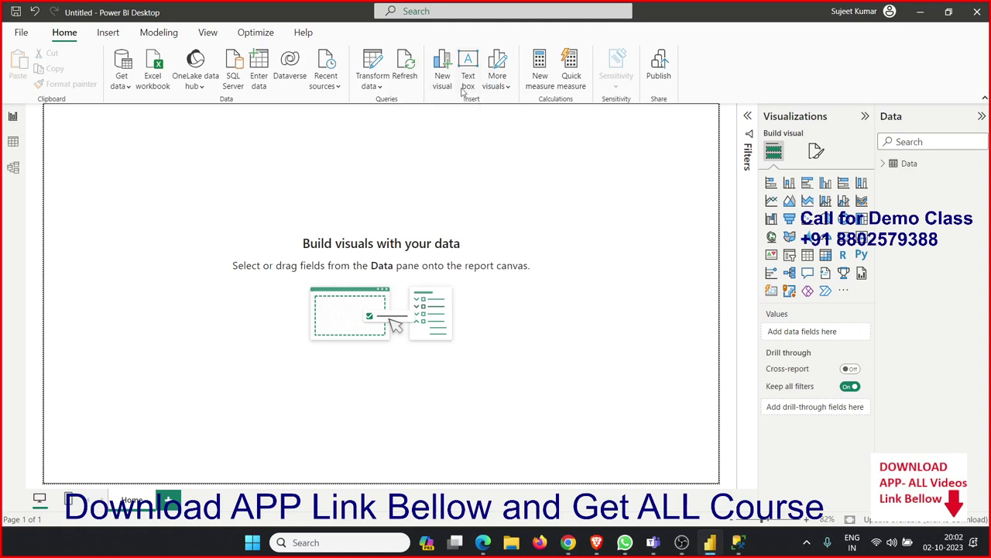
left_click(108, 33)
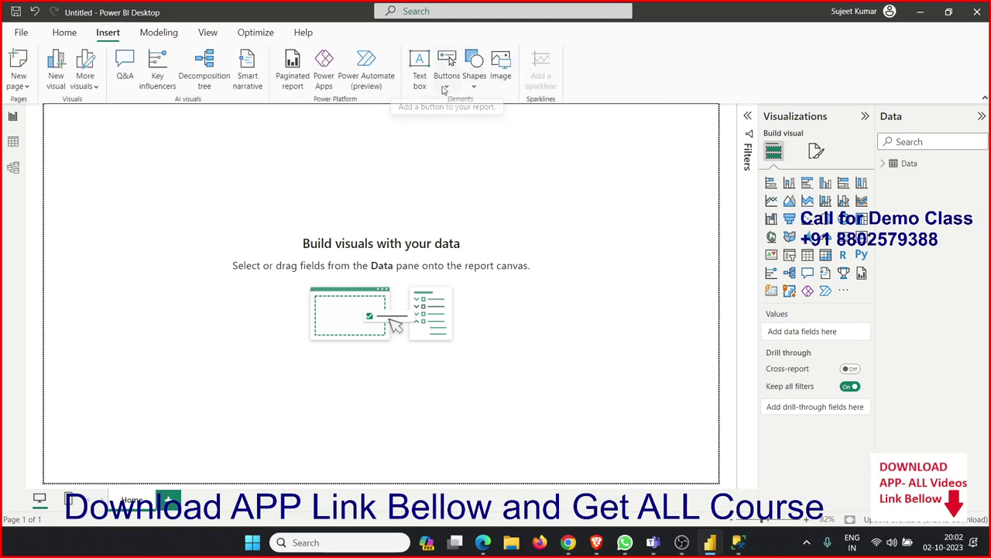
left_click(475, 87)
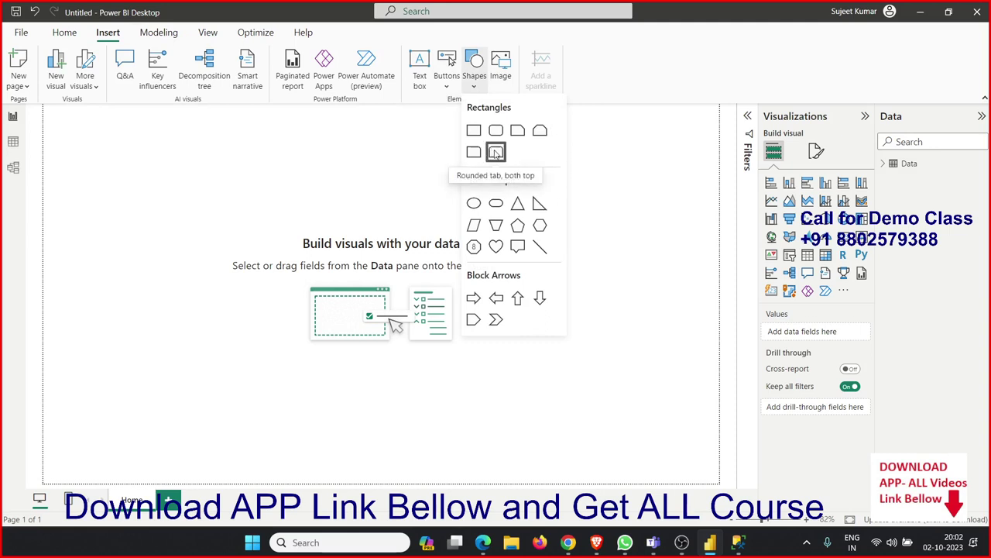
- Insert a 'Rounded tab, both top' shape, stretch it across the Home page, and expand its Effects settings
left_click(495, 153)
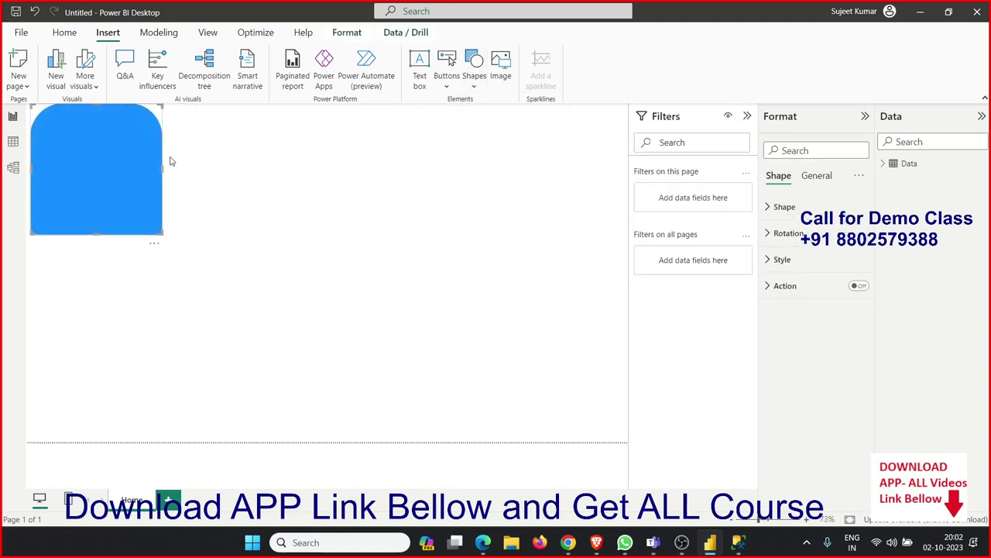
mouse_move(162, 233)
left_mouse_down()
mouse_move(544, 391)
mouse_move(623, 442)
left_mouse_up()
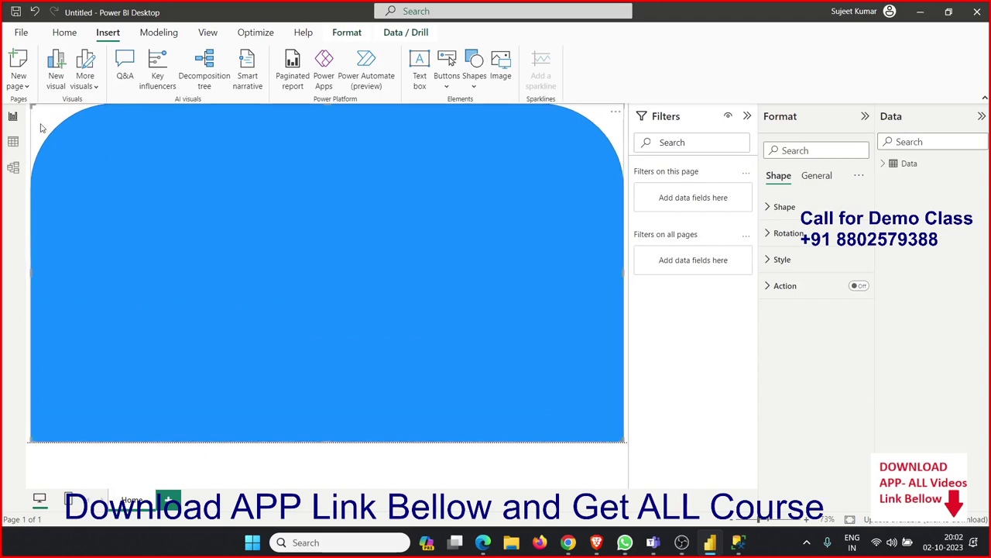
left_click_drag(52, 141, 50, 138)
left_click_drag(33, 273, 69, 277)
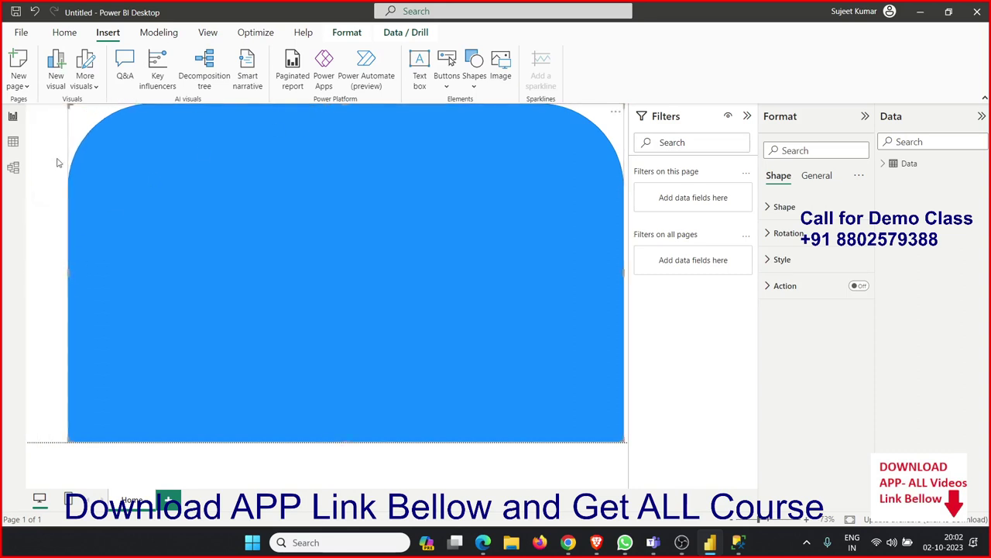
left_click(54, 256)
left_click(69, 275)
left_click_drag(68, 275, 74, 274)
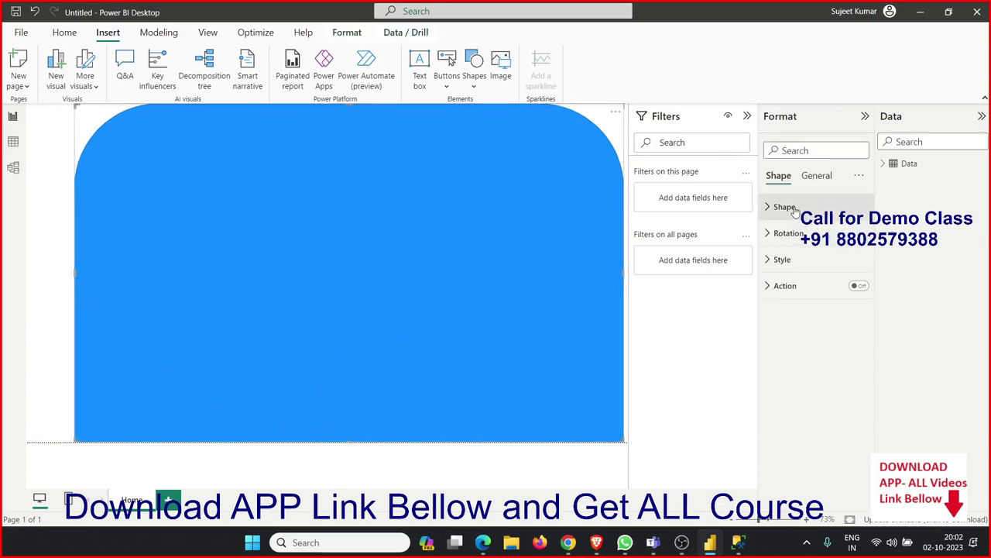
left_click(816, 176)
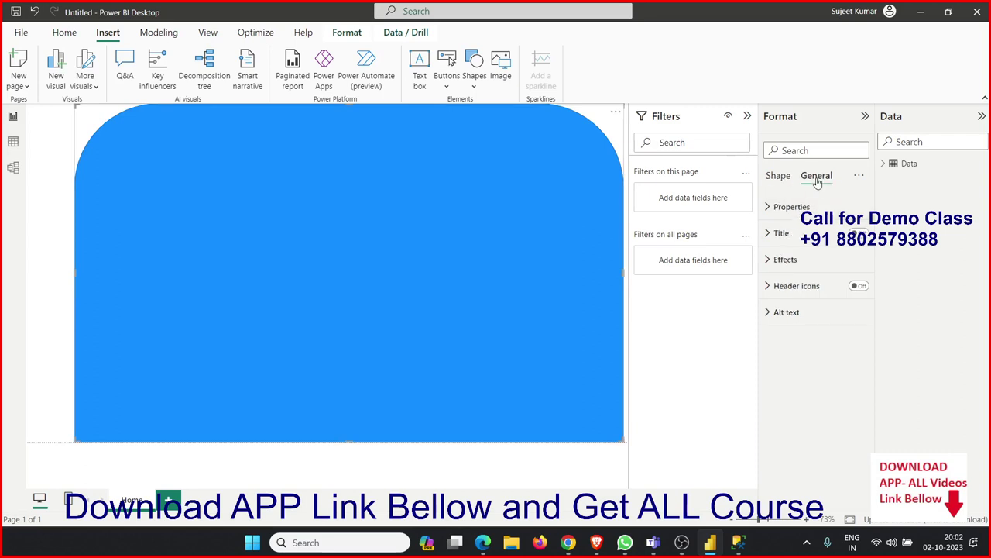
left_click(799, 263)
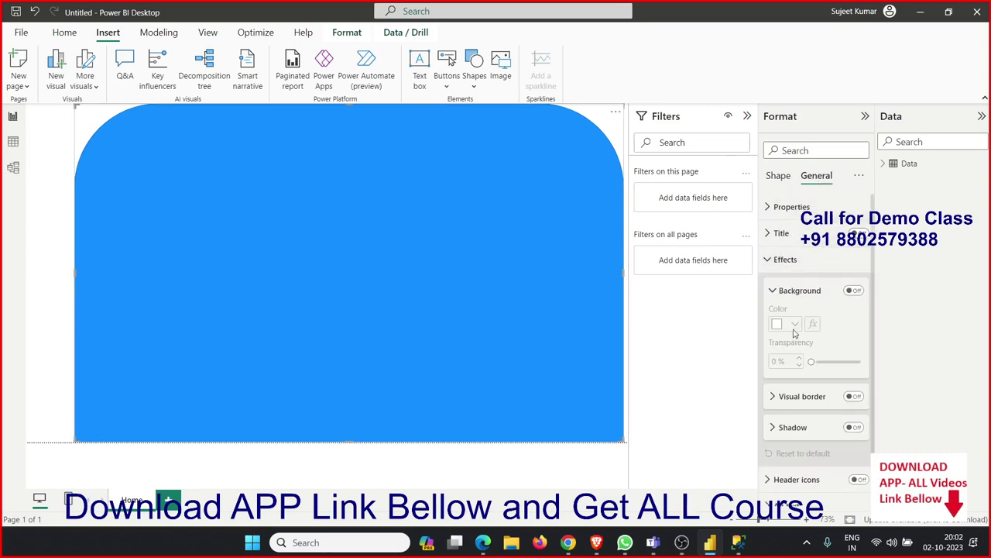
- Turn off the blue fill on the large rounded-top shape in its Shape style settings
left_click(773, 292)
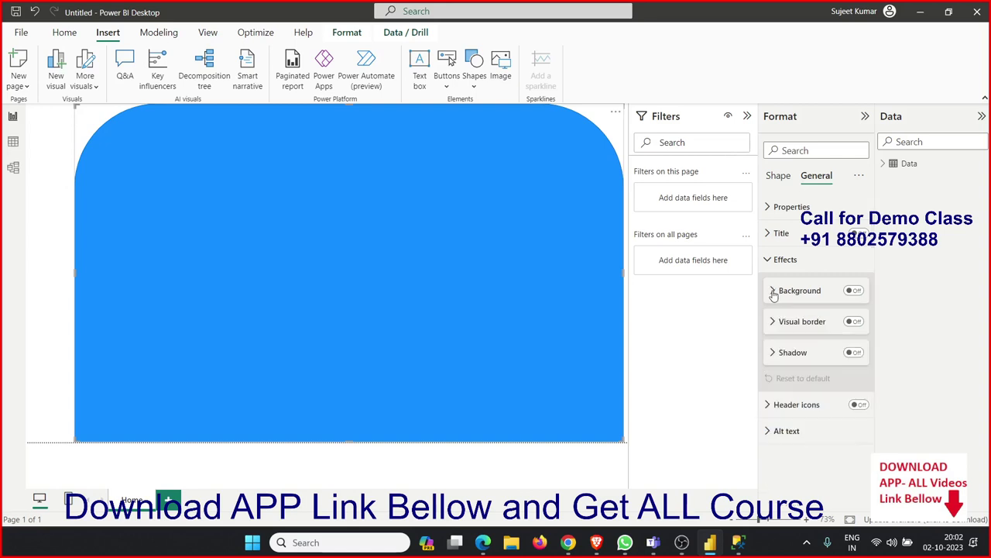
left_click(781, 178)
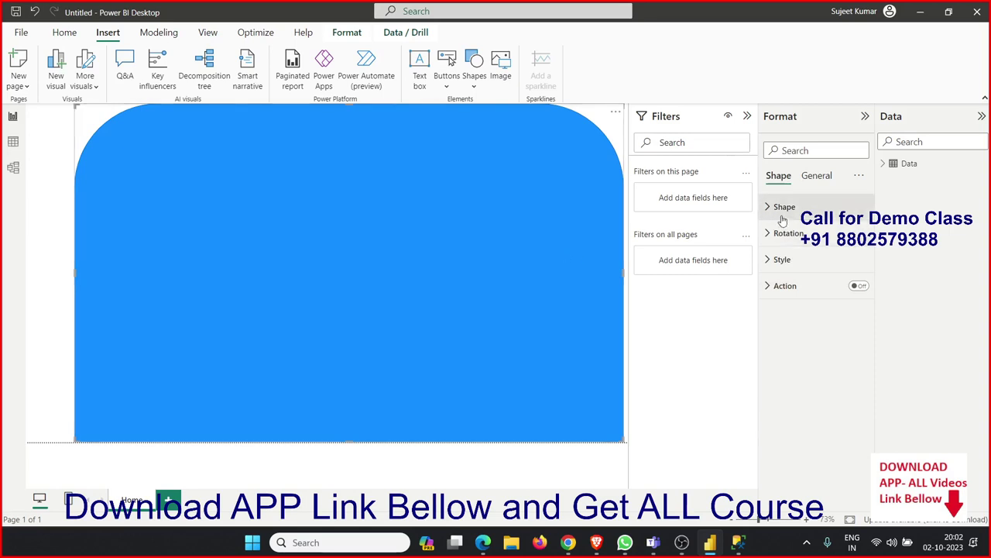
left_click(781, 209)
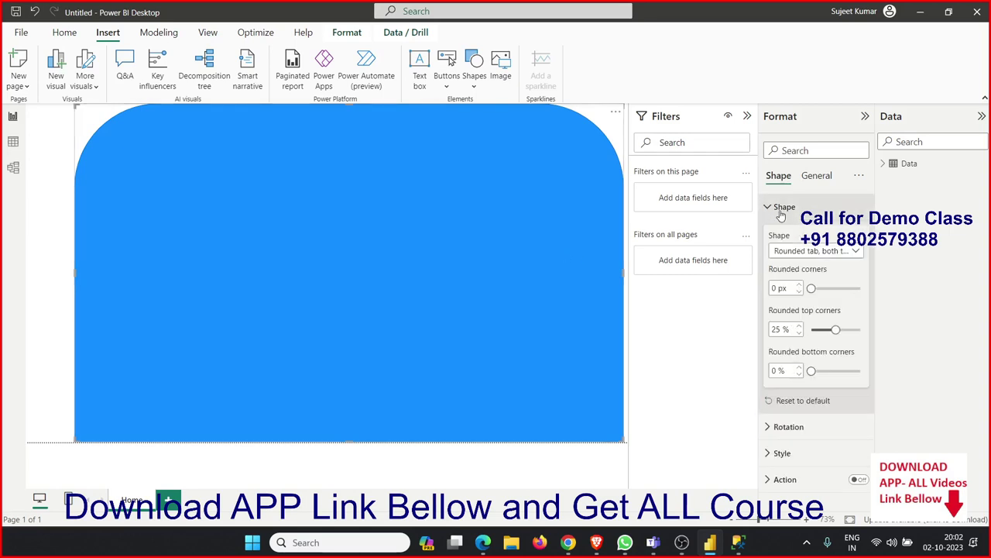
left_click(780, 208)
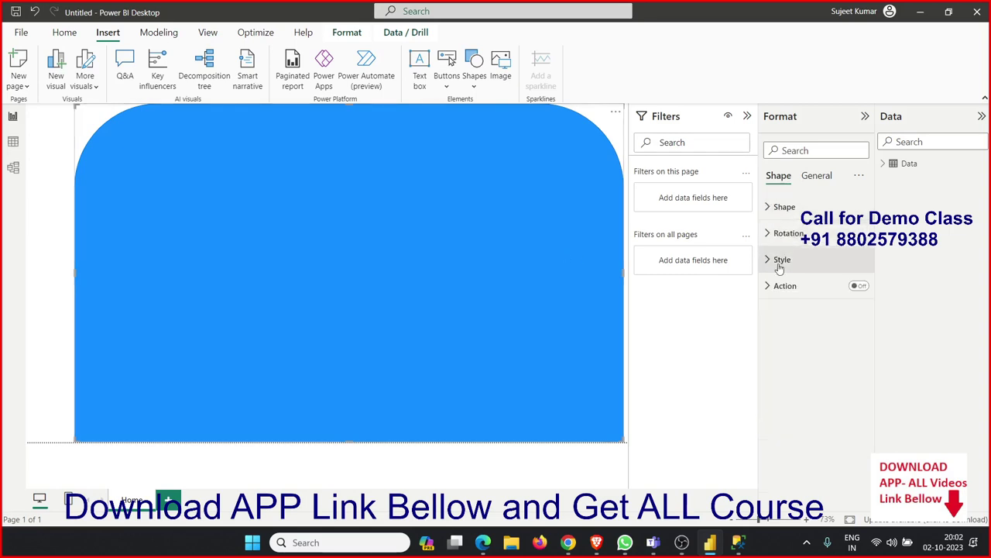
left_click(776, 261)
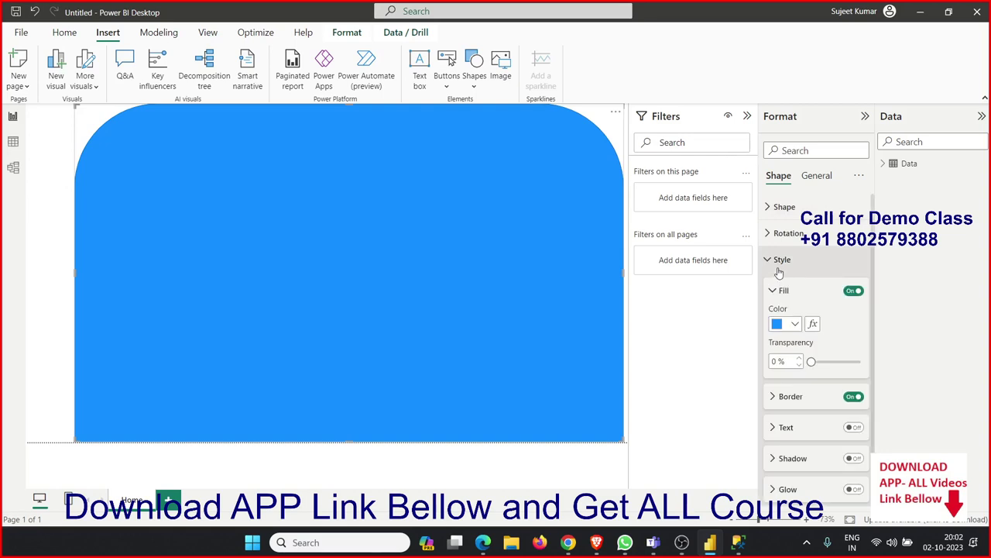
left_click(850, 296)
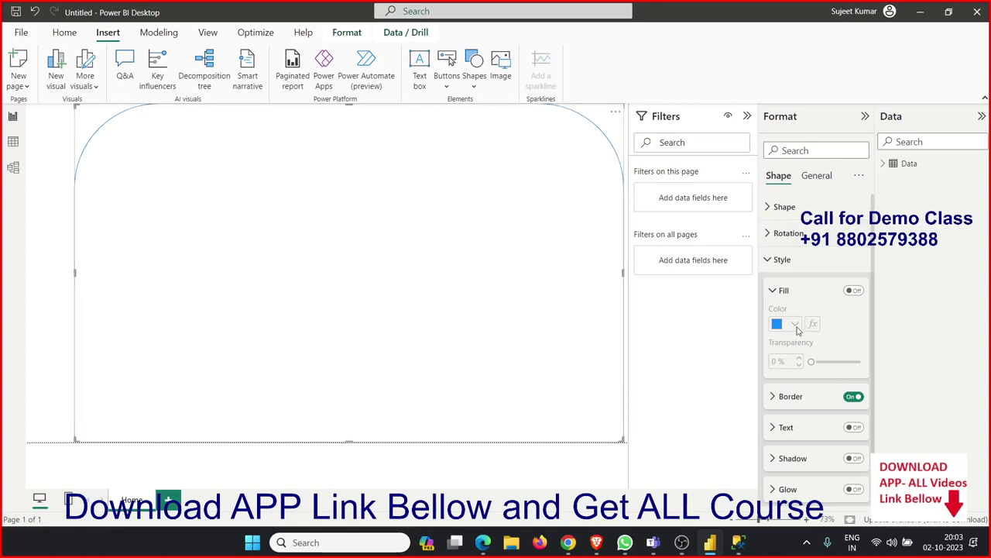
- Refill the rounded shape with 'White, 10% darker' at 56% transparency
left_click(852, 289)
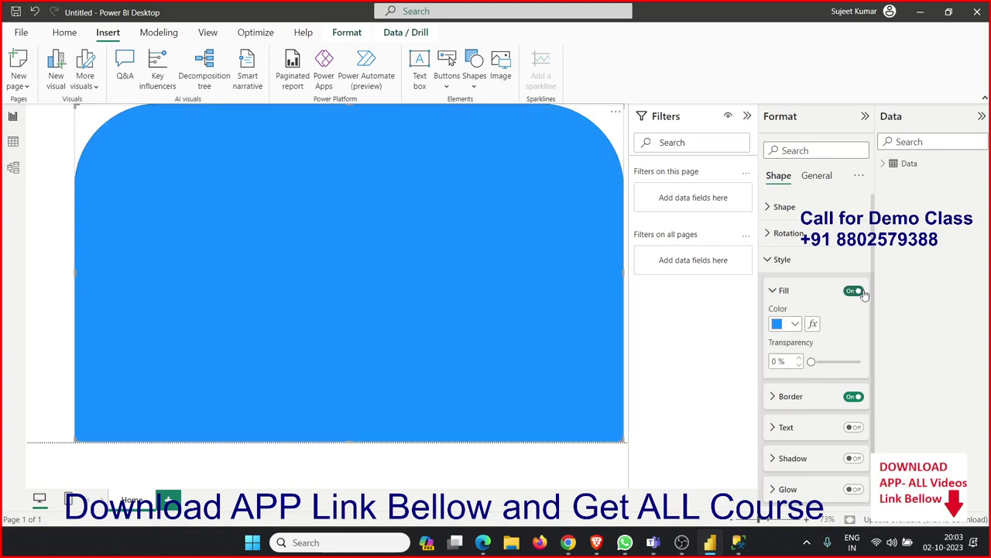
left_click(795, 326)
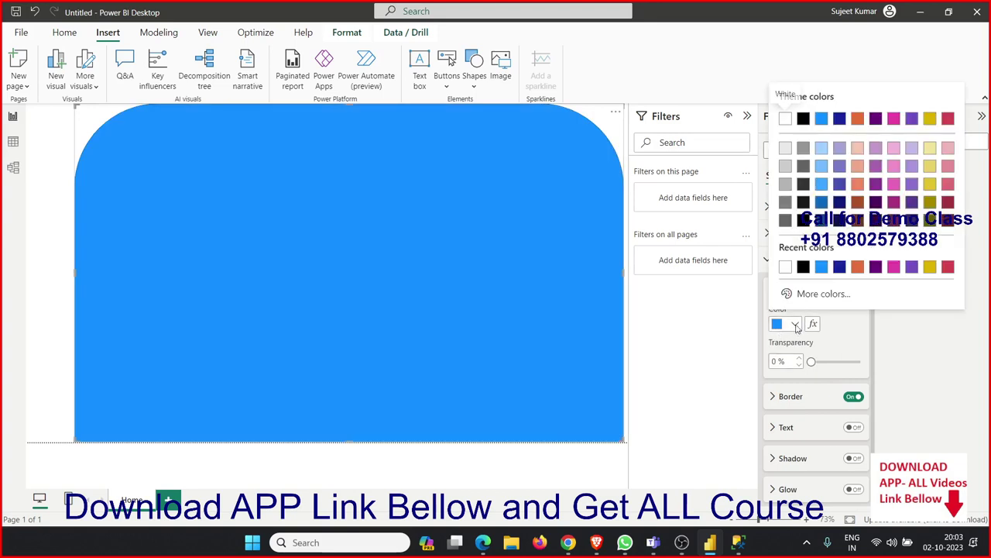
left_click(786, 148)
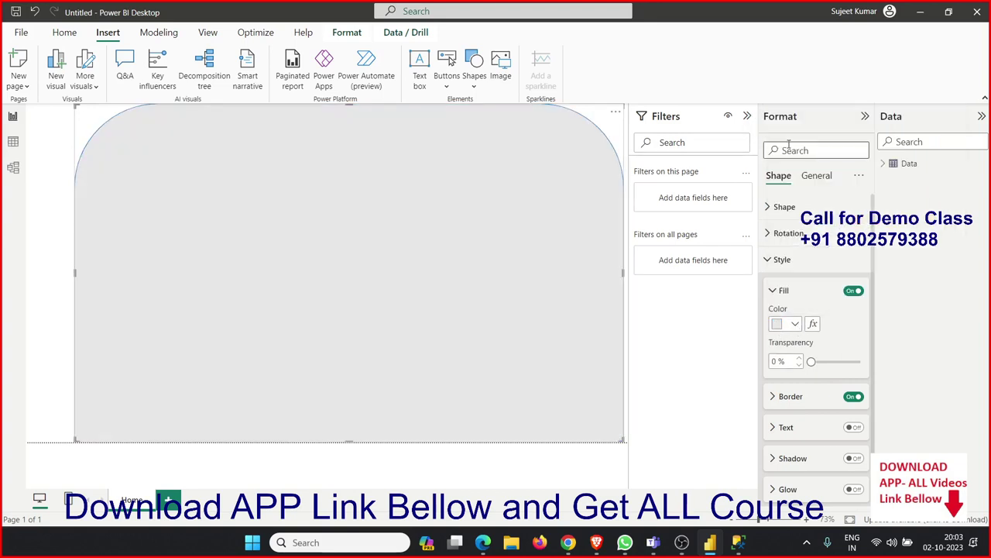
left_click(794, 325)
left_click(785, 147)
left_click_drag(812, 362, 830, 362)
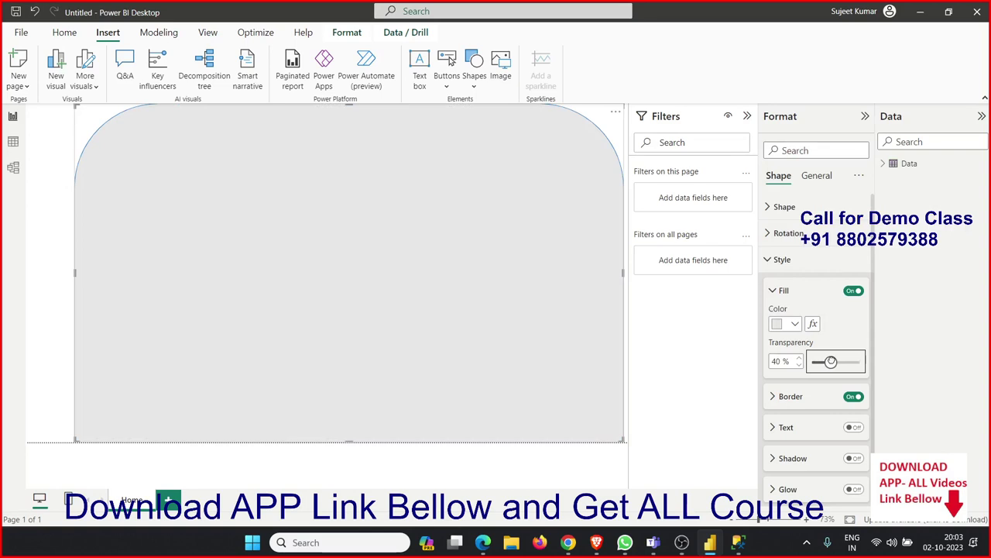
left_click_drag(830, 362, 838, 362)
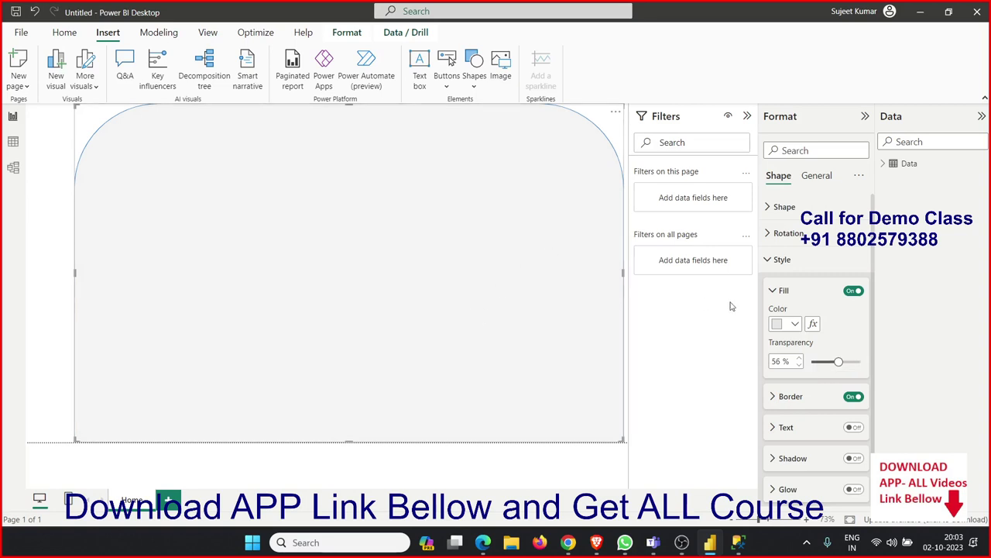
- Set the rounded shape's border to light grey, 6 px wide, 40% transparent, then deselect it
left_click(772, 291)
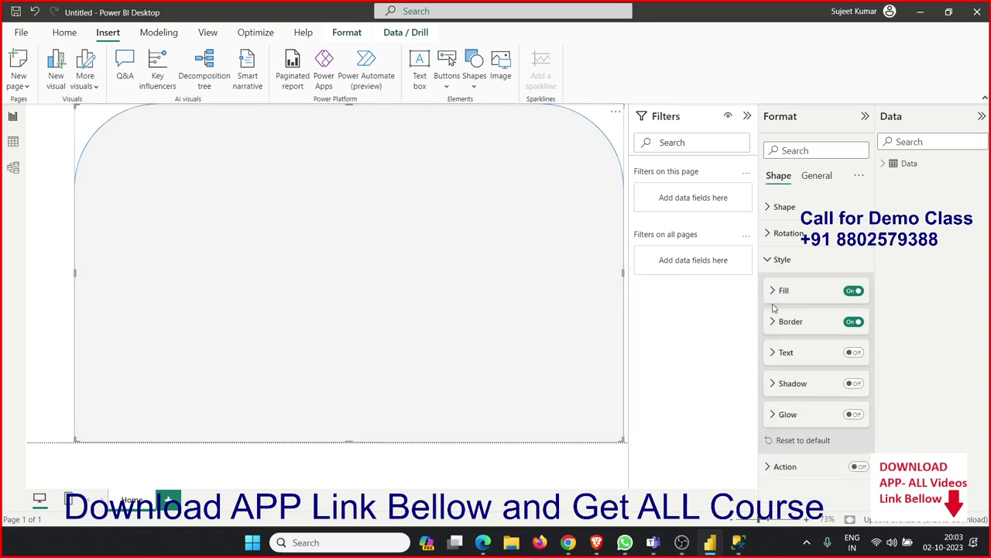
left_click(772, 322)
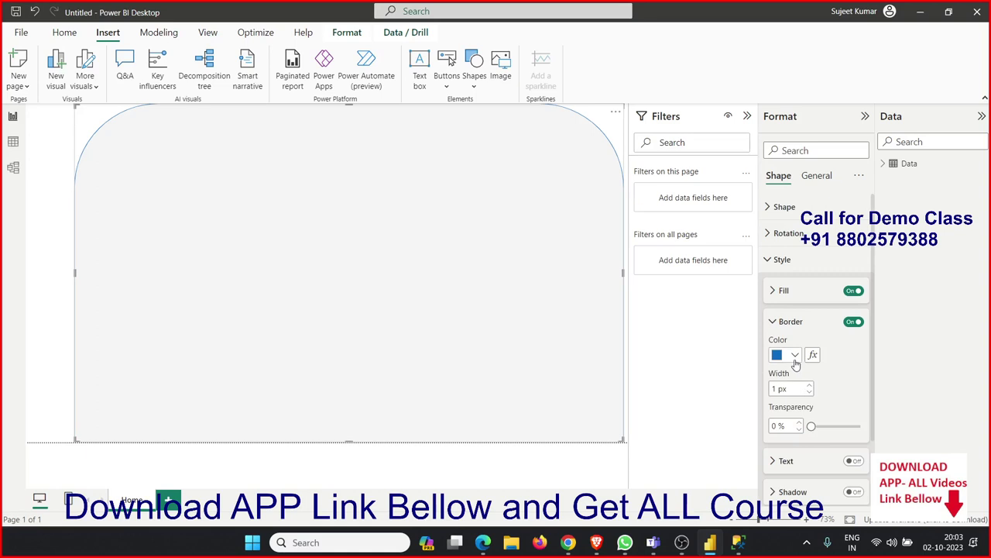
left_click(794, 361)
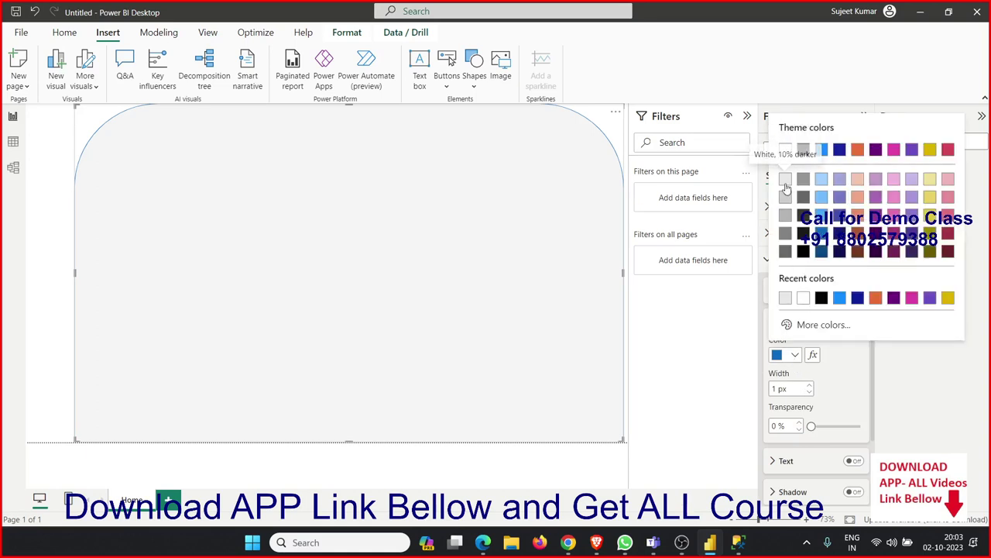
left_click(785, 194)
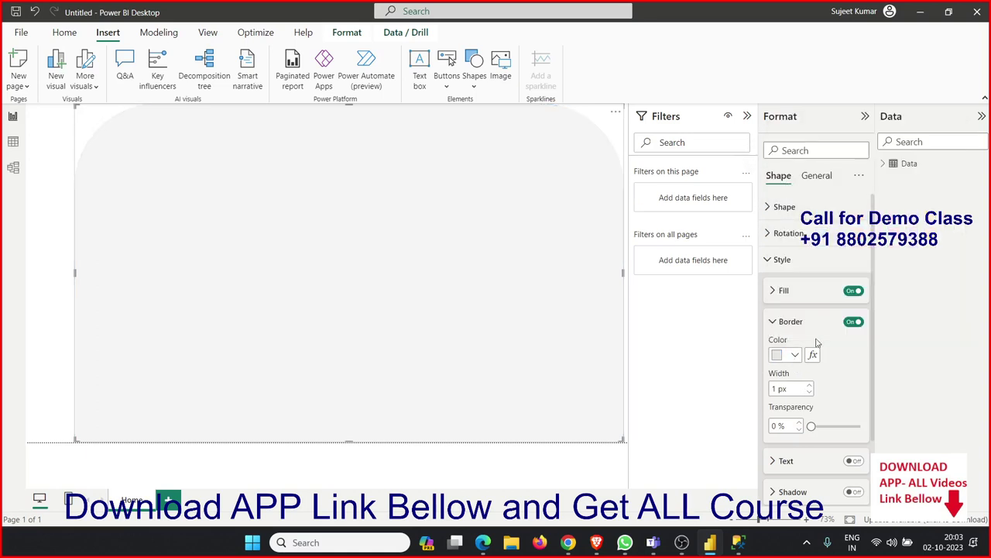
left_click(811, 388)
left_click(811, 388)
left_click(811, 387)
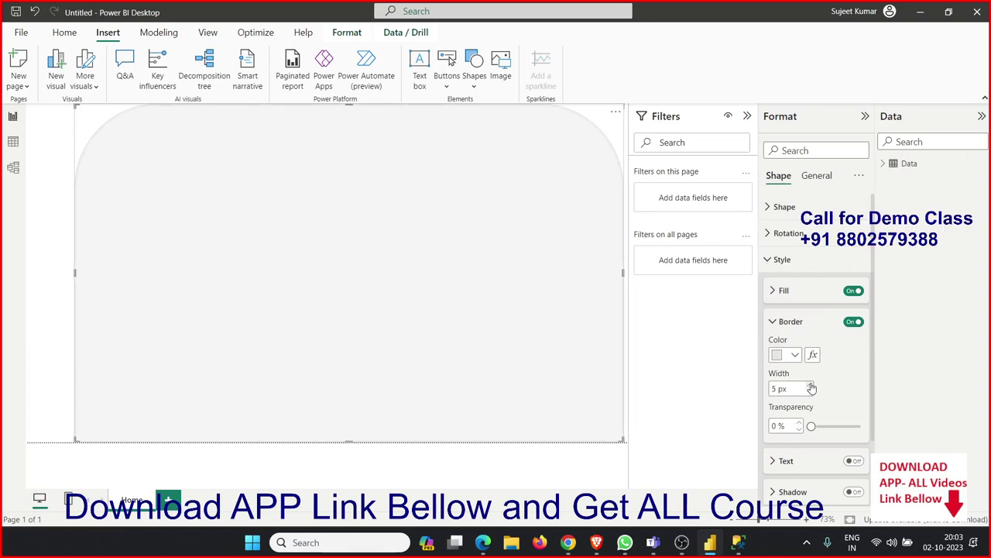
left_click(810, 387)
left_click_drag(811, 425, 831, 426)
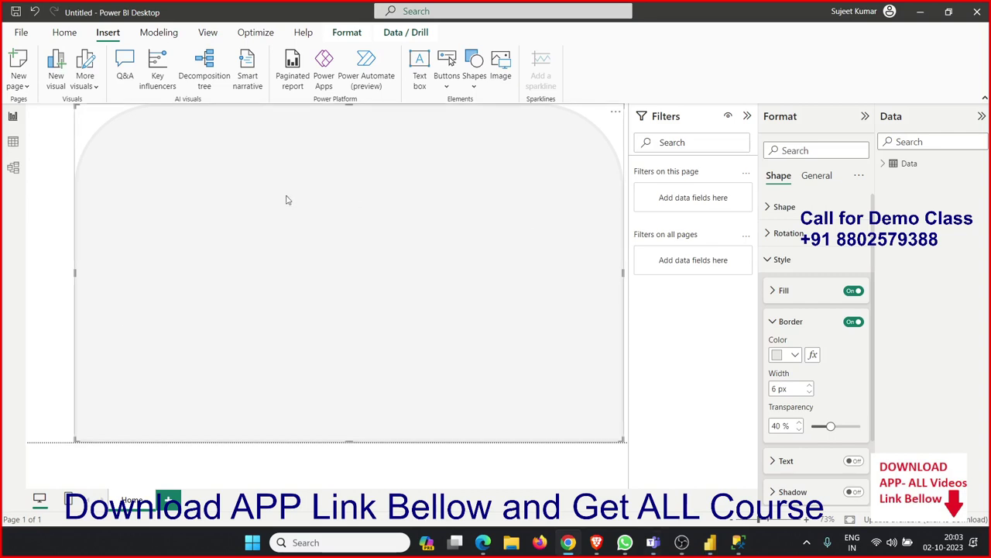
left_click(60, 190)
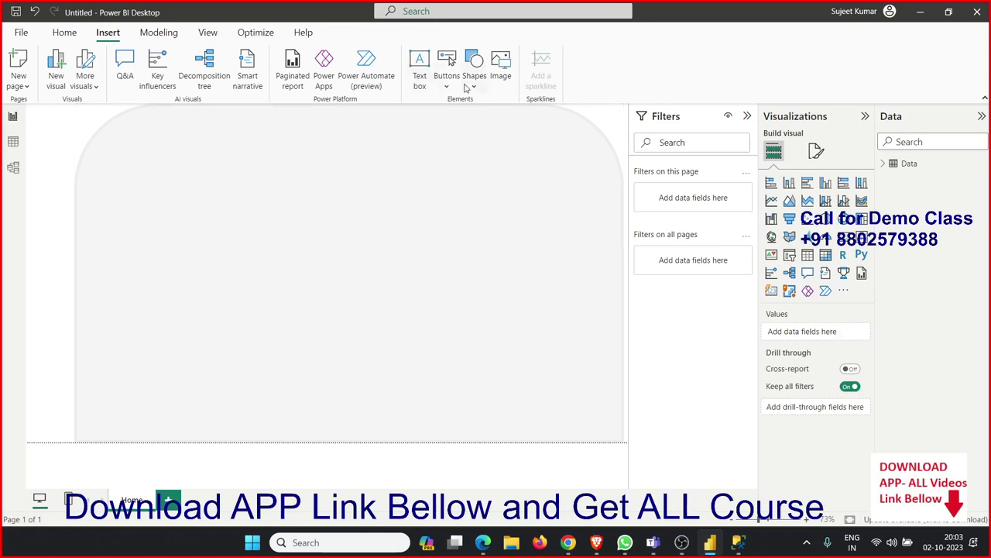
- Insert a rectangle and shape it into a wide, short card near the background's top-left
left_click(468, 84)
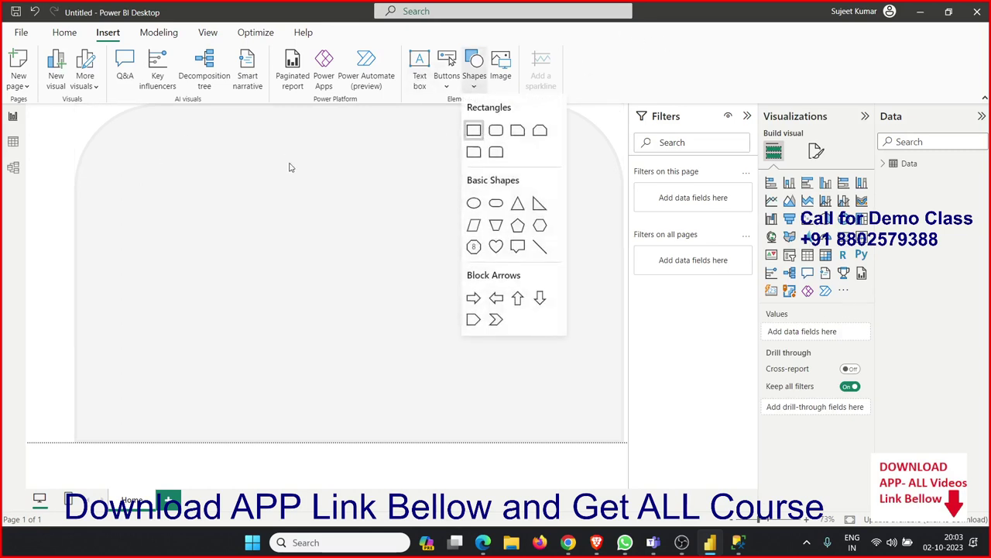
left_click(473, 130)
left_click_drag(177, 179, 200, 148)
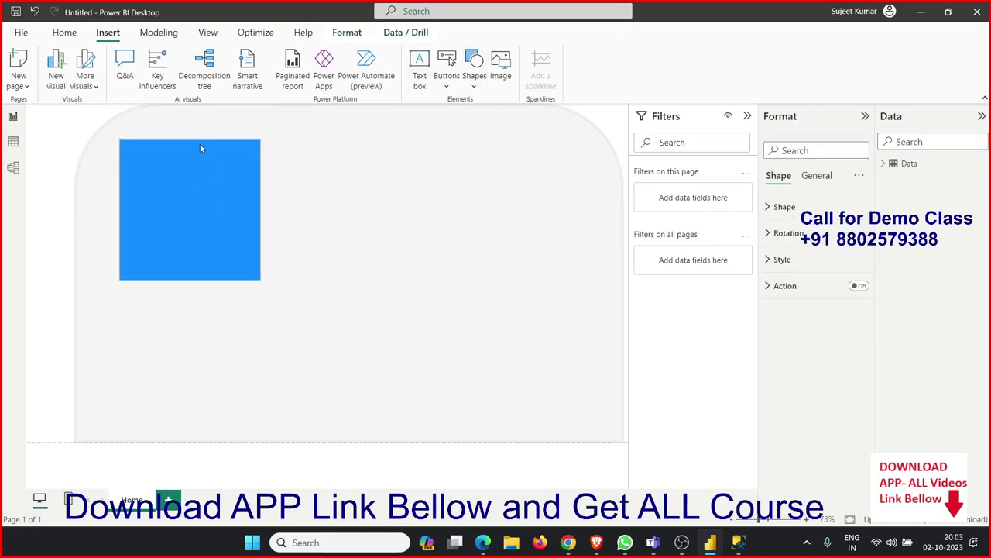
left_click_drag(261, 278, 278, 206)
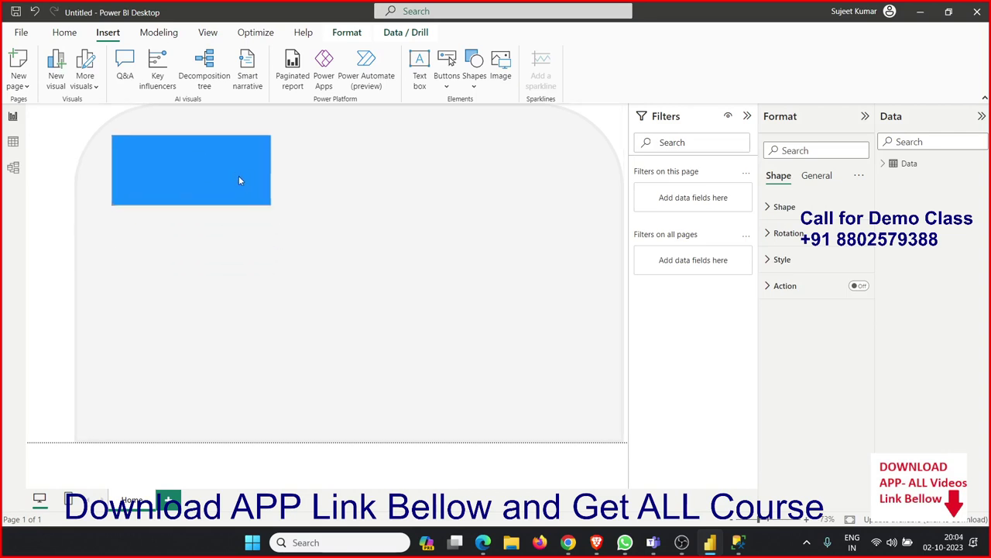
mouse_move(245, 177)
left_mouse_down()
mouse_move(236, 175)
mouse_move(261, 198)
left_mouse_up()
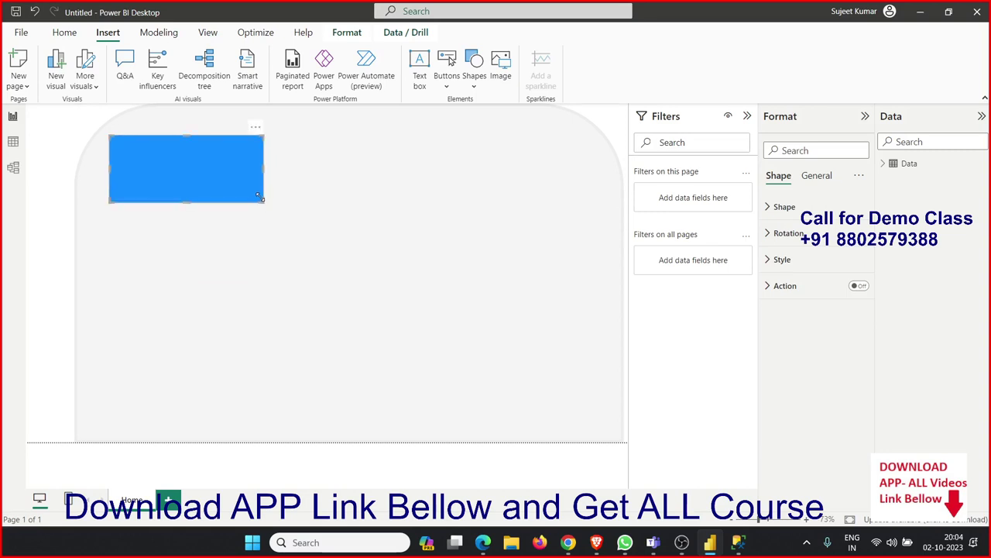
- Fill the rectangle with white and turn off its border
left_click(784, 261)
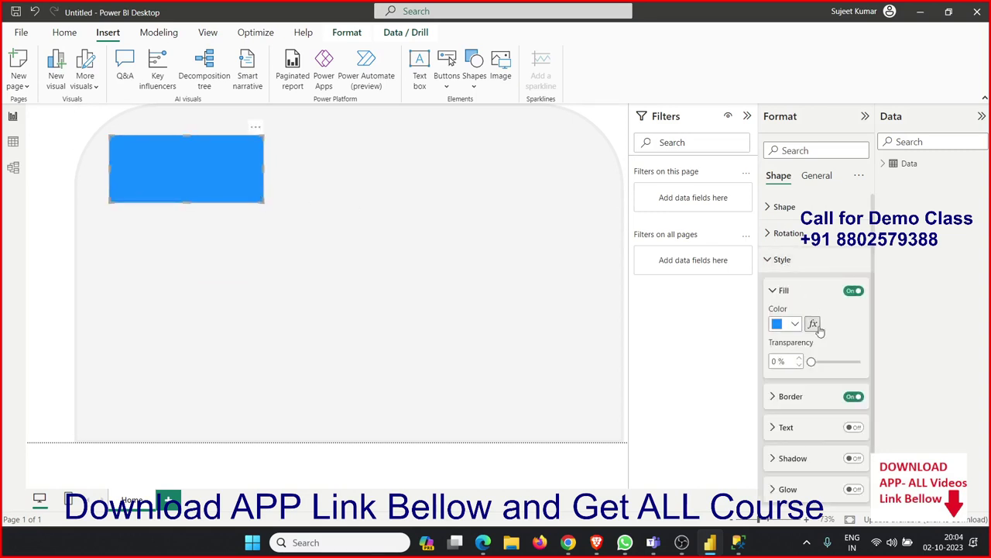
left_click(795, 324)
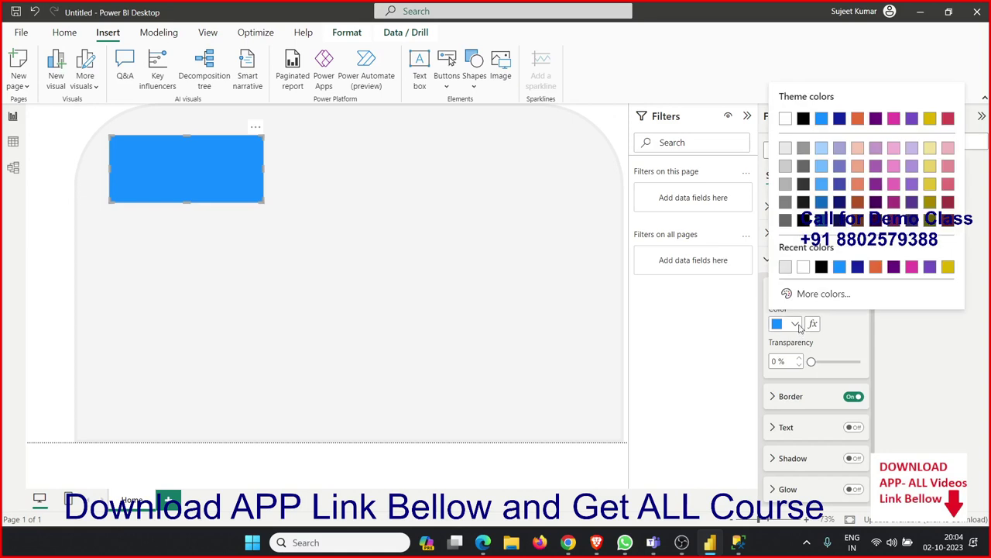
left_click(786, 121)
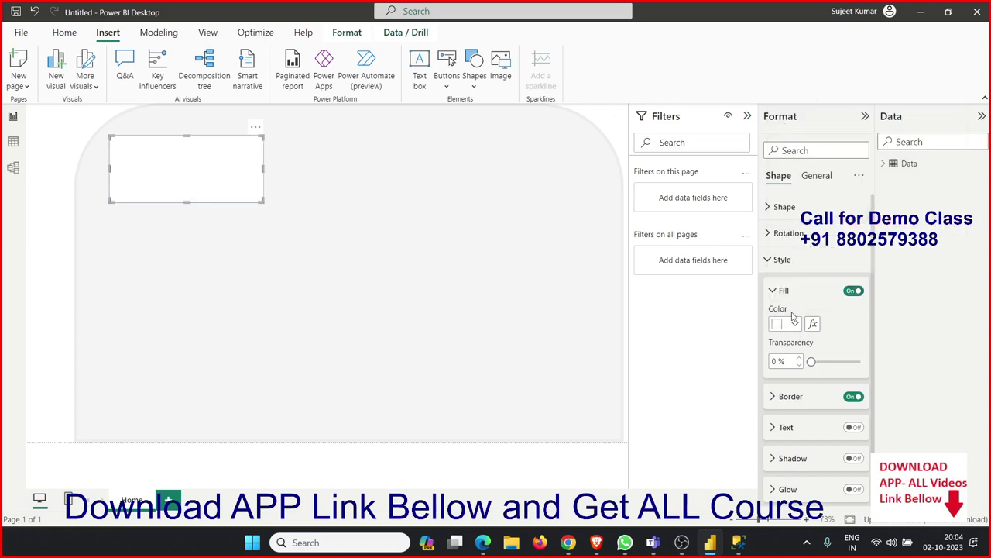
left_click(534, 255)
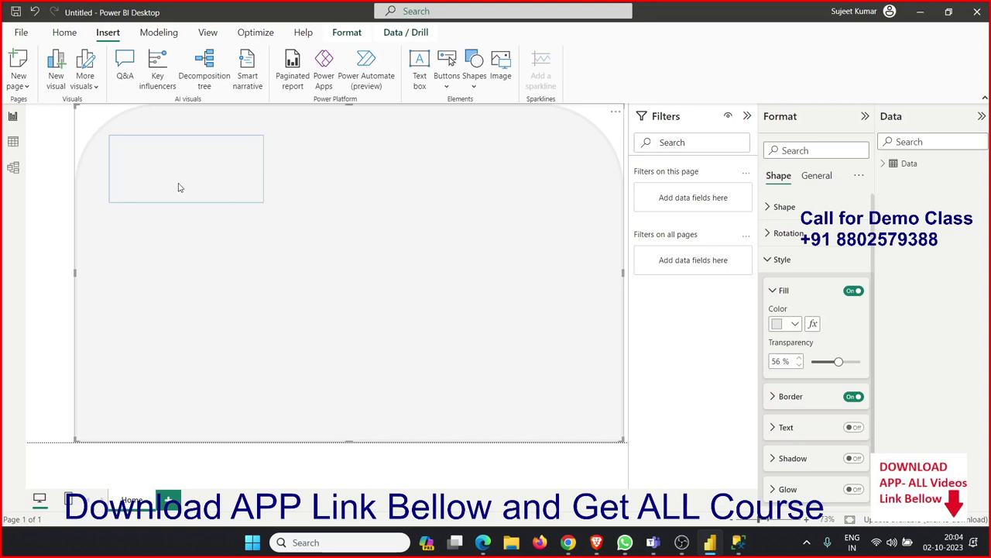
left_click(62, 215)
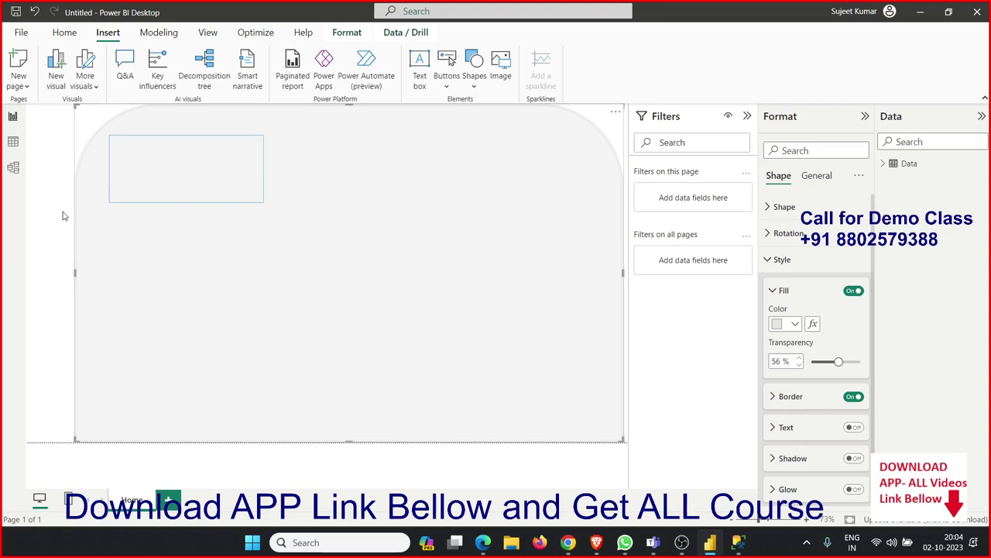
left_click(146, 158)
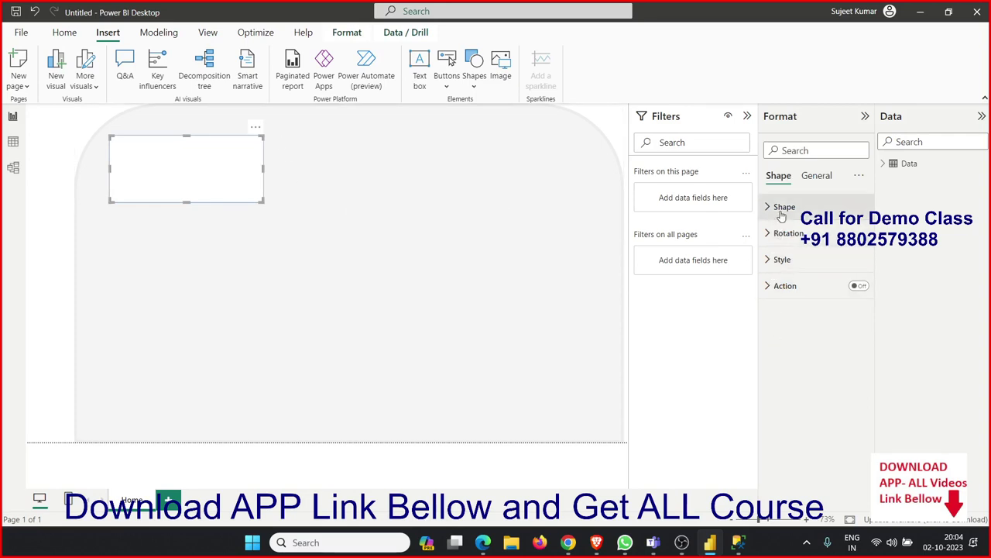
left_click(769, 262)
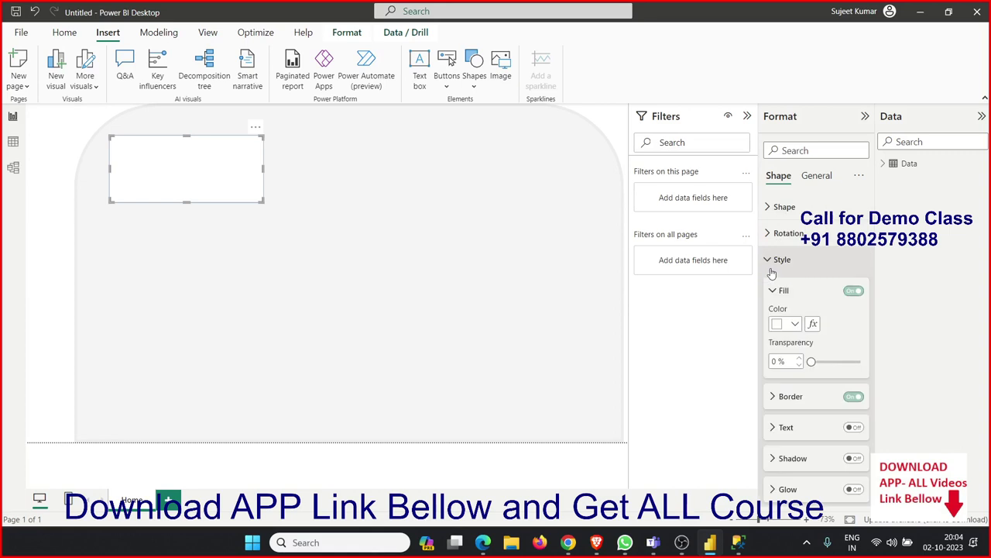
left_click(852, 396)
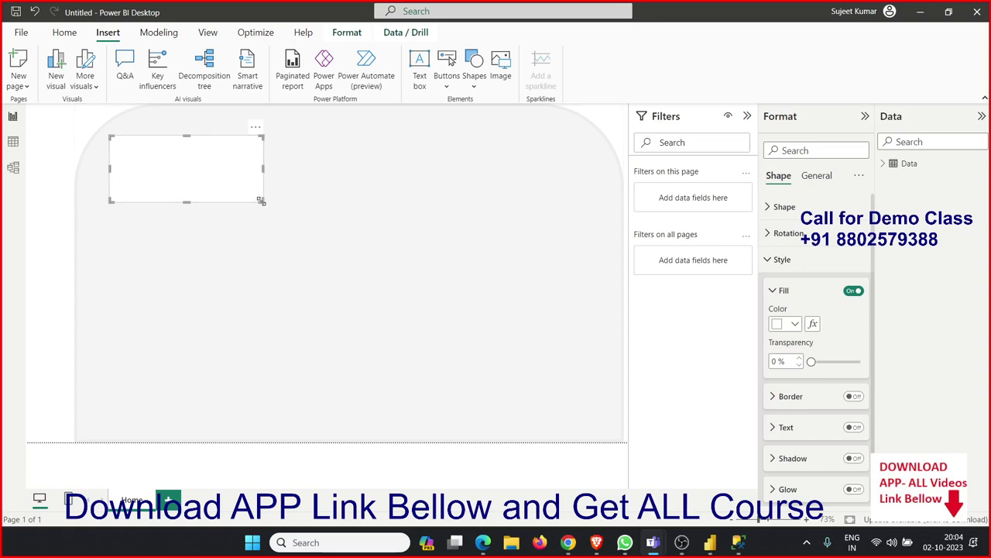
- Arrange three white boxes in a row across the top, narrowing and spacing them
left_click_drag(261, 201, 238, 190)
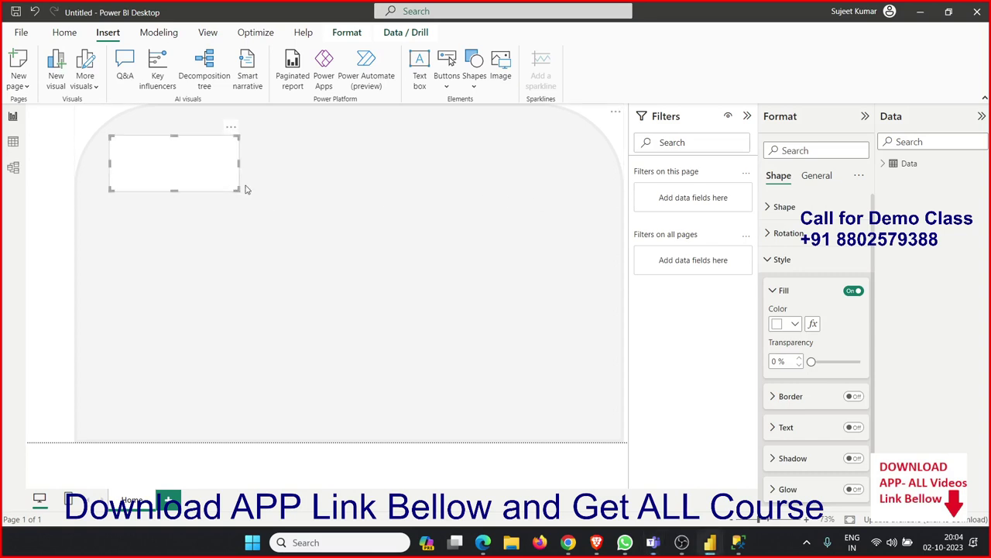
left_click_drag(195, 183, 331, 180)
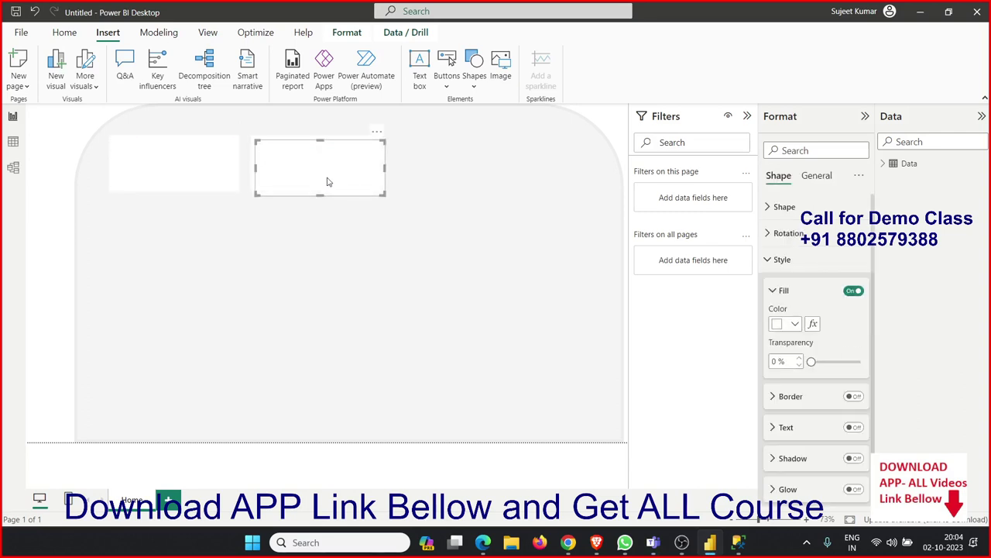
left_click_drag(331, 179, 463, 175)
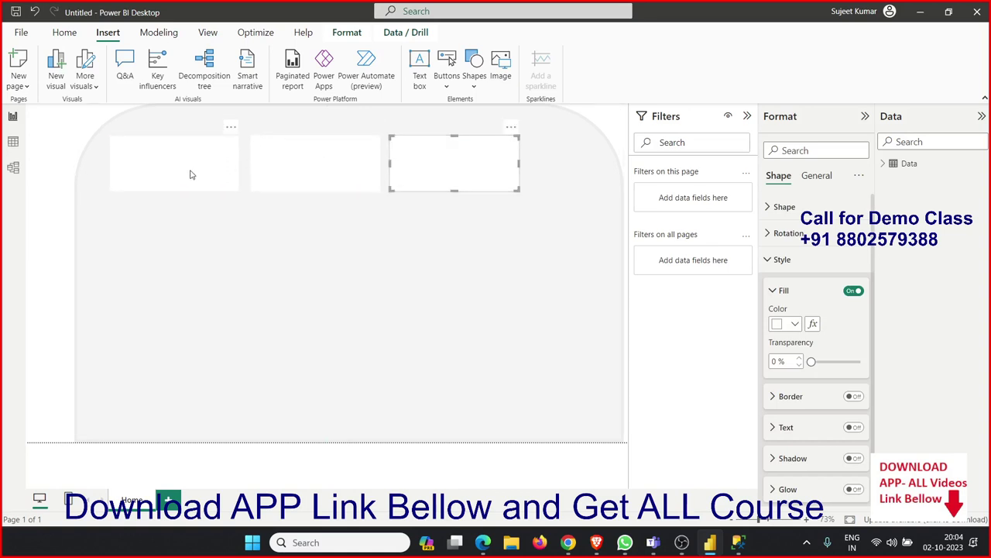
left_click_drag(190, 173, 183, 177)
left_click_drag(311, 176, 297, 177)
left_click_drag(437, 178, 420, 180)
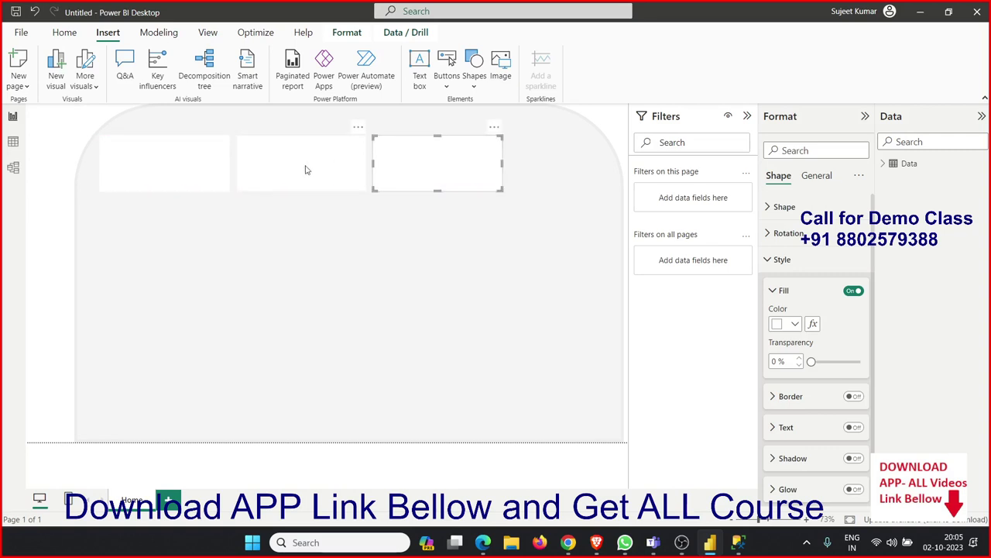
left_click(223, 161)
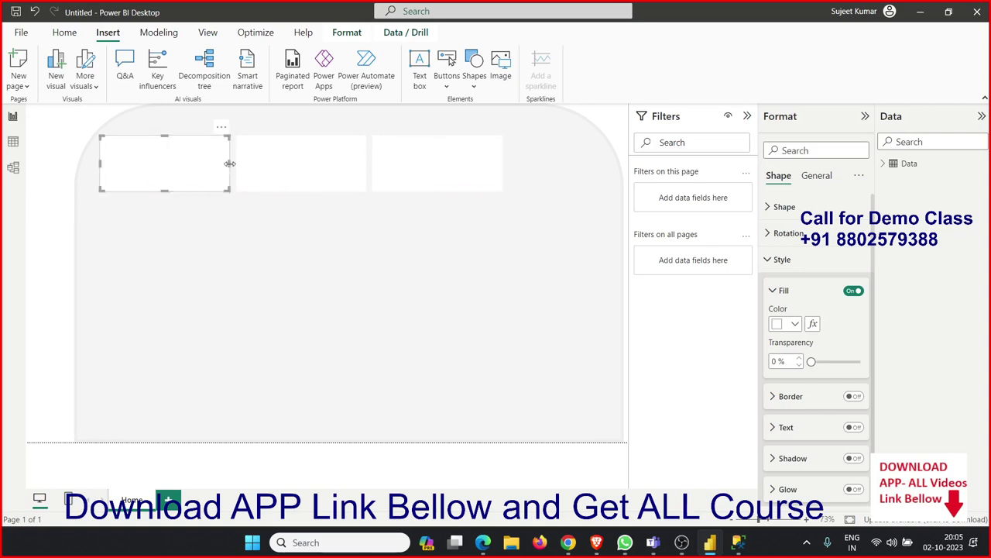
mouse_move(229, 164)
left_mouse_down()
mouse_move(212, 166)
mouse_move(246, 166)
left_mouse_up()
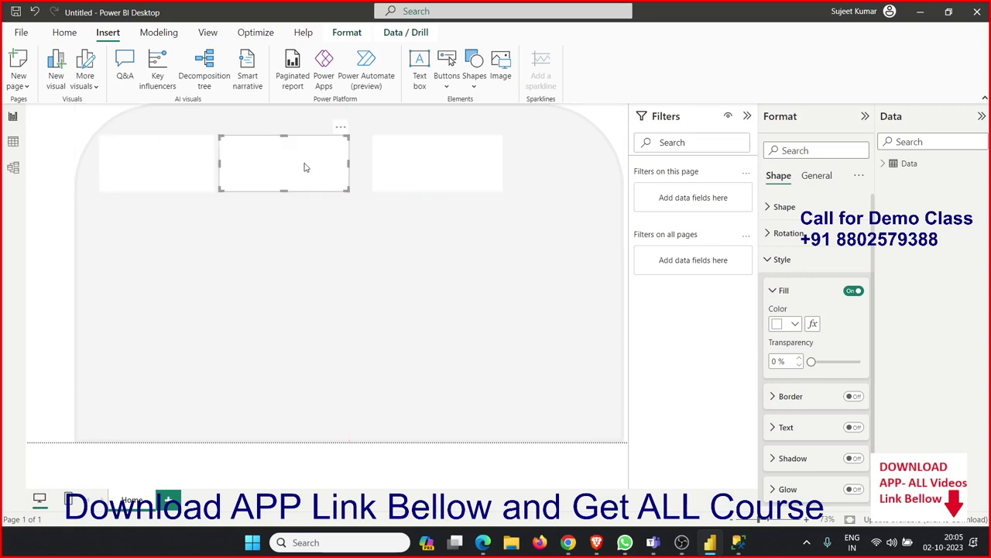
left_click_drag(349, 163, 335, 164)
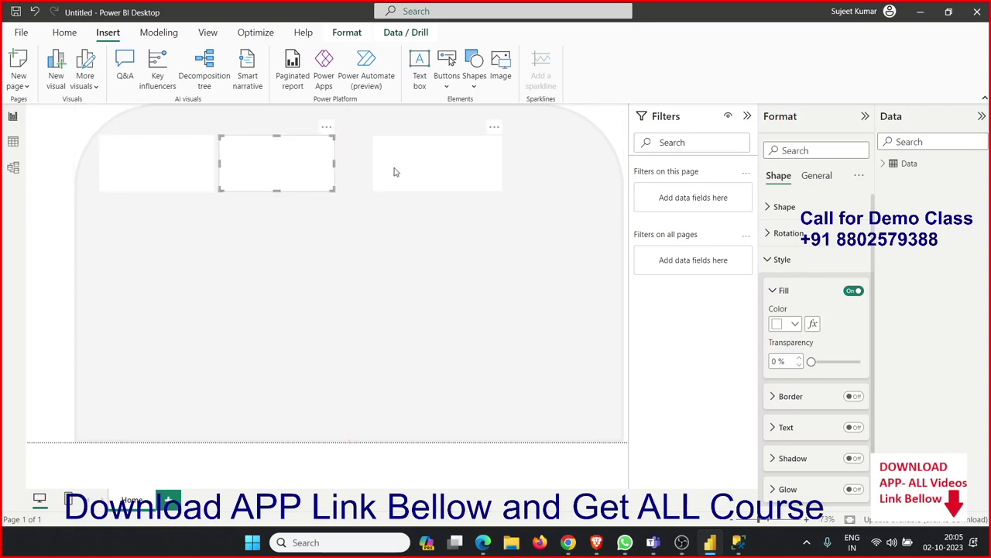
left_click_drag(394, 172, 358, 171)
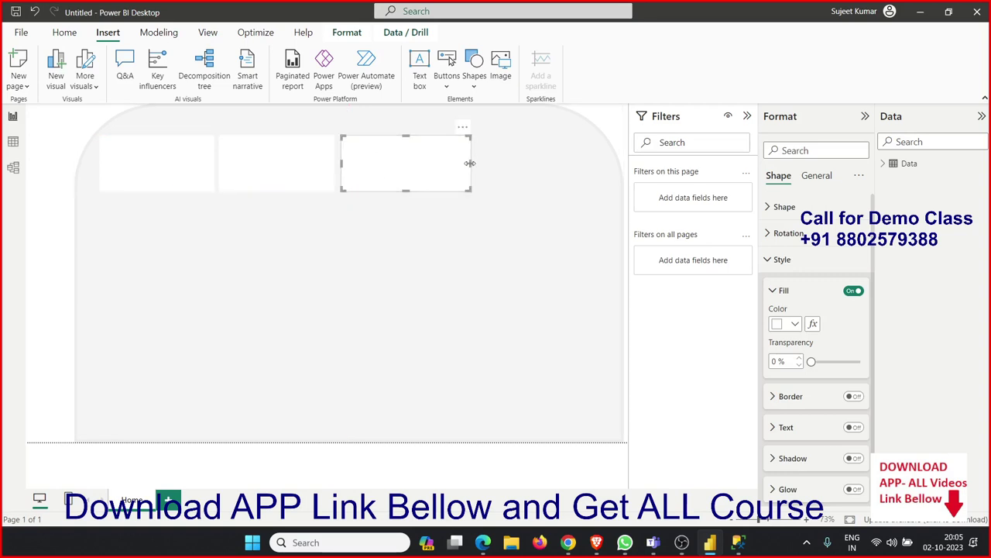
left_click_drag(469, 163, 451, 164)
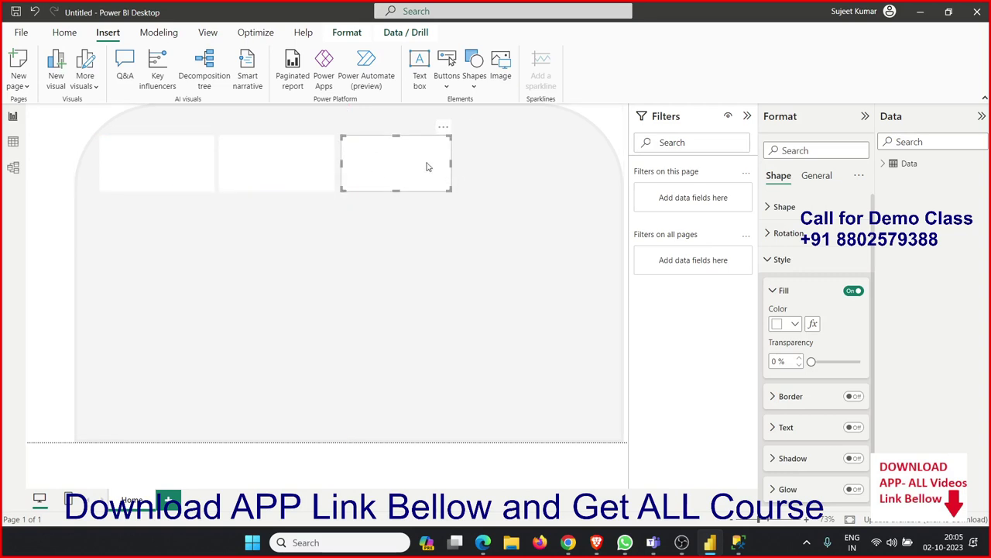
- Copy-paste the third box as a fourth card and even out the box widths
key("ctrl+c")
key("ctrl+v")
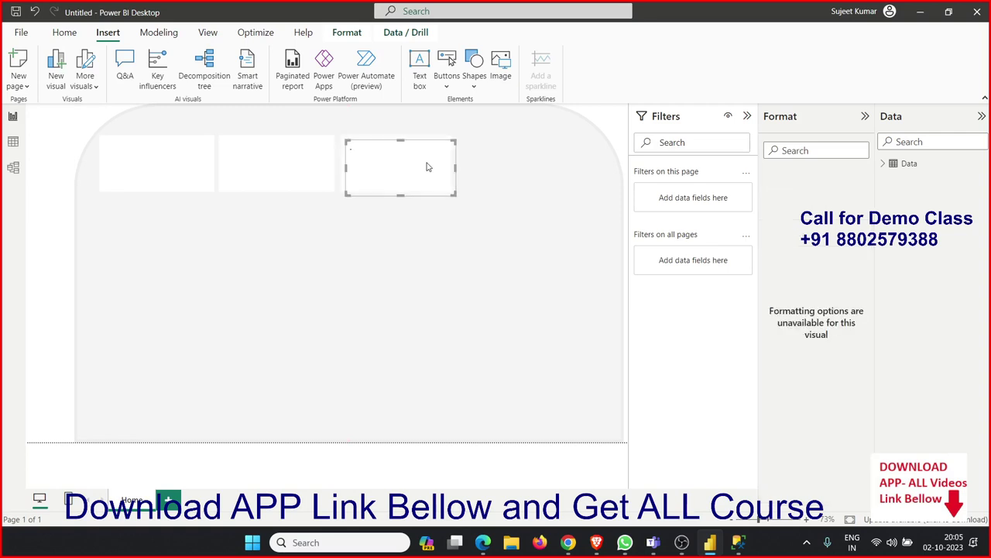
left_click_drag(426, 170, 561, 169)
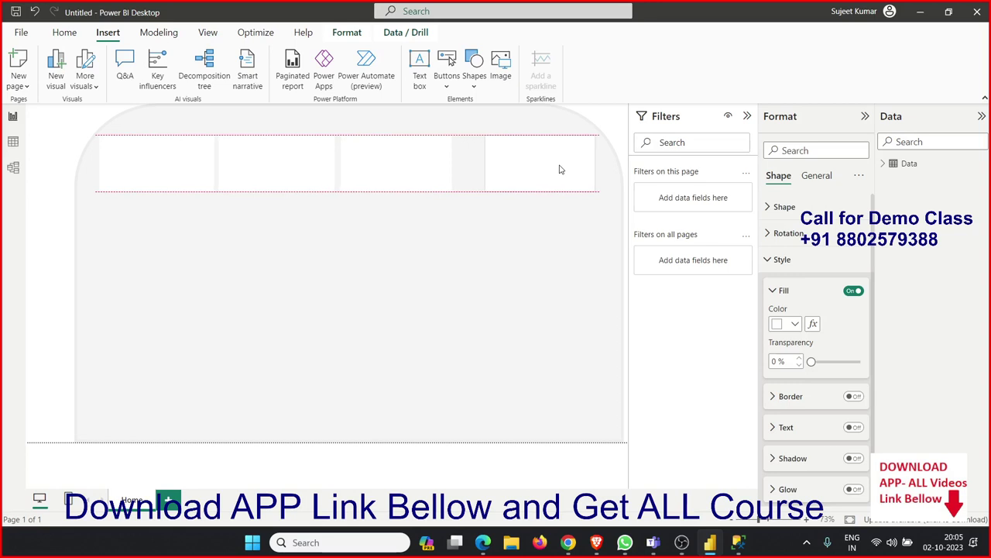
left_click(482, 168)
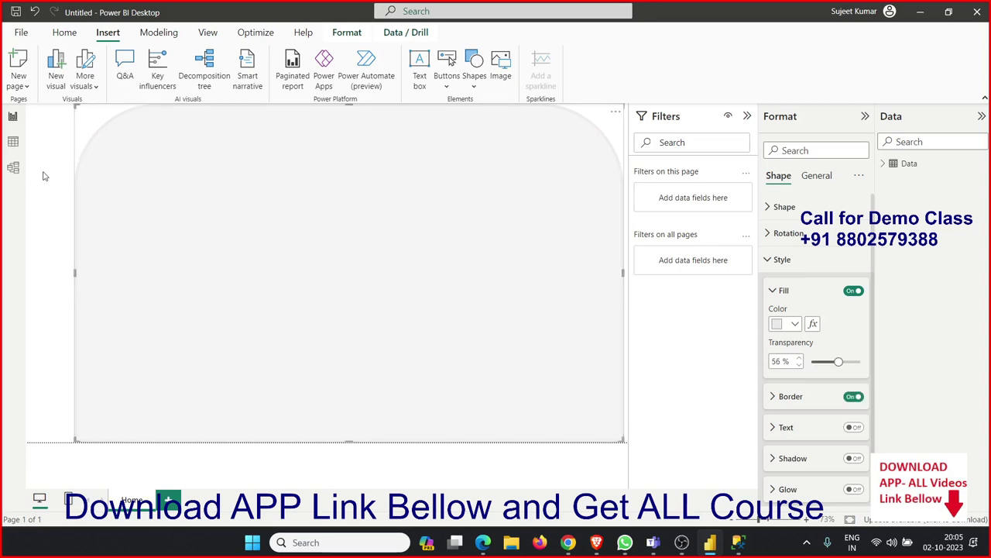
left_click(52, 176)
left_click(501, 185)
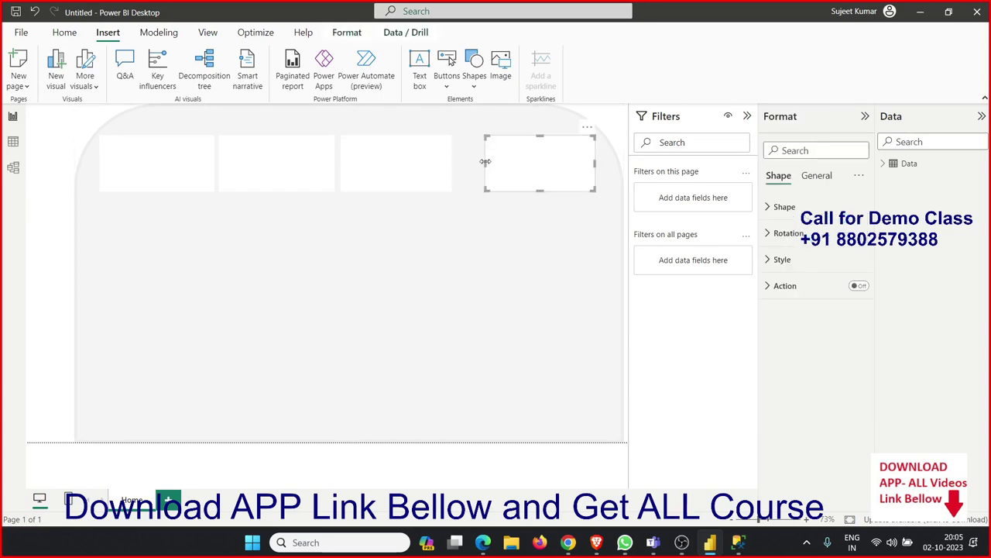
left_click_drag(485, 161, 481, 165)
left_click(449, 171)
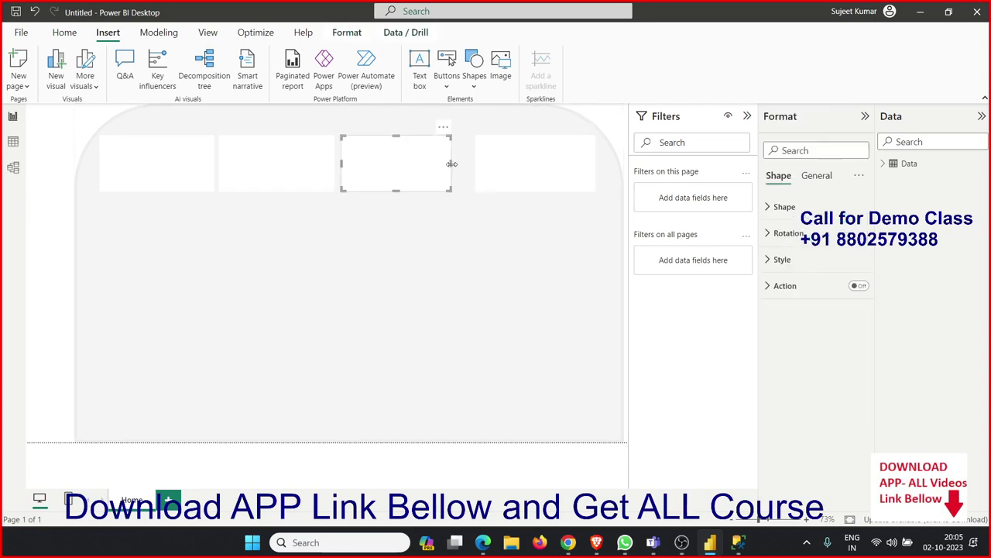
left_click_drag(451, 164, 448, 171)
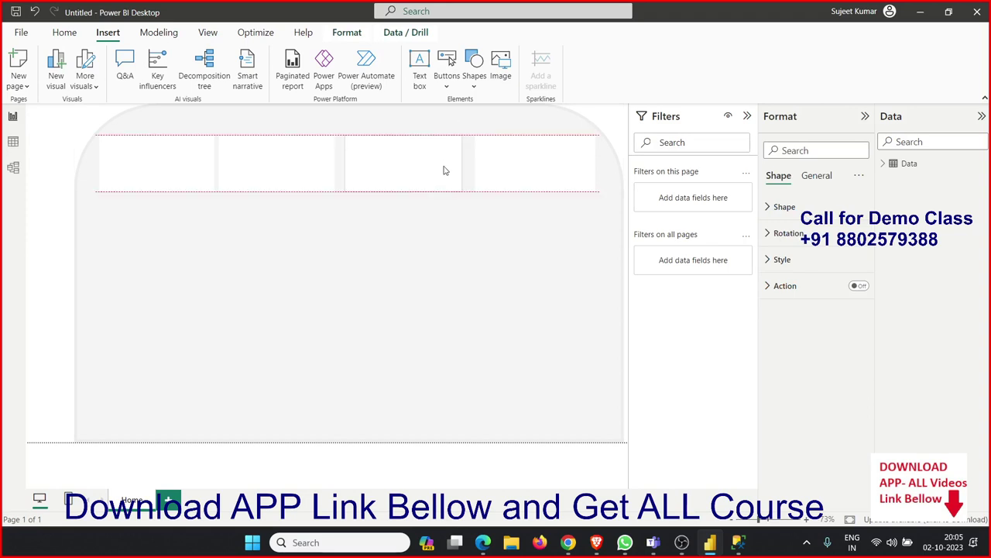
left_click(325, 166)
left_click_drag(335, 164, 339, 167)
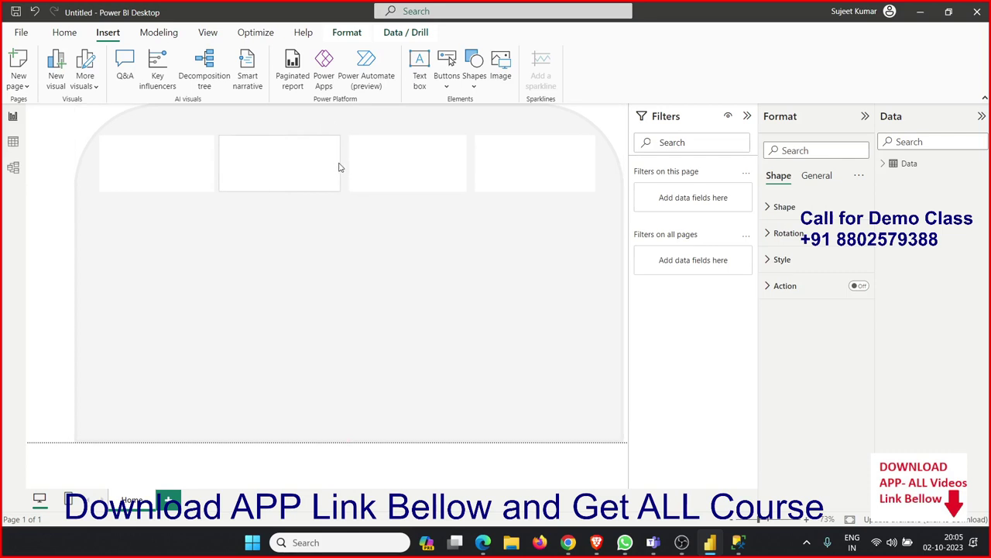
- Select all four white boxes and group them together
left_click(339, 166)
left_click(461, 181)
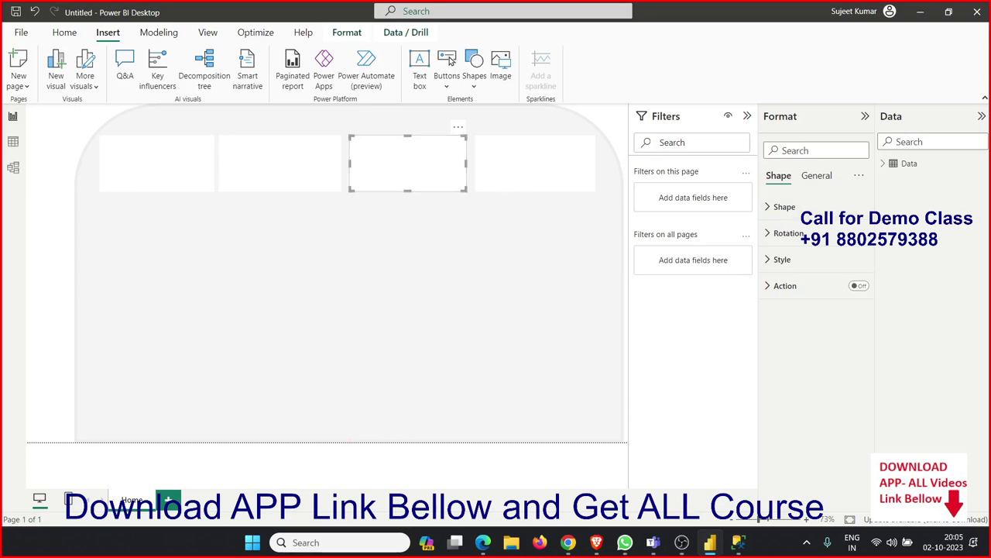
mouse_move(509, 206)
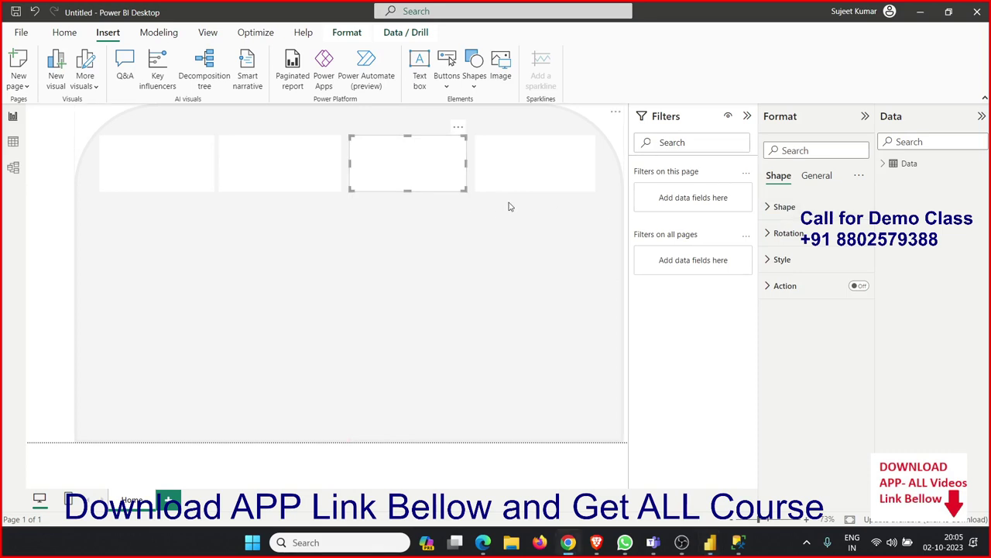
left_click(529, 186)
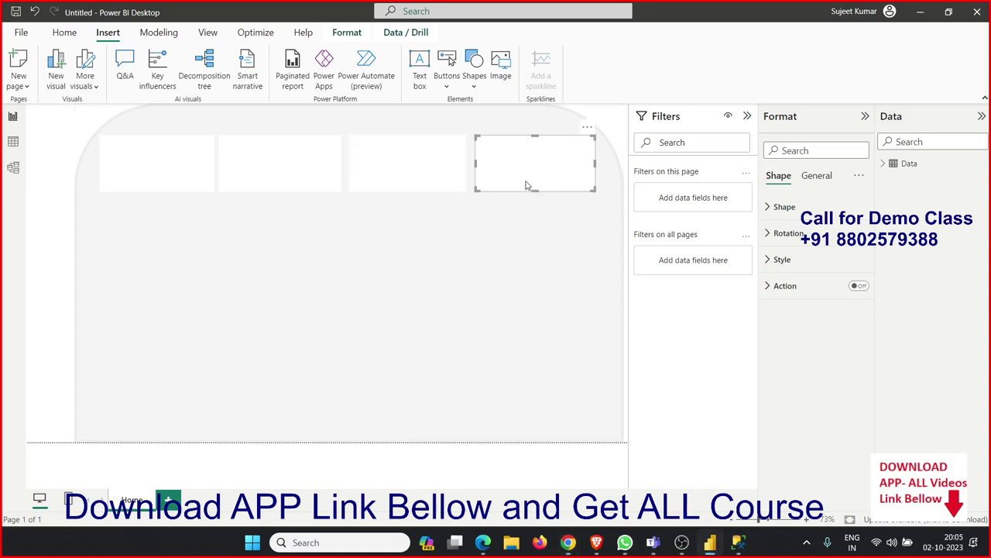
left_click(429, 180, "ctrl")
left_click(229, 171, "ctrl")
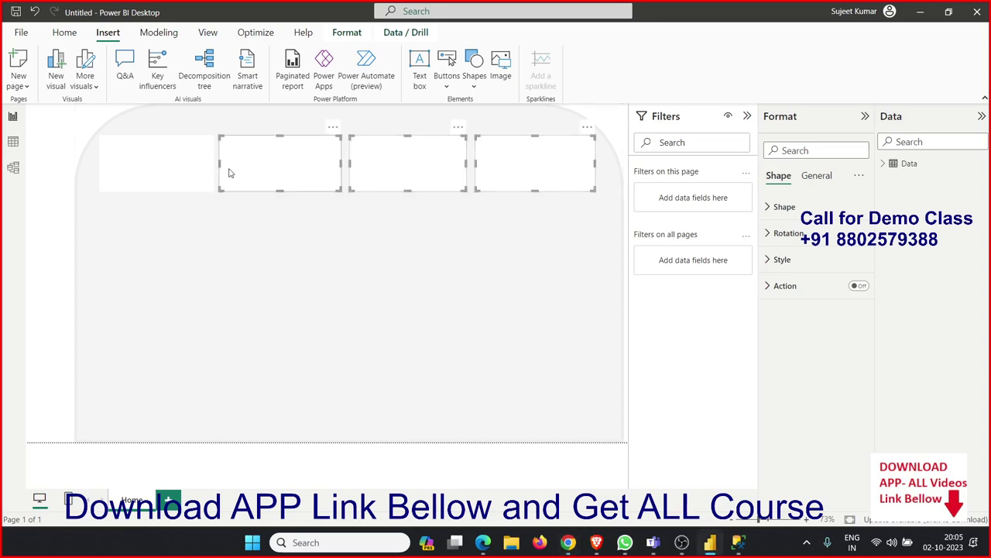
left_click(179, 172, "ctrl")
right_click(209, 259)
mouse_move(248, 263)
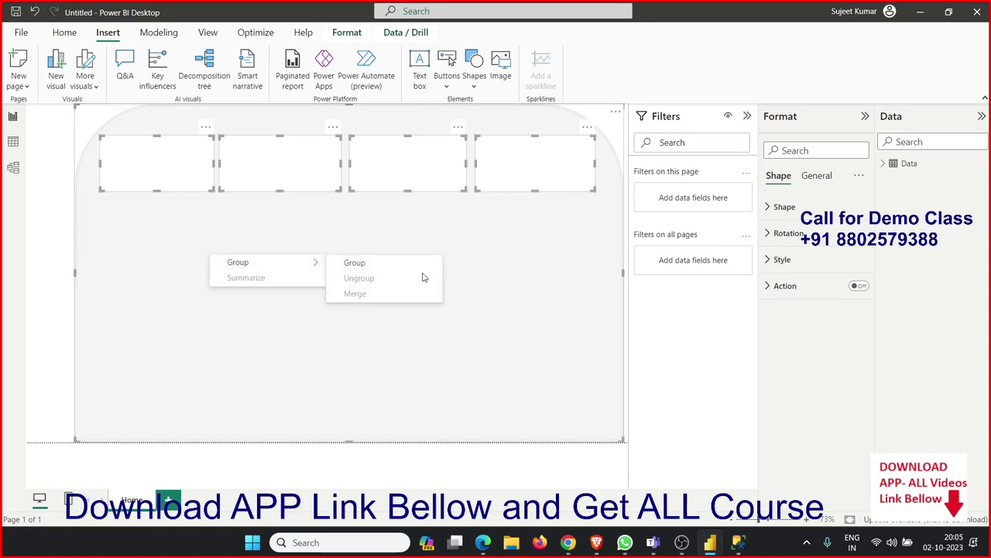
left_click(370, 264)
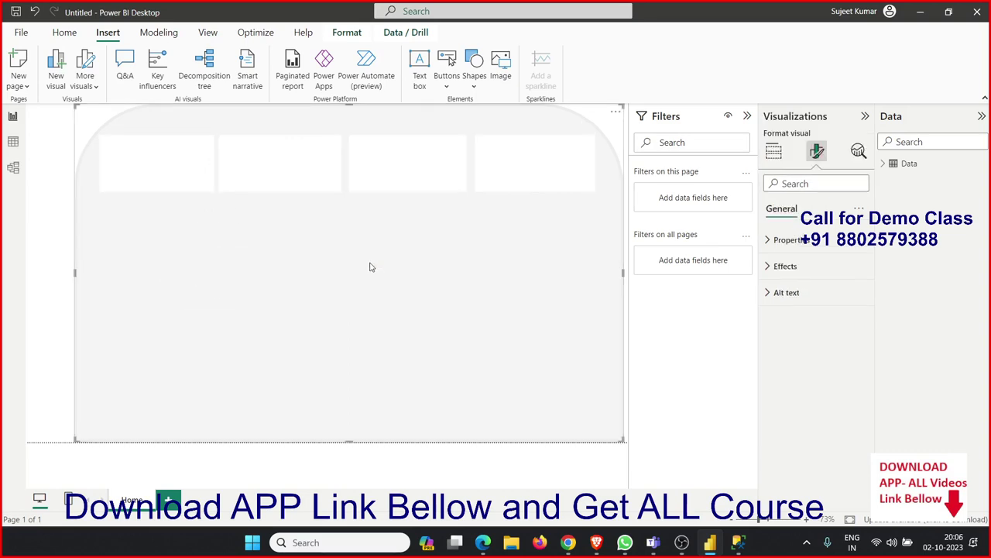
left_click(33, 230)
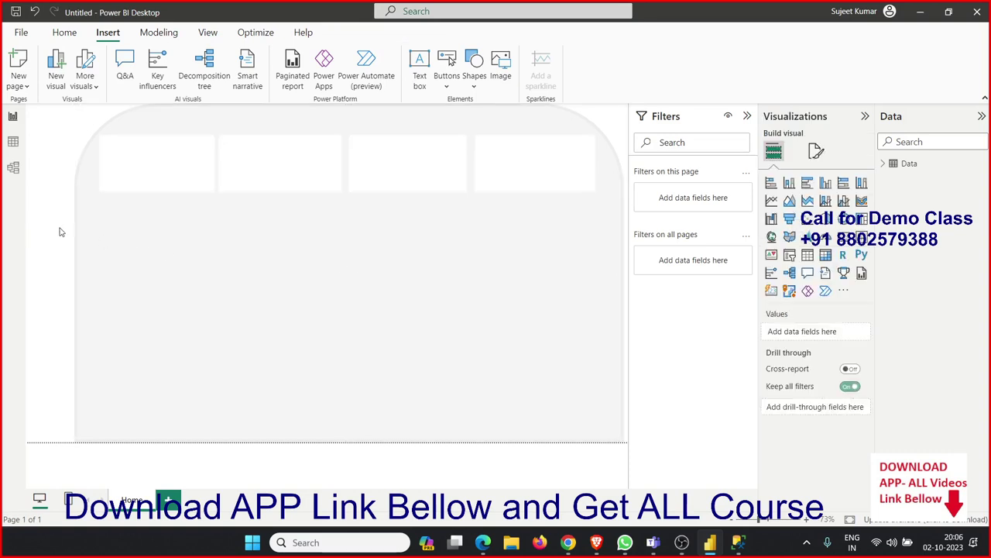
left_click(548, 184)
left_click(398, 181)
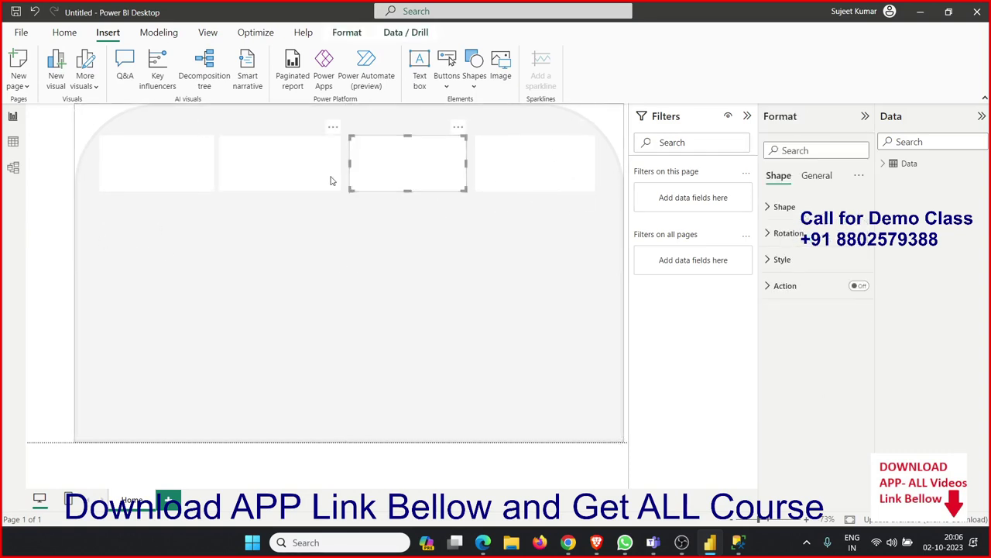
left_click(520, 274)
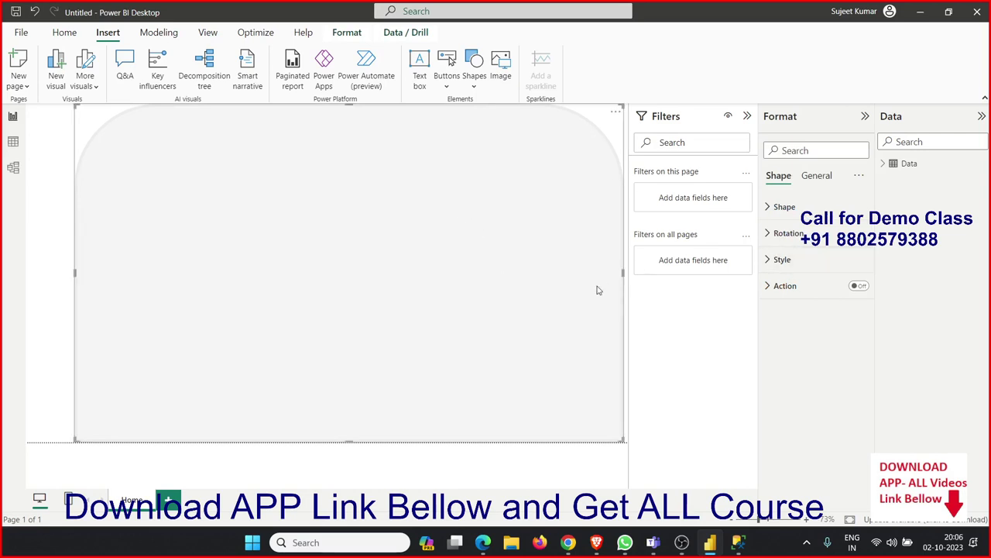
left_click(771, 243)
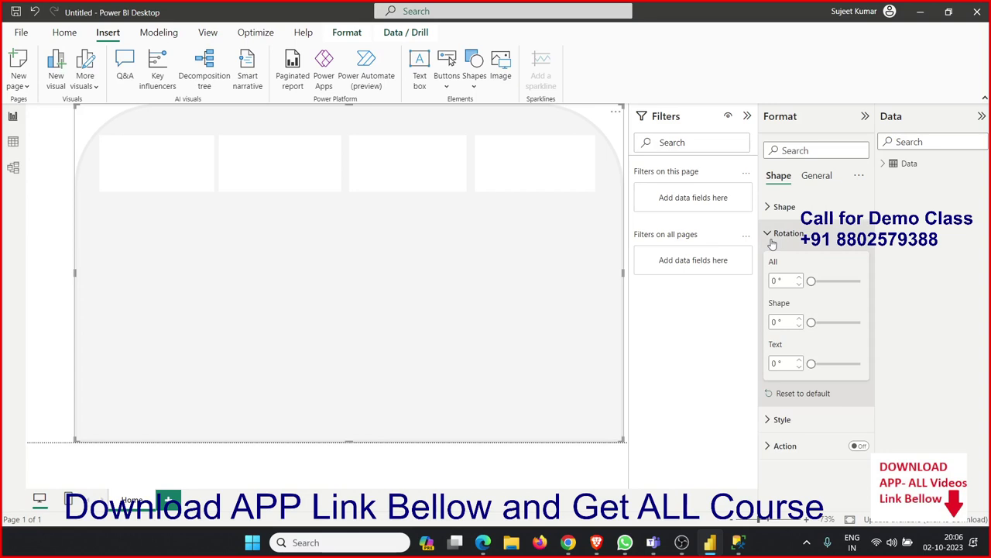
left_click(772, 238)
left_click(771, 286)
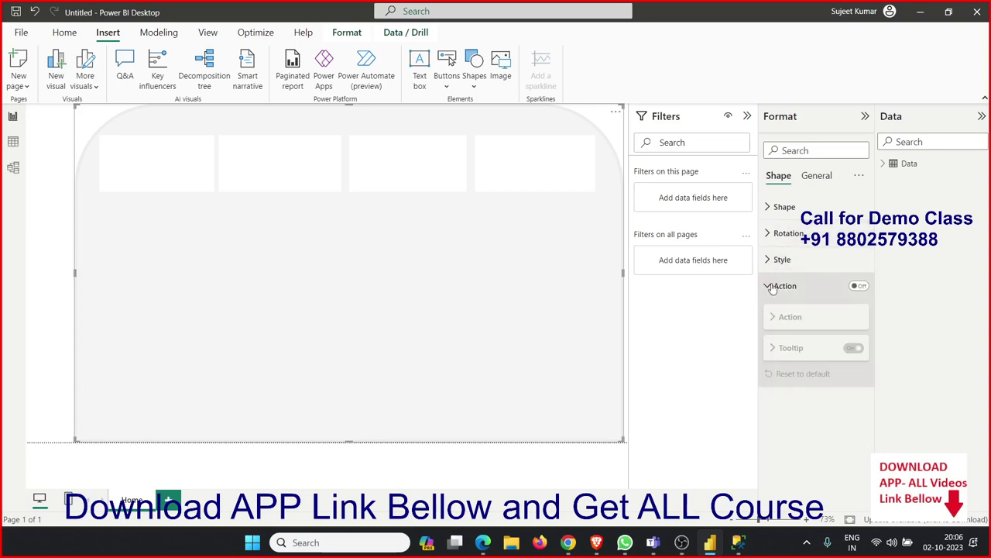
left_click(771, 286)
left_click(771, 260)
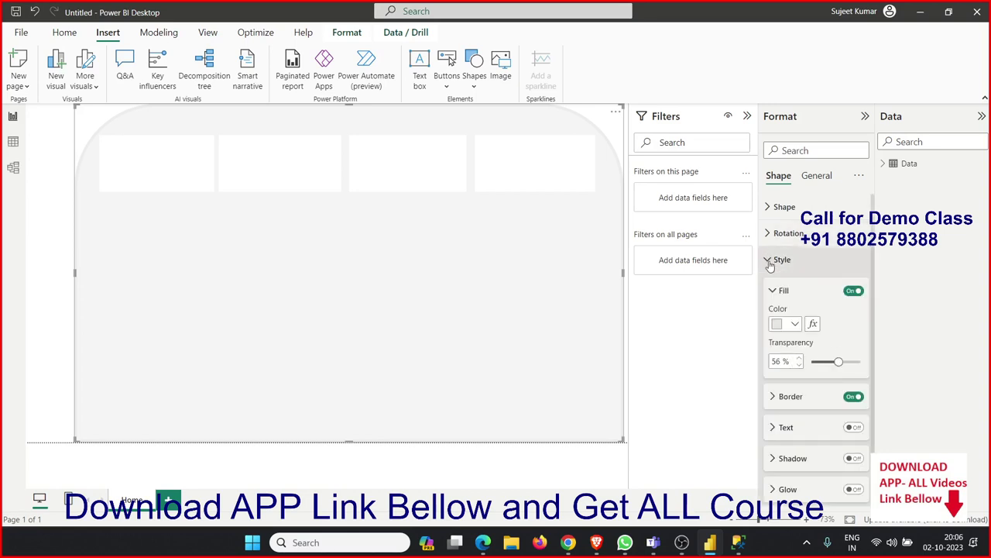
left_click(772, 289)
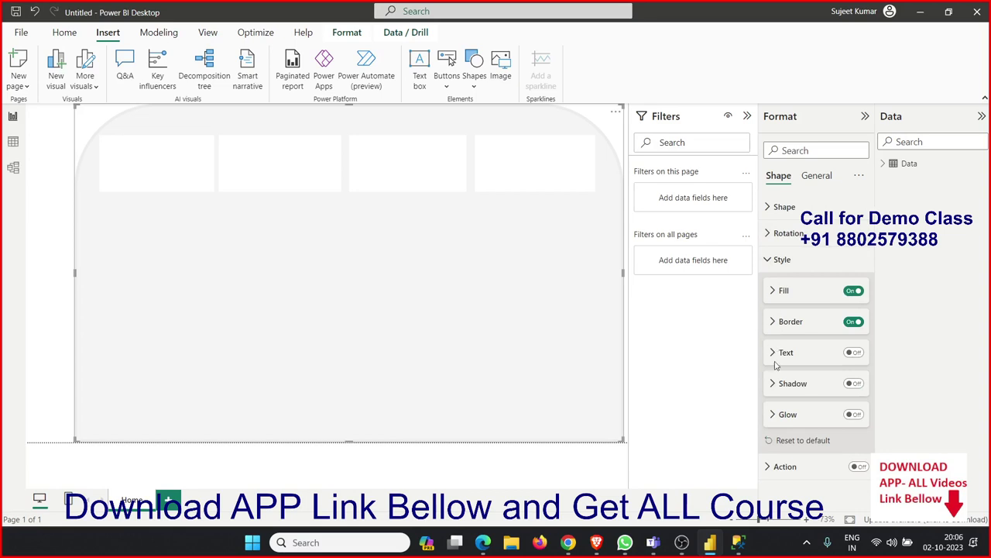
left_click(772, 237)
left_click(772, 234)
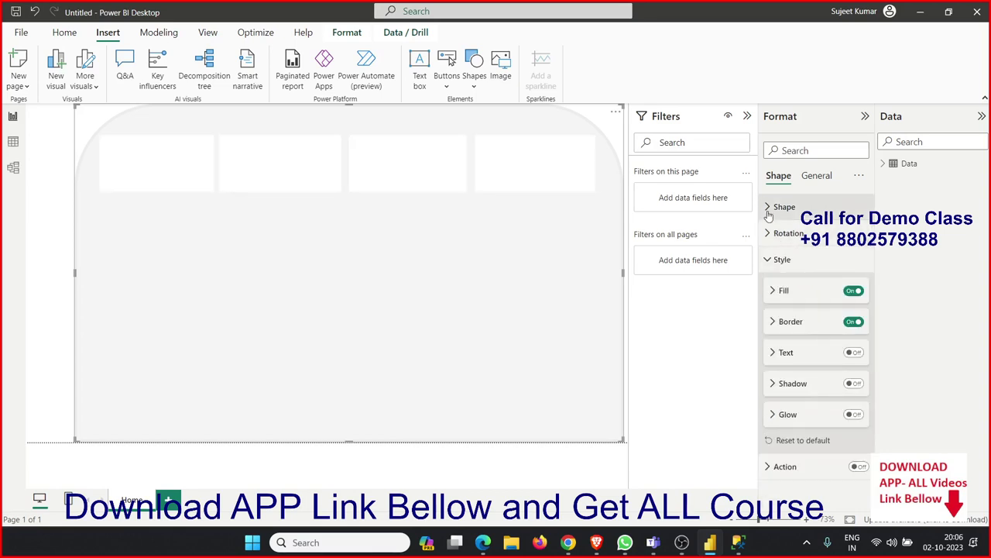
left_click(769, 206)
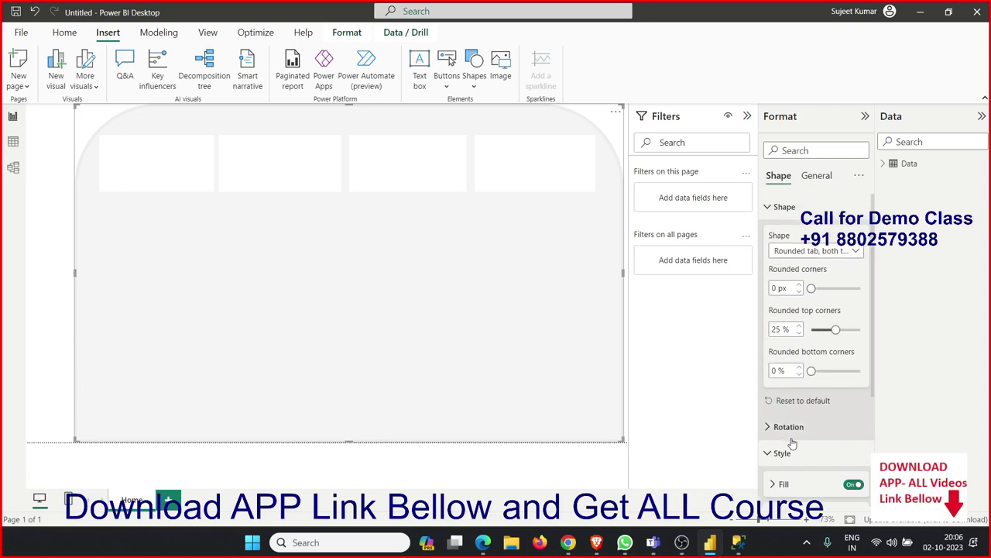
left_click(816, 177)
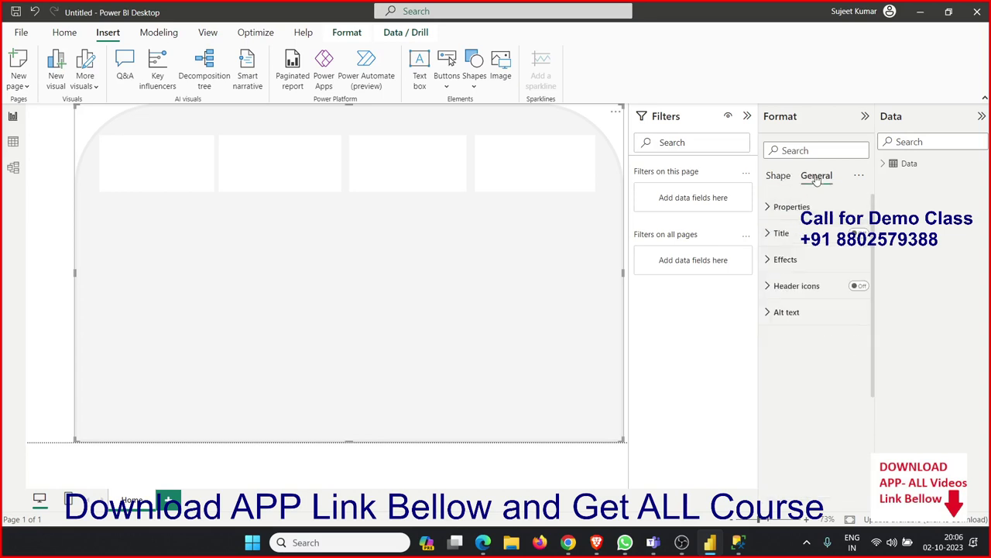
left_click(791, 217)
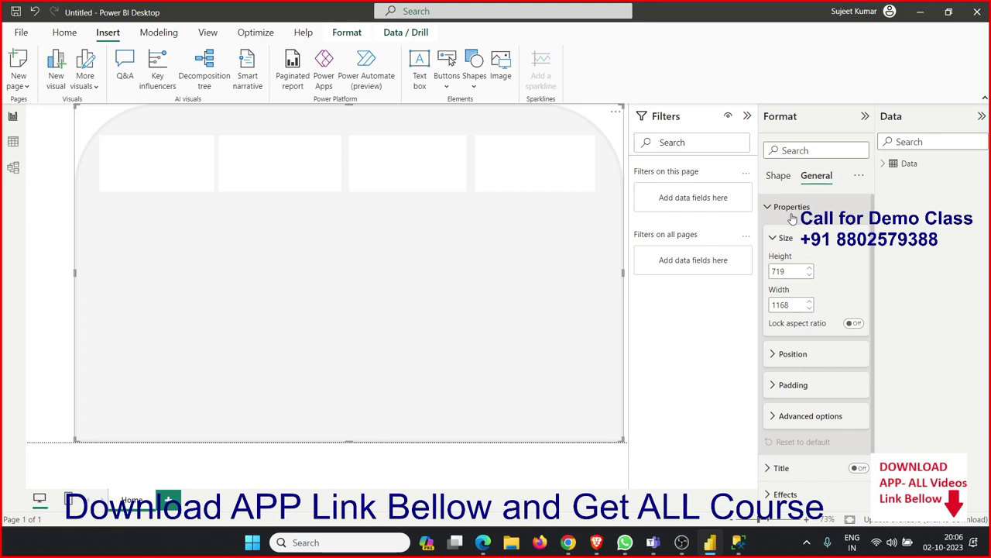
left_click(792, 219)
left_click(791, 218)
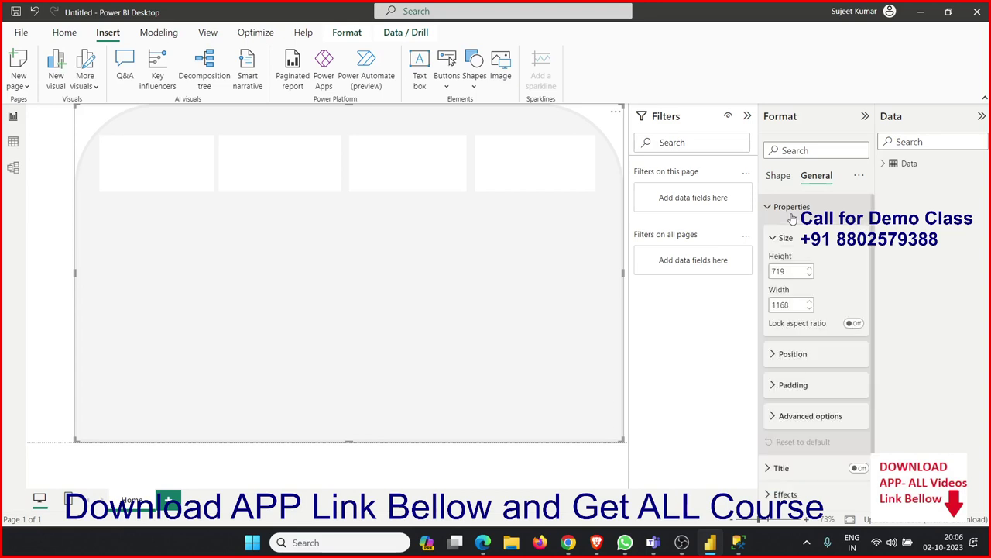
left_click(790, 354)
scroll(792, 356, "down", 2)
scroll(793, 356, "down", 1)
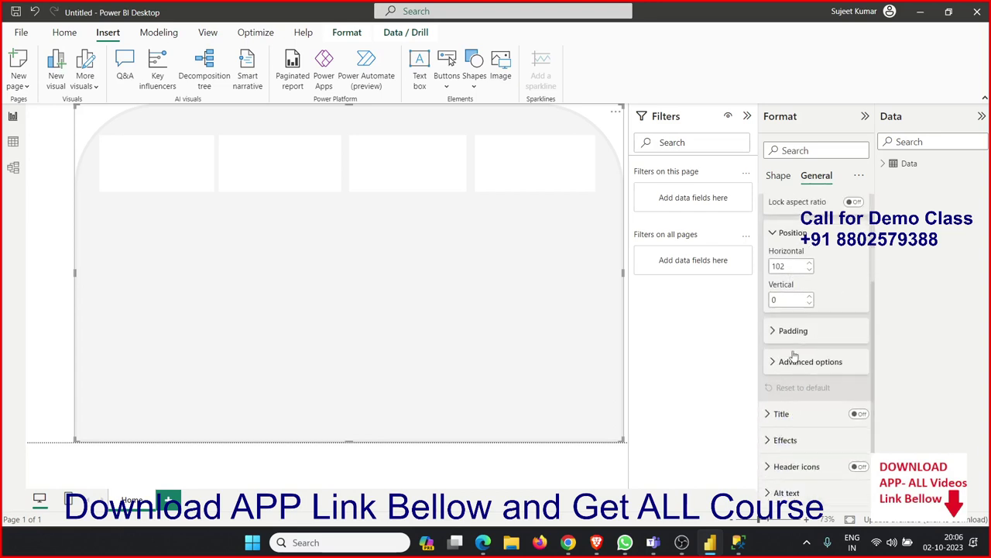
left_click(791, 341)
left_click(791, 333)
left_click(785, 370)
left_click(785, 370)
left_click(785, 370)
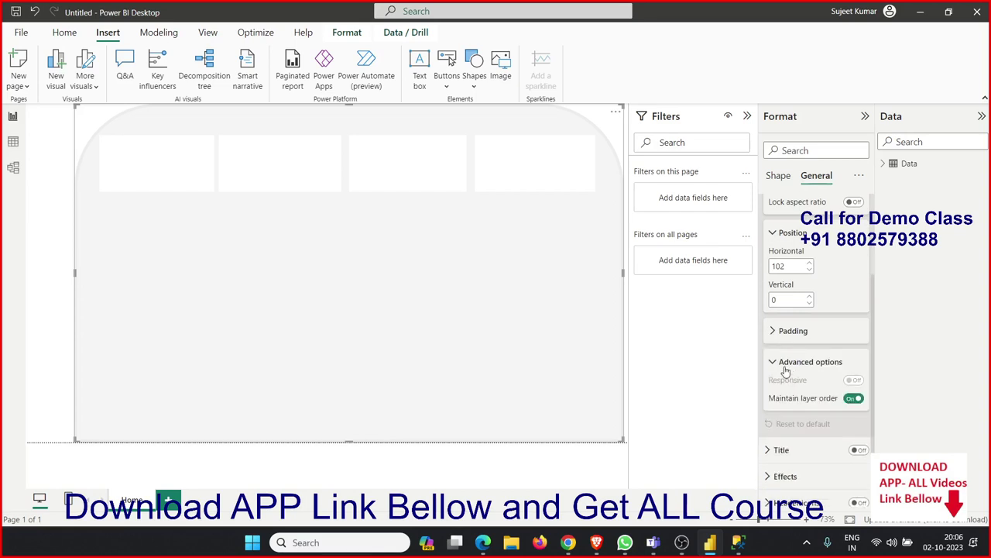
left_click(852, 398)
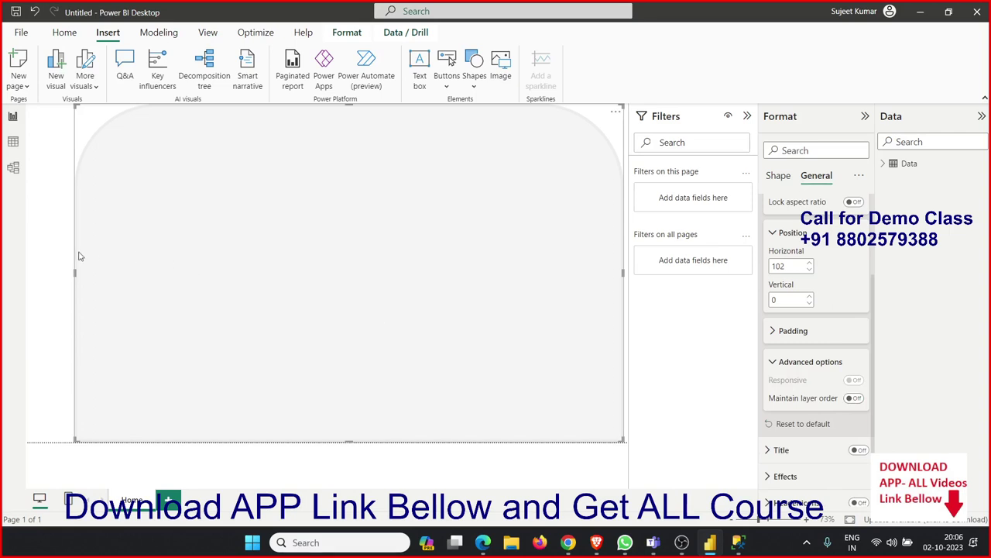
left_click(853, 399)
left_click(35, 286)
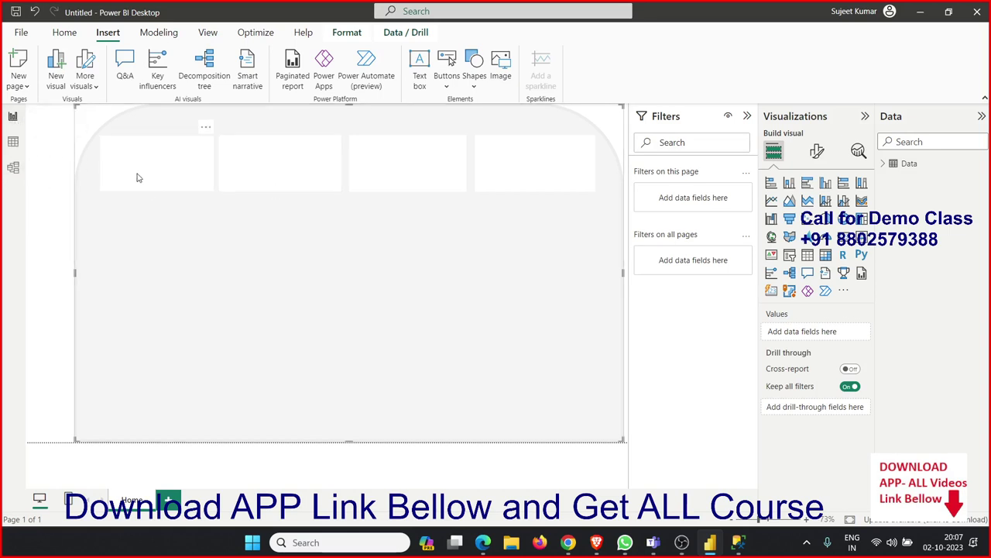
left_click(12, 141)
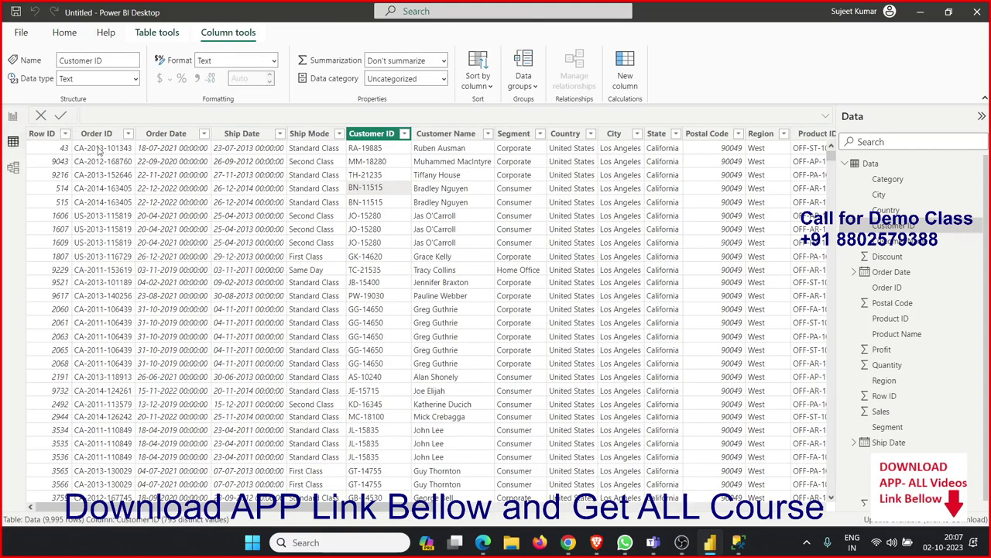
left_click(93, 135)
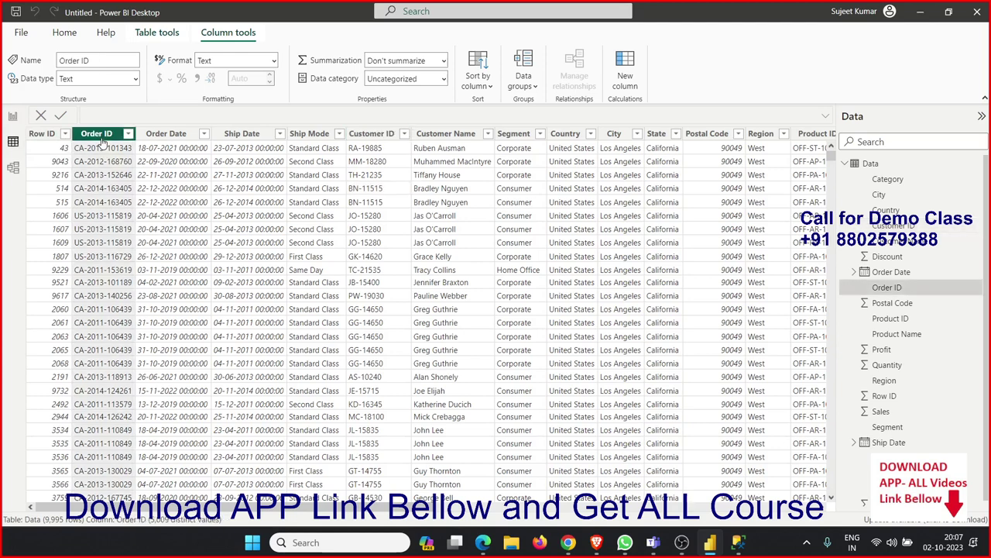
left_click(13, 118)
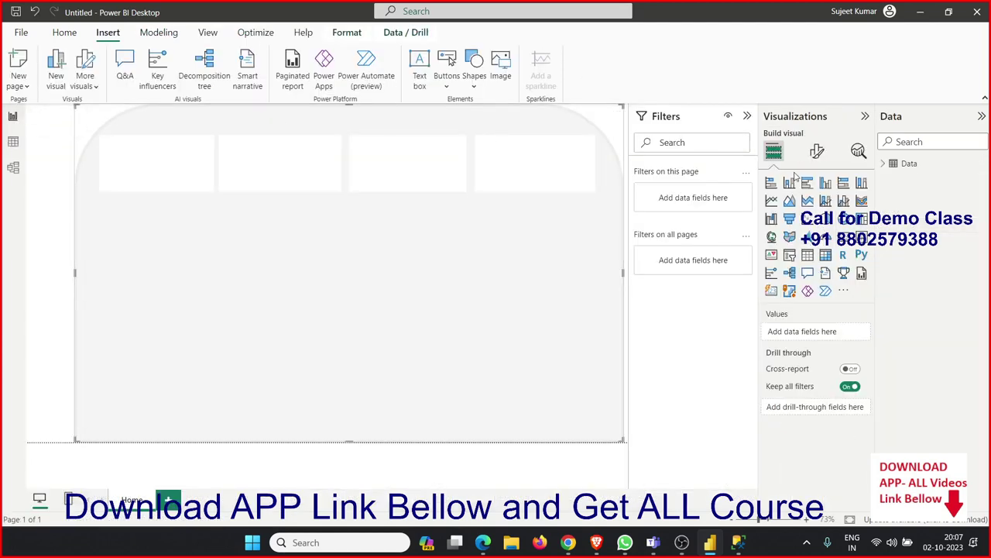
- Add a card with Order ID set to Count (9995) and fit it into the first white box
left_click(844, 234)
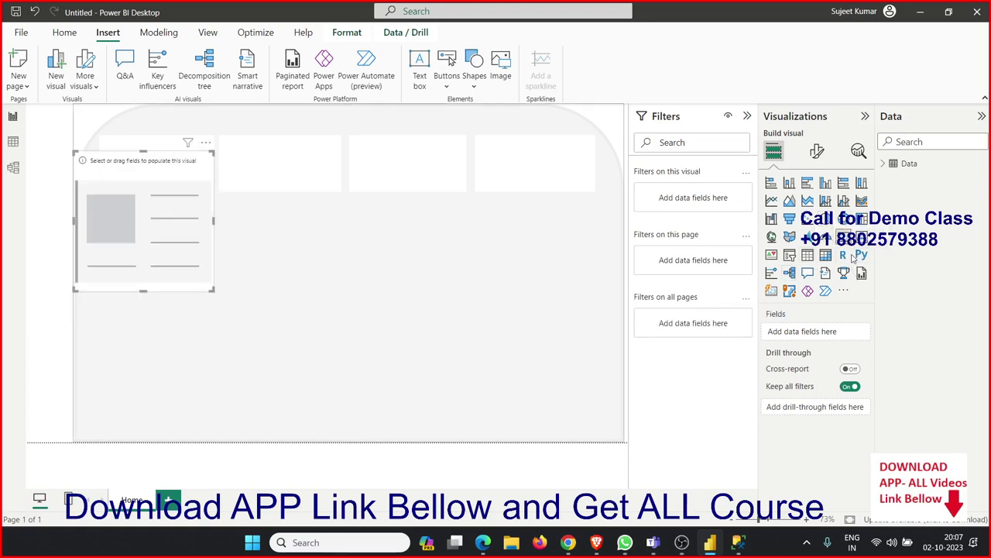
left_click(887, 166)
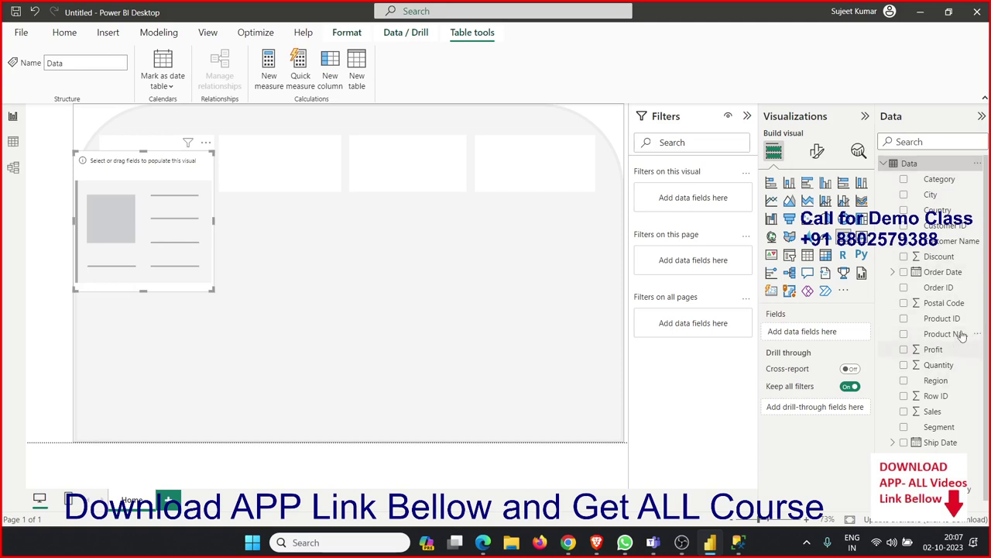
left_click_drag(949, 287, 180, 224)
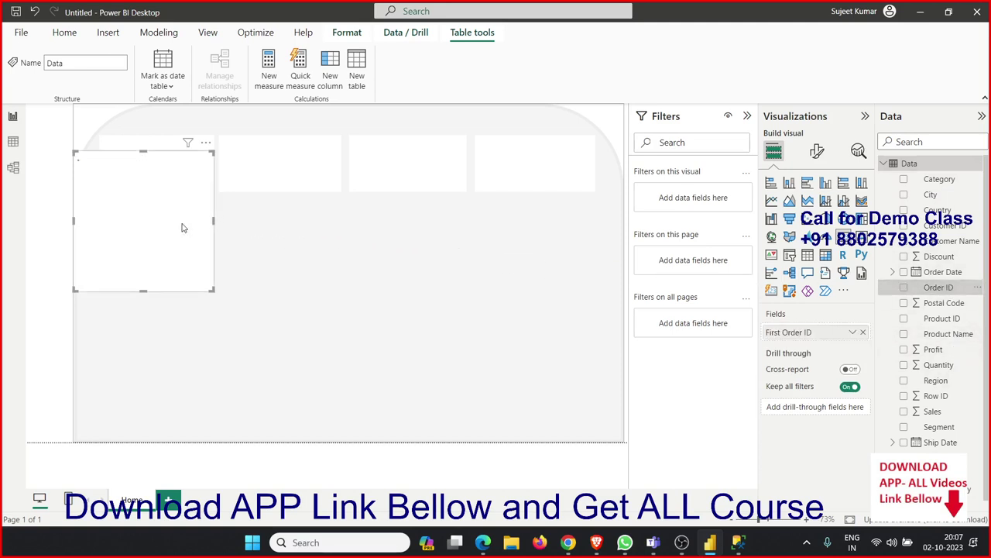
left_click(853, 332)
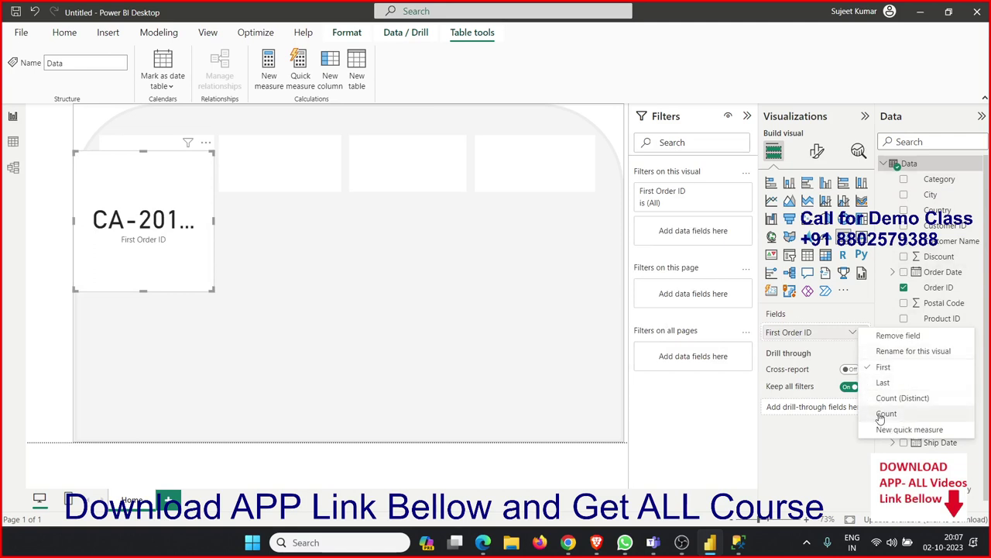
left_click(884, 414)
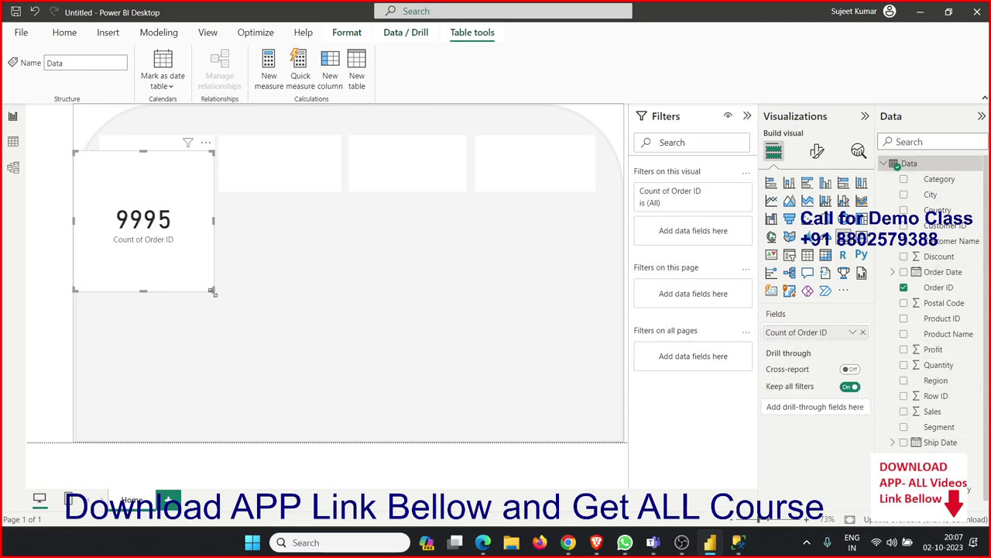
mouse_move(213, 292)
left_mouse_down()
mouse_move(145, 208)
mouse_move(184, 180)
left_mouse_up()
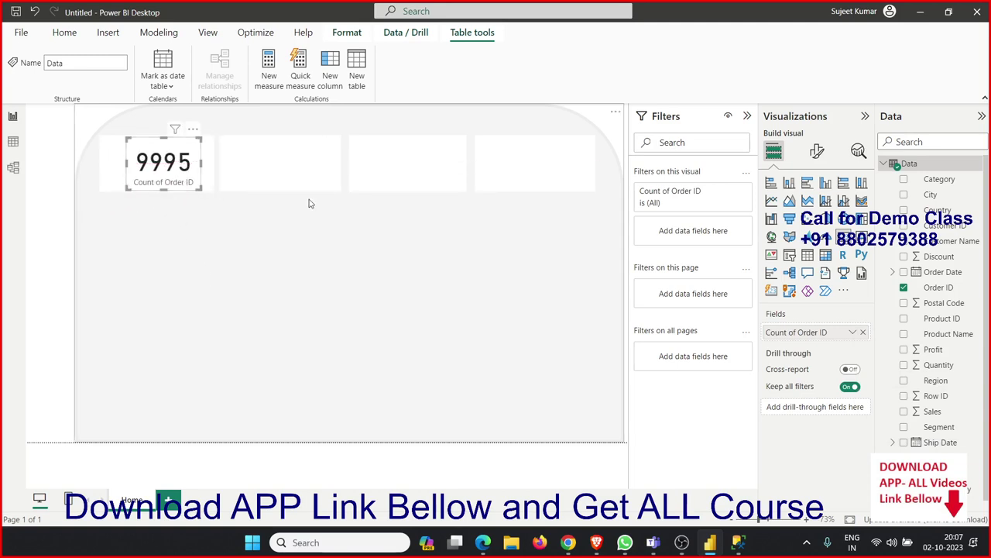
- Hide the card's Count of Order ID category label and turn on a 'Total Bill' title
left_click(817, 151)
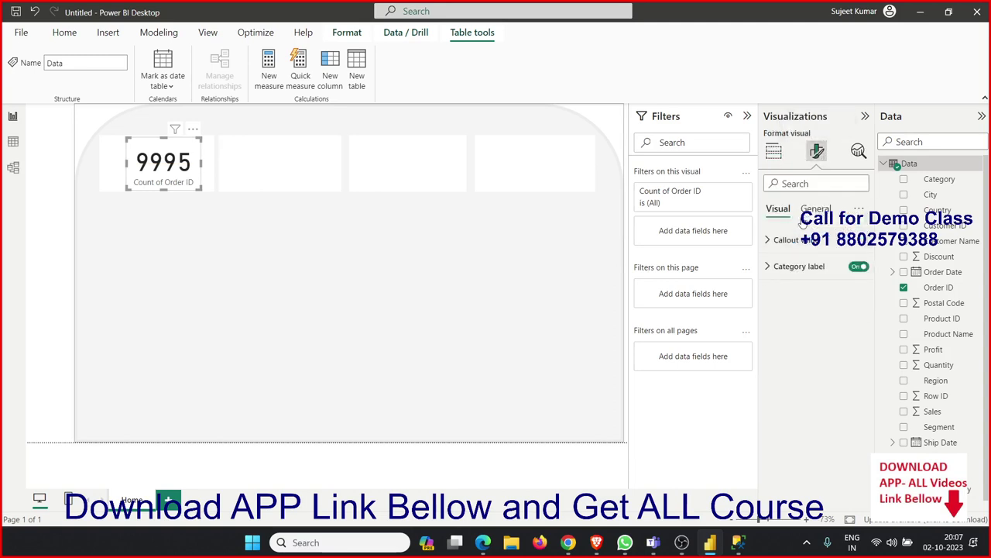
left_click(776, 242)
left_click(775, 244)
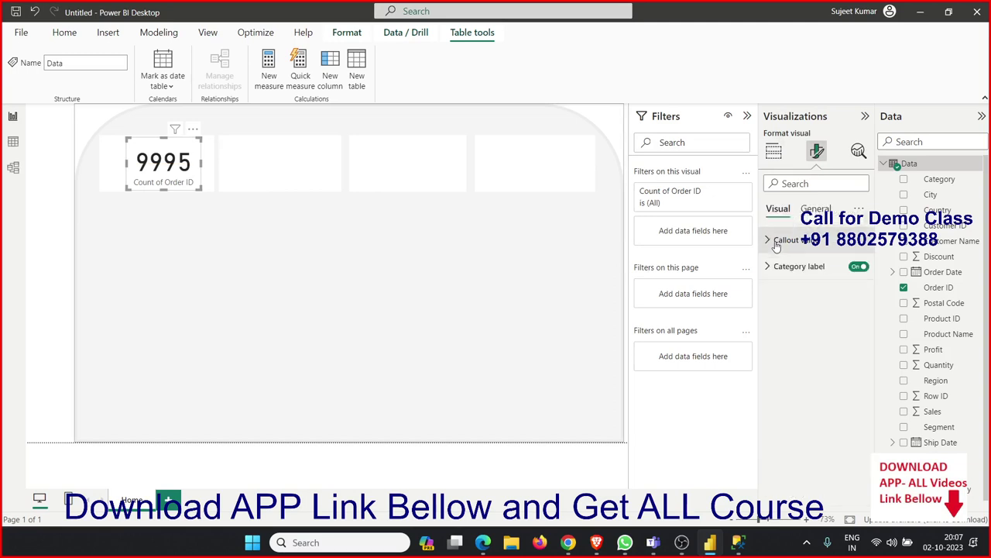
left_click(774, 265)
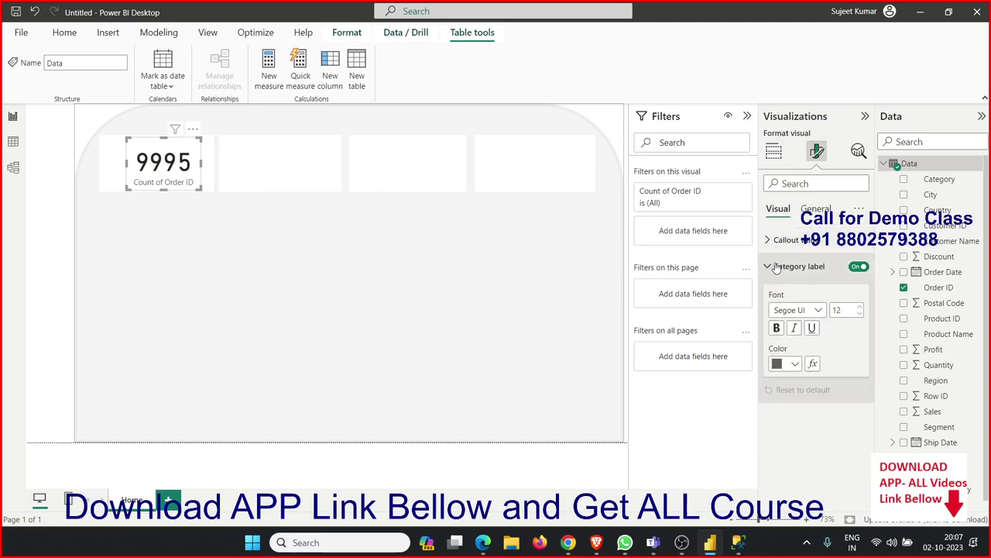
left_click(856, 267)
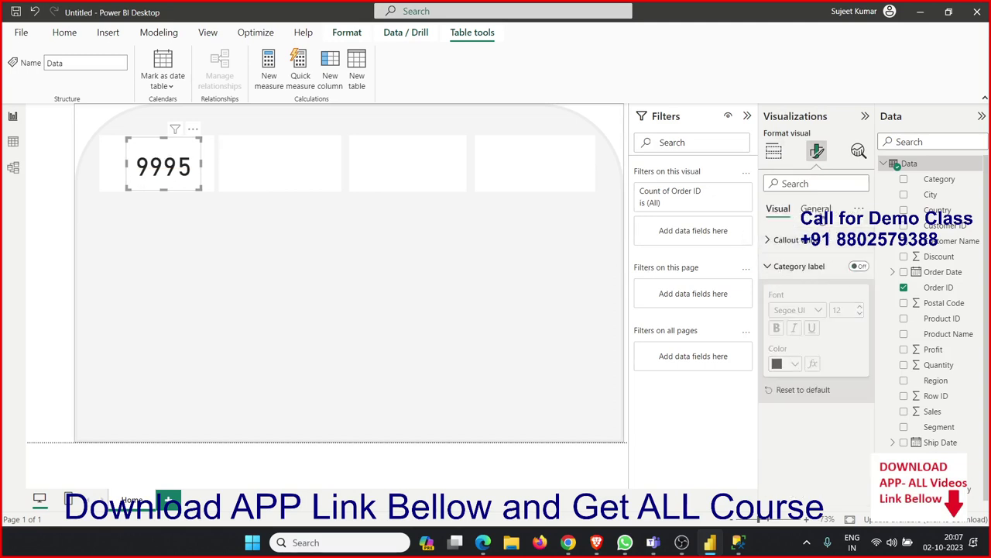
left_click(814, 209)
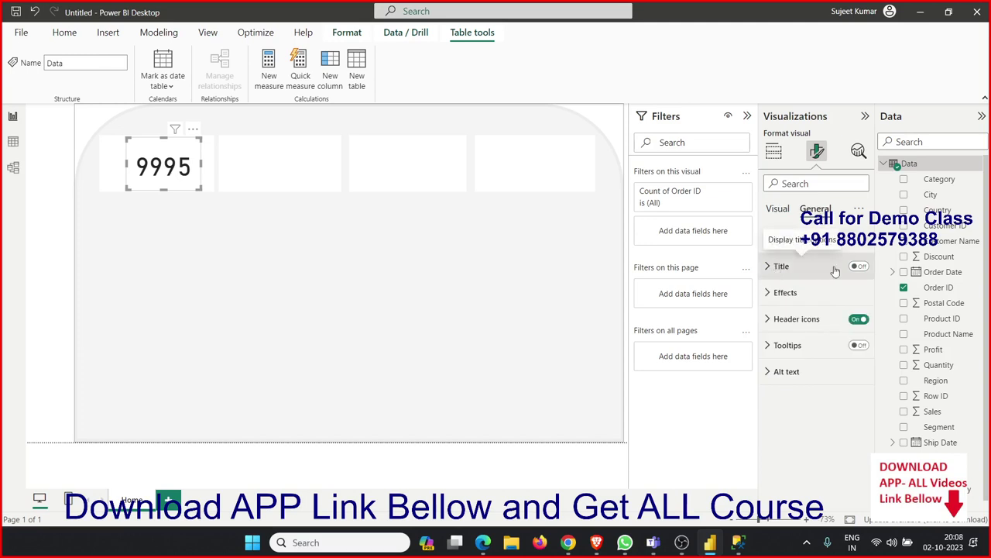
left_click(858, 267)
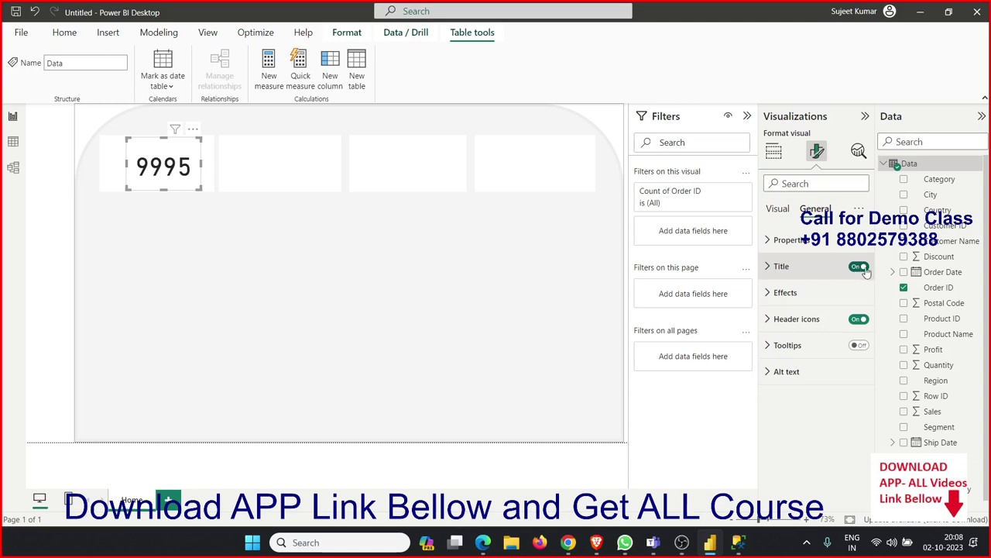
left_click(780, 268)
type("Total Bill")
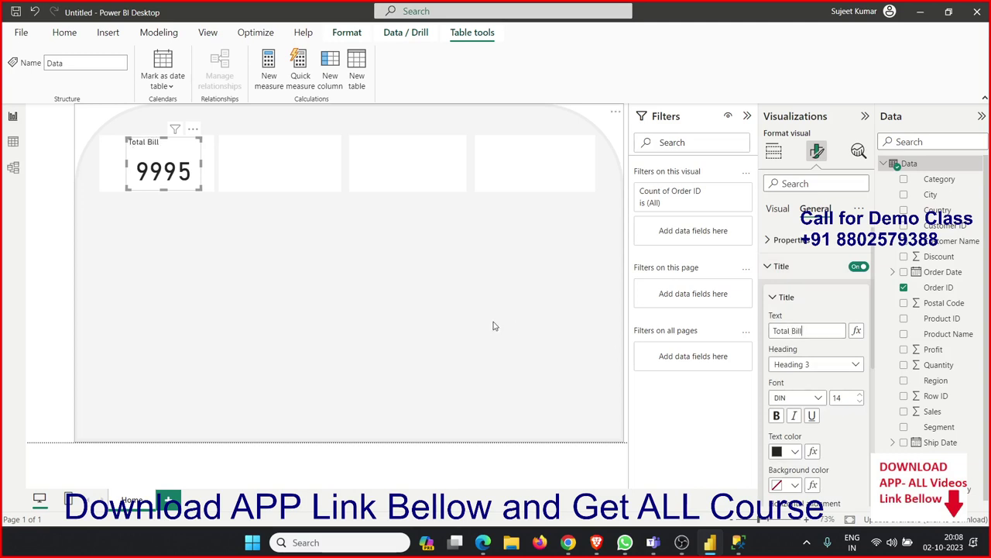
- Shrink the Total Bill card slightly and keep its background white
left_click_drag(198, 189, 195, 178)
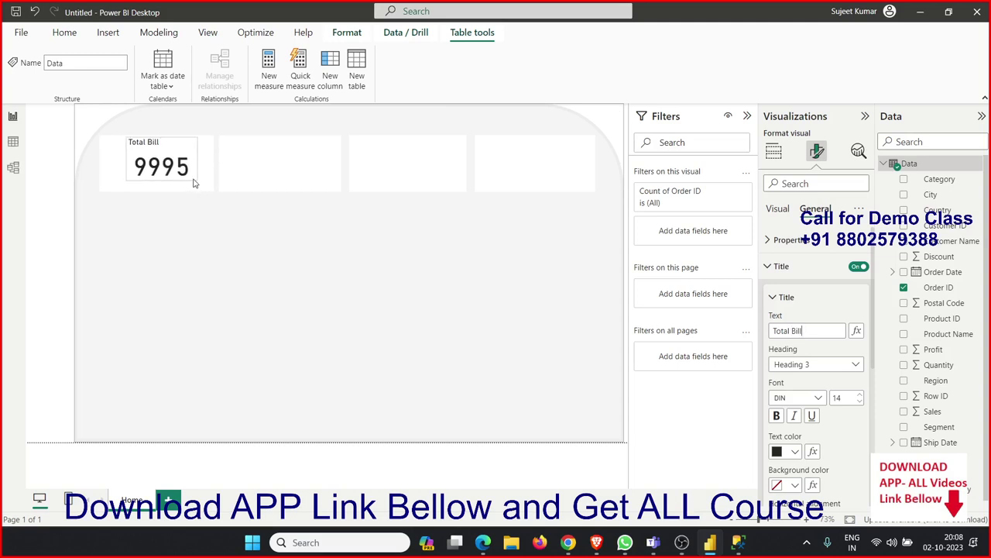
left_click(772, 297)
left_click(769, 267)
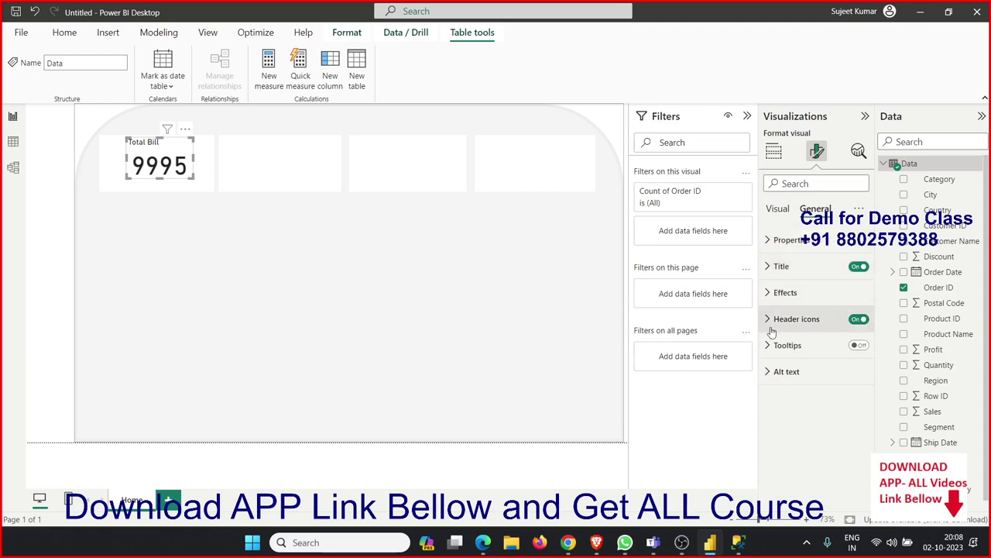
left_click(775, 295)
left_click(797, 358)
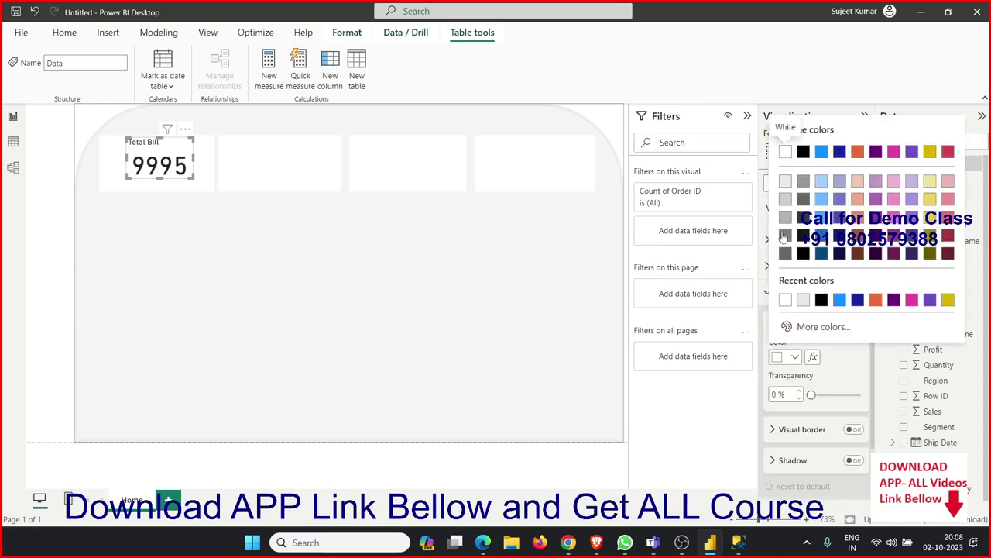
left_click(785, 152)
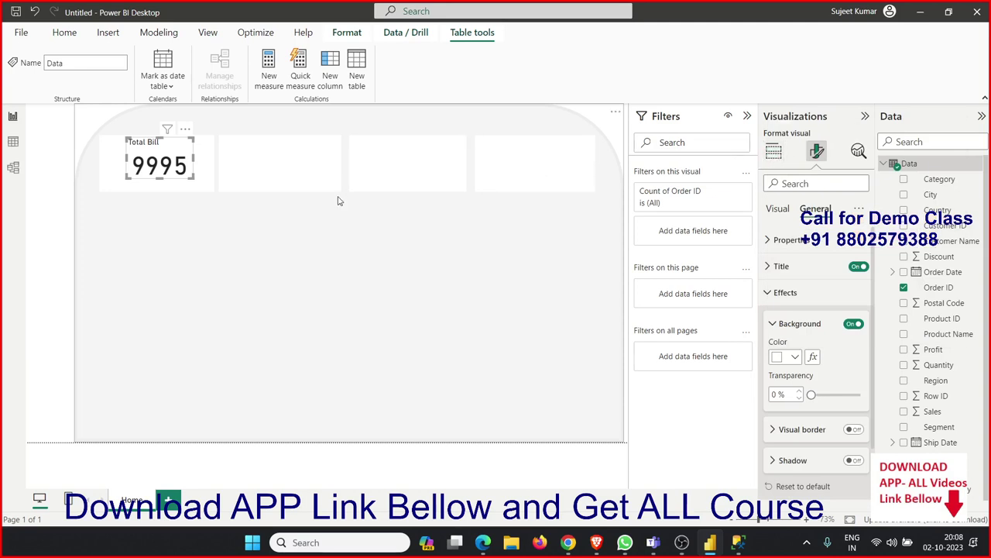
- Switch off the card's header icons and deselect it
left_click(778, 208)
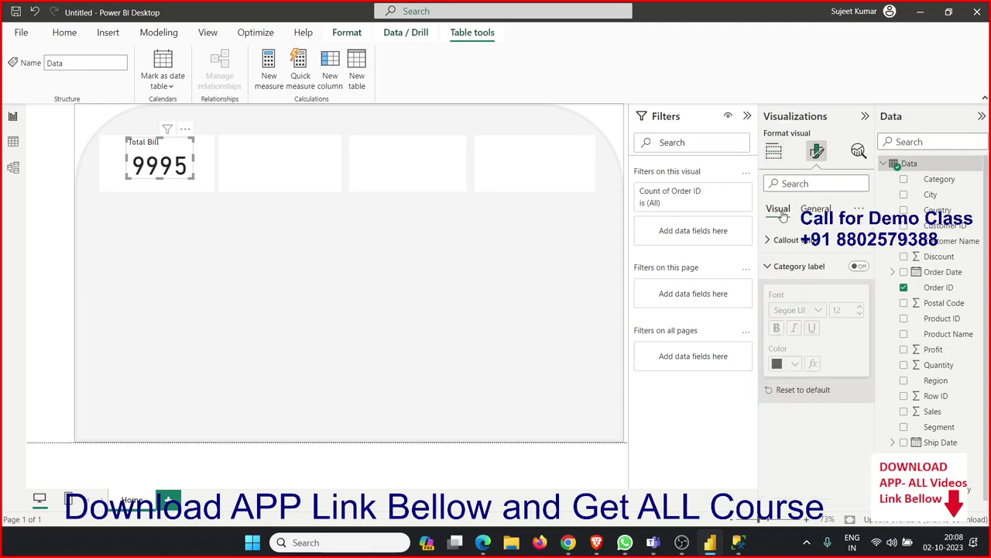
left_click(768, 266)
left_click(813, 209)
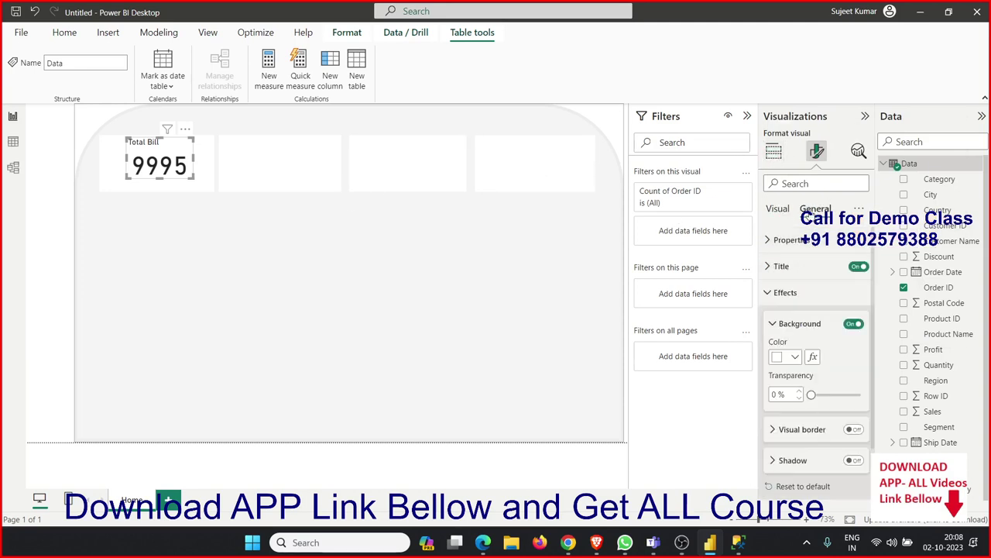
left_click(776, 292)
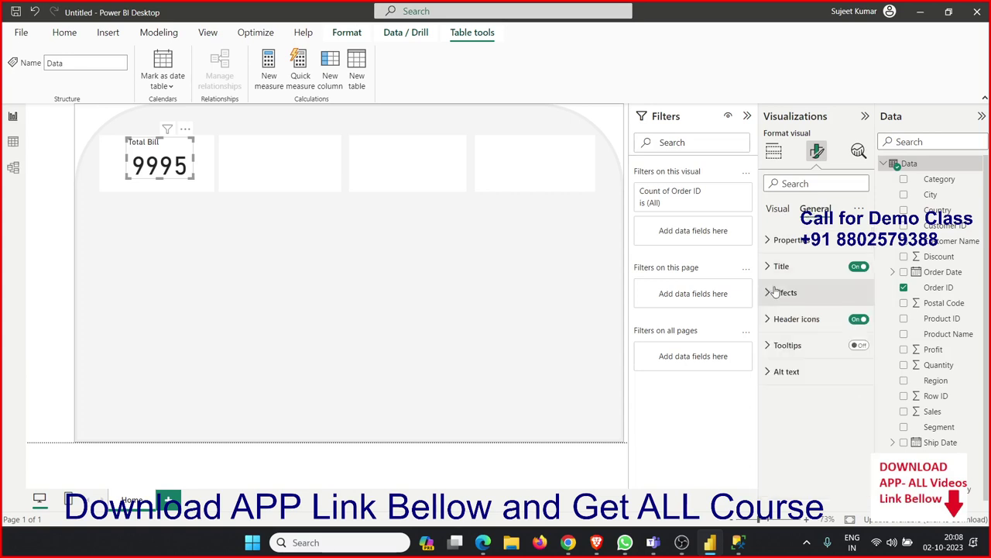
left_click(855, 323)
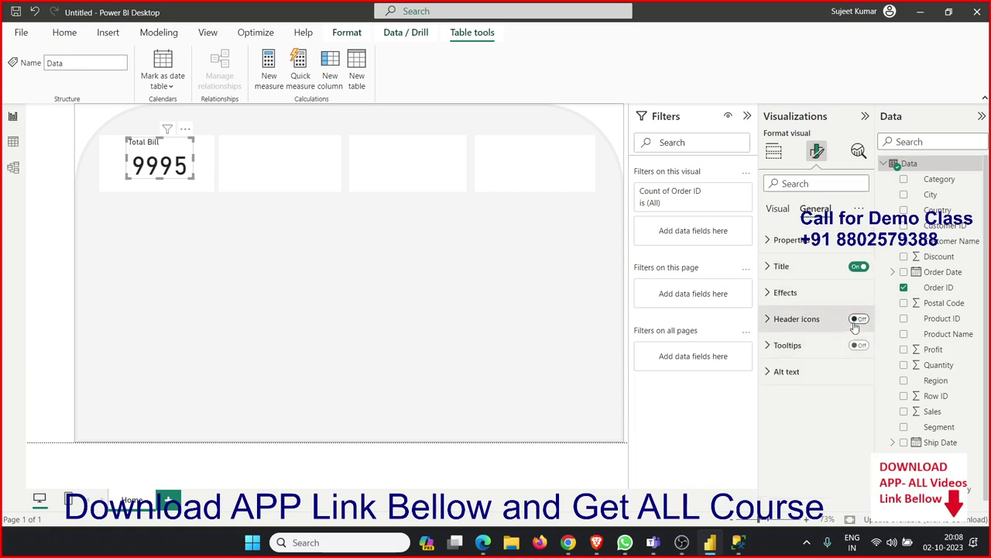
mouse_move(152, 226)
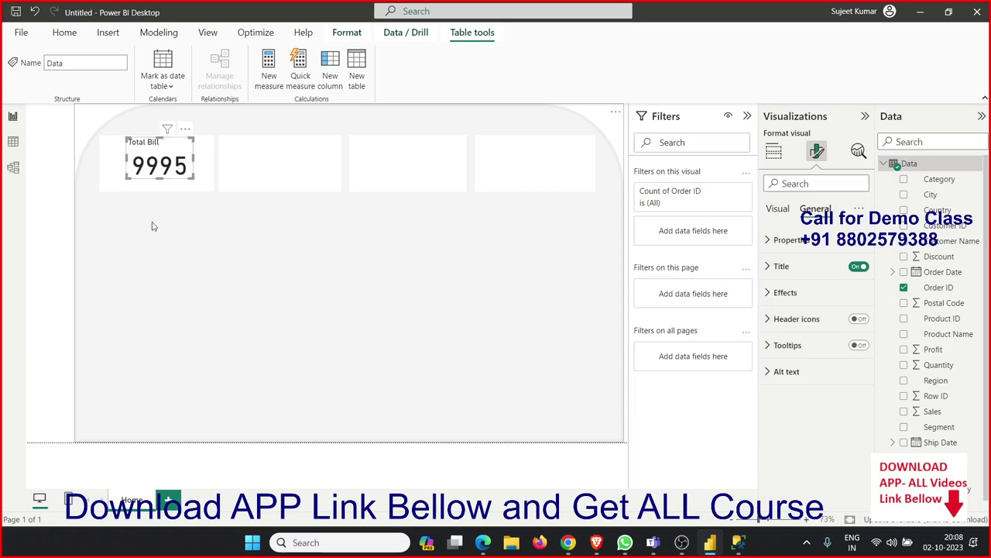
left_click(191, 234)
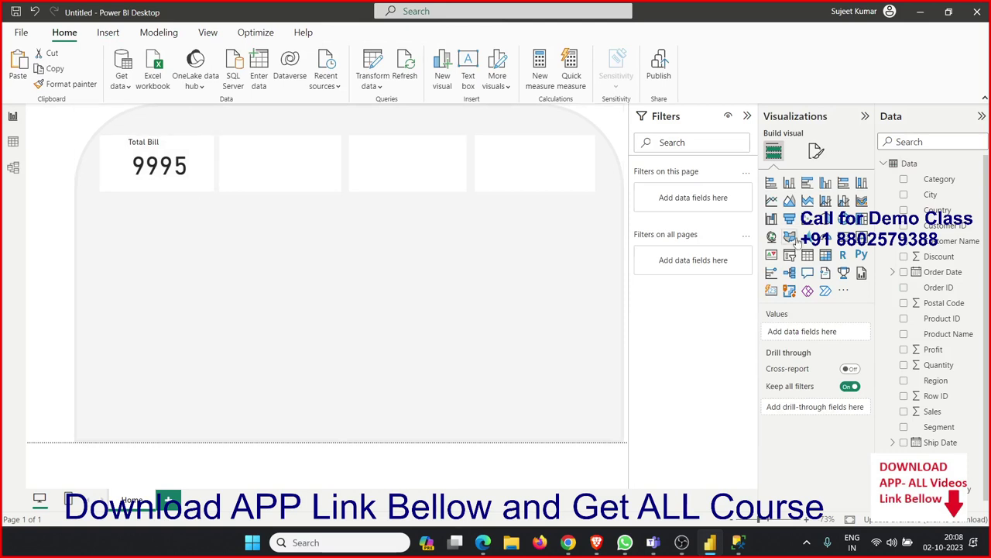
- Add a line chart with Order Date on the X-axis and Sales as values
left_click(771, 201)
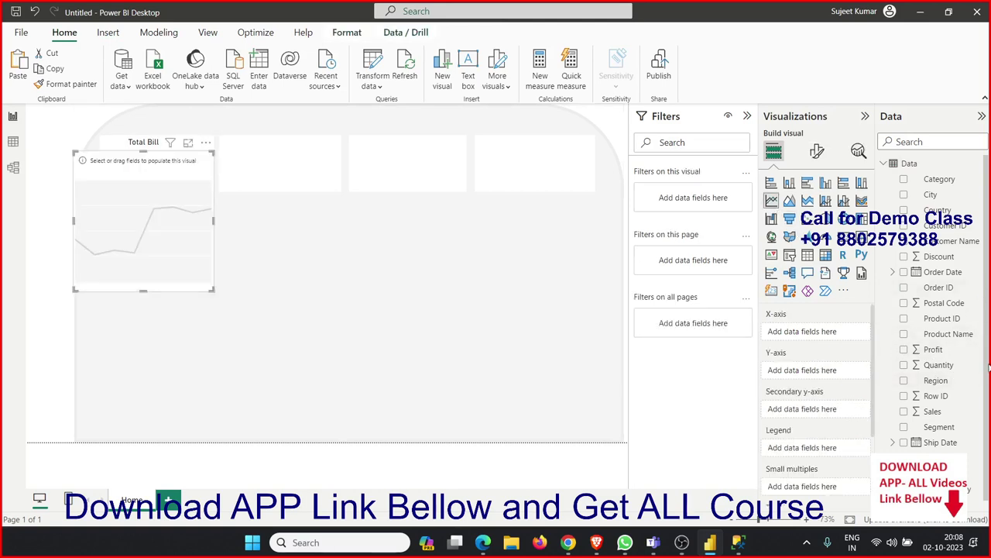
mouse_move(943, 271)
left_click_drag(952, 279, 163, 241)
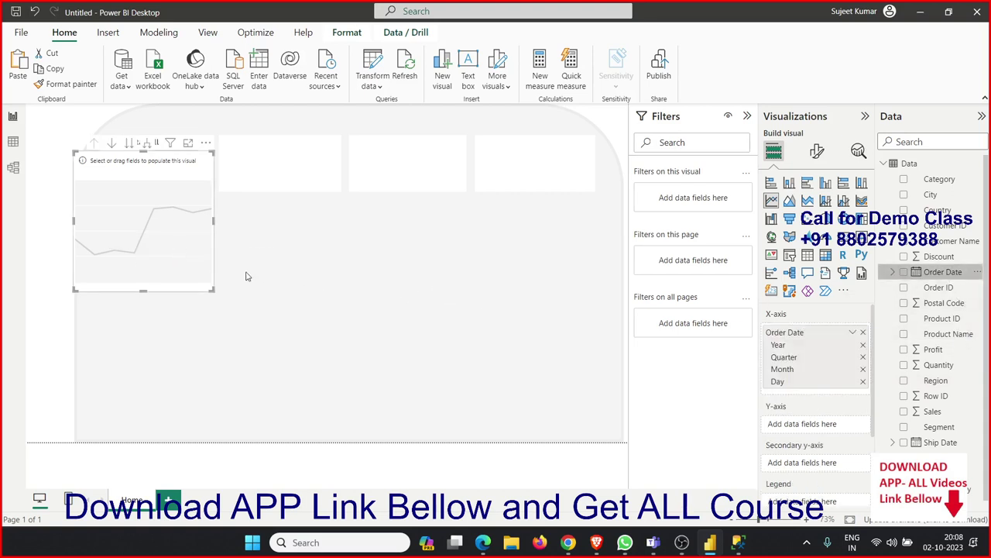
mouse_move(932, 411)
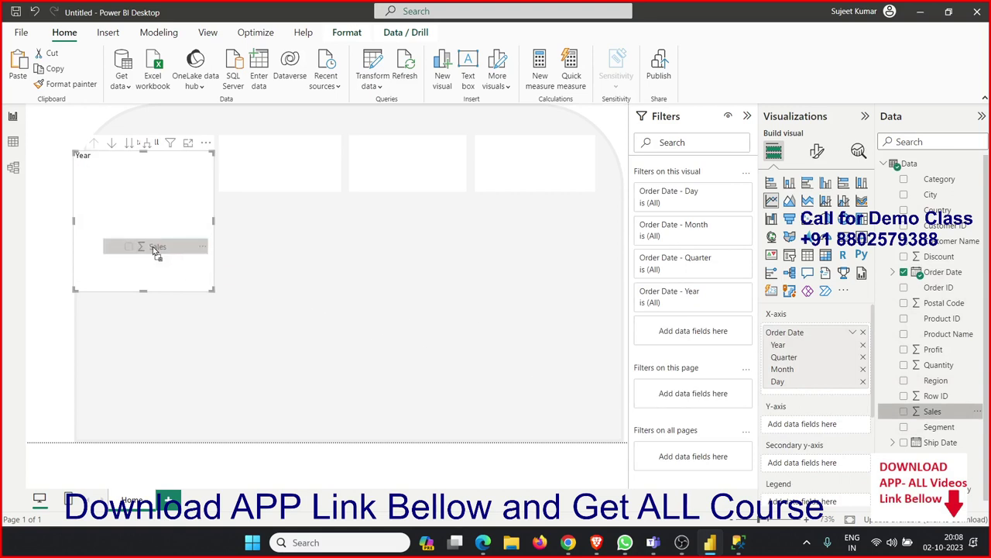
left_click_drag(685, 394, 155, 249)
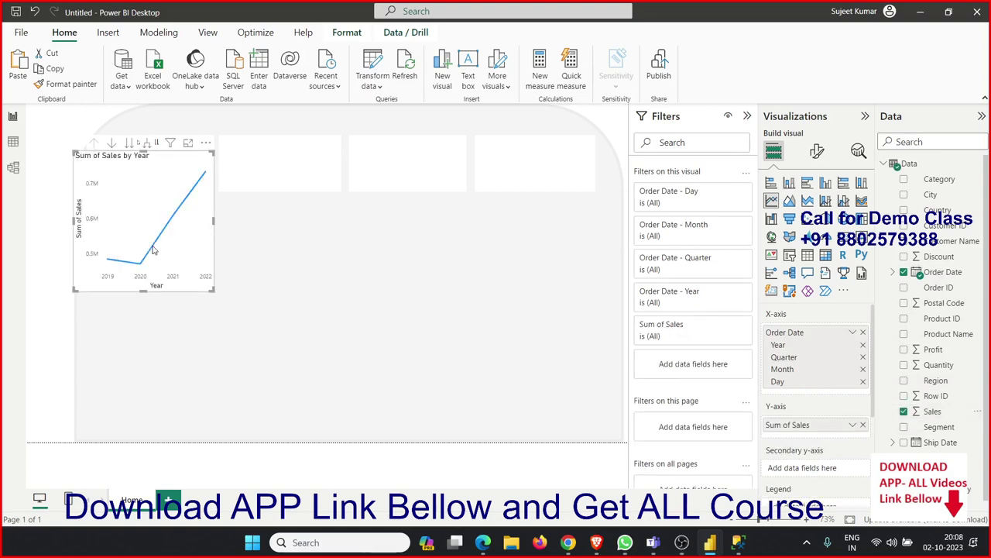
left_click(862, 381)
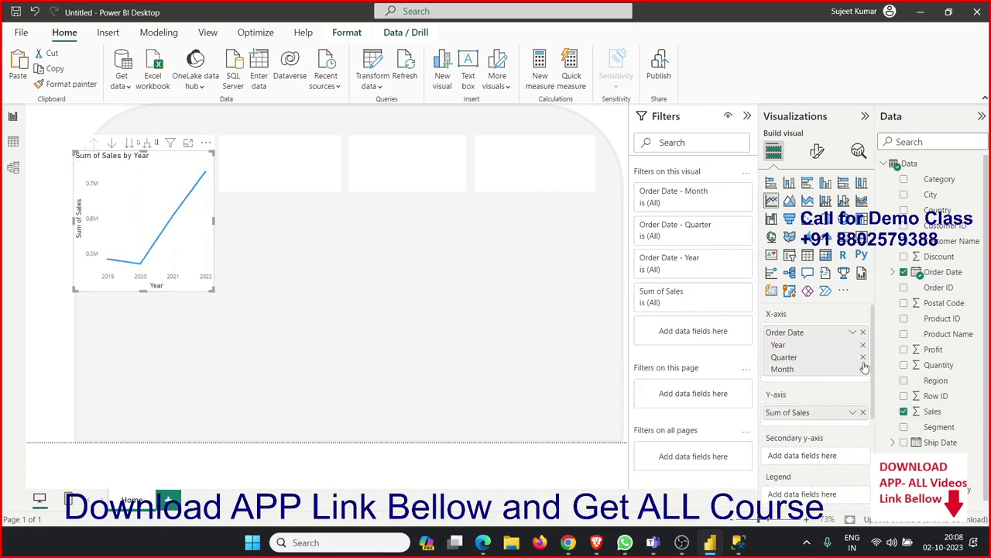
left_click(863, 357)
left_click(863, 345)
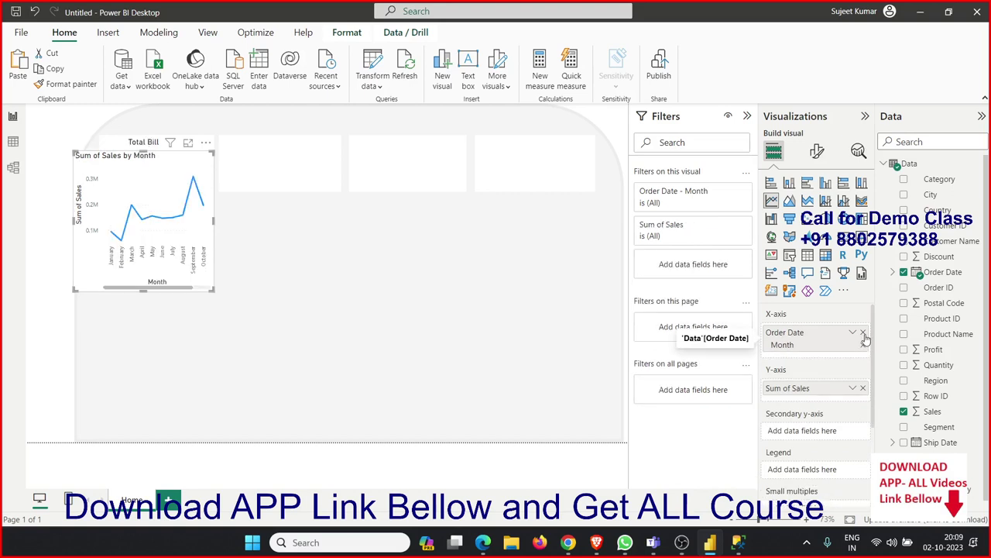
left_click(863, 332)
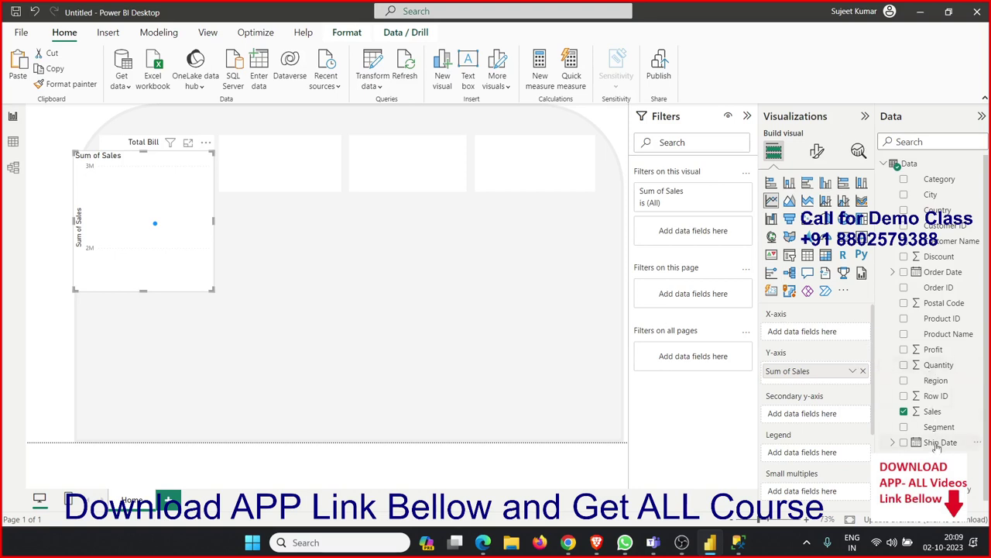
- Re-add Order Date to the axis and remove Year, Quarter and Day, leaving Month
left_click_drag(937, 450, 918, 437)
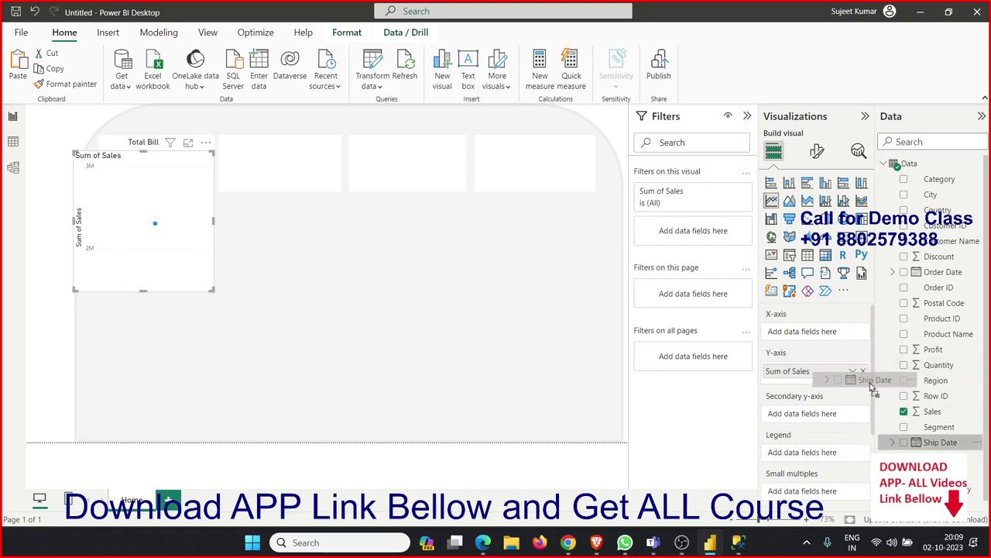
left_click_drag(942, 271, 828, 338)
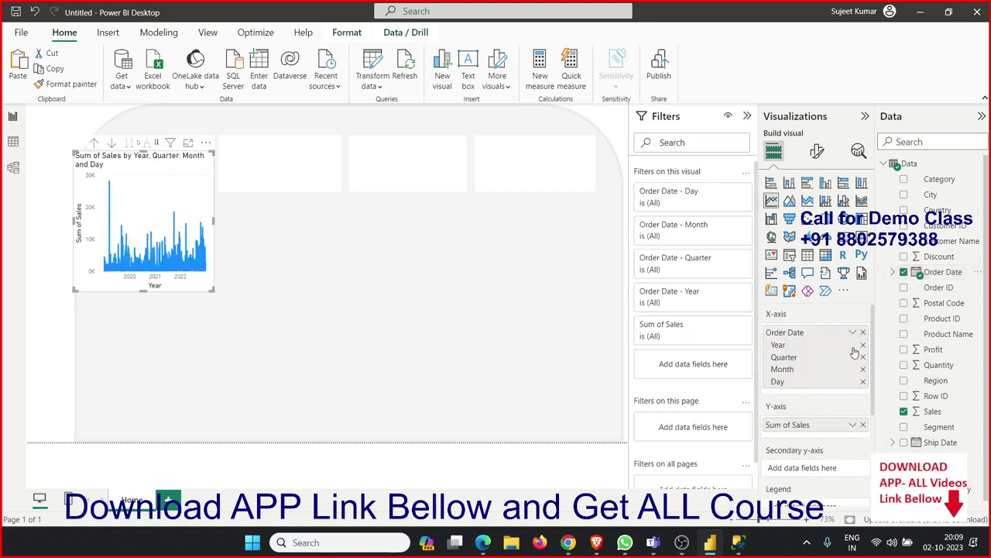
left_click(863, 345)
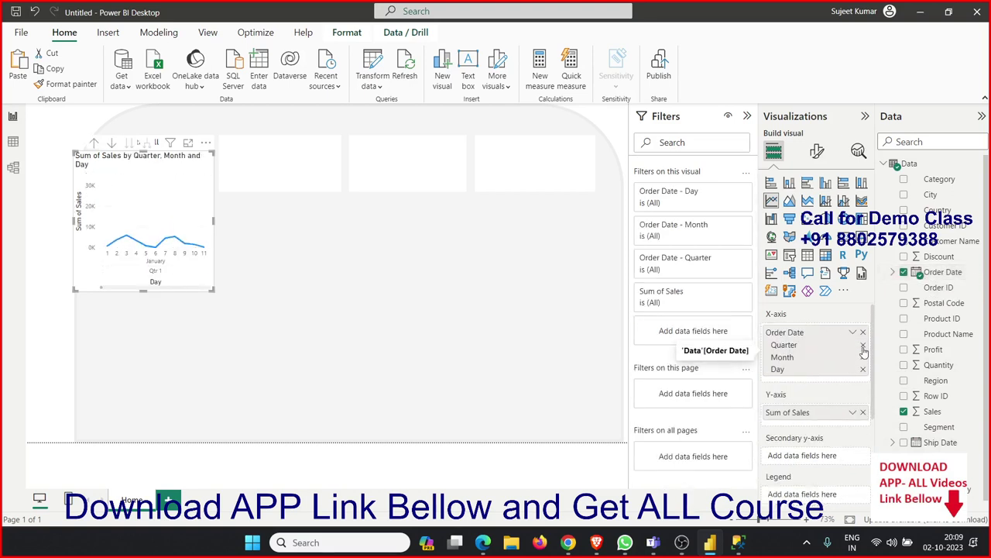
left_click(863, 346)
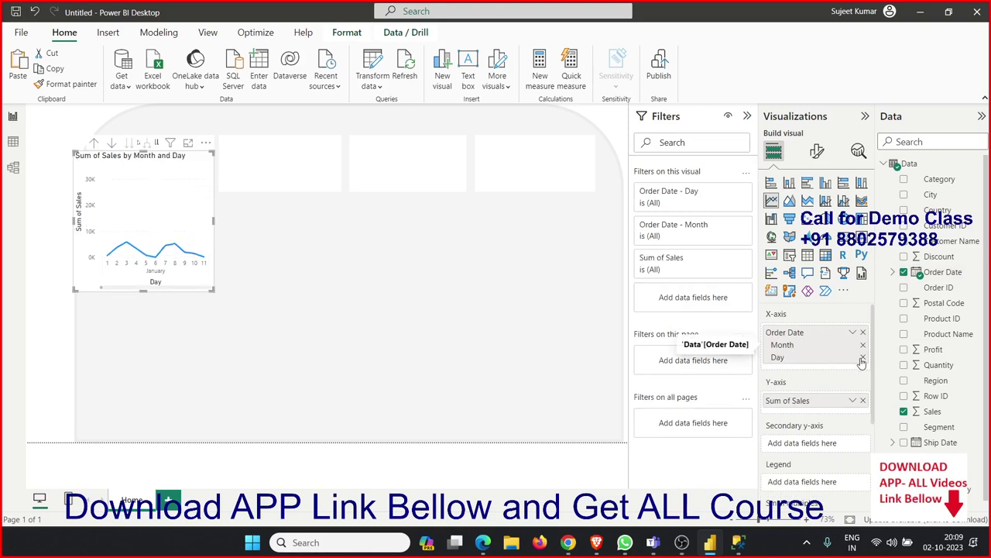
left_click(862, 358)
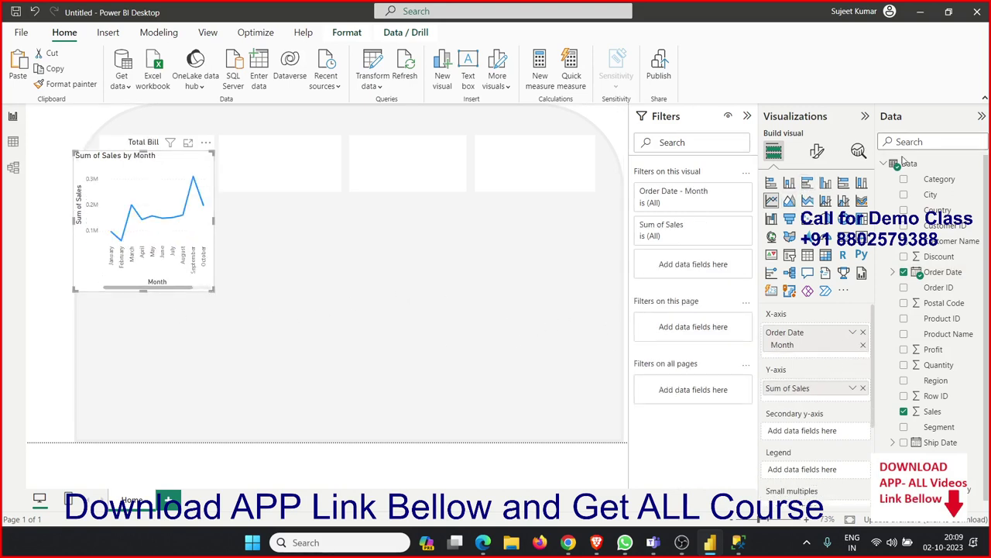
- Hide the chart's y-axes, title, header icons and tooltips
left_click(819, 153)
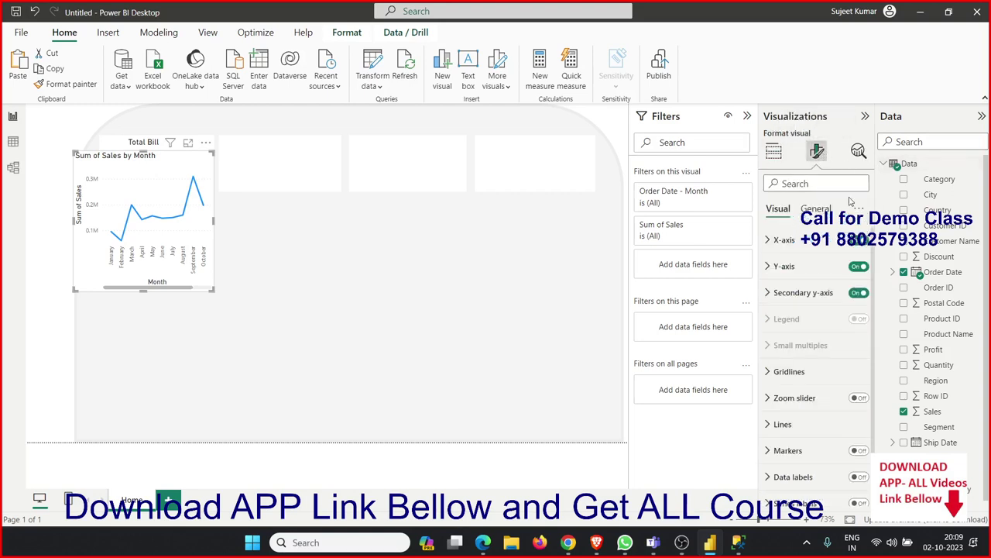
left_click(858, 266)
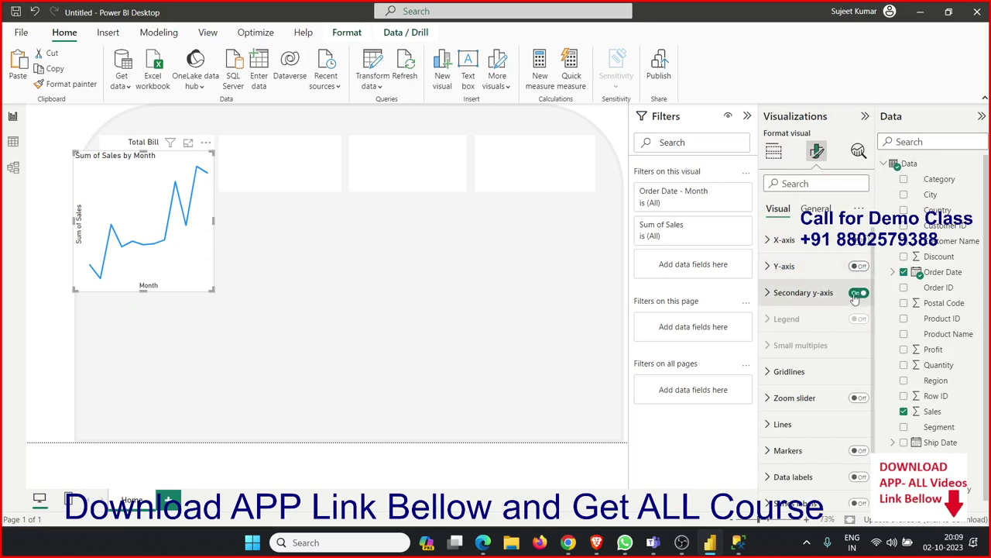
left_click(854, 295)
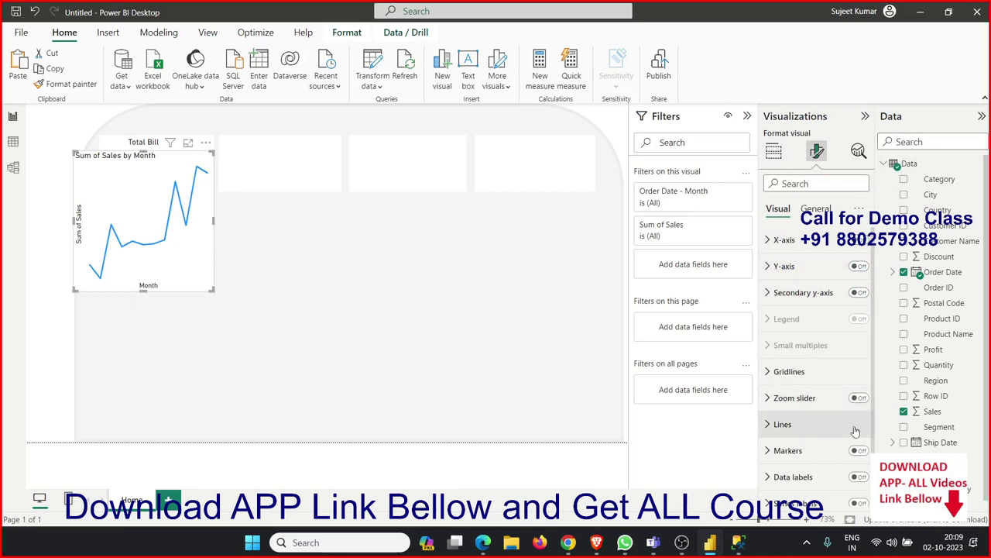
scroll(845, 379, "down", 1)
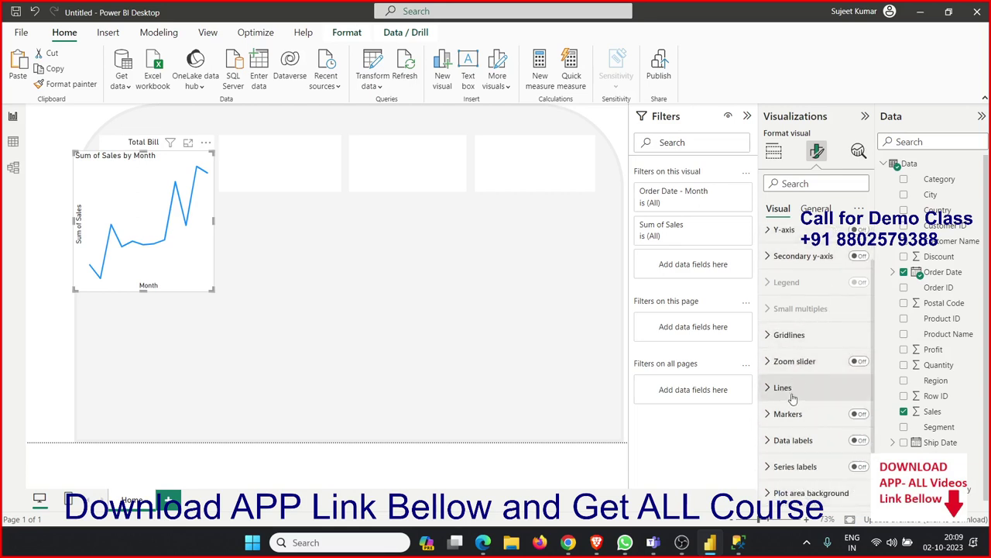
left_click(811, 211)
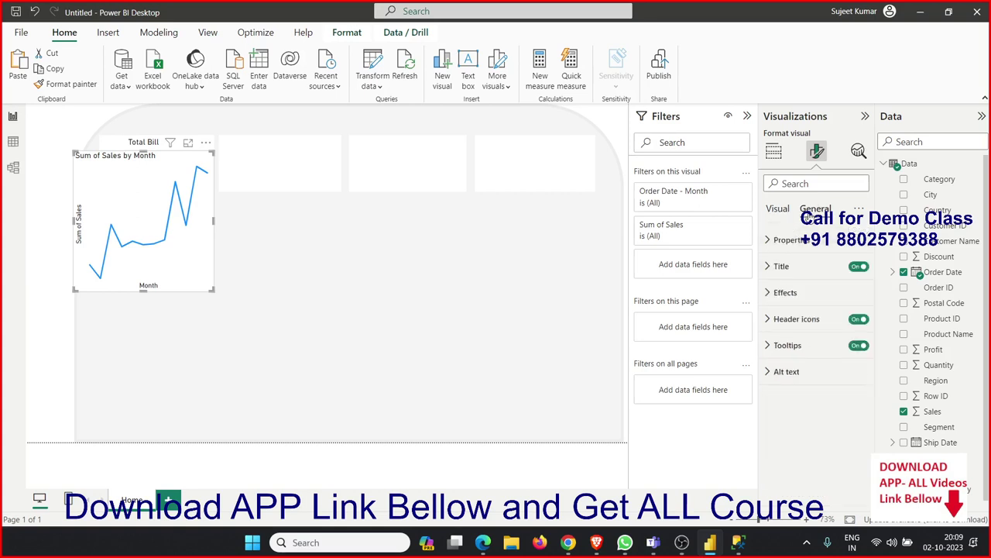
left_click(858, 267)
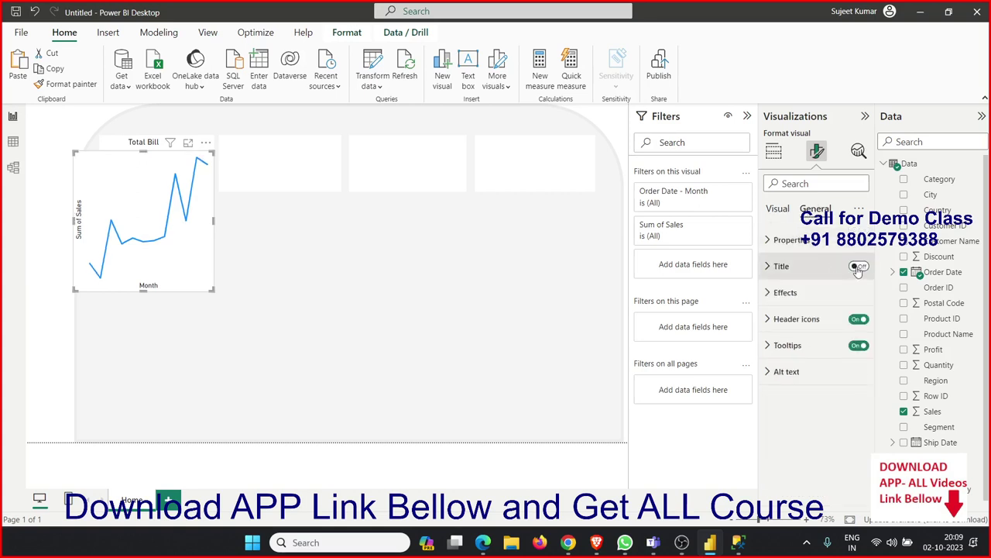
left_click(856, 320)
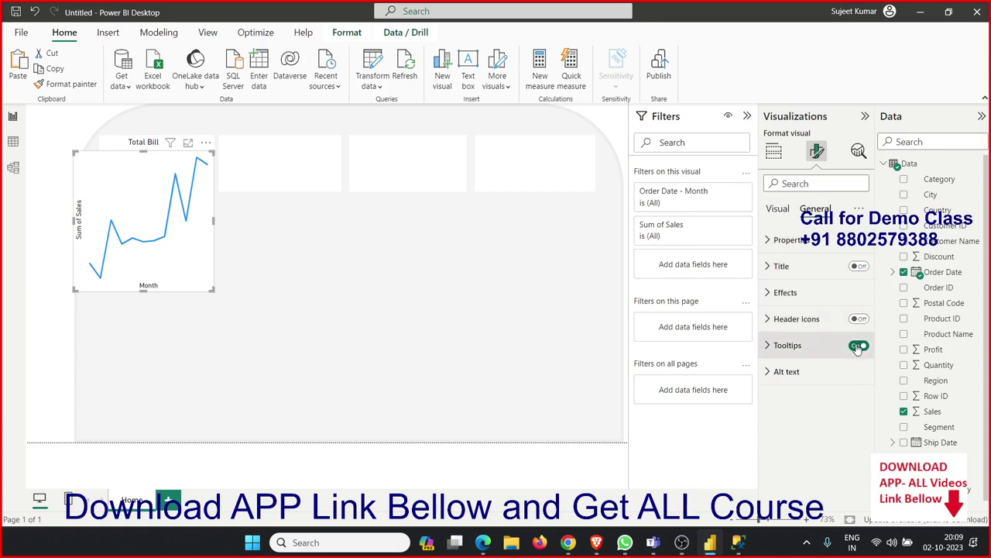
left_click(859, 346)
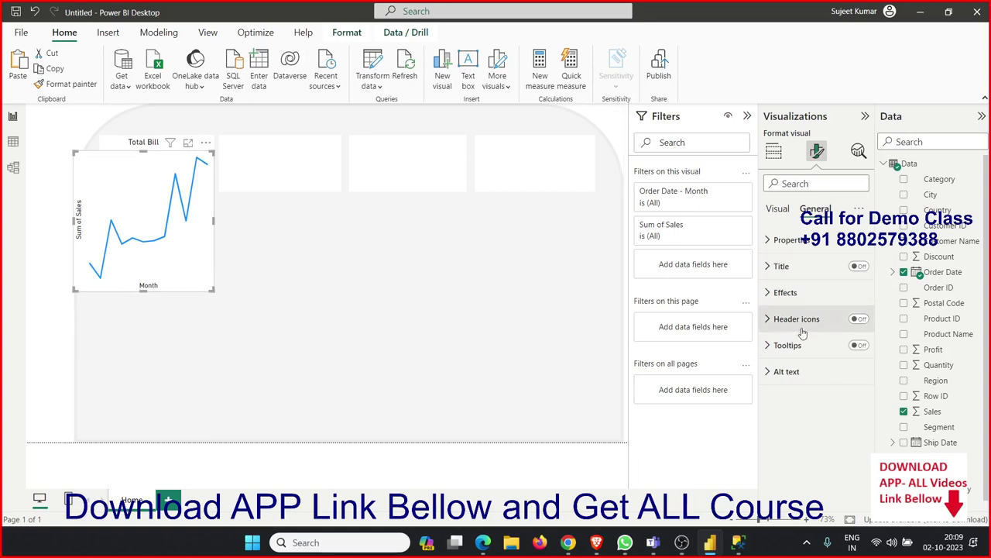
- Turn off the Month x-axis title, secondary y-axis title and Sum of Sales y-axis title
left_click(780, 211)
left_click(787, 242)
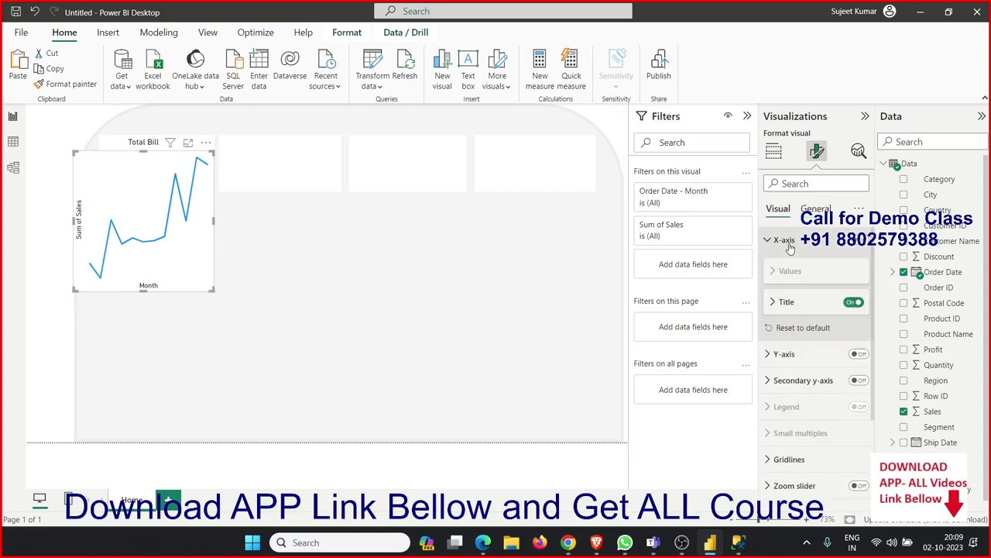
left_click(854, 301)
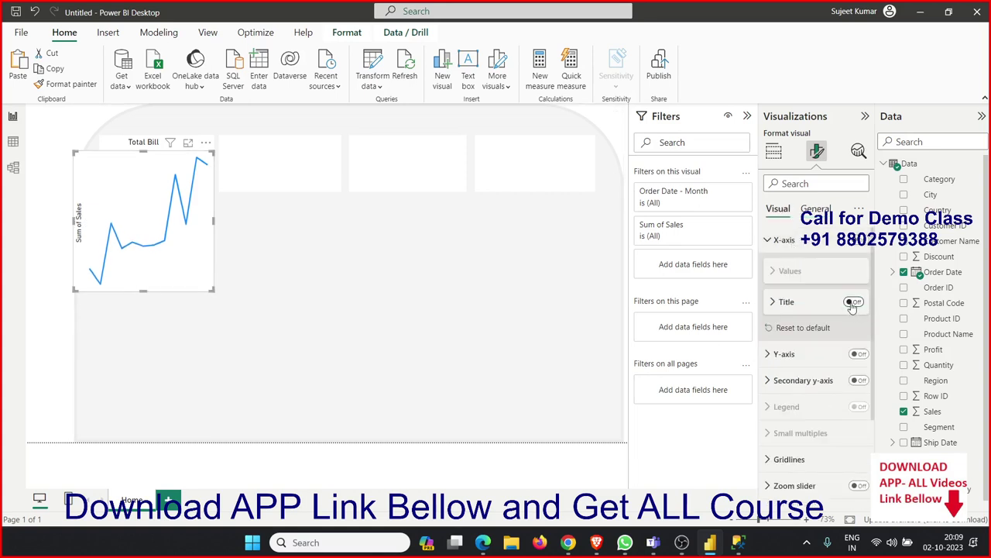
left_click(783, 240)
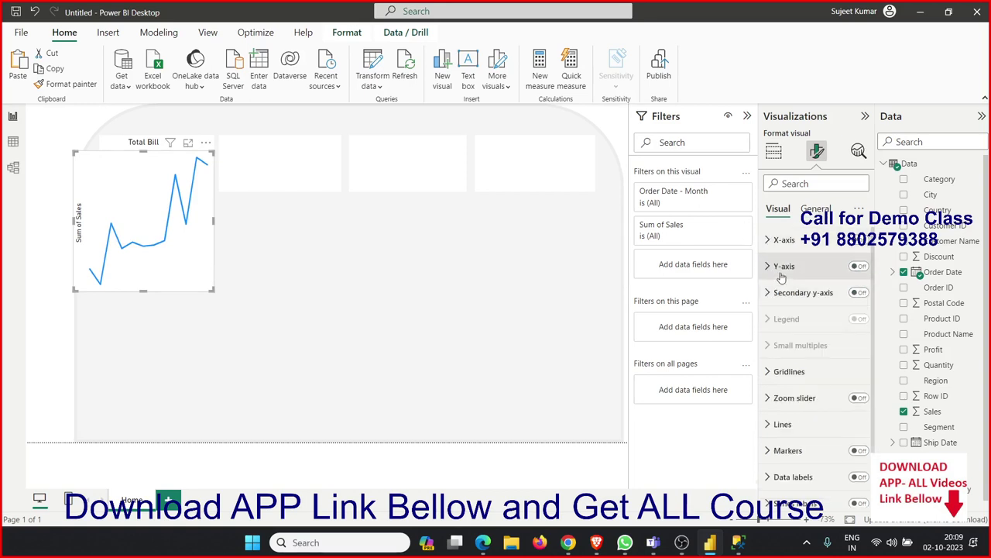
left_click(784, 265)
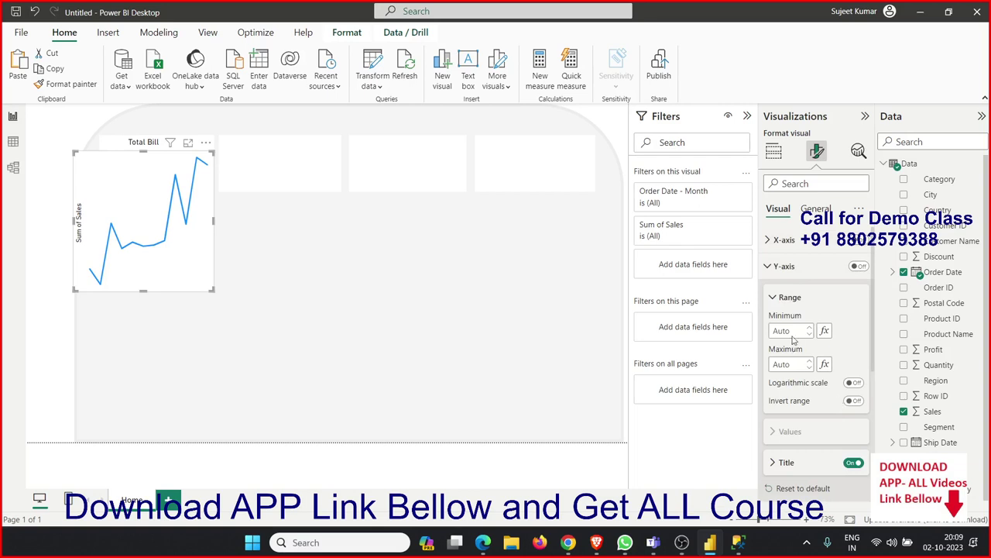
left_click(798, 266)
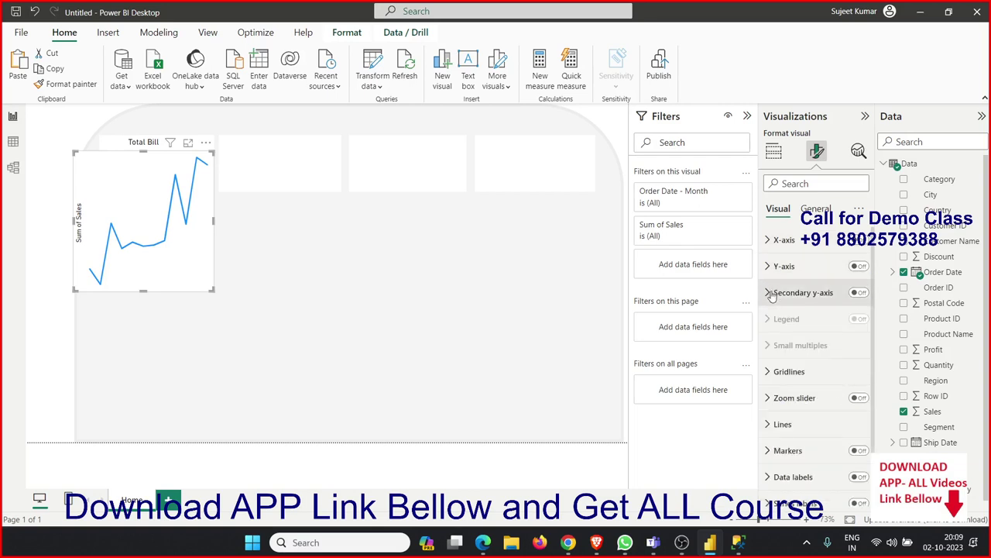
left_click(797, 292)
left_click(852, 385)
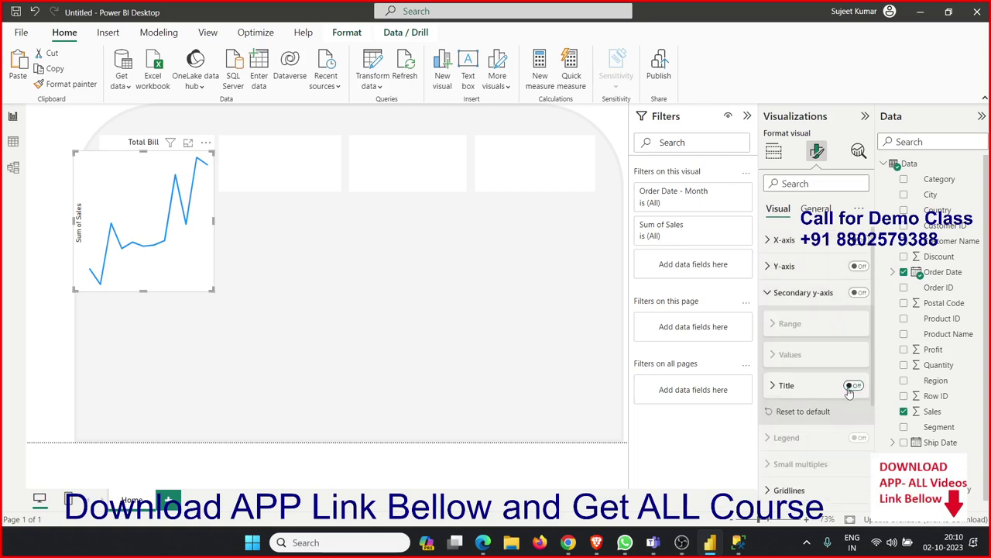
left_click(770, 293)
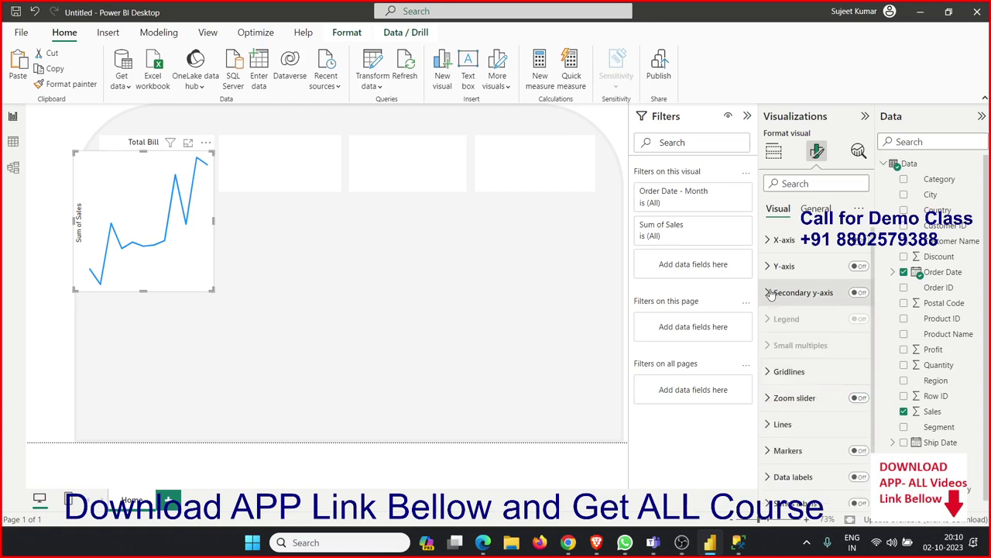
left_click(779, 240)
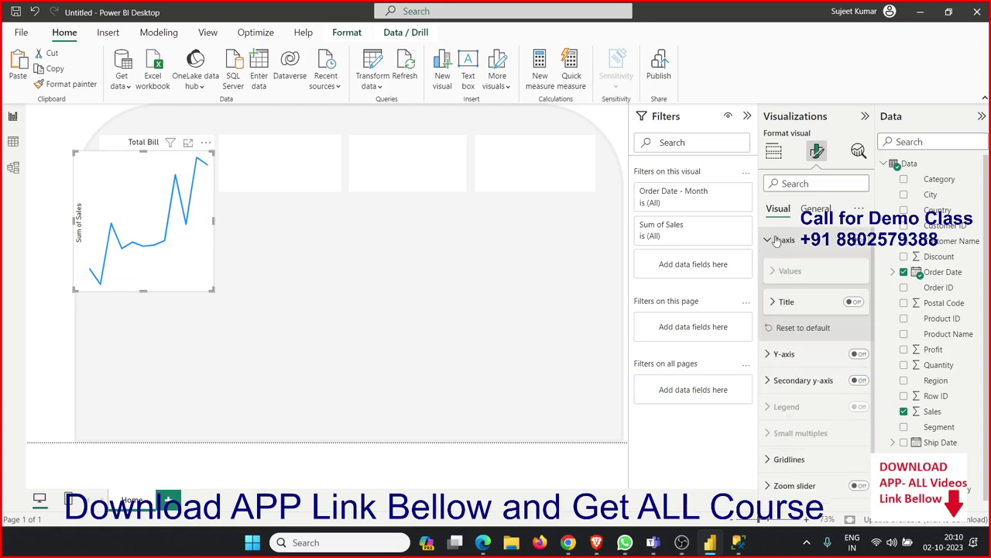
left_click(784, 355)
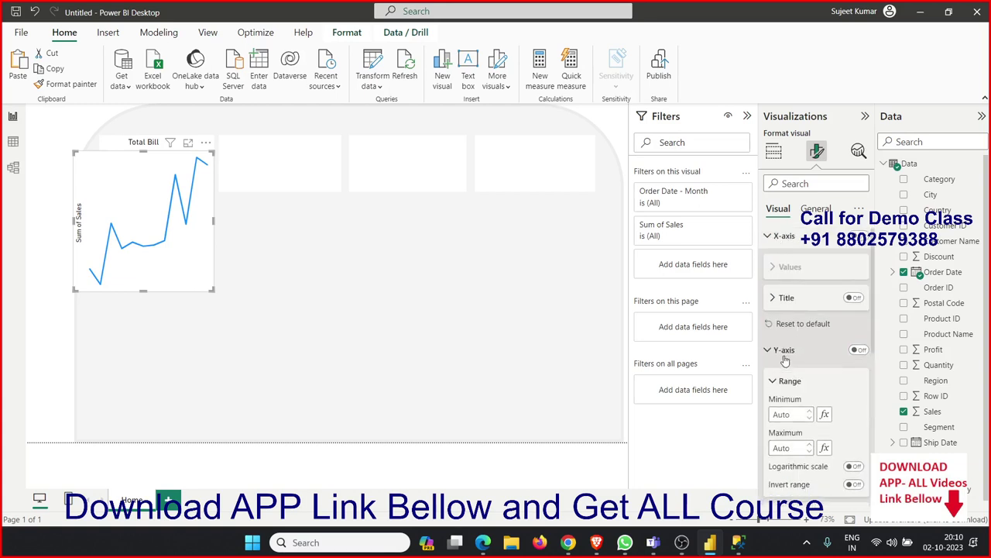
scroll(785, 360, "down", 2)
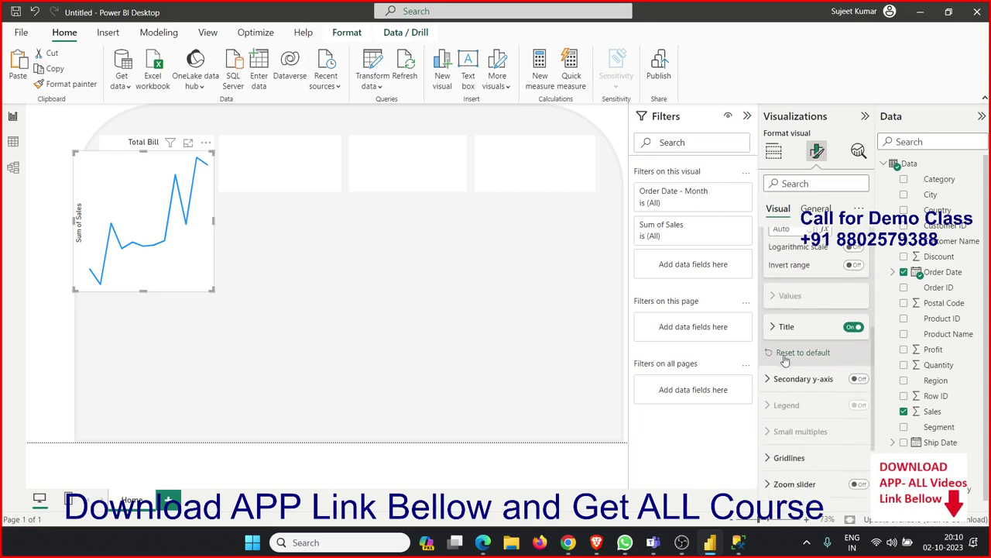
left_click(852, 327)
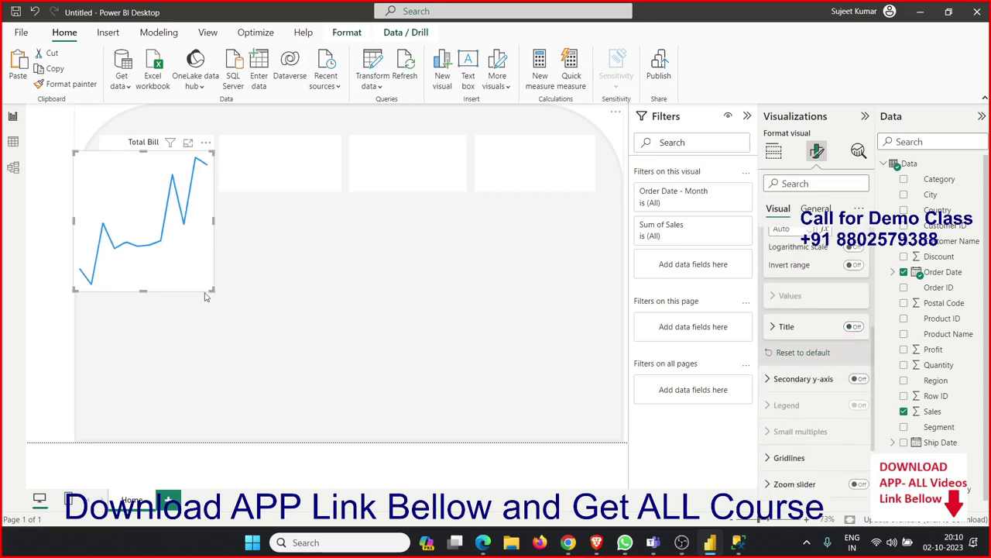
- Fit the line chart into the first tile with 100% background transparency, under the 9995 card
left_click_drag(212, 291, 207, 191)
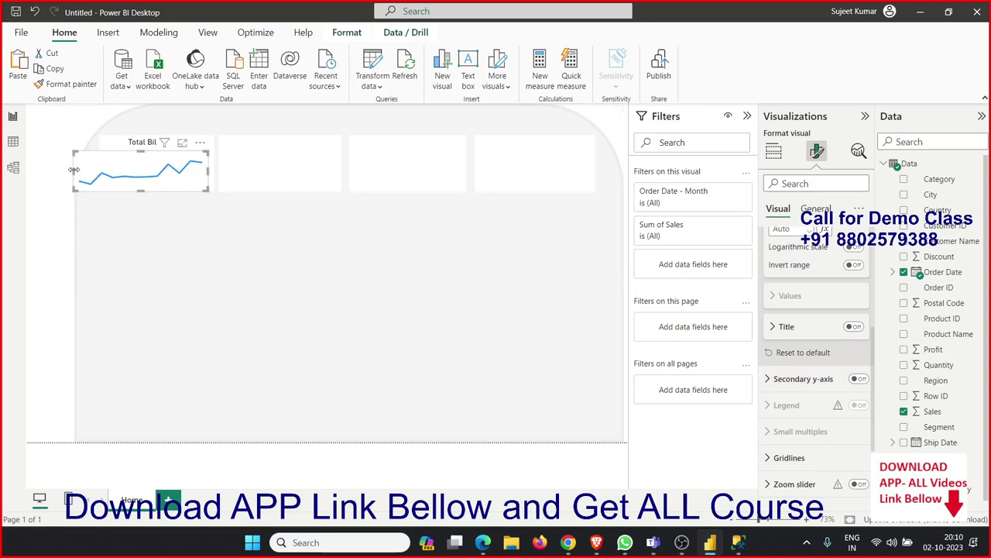
left_click_drag(73, 169, 99, 170)
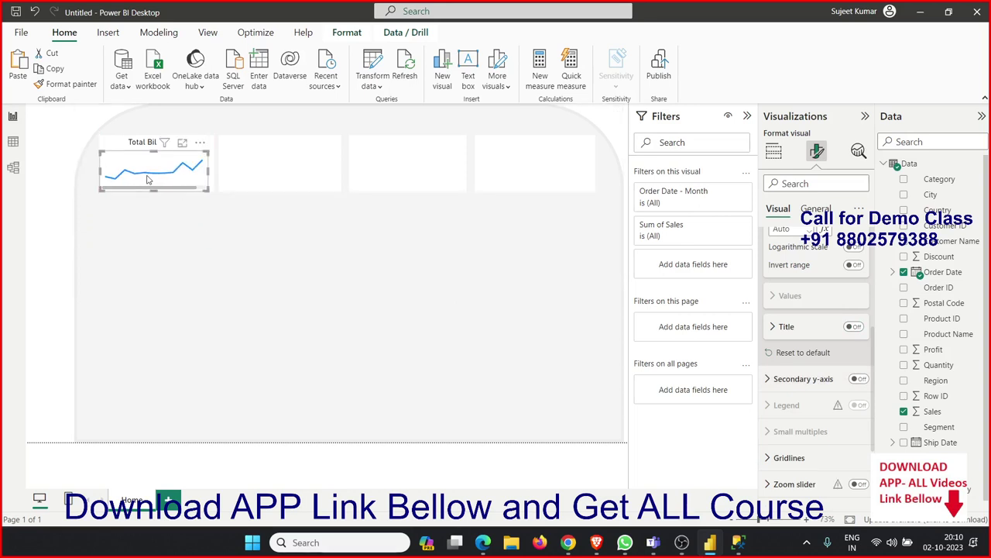
mouse_move(207, 152)
left_mouse_down()
mouse_move(217, 144)
mouse_move(214, 161)
left_mouse_up()
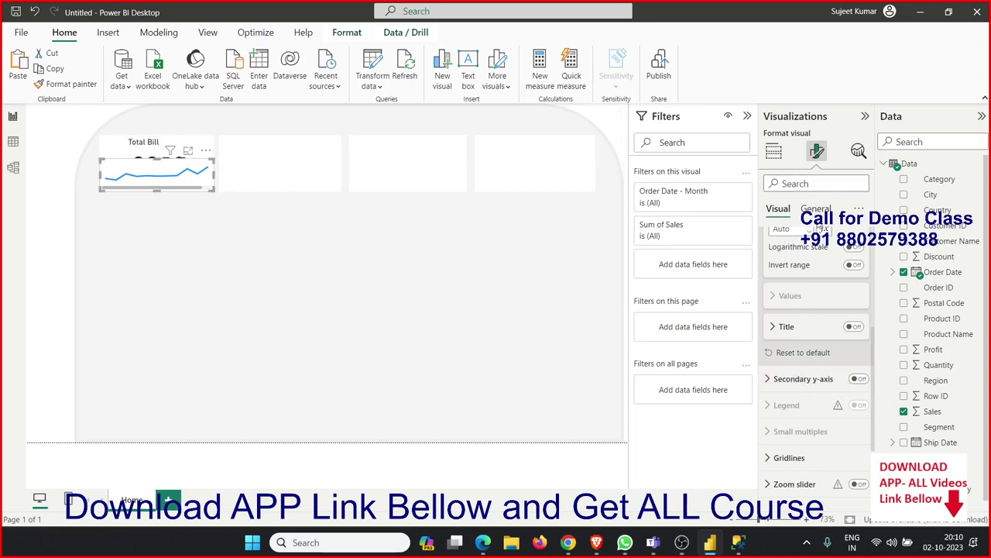
left_click(817, 209)
left_click(771, 292)
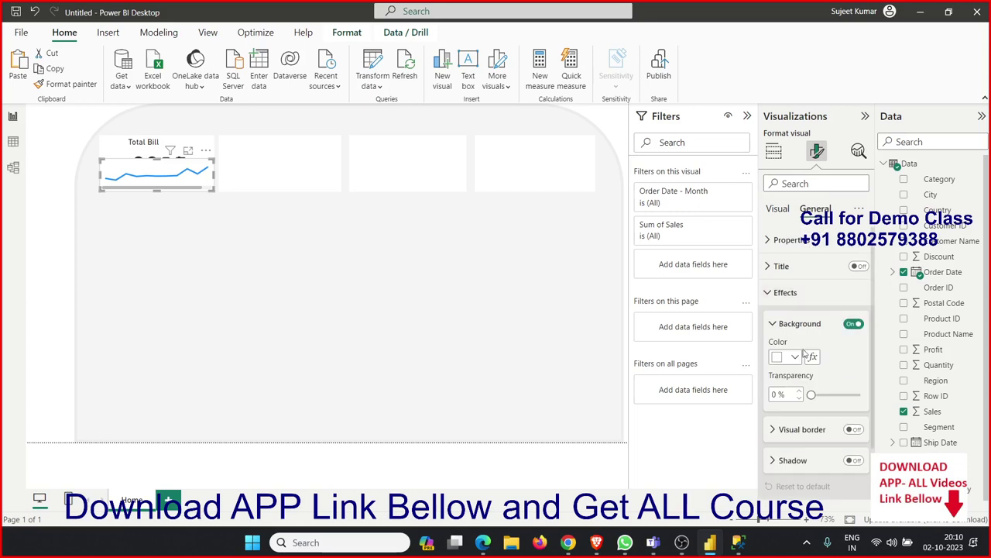
left_click_drag(812, 396, 868, 397)
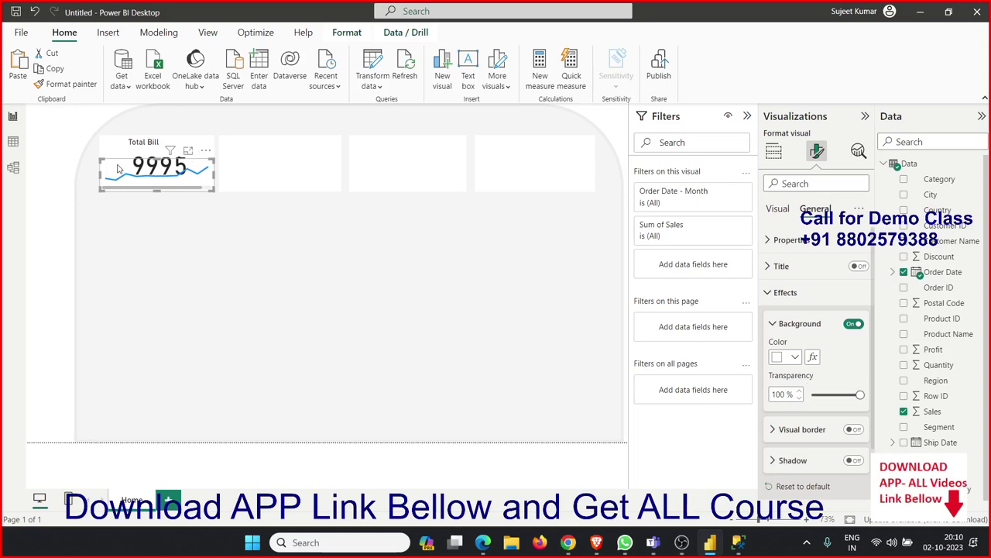
mouse_move(118, 169)
left_mouse_down()
mouse_move(121, 178)
mouse_move(136, 154)
left_mouse_up()
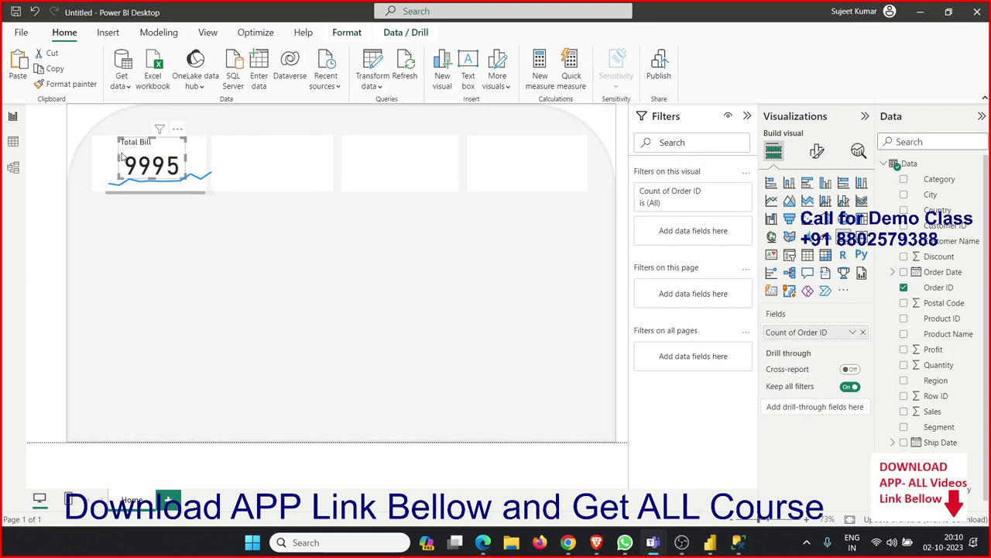
- Resize the Total Bill card, and make its sparkline taller and narrower inside the first tile
left_click_drag(119, 158, 97, 161)
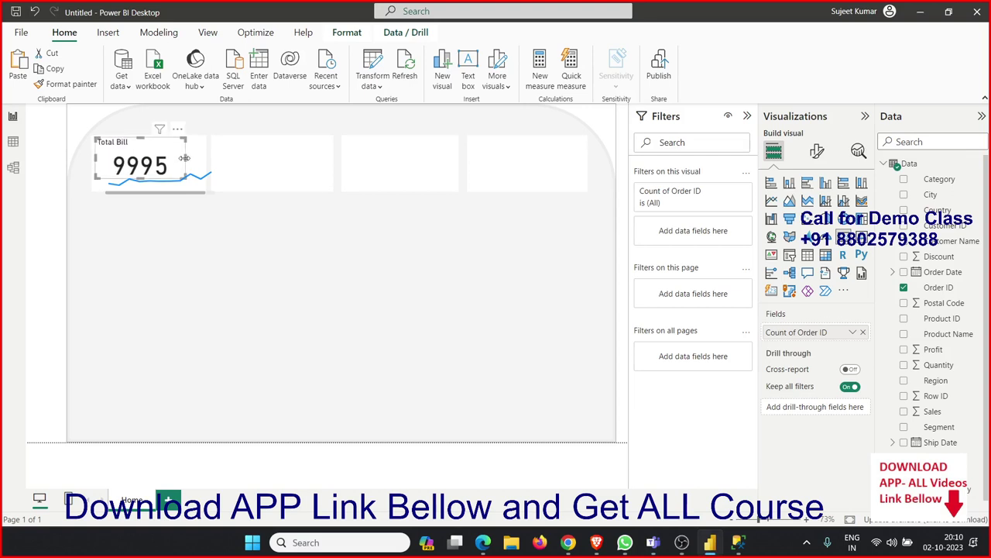
left_click_drag(184, 158, 163, 160)
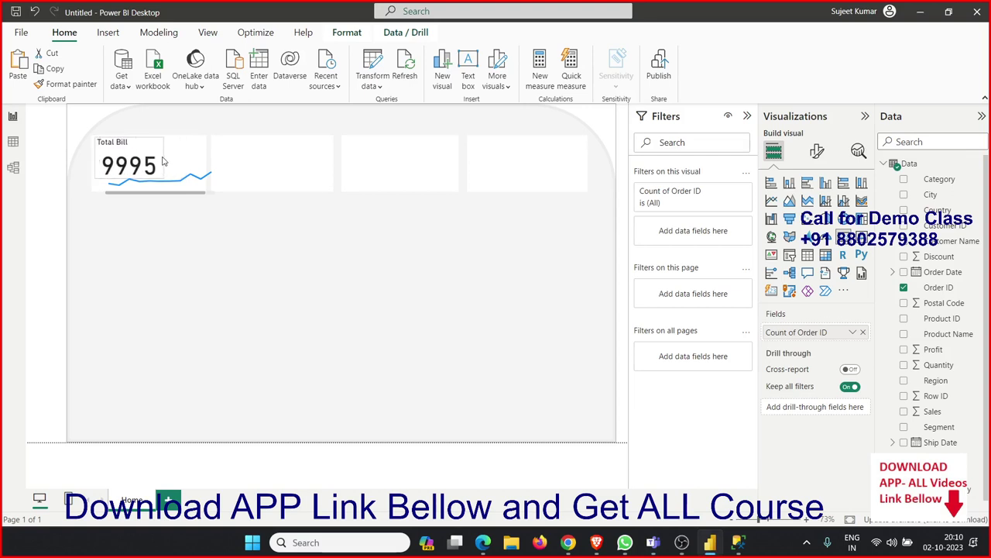
left_click(184, 180)
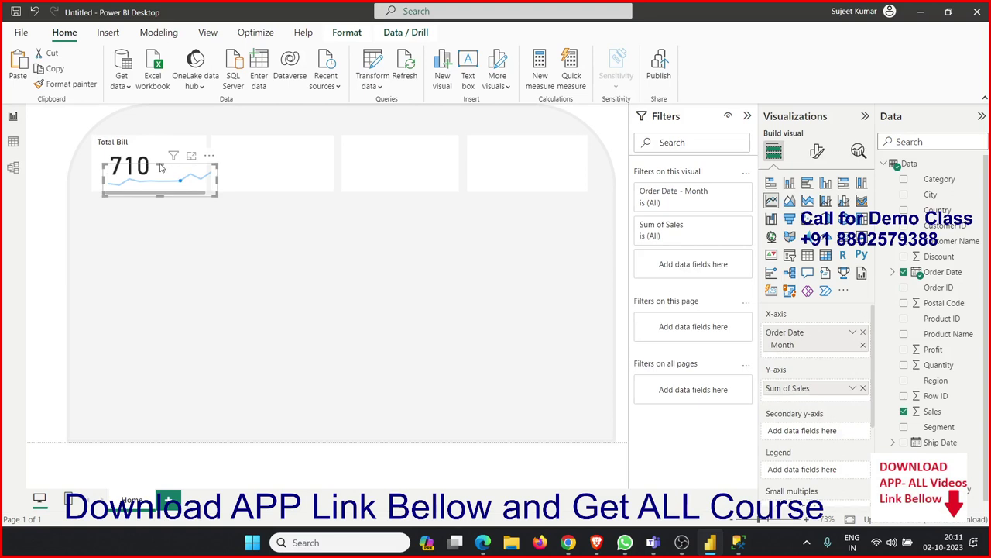
left_click(200, 203)
left_click(159, 167)
left_click_drag(159, 167, 161, 147)
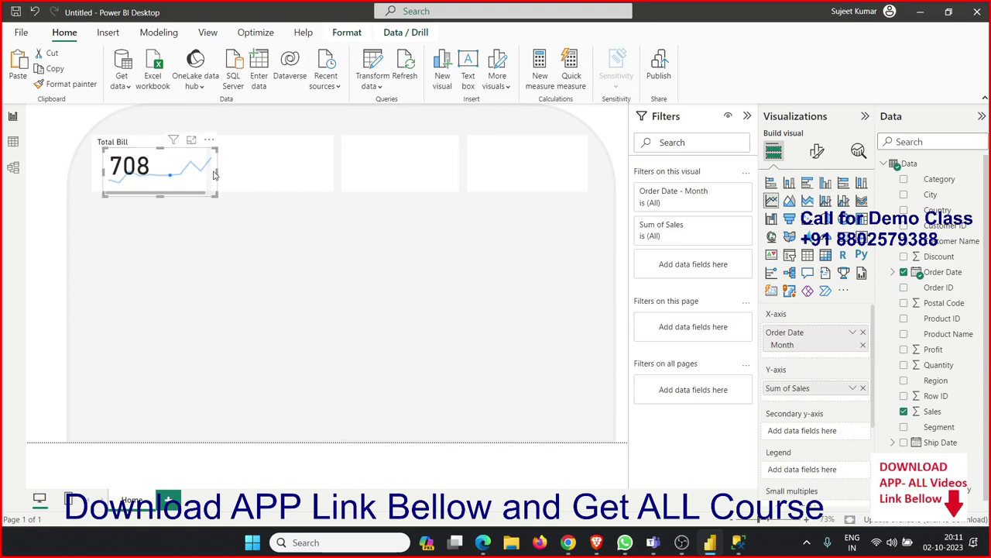
left_click_drag(217, 172, 208, 174)
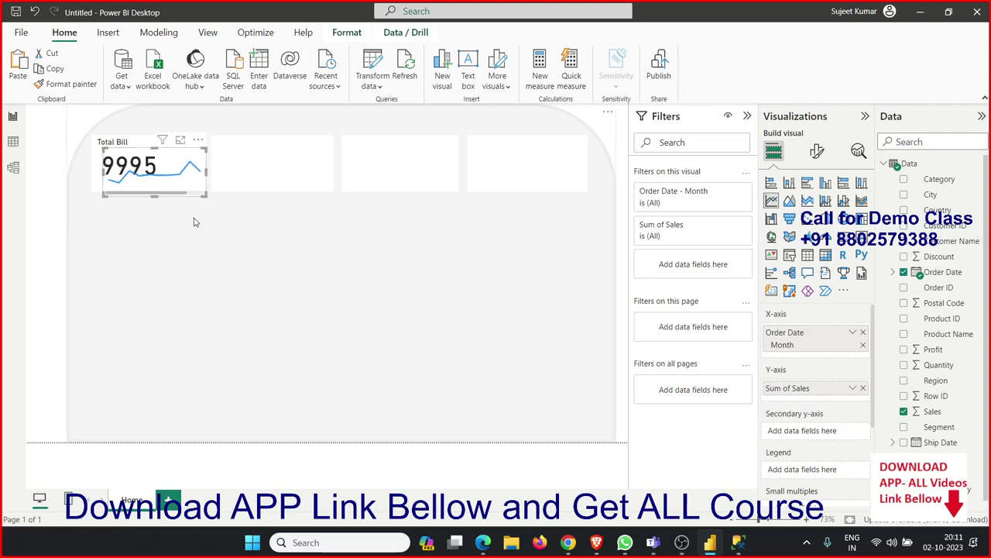
left_click(259, 247)
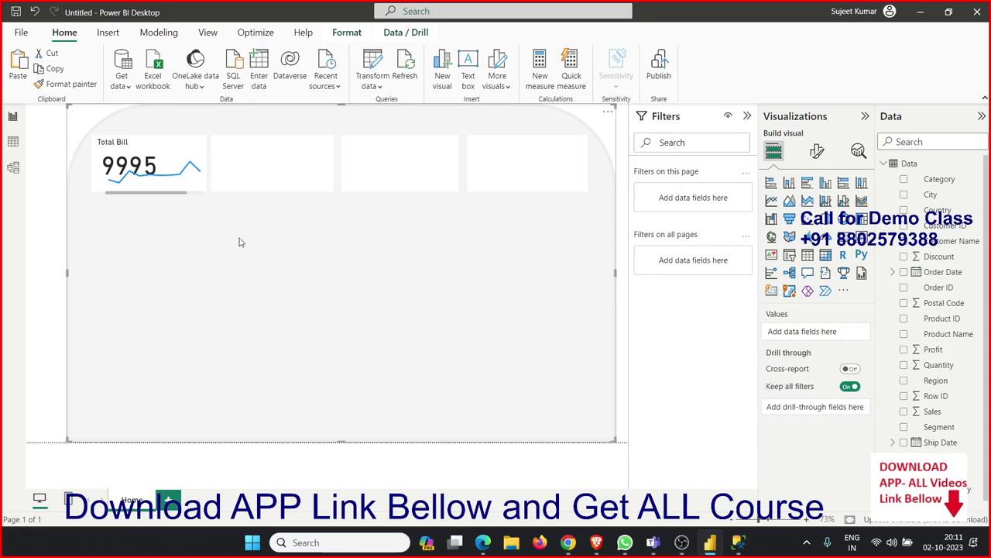
- Stretch the sparkline left and up so it aligns under the 9995 value, then deselect
left_click(129, 194)
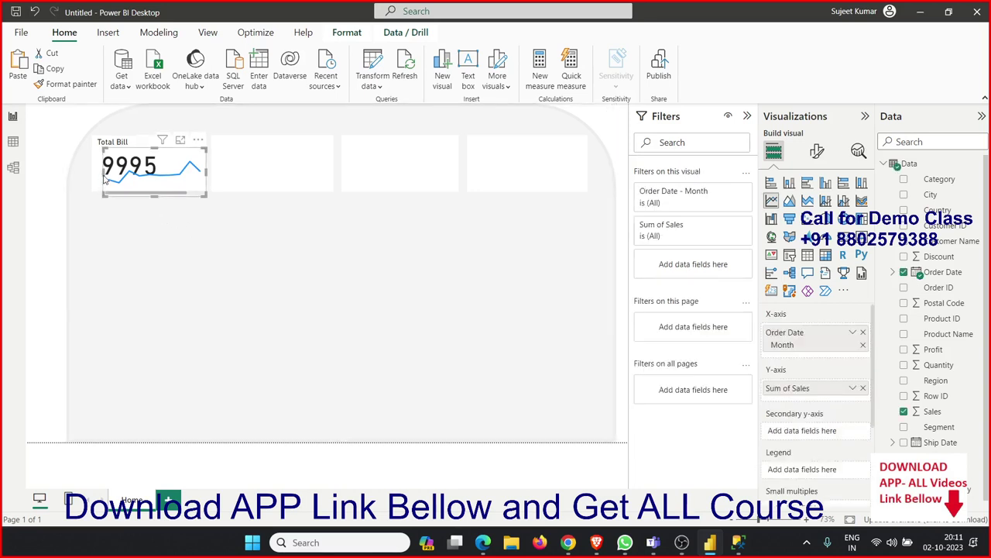
left_click_drag(102, 172, 99, 177)
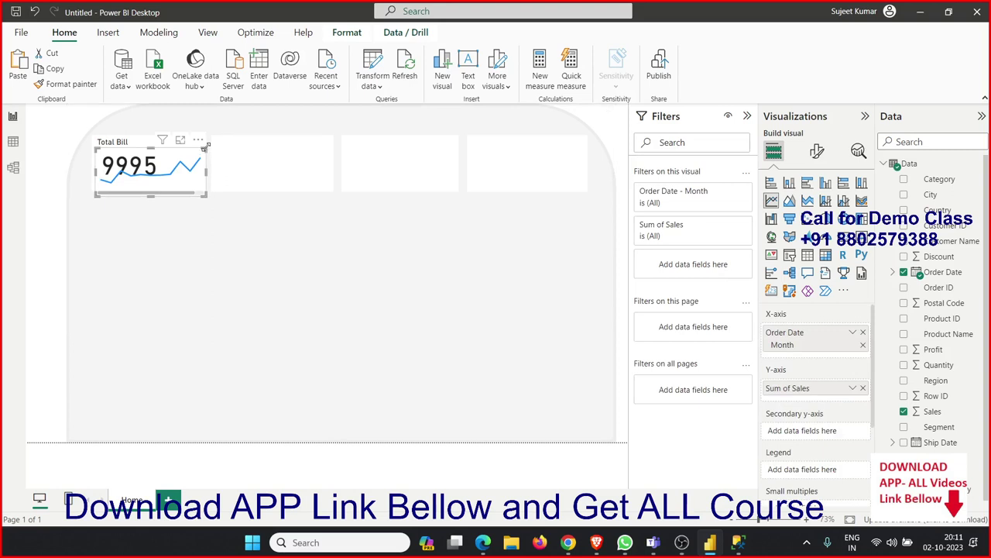
left_click_drag(204, 147, 205, 164)
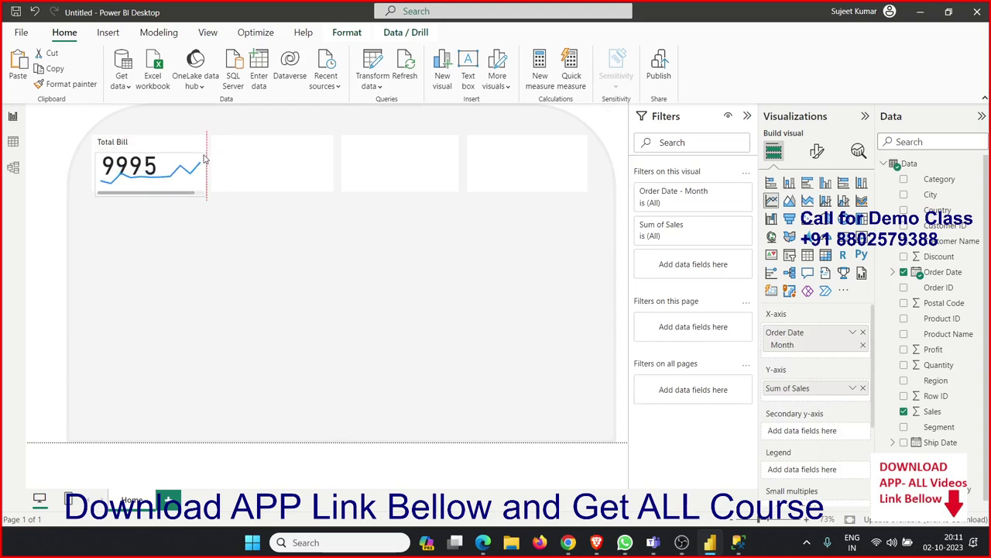
left_click(250, 230)
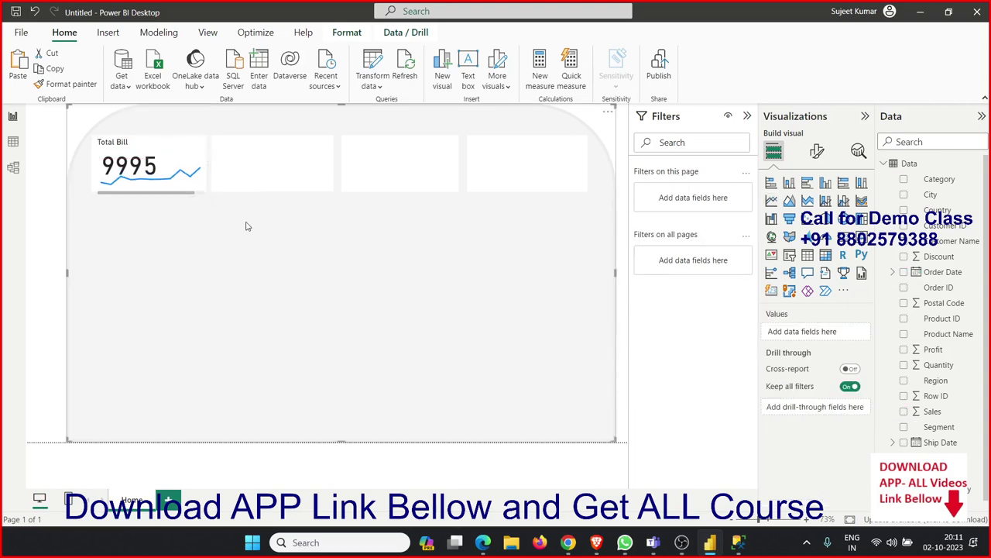
left_click(155, 180)
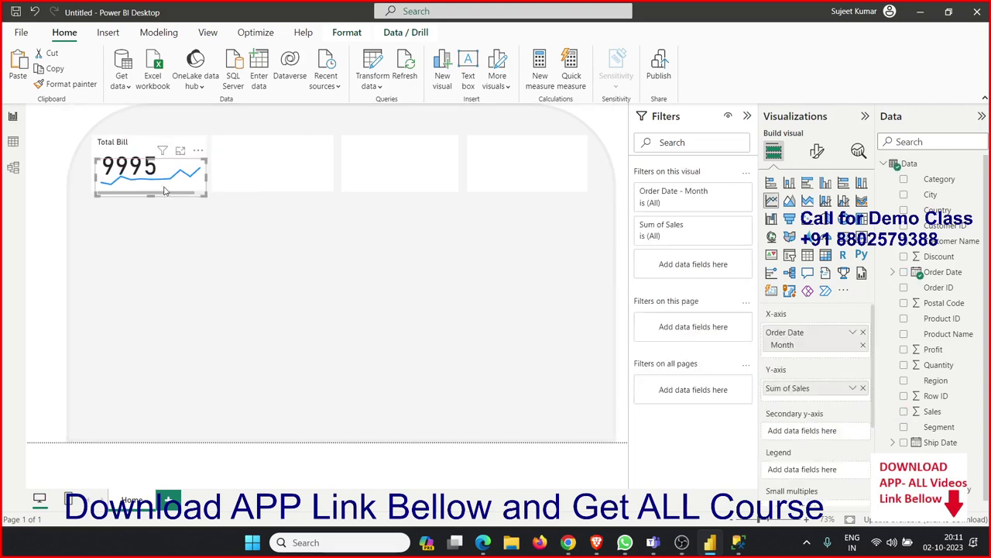
left_click(124, 151)
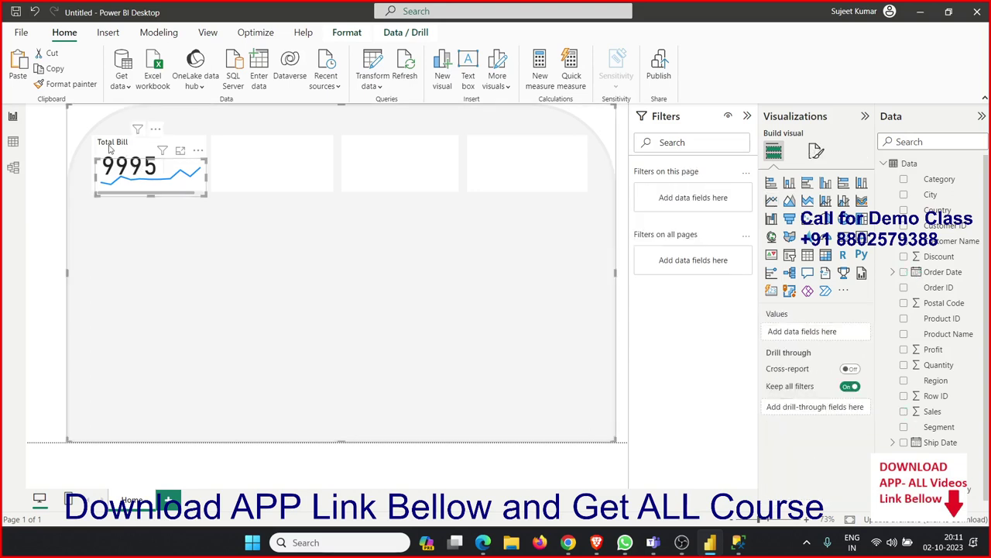
left_click(171, 230)
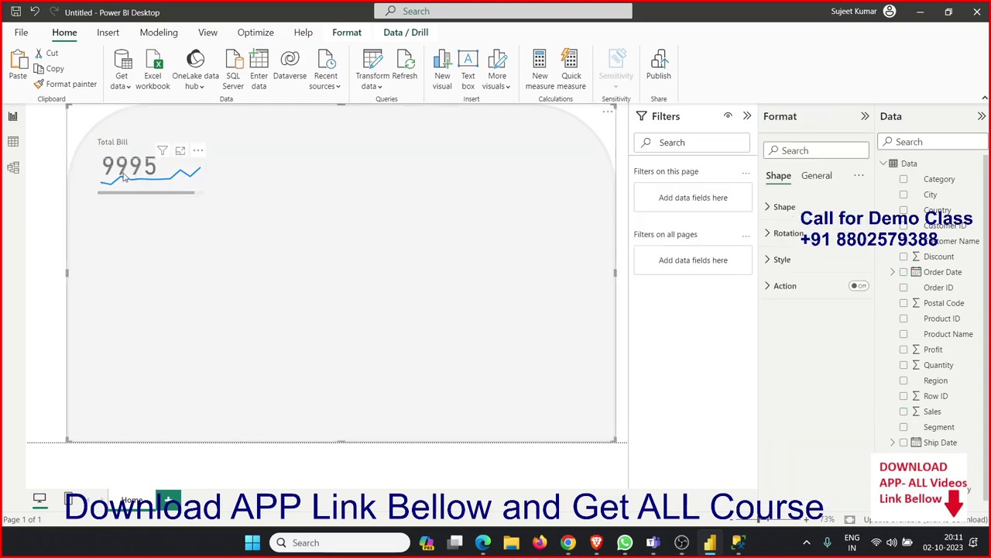
left_click(122, 177)
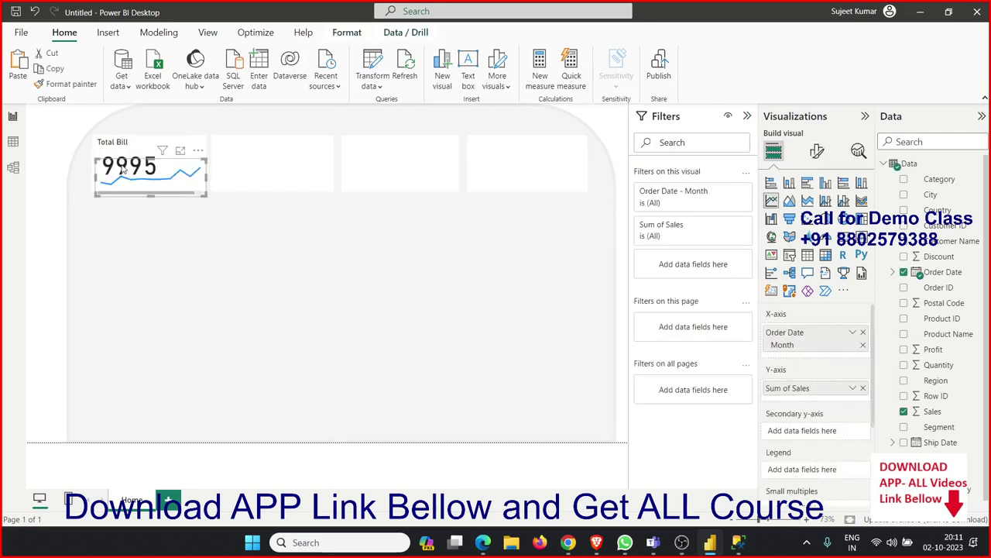
left_click(56, 184)
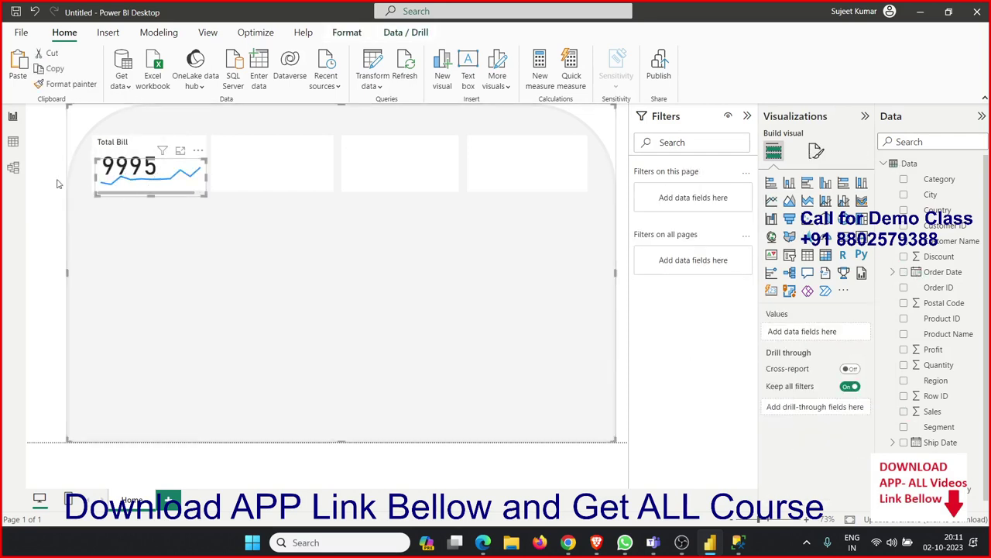
left_click(124, 187)
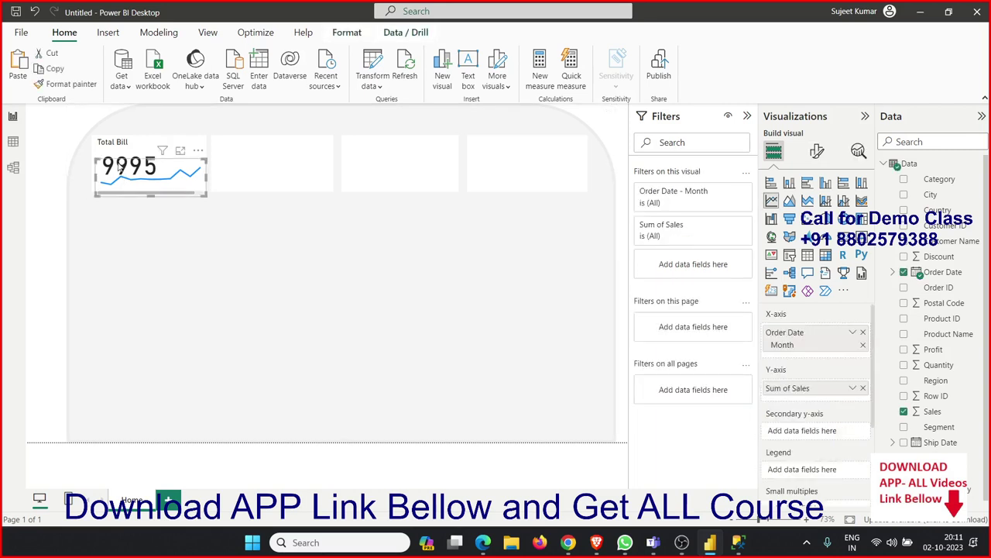
left_click(109, 151)
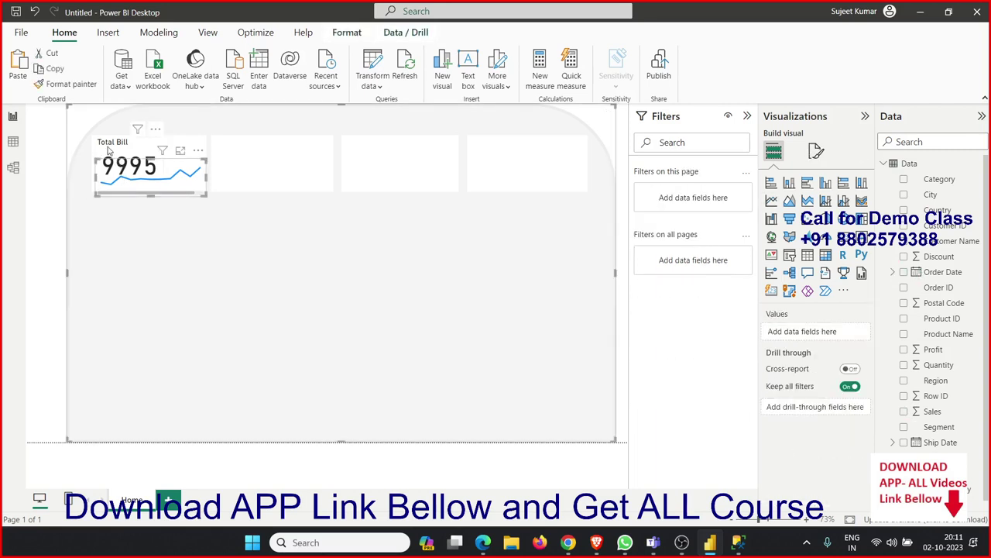
mouse_move(389, 298)
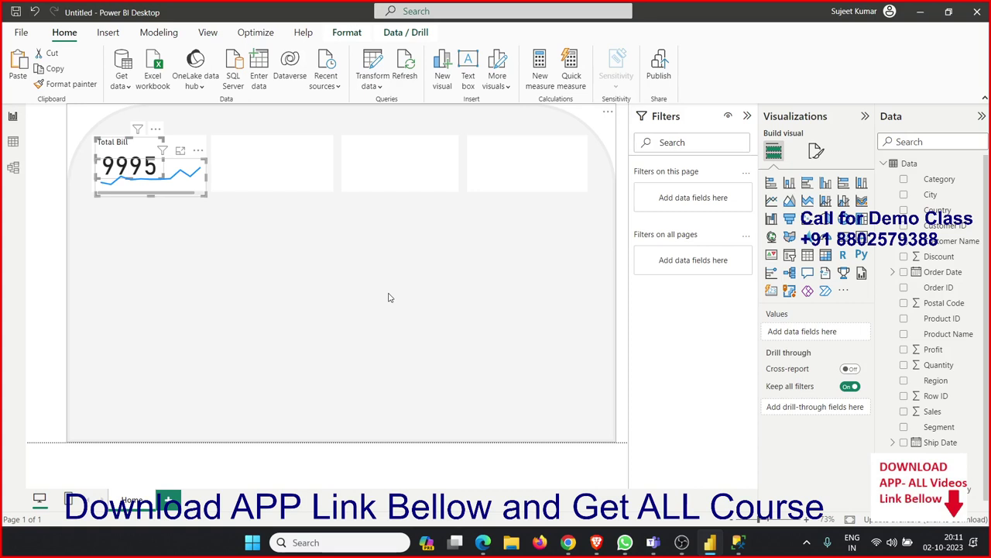
- Paste a copy of the Total Bill card and sparkline, and place it in the second white tile
key("ctrl+v")
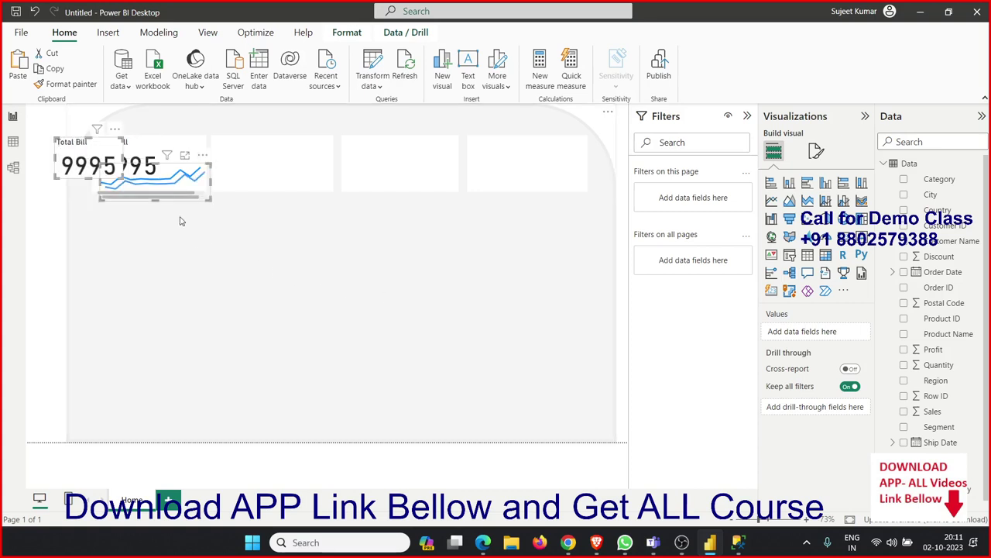
left_click_drag(67, 153, 227, 150)
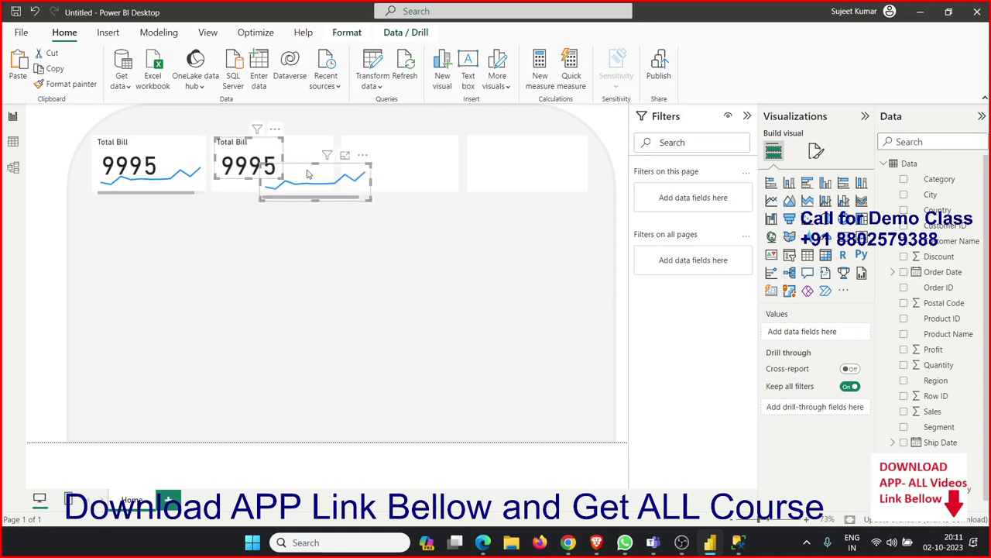
left_click_drag(308, 168, 311, 171)
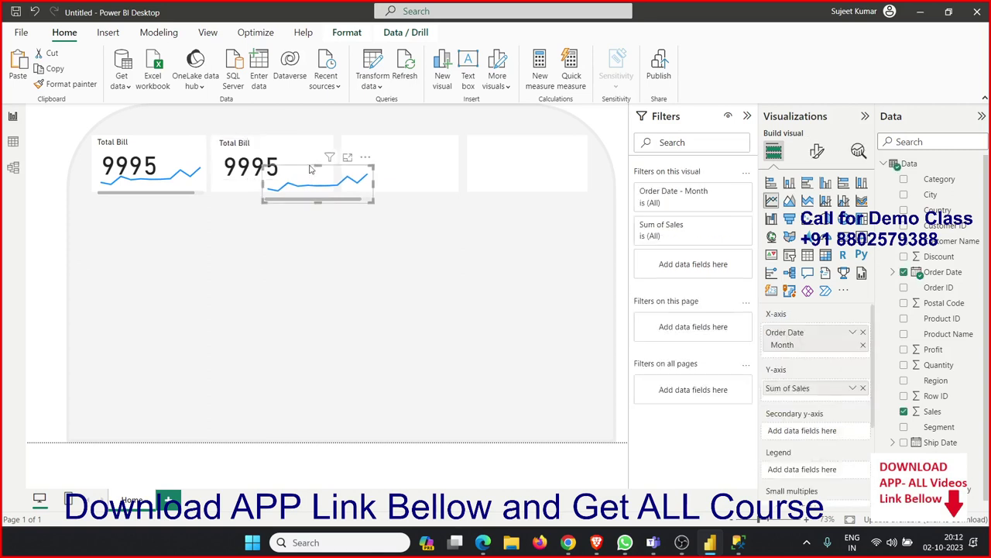
mouse_move(309, 169)
left_mouse_down()
mouse_move(264, 170)
mouse_move(326, 164)
left_mouse_up()
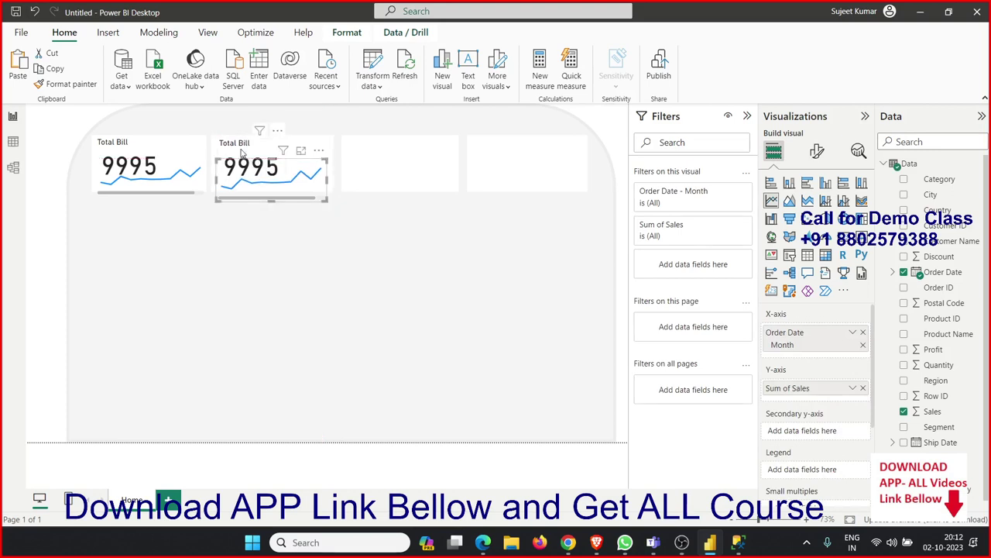
key("Escape")
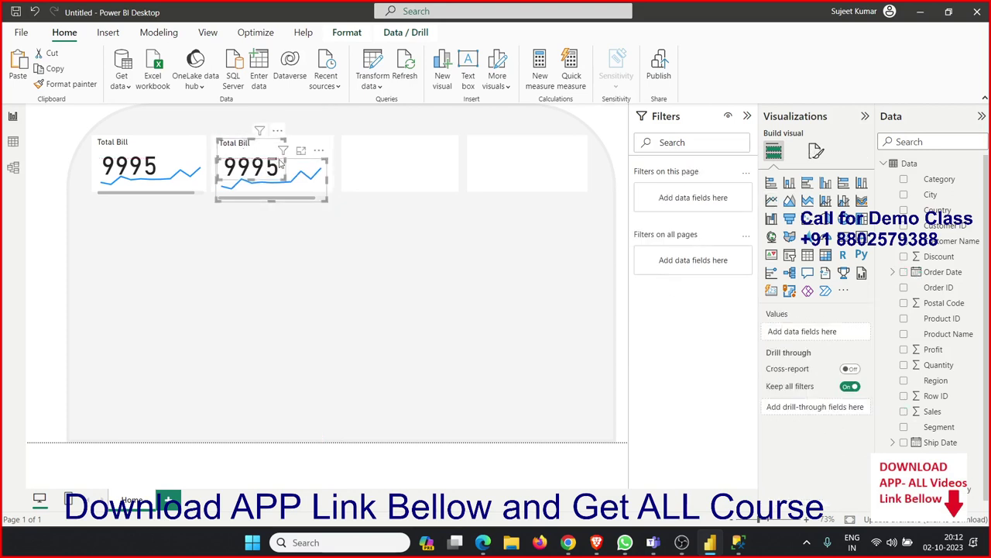
- Line up the copied card, then duplicate it into the third and fourth slots
left_click_drag(281, 162, 379, 149)
left_click_drag(382, 148, 388, 152)
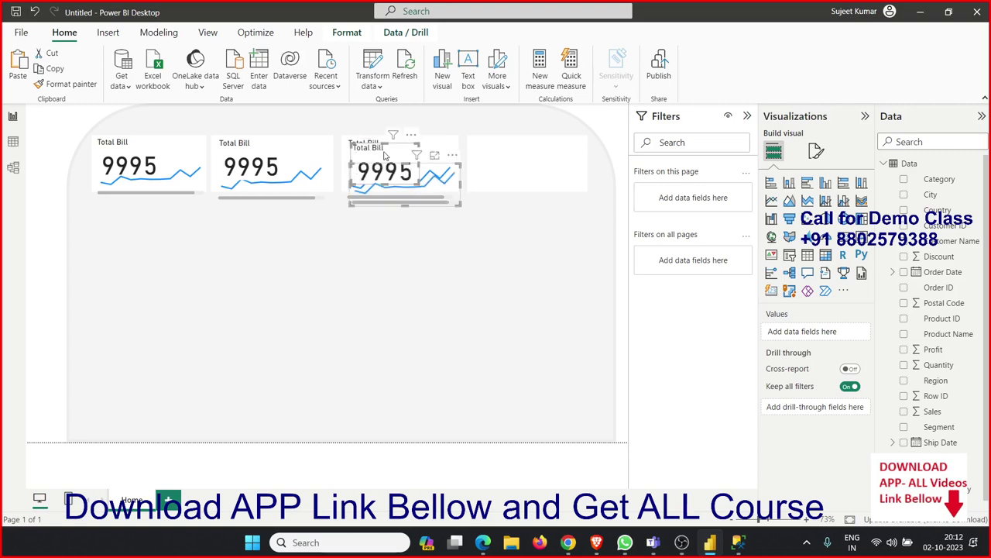
mouse_move(386, 152)
left_mouse_down()
mouse_move(494, 157)
mouse_move(503, 145)
left_mouse_up()
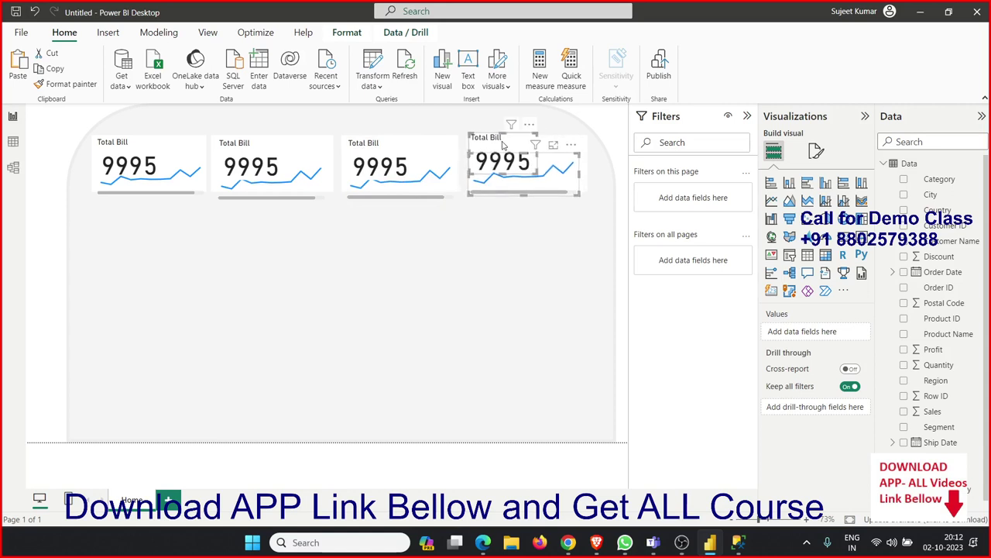
- Replace Count of Order ID with Sum of Sales in the second card's Fields well
left_click(434, 299)
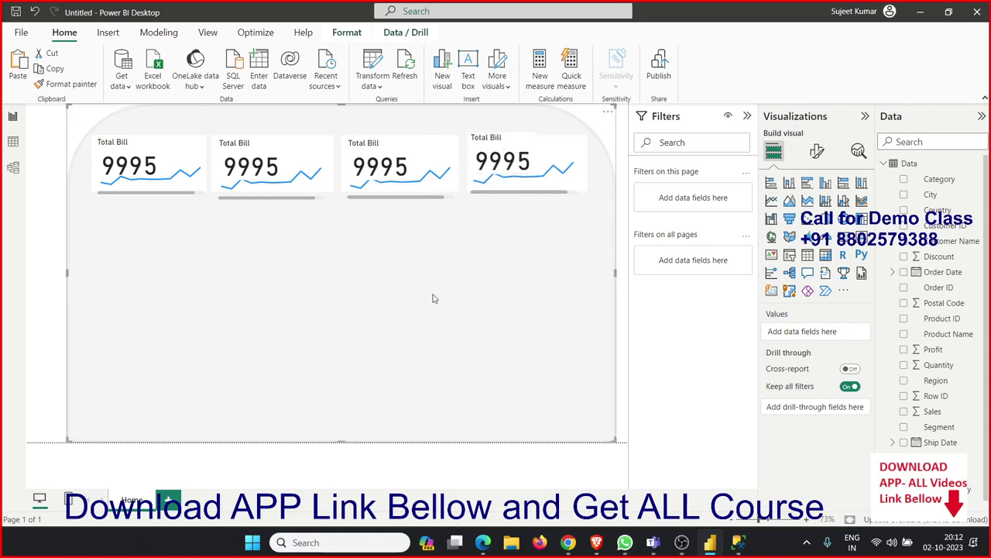
left_click(248, 157)
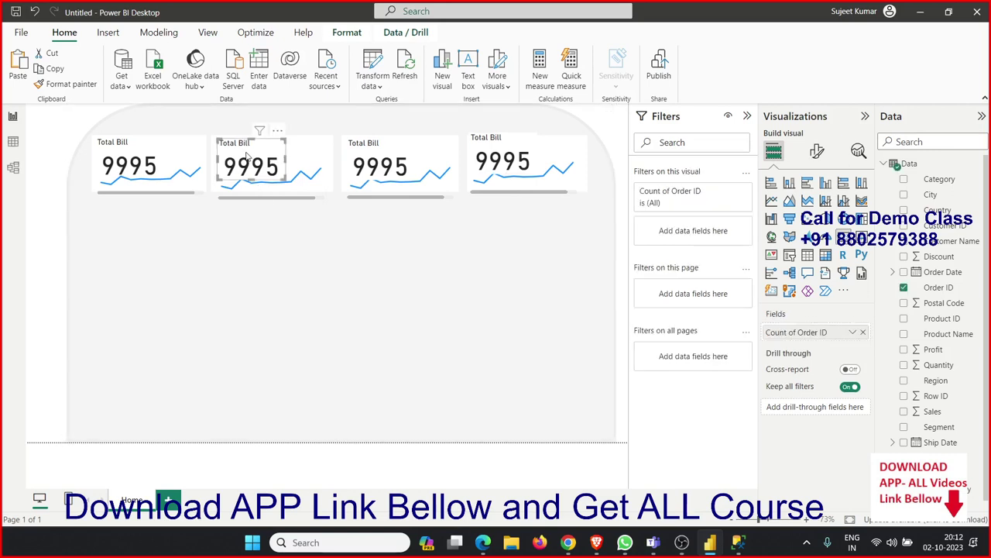
left_click(862, 333)
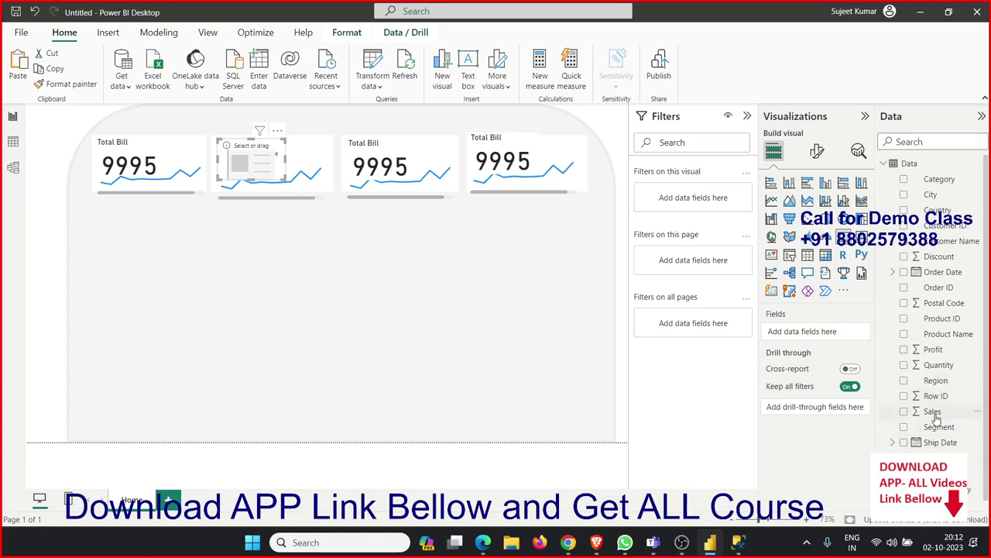
left_click_drag(936, 419, 821, 408)
left_click_drag(932, 411, 818, 338)
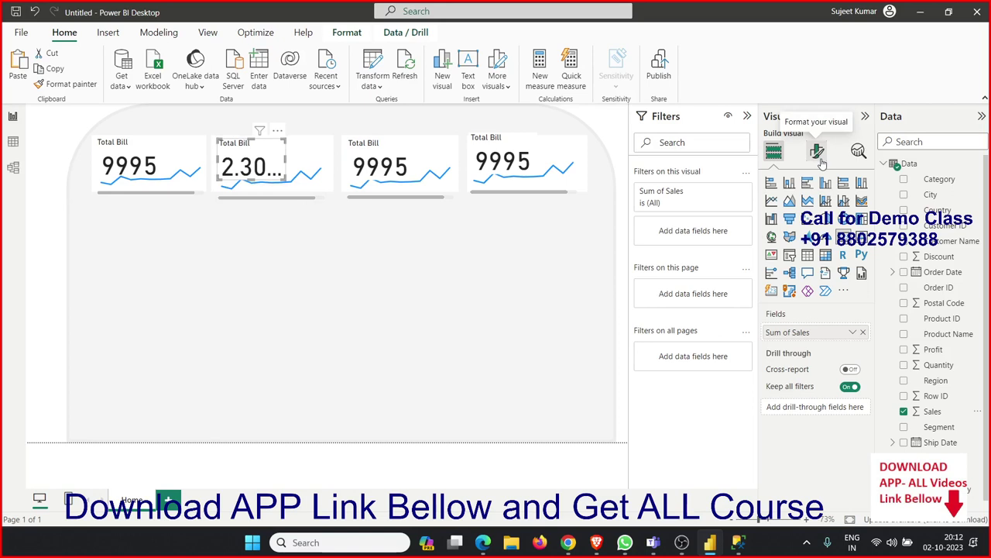
- Change the second card's title text to 'Total Rev'
left_click(818, 155)
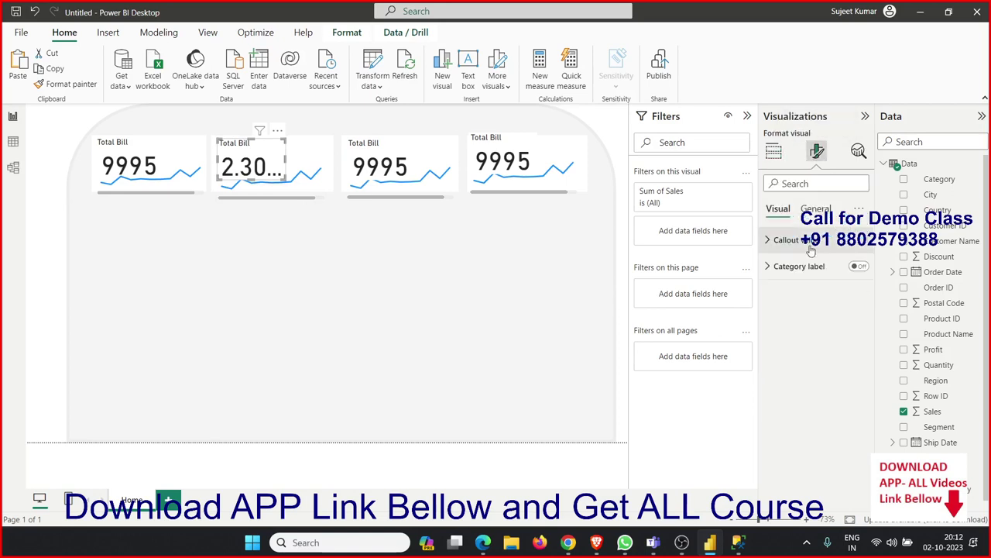
left_click(815, 210)
left_click(779, 266)
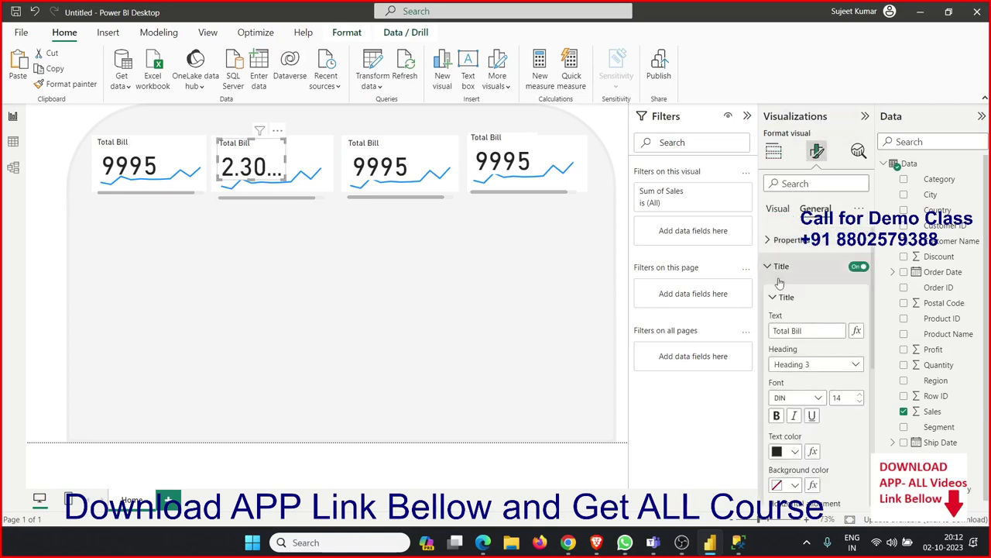
left_click(810, 333)
type("Rev")
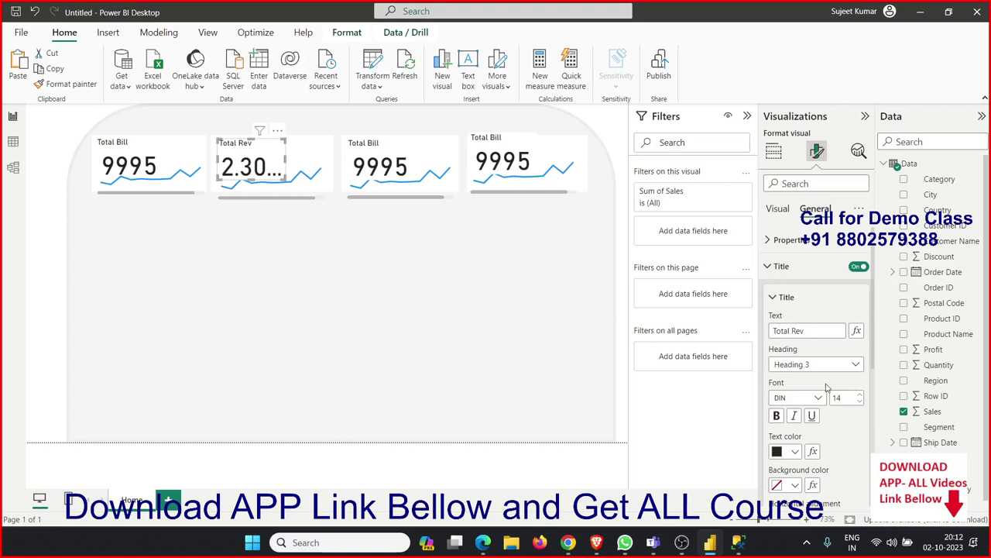
left_click(774, 298)
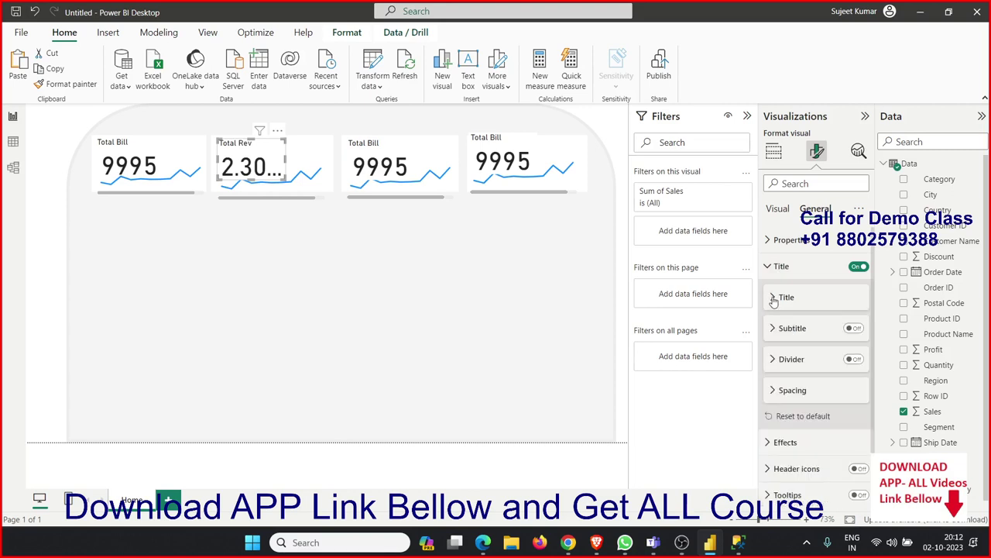
- Show the callout value in Millions with 0 decimal places, adjusting the card width to fit
left_click(778, 209)
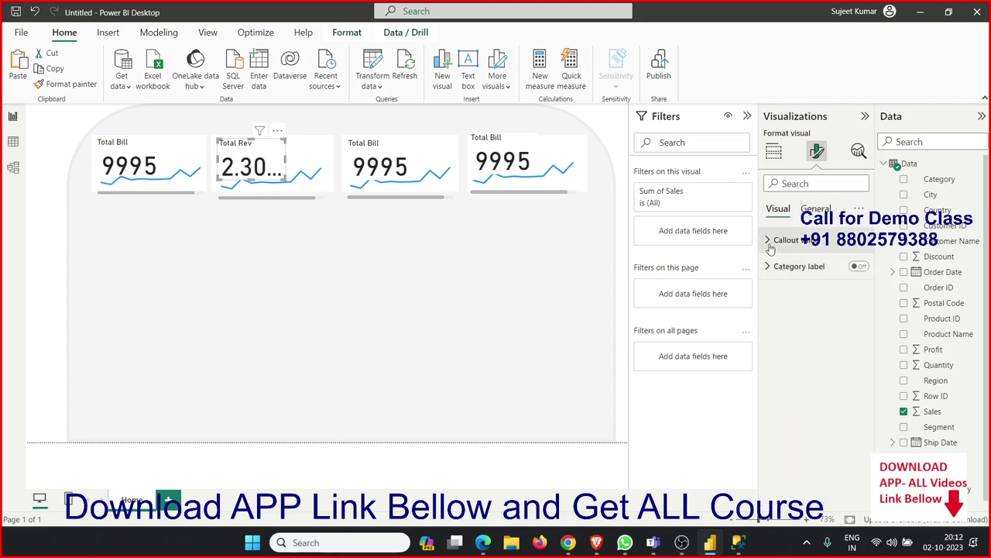
left_click(770, 245)
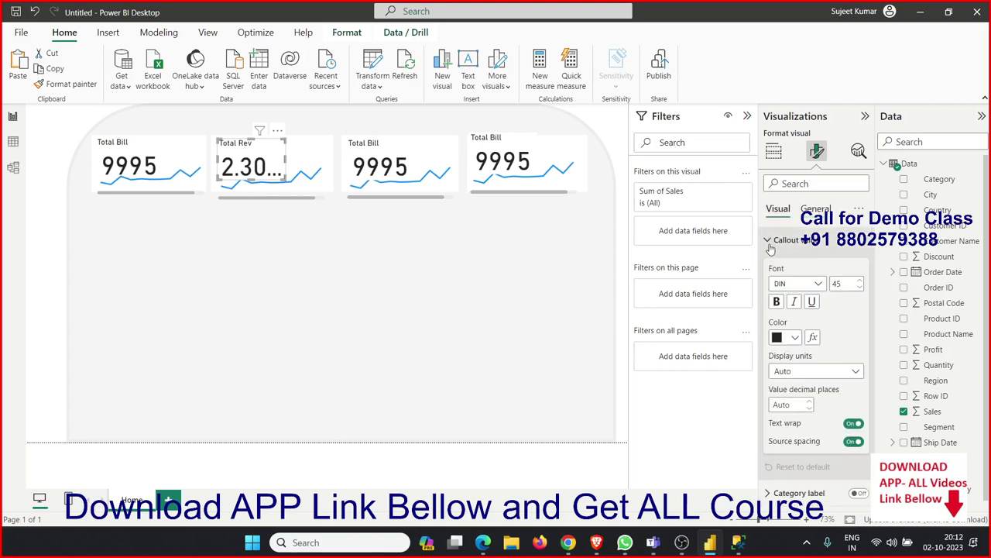
left_click(793, 375)
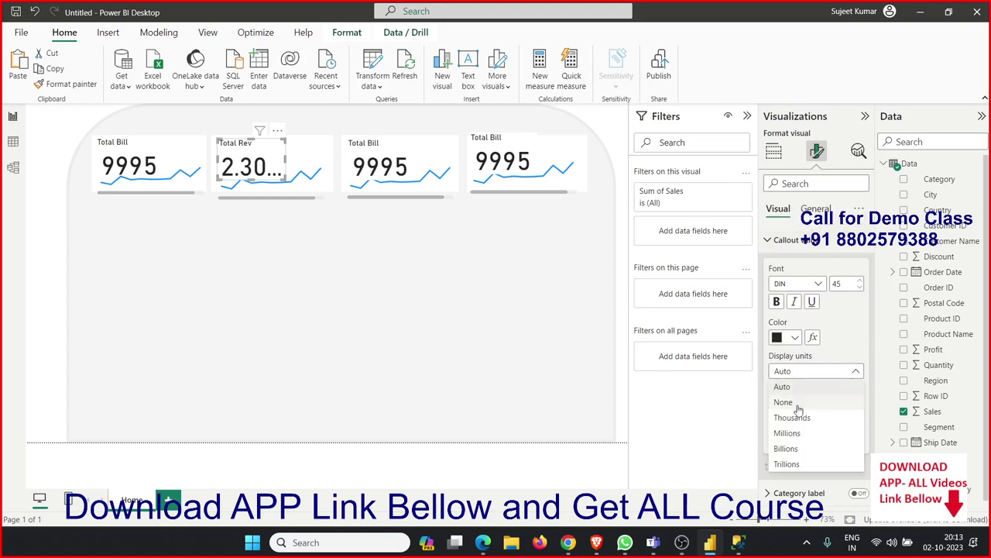
left_click(787, 433)
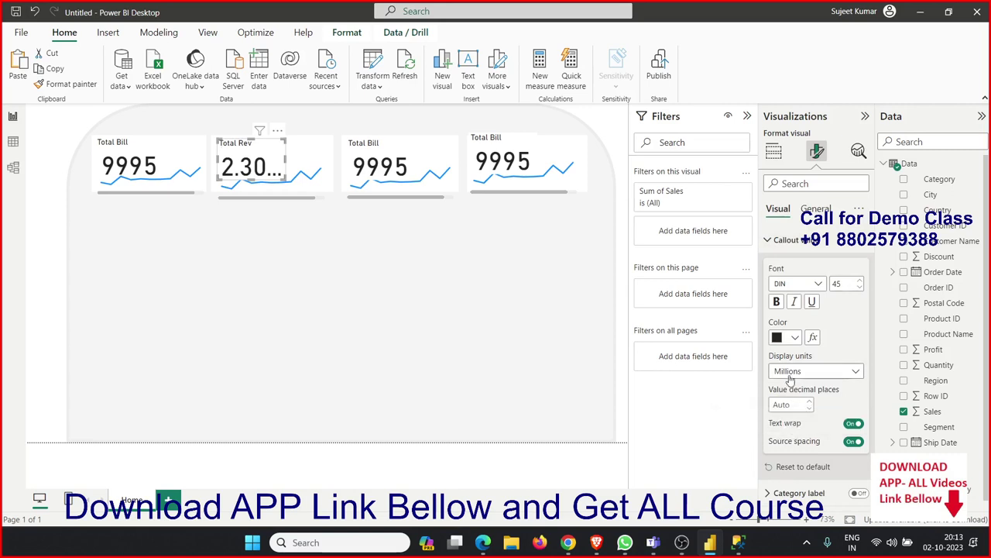
left_click_drag(286, 158, 300, 158)
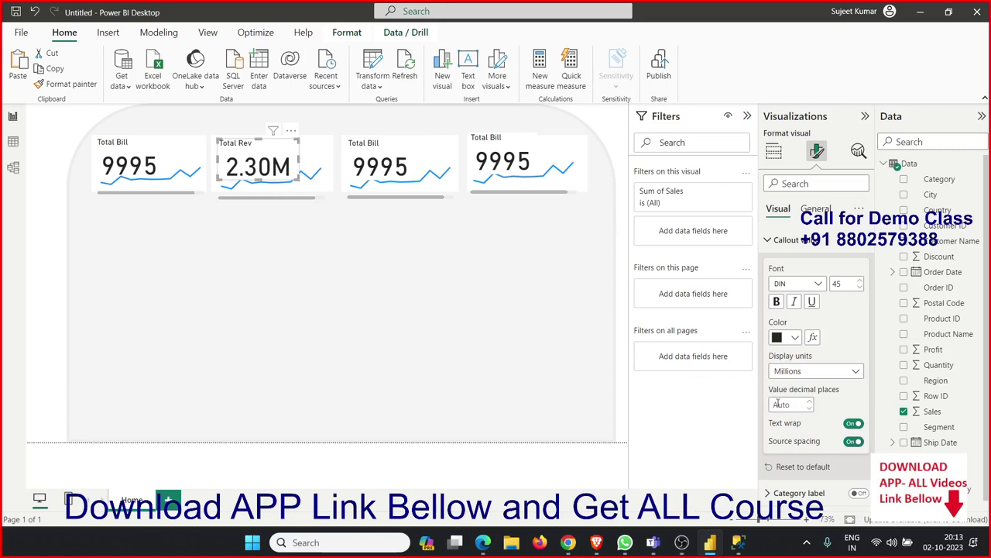
type("0")
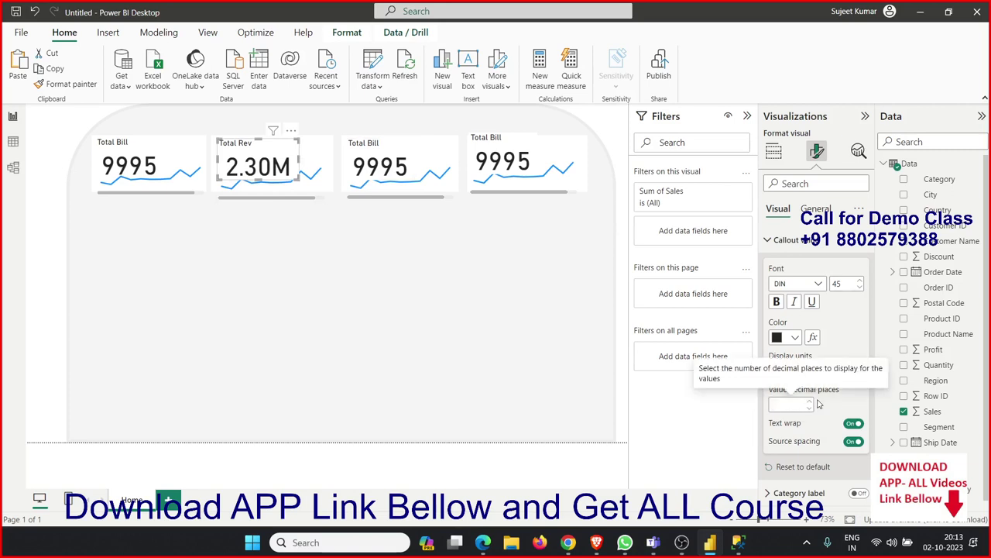
left_click_drag(299, 166, 273, 165)
left_click(301, 178)
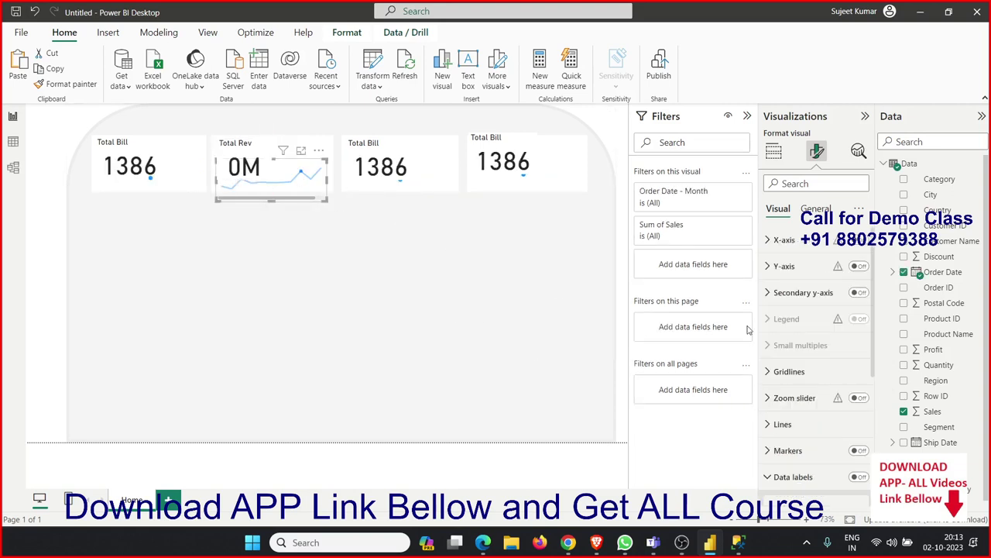
- Clear the accidental one-month cross-filter and restore Sum of Sales on the selected sparkline
left_click(301, 172)
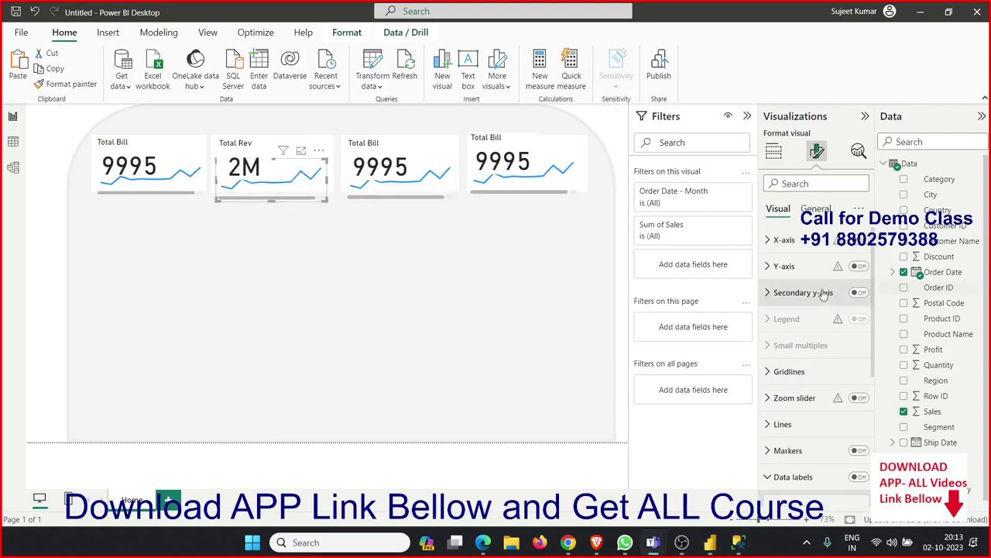
left_click(769, 155)
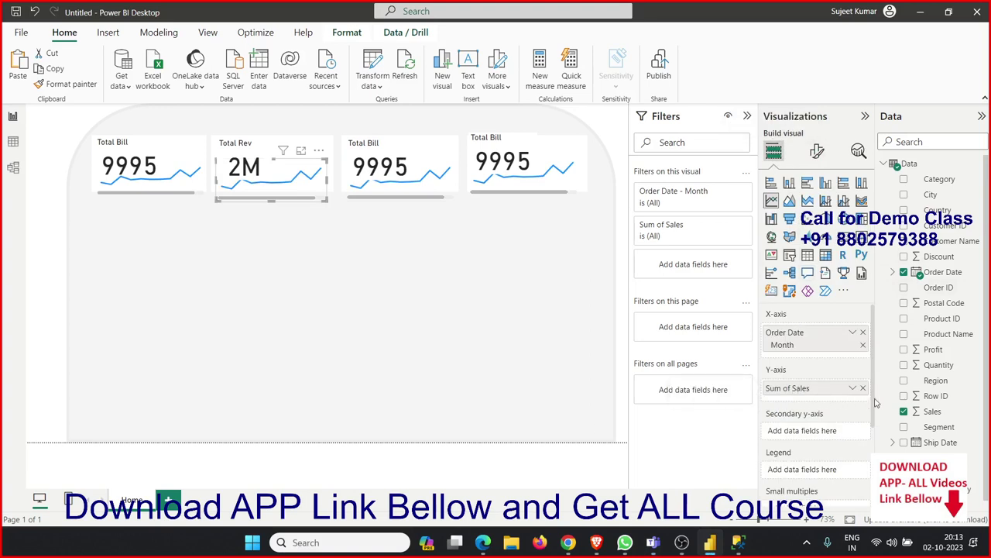
left_click(863, 390)
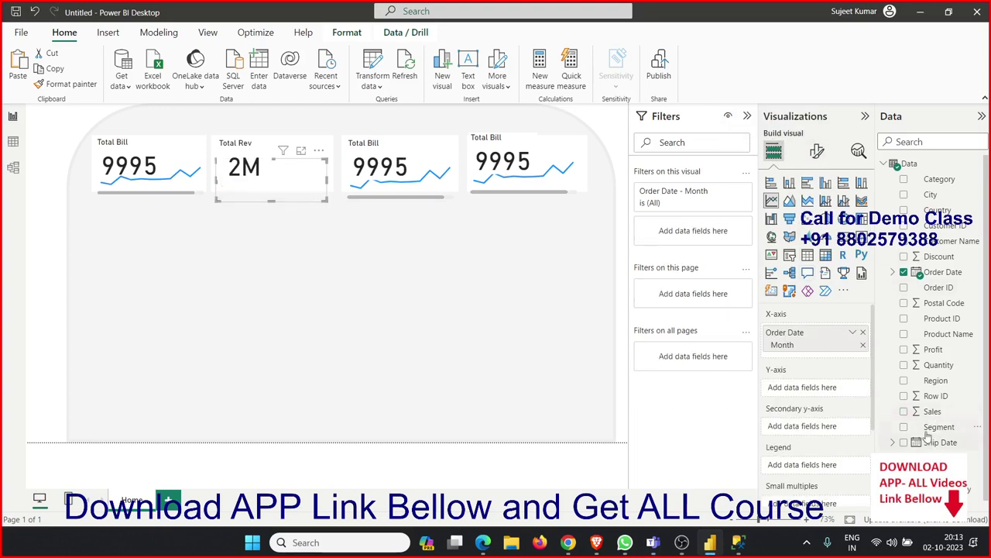
left_click_drag(926, 428, 910, 430)
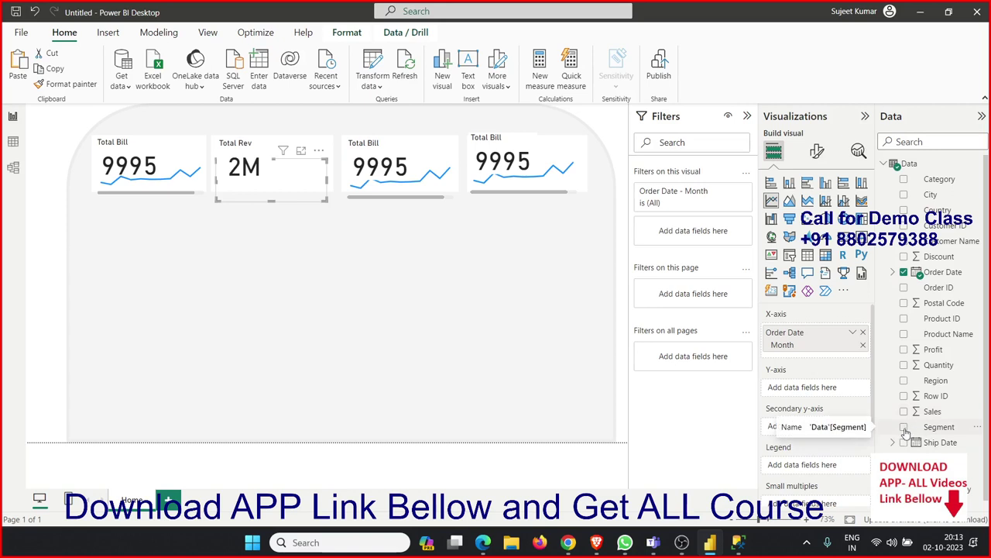
left_click(904, 411)
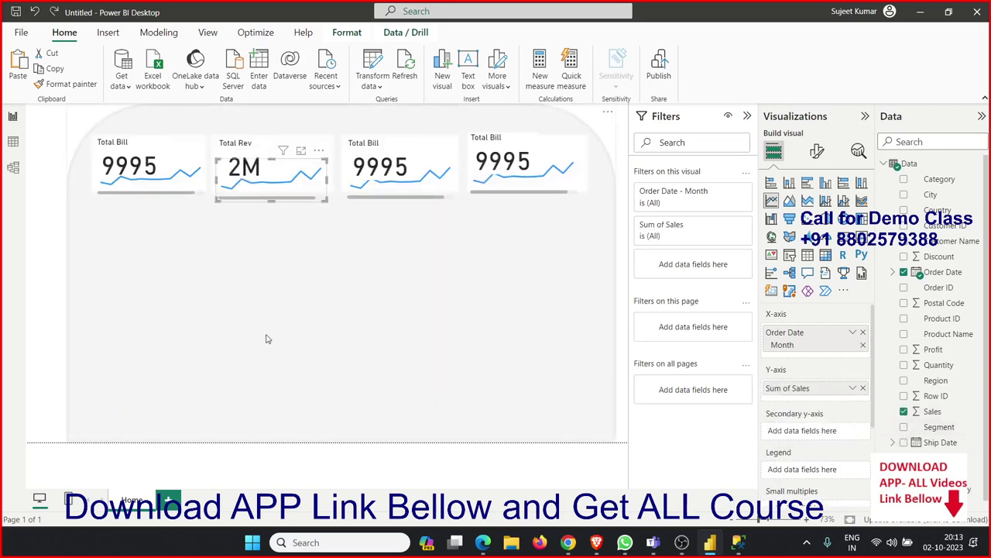
- Plot Count of Order ID in the Total Bill sparkline and re-add Sum of Sales to Total Rev's
left_click(175, 186)
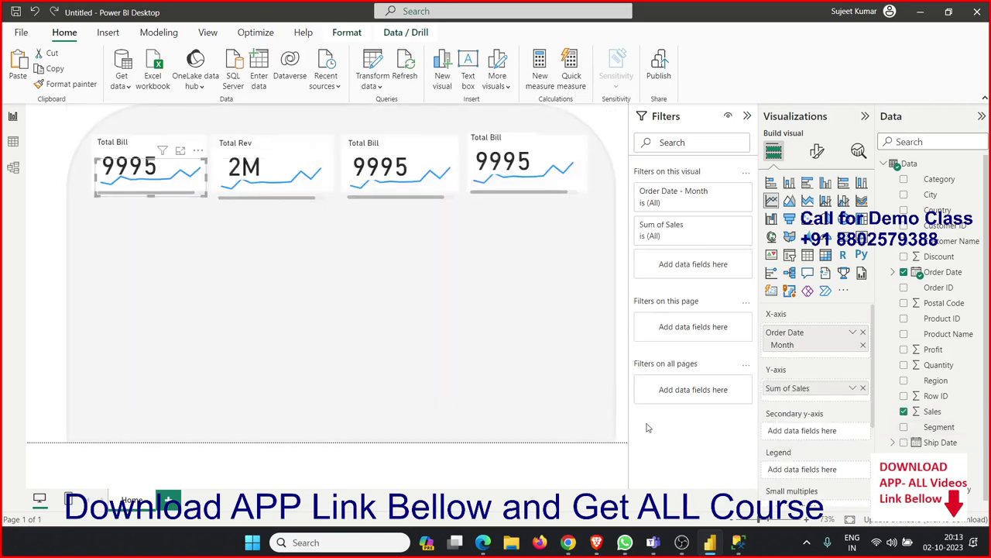
left_click(862, 387)
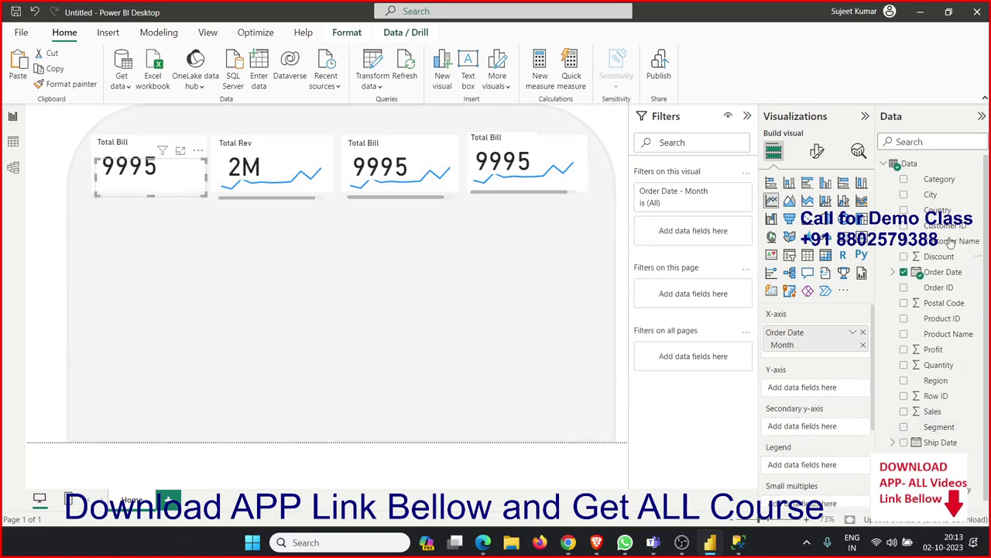
mouse_move(944, 241)
mouse_move(939, 288)
left_mouse_down()
mouse_move(869, 418)
mouse_move(826, 390)
left_mouse_up()
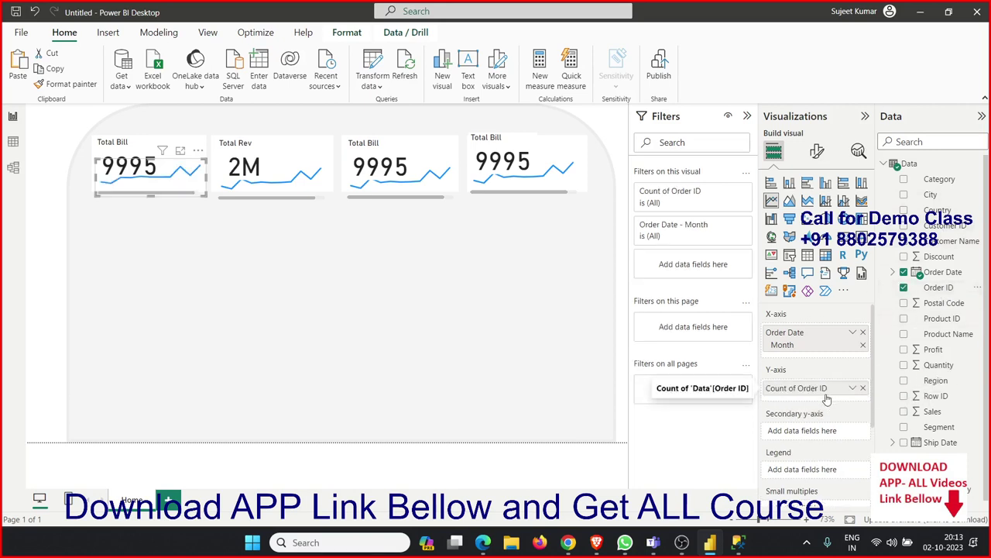
left_click(294, 192)
left_click(861, 389)
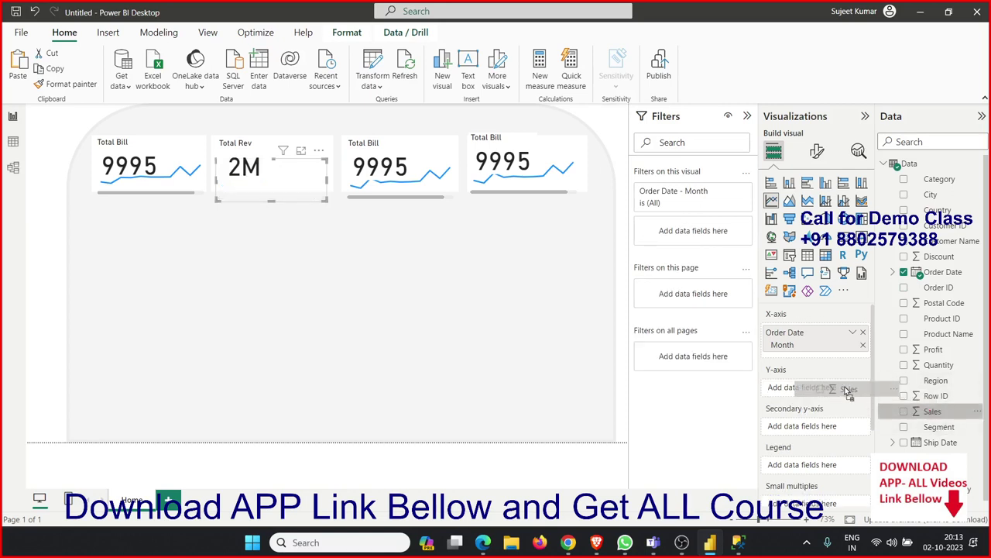
left_click_drag(932, 412, 823, 392)
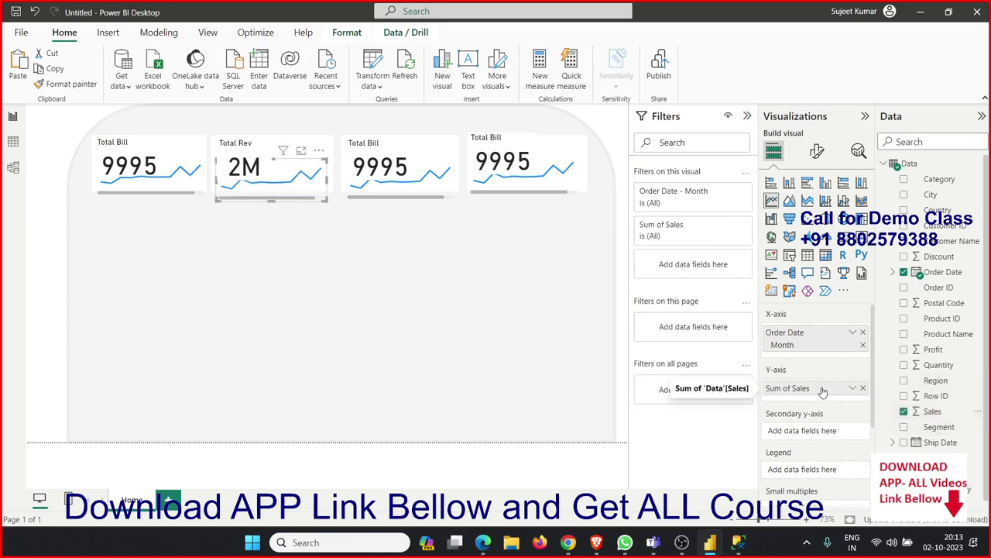
mouse_move(412, 186)
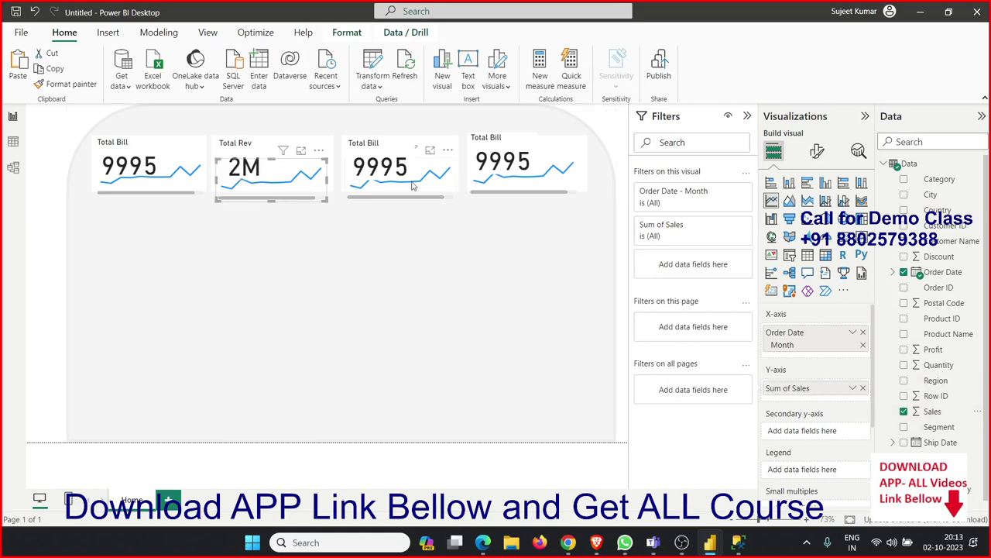
left_click(389, 172)
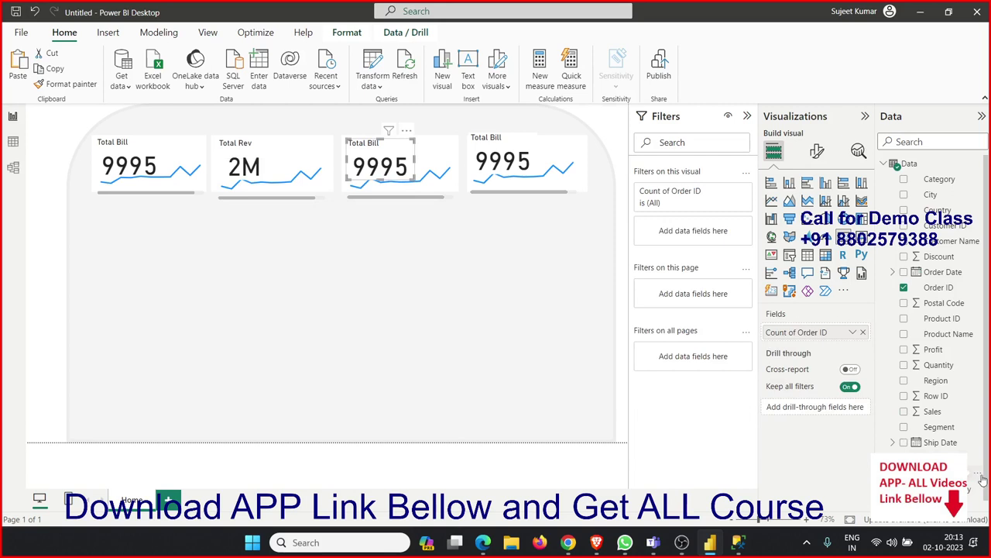
scroll(985, 504, "down", 1)
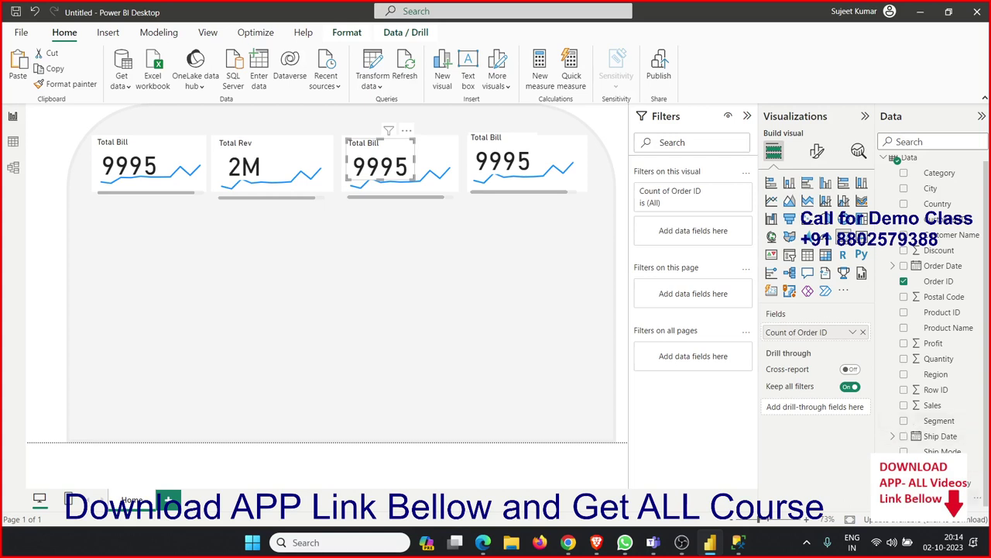
- Replace Count of Order ID with Quantity on the third card and title it Total Qty
left_click(863, 332)
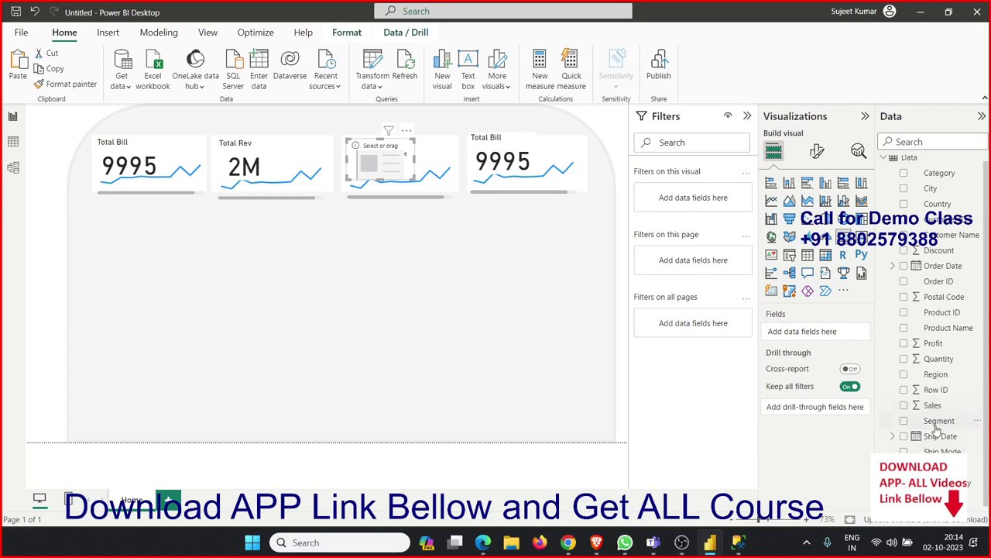
left_click_drag(937, 359, 842, 335)
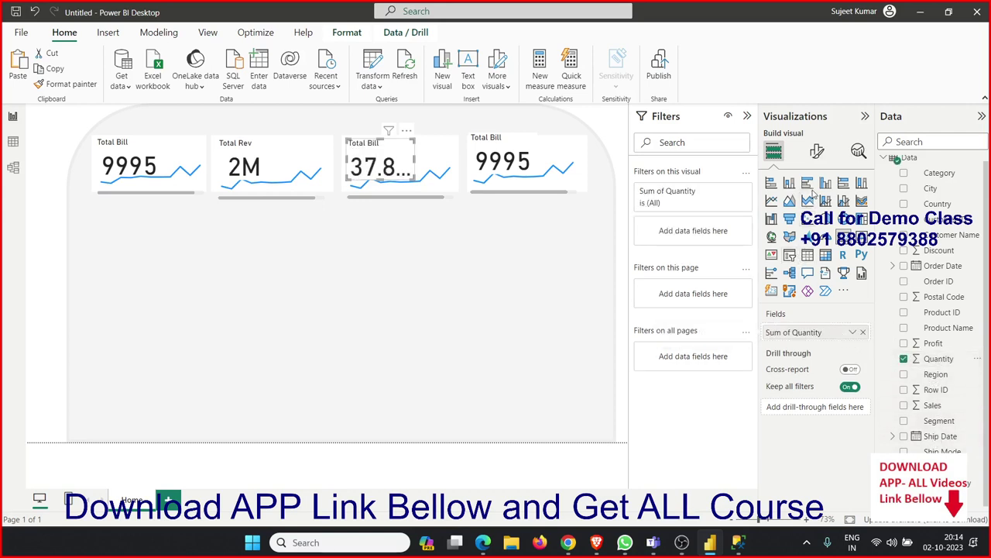
left_click(817, 152)
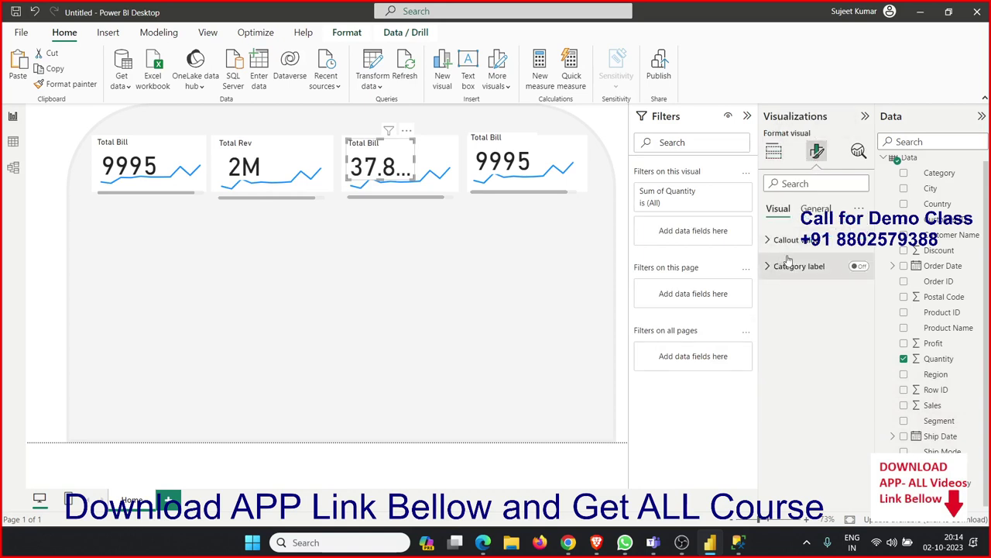
left_click(815, 208)
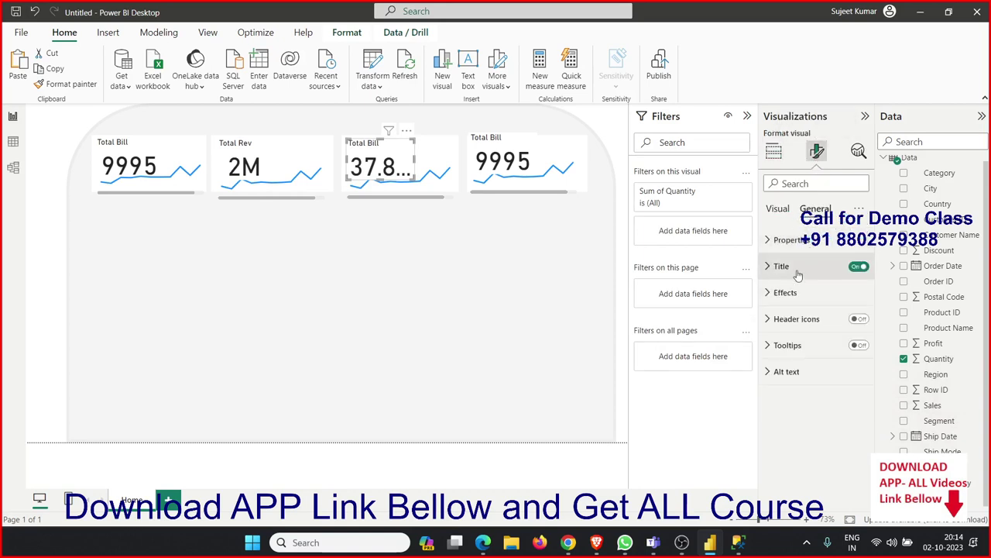
left_click(794, 267)
type("Total Qty")
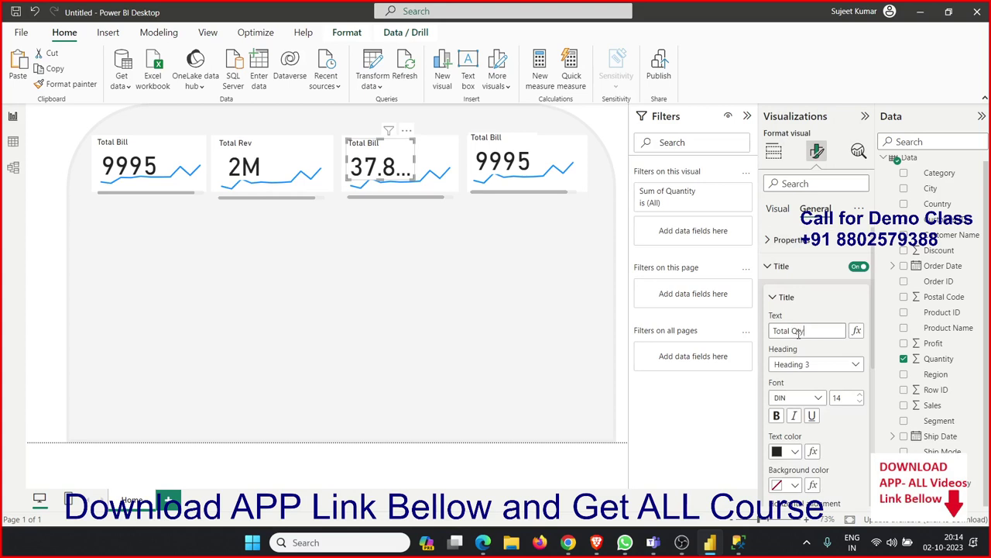
- Show the Total Qty callout value in Thousands with 0 decimal places (38K)
left_click(773, 210)
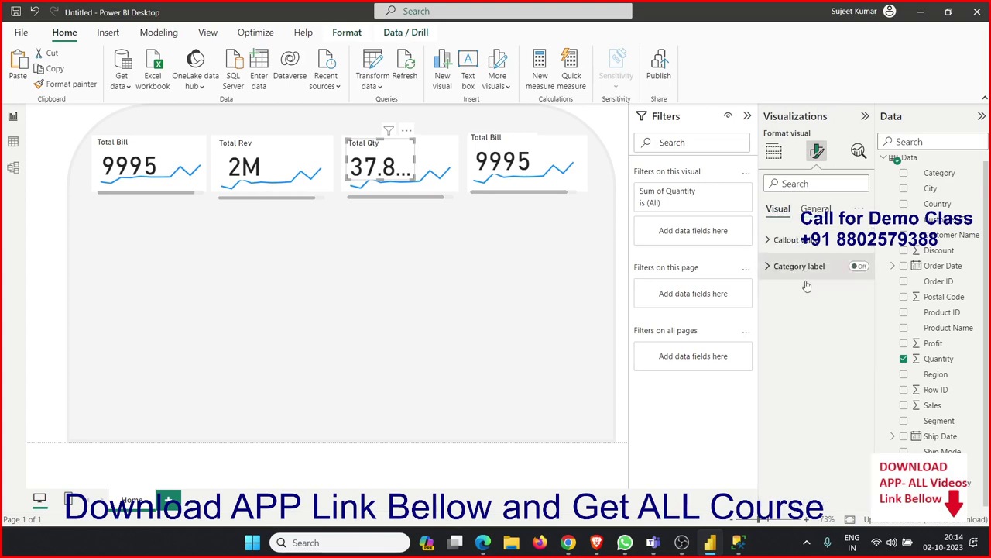
left_click(786, 240)
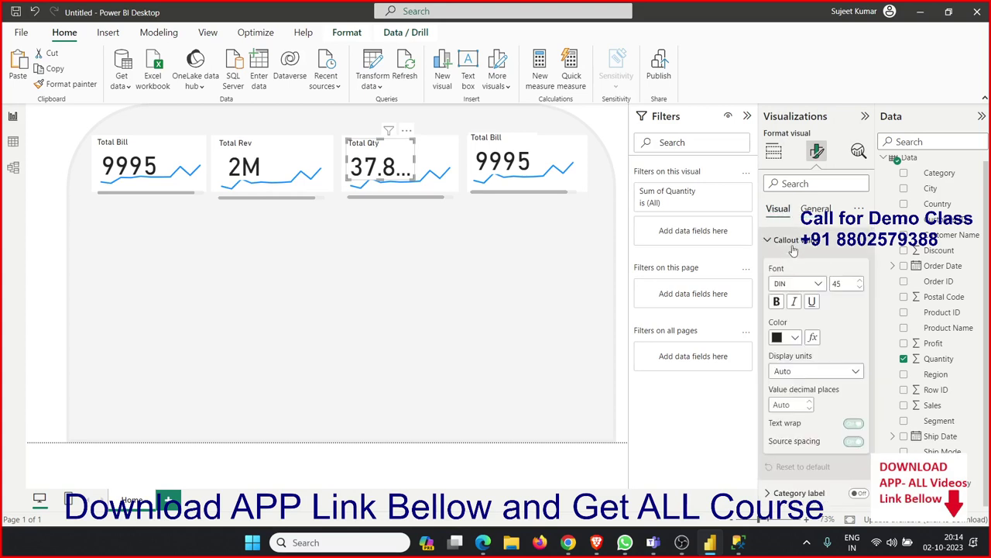
left_click(805, 375)
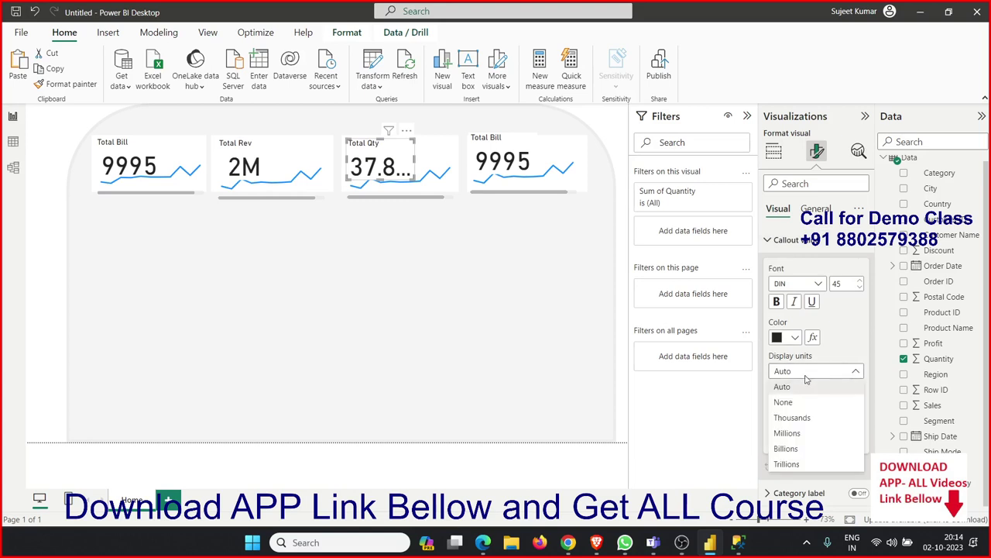
left_click(792, 418)
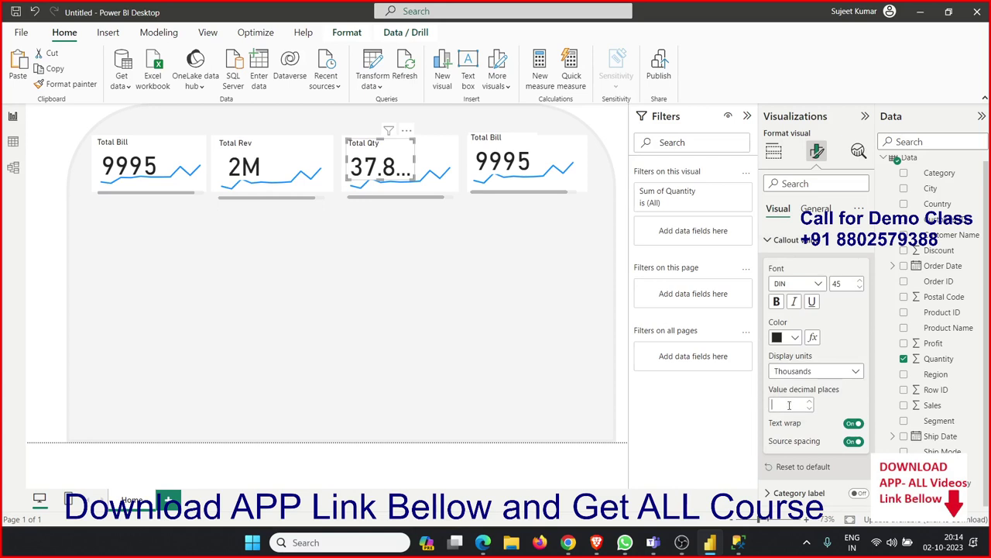
type("0")
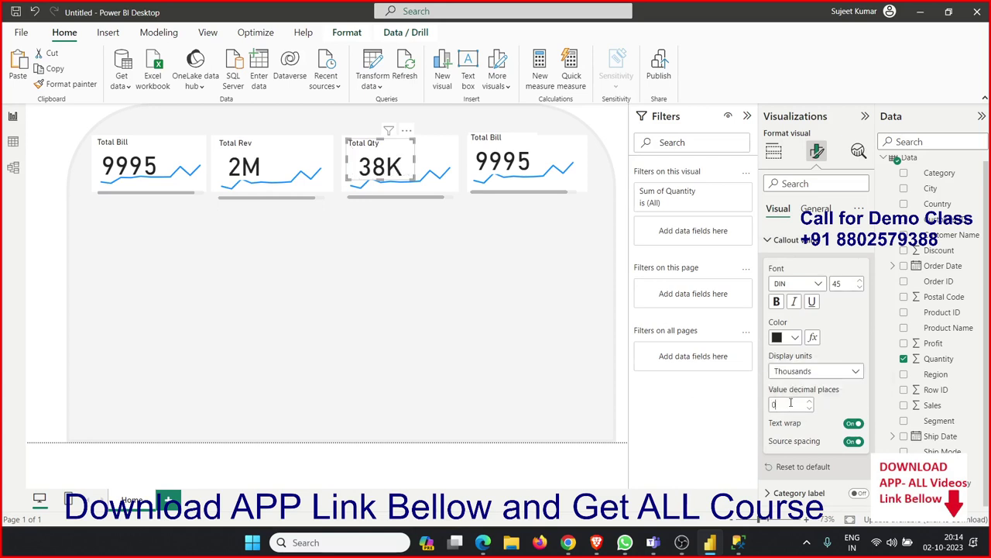
mouse_move(522, 164)
left_click(509, 191)
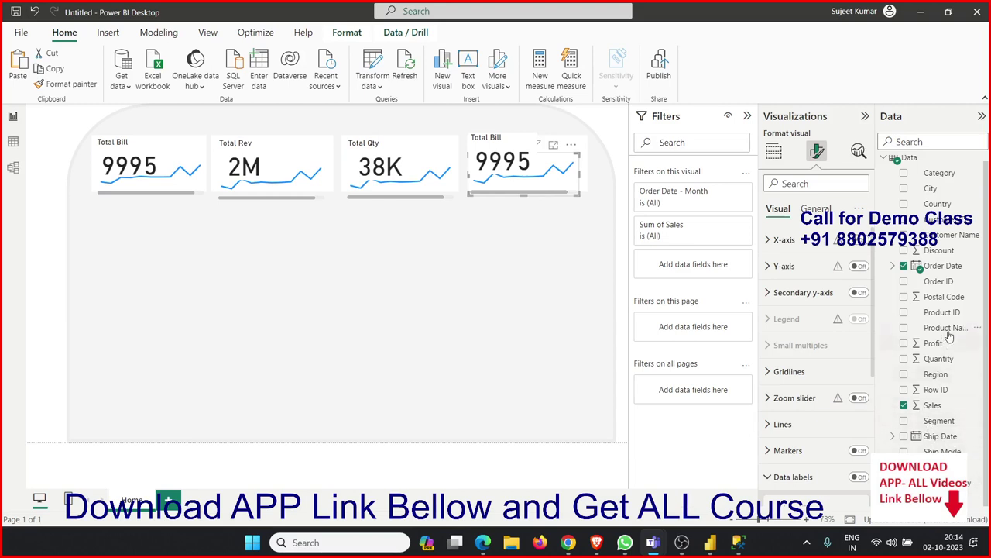
mouse_move(942, 266)
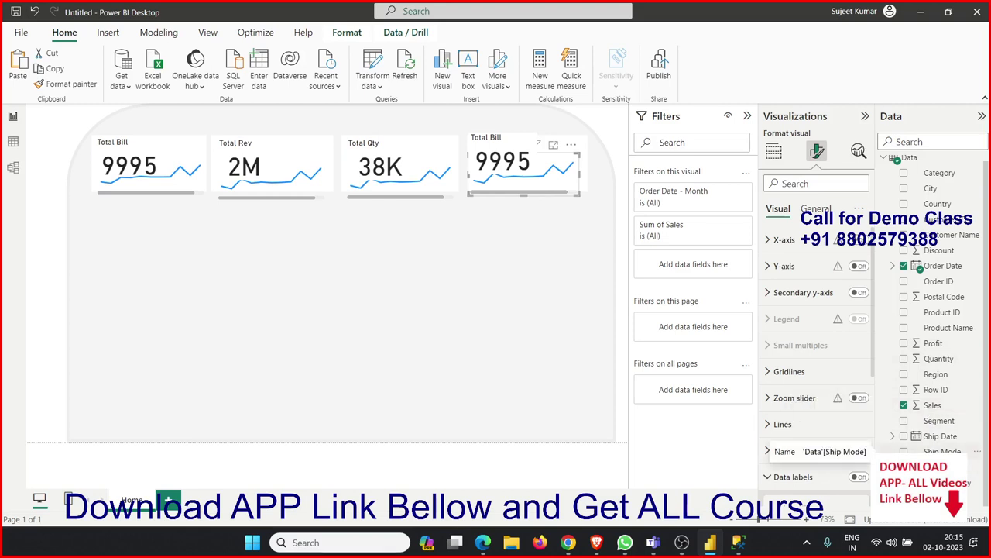
- Swap Sum of Sales for Quantity on the Y-axis of the Total Qty trend line
left_click(773, 151)
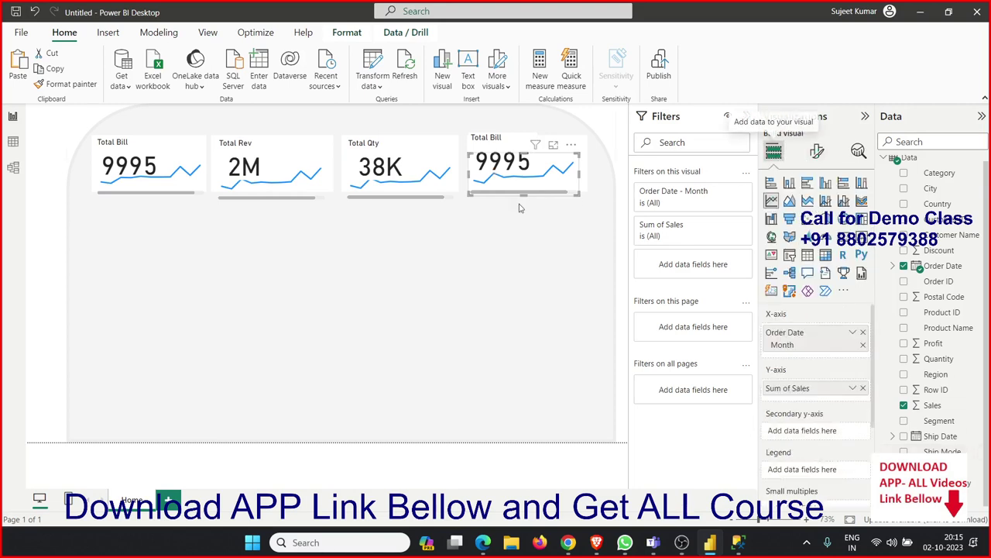
mouse_move(399, 168)
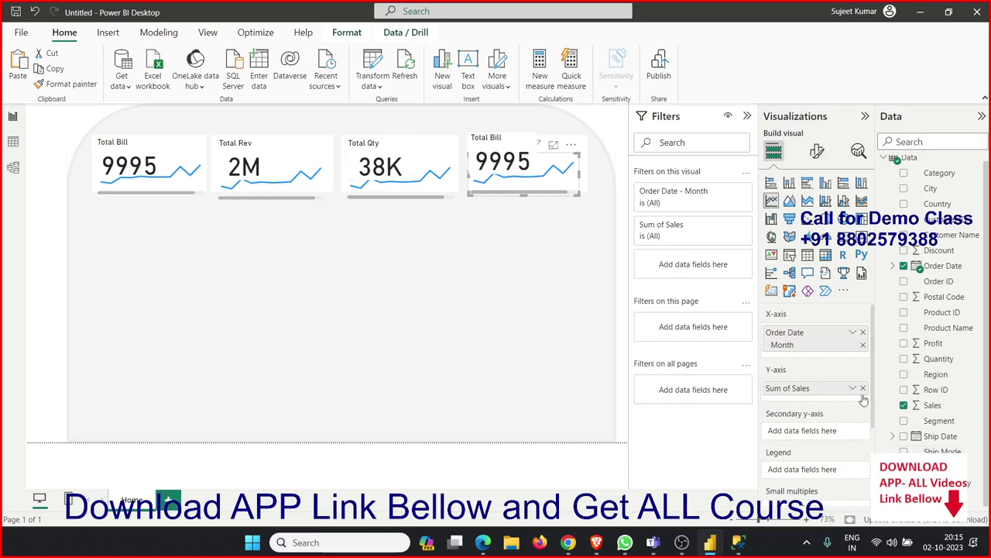
left_click(434, 192)
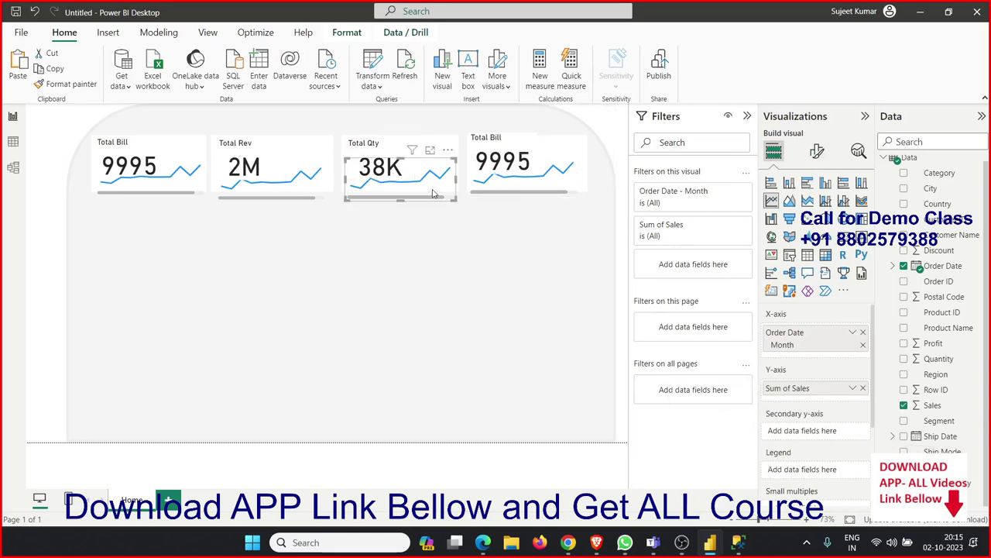
left_click(863, 388)
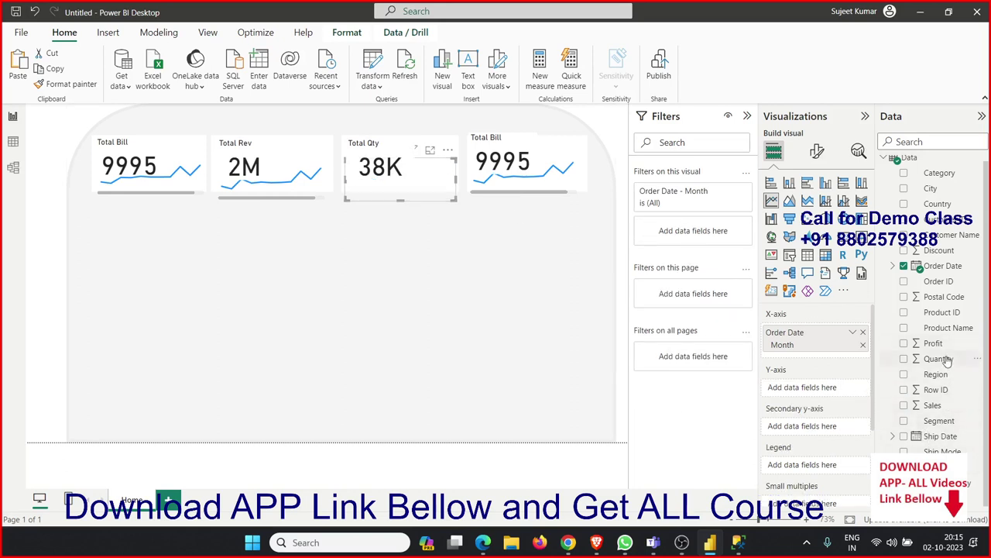
left_click_drag(940, 358, 840, 390)
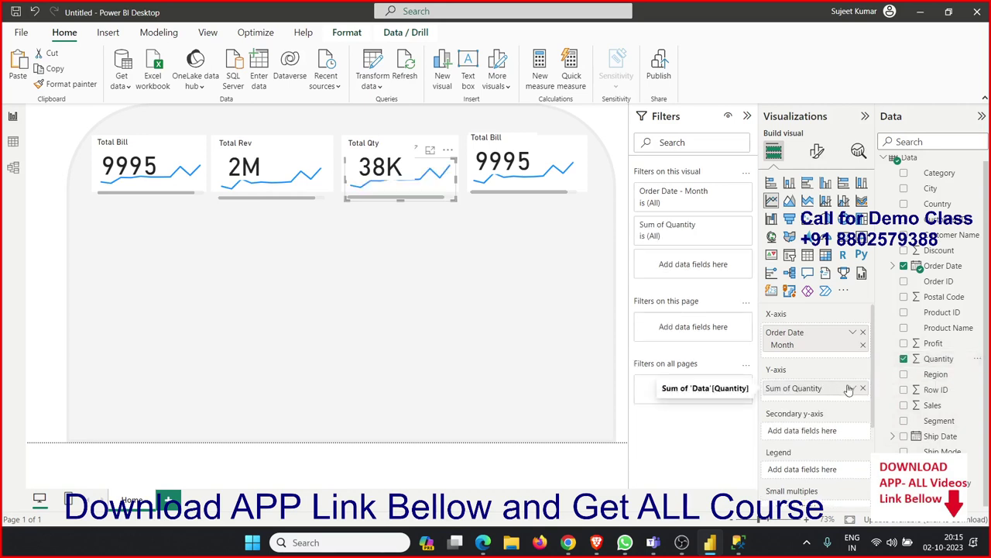
mouse_move(527, 167)
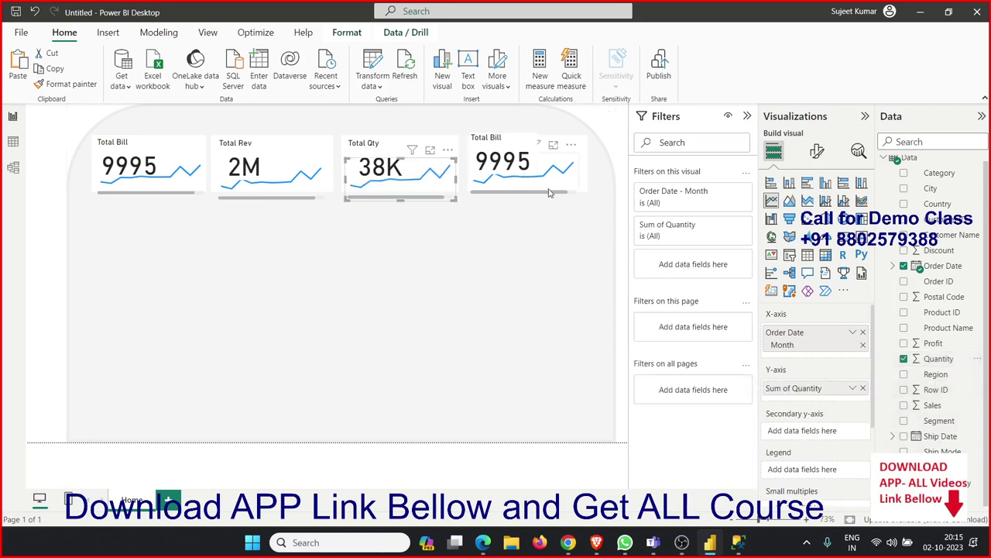
left_click(549, 193)
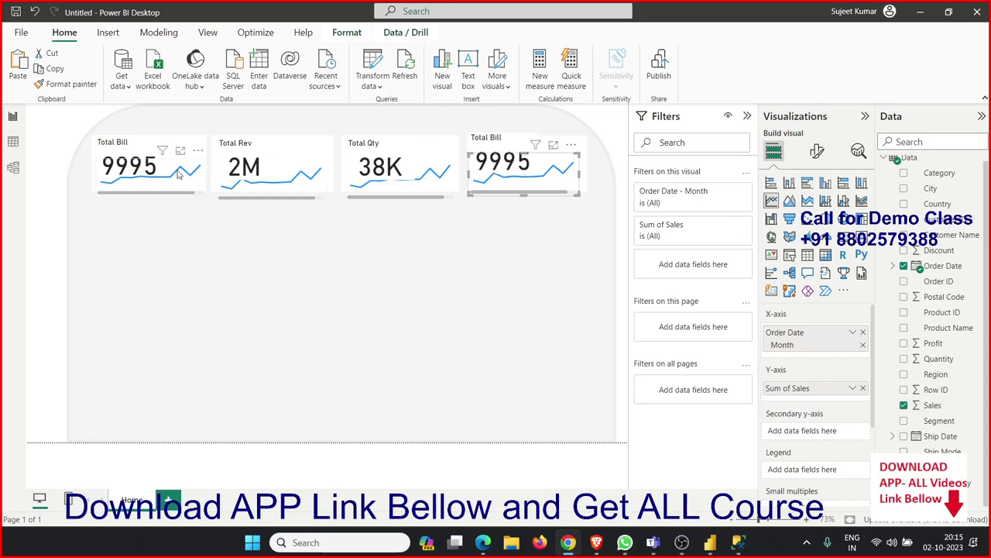
left_click(12, 149)
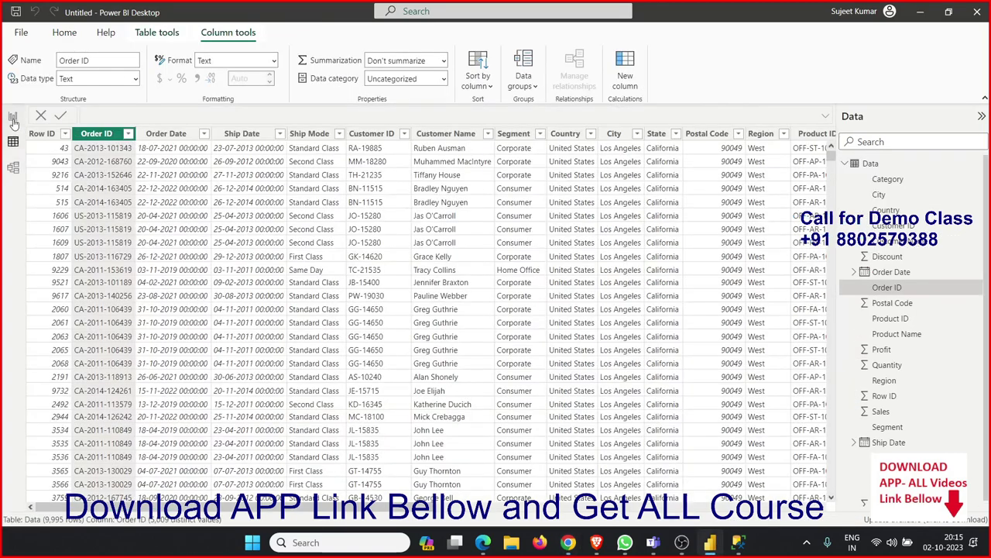
left_click(12, 116)
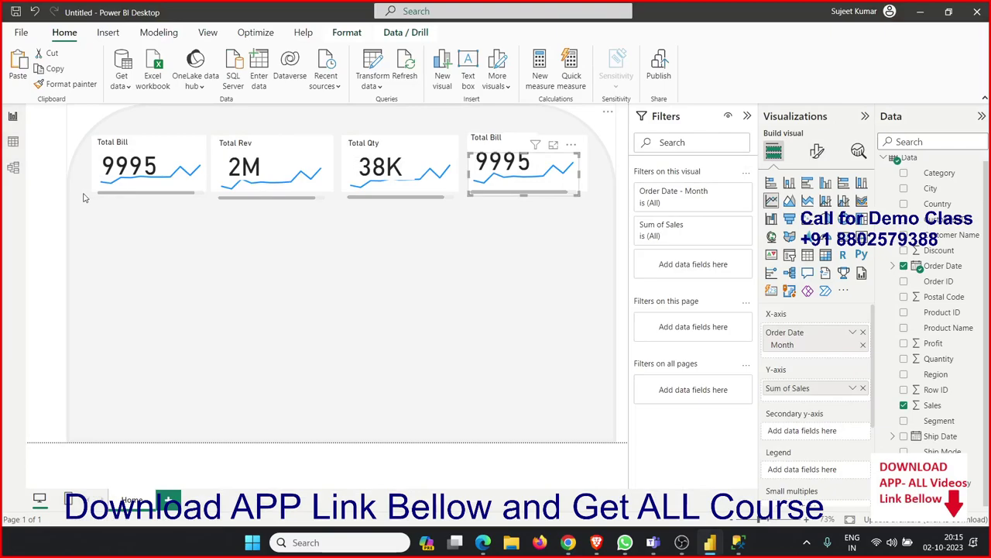
left_click(13, 142)
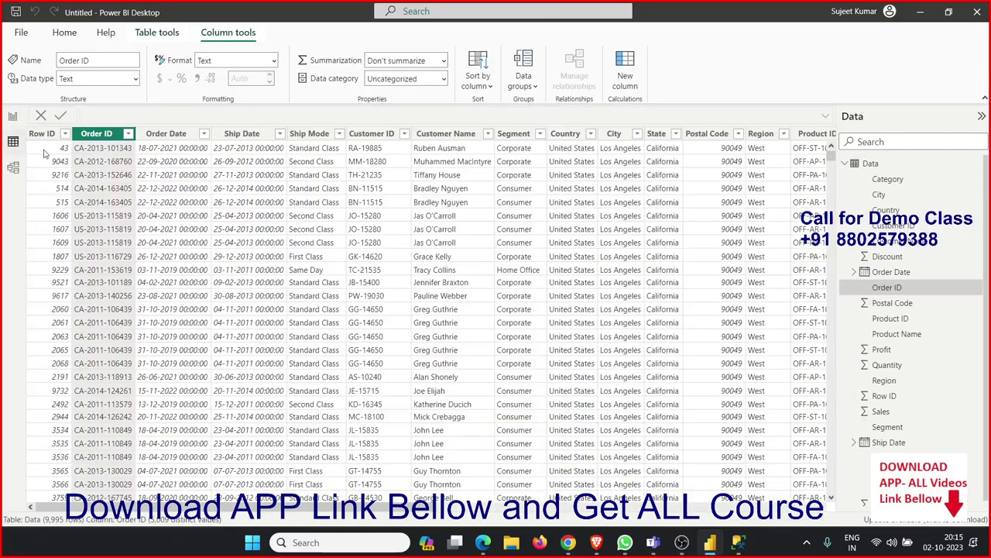
left_click_drag(155, 508, 852, 544)
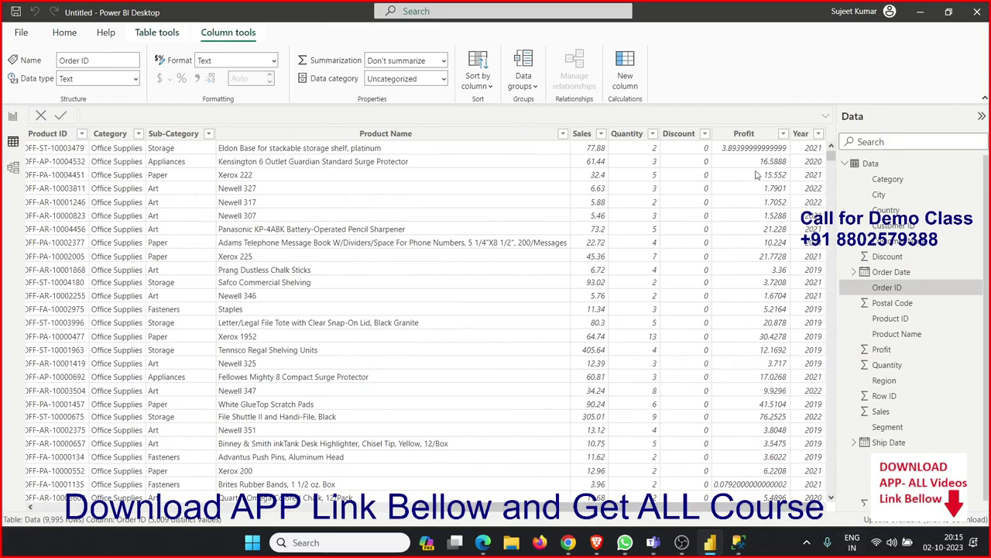
left_click(625, 85)
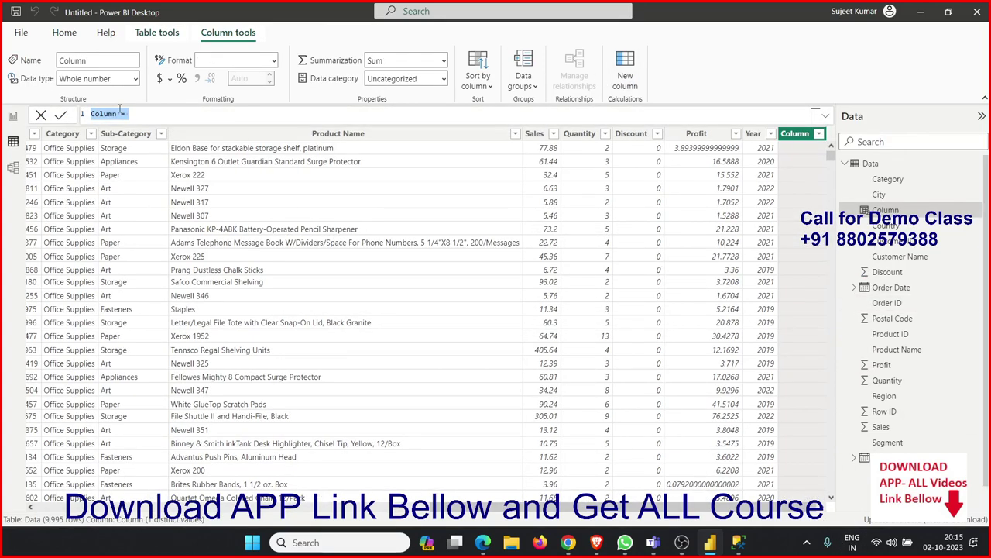
left_click(121, 114)
double_click(109, 114)
left_click(41, 114)
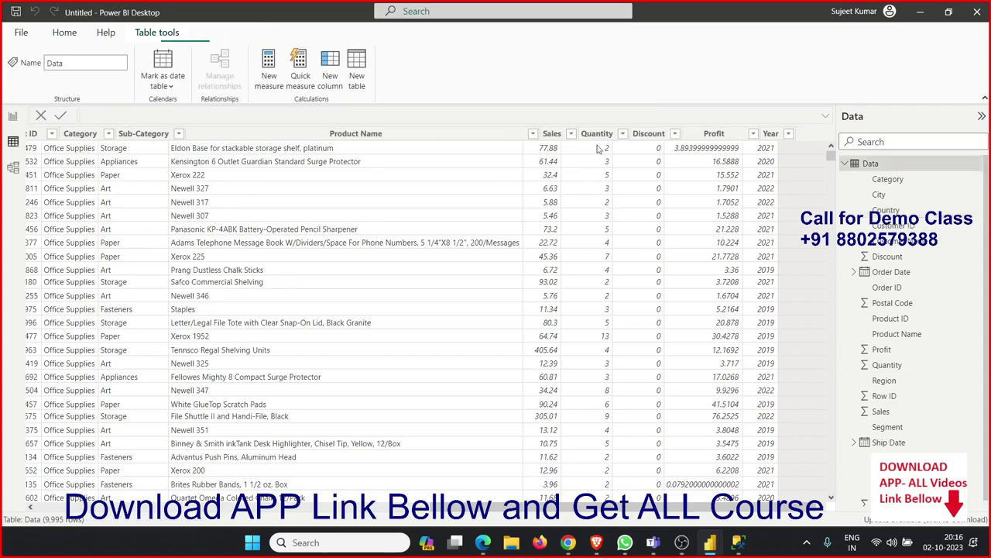
left_click(12, 115)
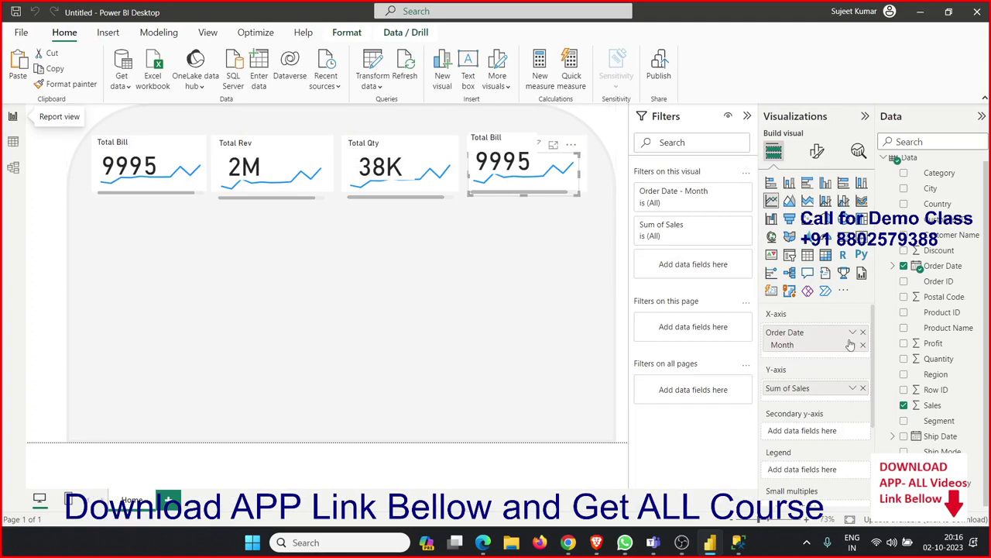
- Put Profit in place of Sales on the fourth trend line and Count of Order ID on the card
left_click(861, 391)
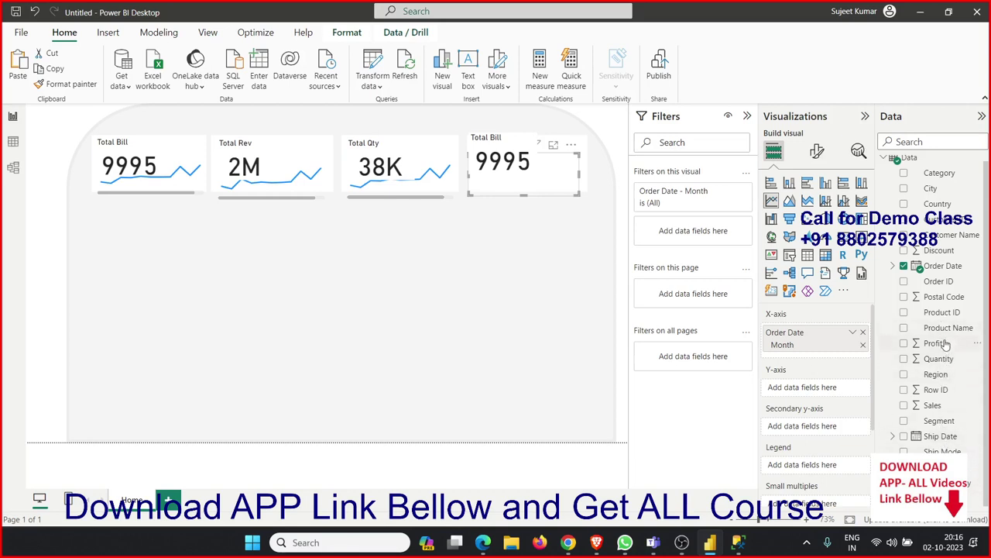
left_click_drag(936, 344, 840, 399)
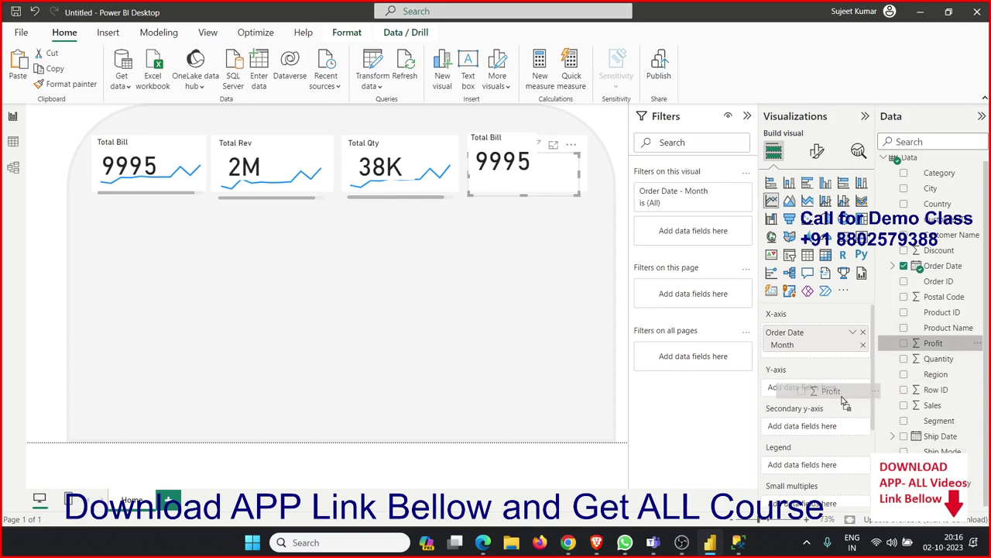
mouse_move(517, 164)
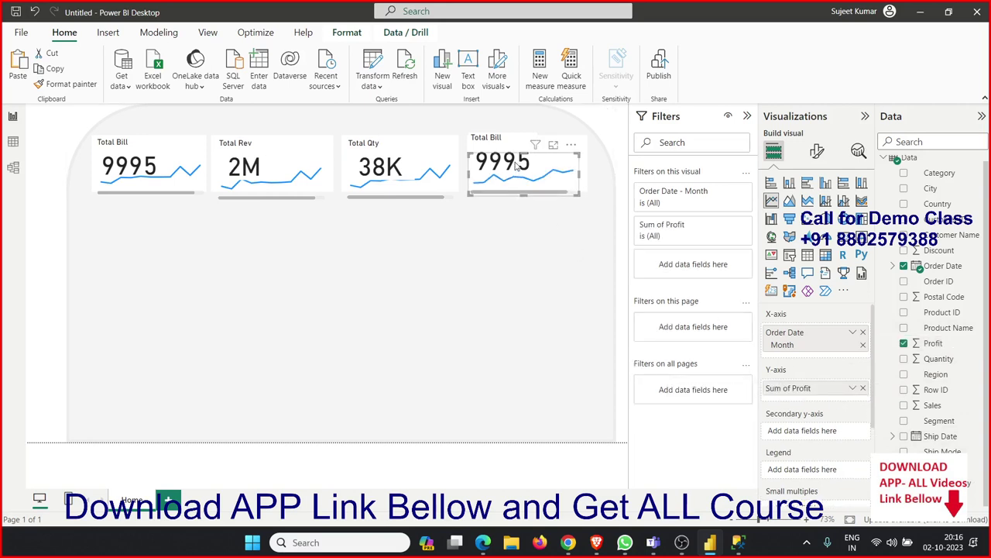
left_click(503, 150)
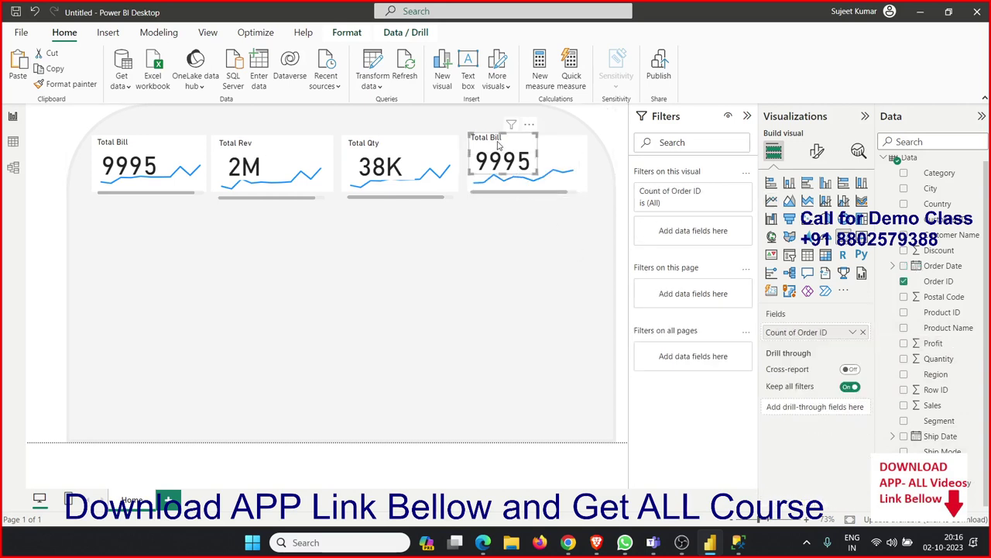
left_click(862, 333)
left_click_drag(933, 343, 826, 334)
- Title the card Total Profit, set 0 decimal places, and widen it to show 286K
left_click(817, 154)
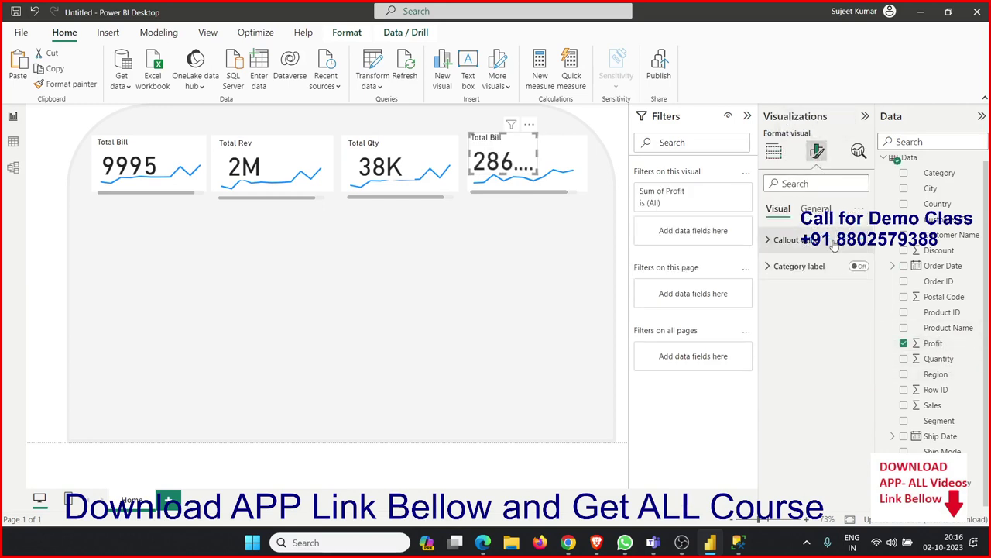
left_click(821, 209)
left_click(806, 267)
type("Total Profit")
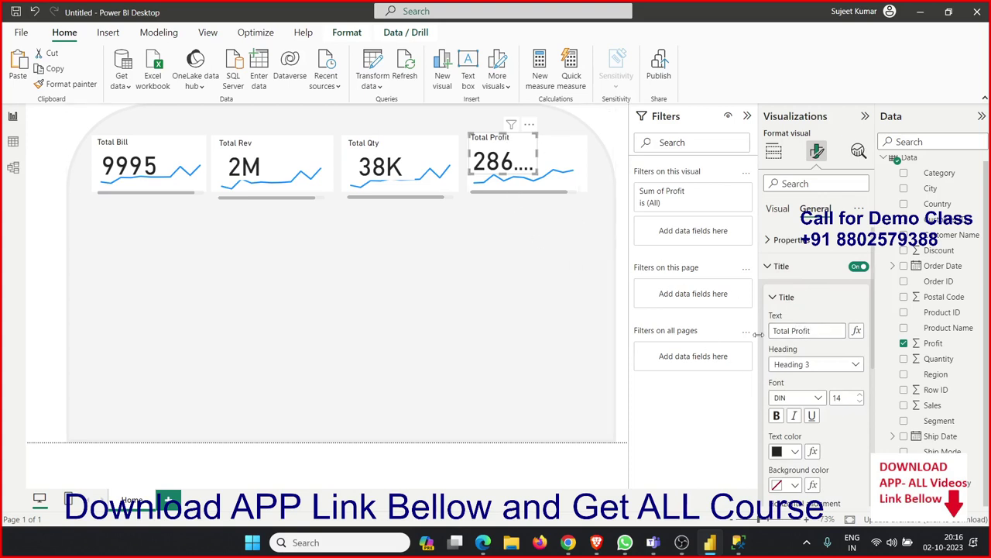
left_click(779, 211)
left_click(779, 266)
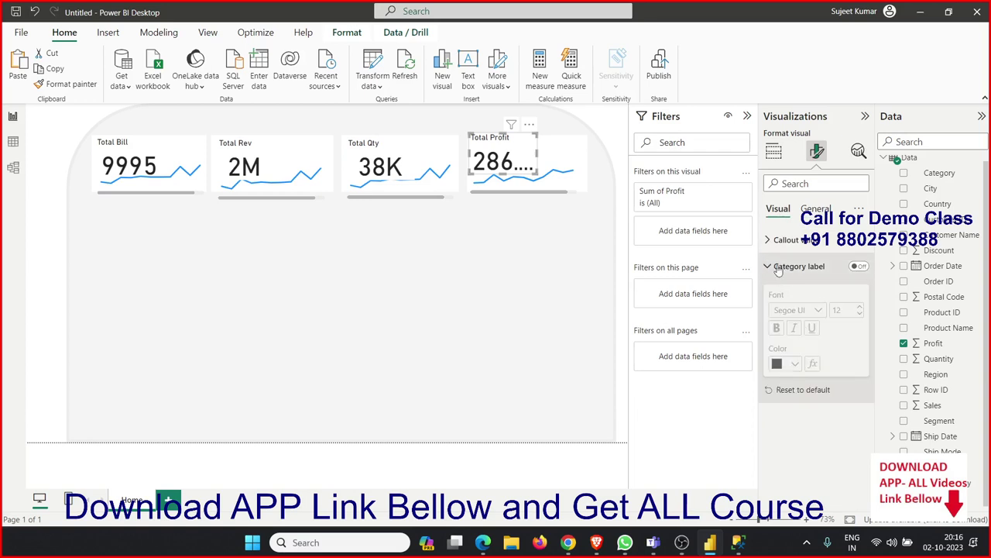
left_click(784, 239)
left_click(780, 404)
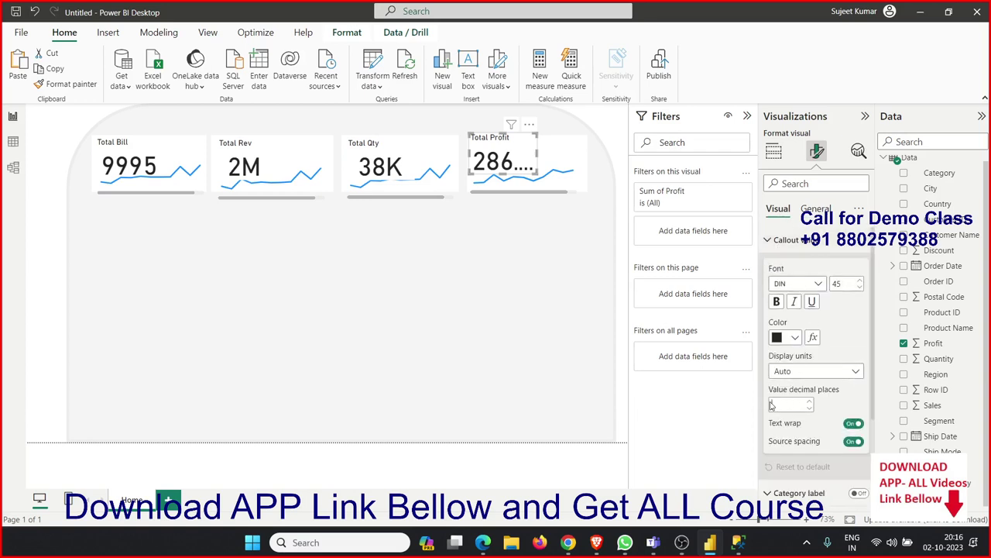
type("0")
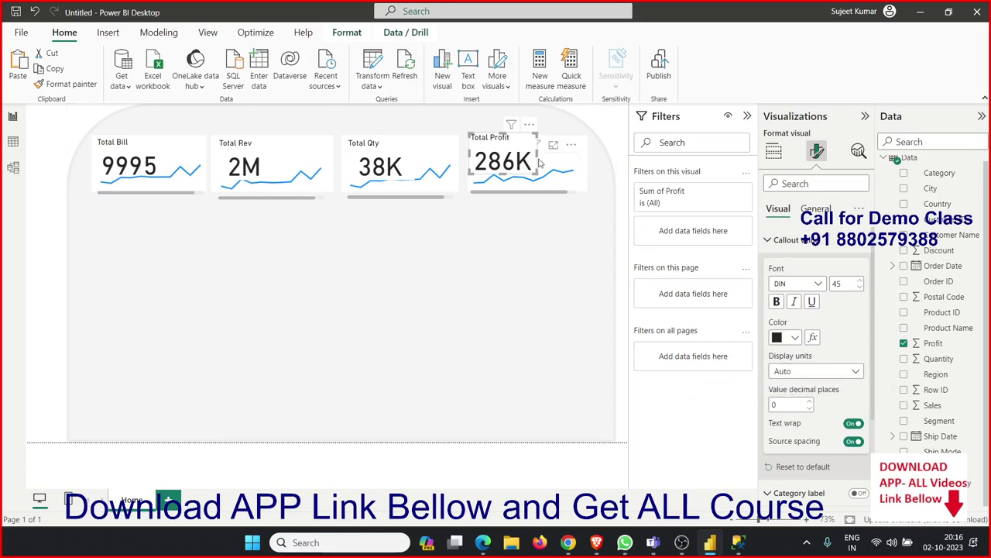
left_click_drag(536, 153, 542, 157)
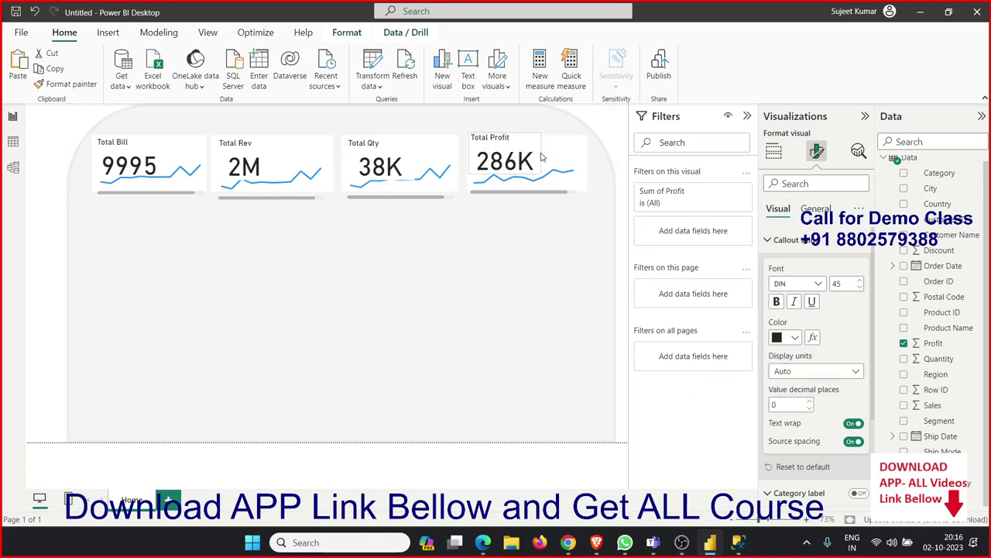
- Set the Total Qty card's background transparency to about 98%
left_click(466, 269)
left_click(412, 168)
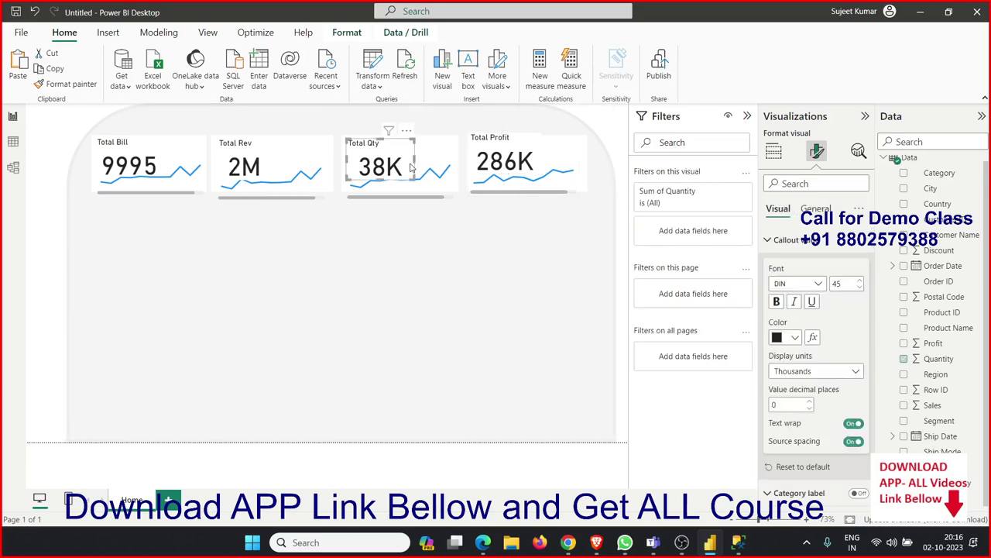
left_click(303, 277)
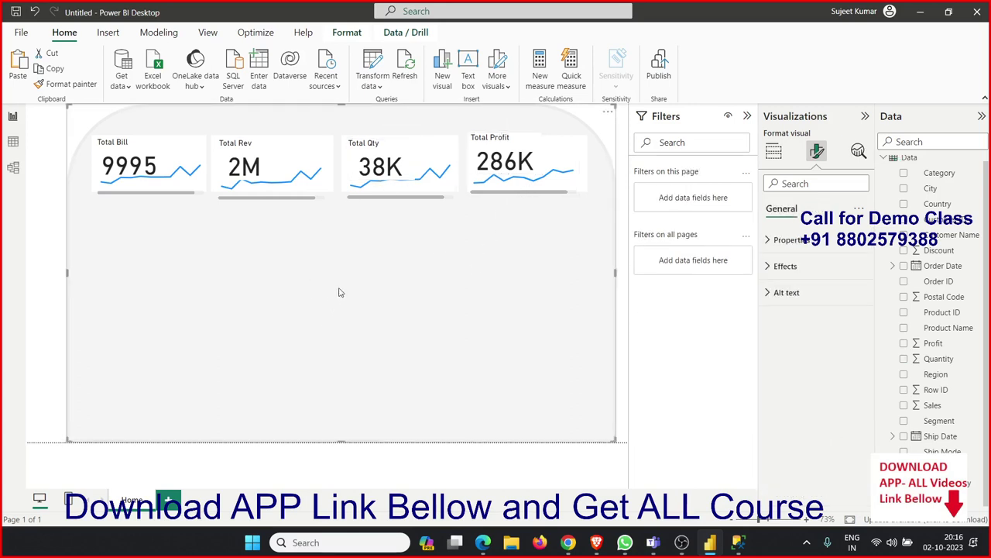
left_click(373, 169)
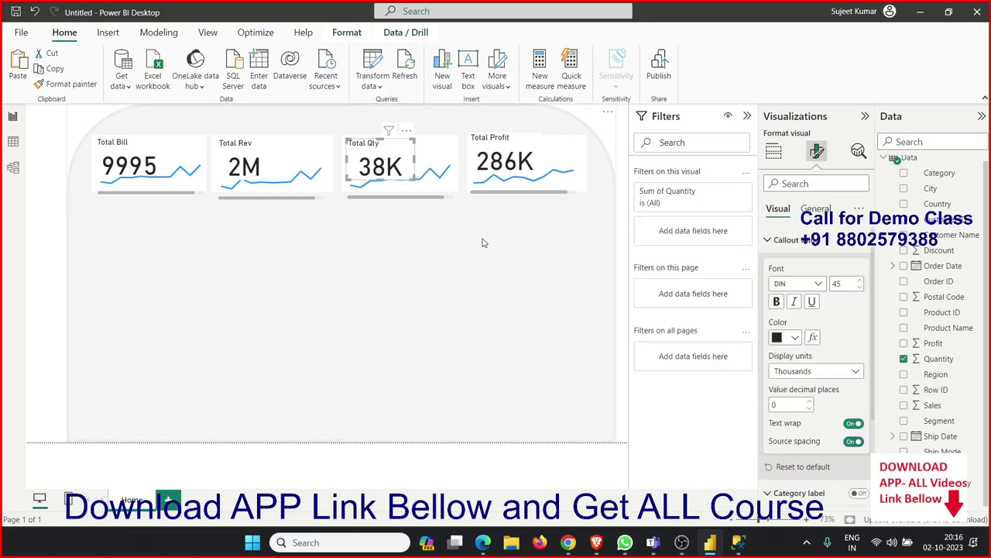
left_click(815, 209)
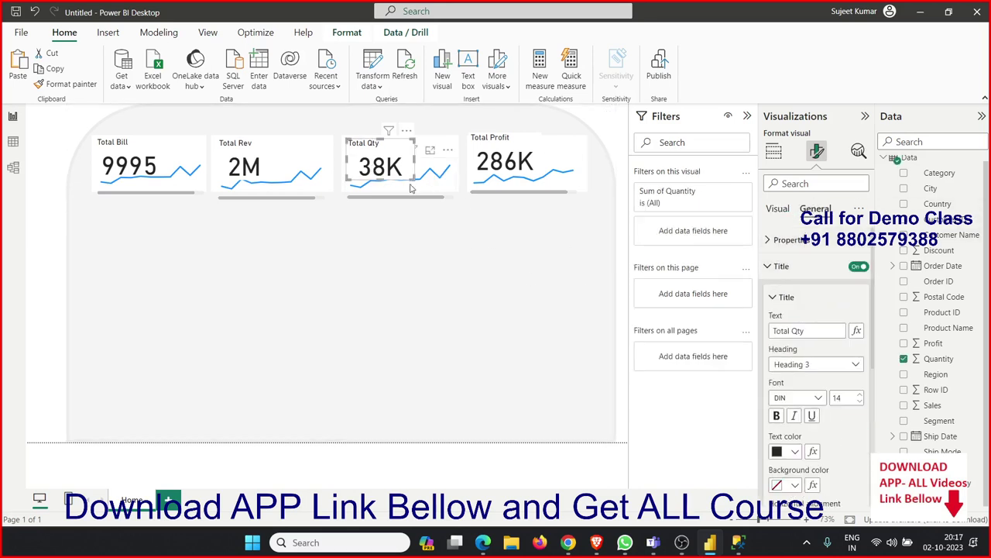
left_click(772, 266)
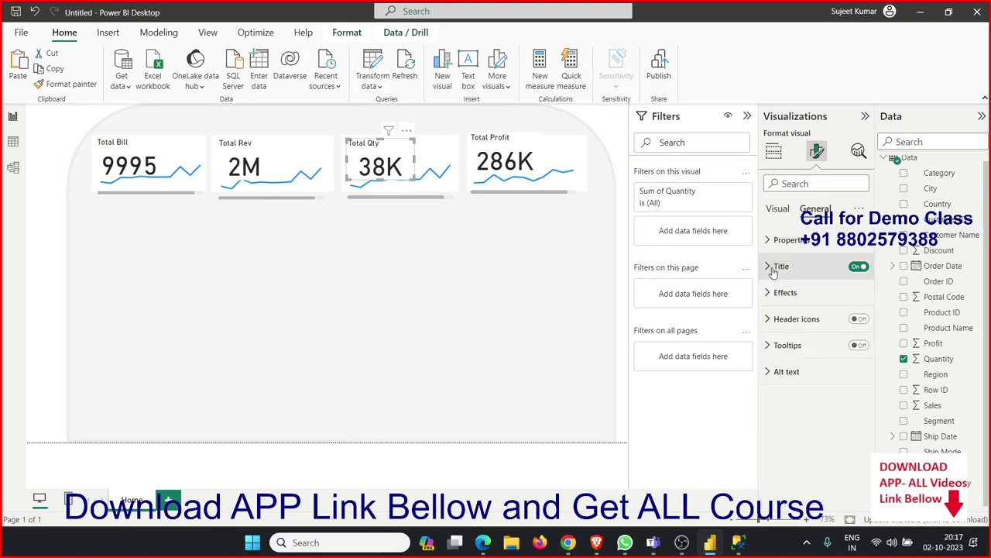
left_click(771, 292)
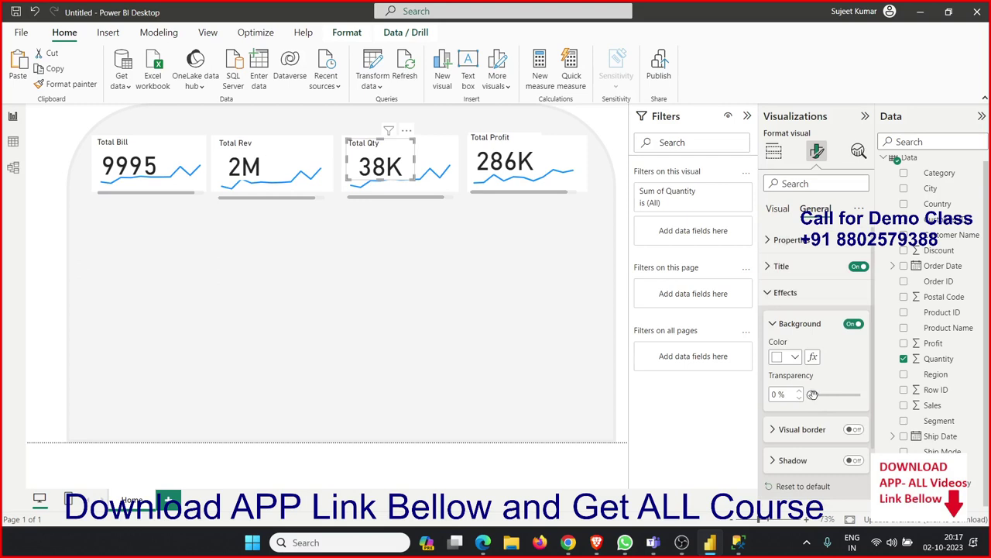
left_click_drag(811, 394, 862, 397)
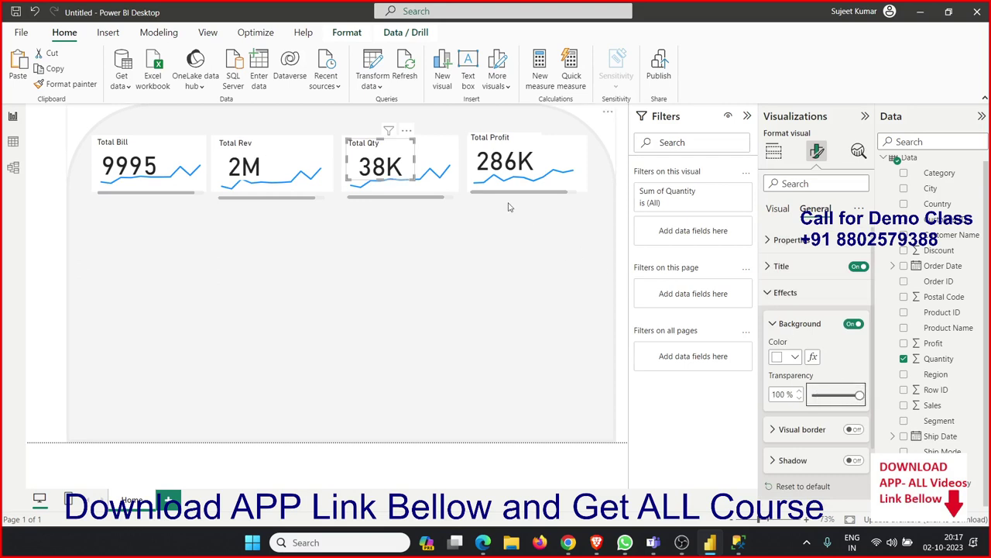
left_click(387, 200)
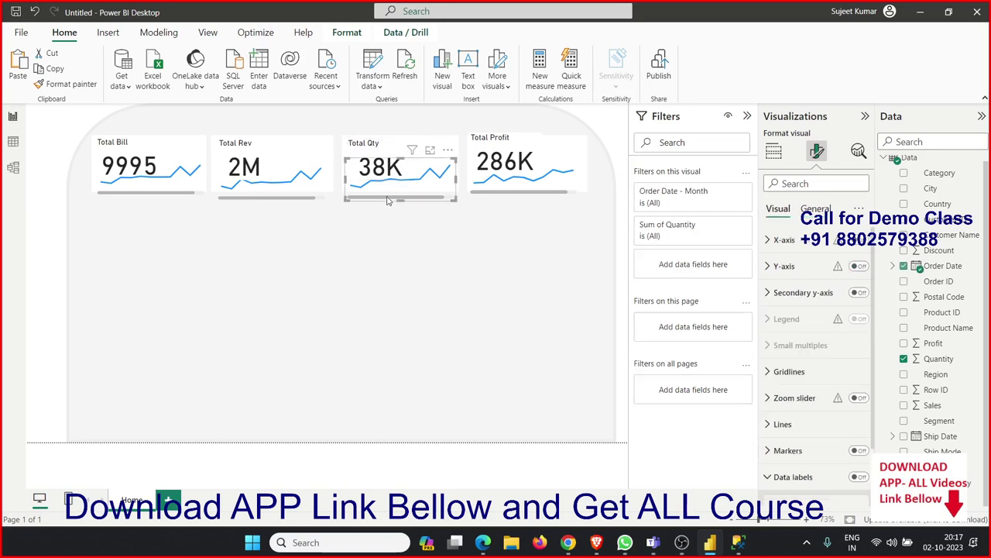
- Set the Total Rev card's background transparency to about 98%
left_click(379, 155)
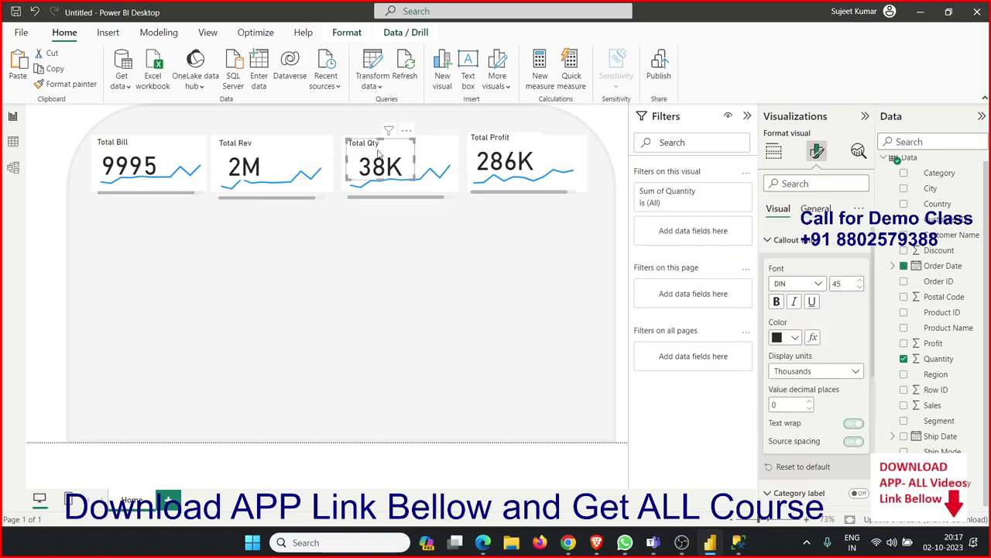
left_click(264, 158)
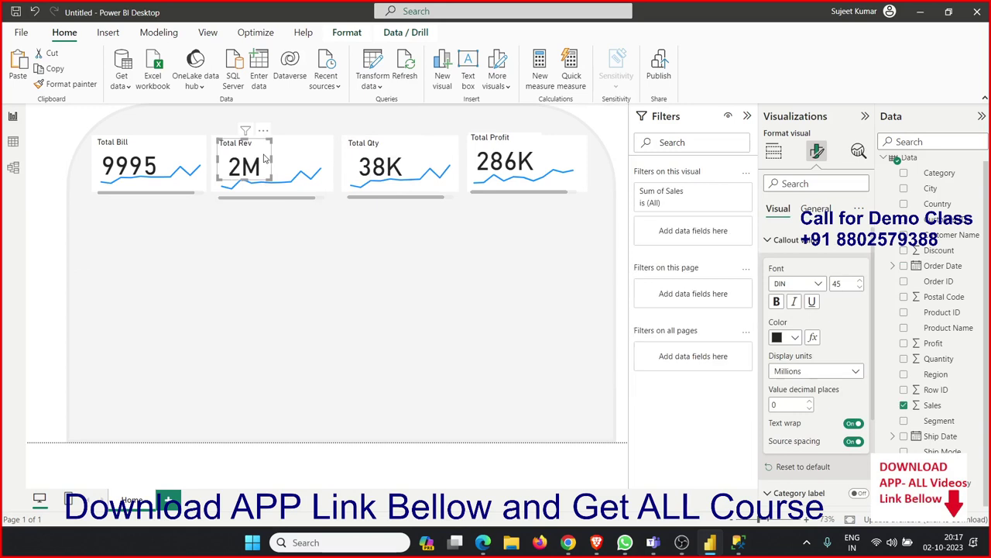
left_click(773, 240)
left_click(814, 208)
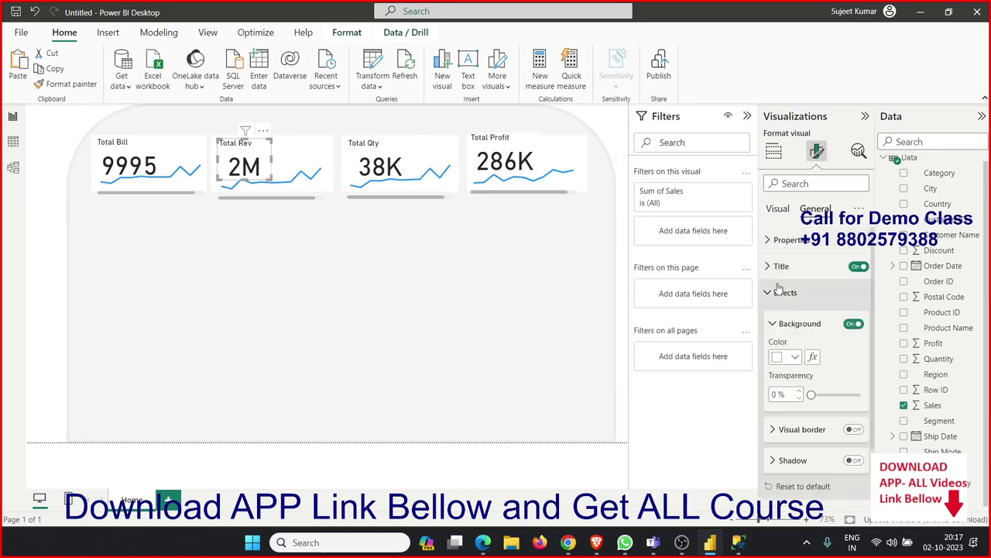
left_click_drag(811, 394, 858, 394)
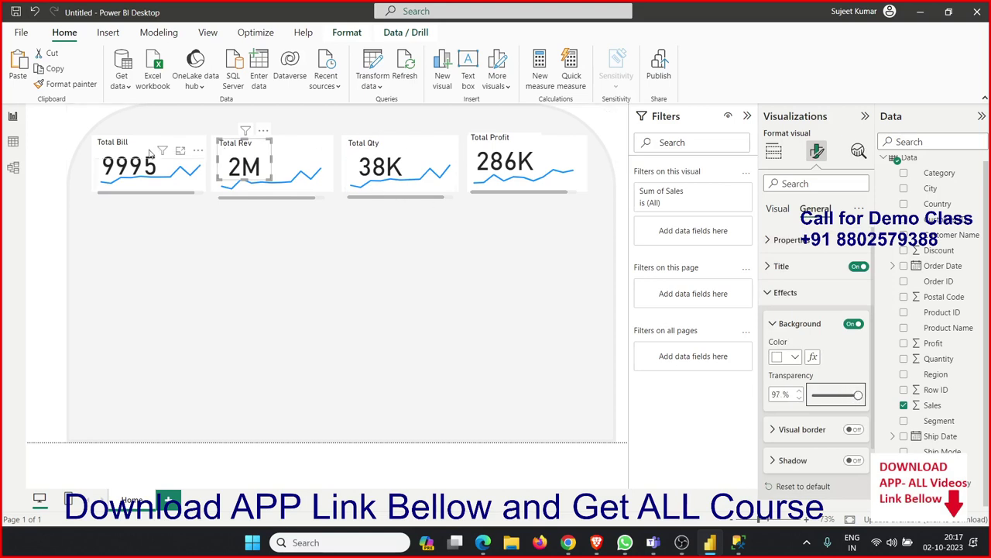
left_click(313, 228)
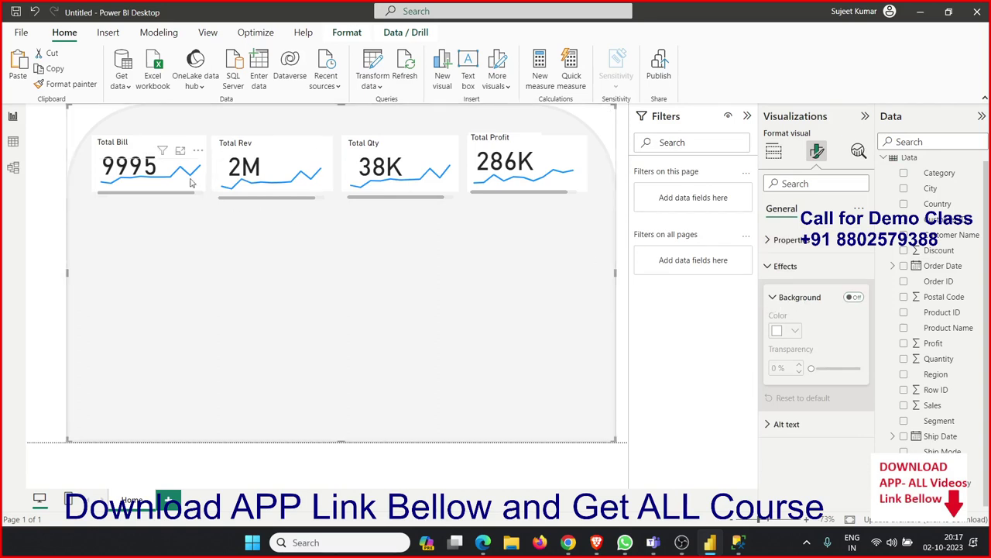
- Check the Total Bill card's fields, then insert a new empty stacked bar chart
left_click(158, 151)
left_click(142, 136)
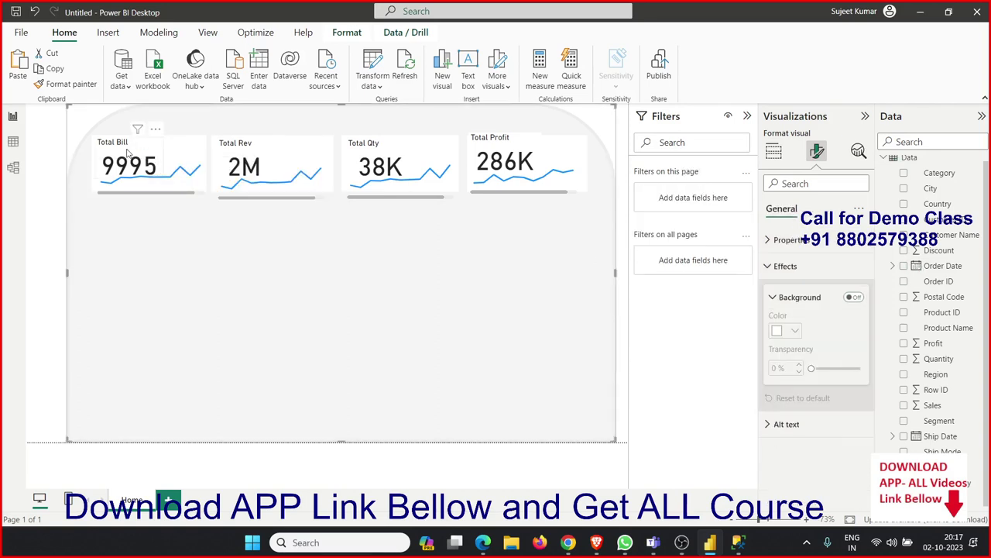
left_click(142, 145)
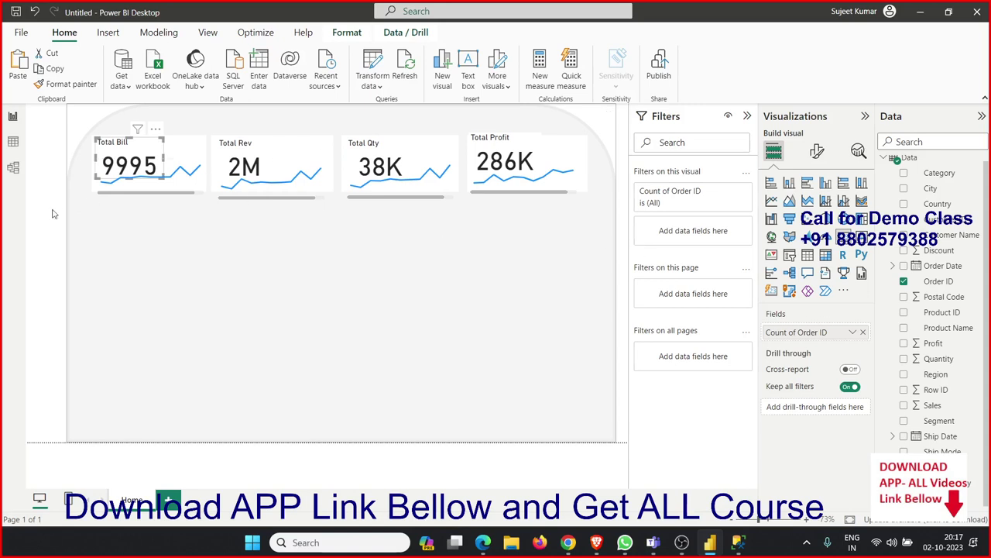
left_click(196, 279)
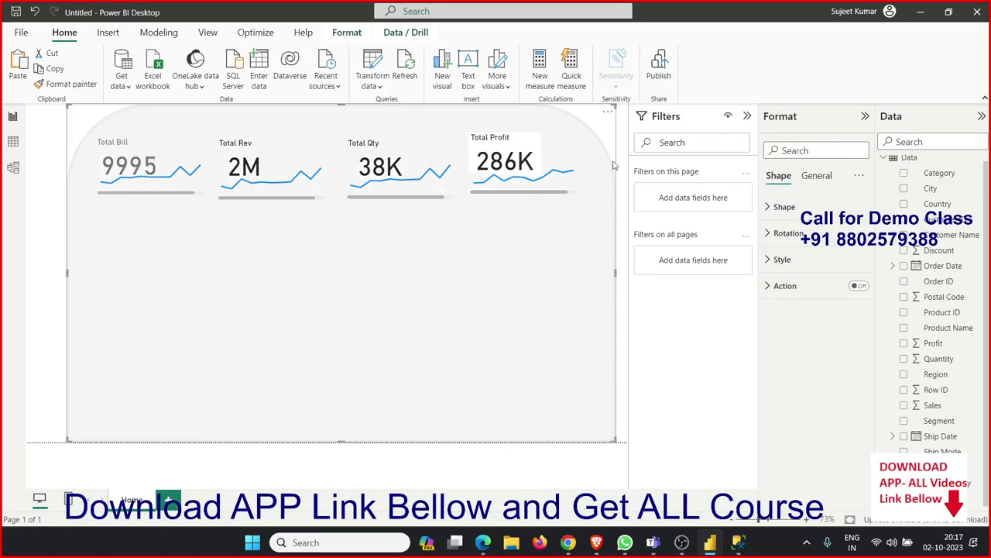
left_click(55, 207)
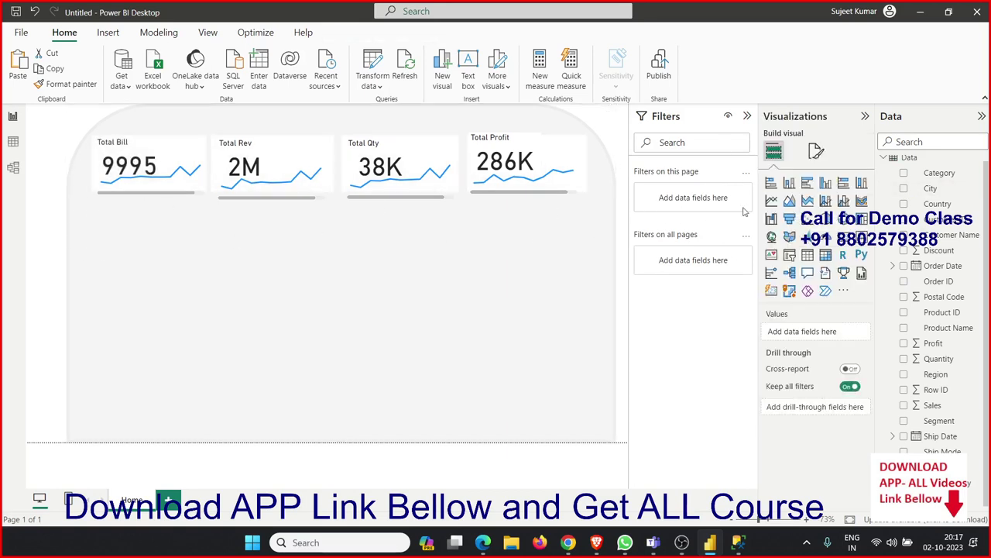
left_click(771, 183)
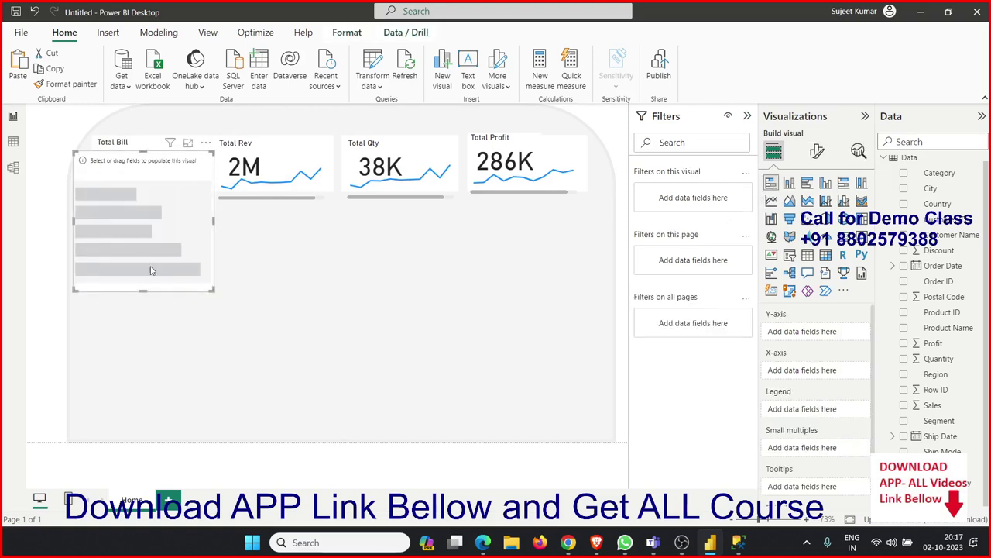
- Move the bar chart below the cards and plot Sum of Sales by Segment, with Segment on Y-axis and Sales on X-axis
left_click_drag(152, 270, 160, 317)
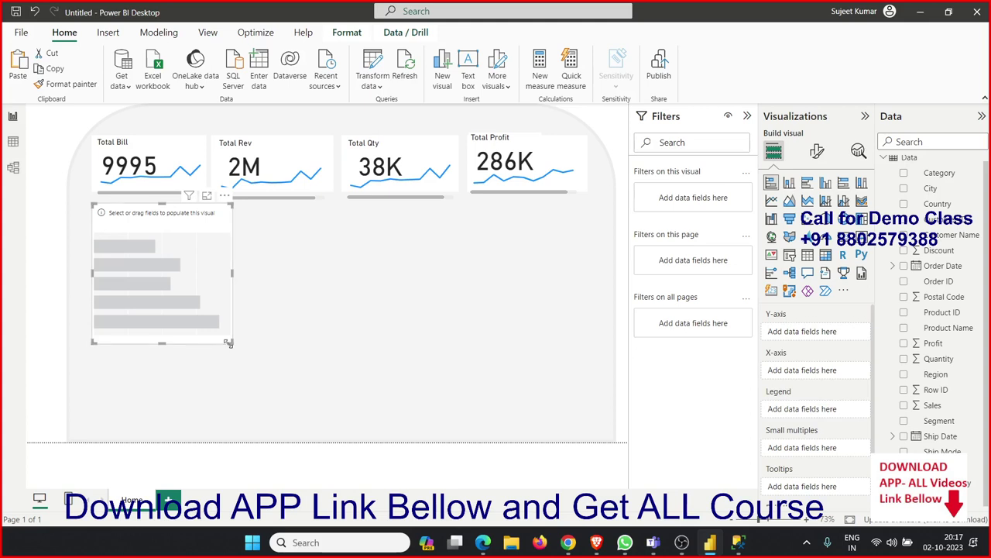
left_click_drag(231, 342, 245, 335)
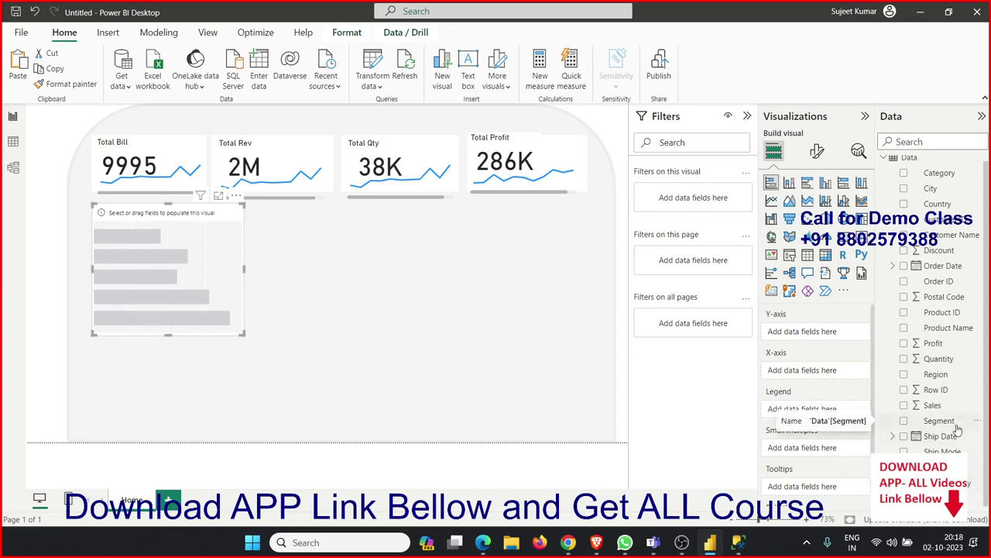
left_click_drag(958, 428, 204, 288)
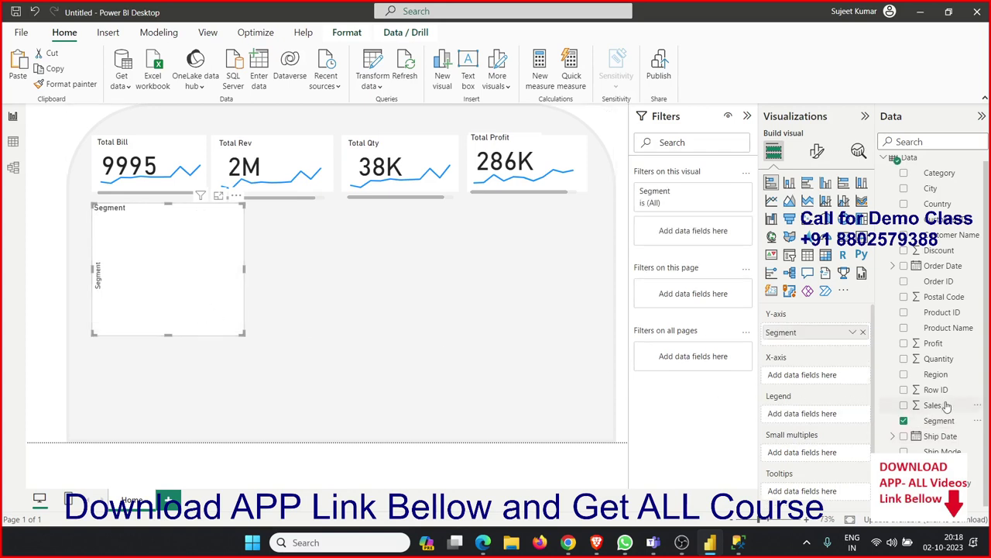
mouse_move(945, 405)
left_mouse_down()
mouse_move(856, 418)
mouse_move(843, 400)
left_mouse_up()
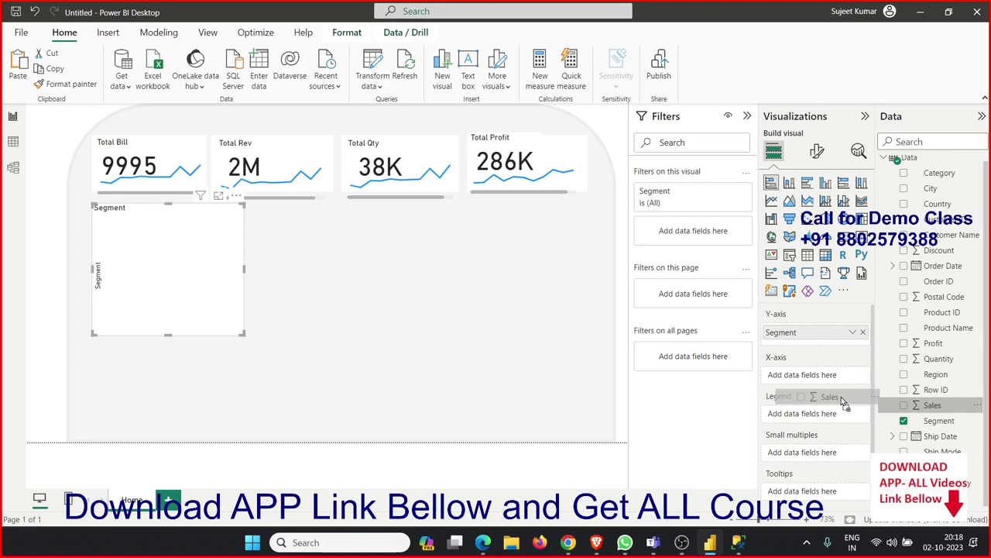
mouse_move(842, 397)
left_mouse_down()
mouse_move(830, 481)
mouse_move(194, 275)
mouse_move(249, 305)
left_mouse_up()
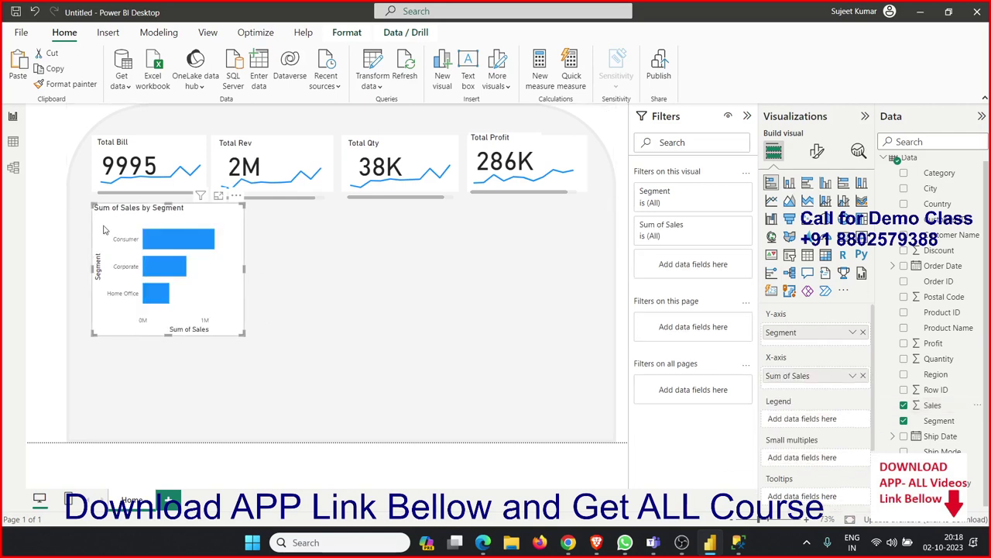
left_click(306, 361)
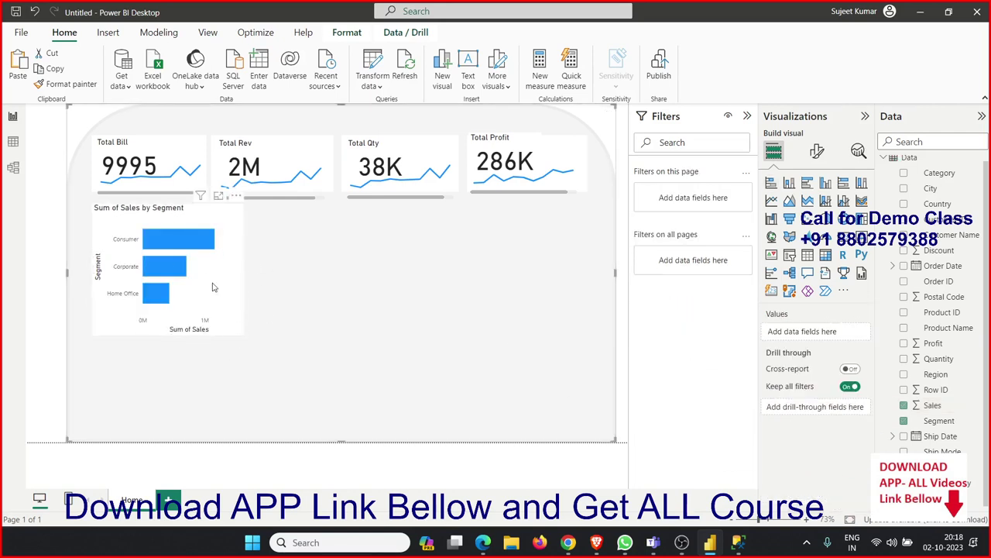
left_click(236, 246)
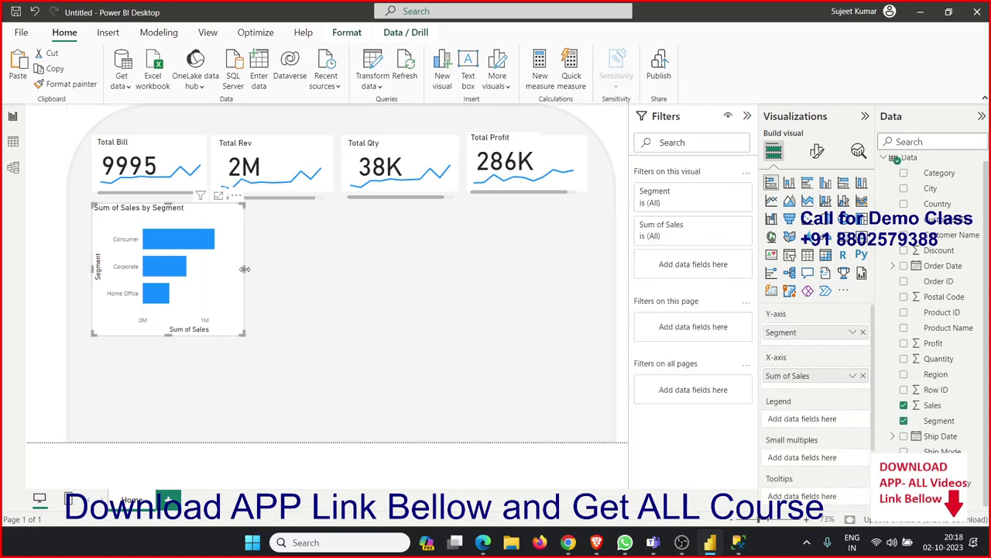
left_click_drag(243, 268, 240, 271)
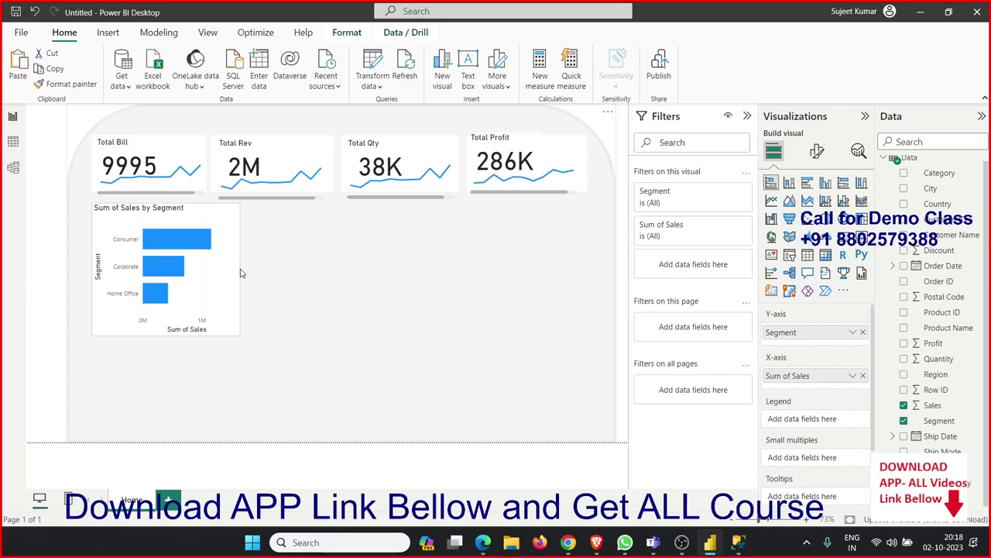
left_click(511, 271)
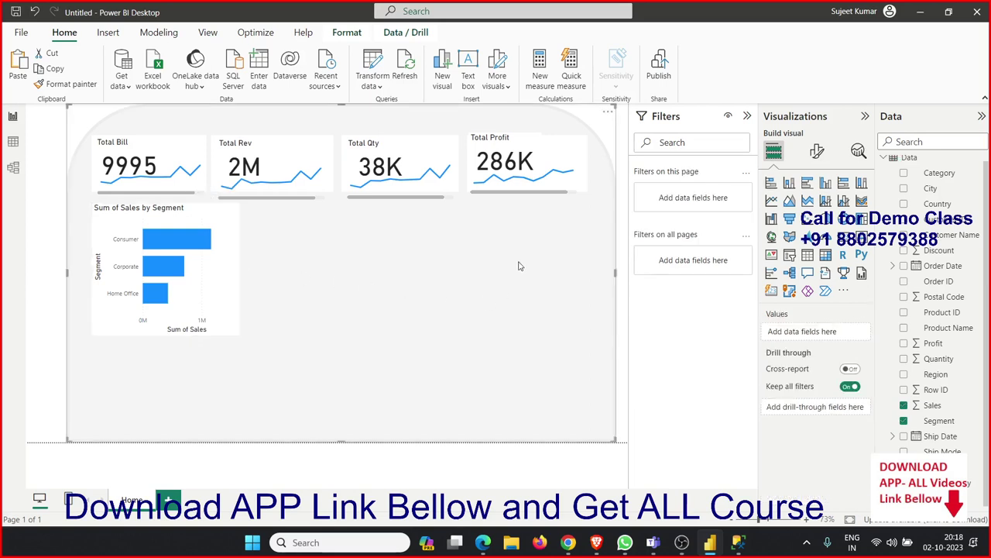
- Insert a bar chart beside the Segment chart with Region on Y-axis and Sales on X-axis, sized to match
left_click(788, 184)
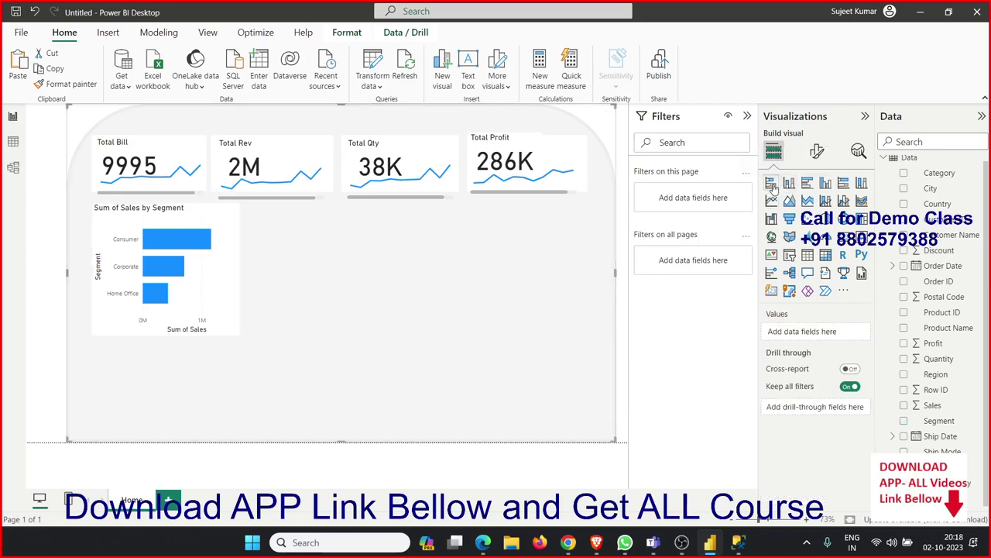
mouse_move(101, 160)
left_mouse_down()
mouse_move(285, 213)
mouse_move(276, 213)
left_mouse_up()
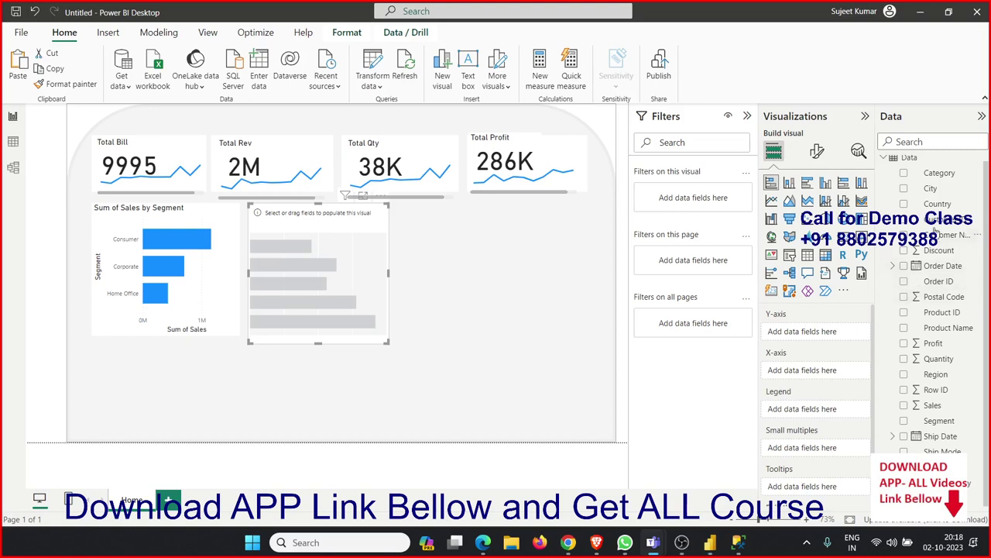
mouse_move(936, 389)
mouse_move(935, 376)
left_mouse_down()
mouse_move(497, 336)
mouse_move(333, 286)
left_mouse_up()
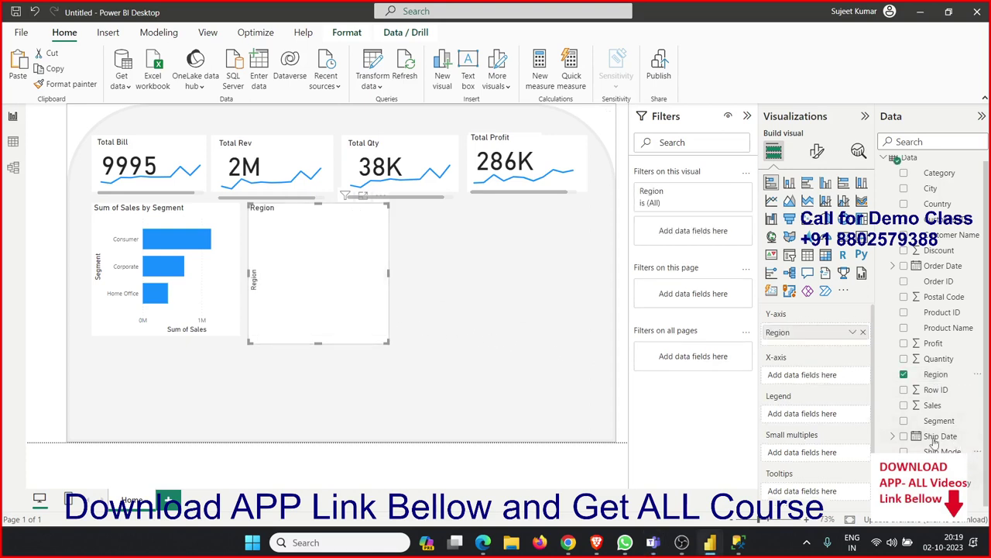
mouse_move(933, 405)
left_mouse_down()
mouse_move(736, 420)
mouse_move(372, 310)
left_mouse_up()
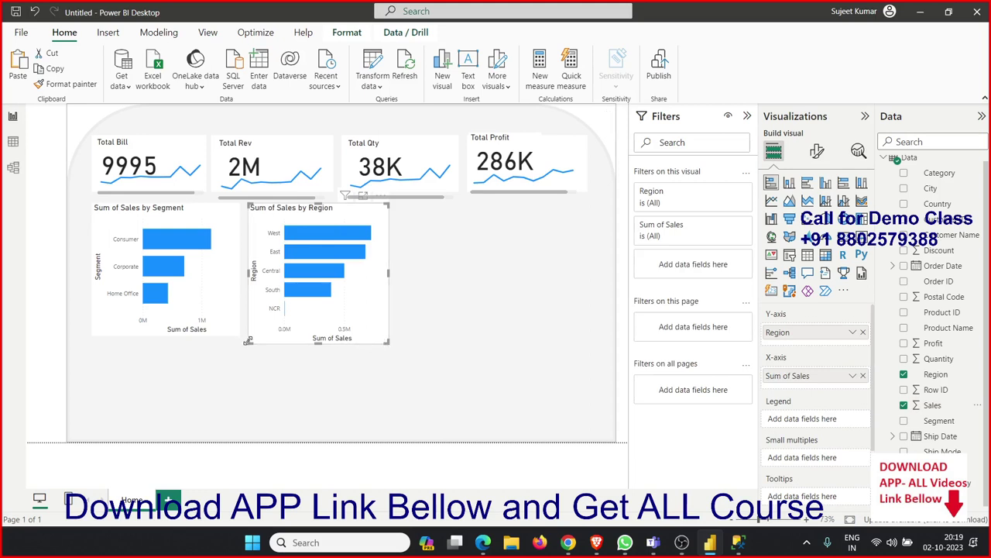
left_click_drag(248, 341, 245, 333)
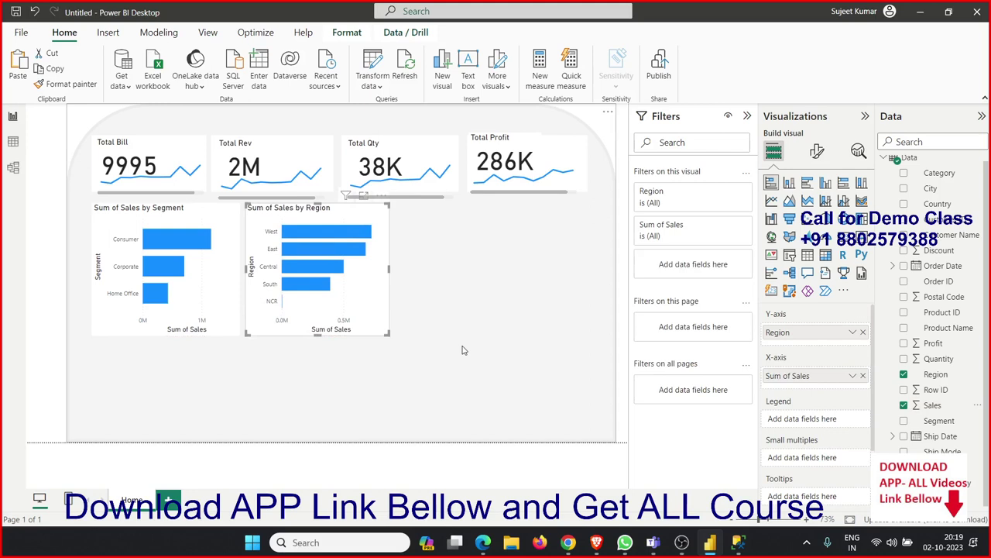
- Set the Region chart's default bar colour to bright green #64FF10
left_click(335, 235)
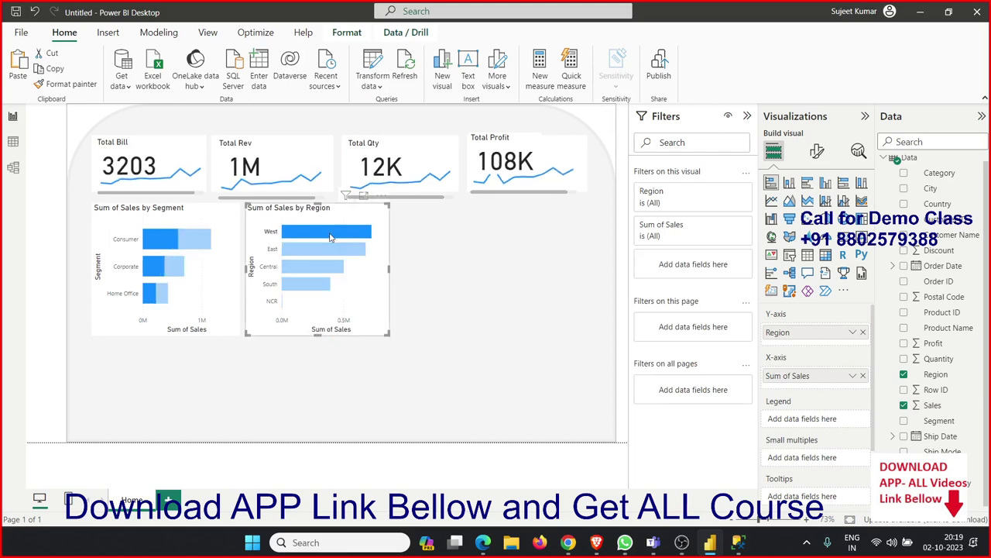
left_click(336, 235)
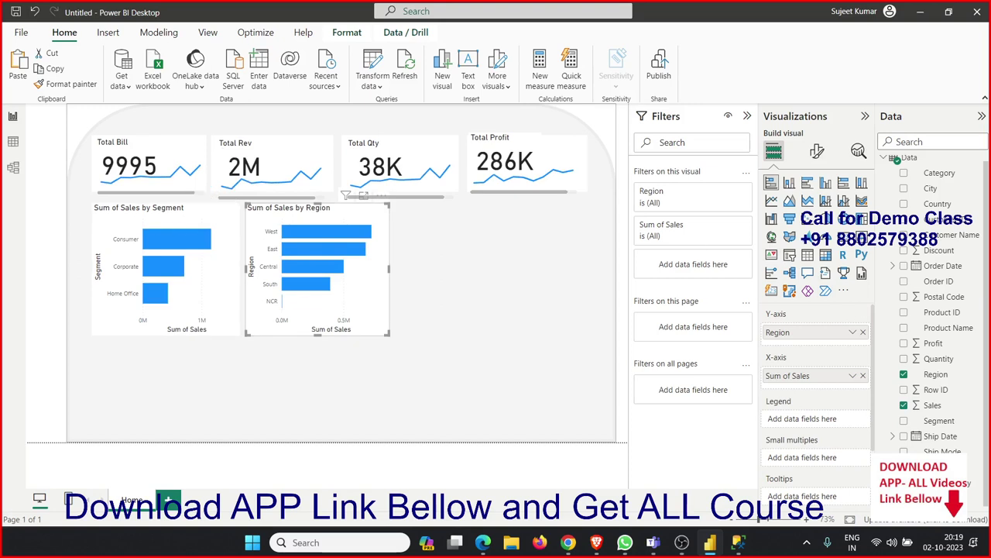
left_click(817, 151)
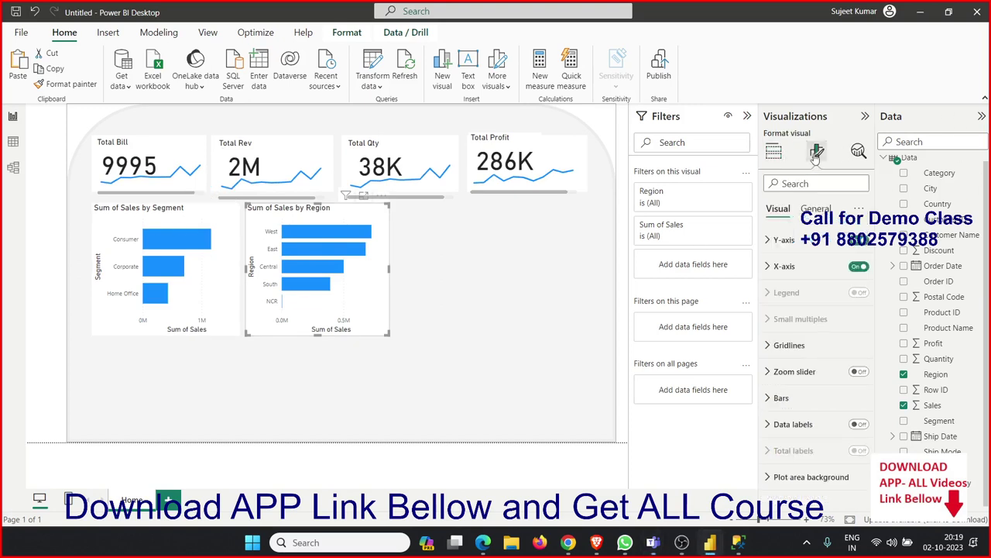
left_click(782, 397)
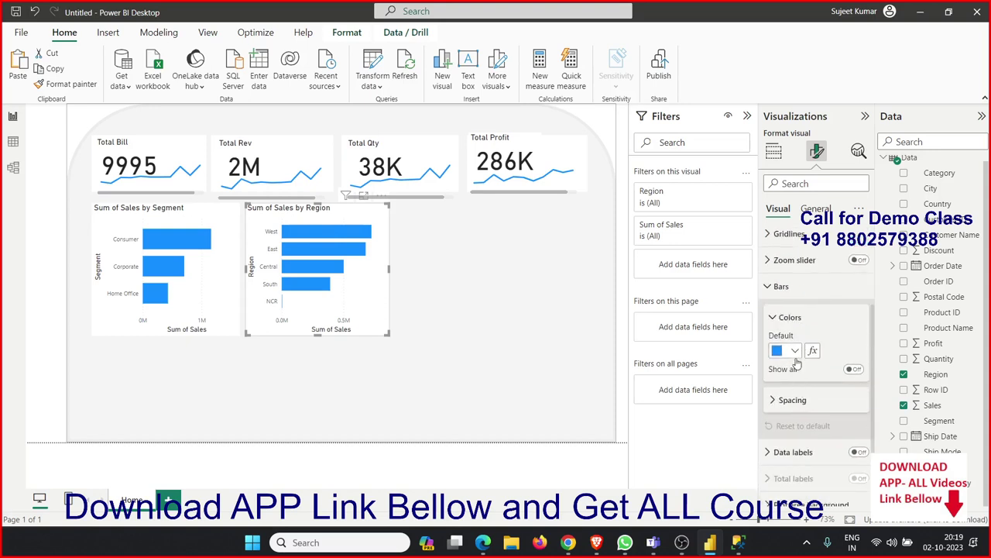
left_click(793, 354)
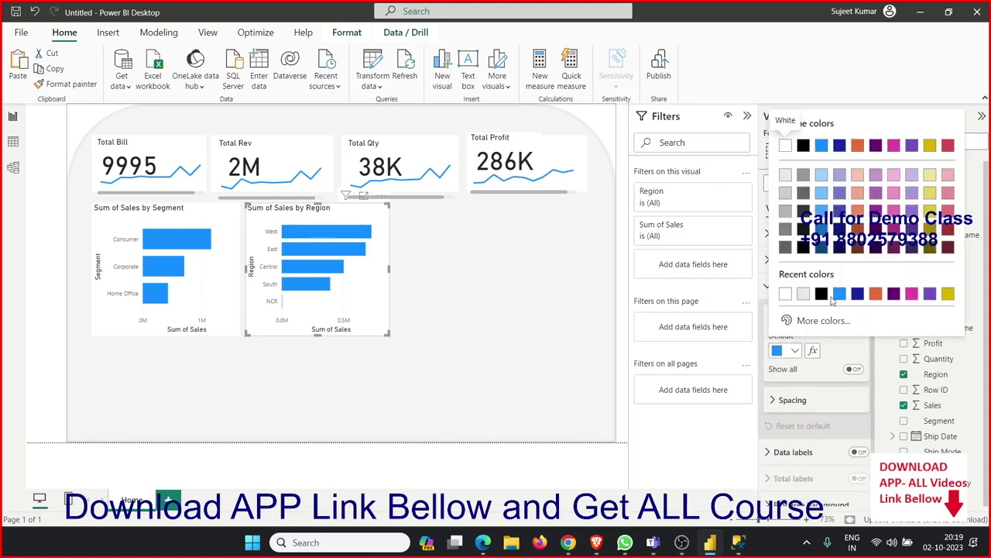
left_click(826, 320)
left_click_drag(865, 281, 827, 277)
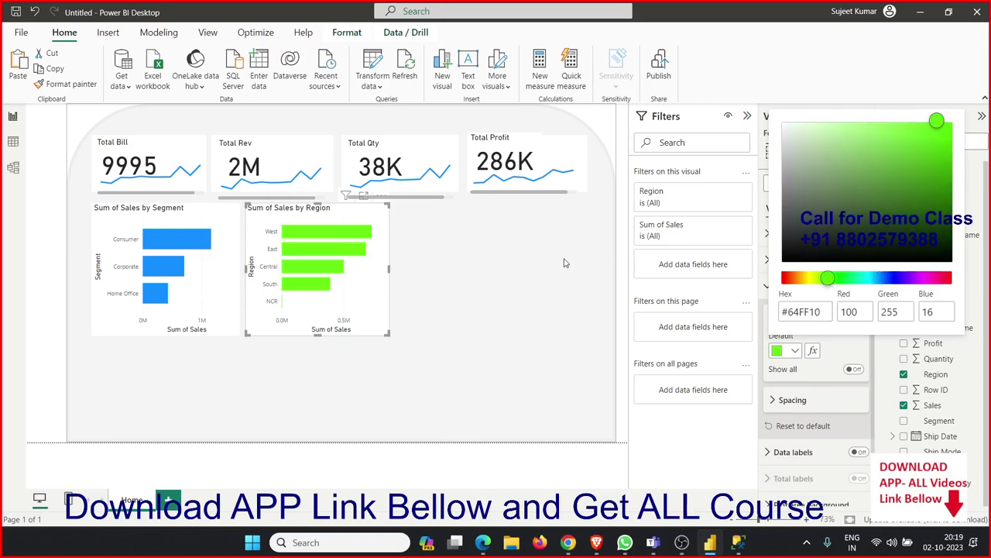
left_click(613, 269)
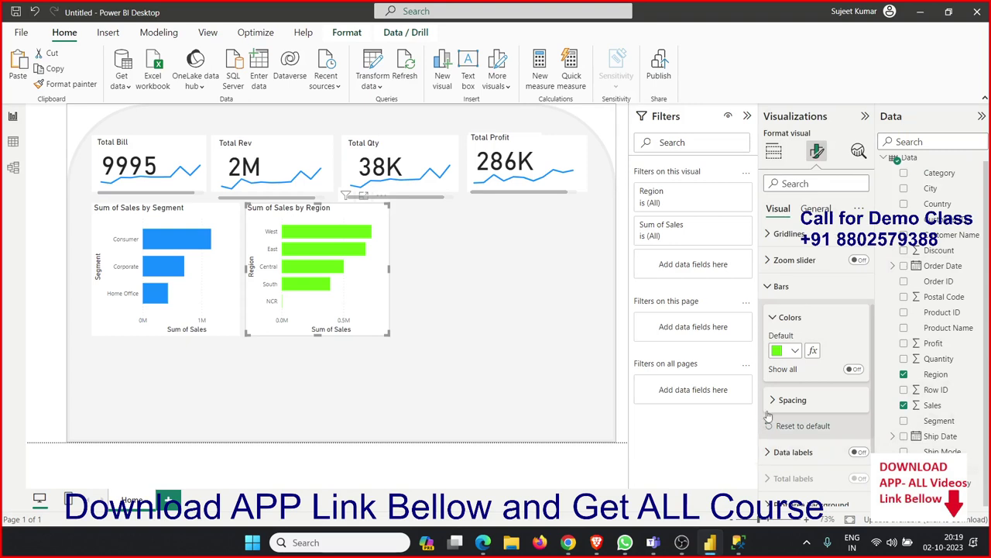
left_click(509, 265)
- Insert a clustered column chart right of the Region chart, aligned with its neighbours
left_click(44, 253)
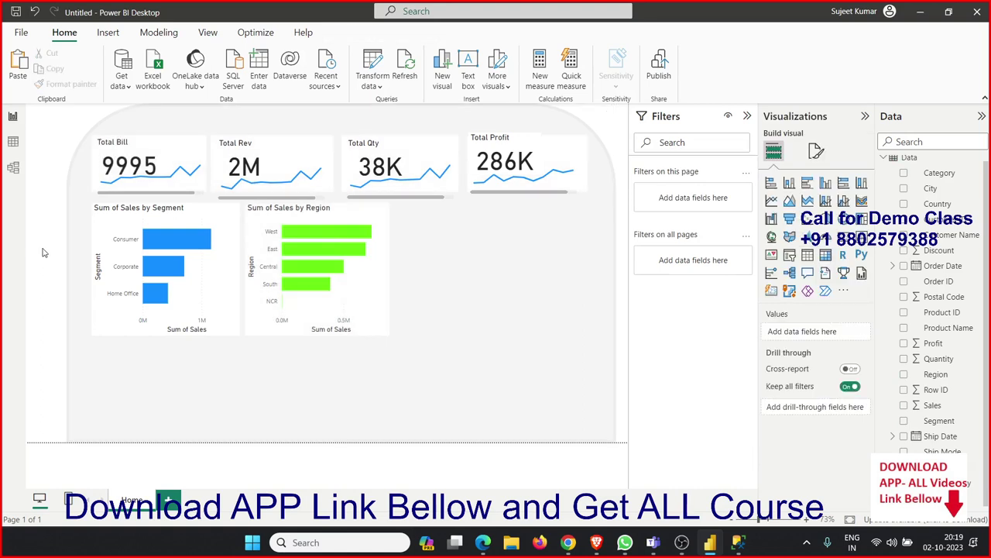
left_click(815, 151)
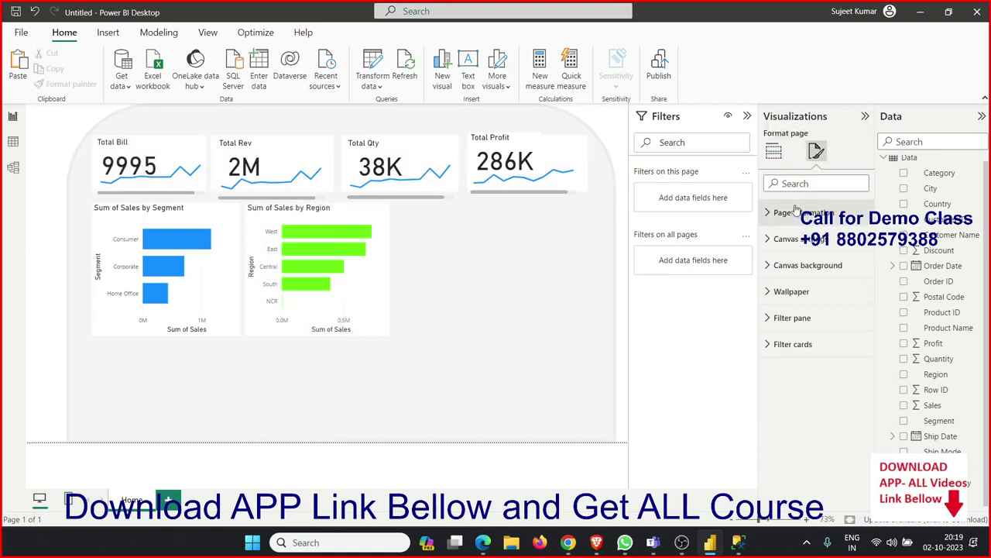
left_click(774, 151)
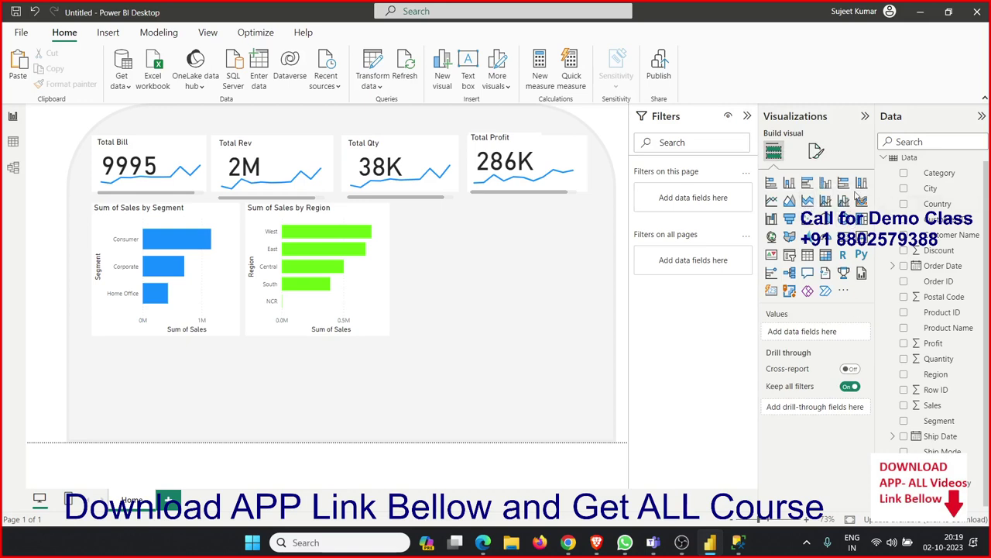
left_click(825, 183)
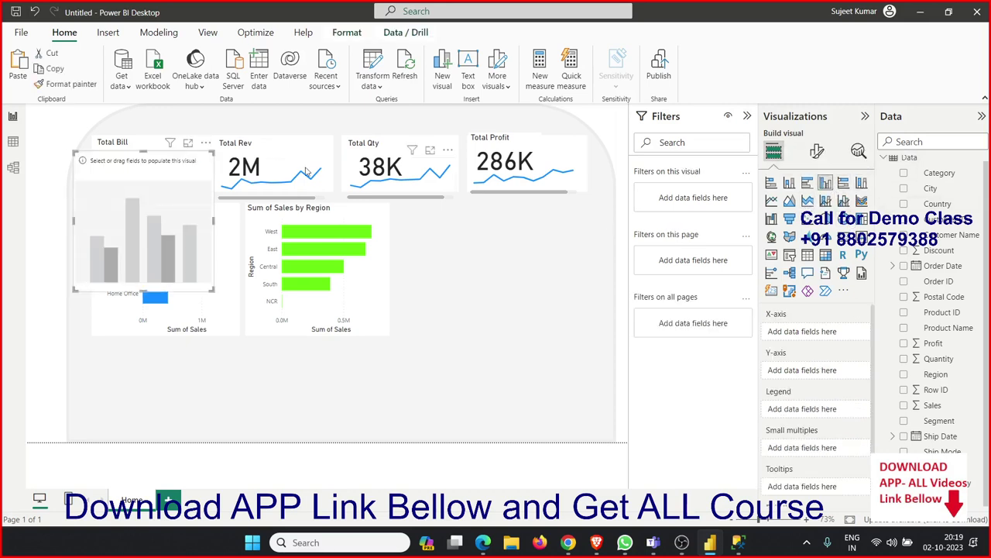
left_click_drag(105, 155, 431, 215)
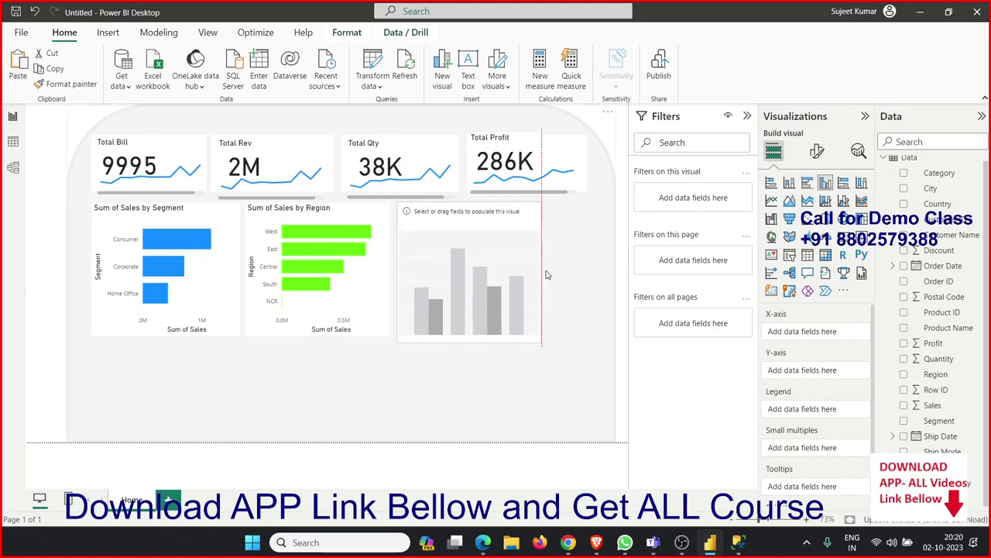
left_click_drag(538, 273, 609, 279)
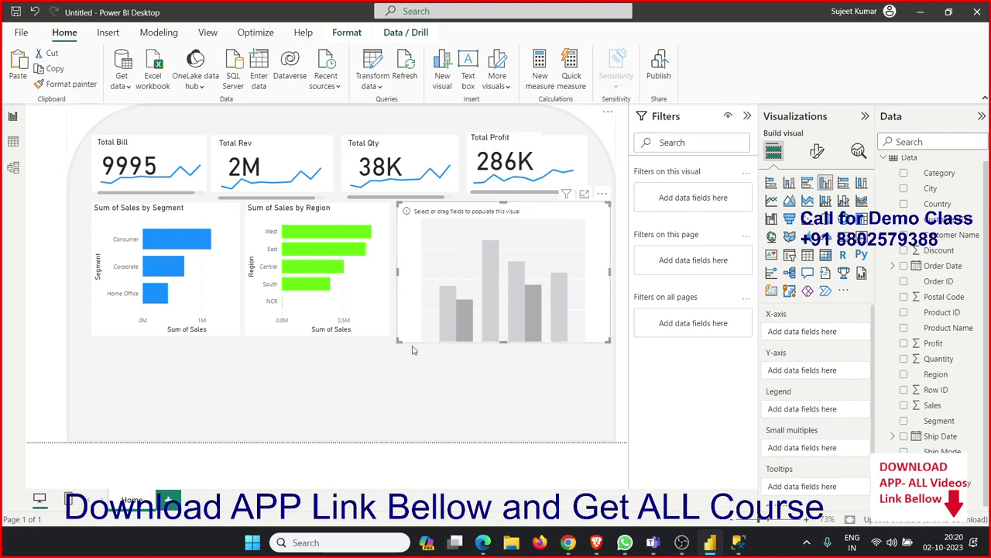
left_click_drag(399, 341, 402, 337)
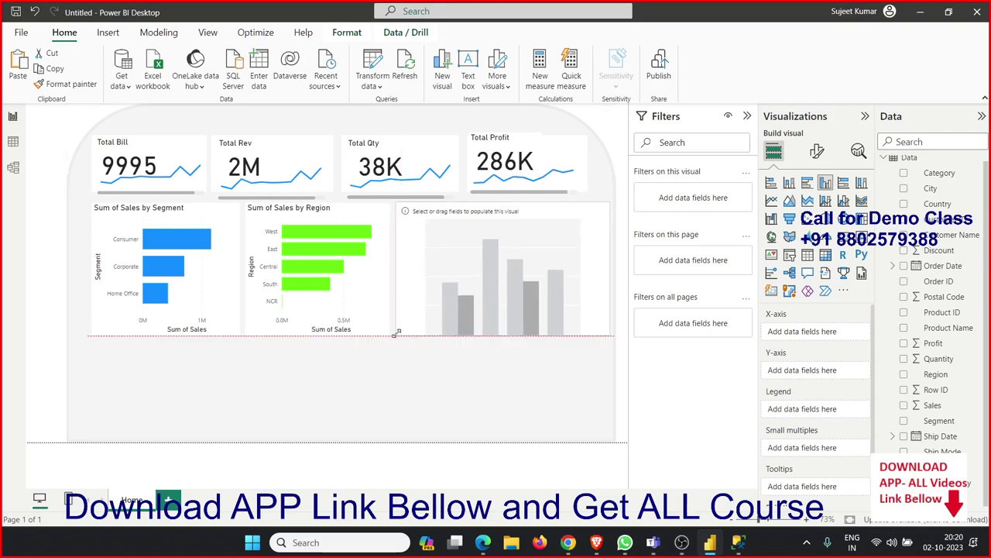
left_click_drag(397, 333, 396, 334)
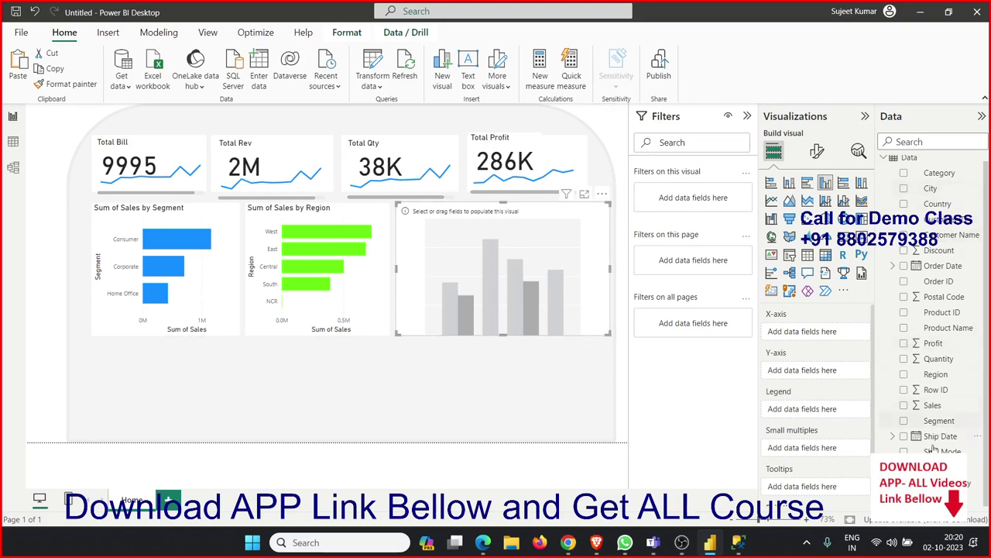
- Plot Sum of Sales by Sub-Category, with Sub-Category on the X-axis, keeping the column type
mouse_move(503, 268)
left_click_drag(975, 482, 538, 298)
mouse_move(933, 405)
left_mouse_down()
mouse_move(941, 410)
mouse_move(523, 300)
left_mouse_up()
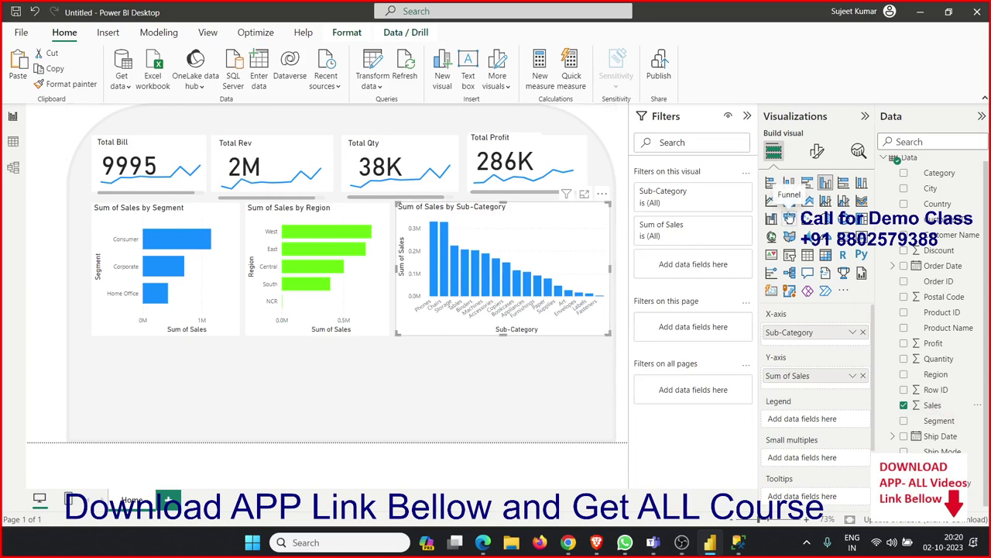
left_click(770, 201)
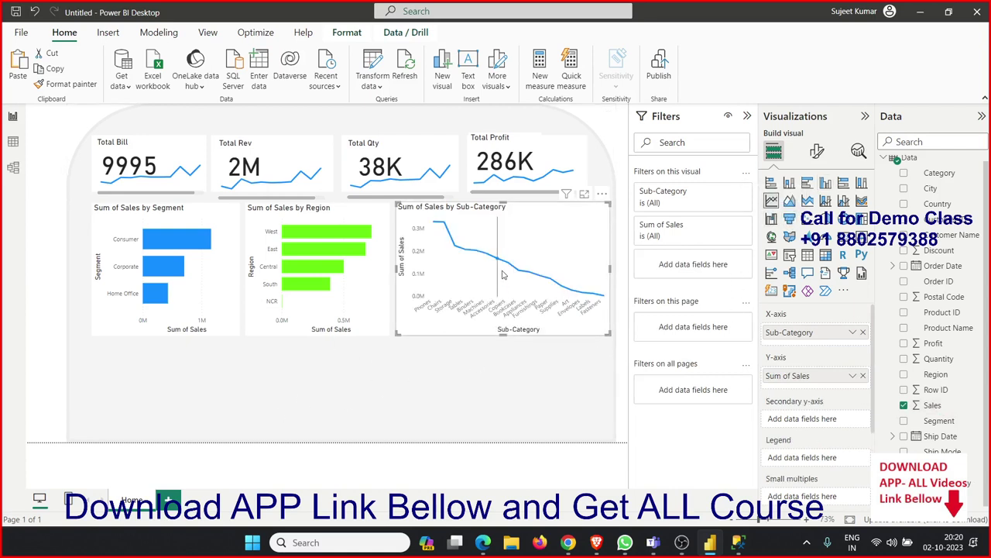
key("ctrl+z")
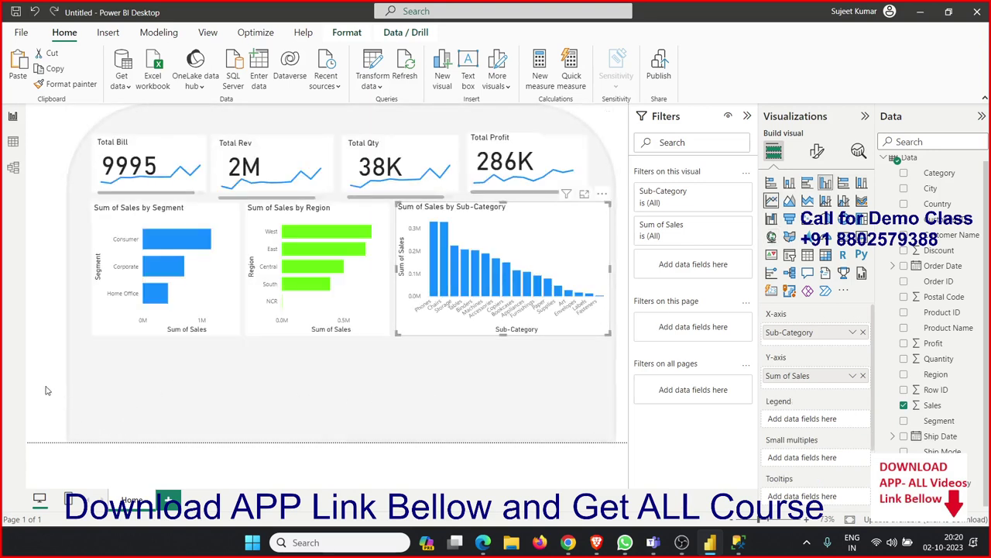
left_click(85, 424)
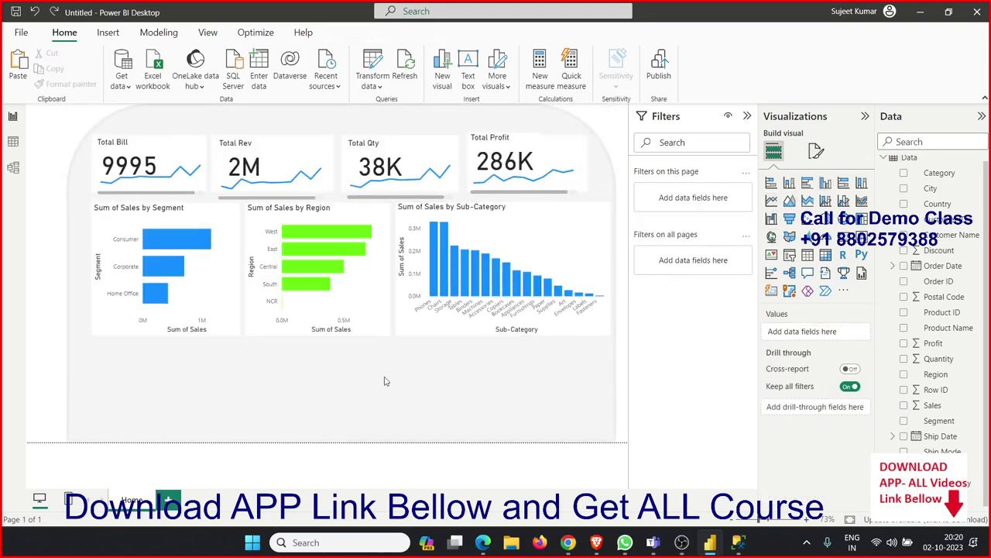
- Insert a line chart below the Segment and Region charts and widen it
left_click(771, 200)
left_click_drag(136, 174, 162, 330)
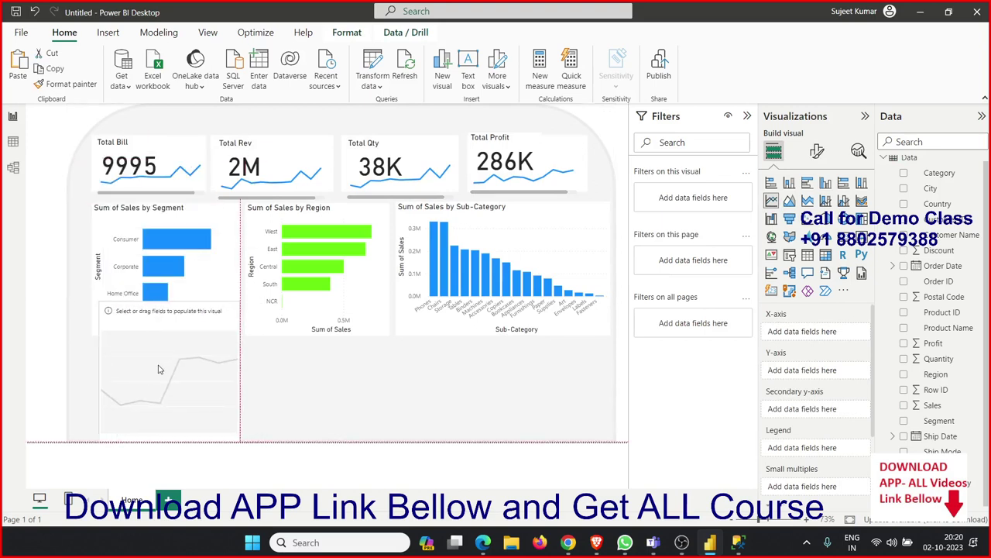
left_click_drag(159, 370, 156, 350)
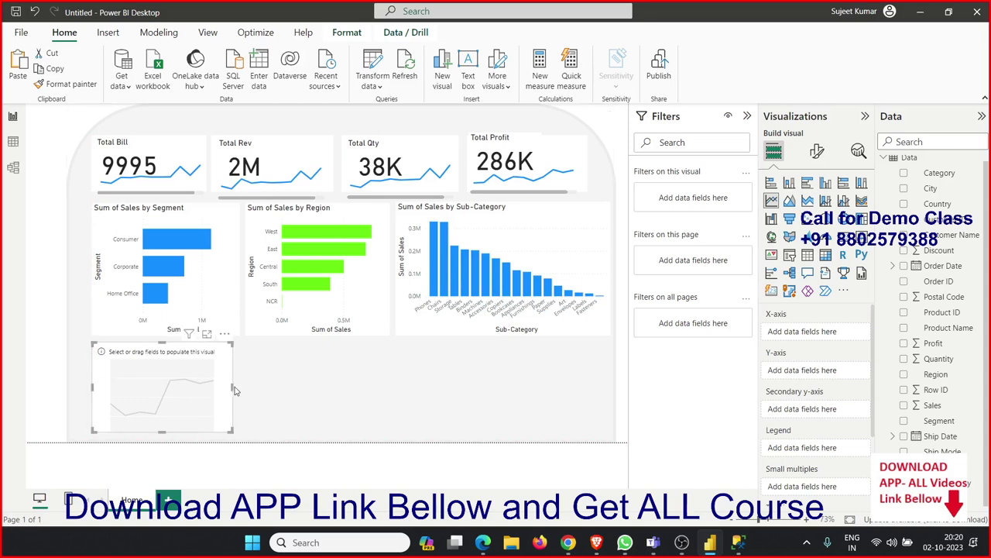
left_click_drag(235, 391, 368, 404)
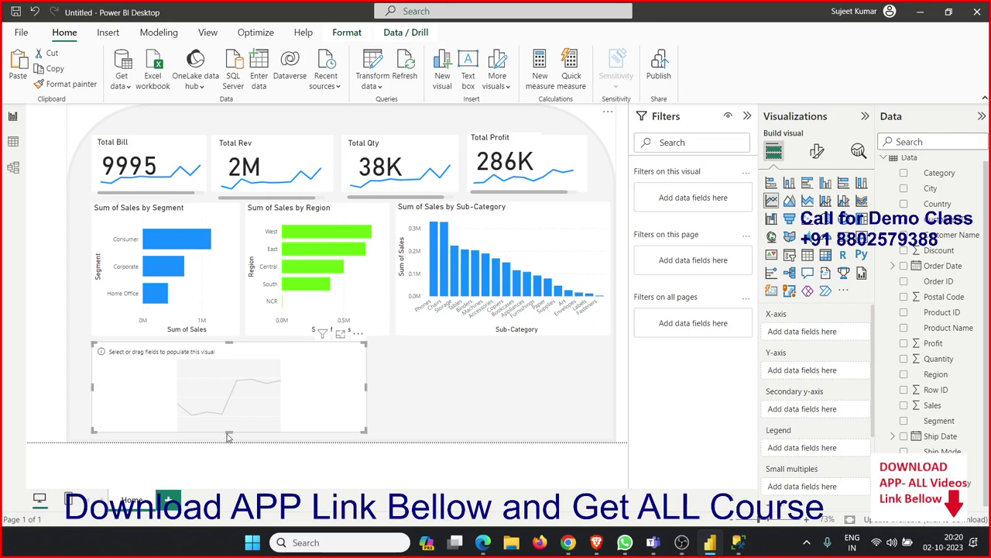
left_click_drag(228, 438, 228, 438)
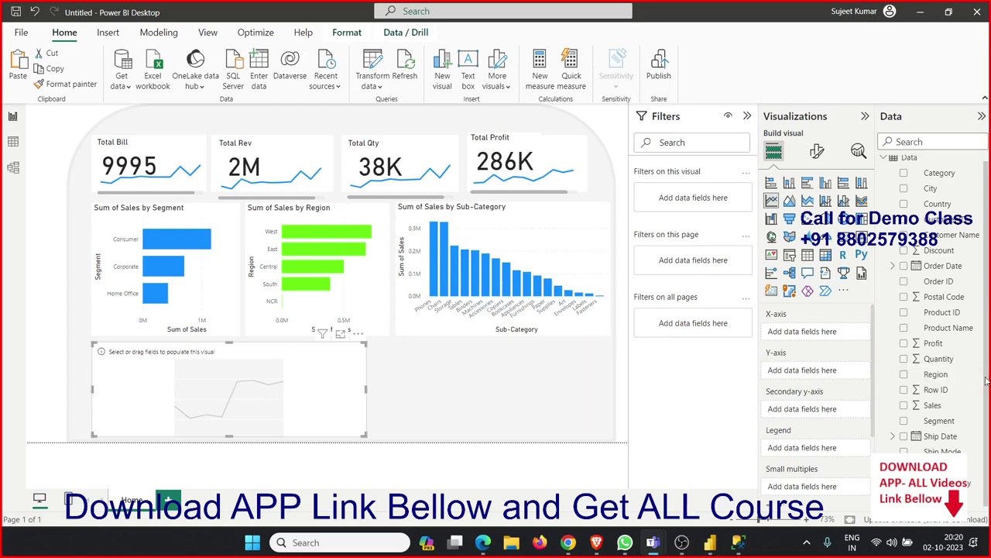
- Plot Sum of Sales by Year, with Year on the X-axis, and narrow the chart slightly
left_click_drag(975, 498, 256, 418)
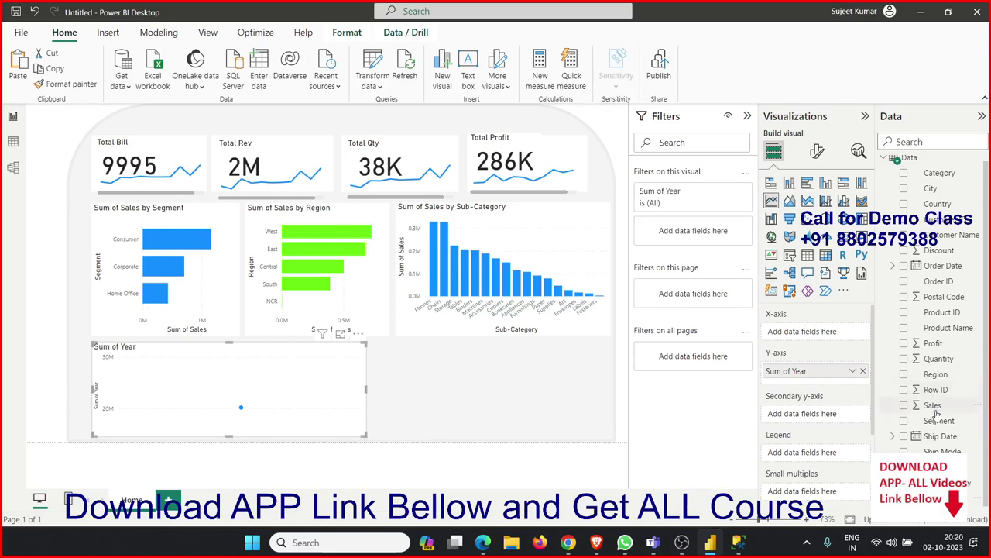
left_click_drag(932, 405, 329, 408)
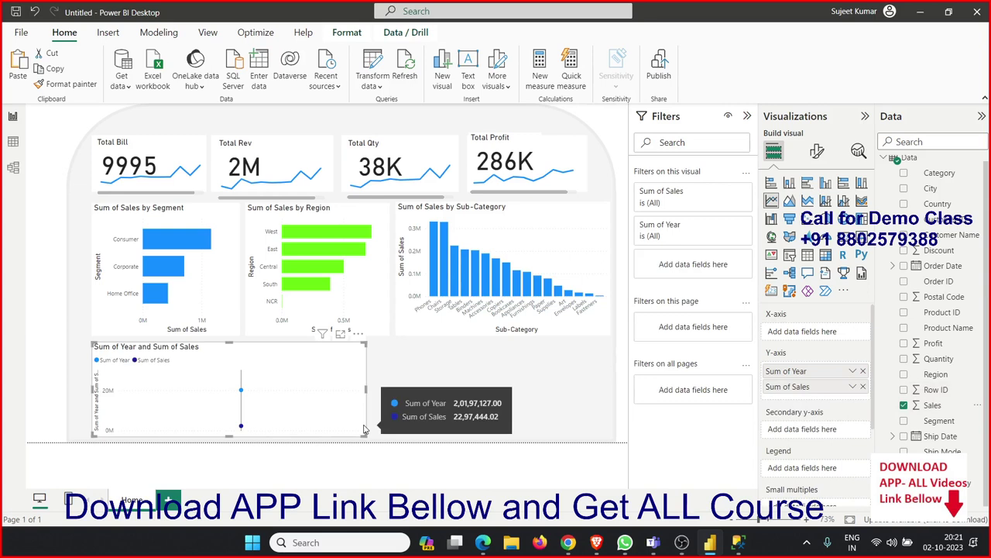
left_click_drag(786, 371, 790, 333)
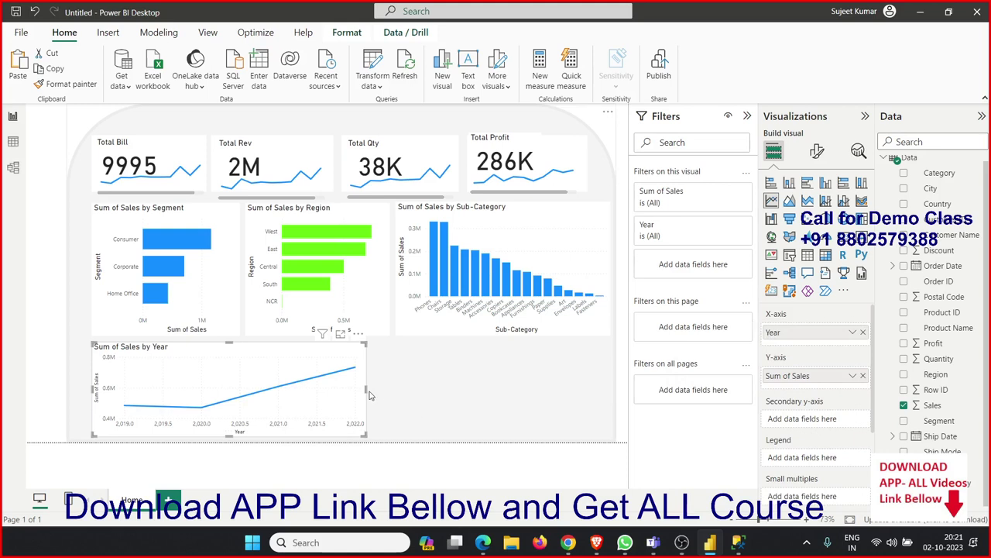
left_click_drag(366, 389, 362, 394)
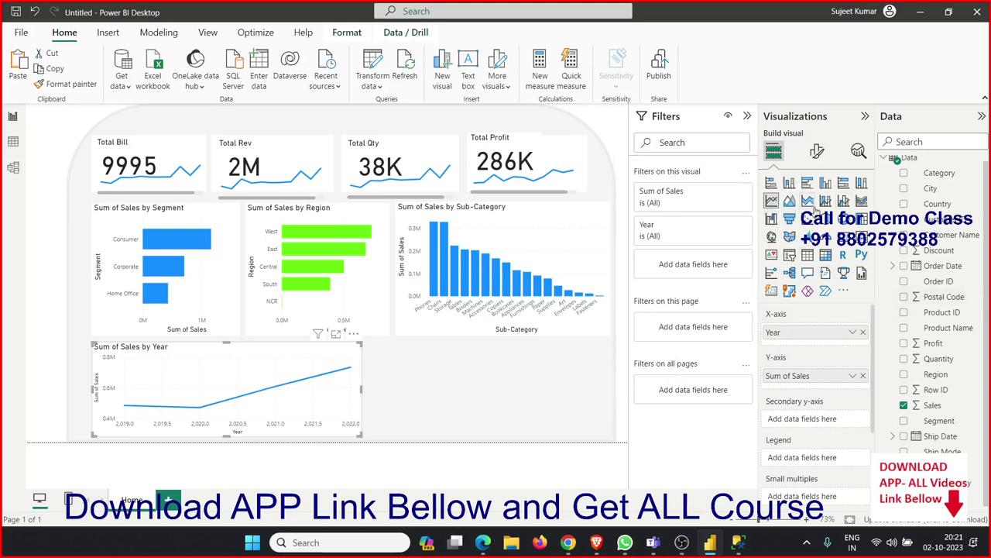
- Insert an empty waterfall chart and move it beside the Sum of Sales by Year chart
left_click(772, 220)
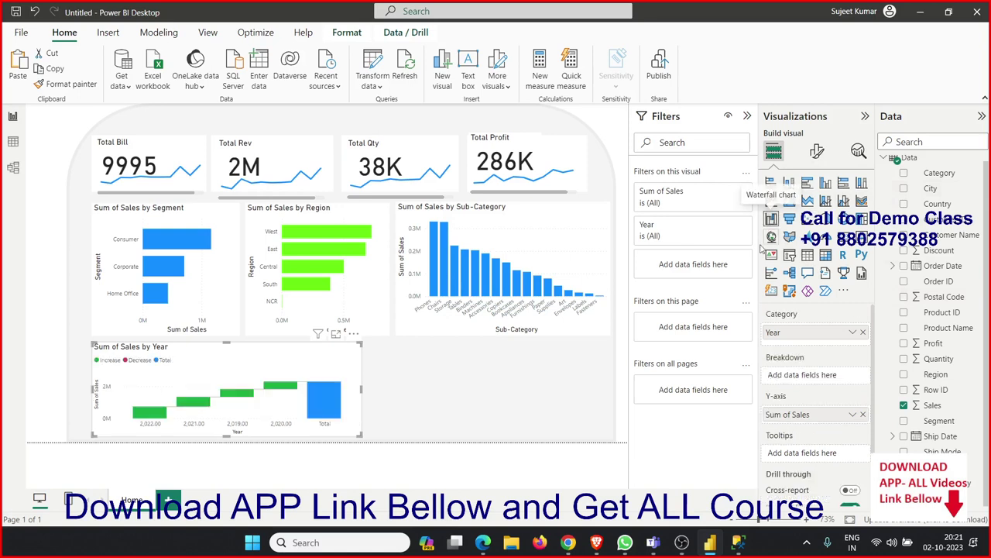
key("ctrl+z")
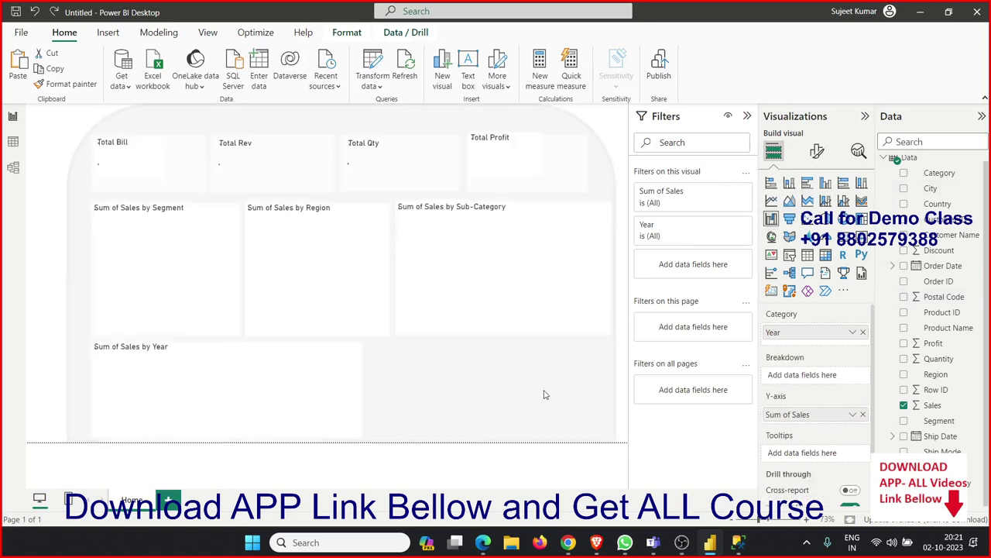
left_click(449, 414)
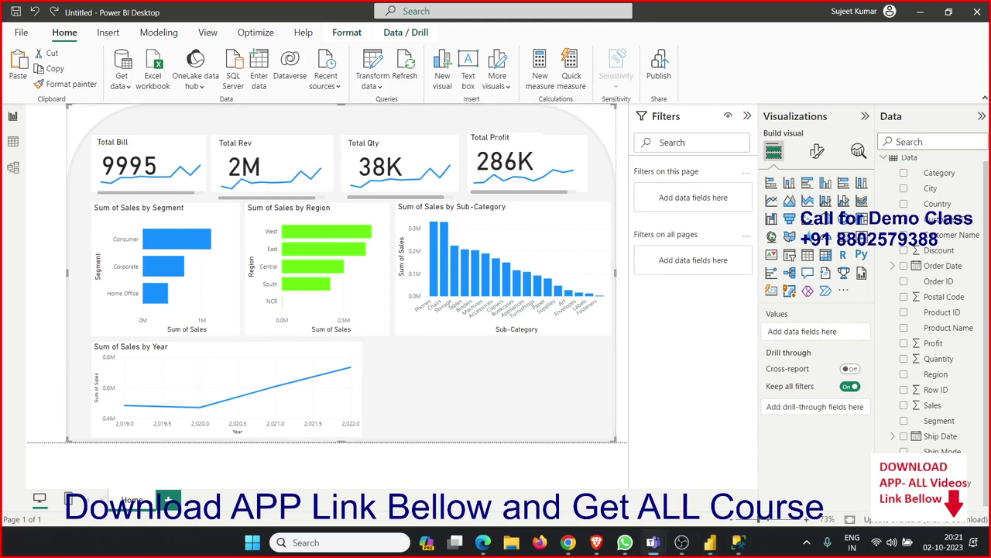
left_click(772, 219)
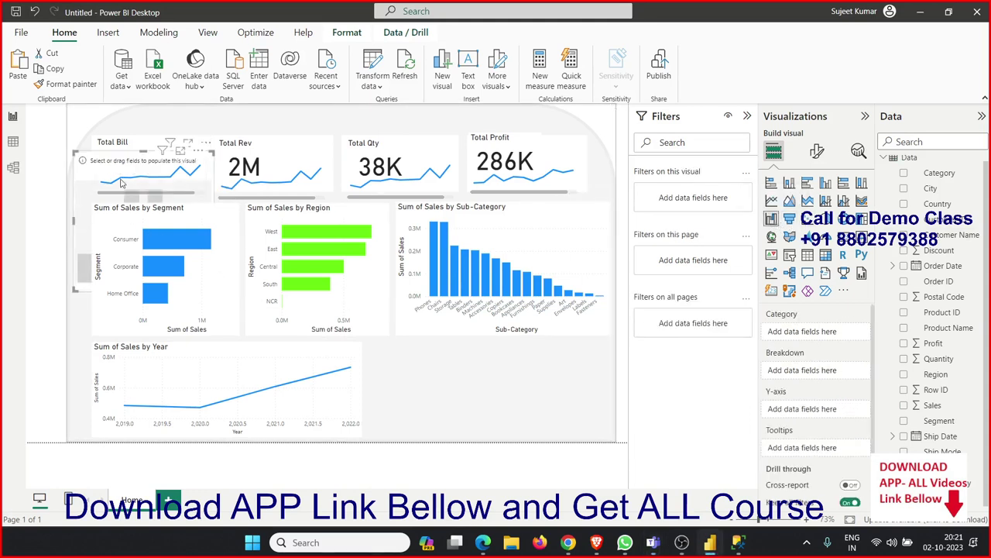
mouse_move(438, 369)
left_mouse_down()
mouse_move(413, 334)
mouse_move(124, 164)
left_mouse_up()
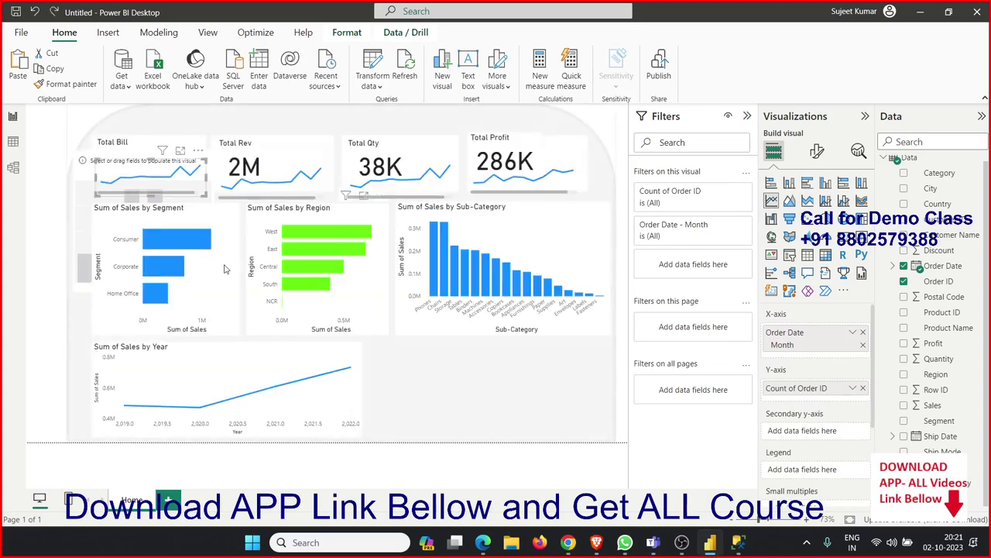
left_click(78, 230)
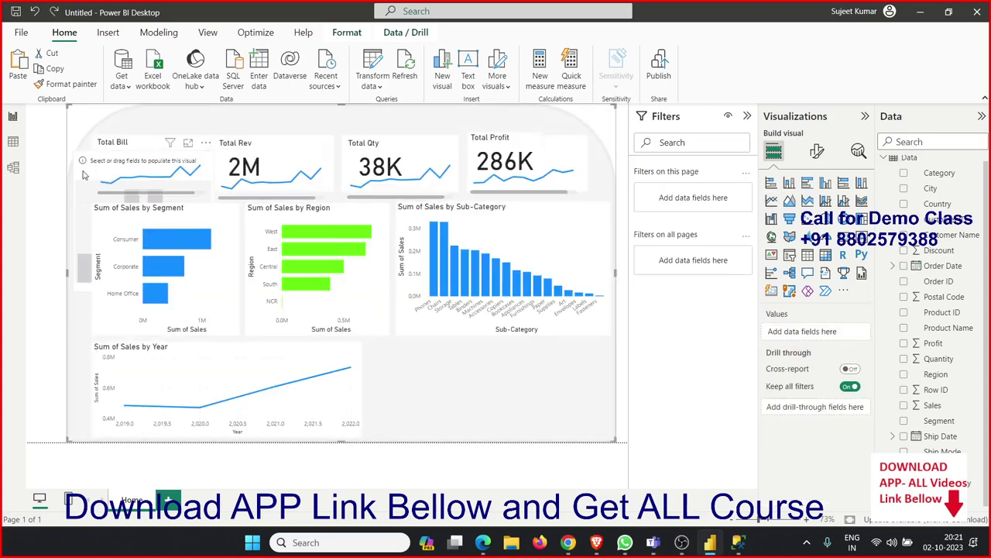
mouse_move(84, 175)
left_mouse_down()
mouse_move(386, 331)
mouse_move(373, 350)
left_mouse_up()
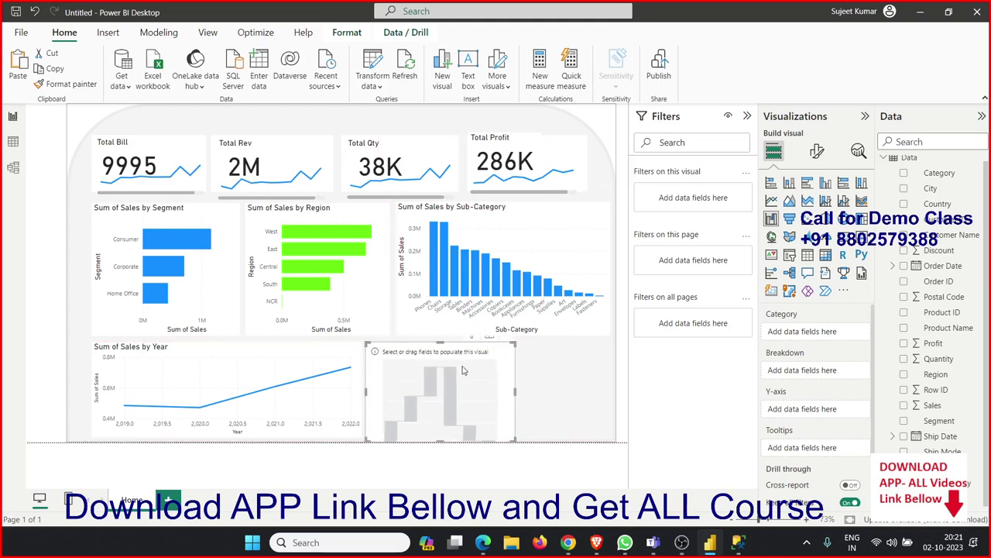
- Widen the waterfall, use Order Date Month only as its category and Sum of Sales as values
left_click_drag(509, 387, 609, 404)
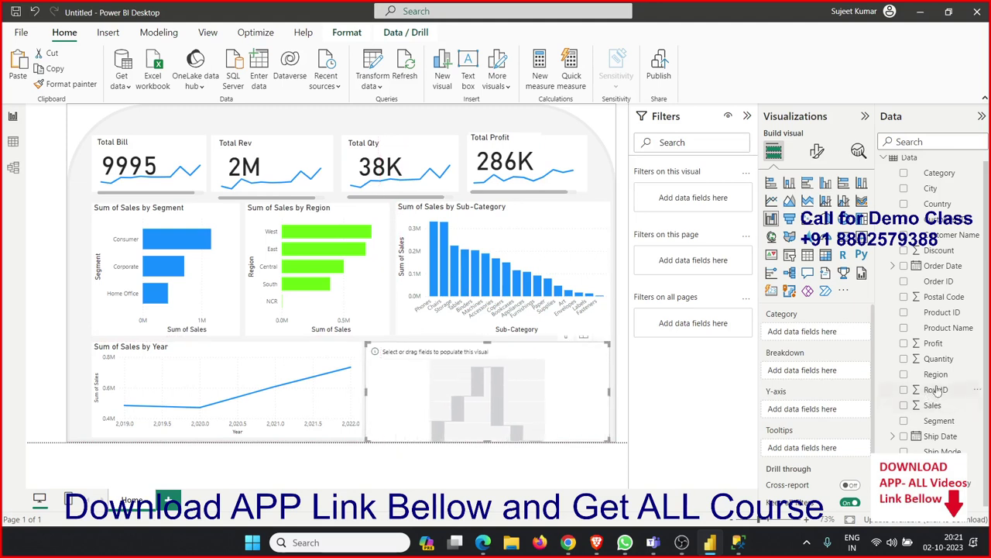
left_click_drag(946, 272, 837, 341)
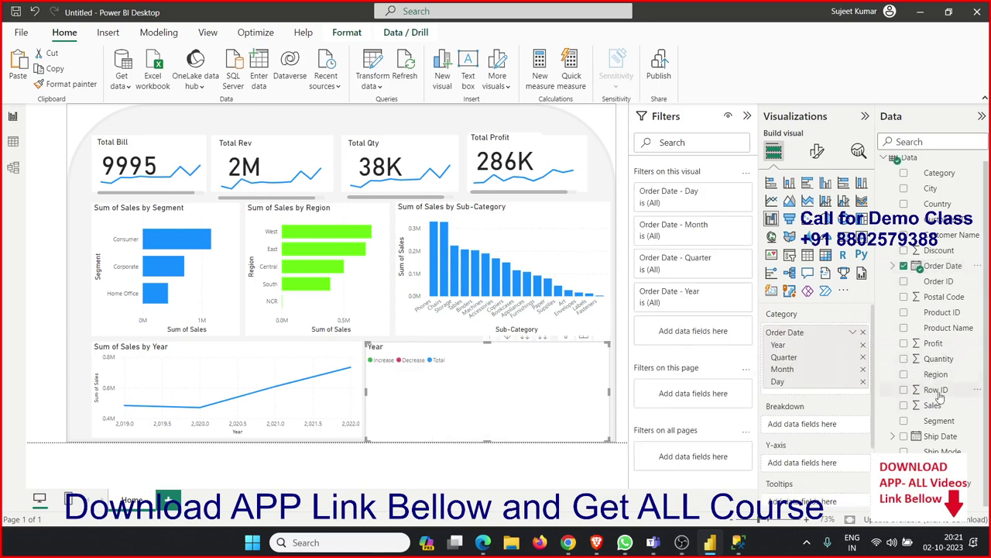
left_click(863, 381)
left_click(863, 357)
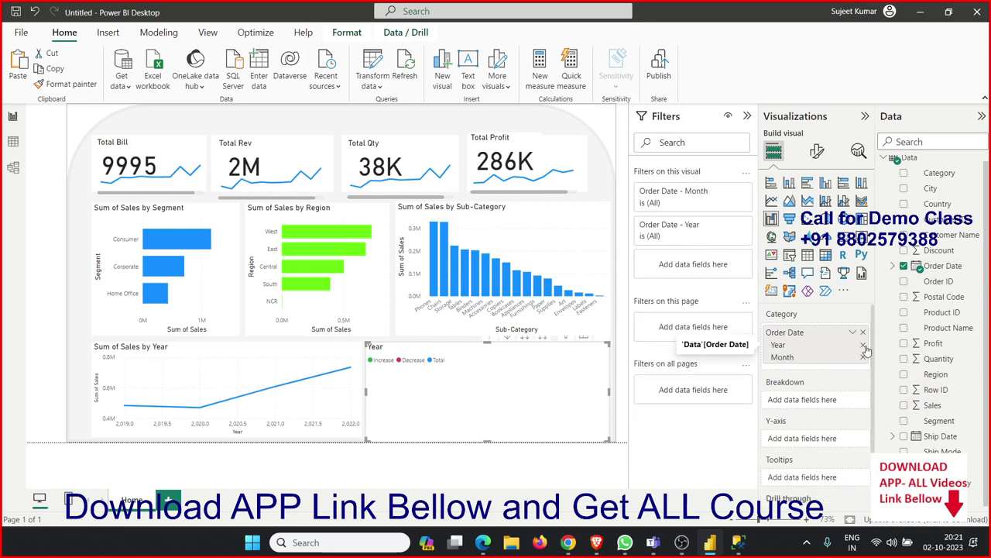
left_click(863, 345)
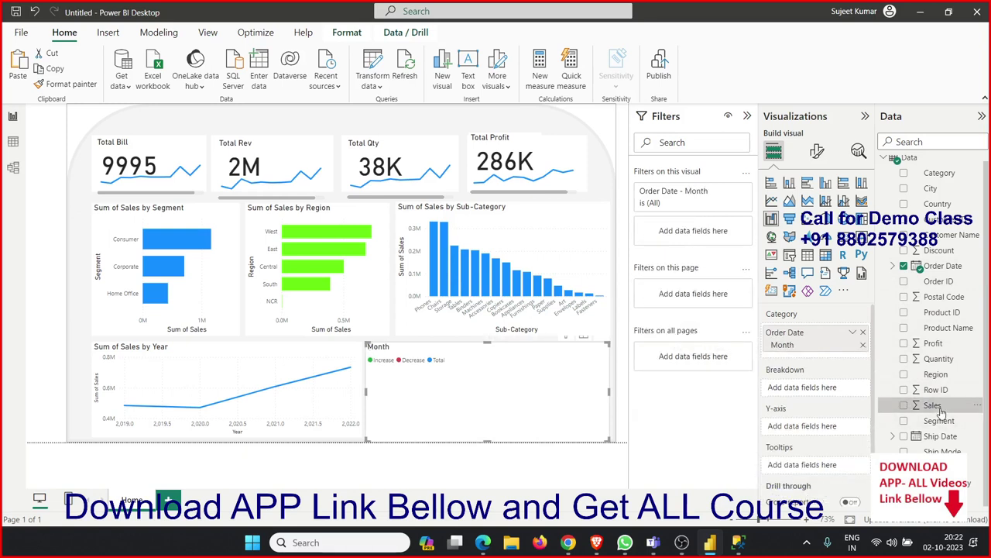
mouse_move(933, 405)
left_mouse_down()
mouse_move(890, 412)
mouse_move(831, 393)
left_mouse_up()
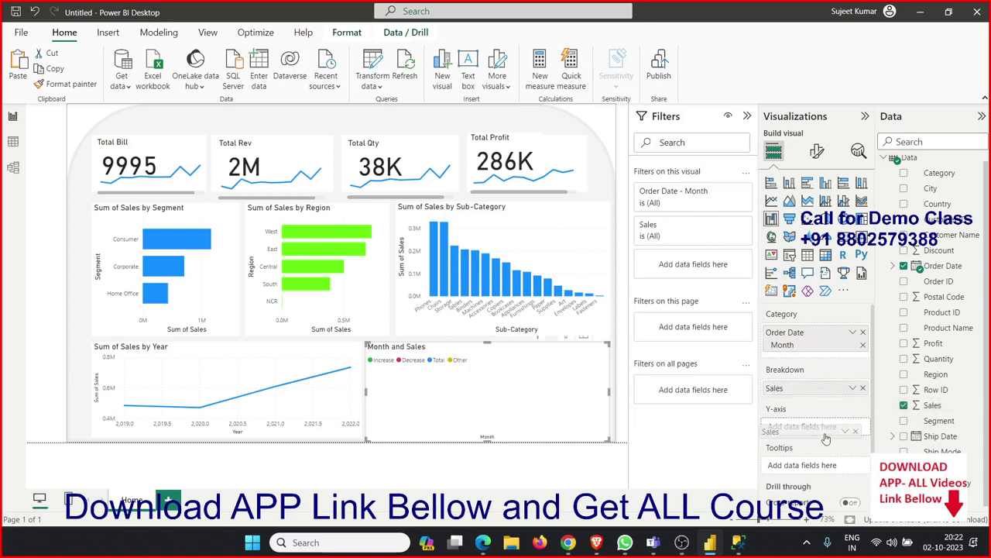
left_click_drag(829, 396, 826, 436)
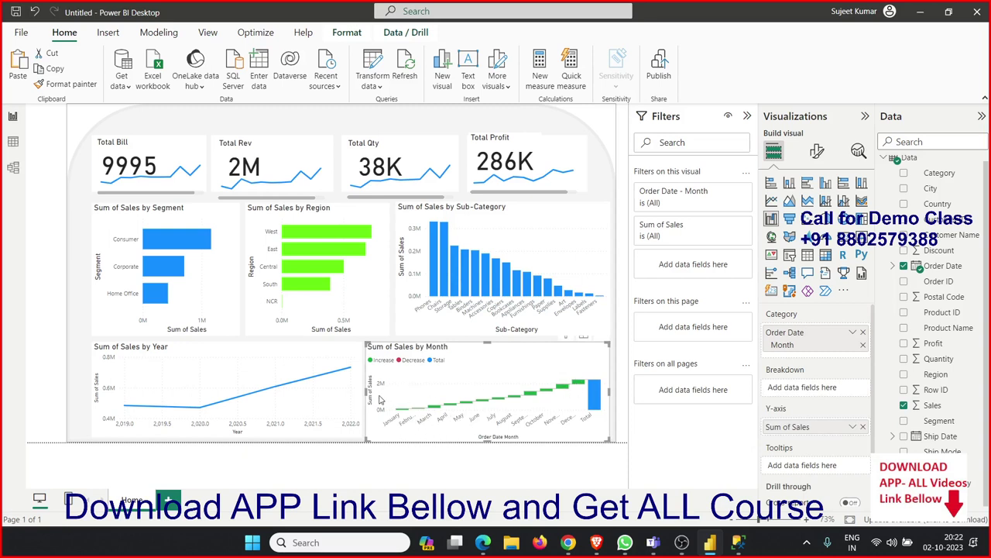
left_click_drag(367, 344, 367, 344)
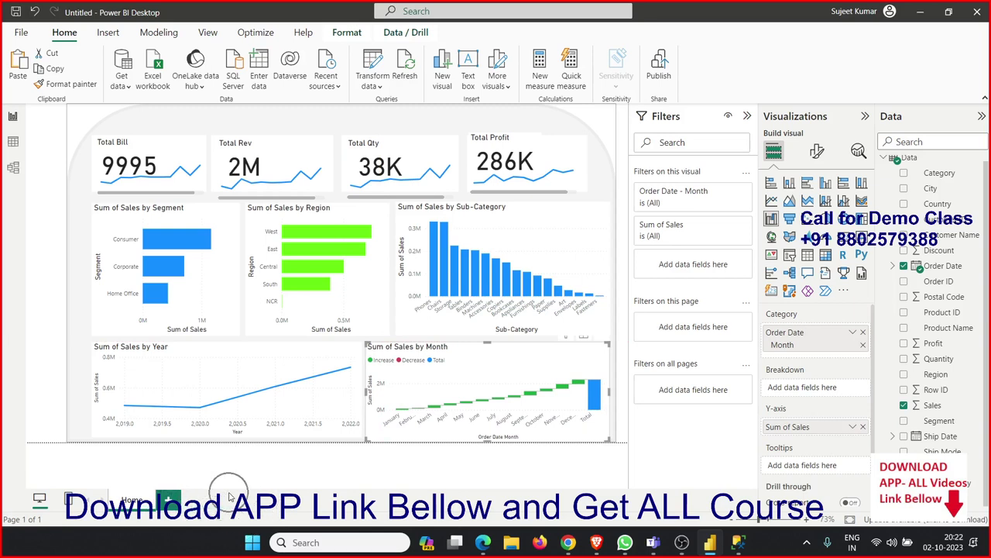
right_click(133, 500)
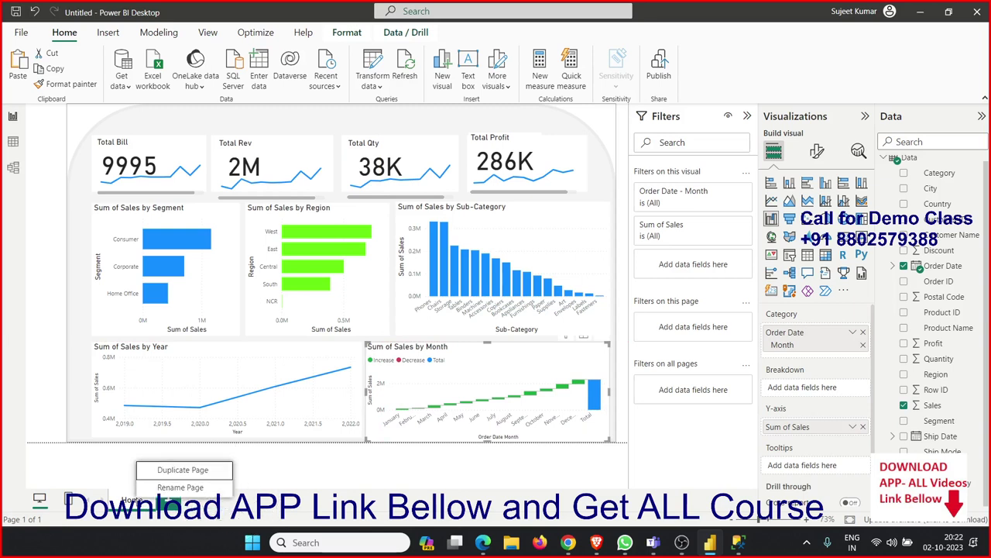
left_click(180, 470)
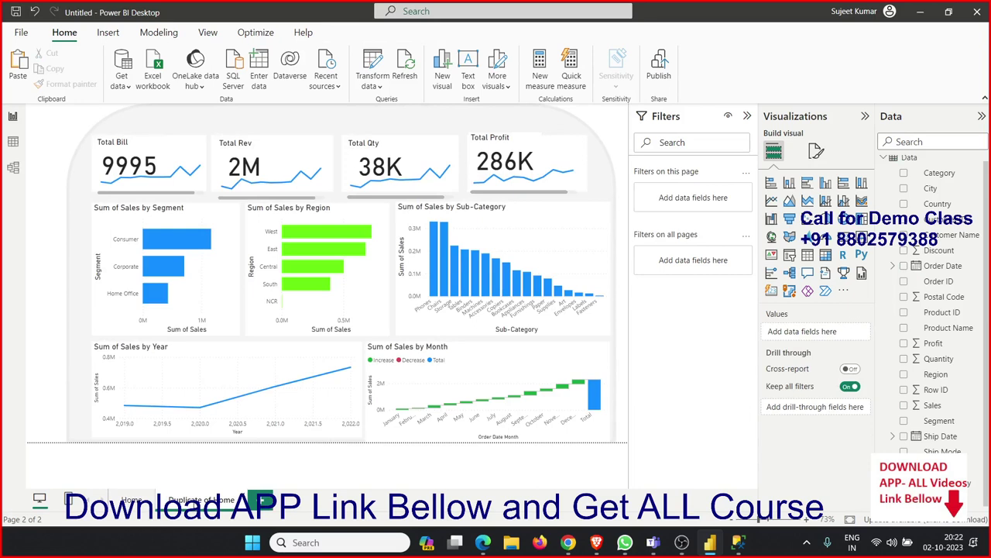
double_click(202, 500)
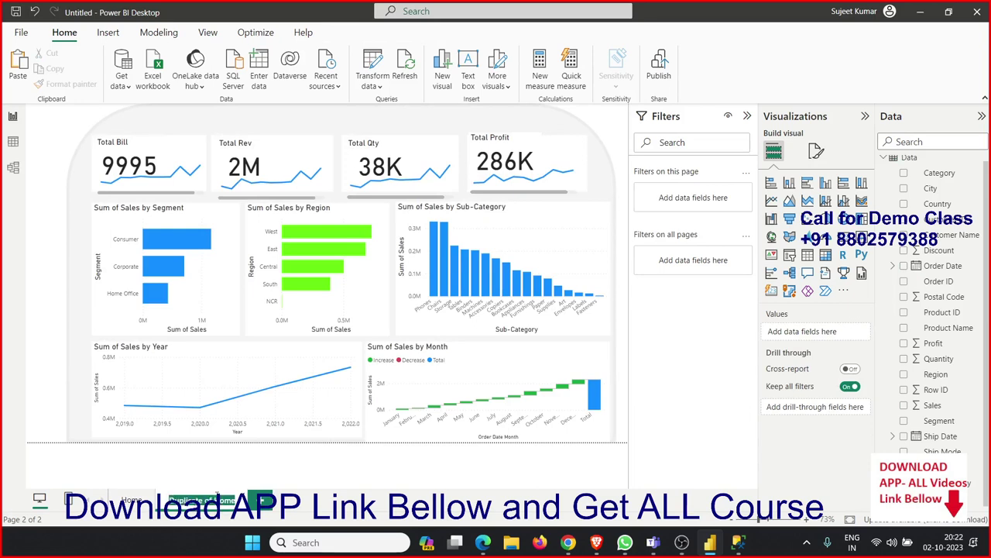
left_click(262, 500)
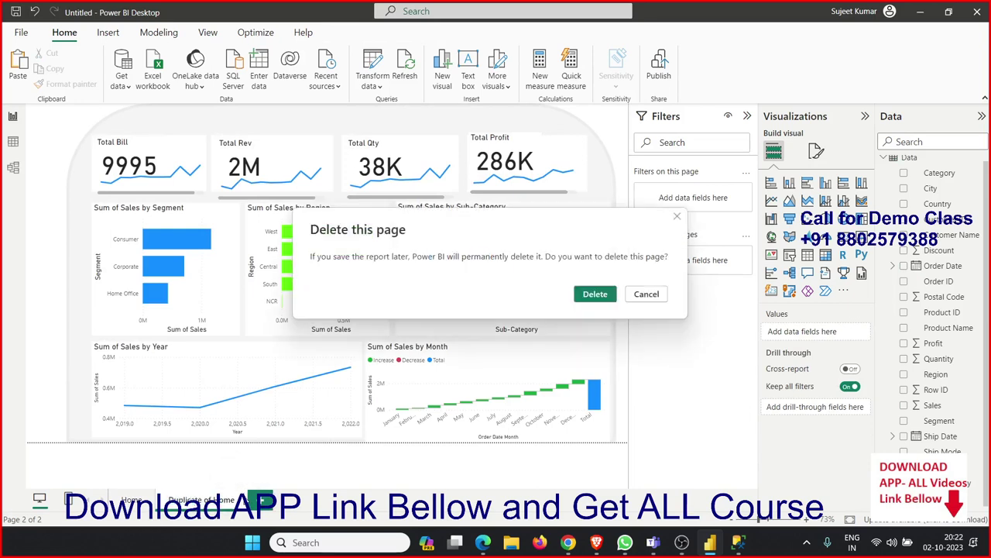
left_click(595, 295)
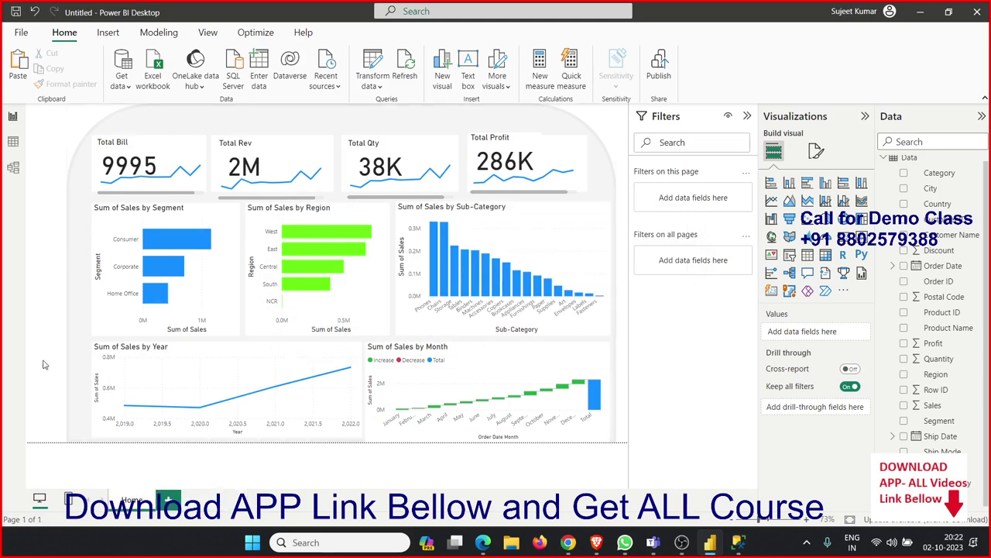
left_click_drag(34, 182, 64, 227)
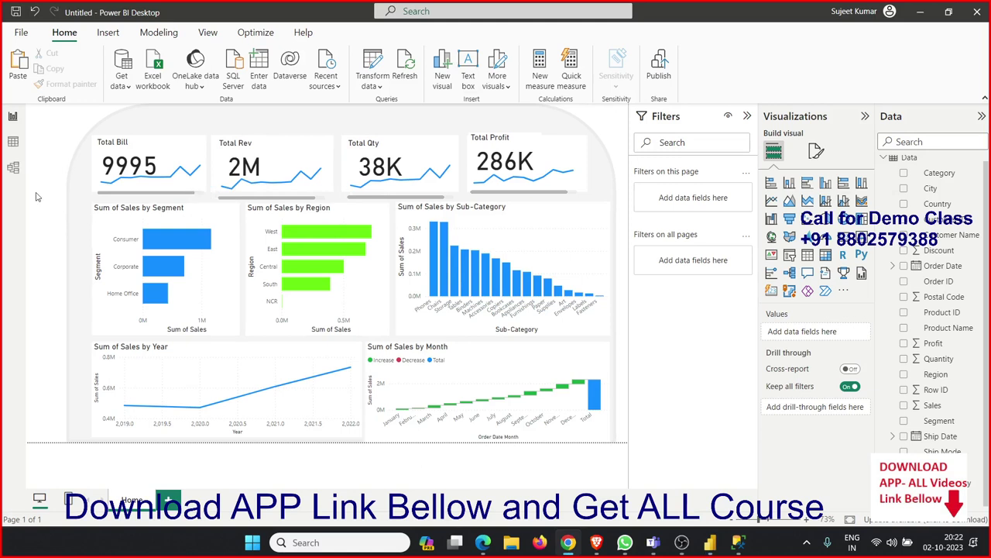
left_click_drag(28, 192, 62, 236)
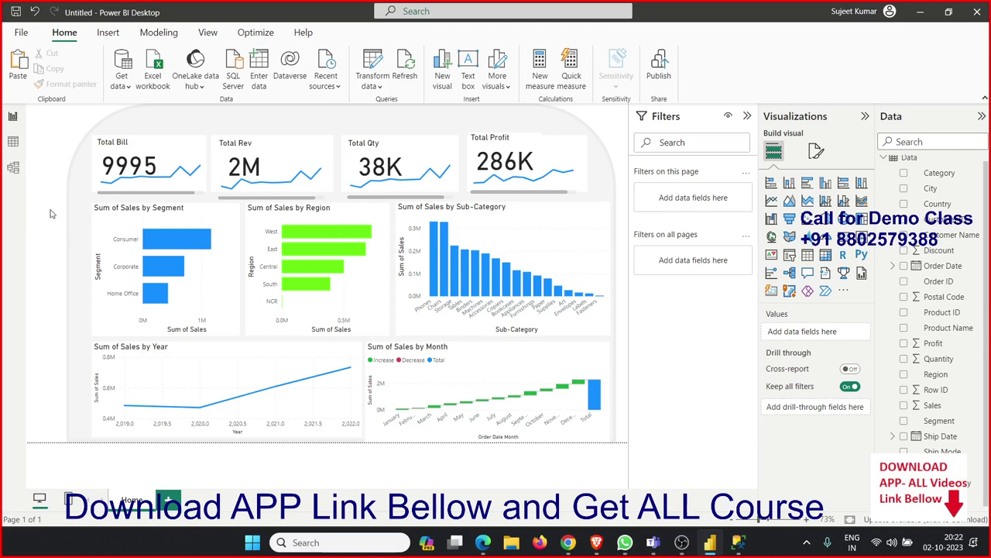
mouse_move(41, 205)
left_mouse_down()
mouse_move(62, 234)
mouse_move(56, 241)
left_mouse_up()
- Switch the yearly line chart's values from Sum of Sales to Count of Order Date
left_click(246, 352)
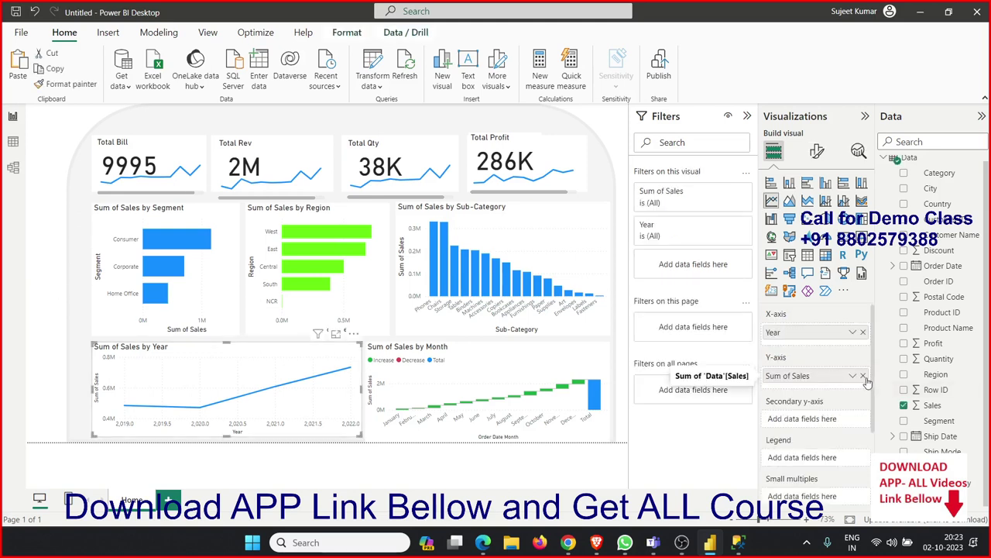
left_click(862, 375)
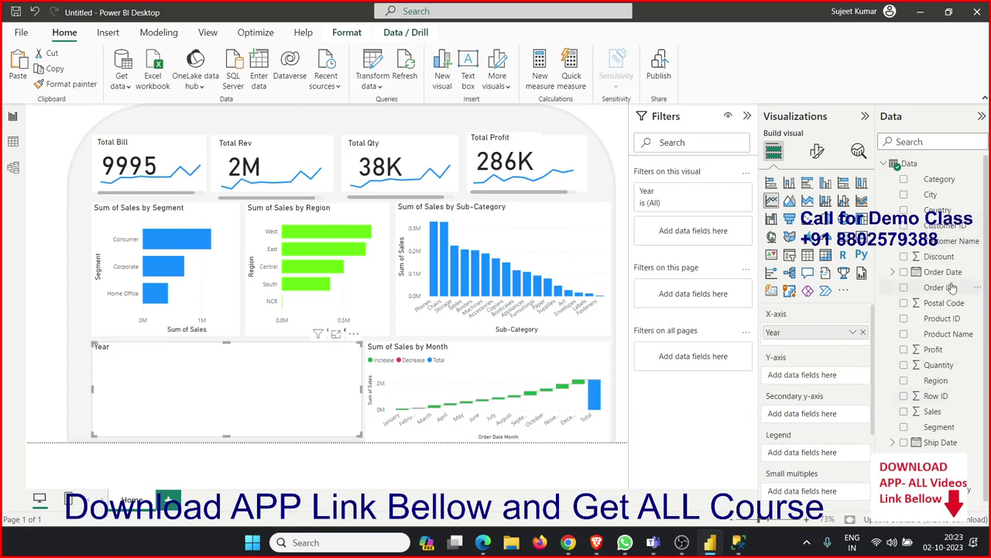
left_click_drag(953, 280, 844, 381)
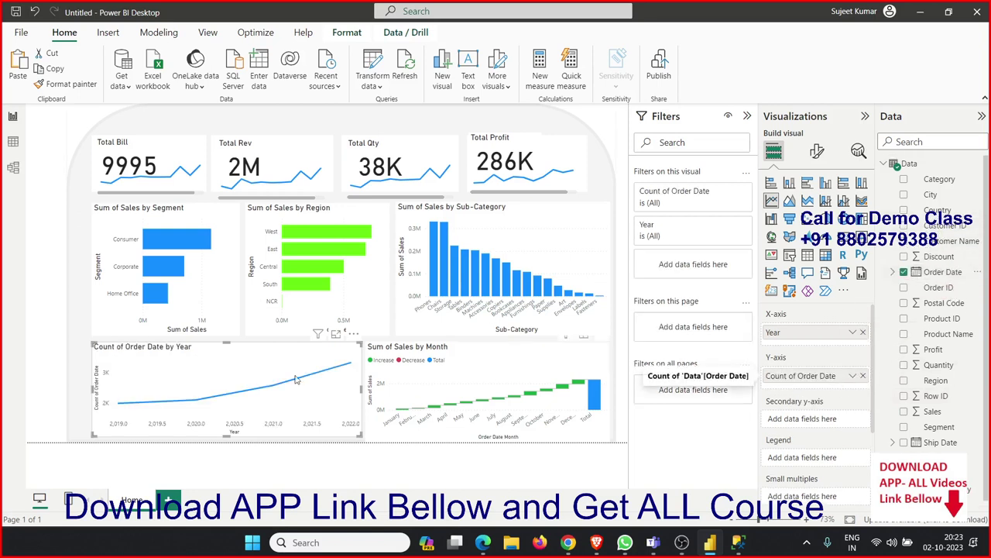
key("Escape")
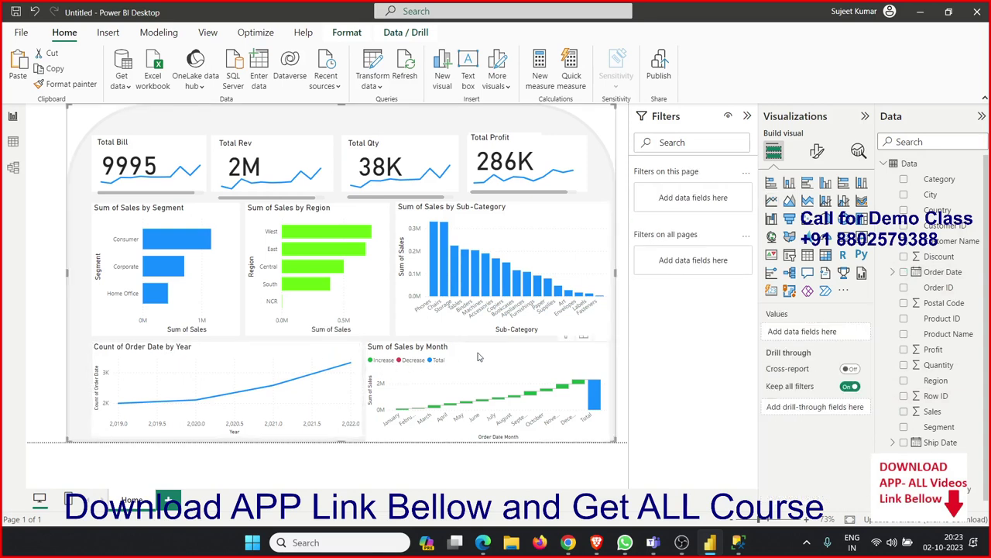
- Replace Sum of Sales with Profit as the waterfall's values, giving Sum of Profit by Month
left_click(595, 345)
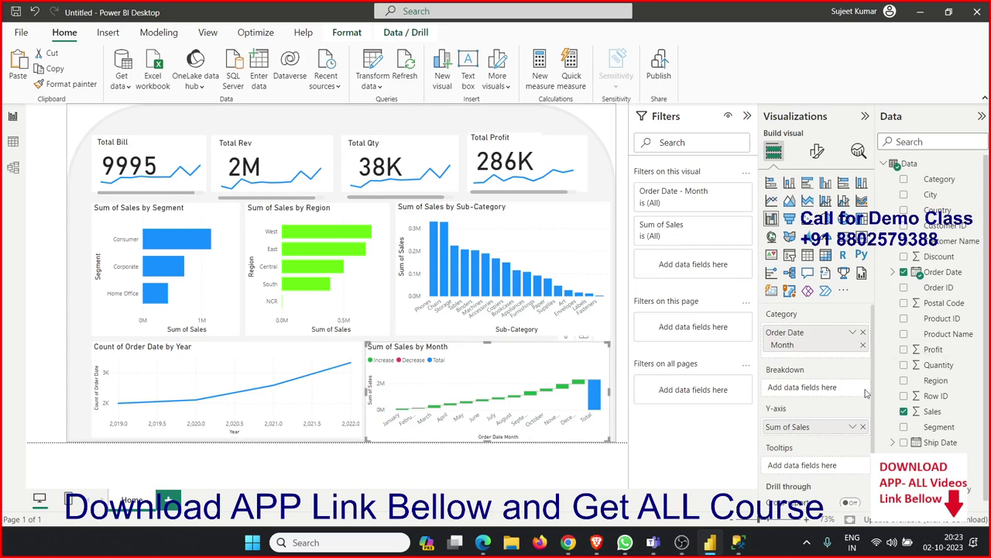
left_click_drag(869, 430, 709, 430)
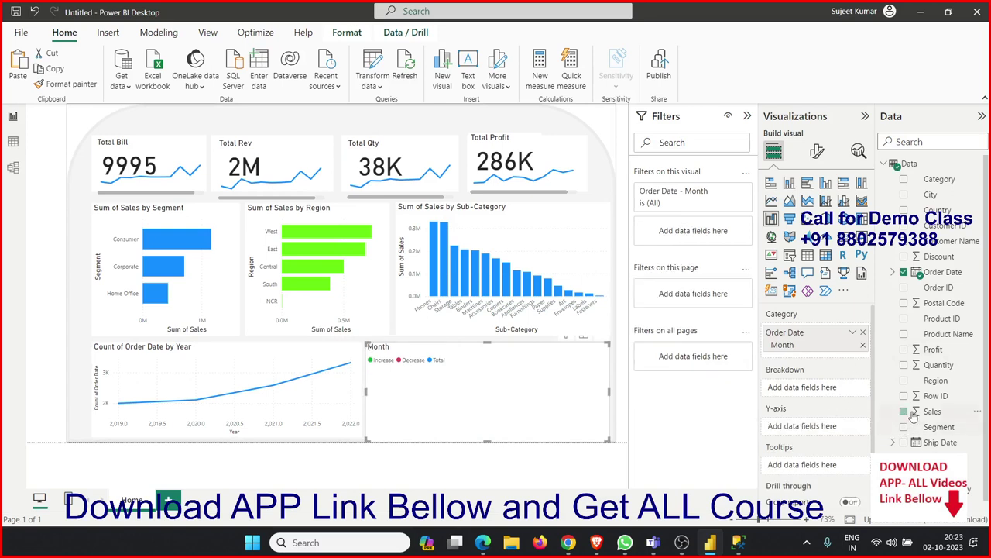
left_click_drag(935, 355, 844, 457)
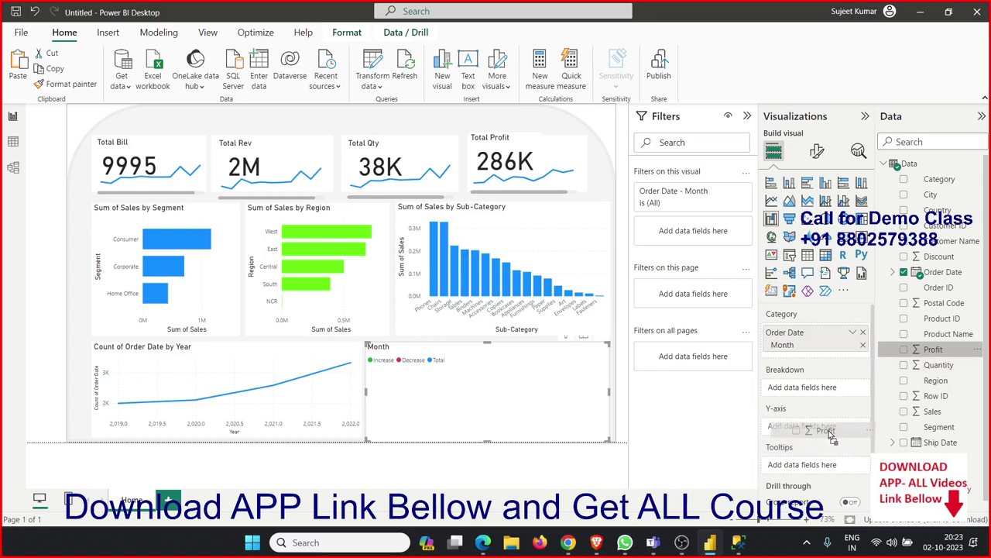
left_click_drag(844, 457, 824, 432)
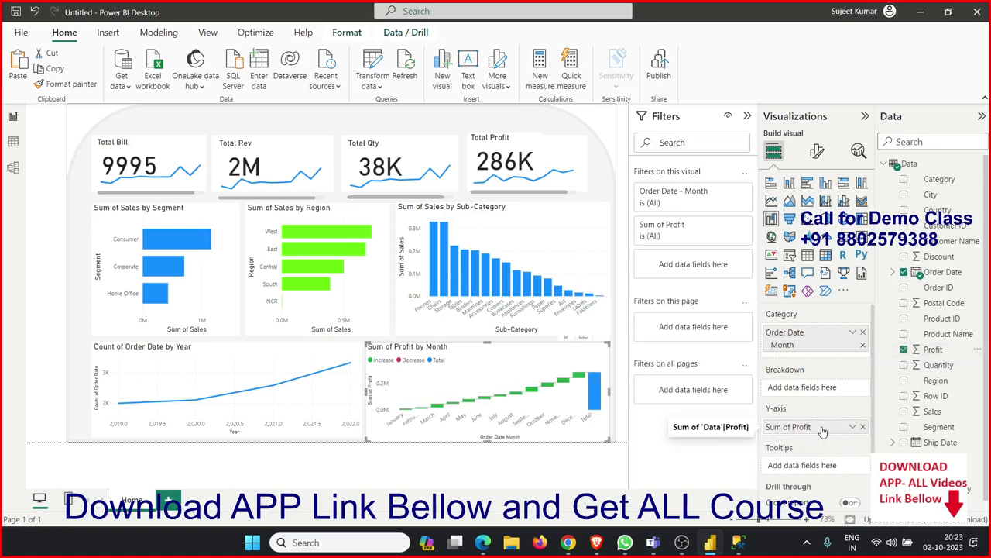
left_click(40, 236)
left_click(507, 89)
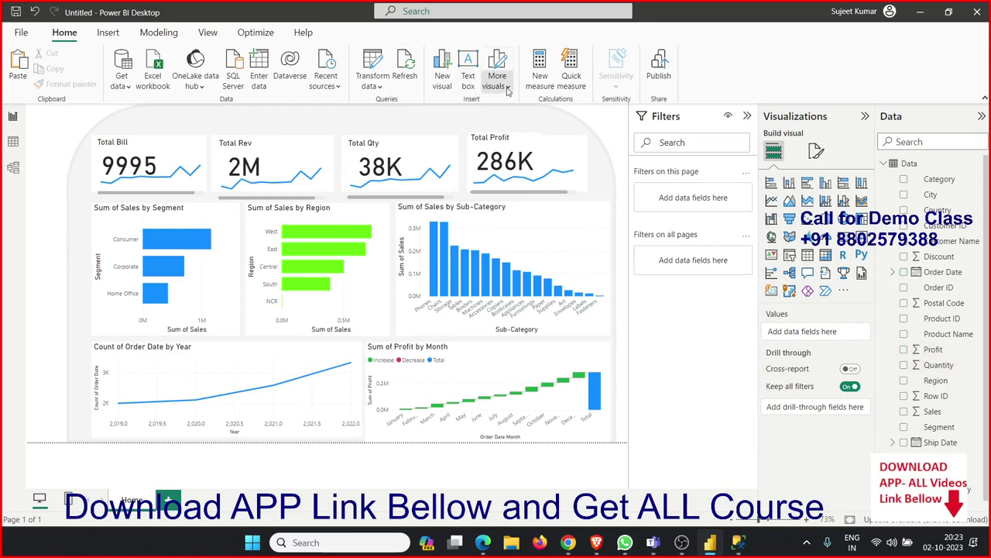
- Insert a rounded tab shape, move it to the page's left edge and rotate it to 271°
left_click(107, 32)
left_click(474, 81)
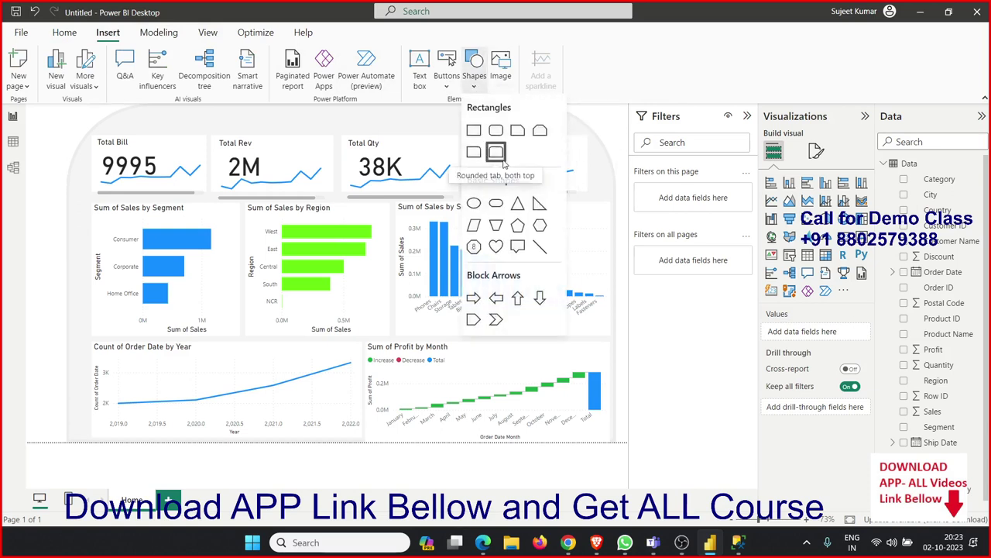
left_click(496, 152)
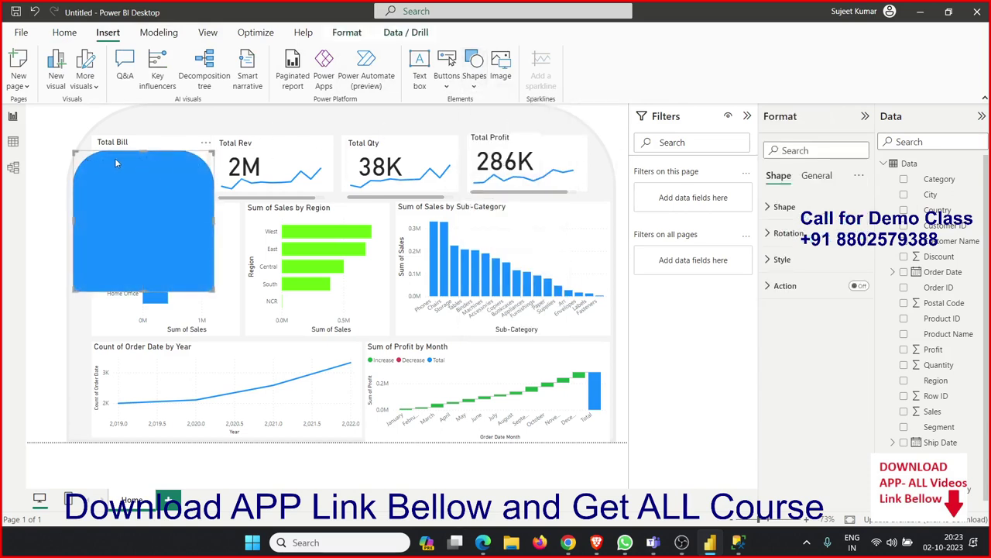
mouse_move(126, 158)
left_mouse_down()
mouse_move(64, 161)
mouse_move(65, 172)
left_mouse_up()
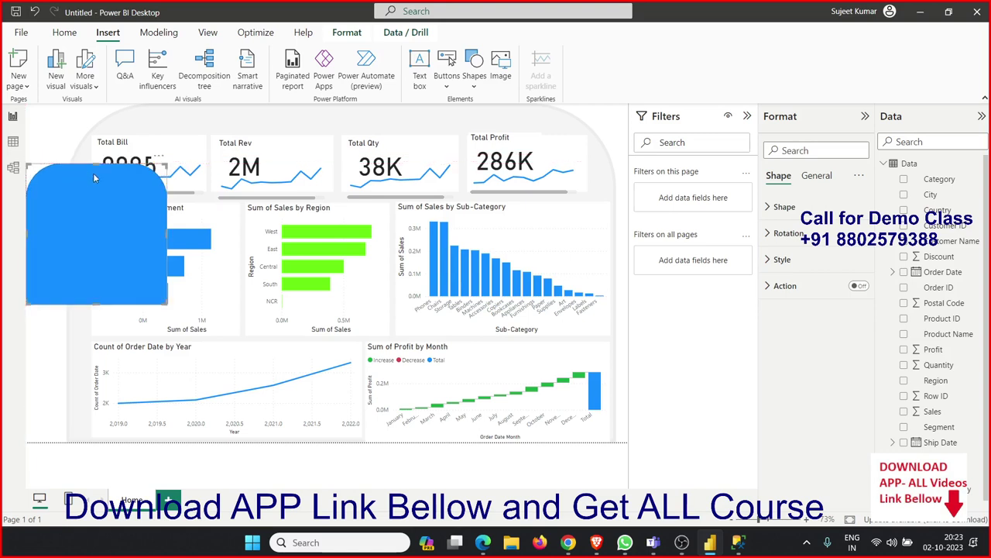
left_click(795, 233)
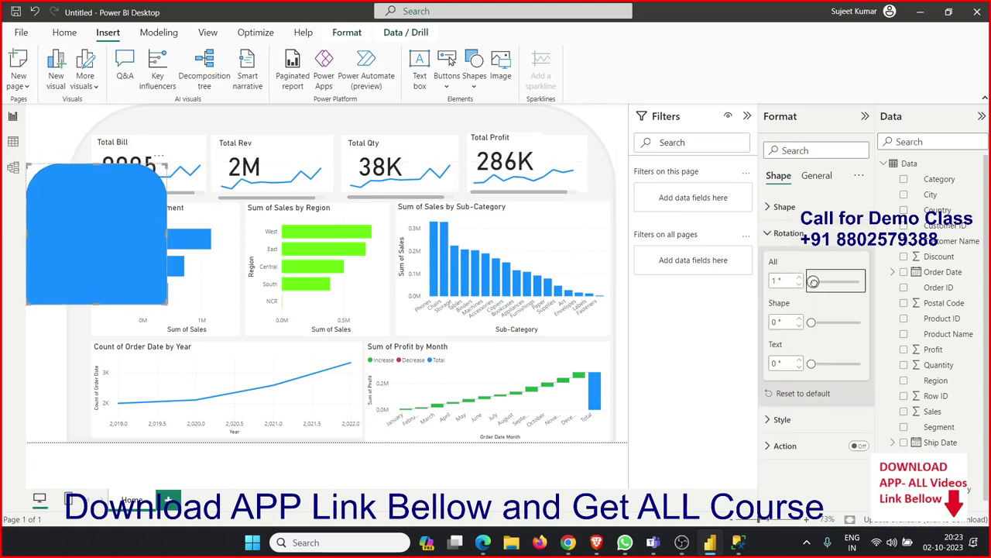
left_click_drag(811, 281, 849, 281)
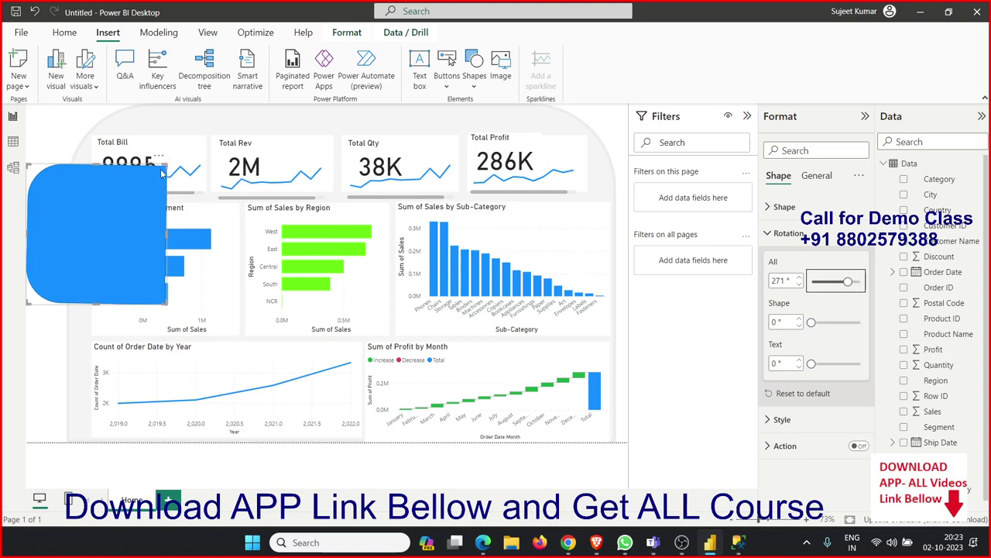
- Shrink the blue shape into a small, slightly shorter tab at the left edge
left_click_drag(161, 173, 79, 230)
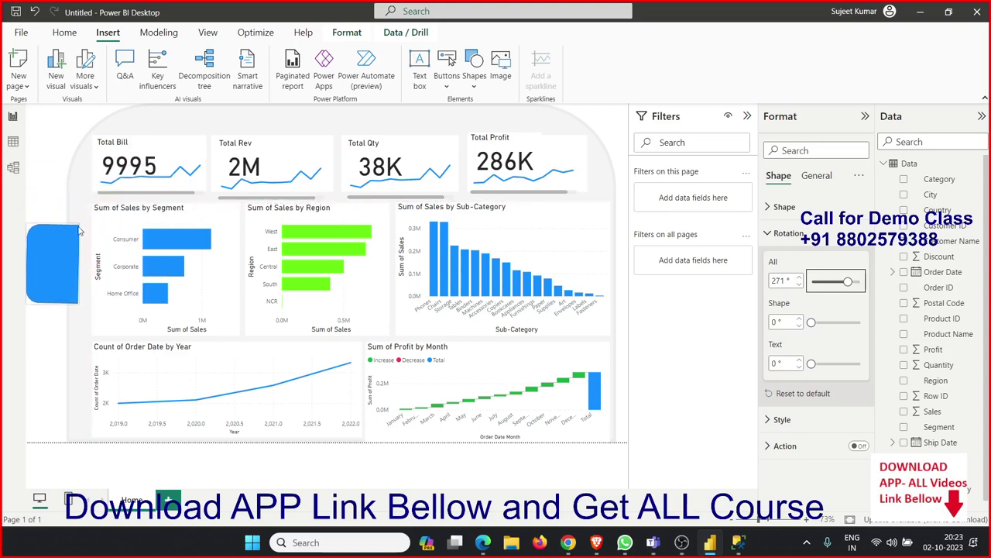
mouse_move(79, 230)
left_mouse_down()
mouse_move(51, 261)
mouse_move(51, 211)
left_mouse_up()
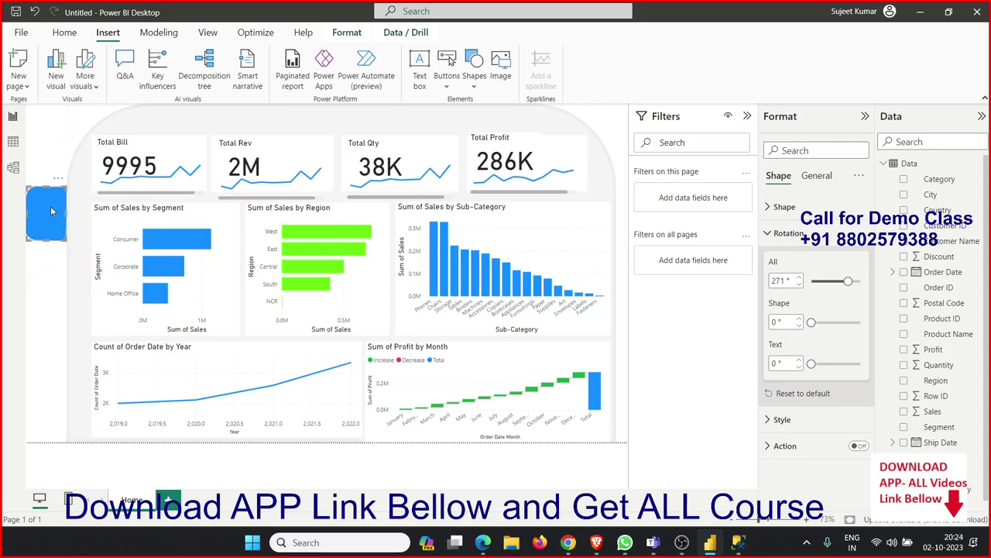
left_click(32, 236)
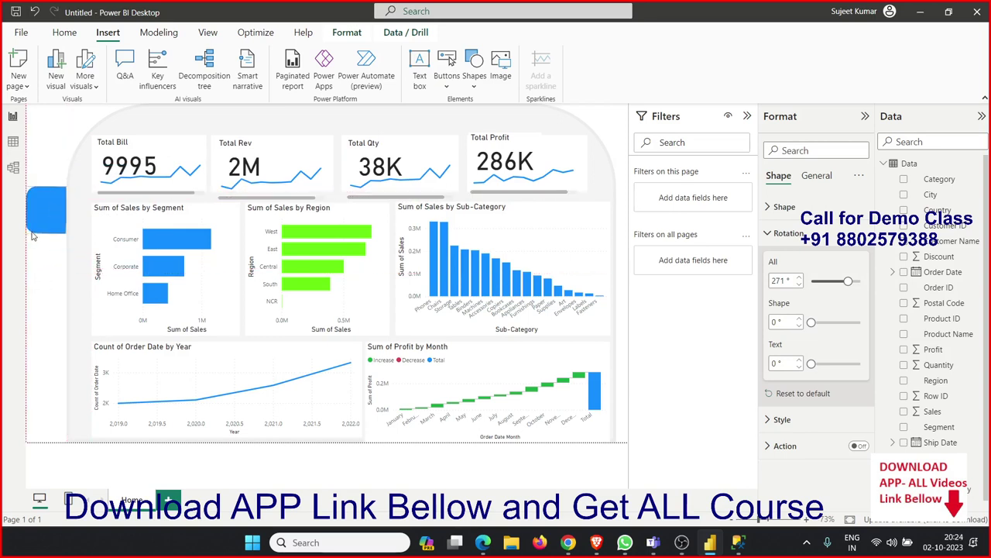
mouse_move(32, 236)
left_mouse_down()
mouse_move(26, 223)
mouse_move(29, 231)
left_mouse_up()
left_click(41, 247)
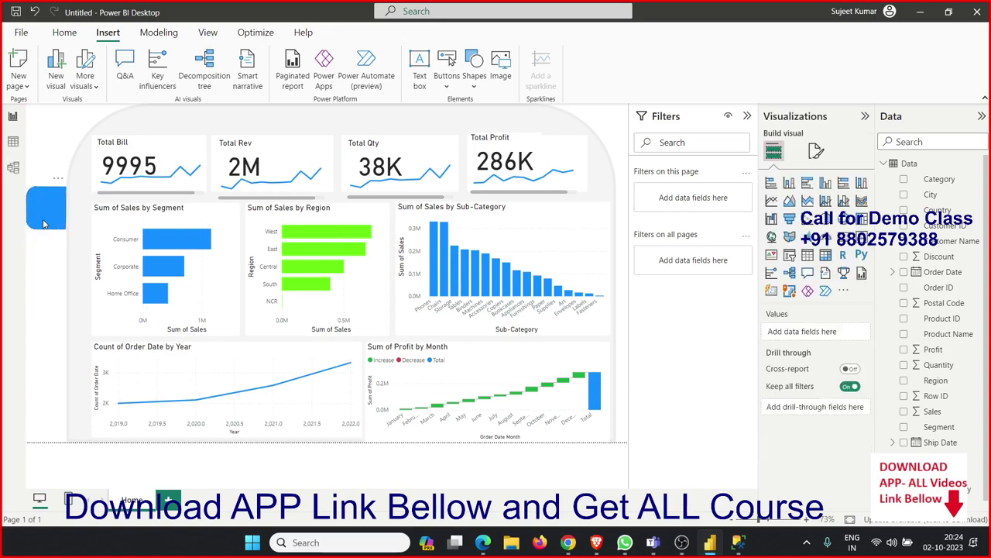
- Set the shape's Style fill colour to light grey
left_click(44, 223)
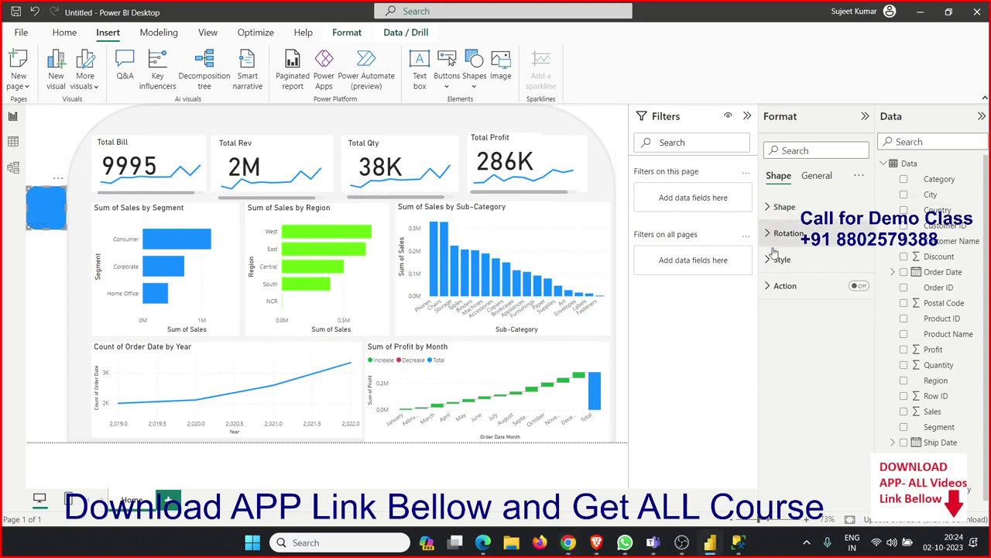
left_click(813, 176)
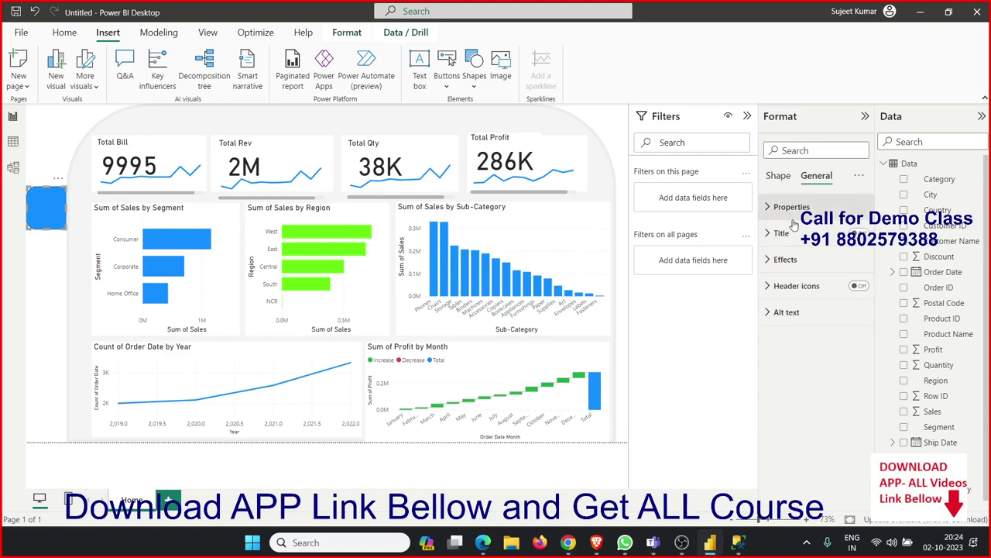
left_click(782, 261)
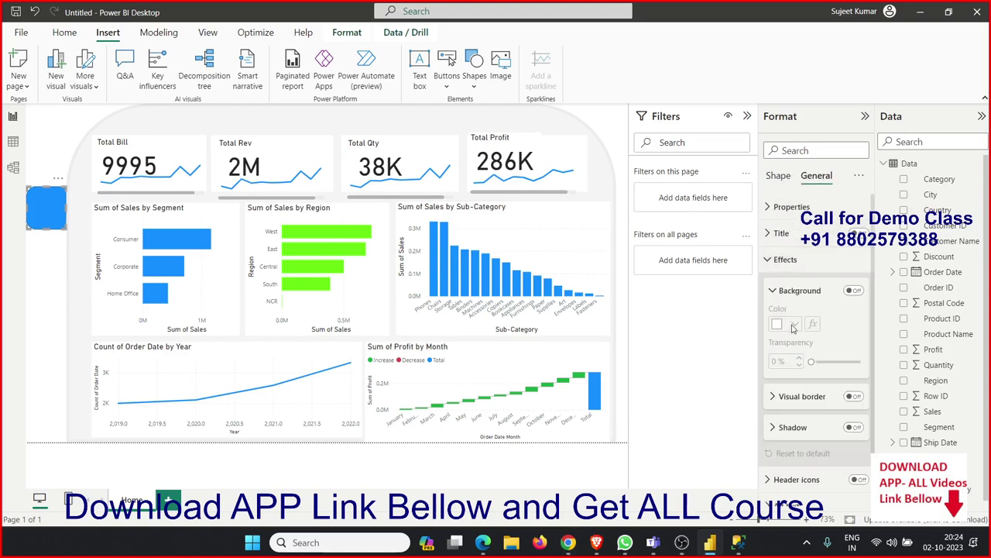
left_click(779, 233)
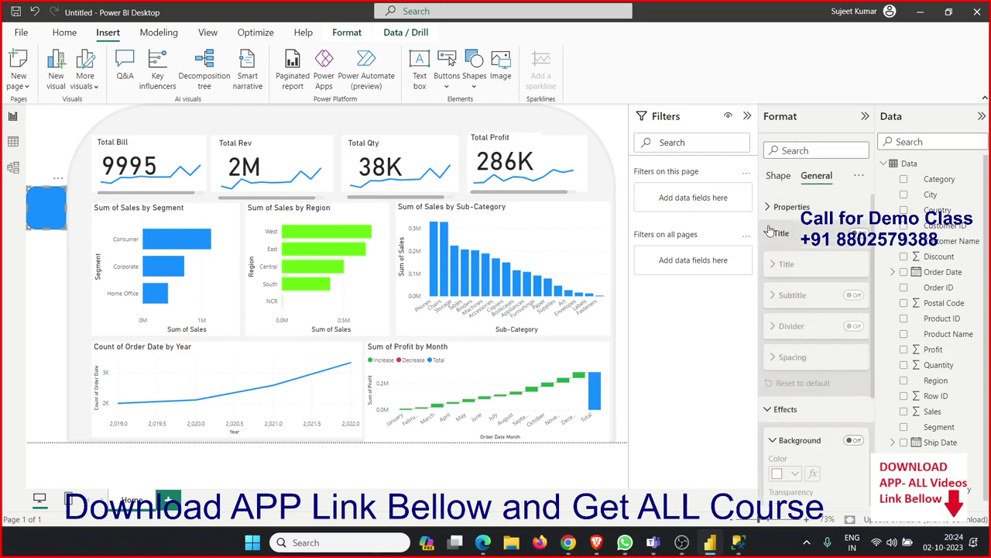
left_click(777, 176)
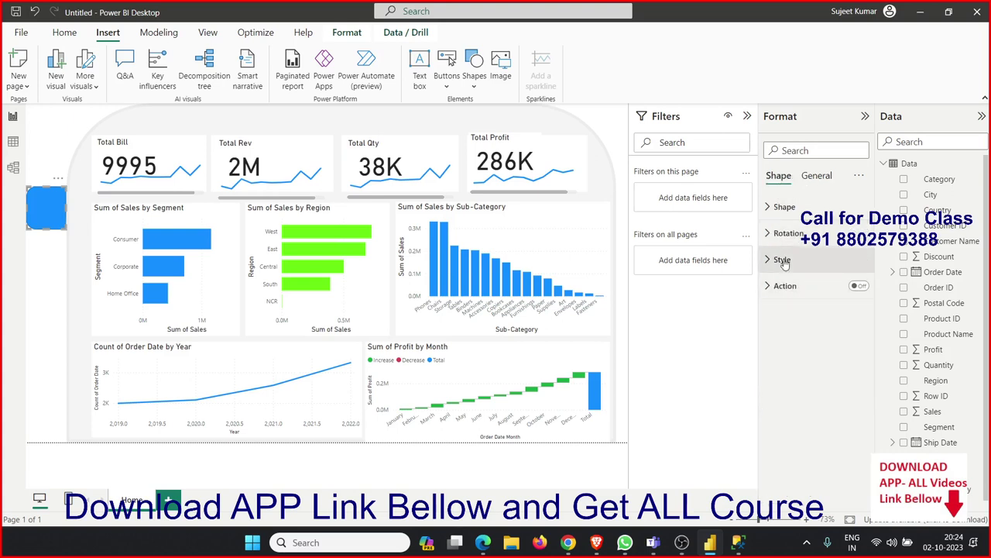
left_click(782, 260)
left_click(798, 325)
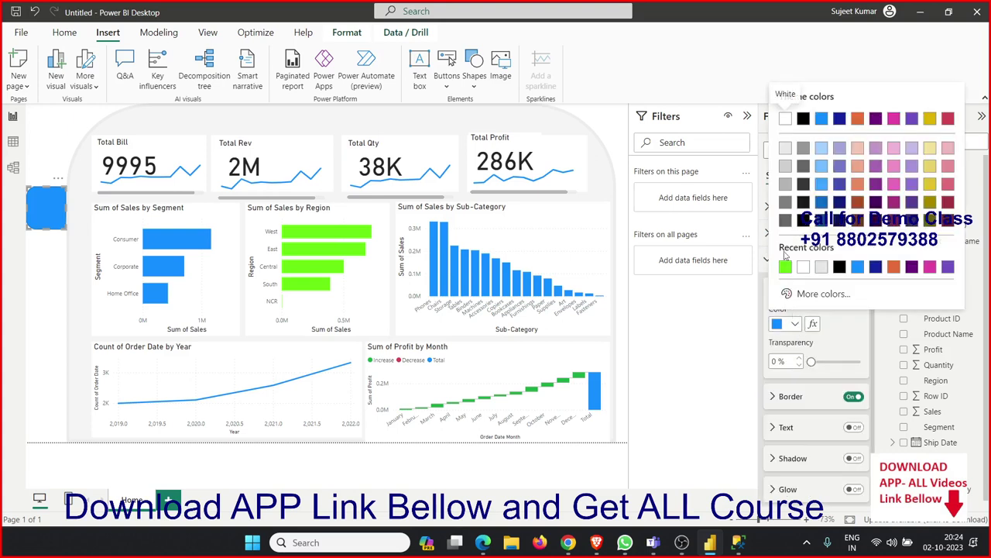
left_click(786, 147)
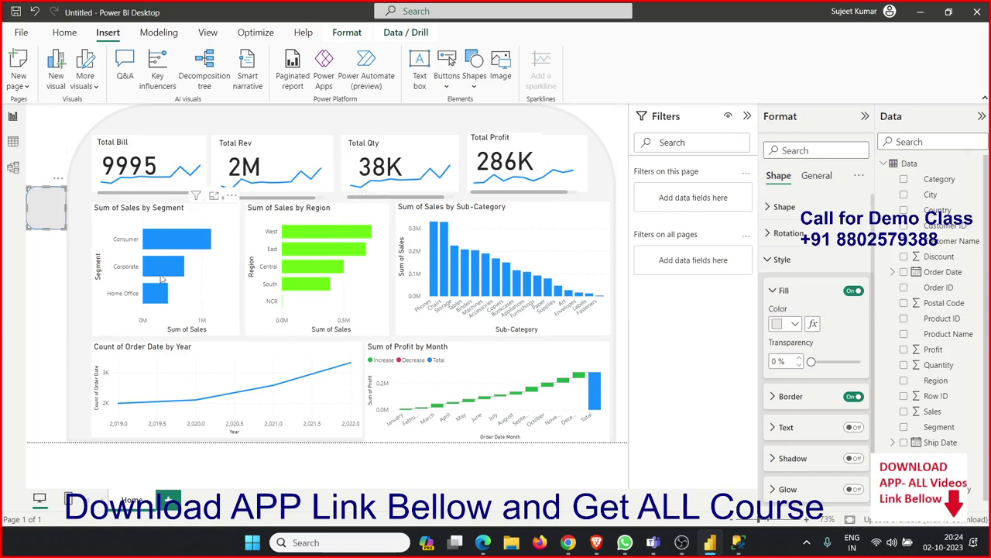
- Turn off the grey shape's border, then start a region screen snip
left_click(49, 306)
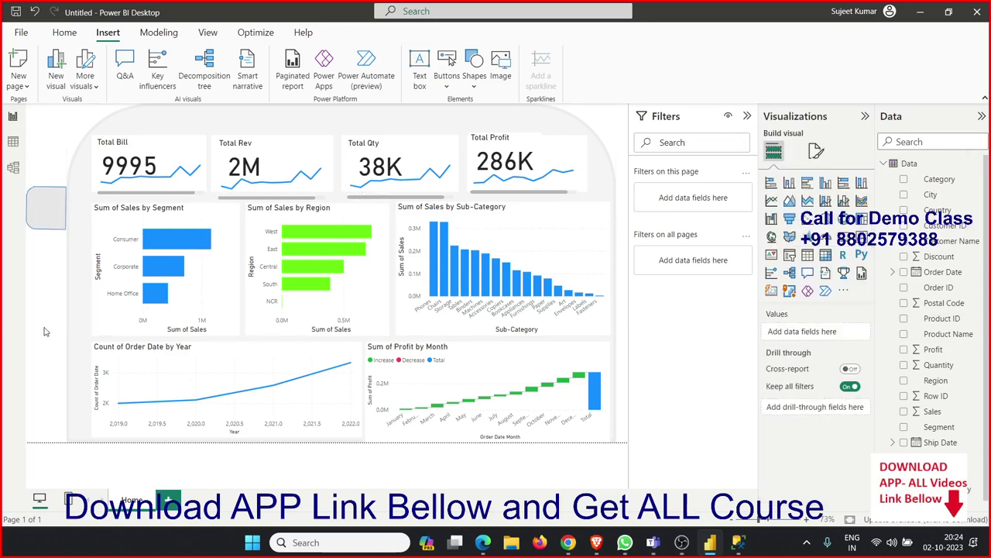
left_click(49, 223)
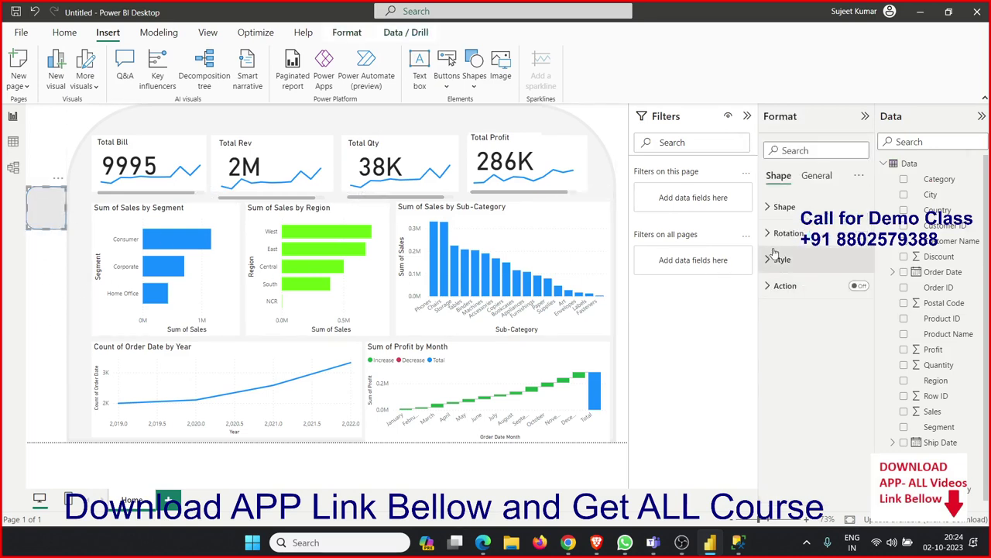
left_click(778, 259)
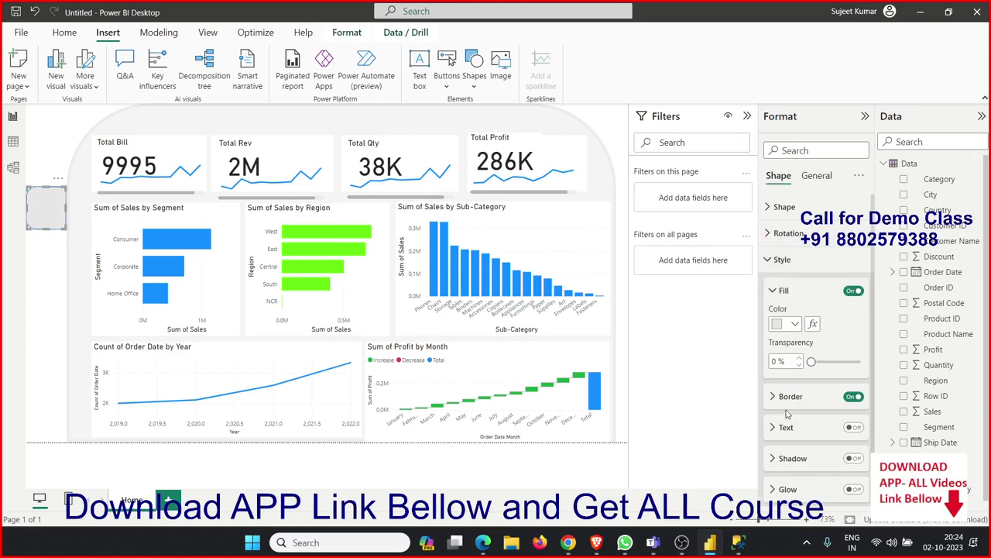
left_click(853, 396)
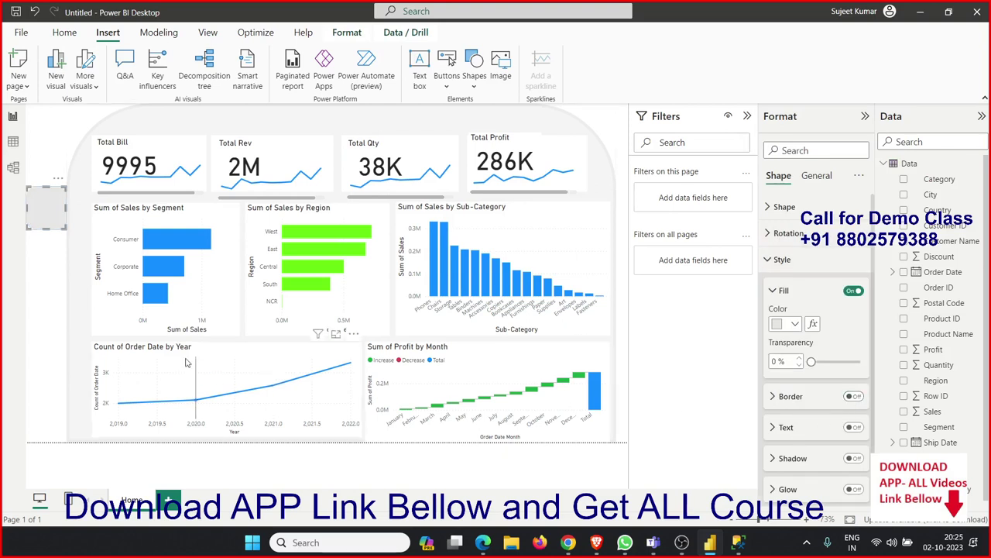
left_click(62, 304)
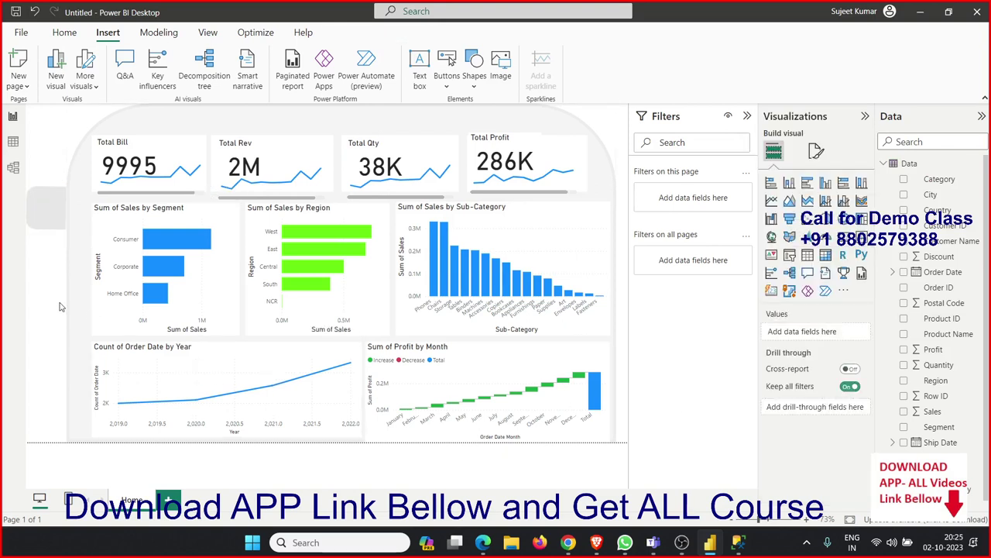
left_click(50, 223)
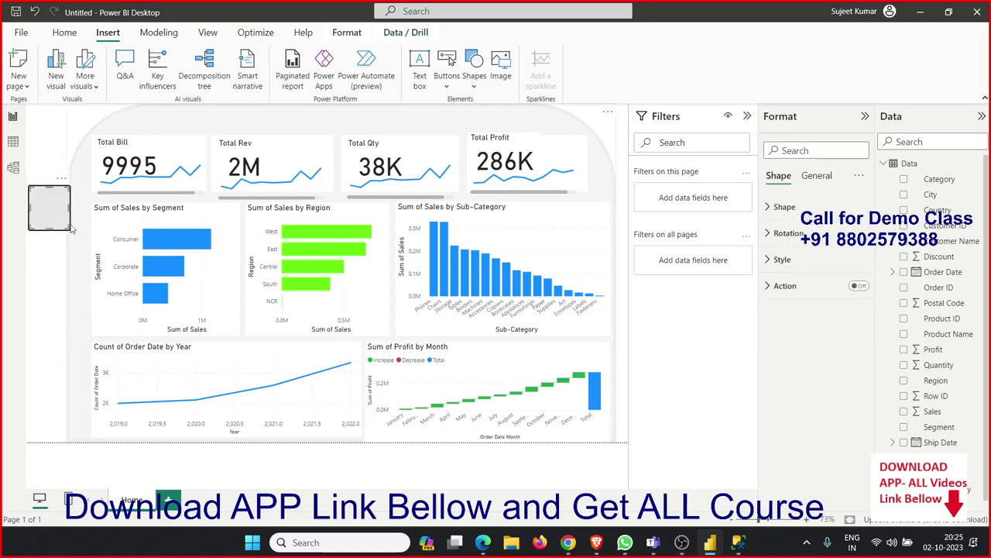
left_click(39, 248)
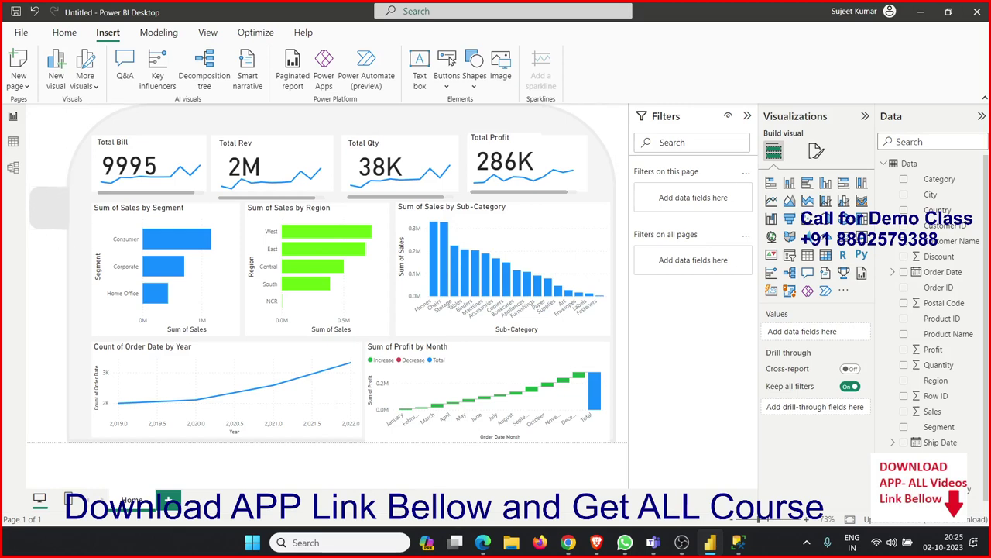
key("super+shift+s")
left_click(452, 62)
- Insert the house screenshot from Pictures > Screenshots, shrink it to icon size and place it on the grey tab
left_click(500, 68)
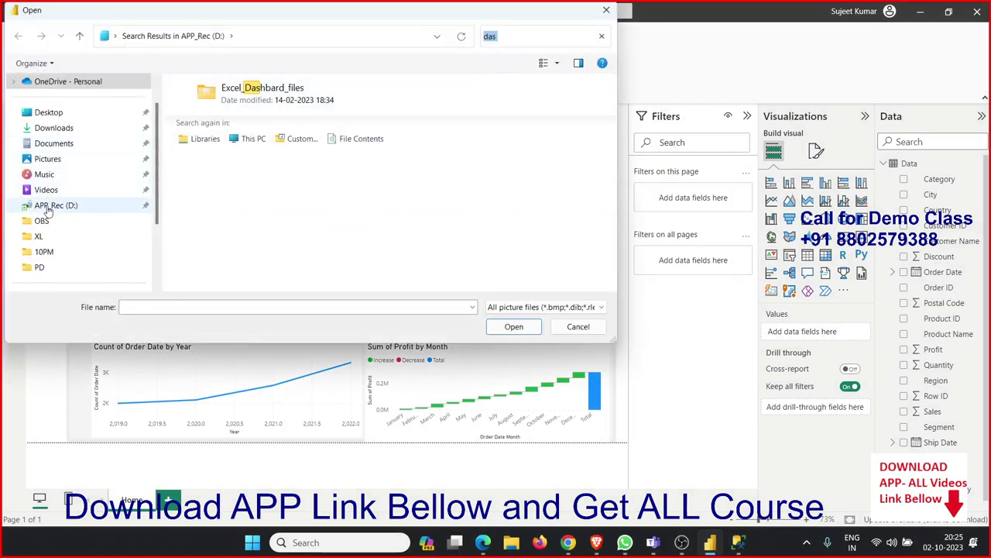
left_click(48, 158)
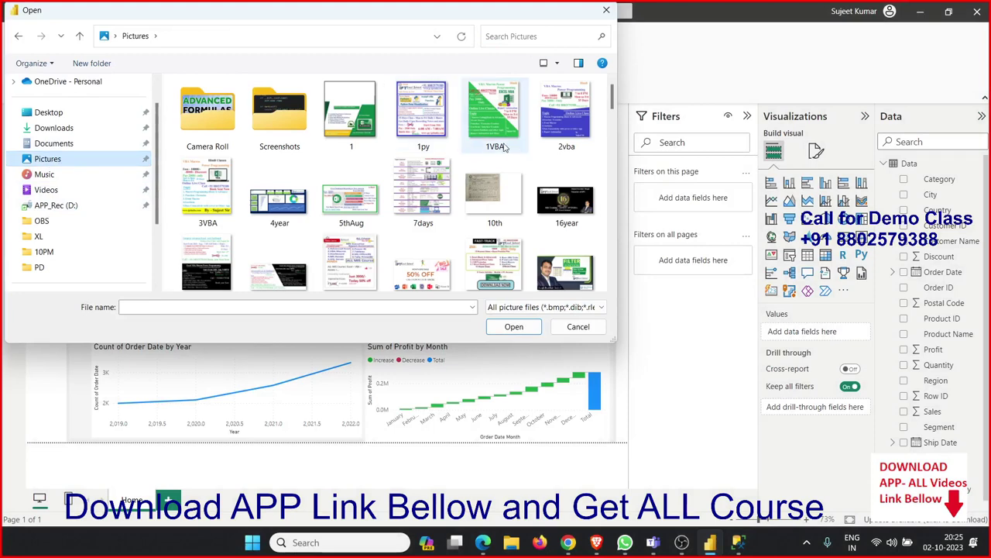
double_click(275, 137)
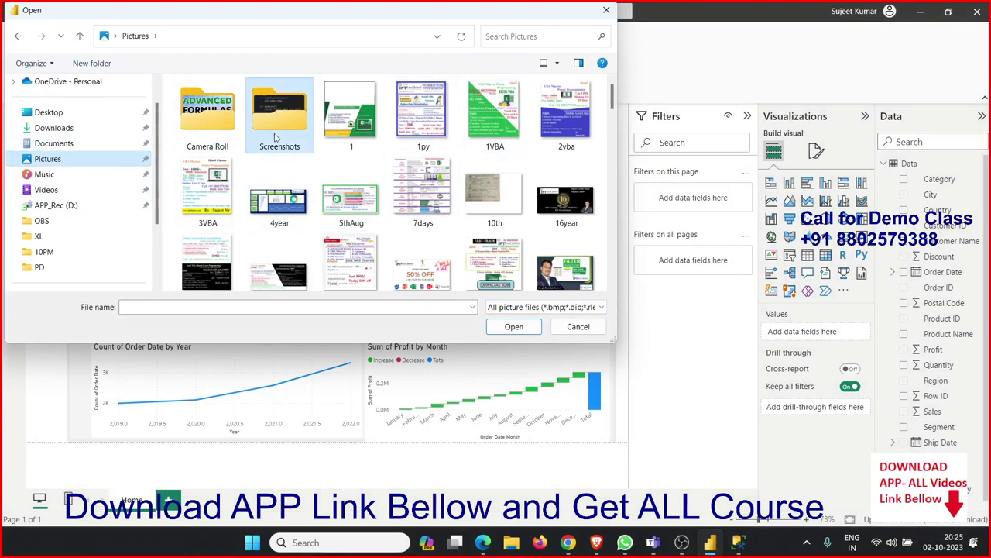
scroll(463, 167, "down", 5)
scroll(462, 168, "down", 5)
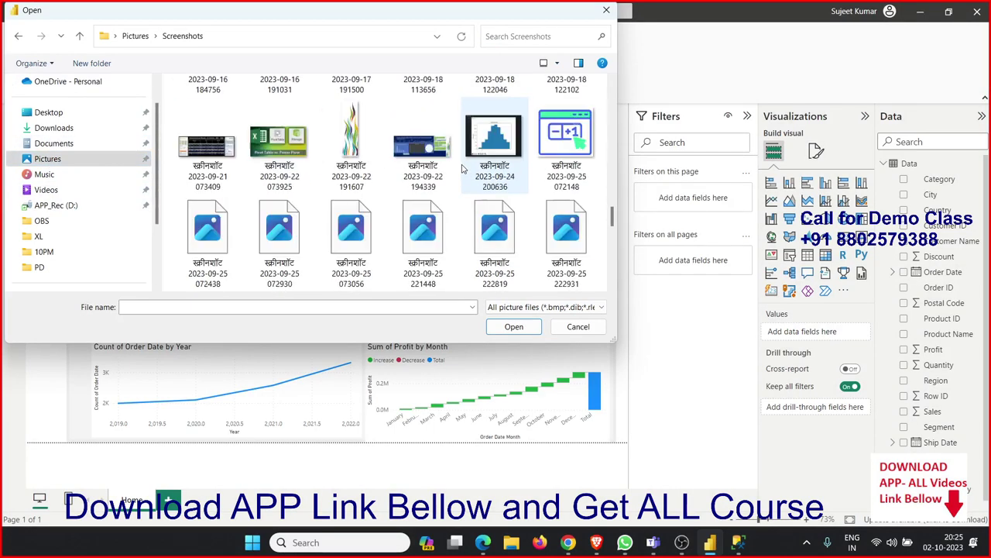
scroll(462, 167, "down", 5)
scroll(462, 167, "down", 3)
double_click(422, 234)
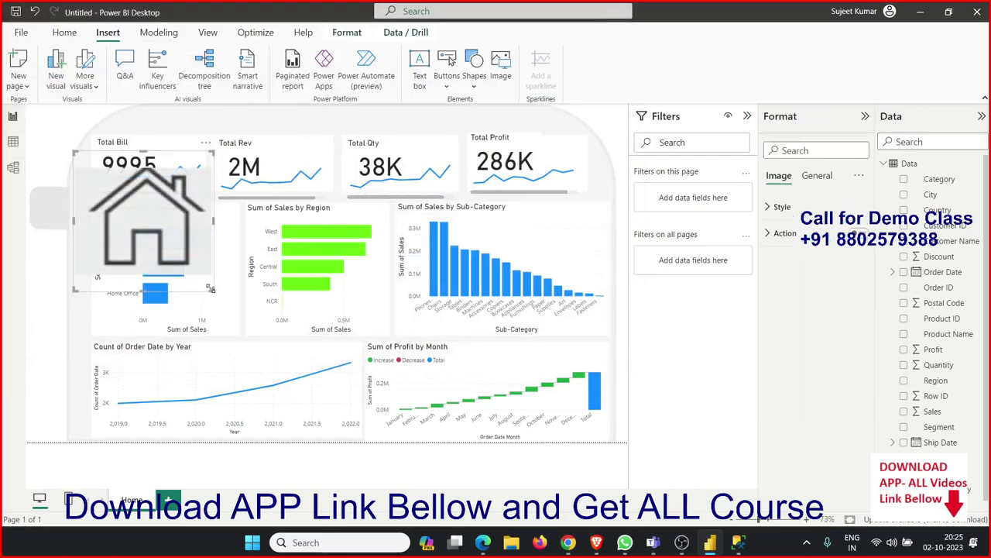
left_click_drag(209, 292, 113, 217)
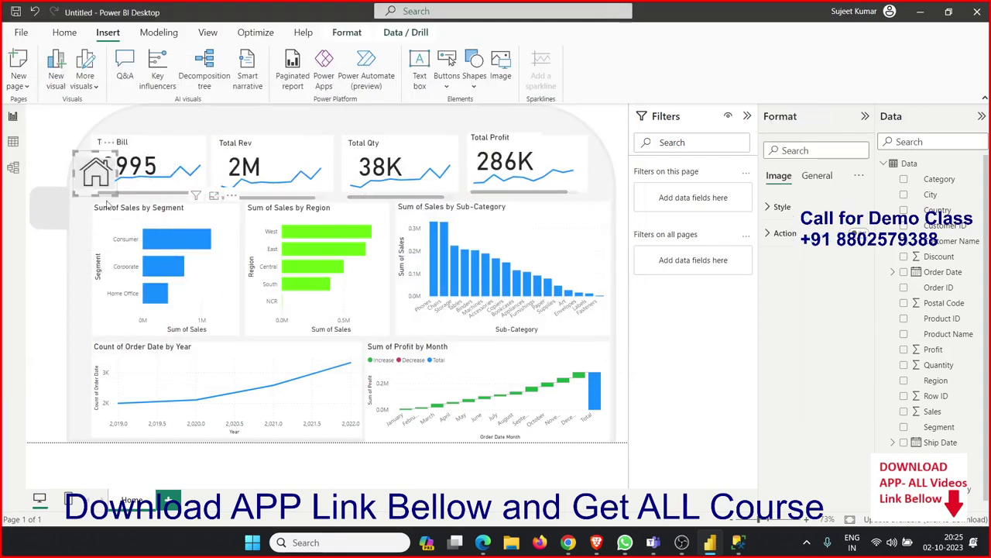
mouse_move(100, 178)
left_mouse_down()
mouse_move(58, 210)
mouse_move(34, 187)
mouse_move(66, 190)
left_mouse_up()
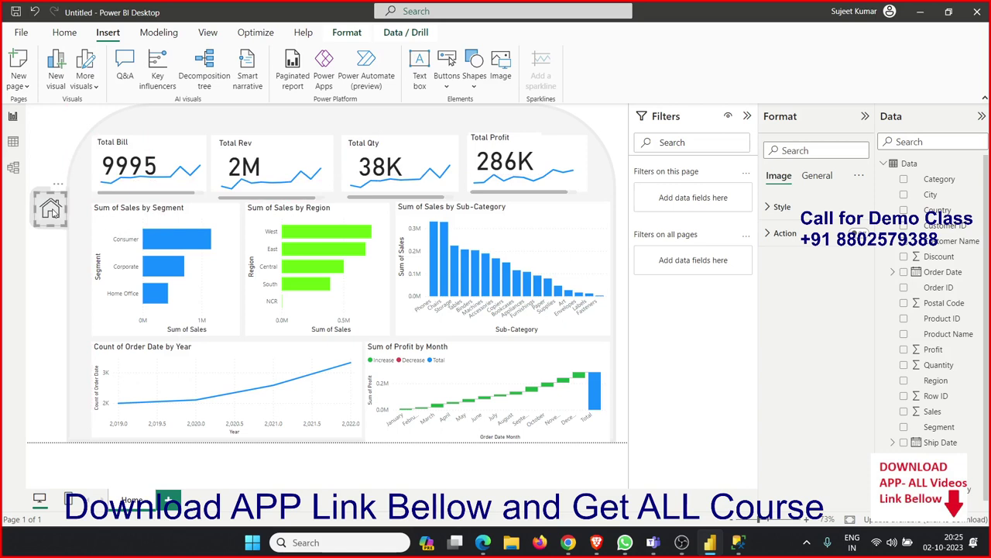
- Group the house icon with its grey shape into one home button
left_click(44, 248)
left_click(51, 223)
left_click(33, 217)
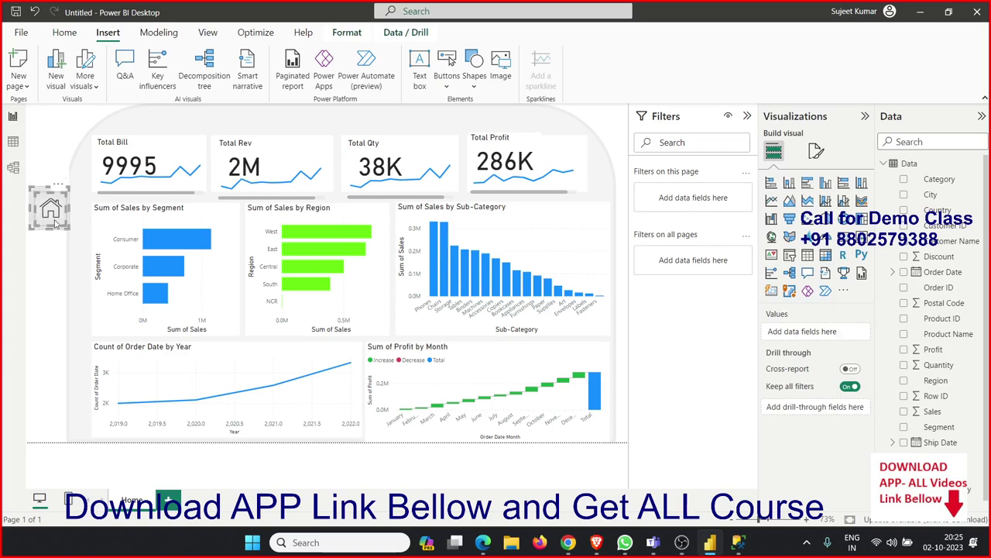
right_click(53, 220)
mouse_move(108, 227)
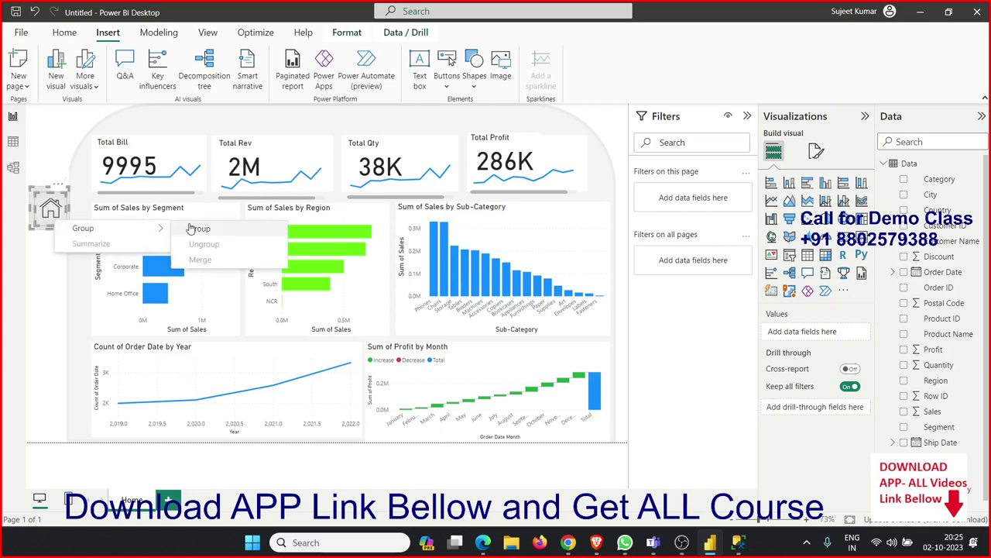
left_click(197, 229)
- Copy the home button directly below it and delete the copy's house icon
left_click(54, 254)
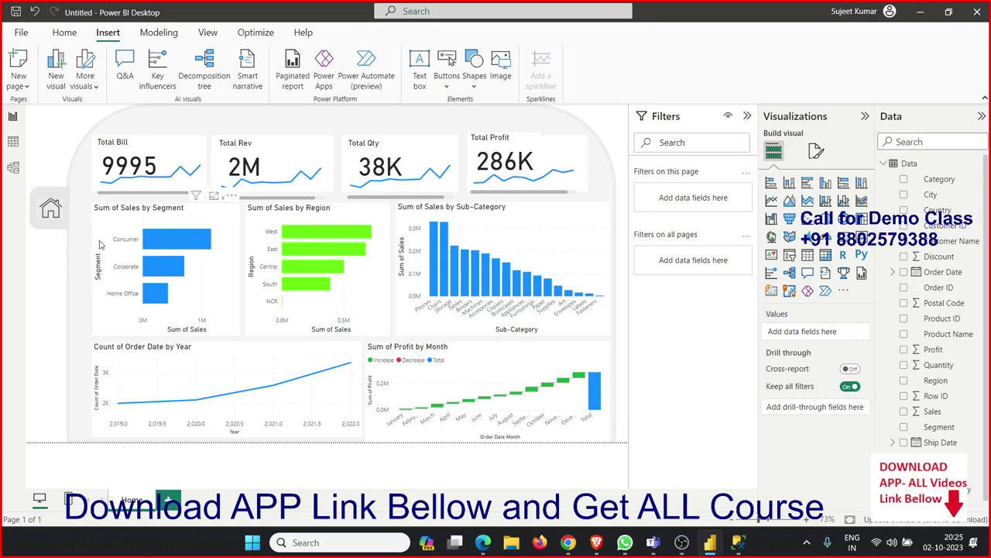
left_click(48, 228)
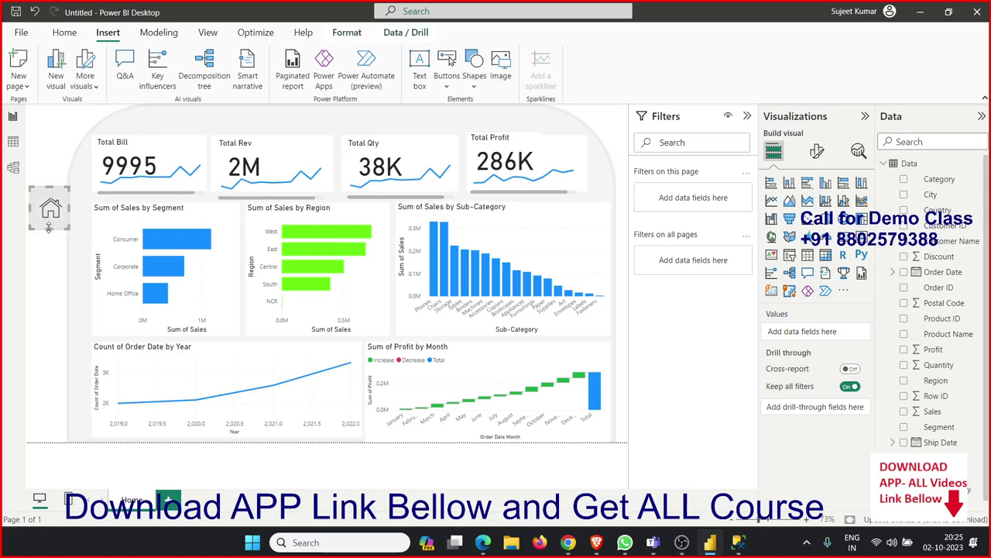
left_click_drag(48, 227, 43, 282)
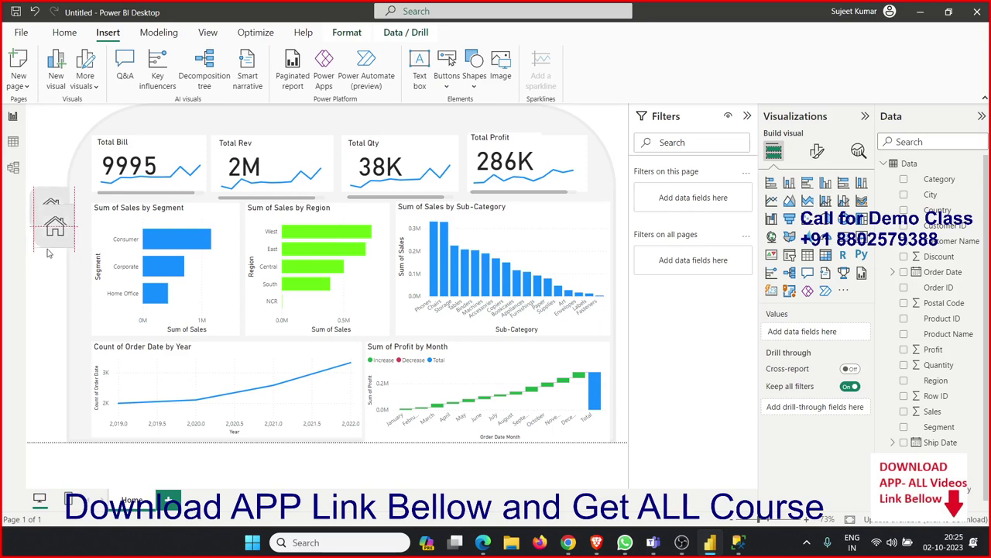
left_click_drag(42, 282, 45, 284)
left_click(47, 290)
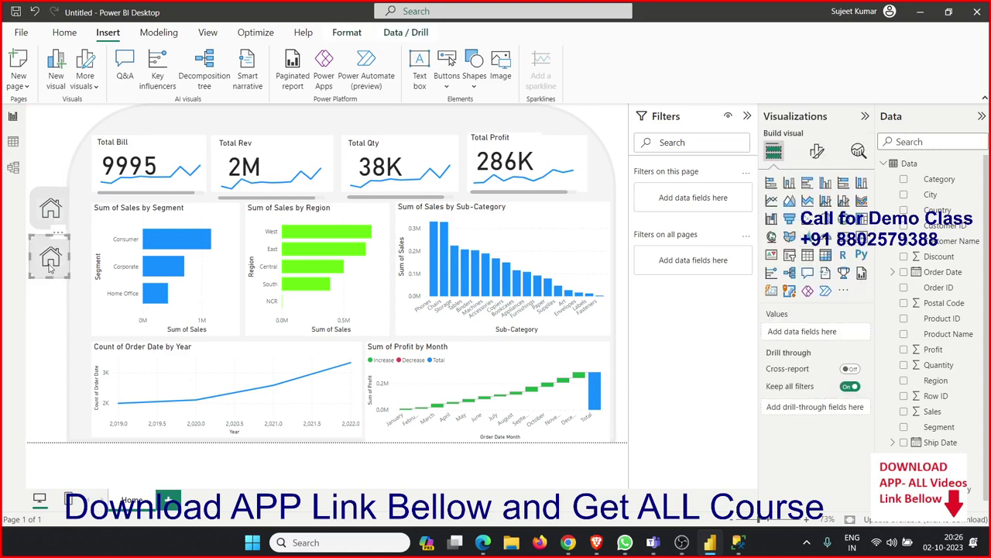
left_click(51, 261)
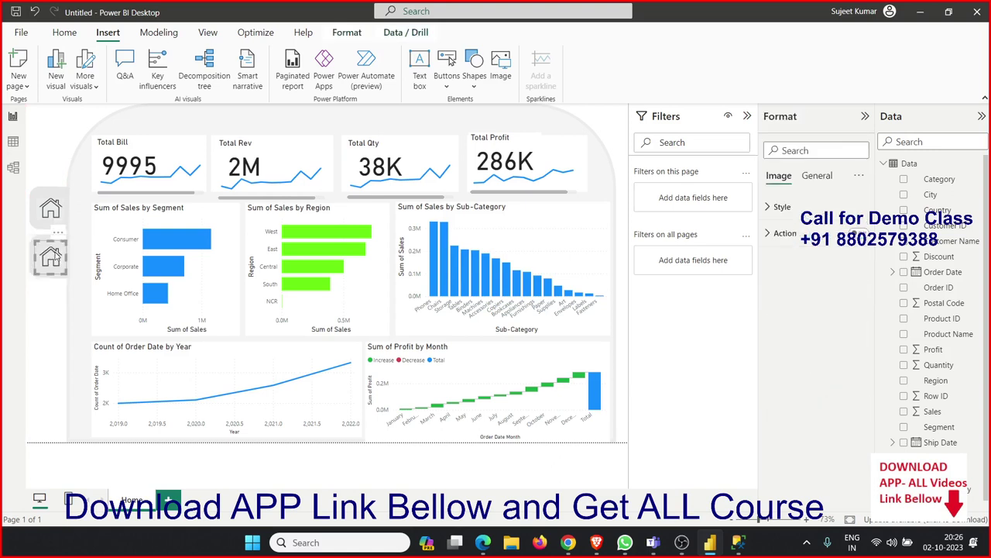
key("Delete")
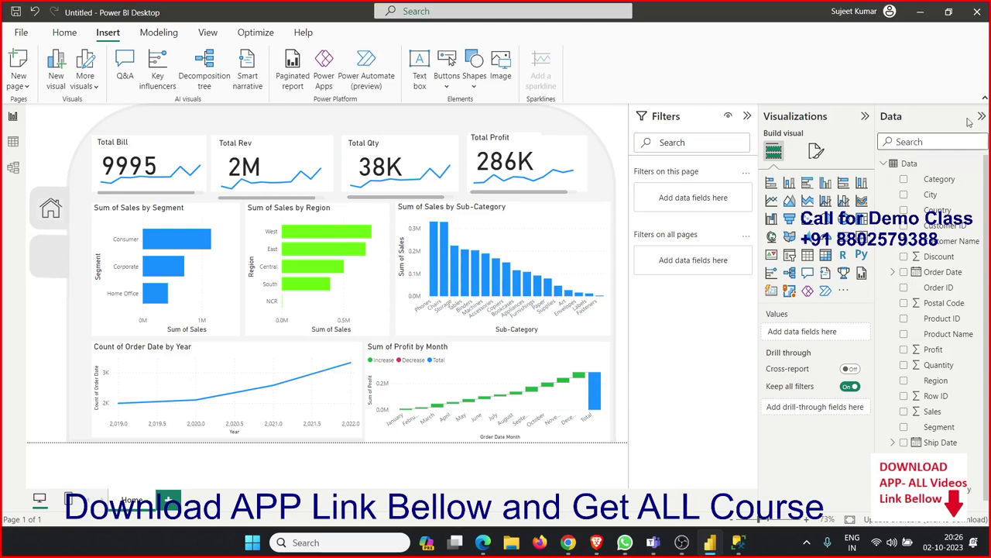
key("alt+Tab")
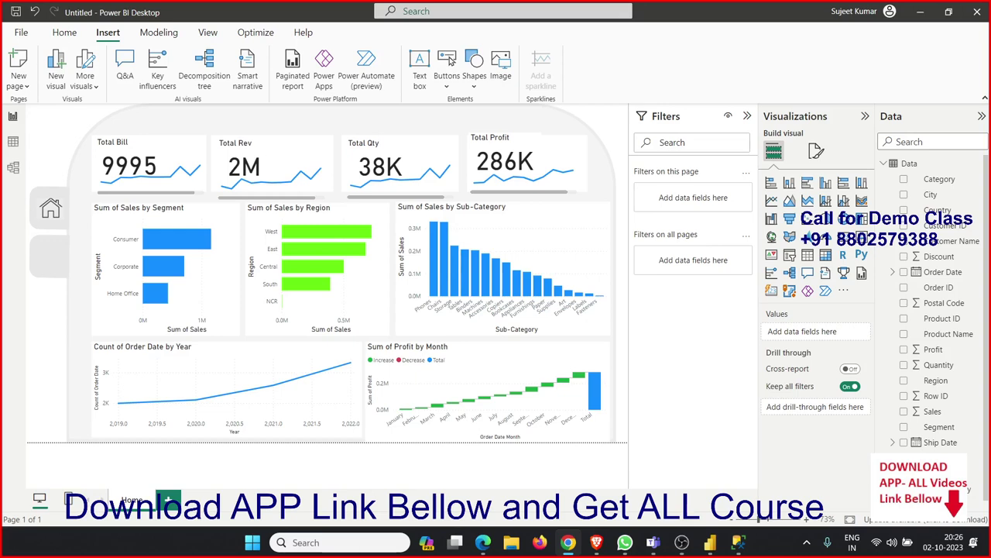
key("super+shift+s")
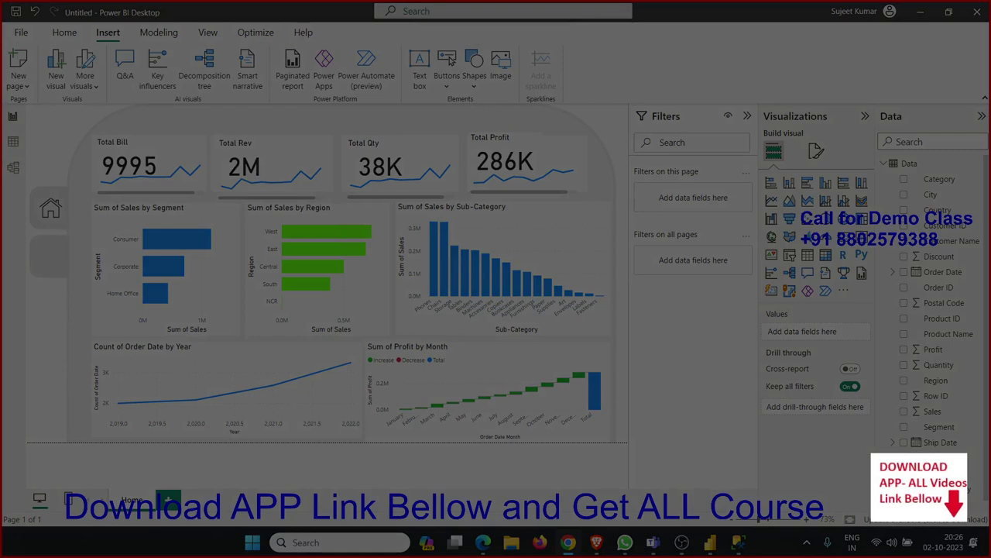
key("Escape")
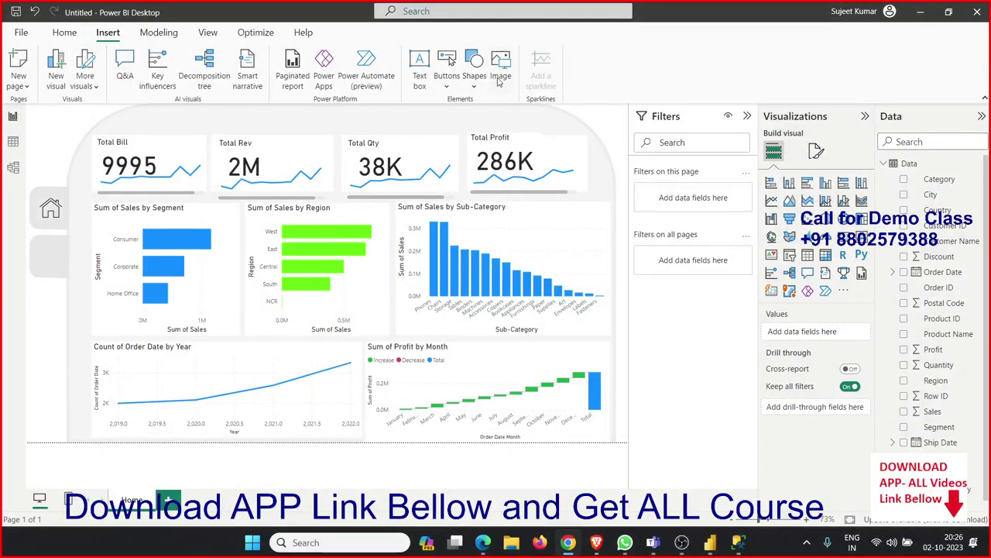
- Insert the SALE tag screenshot, shrink it and place it on the second grey nav button
left_click(499, 77)
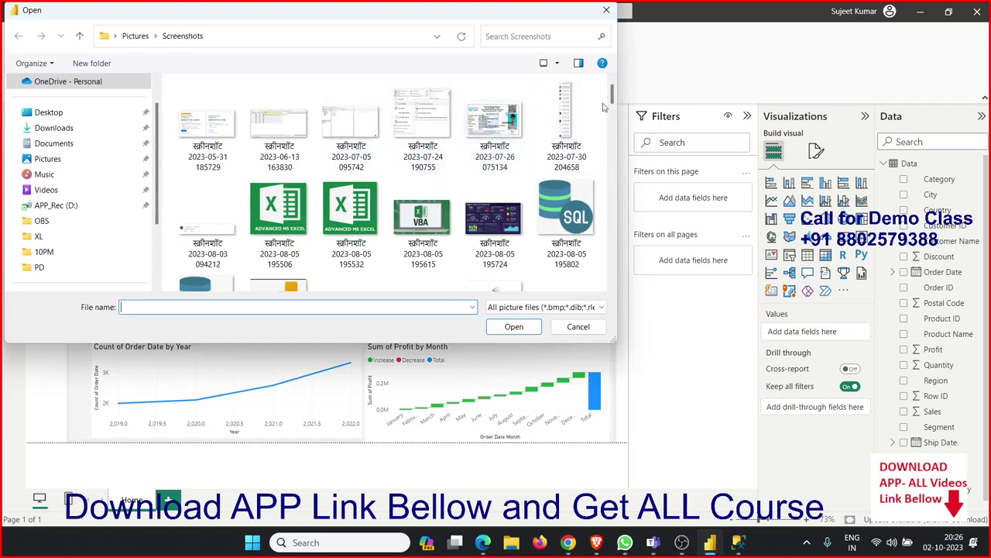
scroll(496, 194, "down", 10)
left_click(490, 250)
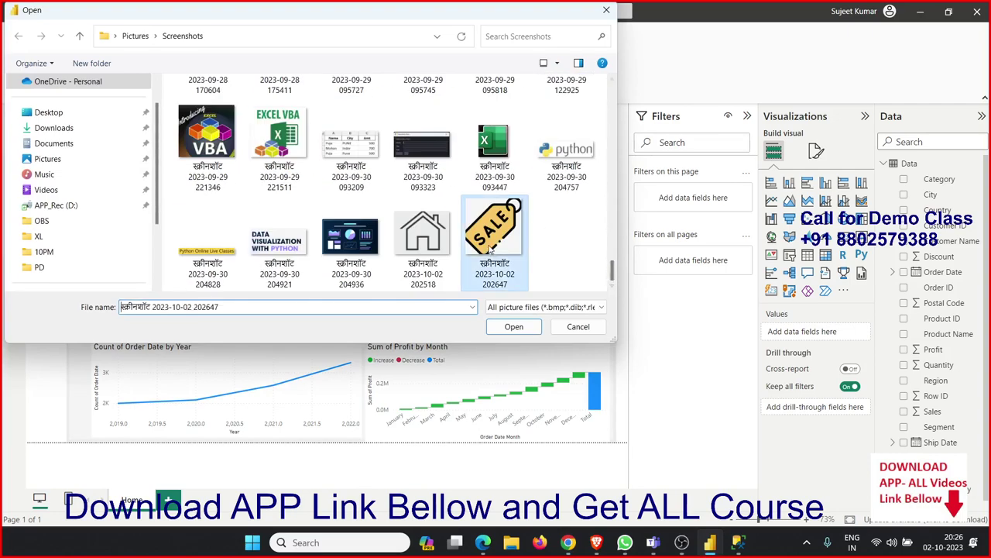
double_click(491, 250)
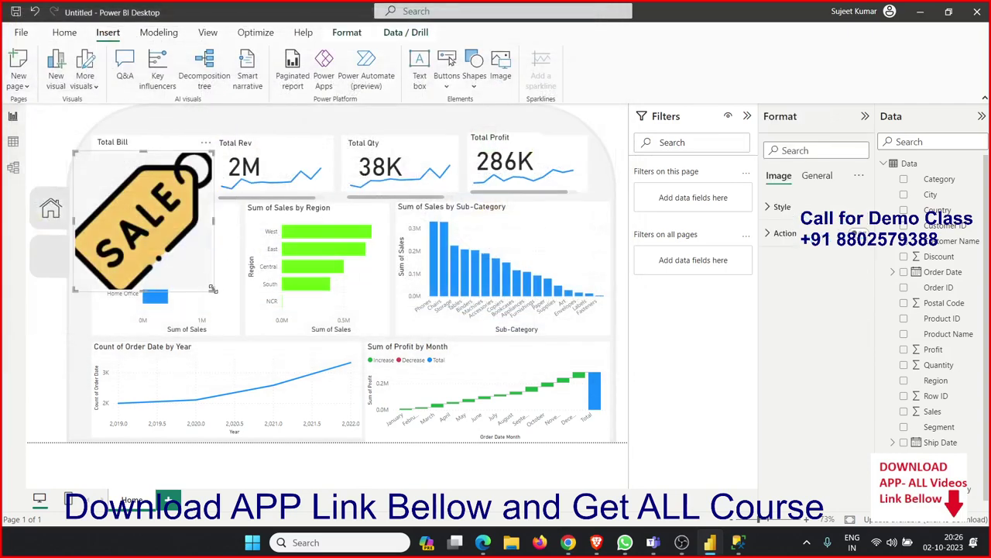
mouse_move(212, 288)
left_mouse_down()
mouse_move(101, 191)
mouse_move(84, 246)
left_mouse_up()
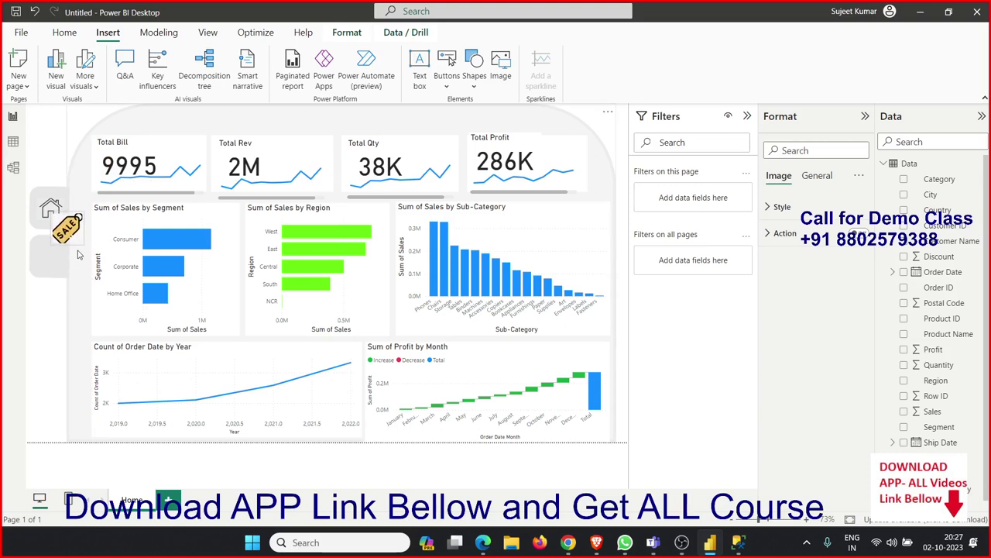
mouse_move(78, 254)
left_mouse_down()
mouse_move(60, 263)
mouse_move(66, 246)
mouse_move(58, 260)
left_mouse_up()
left_click(52, 286)
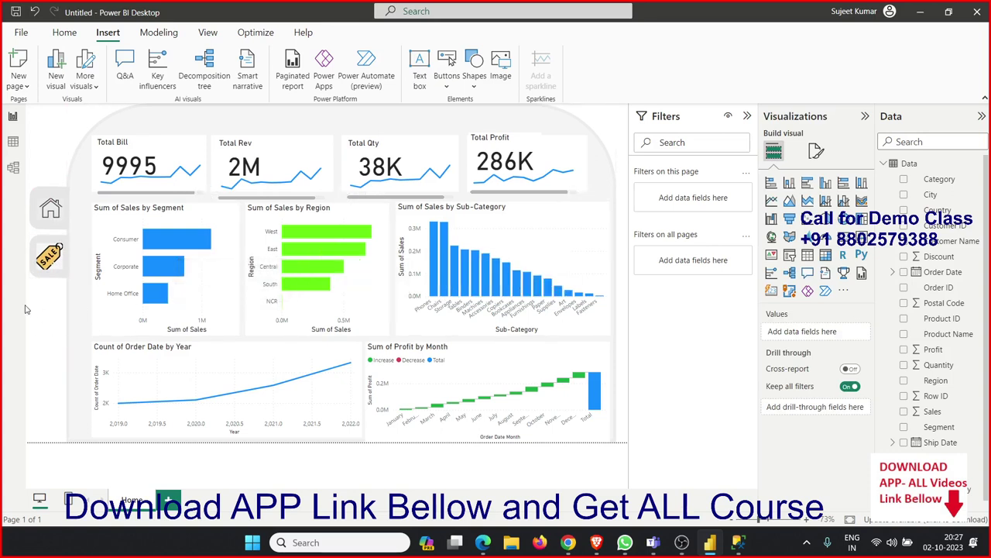
- Try adding a grey box below the SALE button, deleting the misplaced attempts
left_click_drag(41, 291, 67, 317)
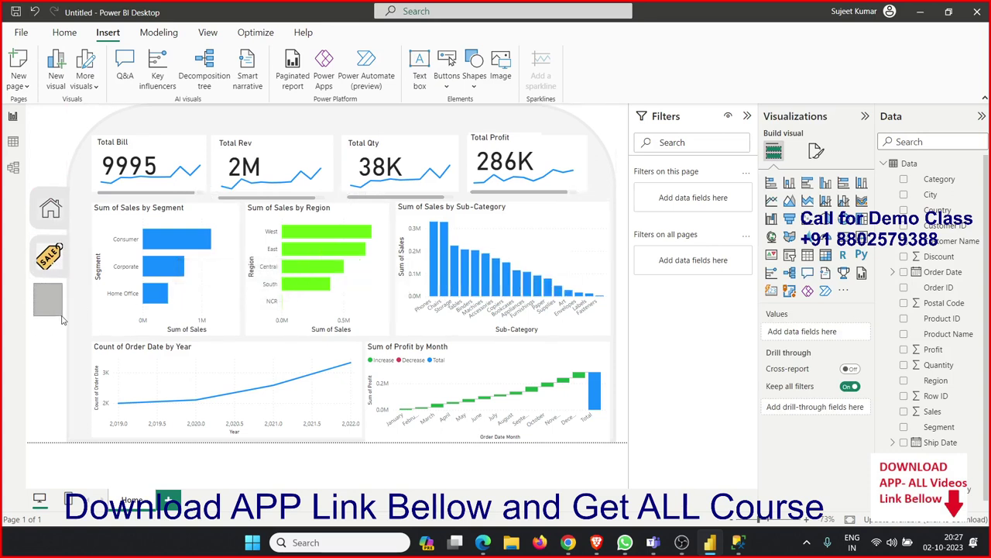
key("Delete")
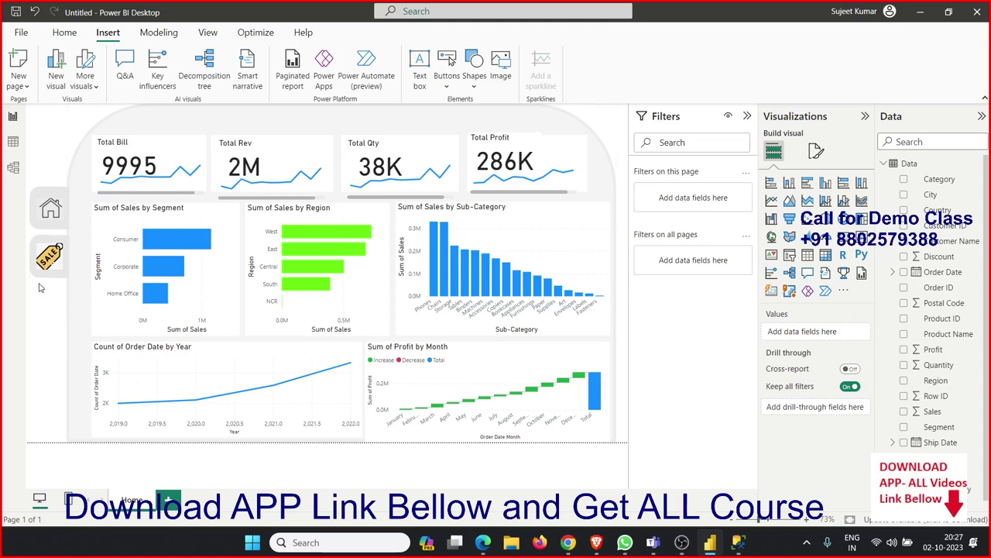
left_click_drag(34, 287, 66, 322)
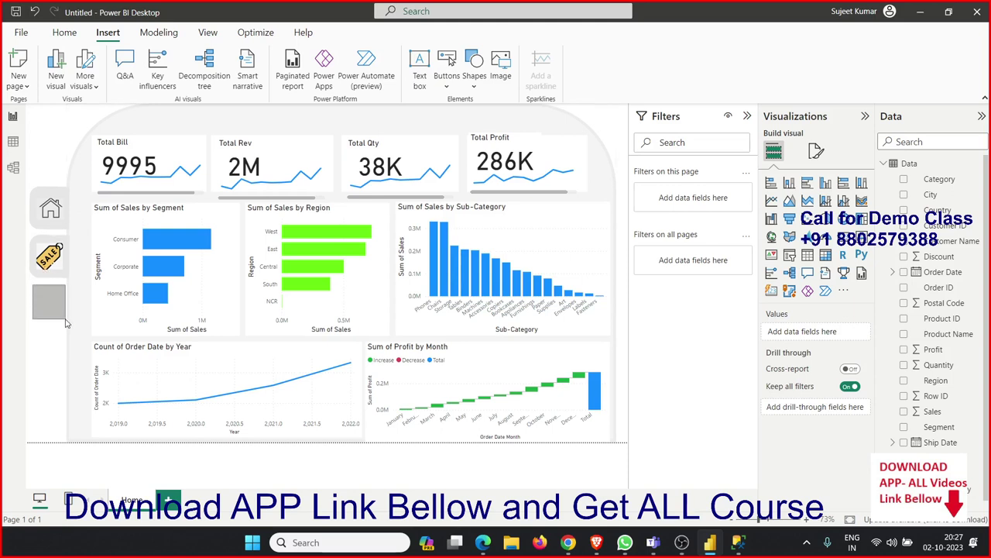
key("Delete")
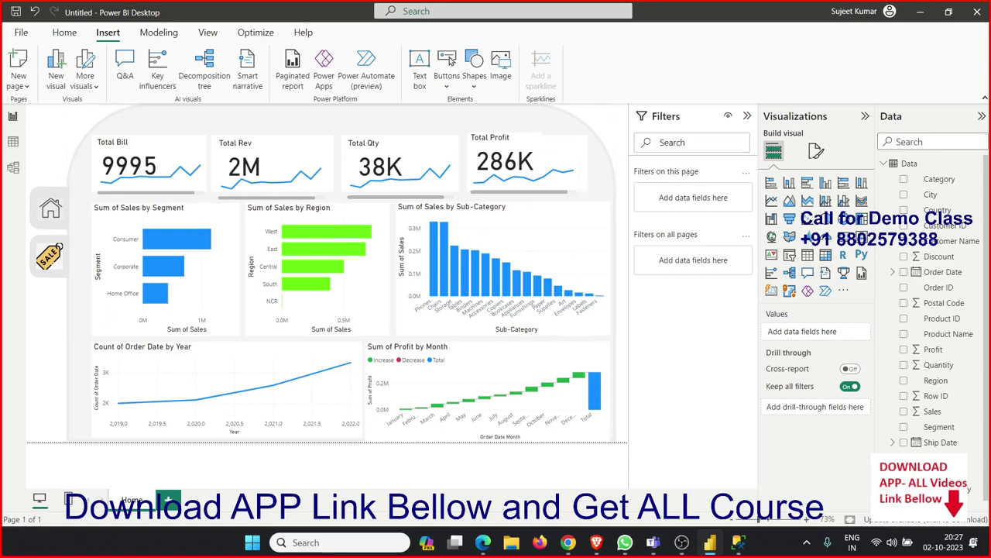
left_click(569, 542)
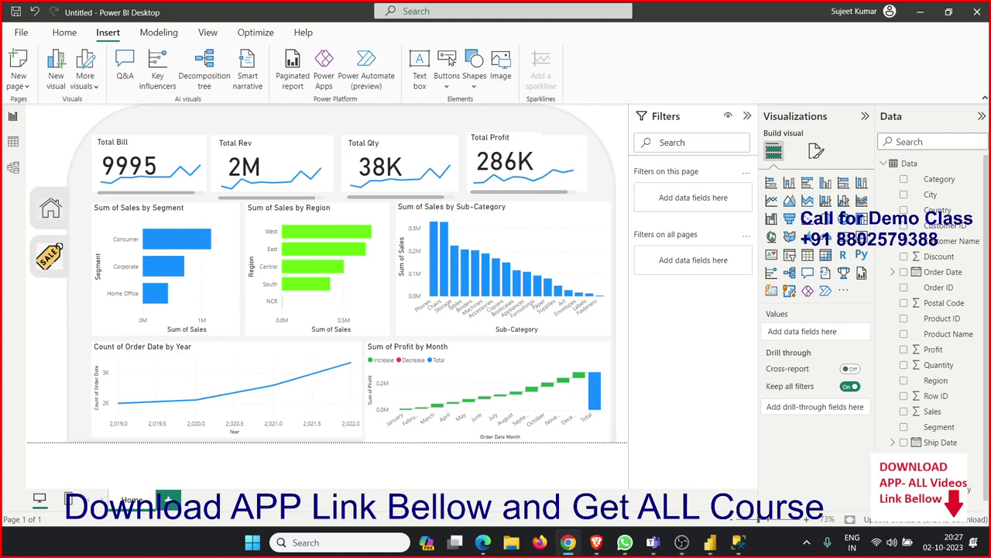
- Copy the SALE nav button below itself as a third grey tab, then take a screen snip
left_click(56, 277)
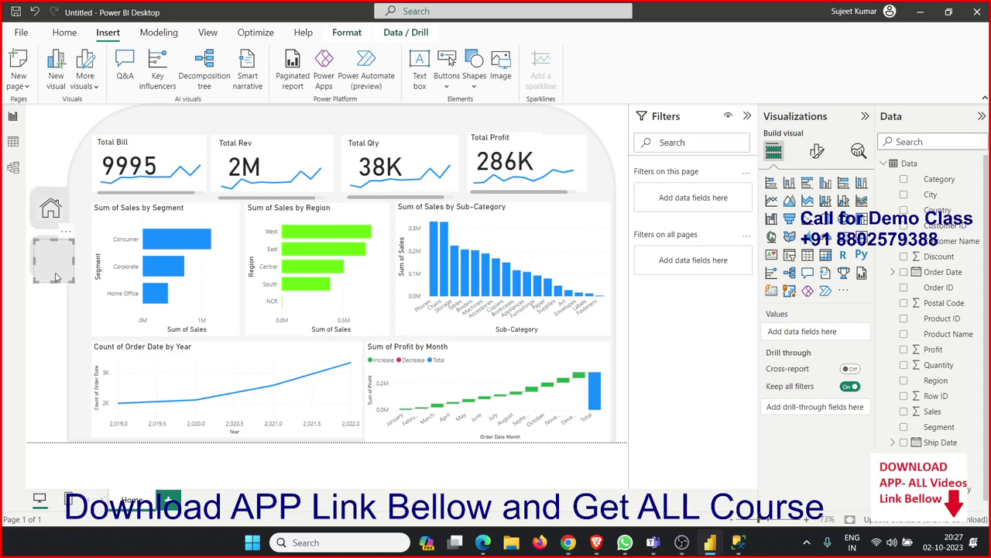
left_click_drag(55, 280, 51, 323)
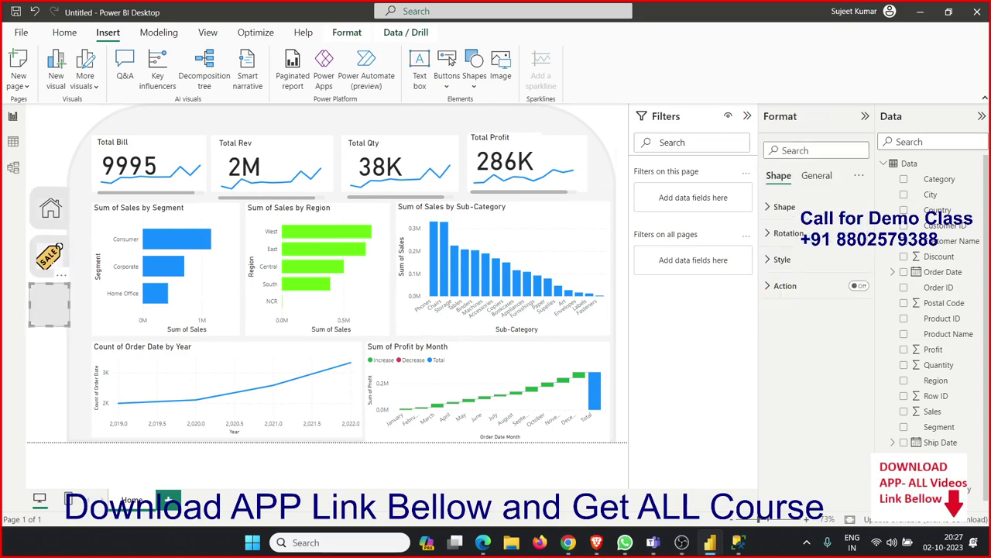
key("super+shift+s")
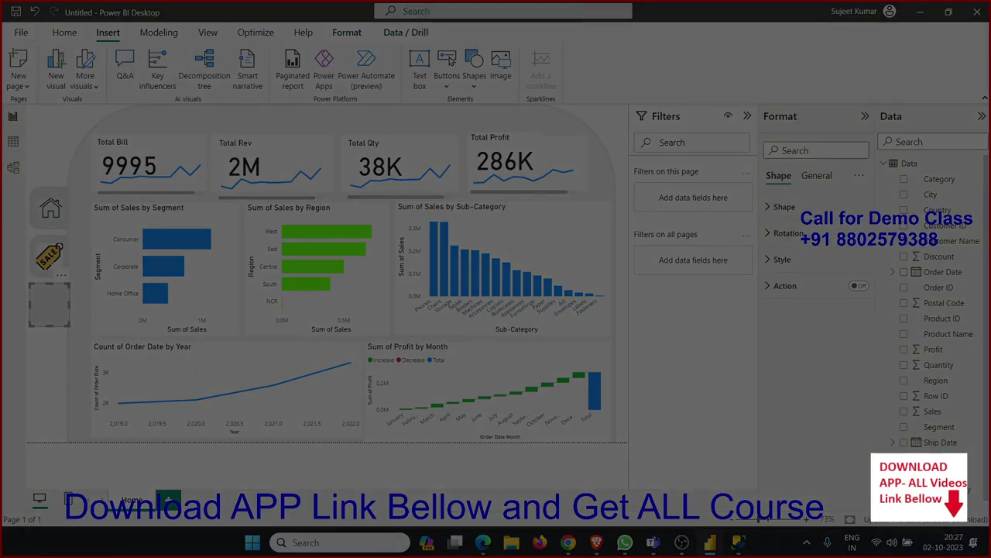
key("Escape")
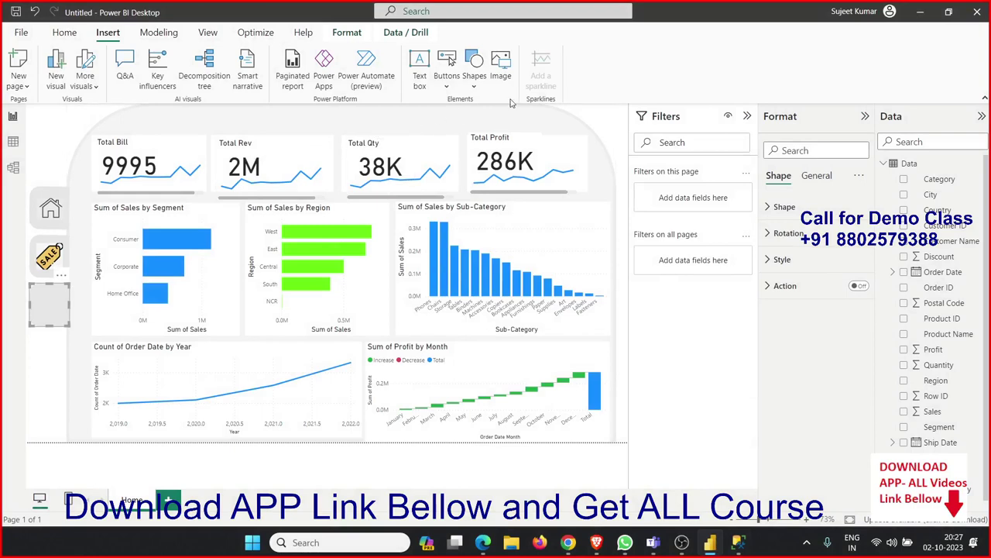
- Insert the PROFIT screenshot, shrink it and place it on the third nav button
left_click(498, 83)
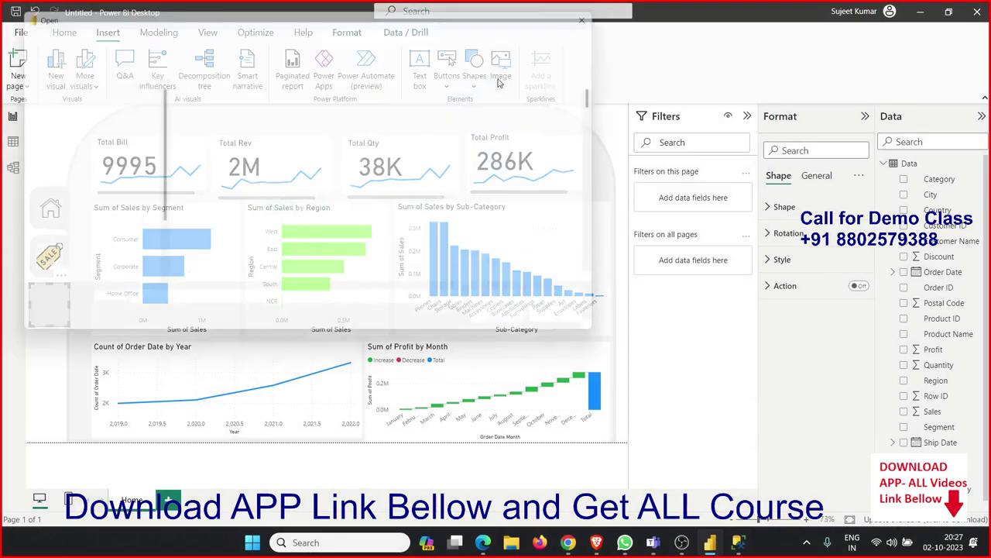
scroll(434, 194, "down", 5)
scroll(434, 194, "down", 5)
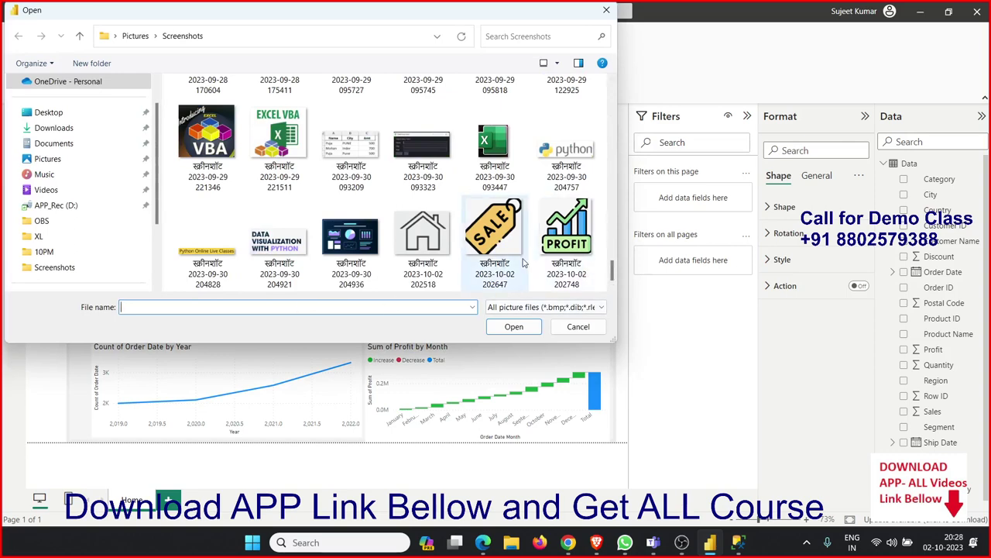
left_click(556, 264)
left_click(529, 328)
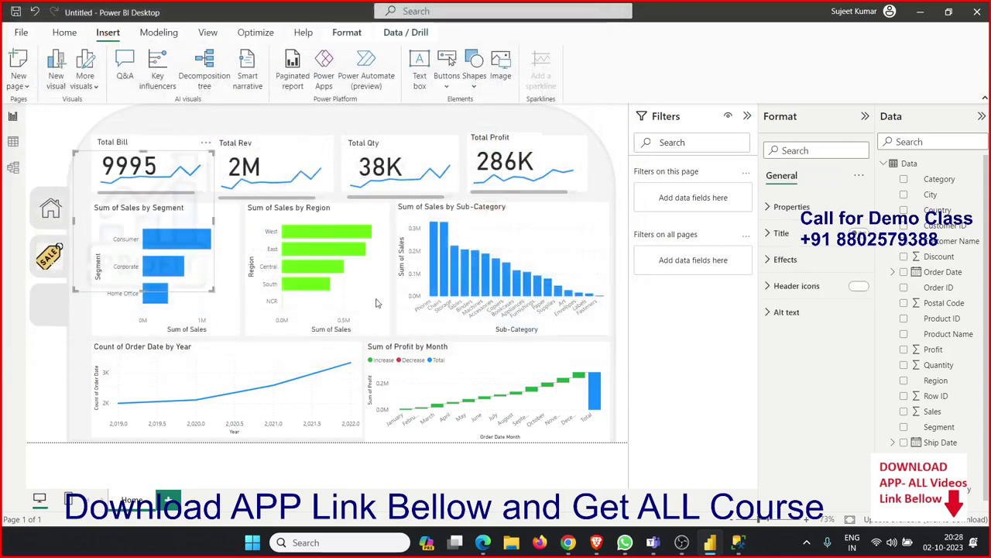
mouse_move(212, 291)
left_mouse_down()
mouse_move(128, 198)
mouse_move(64, 303)
left_mouse_up()
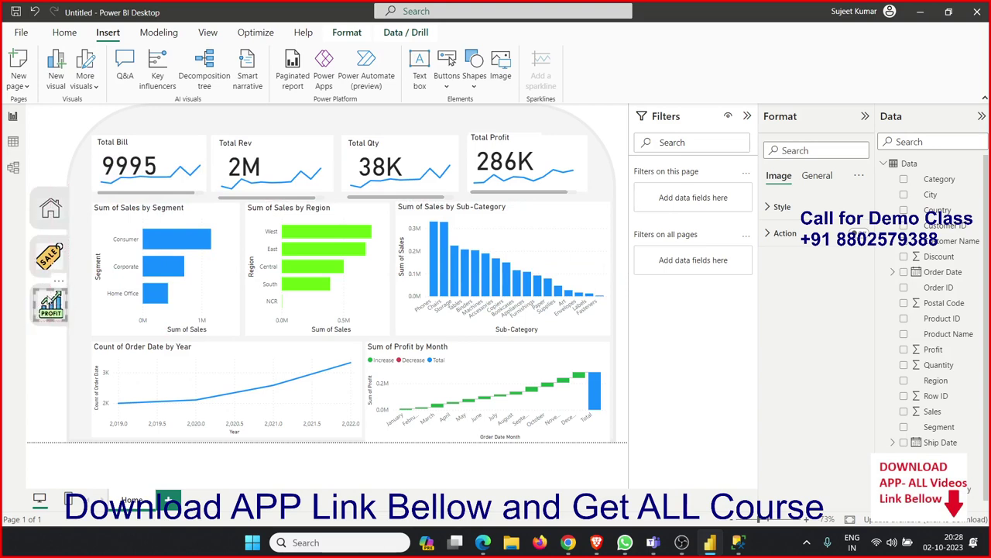
left_click(32, 354)
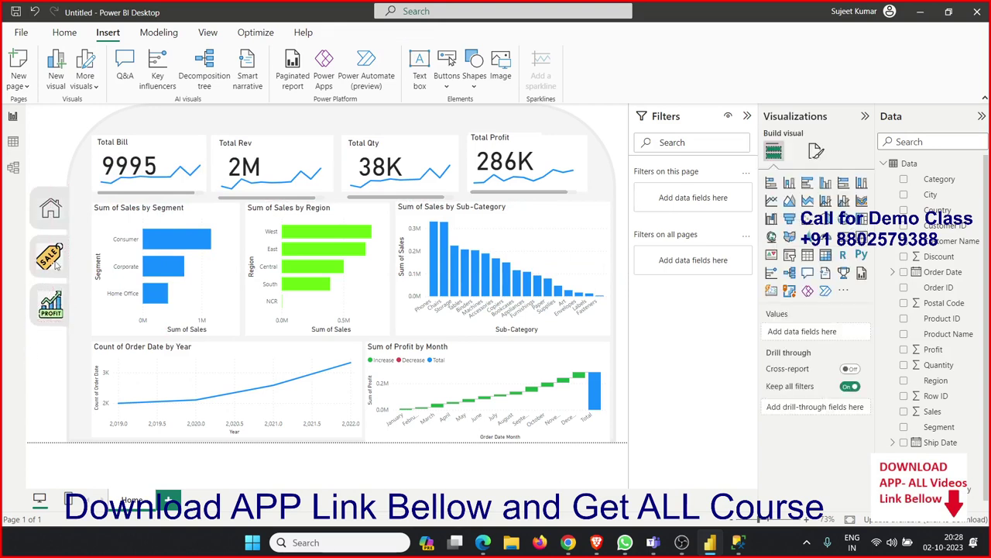
- Select the Home icon picture and review its formatting options
left_click(36, 225)
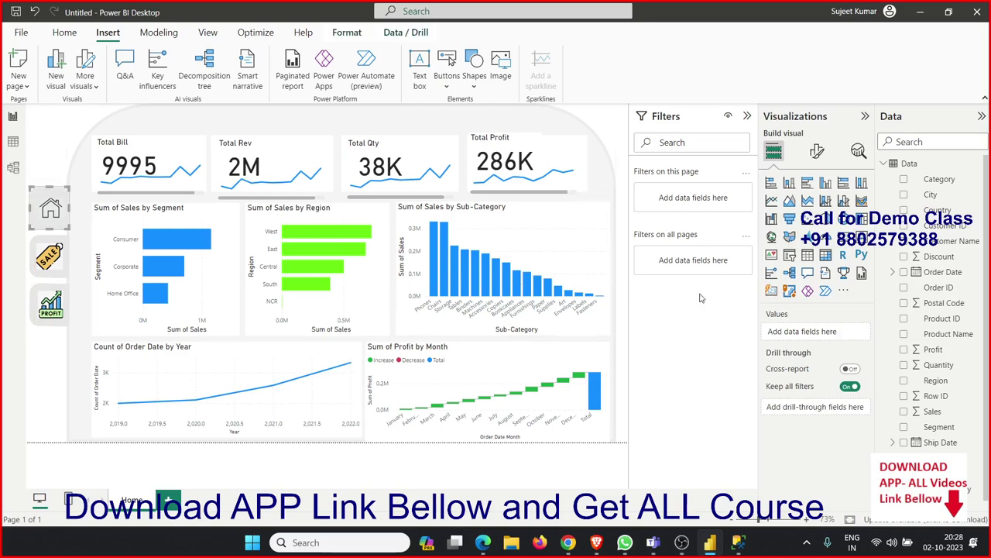
left_click(815, 158)
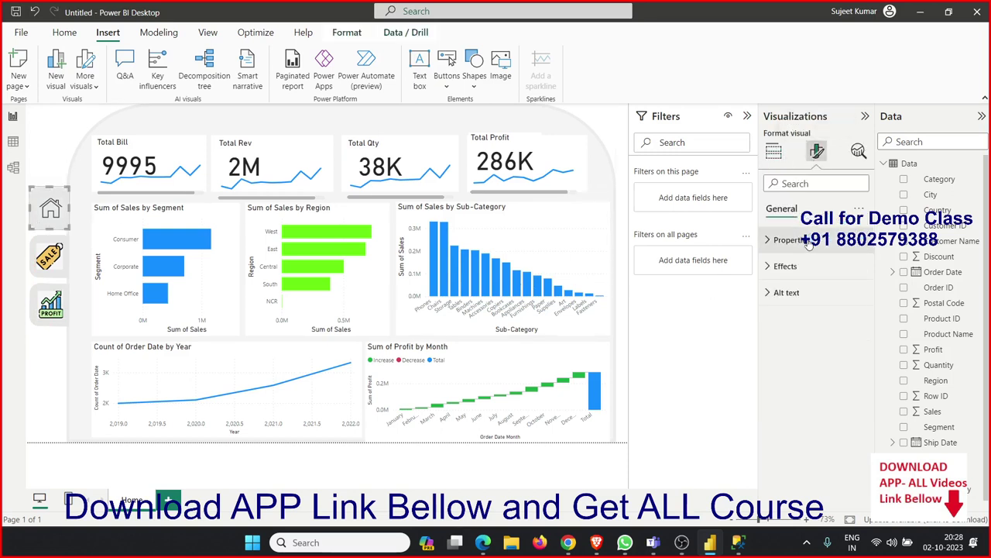
left_click(52, 408)
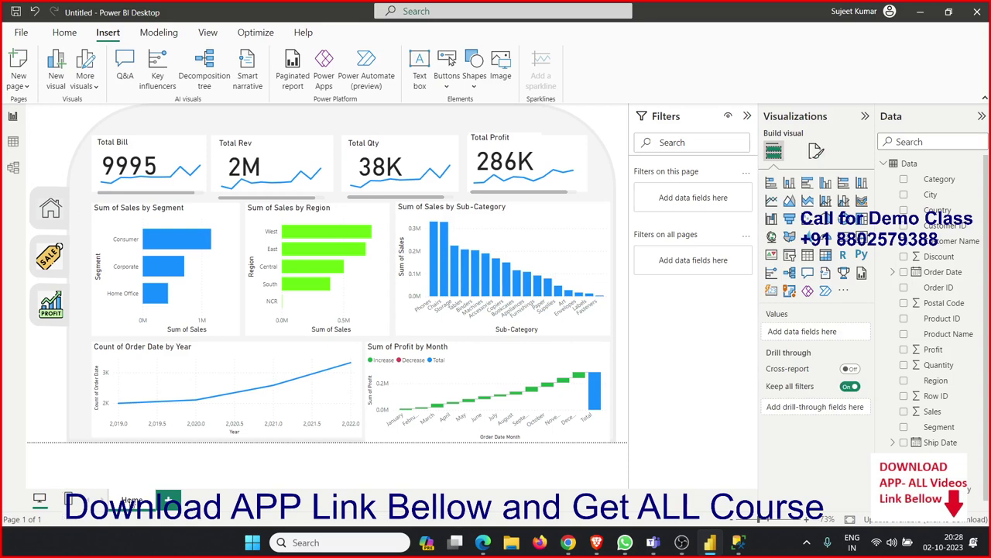
- Duplicate the Home page and name the copy Sales
right_click(124, 504)
left_click(155, 470)
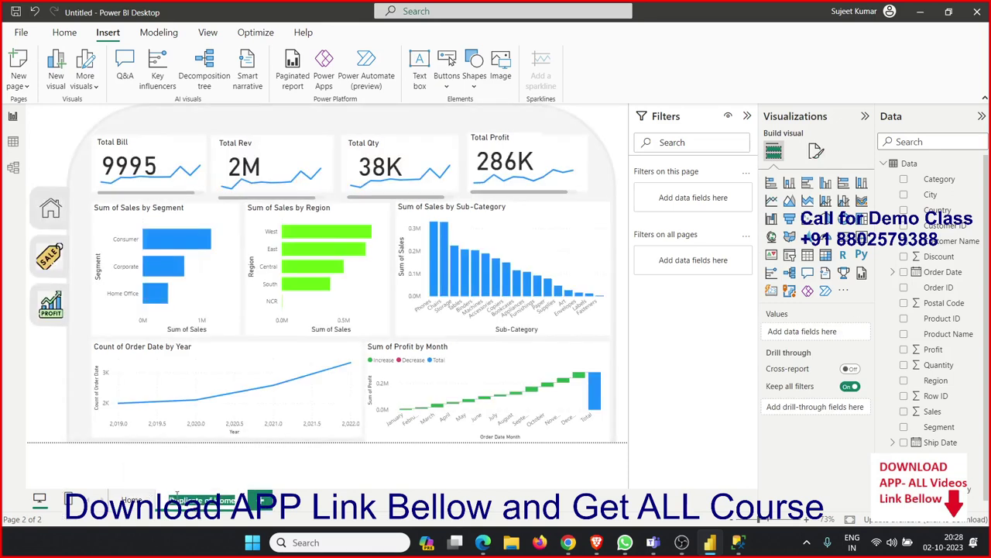
type("S")
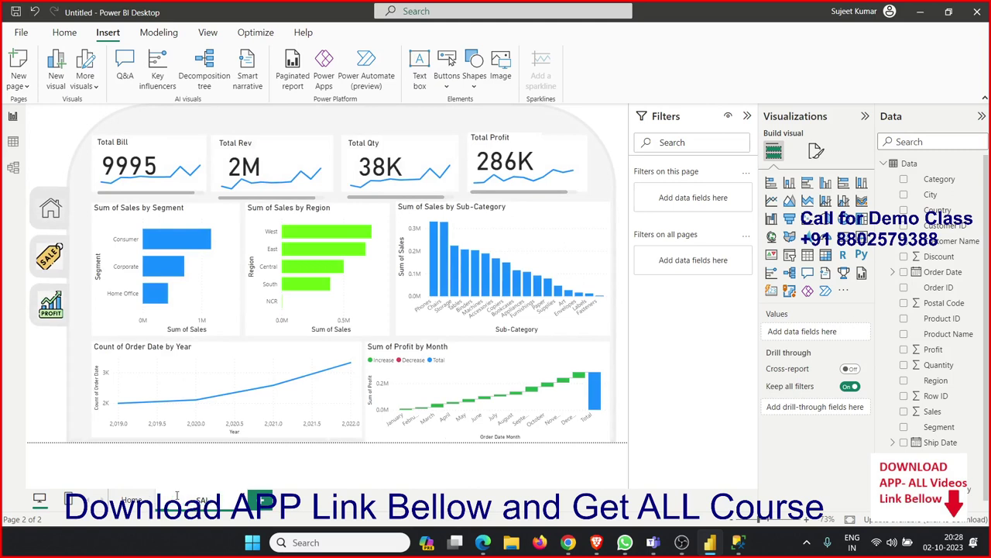
type("ales")
key("Return")
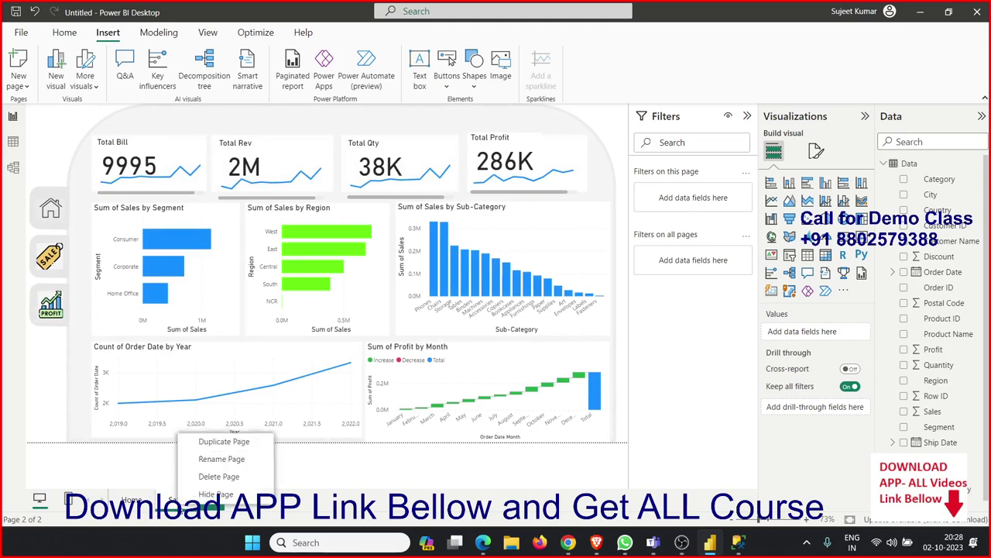
- Duplicate the Sales page and rename the copy Profit
right_click(181, 498)
left_click(214, 442)
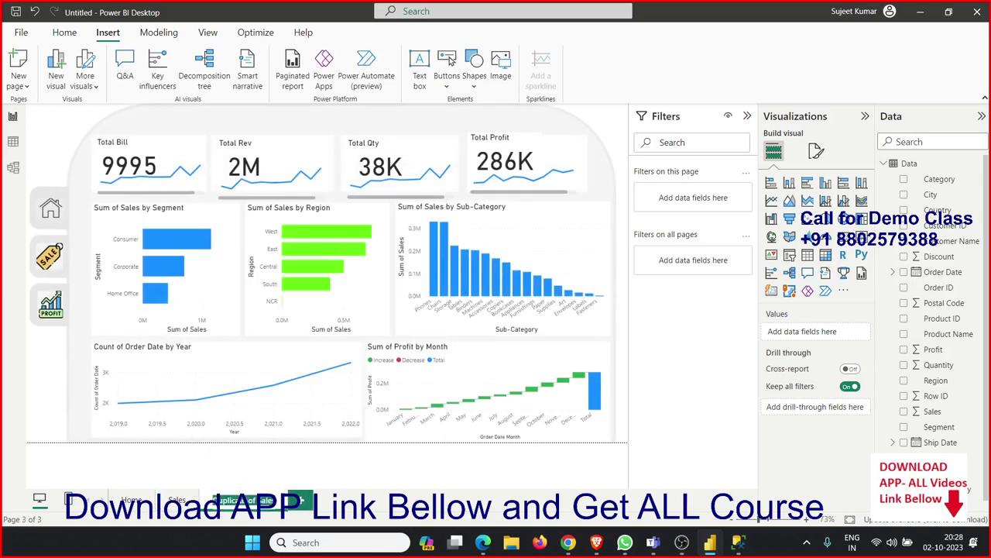
double_click(244, 499)
type("Profit")
key("Return")
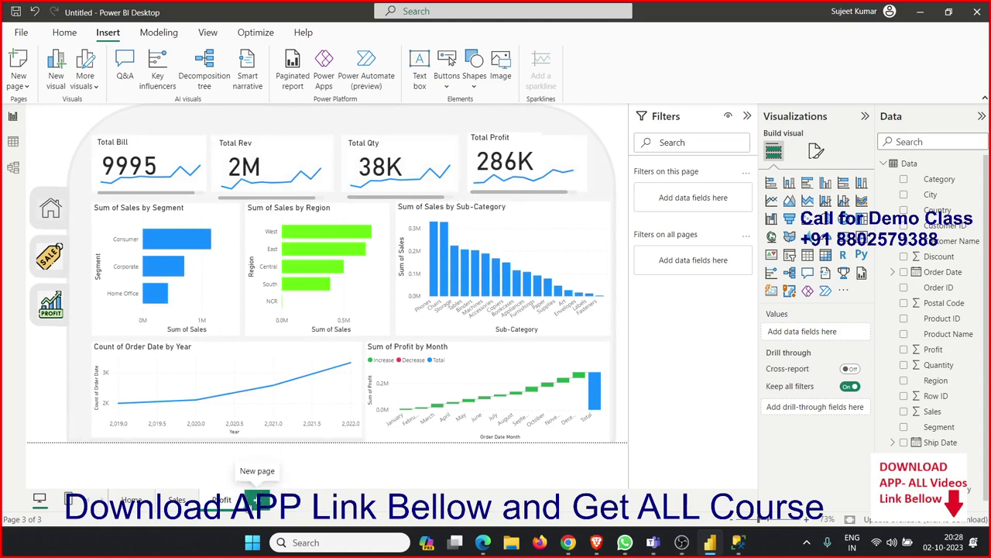
left_click(131, 499)
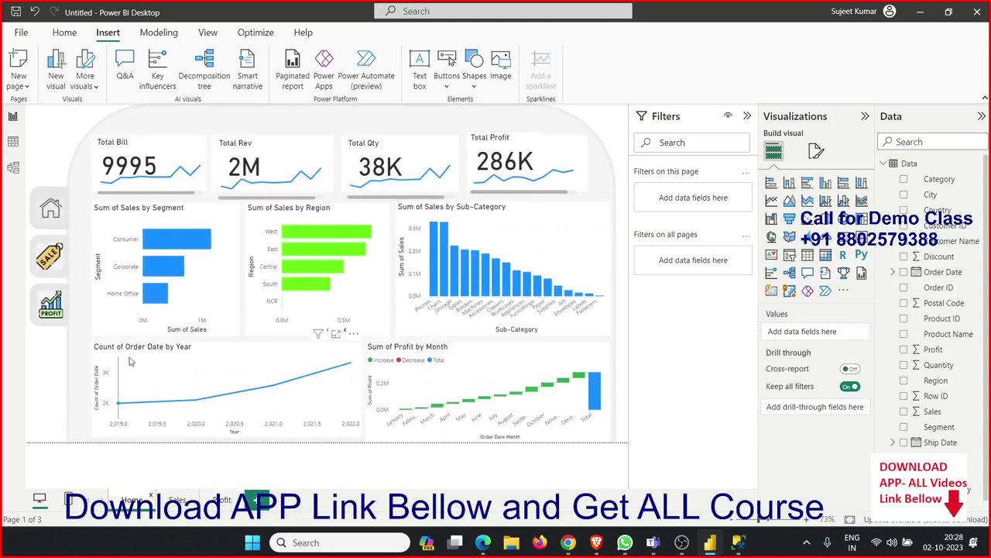
- On the Sales page, select the visuals in turn and cross-filter to the Phones sub-category
left_click(179, 499)
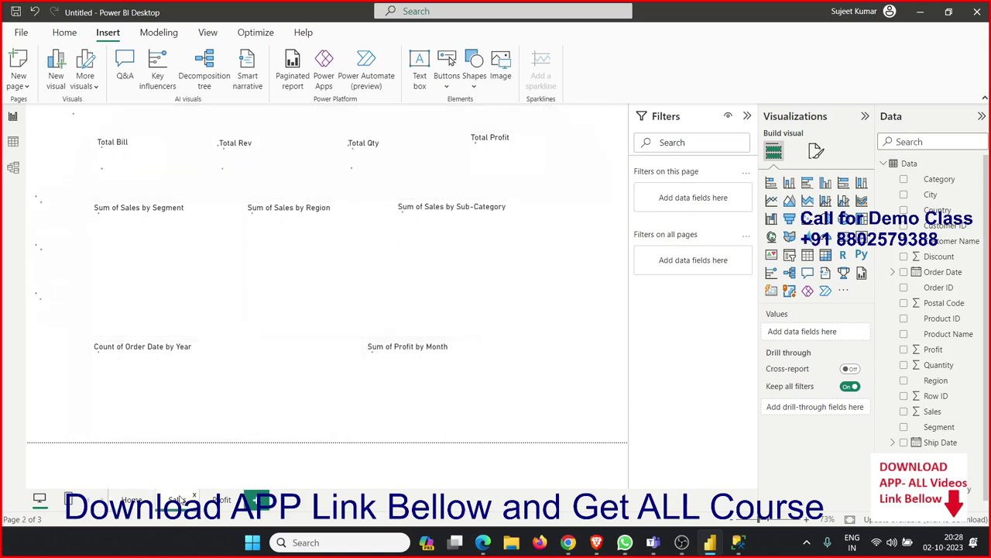
left_click(128, 170)
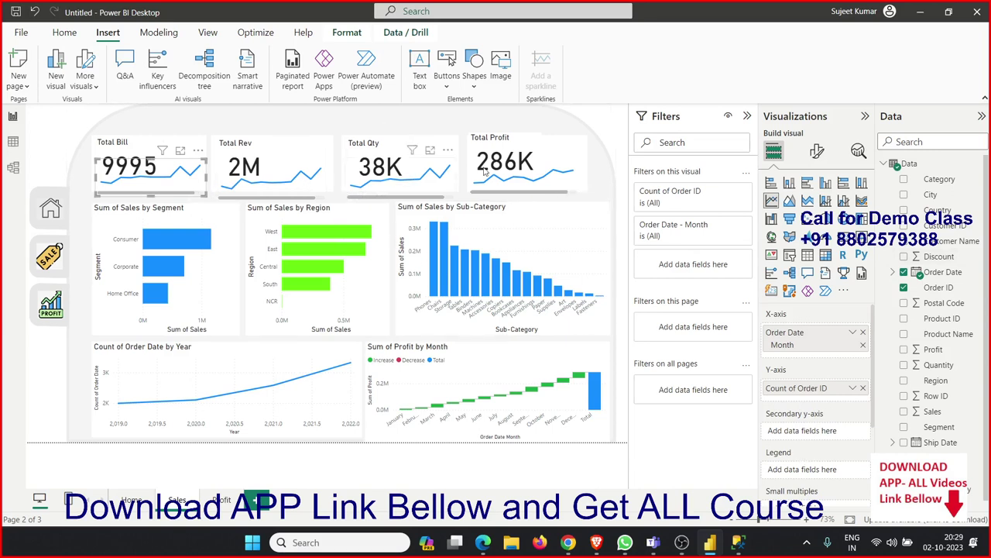
left_click(192, 315)
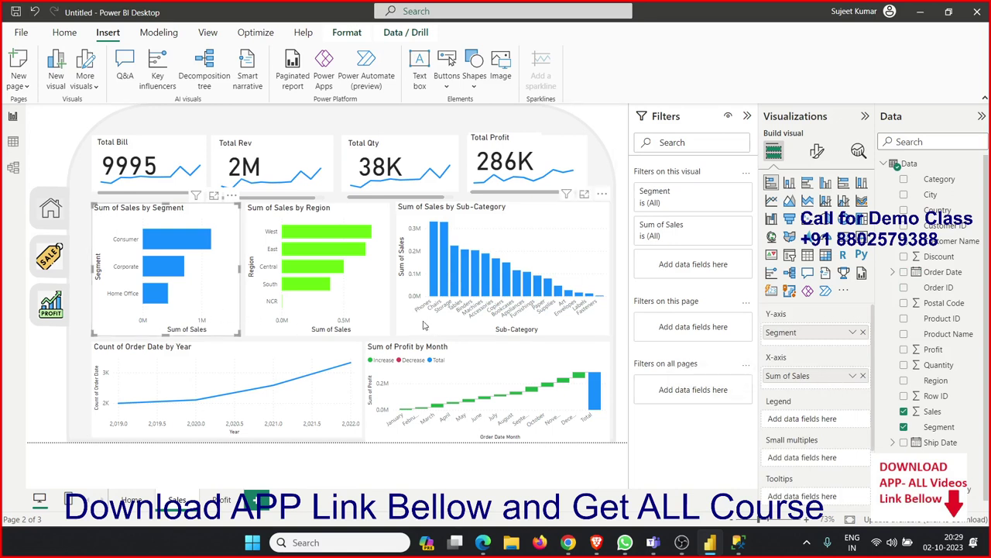
key("Escape")
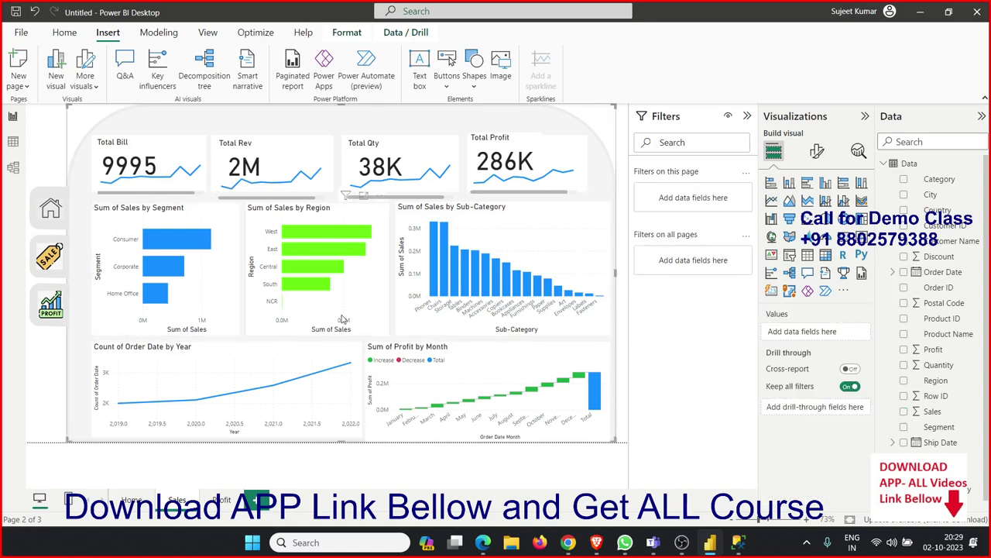
left_click(343, 319)
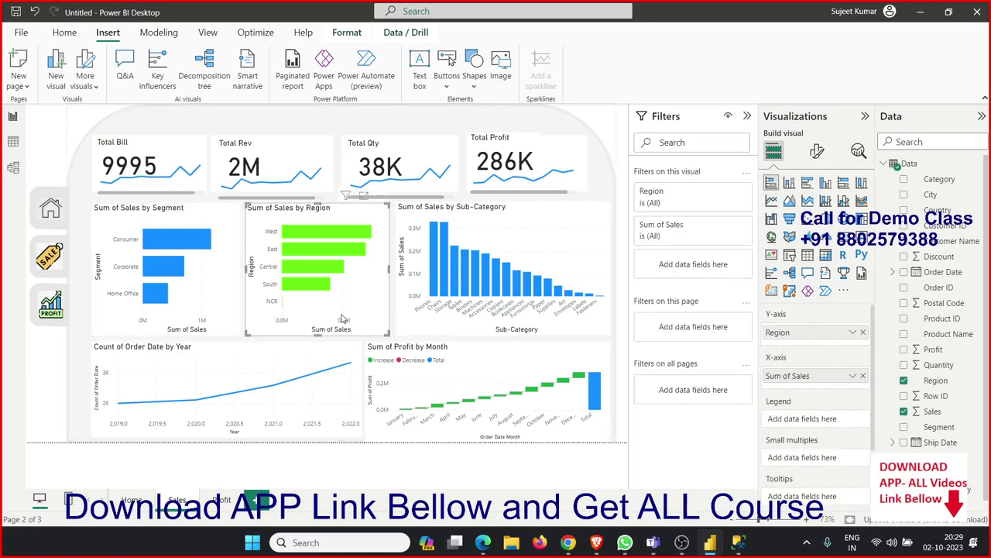
left_click(420, 315)
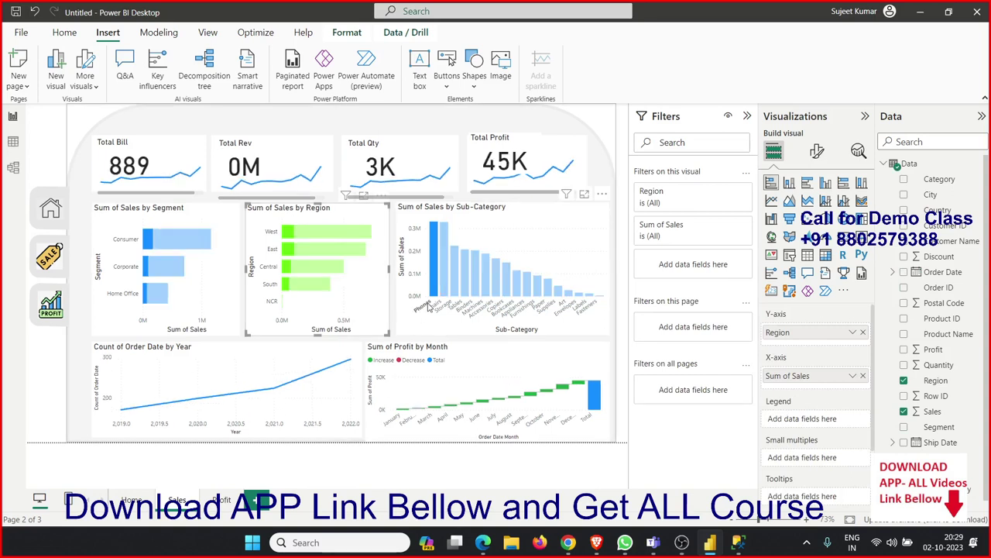
- Replace Count of Order Date with Sales on the yearly line chart's Y-axis
left_click(299, 359)
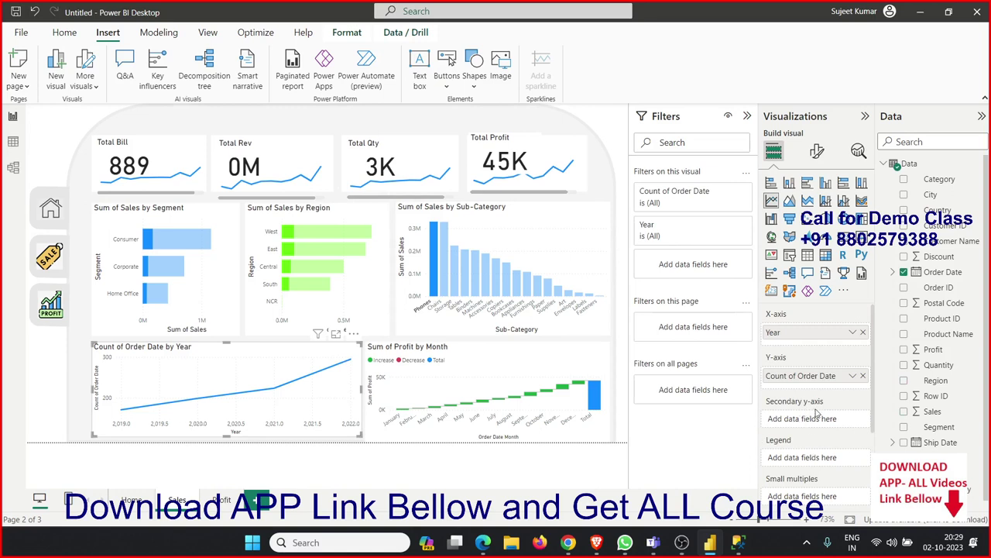
left_click(863, 377)
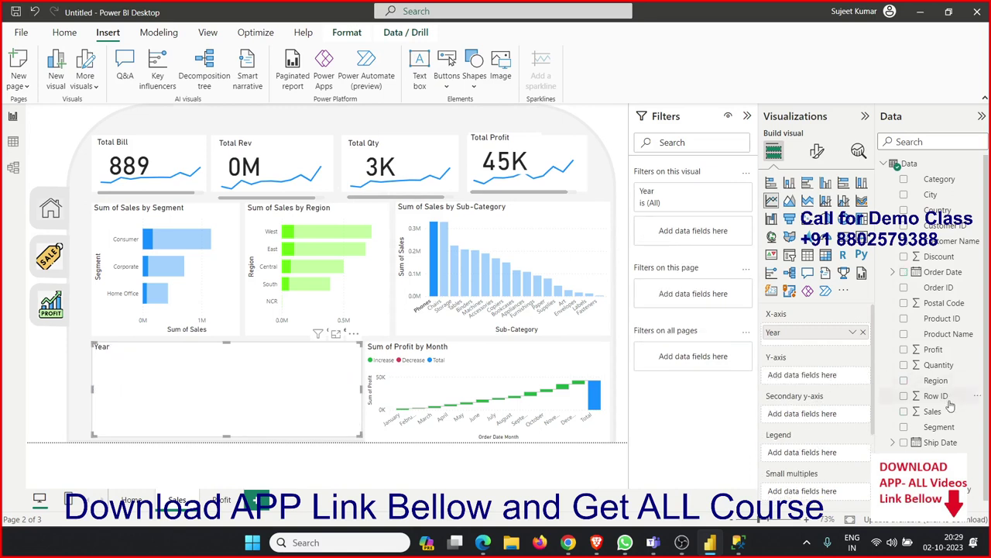
mouse_move(932, 412)
left_mouse_down()
mouse_move(821, 390)
mouse_move(809, 376)
left_mouse_up()
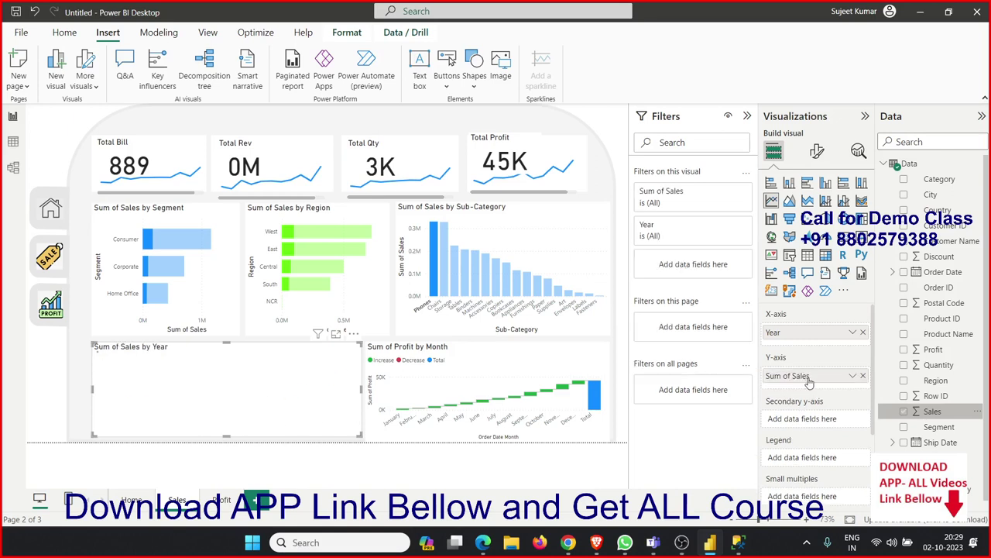
left_click(563, 357)
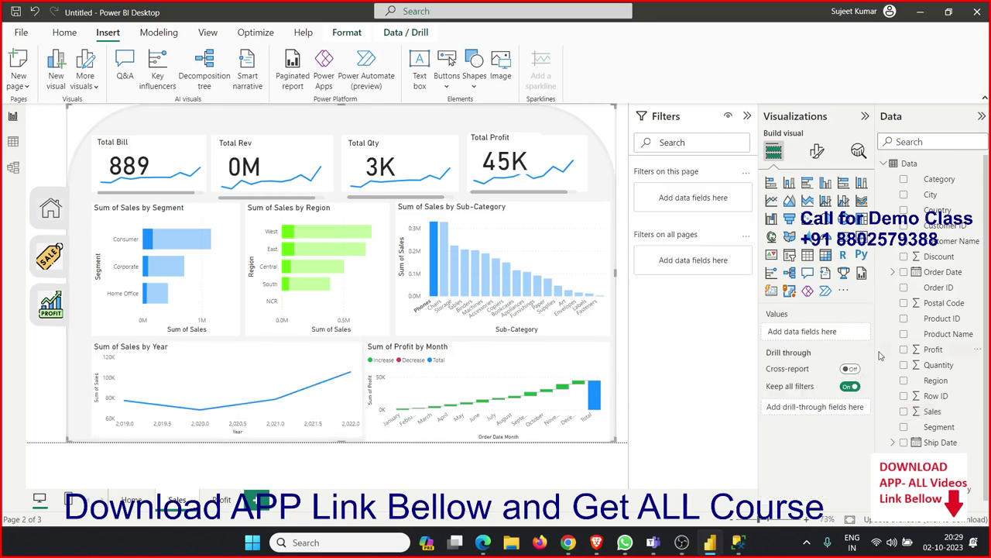
- Swap Sum of Profit for Sales on the monthly waterfall chart's Y-axis
left_click(594, 360)
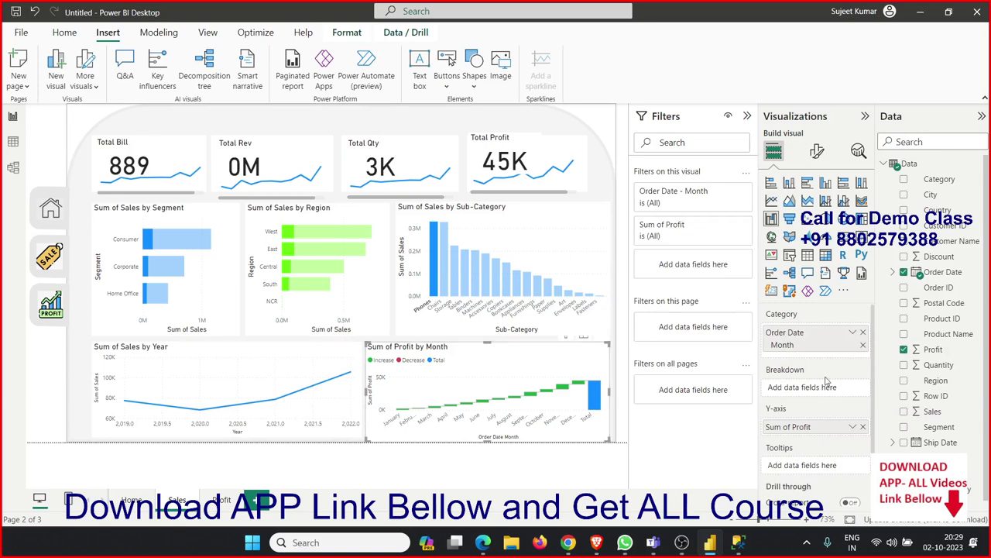
left_click(862, 428)
left_click_drag(931, 412, 813, 428)
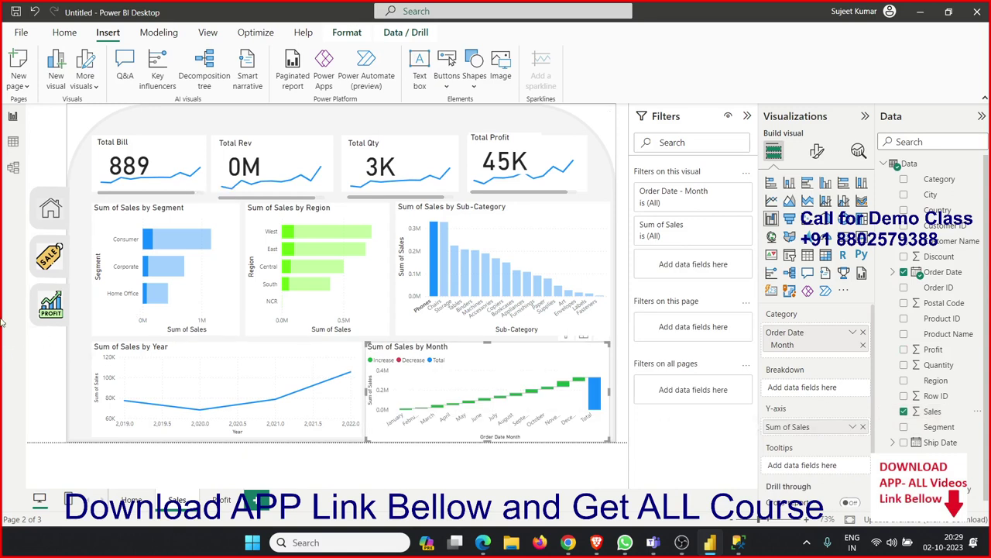
mouse_move(49, 256)
left_click(51, 275)
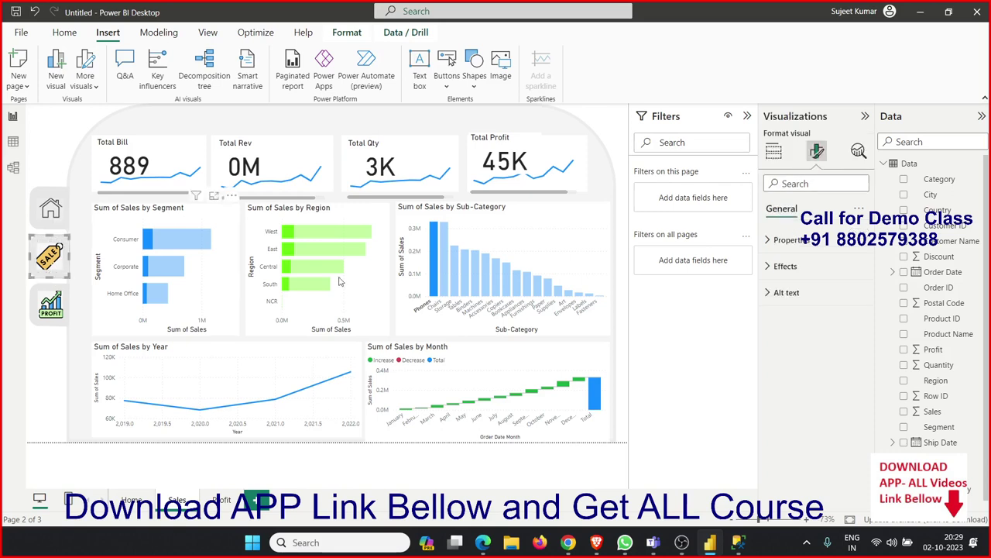
- Turn on the SALE tile's background and make it green
left_click(796, 266)
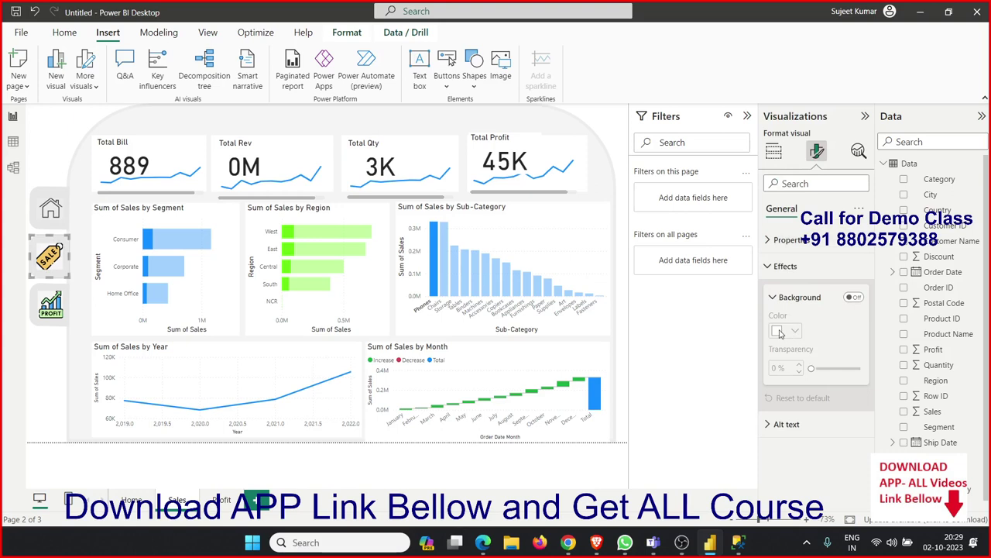
left_click(853, 299)
left_click(796, 332)
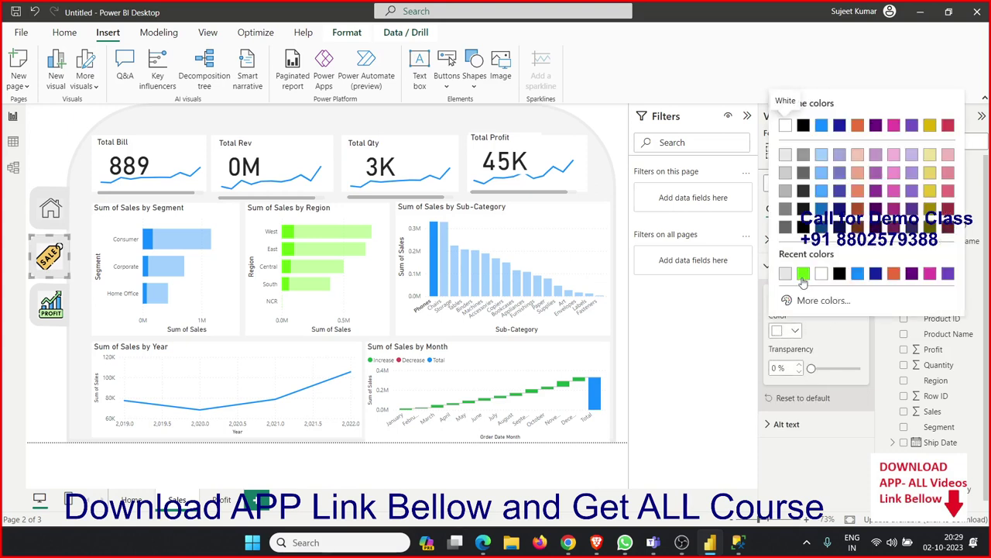
left_click(803, 274)
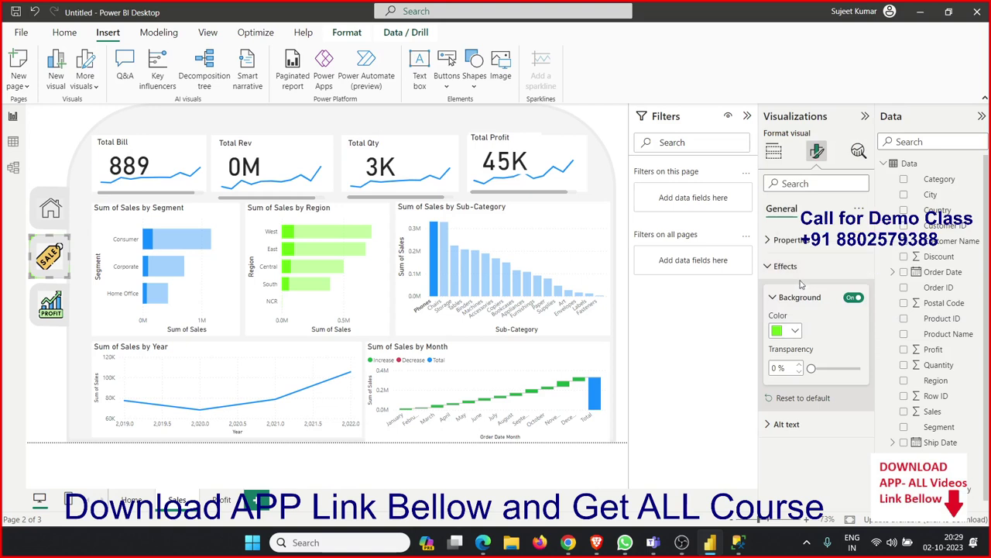
left_click(774, 300)
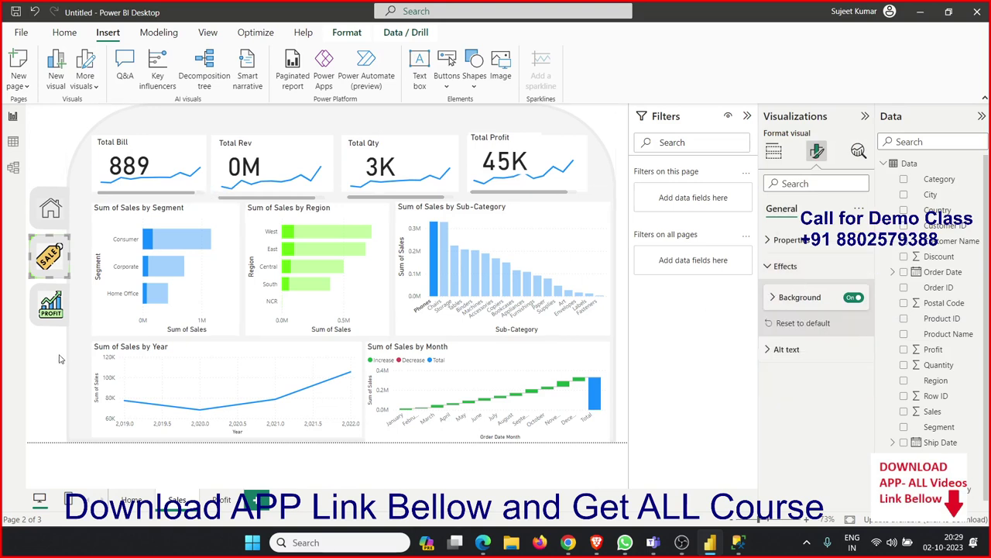
- Select the SALE image and review its style, action, background and size formatting options
mouse_move(49, 255)
left_click(55, 273)
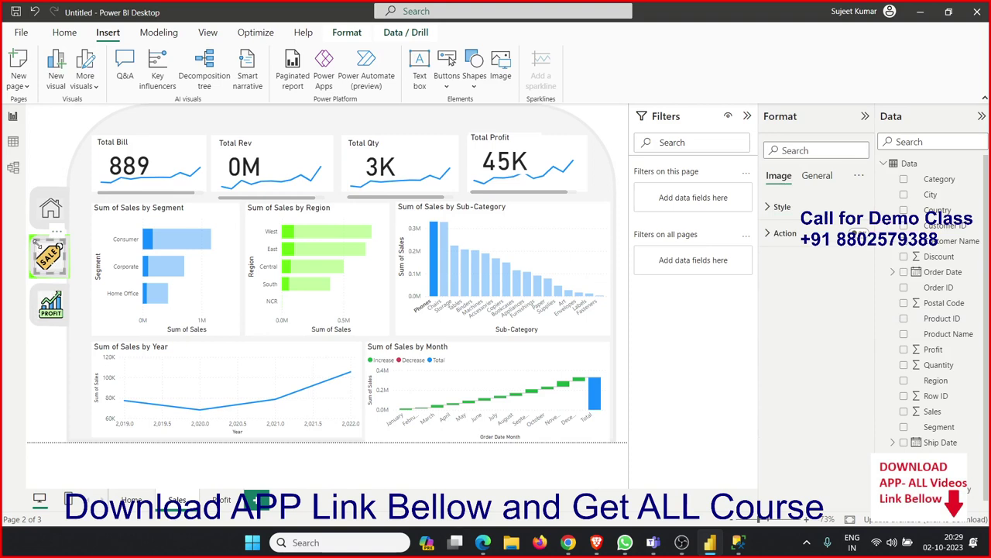
left_click(771, 209)
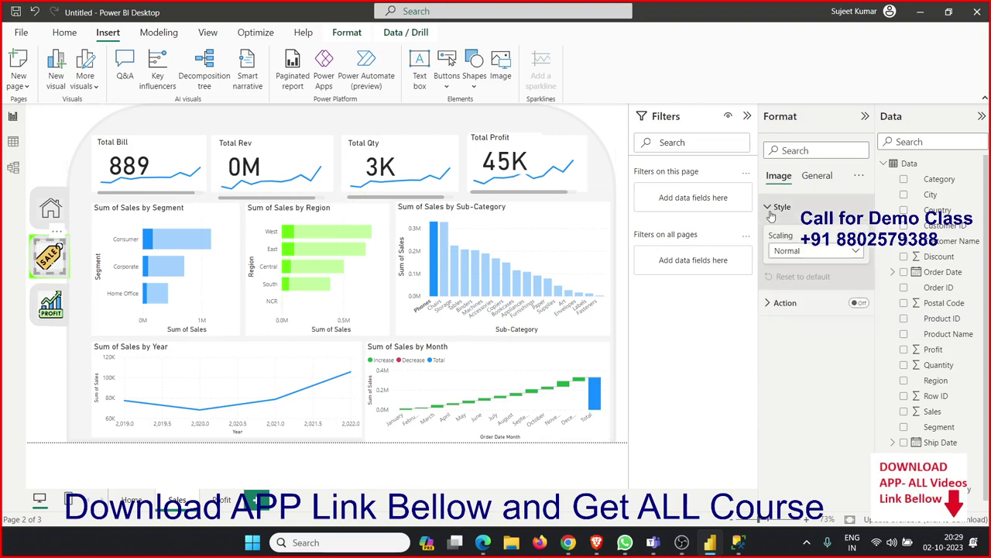
left_click(771, 210)
left_click(781, 235)
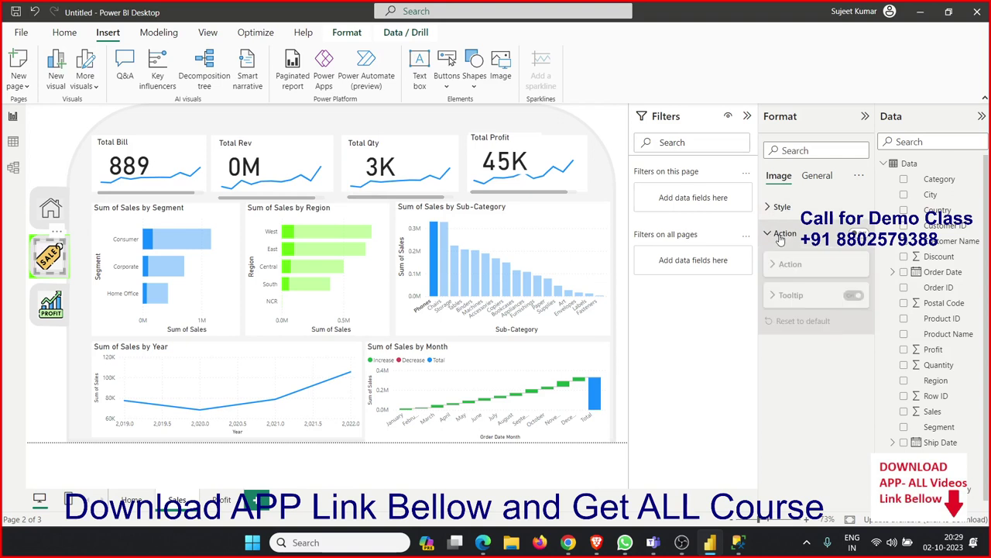
left_click(779, 236)
left_click(817, 176)
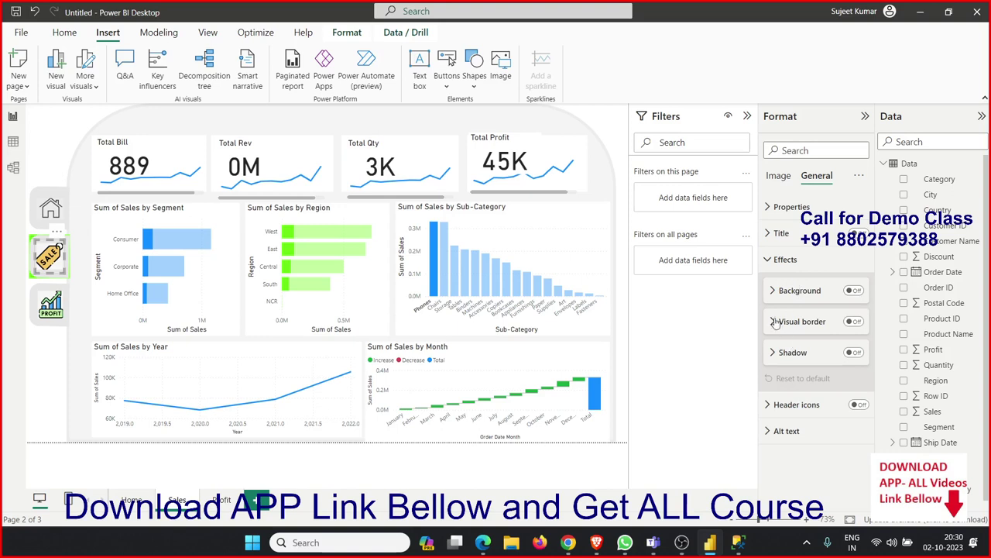
left_click(772, 292)
left_click(772, 294)
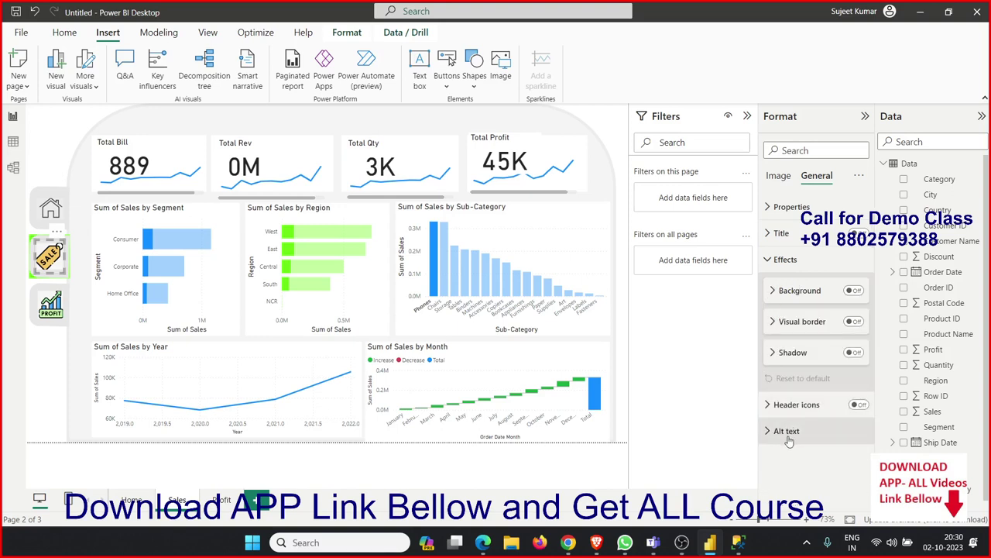
left_click(772, 215)
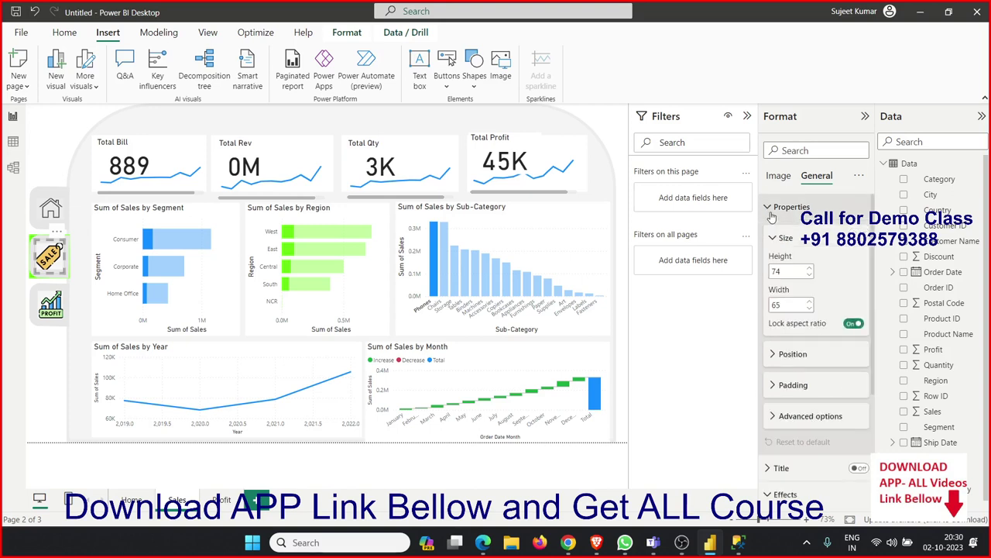
left_click(772, 214)
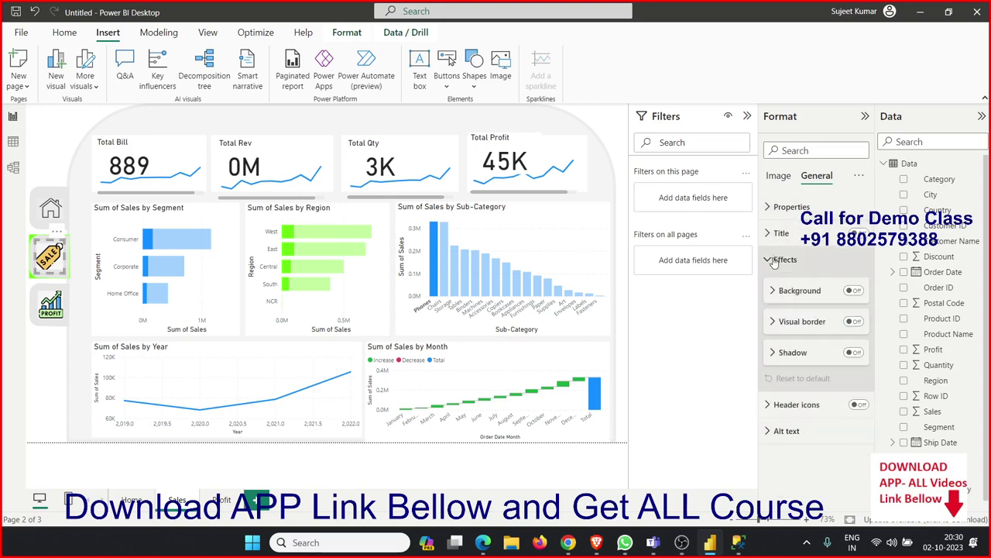
left_click(779, 179)
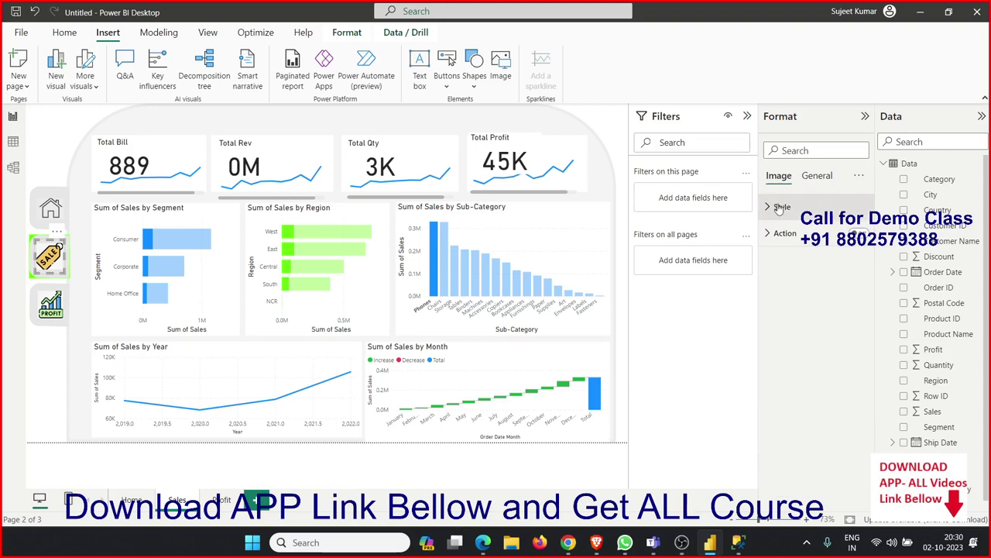
- Set the SALE image's scaling to Fit and move it over the Segment chart
left_click(779, 208)
left_click(796, 256)
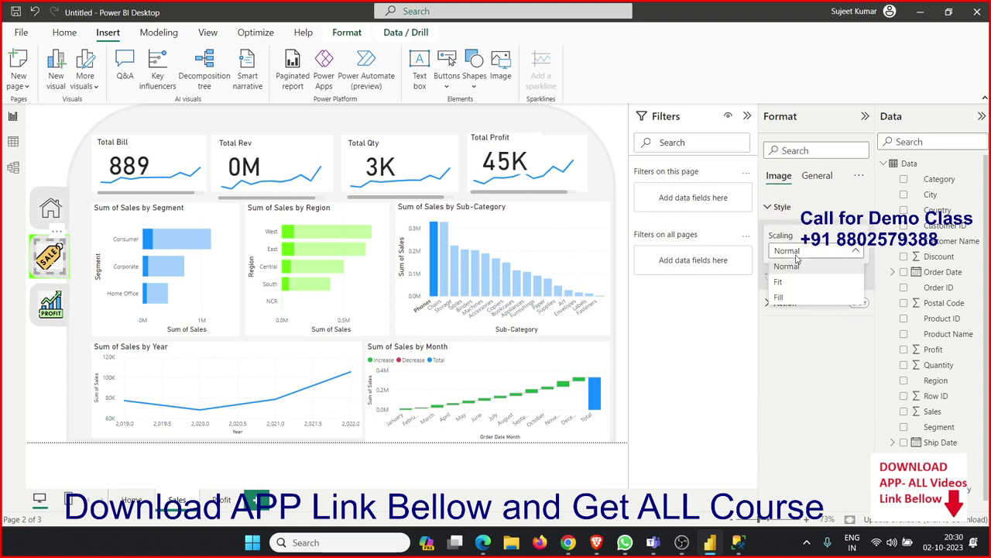
left_click(792, 283)
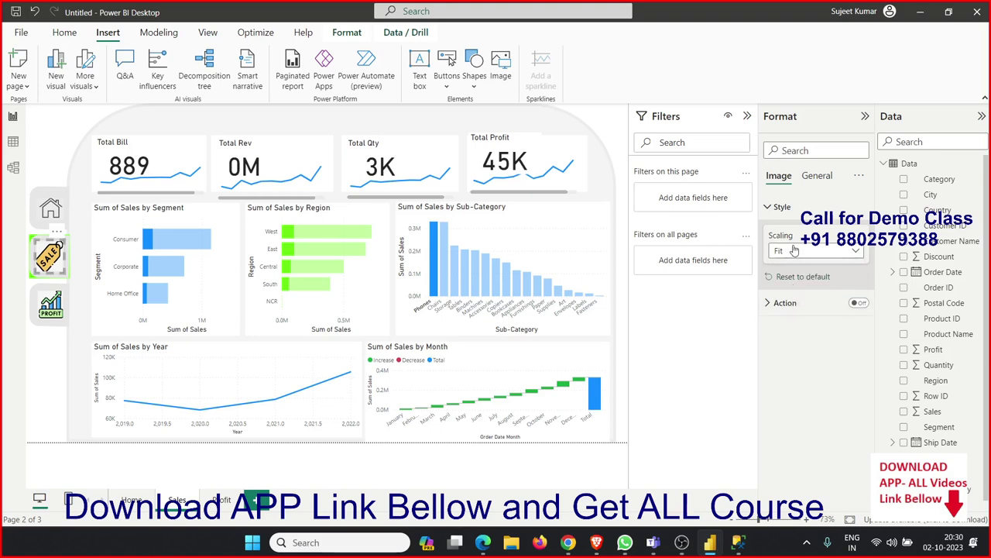
left_click(785, 305)
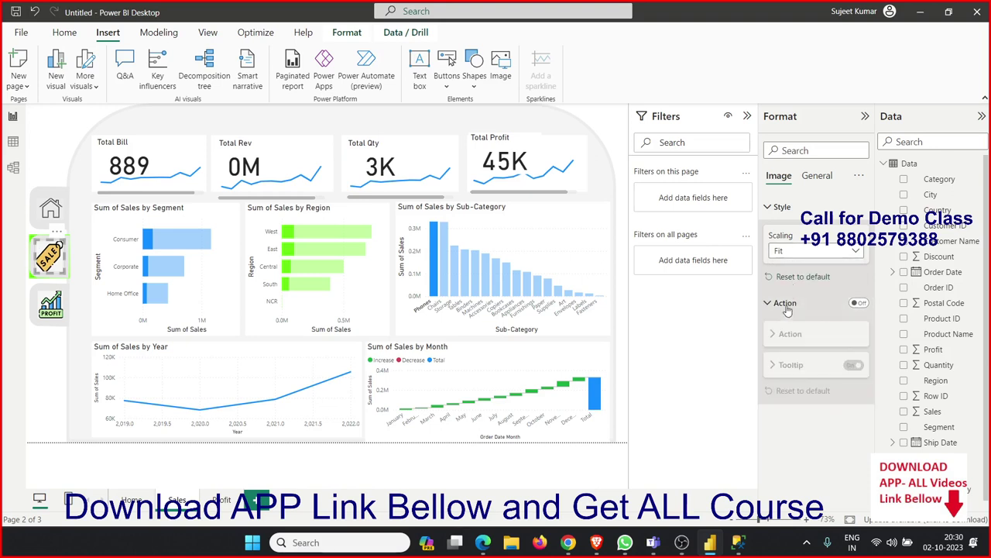
left_click(813, 187)
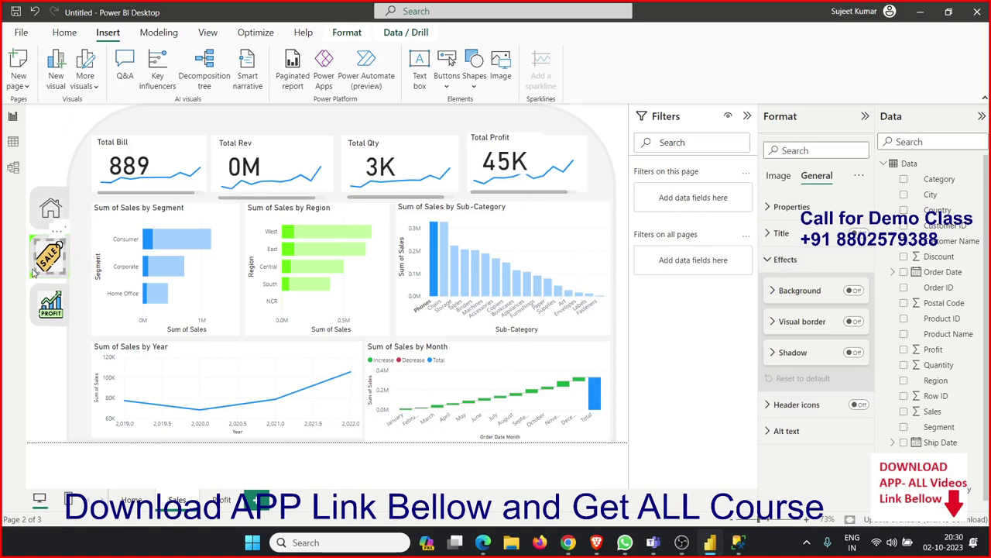
left_click(36, 267)
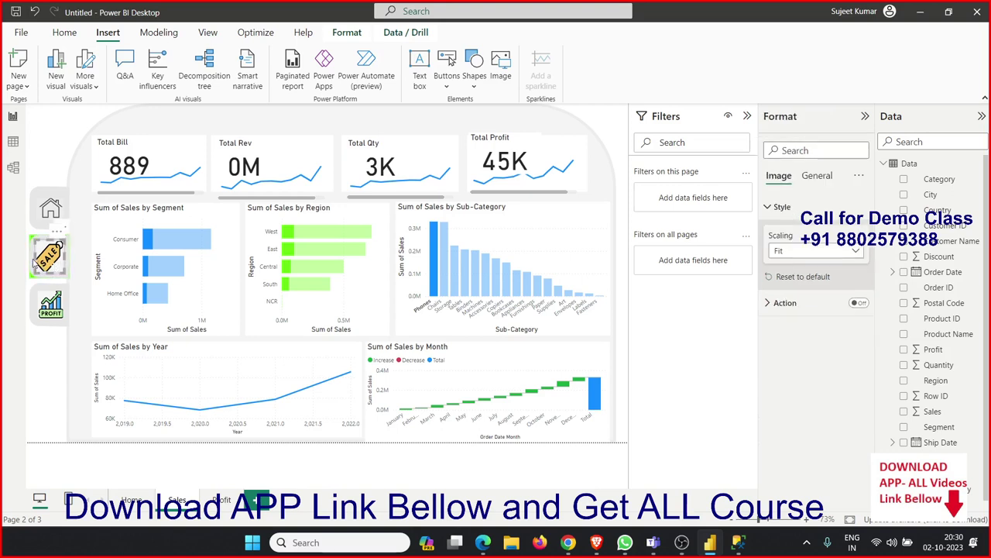
left_click_drag(35, 264, 99, 235)
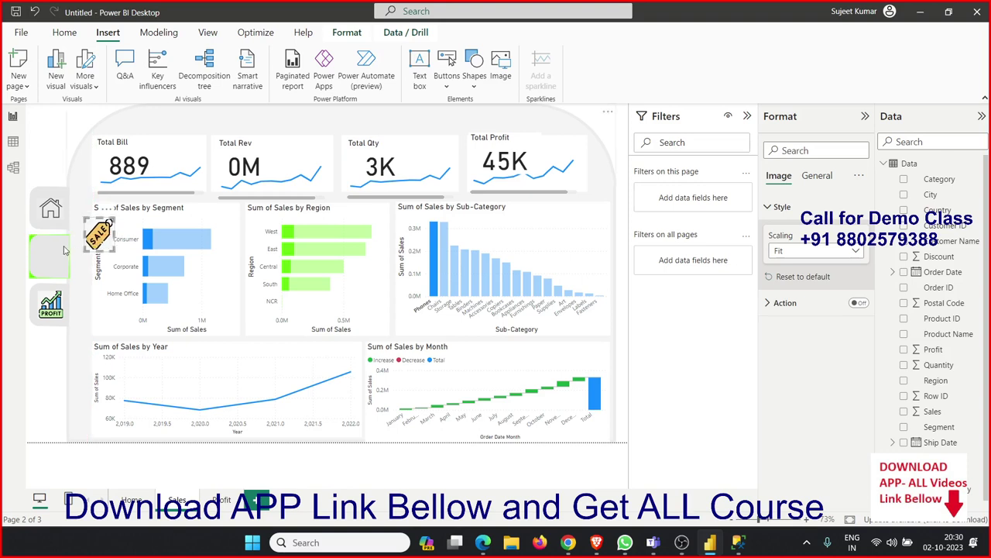
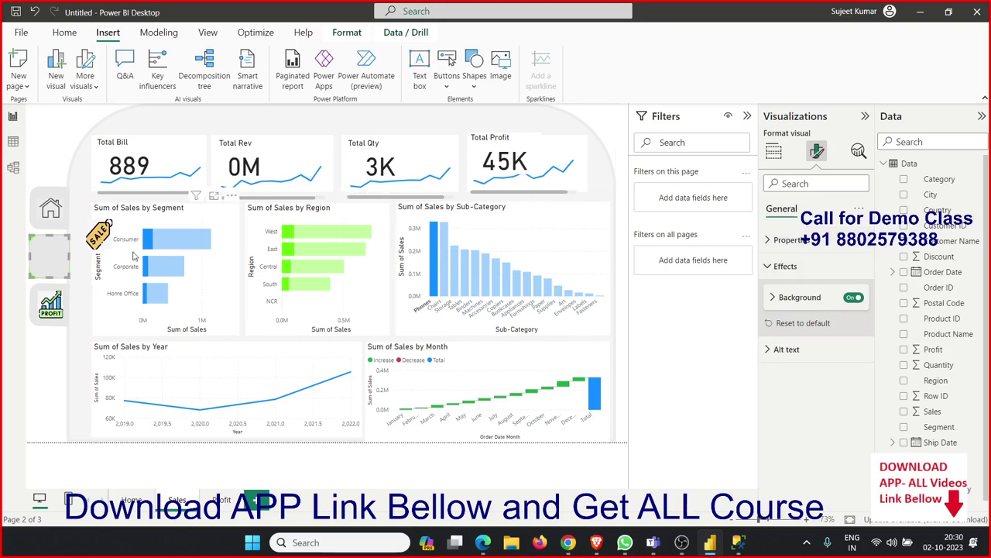
- Browse the Effects and Size and position format settings
left_click(776, 270)
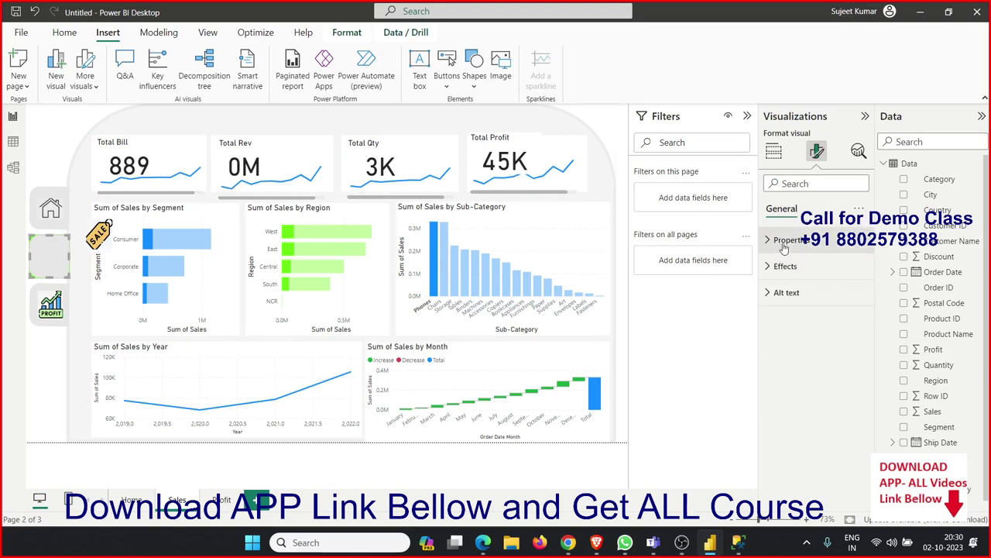
left_click(784, 244)
left_click(784, 241)
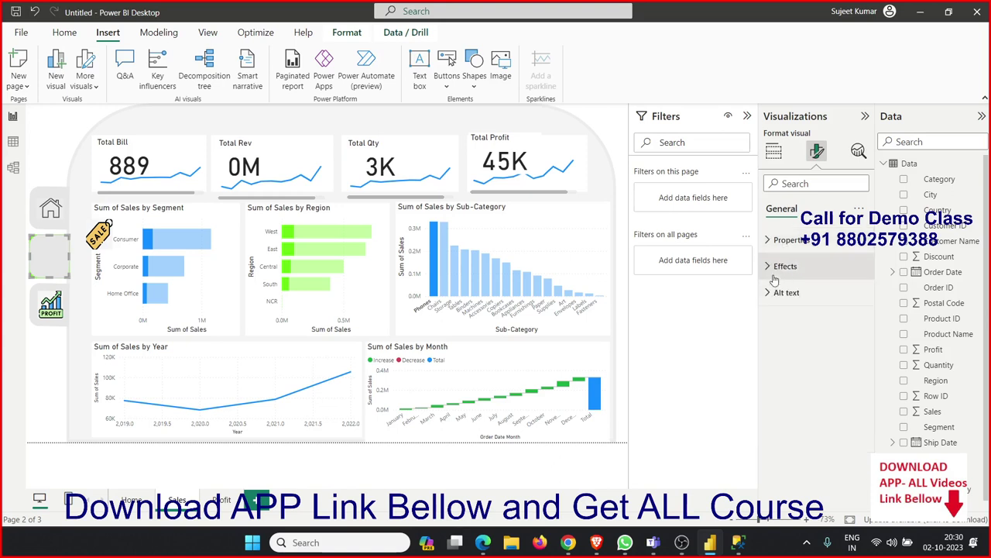
left_click(775, 267)
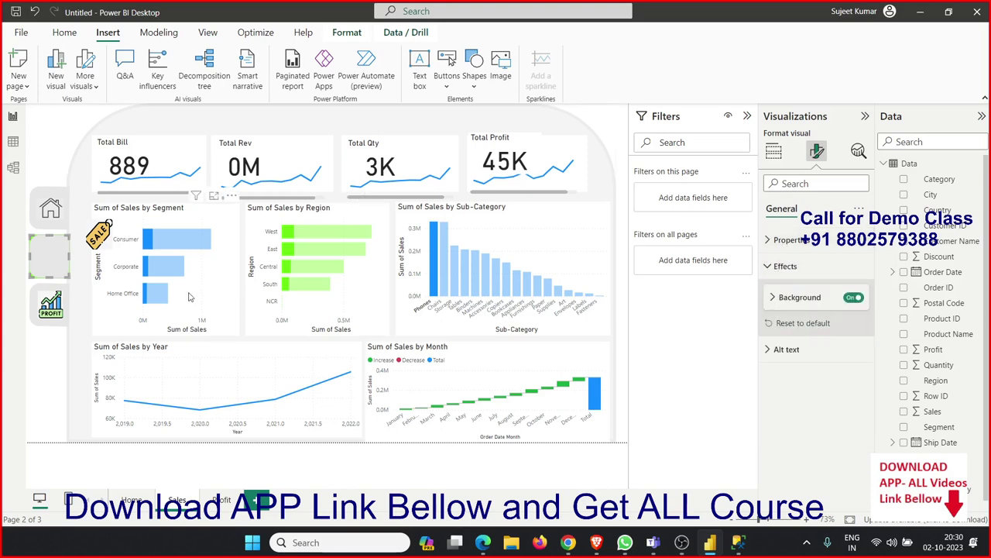
- Fill the middle sidebar shape bright green (#64FF10) and drag the SALE image onto it
mouse_move(49, 256)
left_click(54, 268)
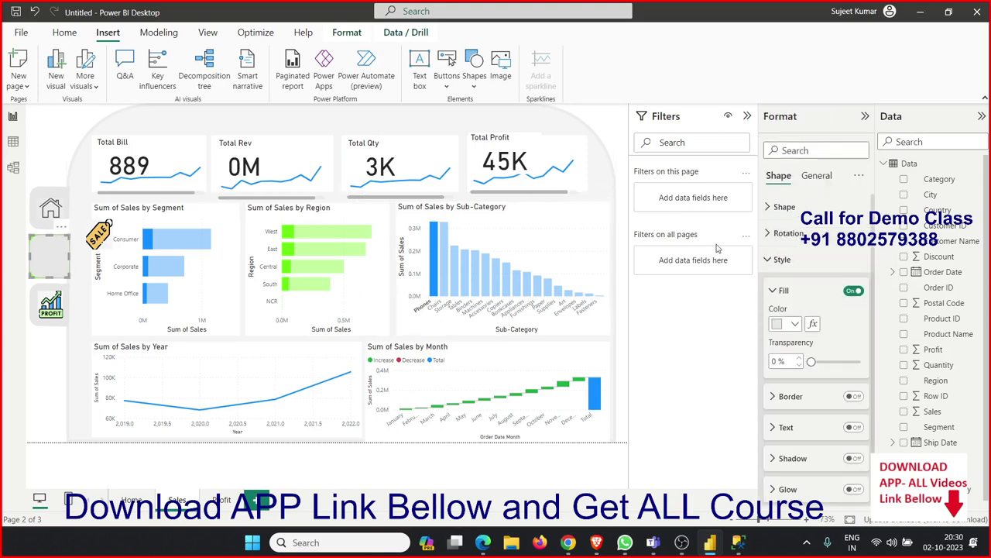
left_click(773, 261)
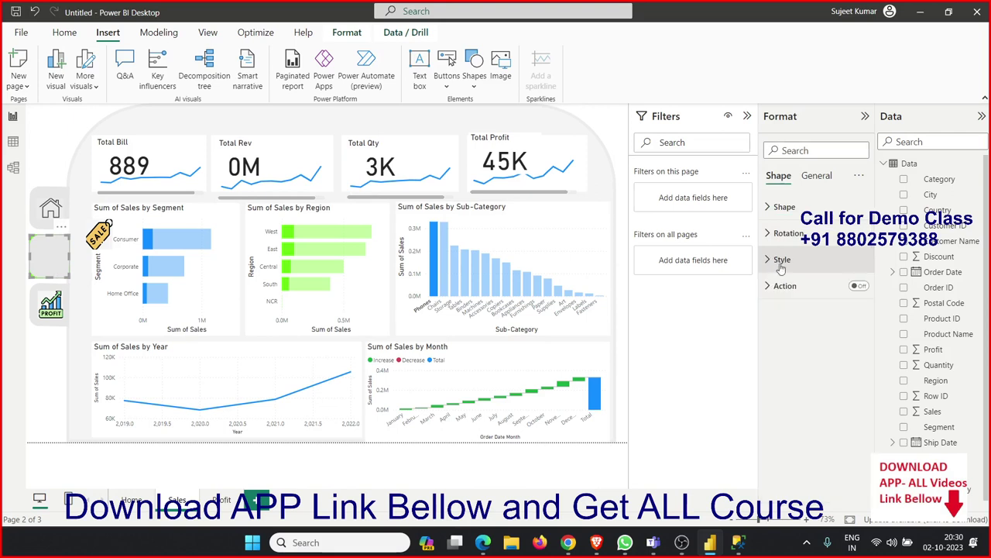
left_click(782, 261)
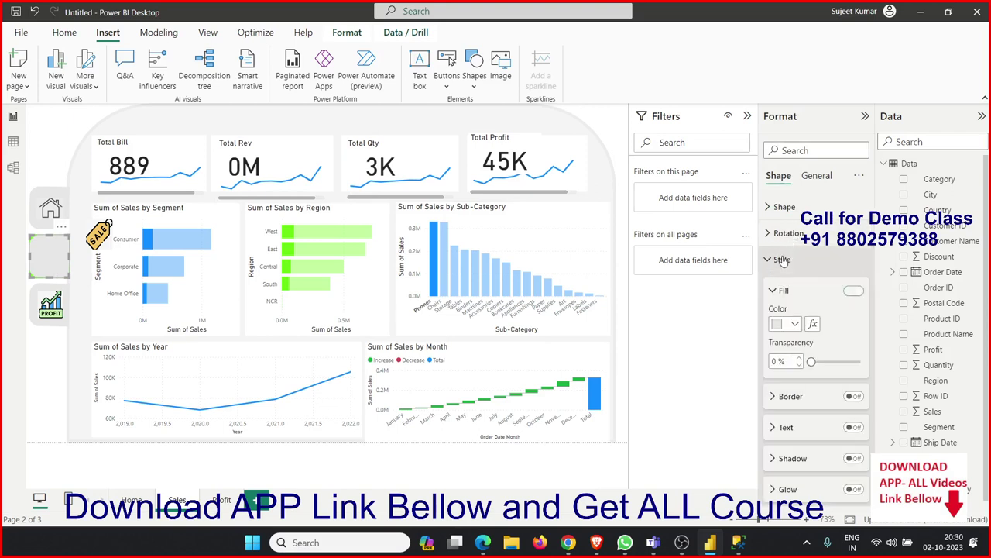
left_click(796, 324)
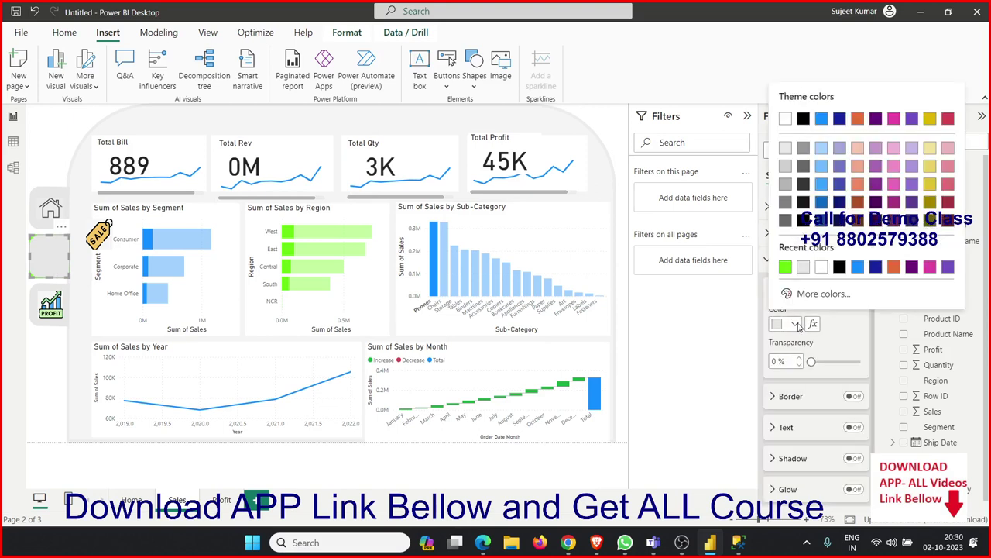
left_click(786, 267)
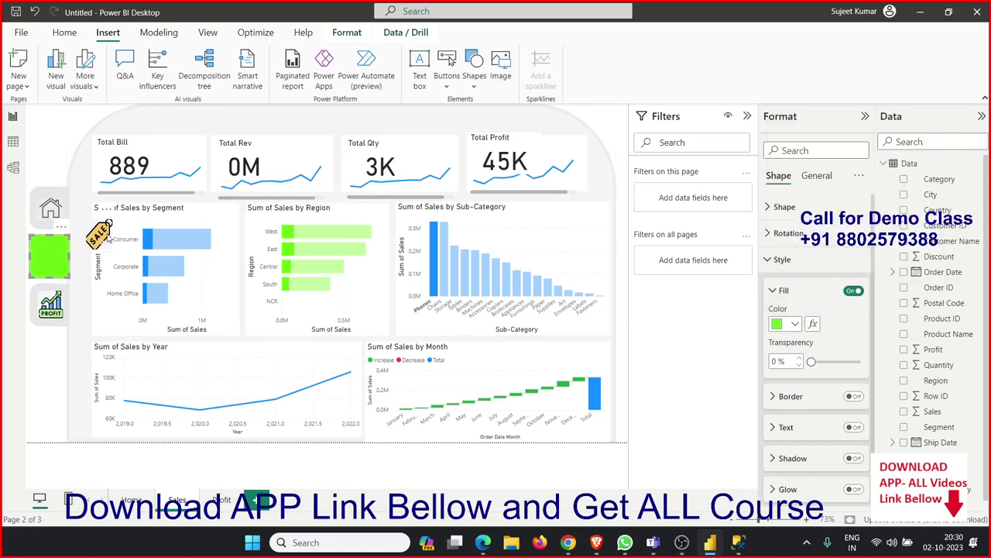
left_click_drag(105, 240, 57, 262)
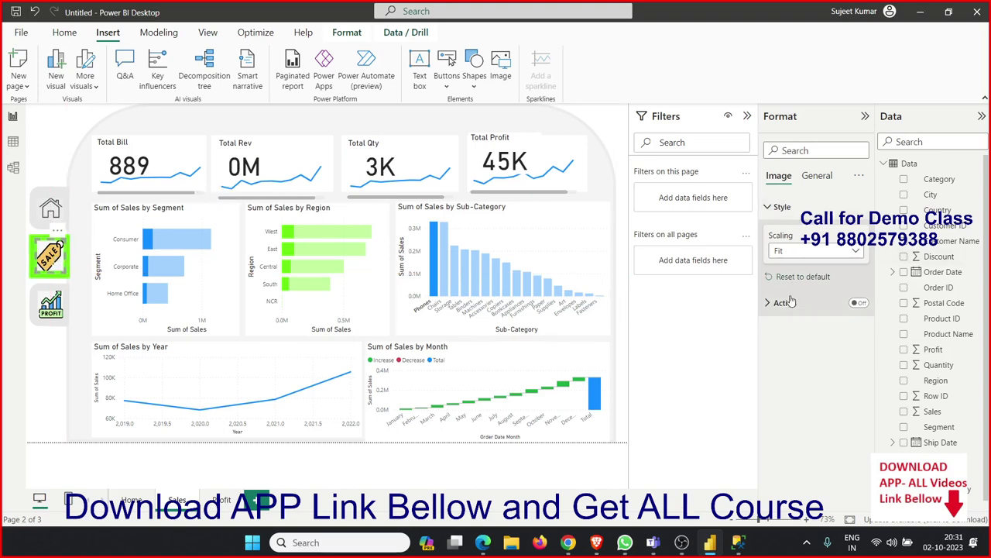
- Turn on a green visual border for the SALE image with corners rounded to about 14 px
left_click(818, 177)
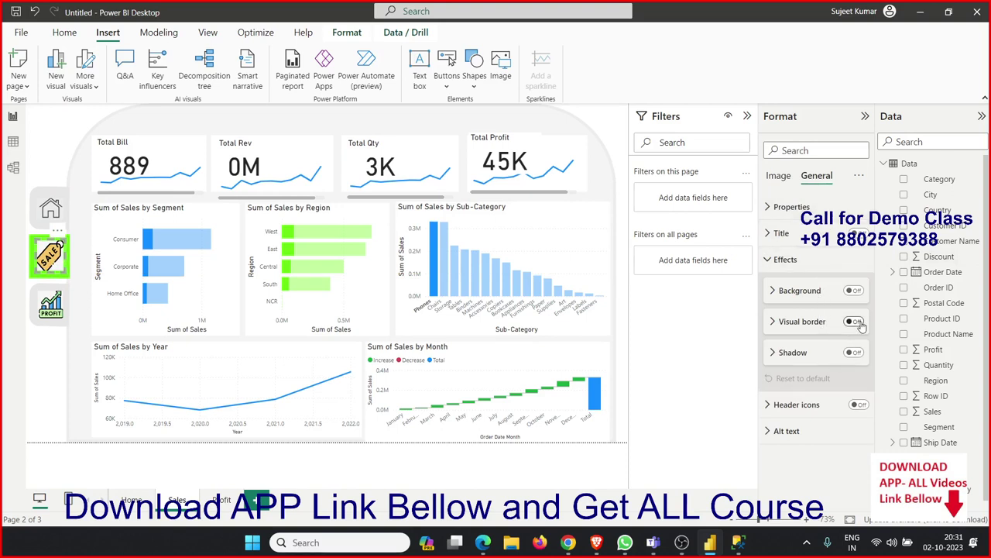
left_click(853, 321)
left_click(775, 321)
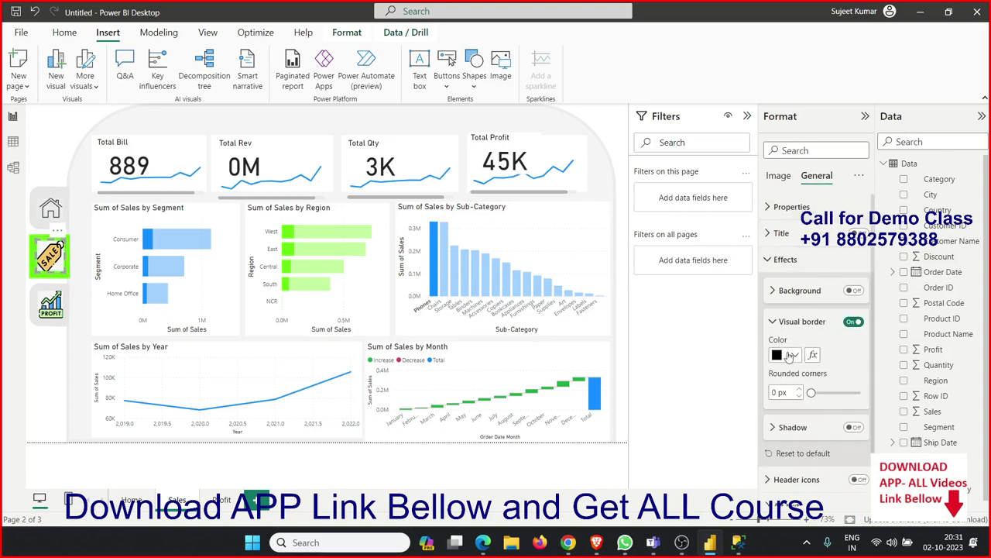
left_click(790, 355)
left_click(790, 304)
left_click(811, 393)
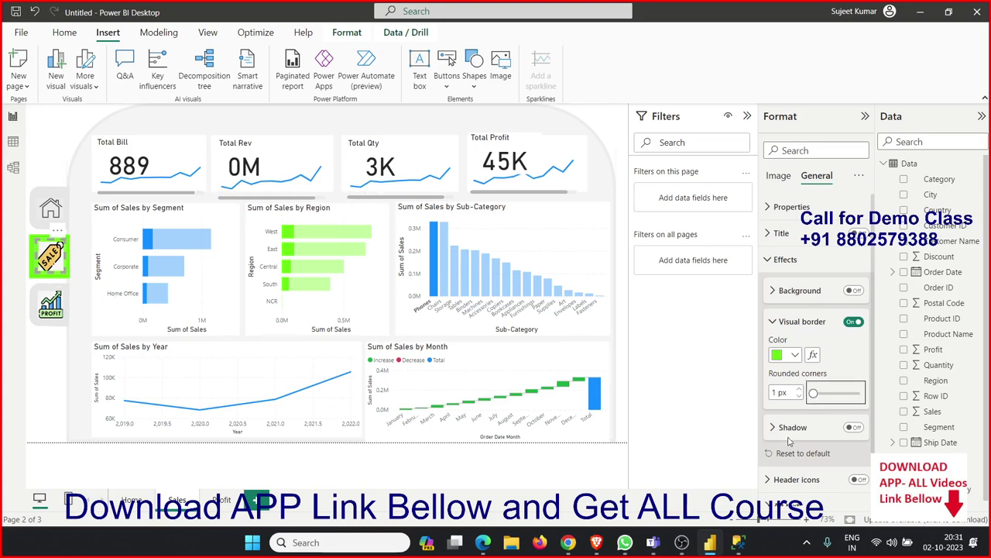
left_click_drag(815, 393, 831, 394)
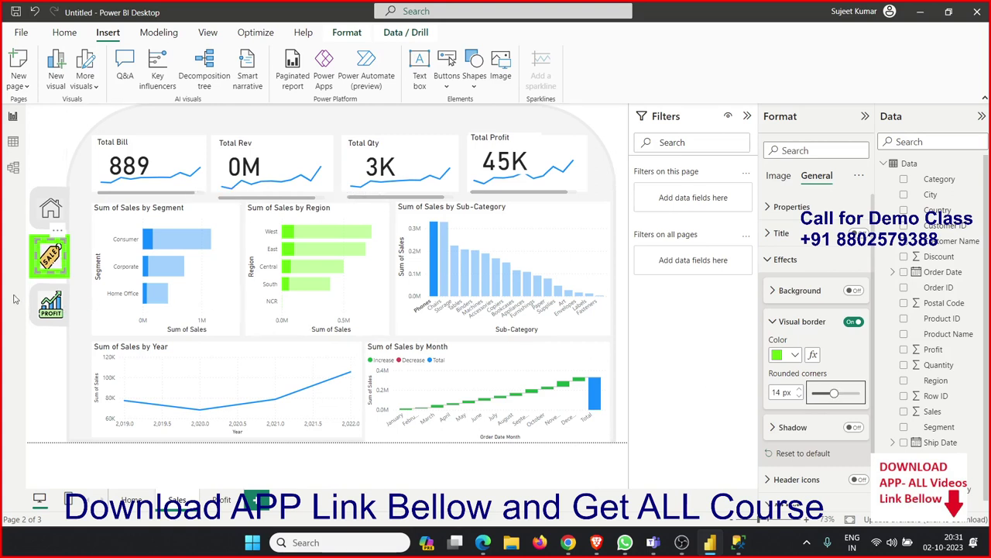
left_click(38, 370)
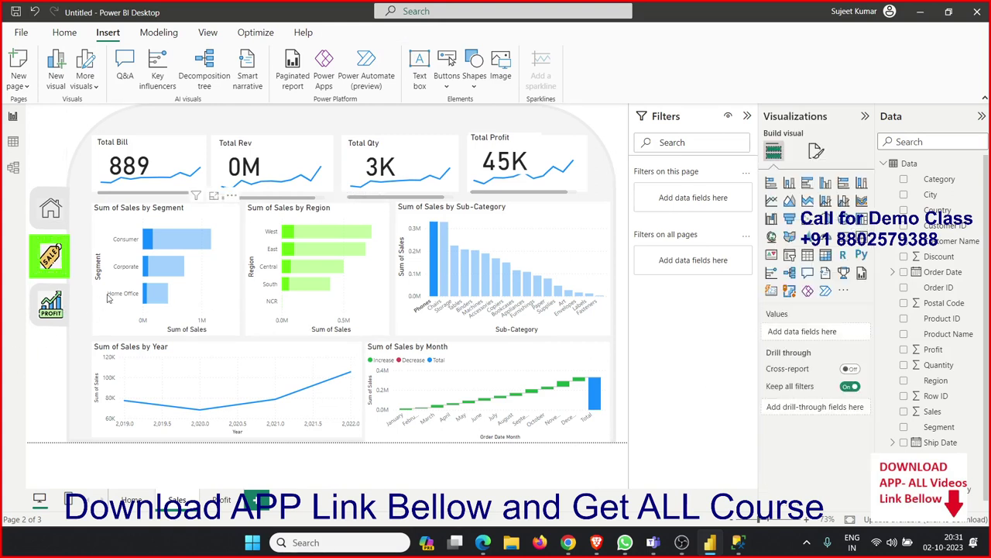
- On the Home page, turn on a green background for the home icon image
left_click(131, 499)
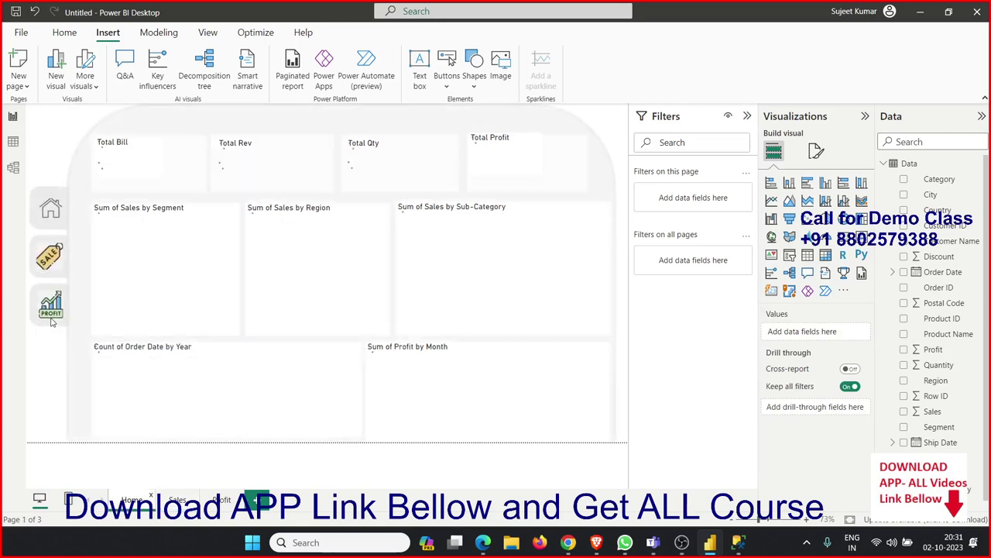
left_click(32, 224)
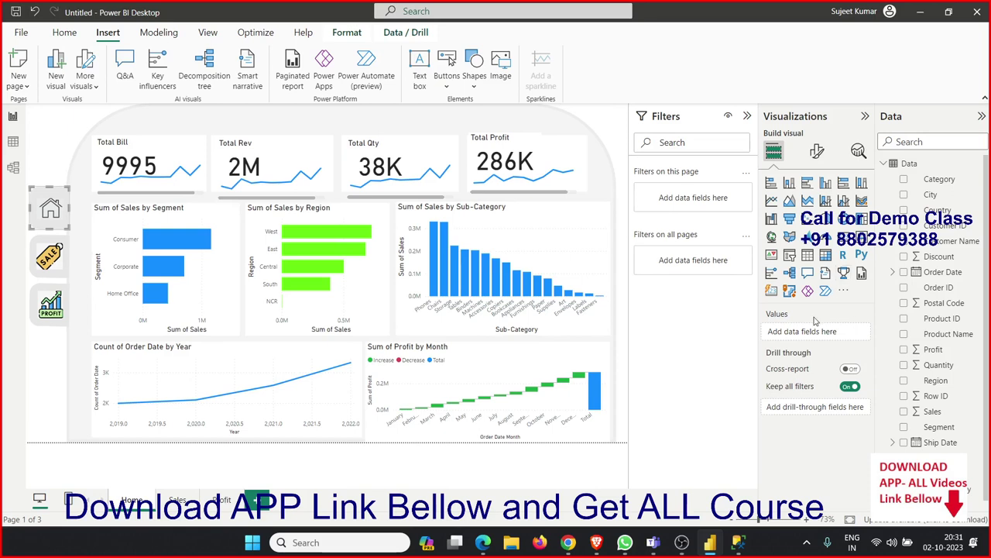
left_click(817, 151)
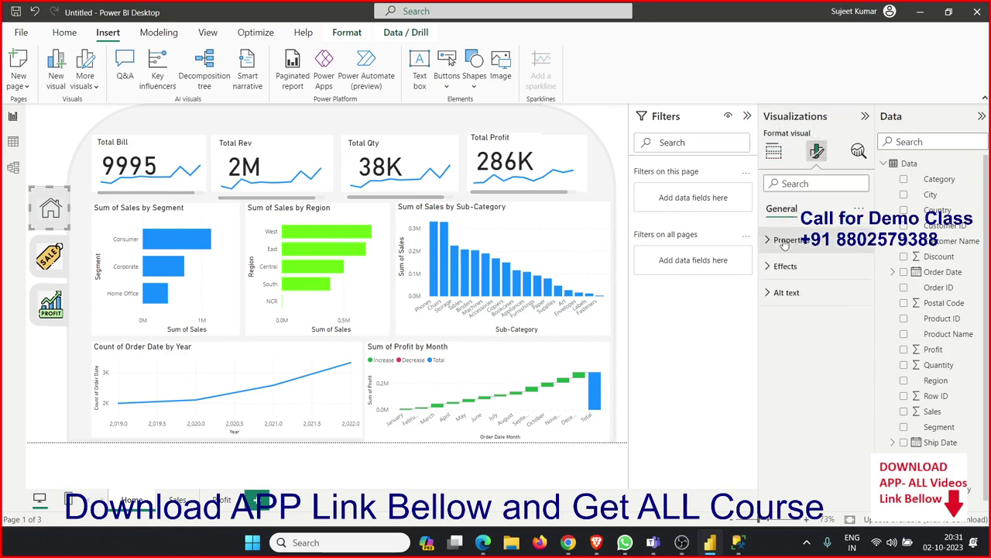
left_click(781, 266)
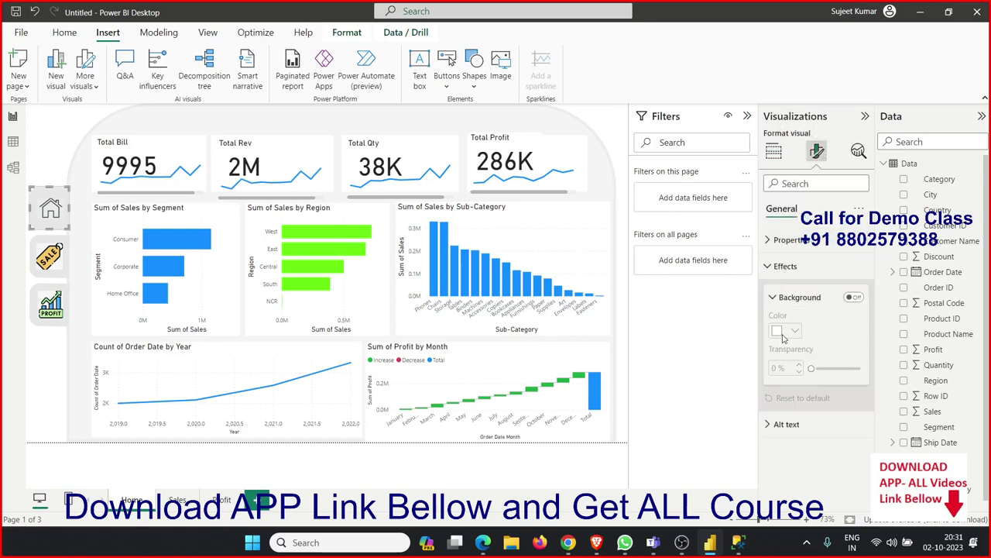
left_click(852, 297)
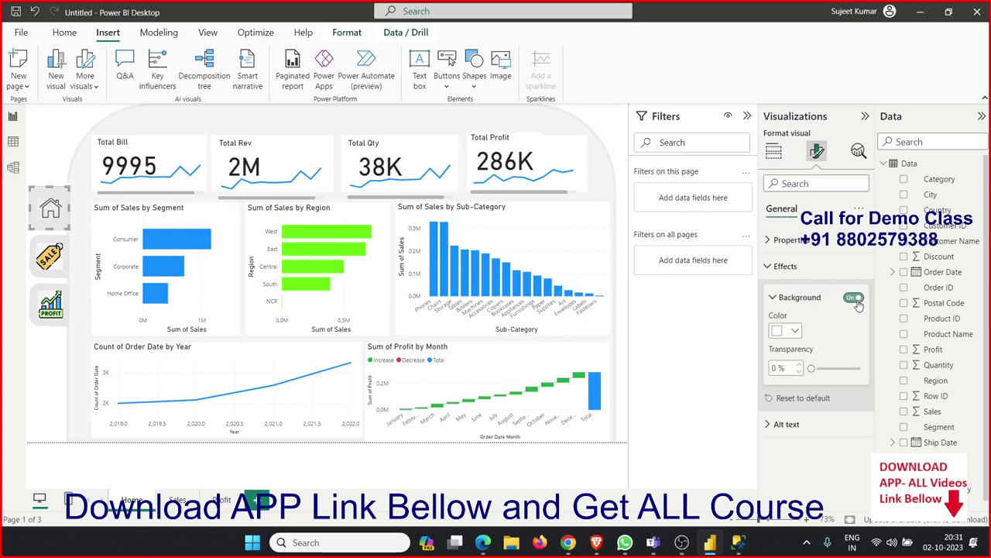
left_click(792, 333)
left_click(787, 275)
mouse_move(50, 209)
left_click(767, 266)
- Reselect the home icon image and set its image scaling to Fill, after briefly trying Fit
left_click(61, 213)
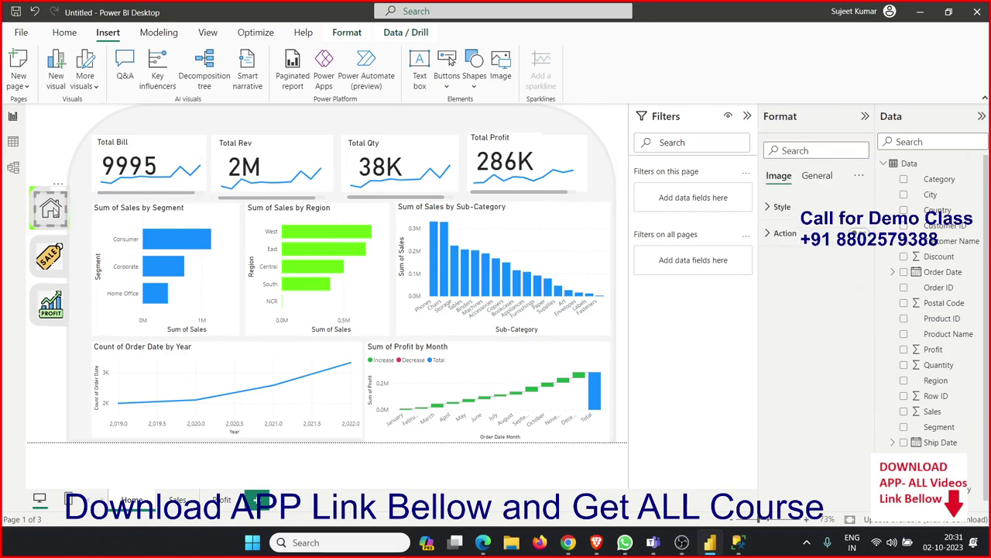
left_click(51, 216)
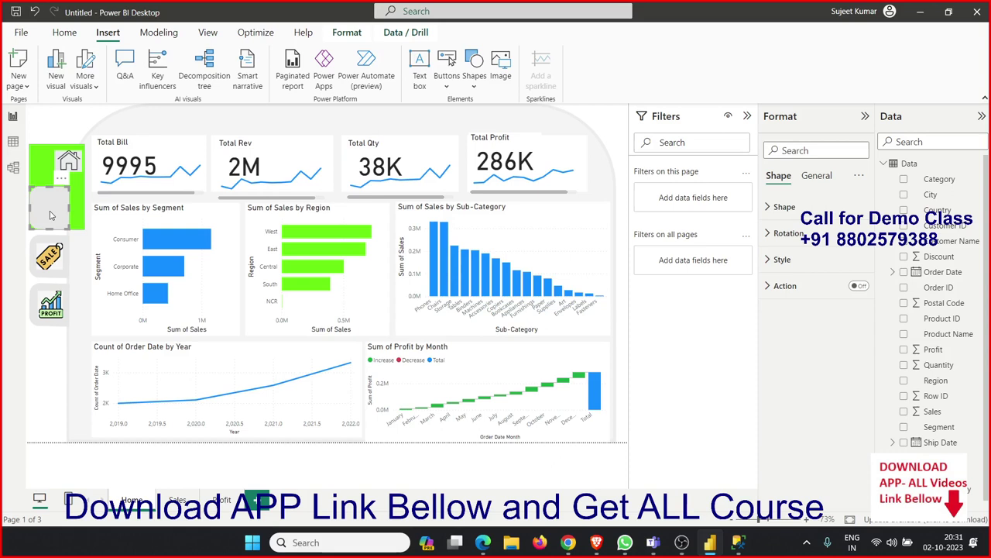
left_click(68, 170)
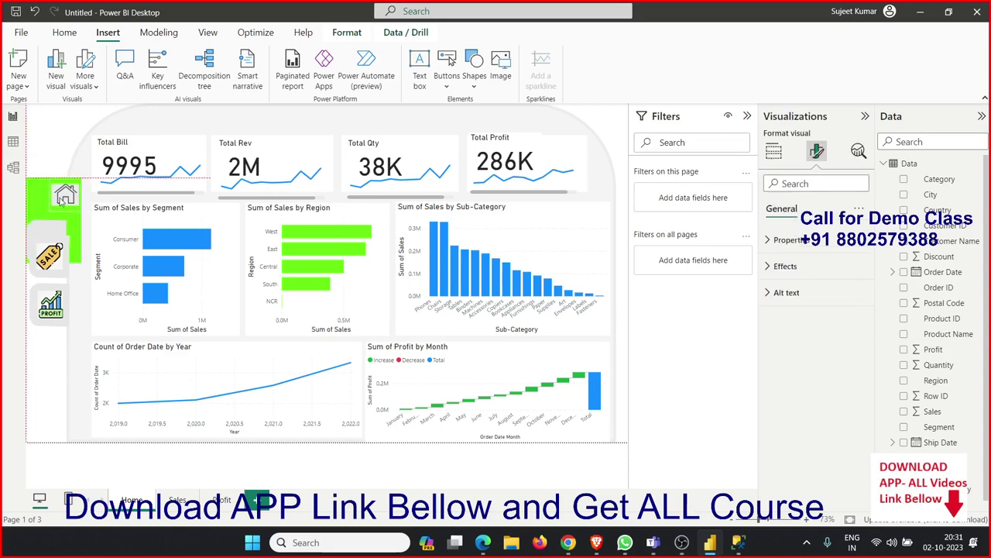
left_click(69, 172)
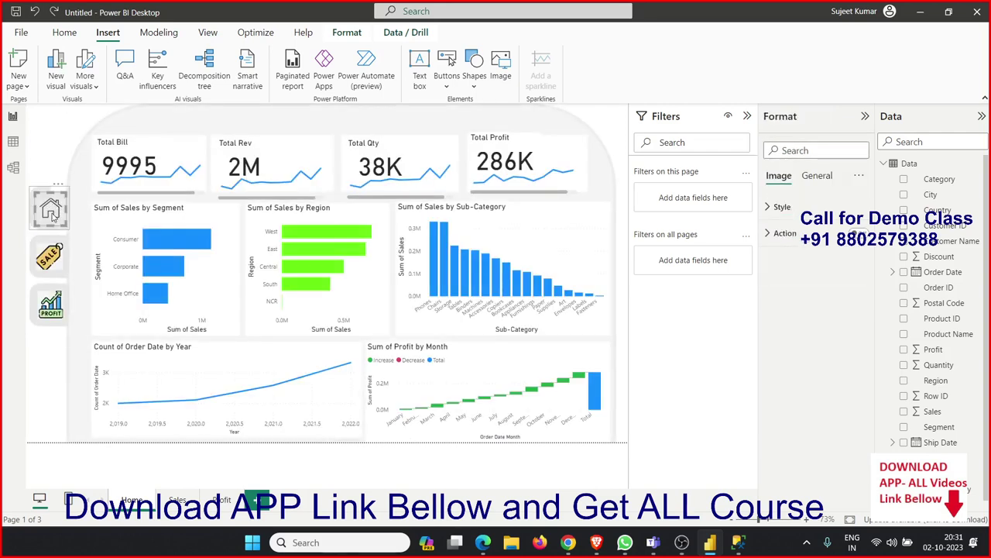
left_click(783, 211)
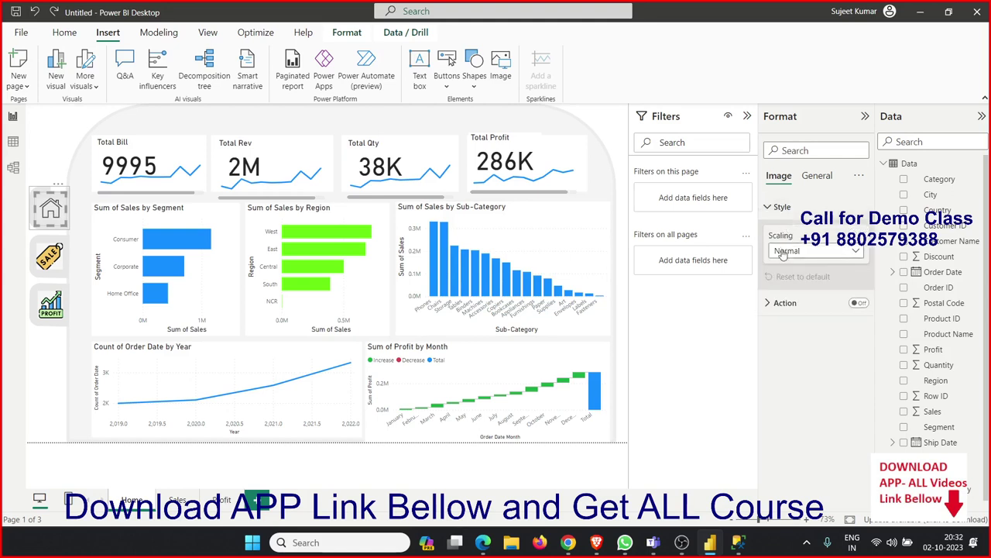
left_click(784, 252)
left_click(781, 271)
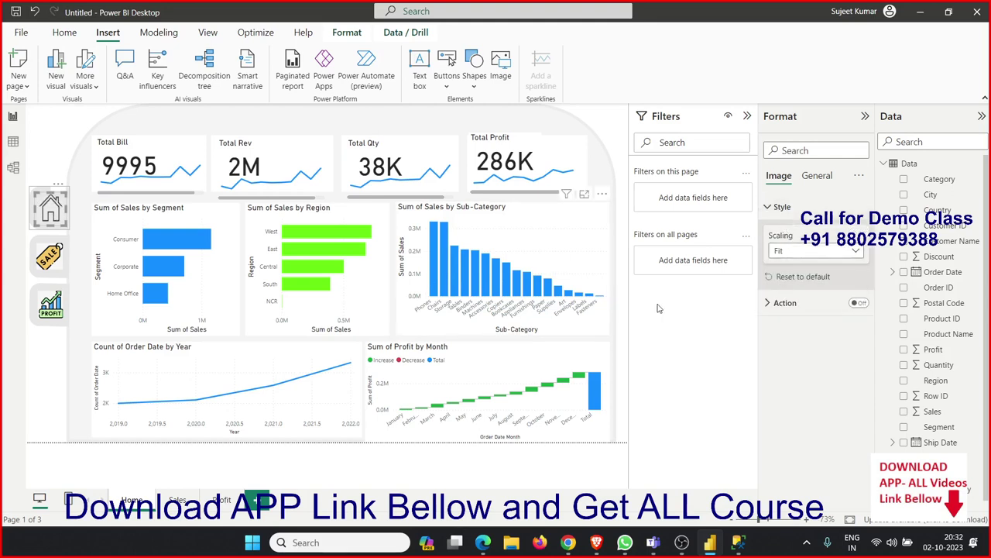
left_click(798, 251)
left_click(794, 297)
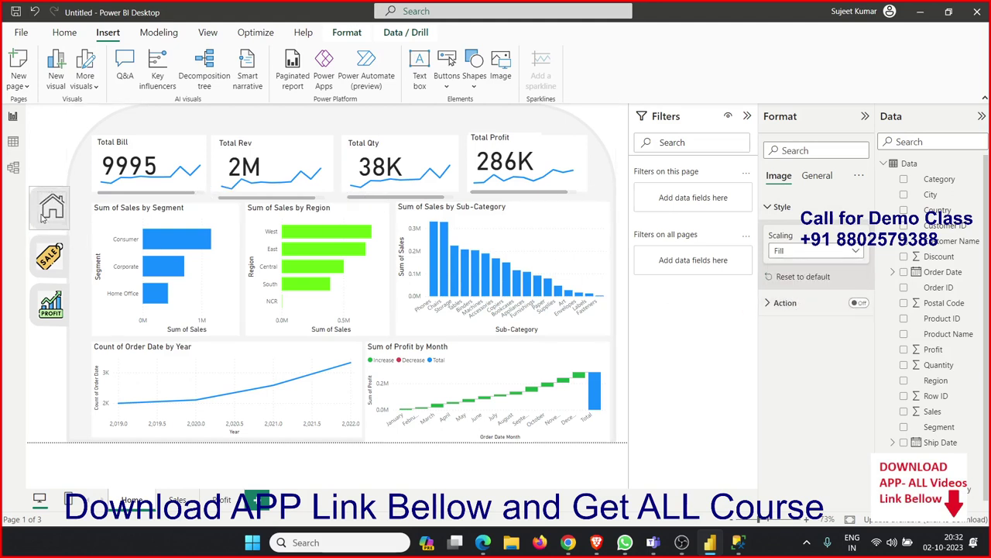
- Fill the grey shape behind the home icon green
left_click(31, 229)
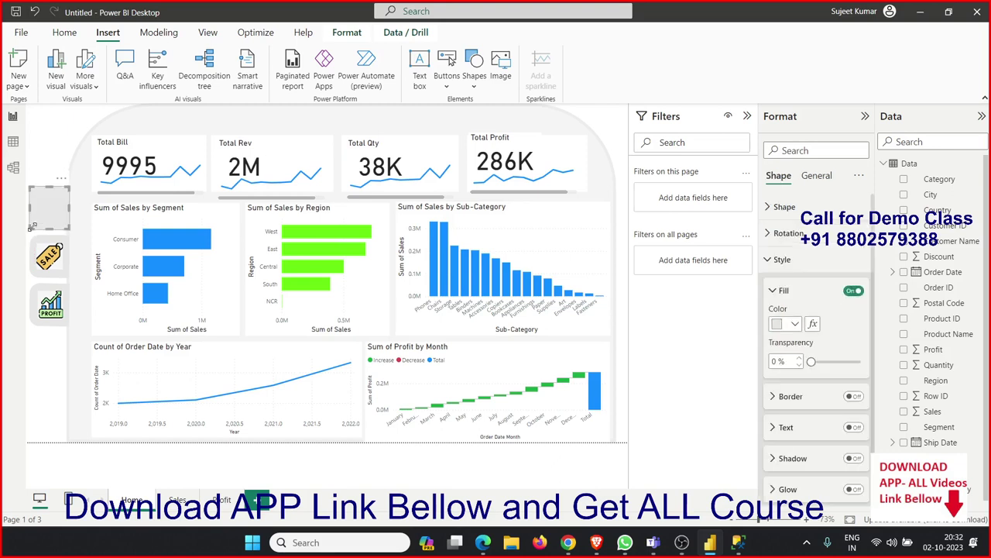
left_click(795, 323)
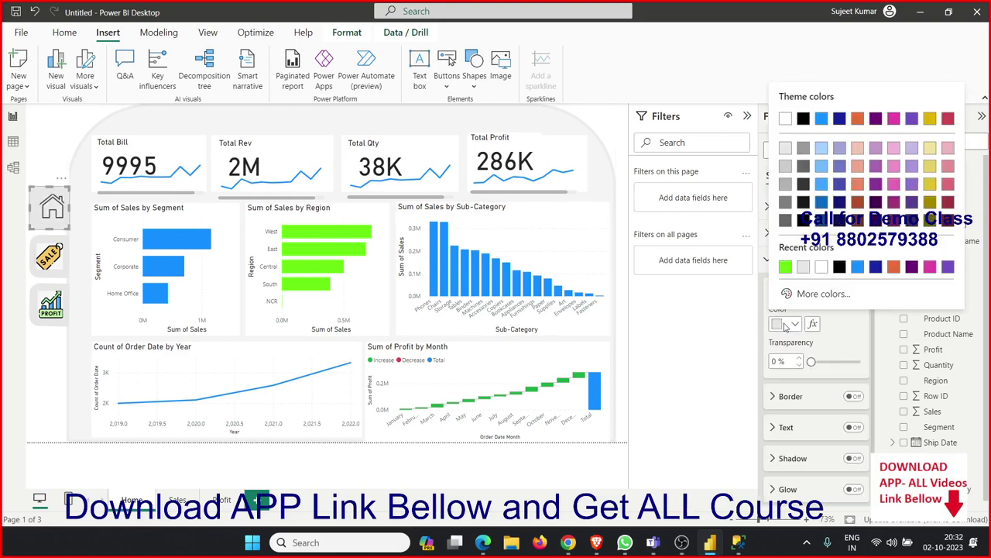
left_click(787, 270)
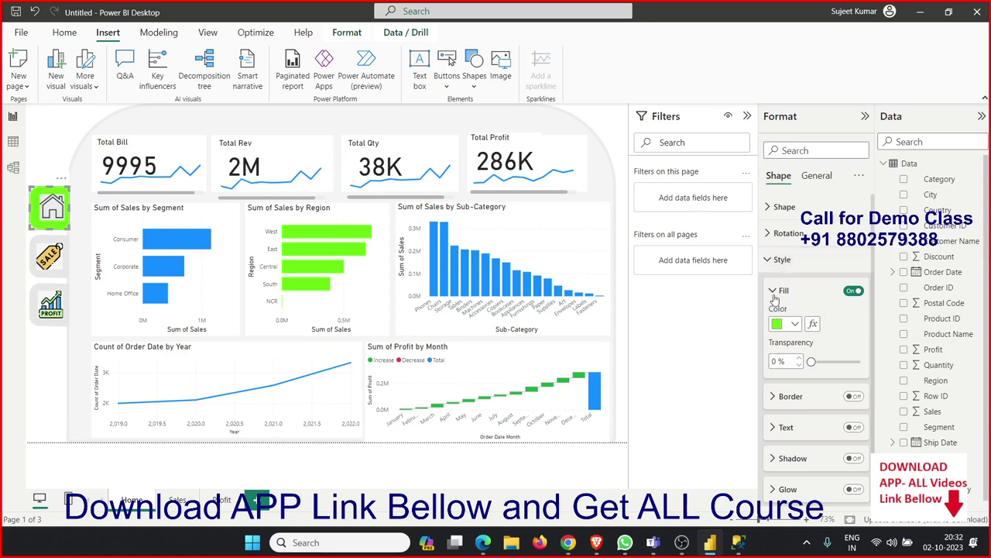
left_click(775, 297)
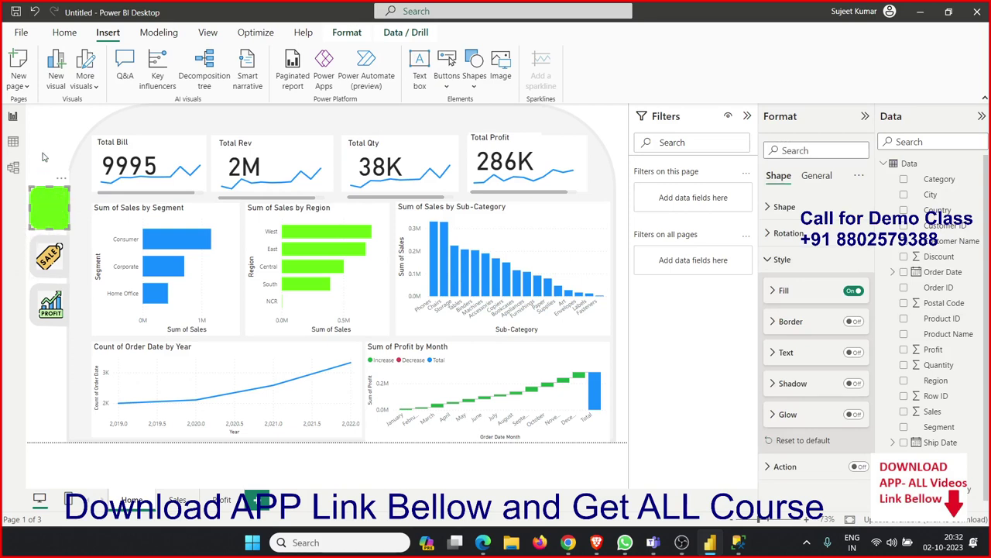
- Deselect the Home image and jump to the Sales page with the navigator
left_click(45, 217, "ctrl")
left_click(47, 212)
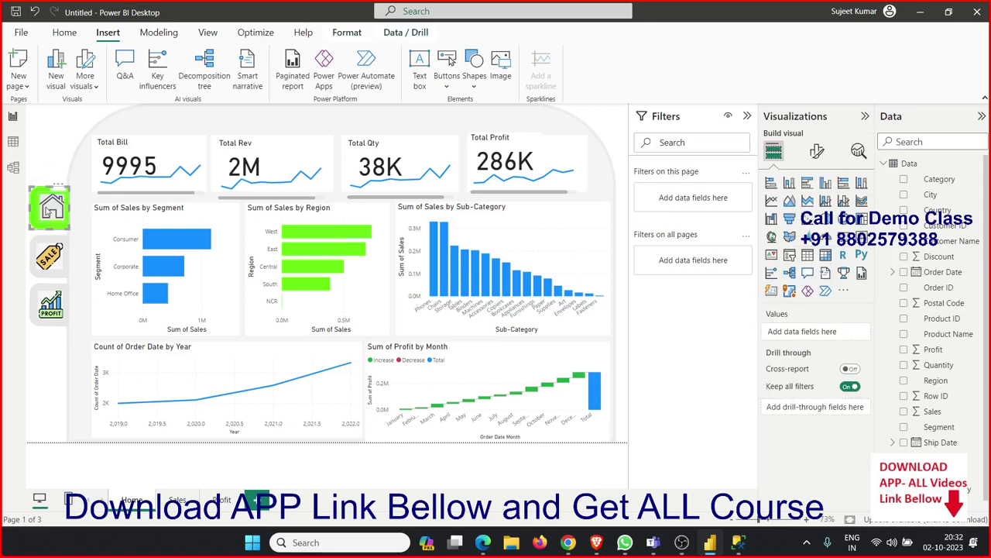
left_click(48, 211, "ctrl")
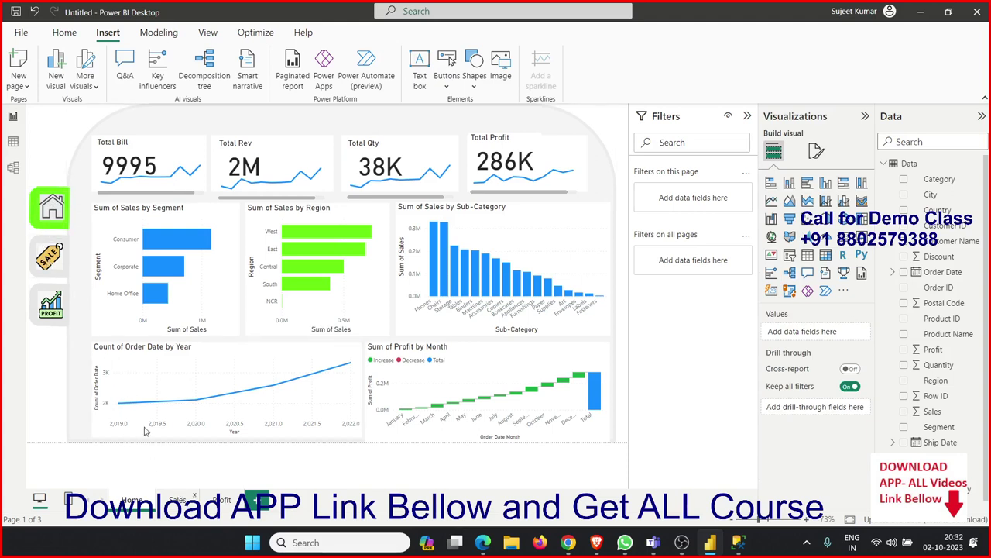
left_click(177, 500)
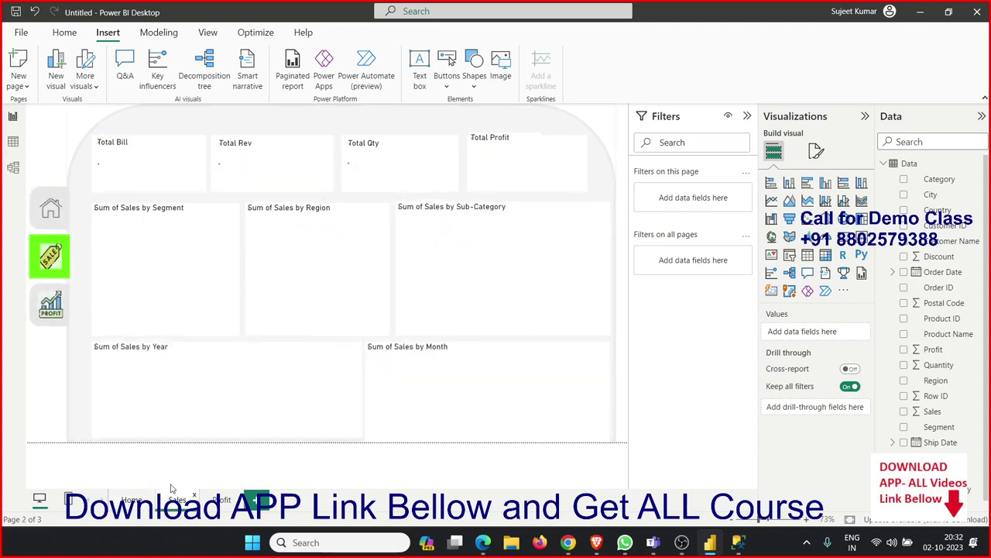
- On the Profit page, fill the shape behind the PROFIT icon green and set the image back on it
left_click(226, 500)
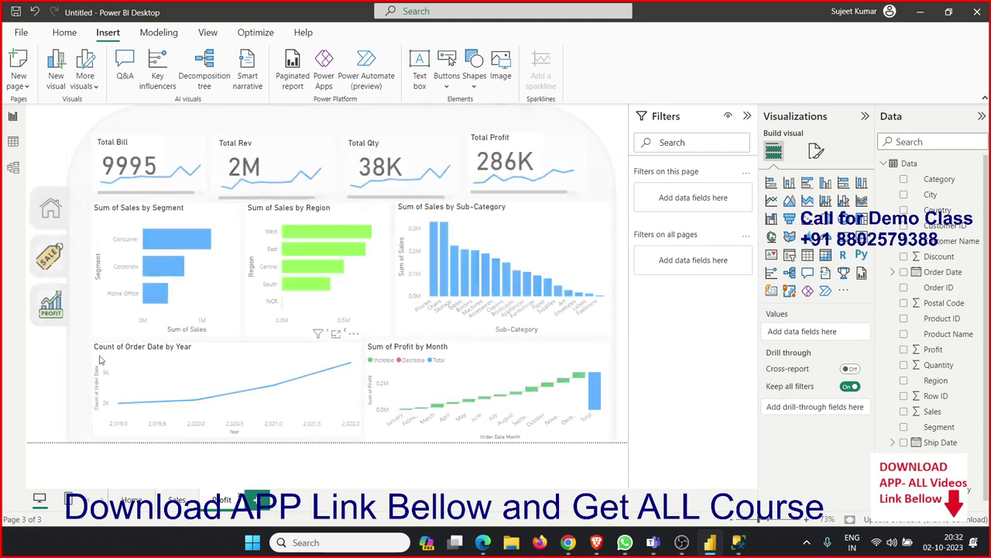
left_click(50, 310)
left_click_drag(50, 309, 48, 352)
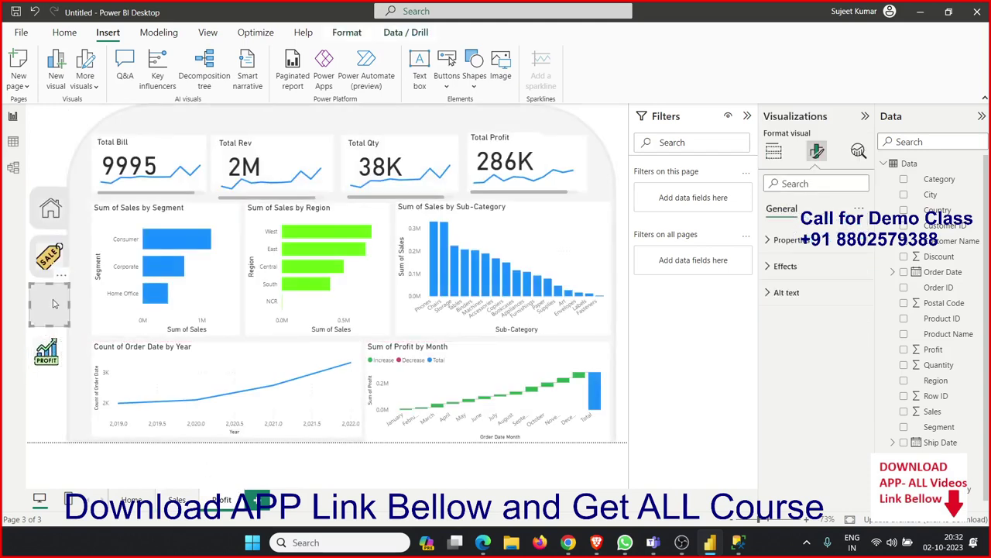
left_click(772, 267)
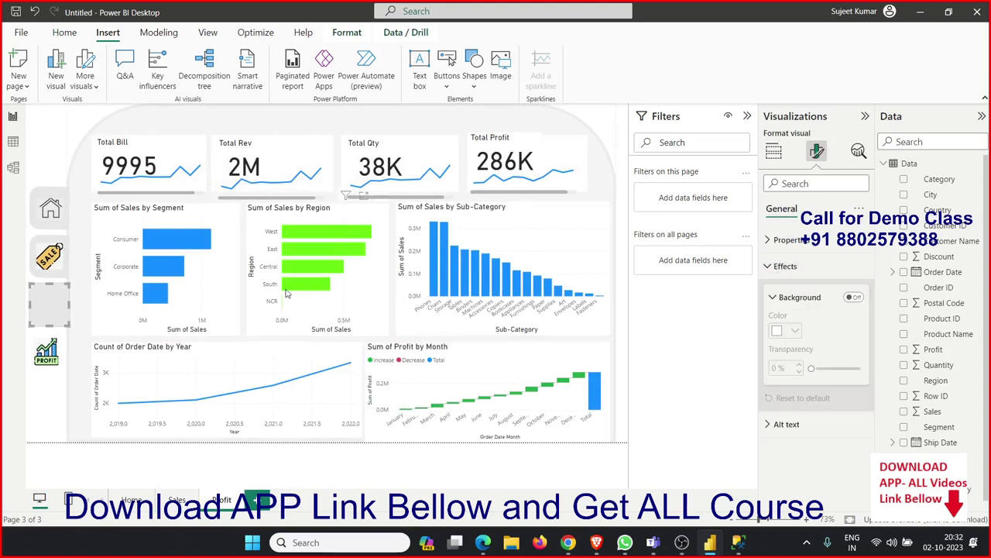
left_click(52, 301)
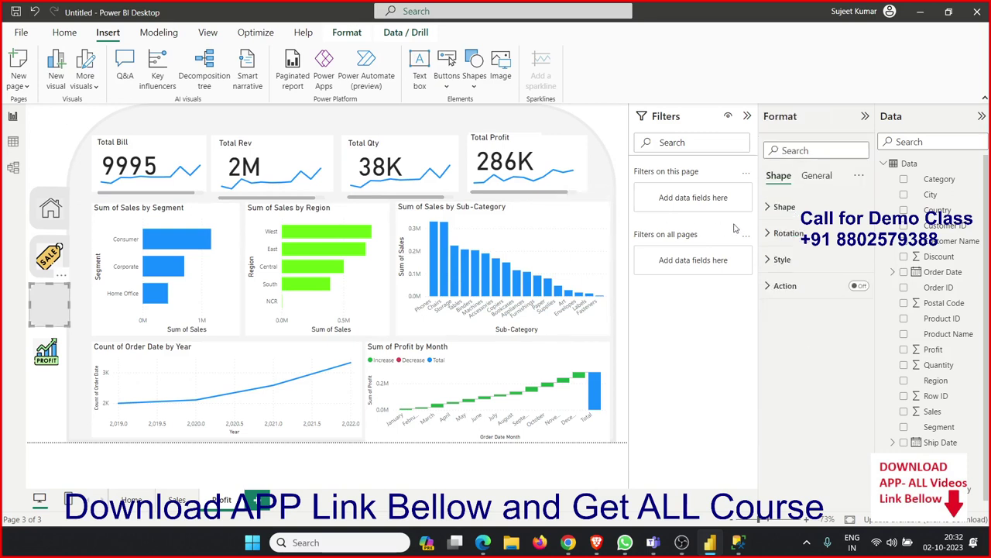
left_click(783, 261)
left_click(795, 325)
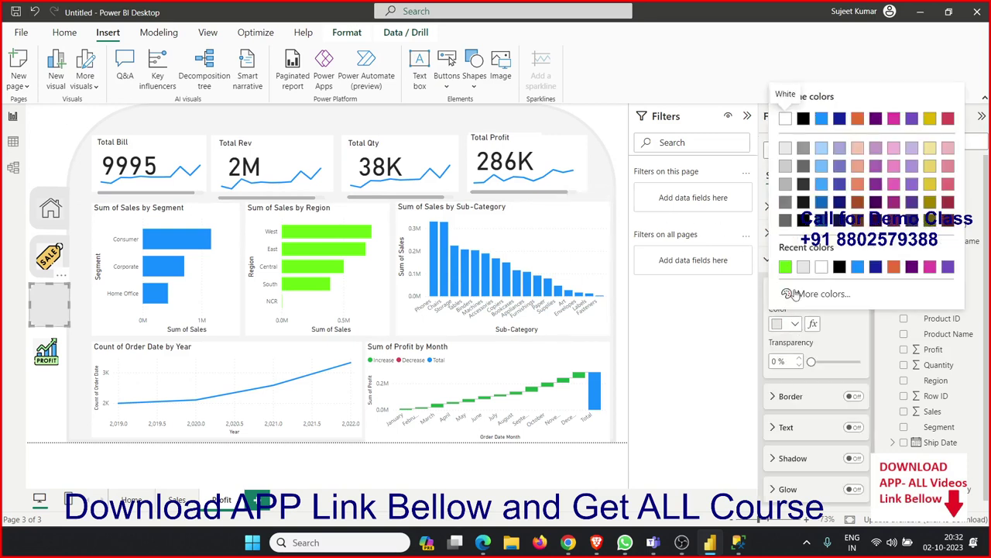
left_click(784, 267)
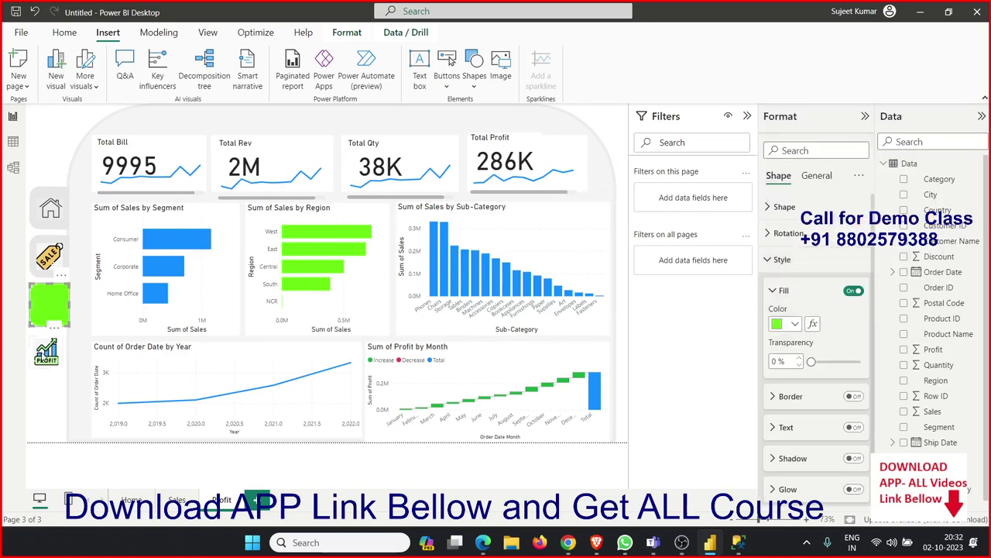
left_click_drag(45, 352, 47, 305)
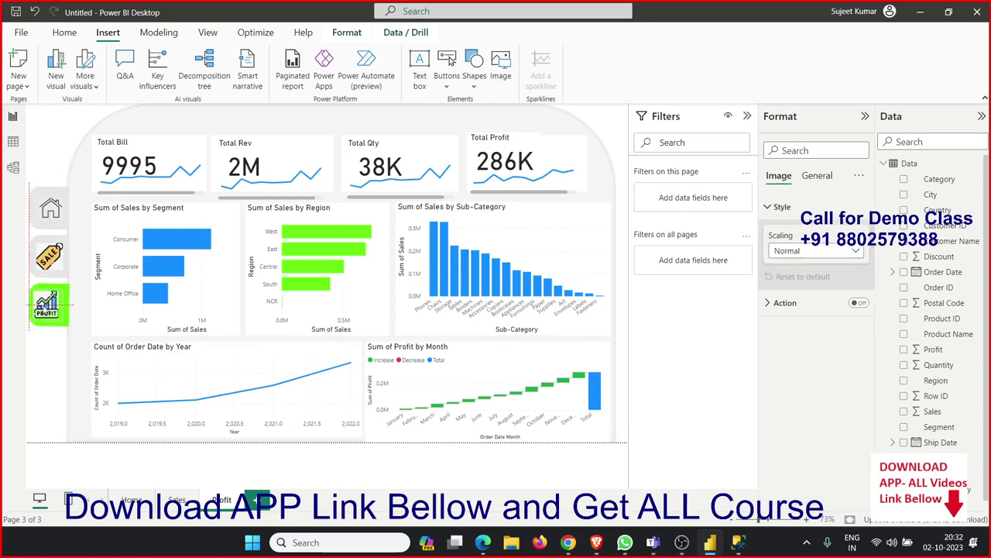
left_click(65, 444)
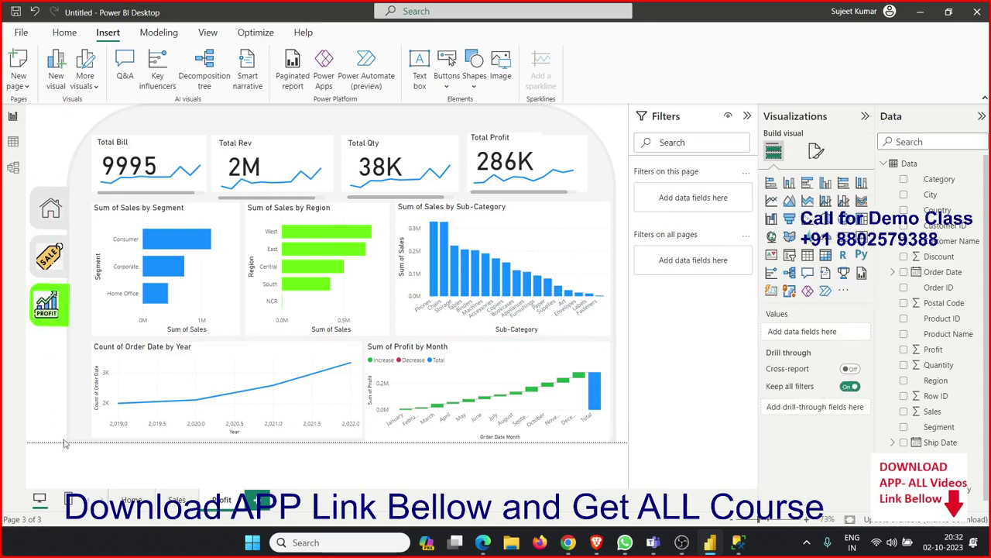
- Test the navigator by going to Home, Sales, then back to Profit
left_click(124, 499)
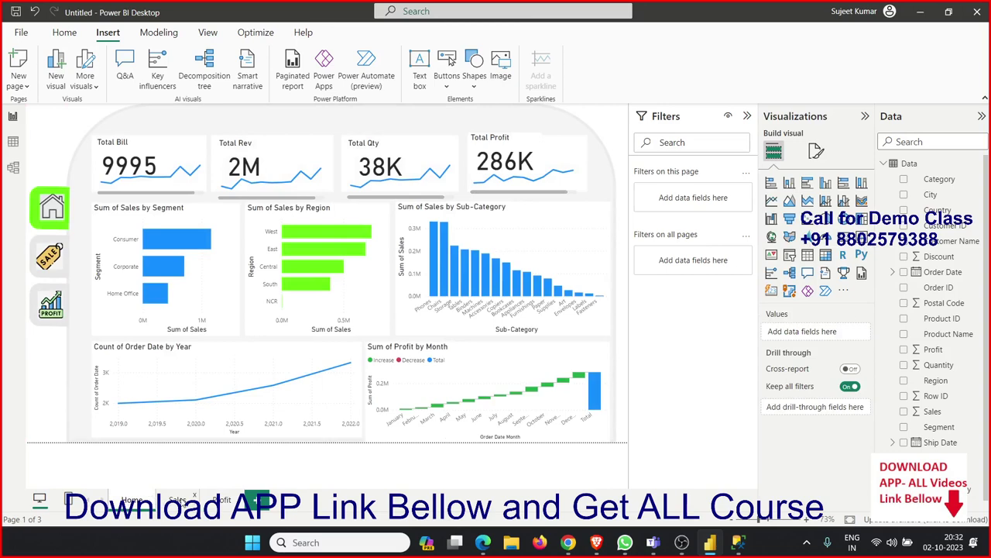
left_click(177, 500)
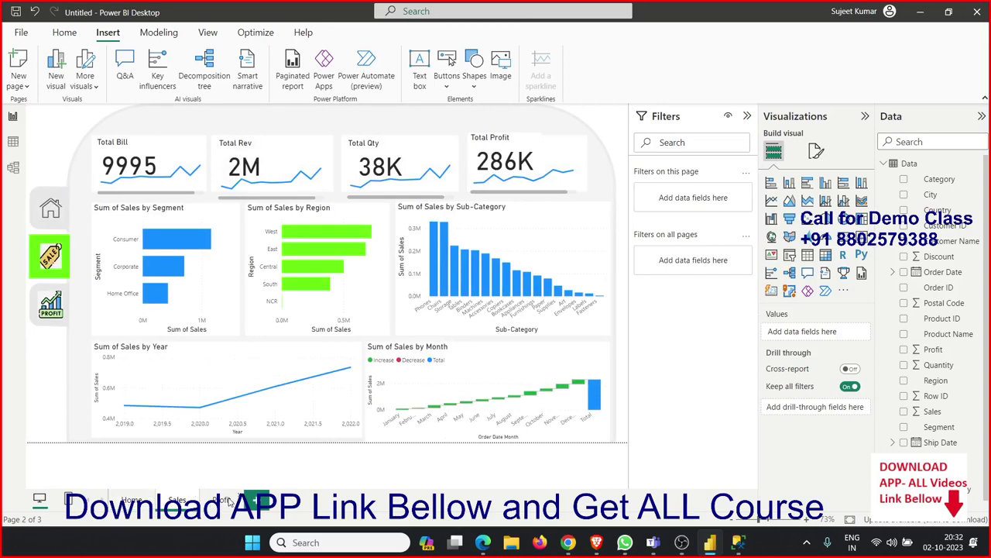
left_click(225, 500)
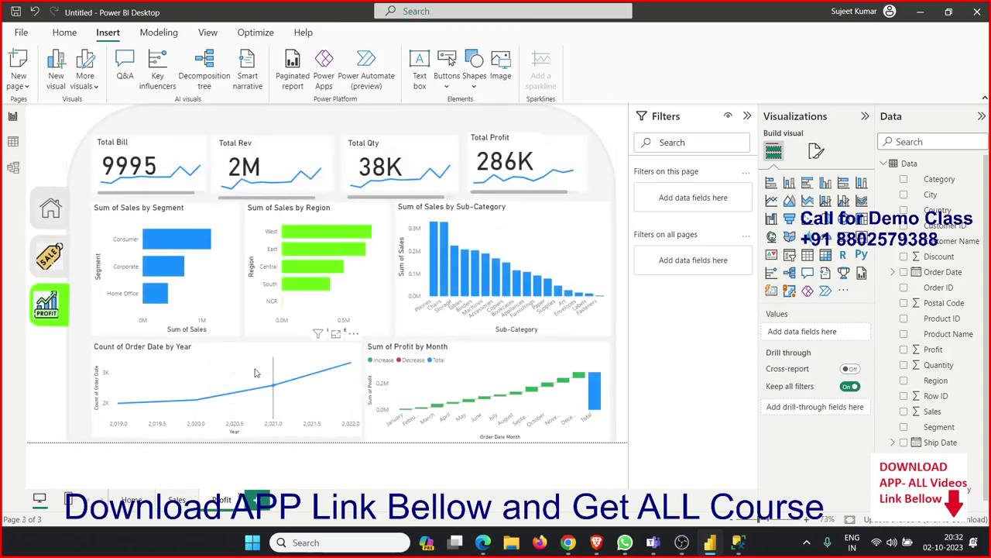
- Replace Sum of Sales with Profit on the Segment and Region charts
mouse_move(167, 267)
left_click(206, 304)
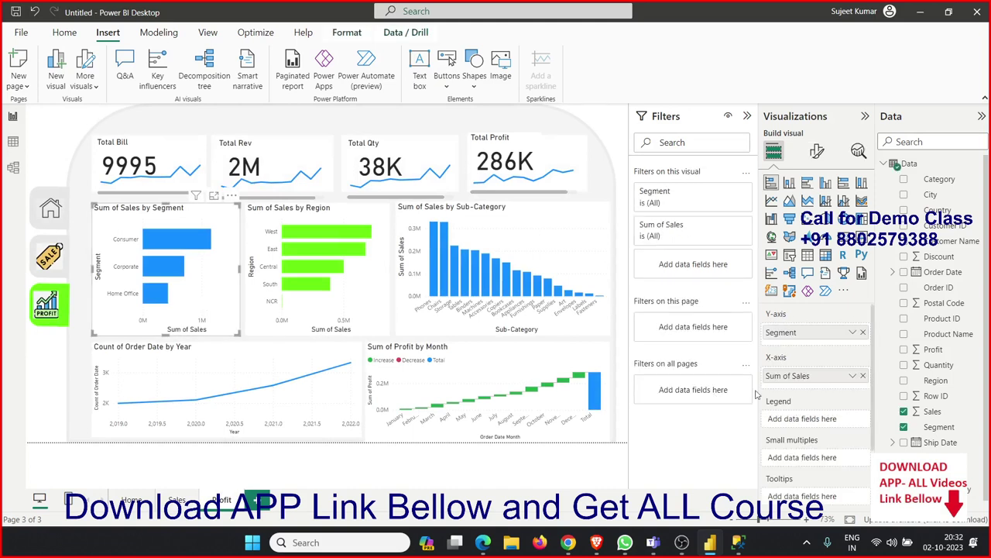
left_click(864, 377)
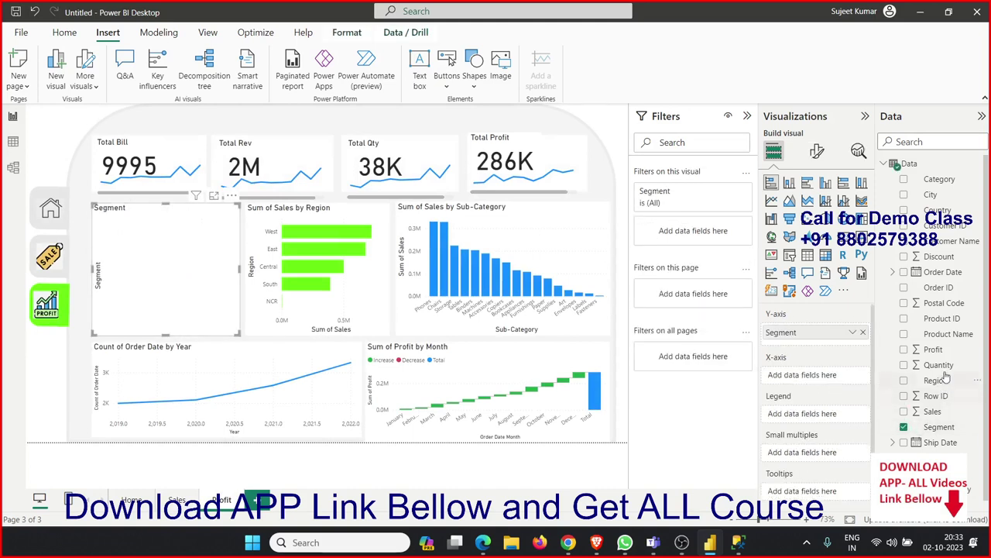
mouse_move(933, 349)
left_mouse_down()
mouse_move(868, 380)
mouse_move(821, 375)
left_mouse_up()
left_click(284, 333)
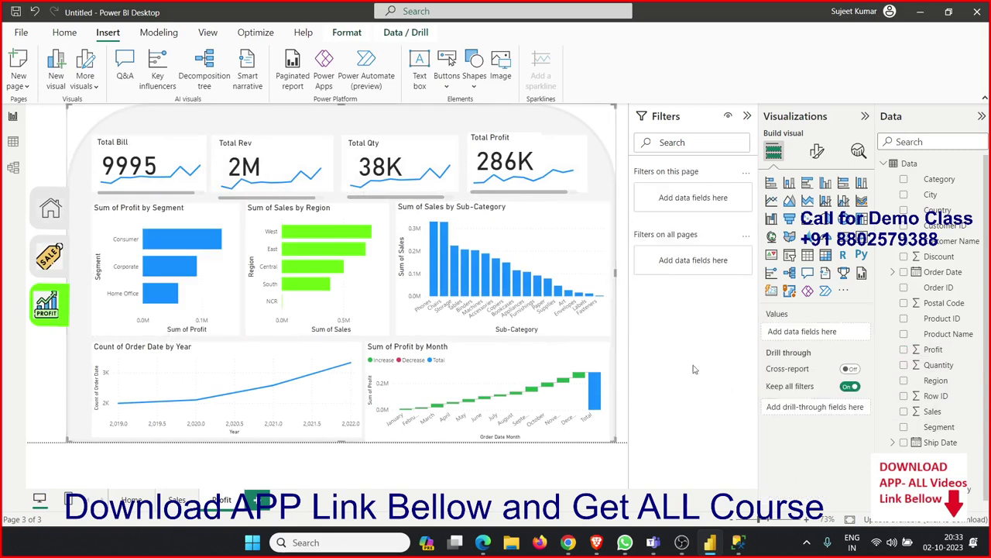
left_click(386, 309)
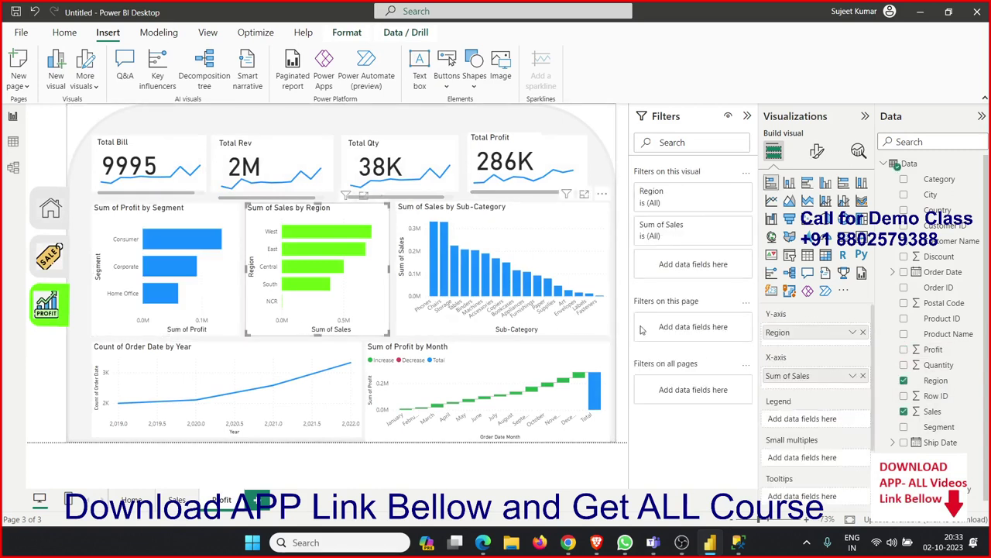
left_click_drag(868, 380, 689, 379)
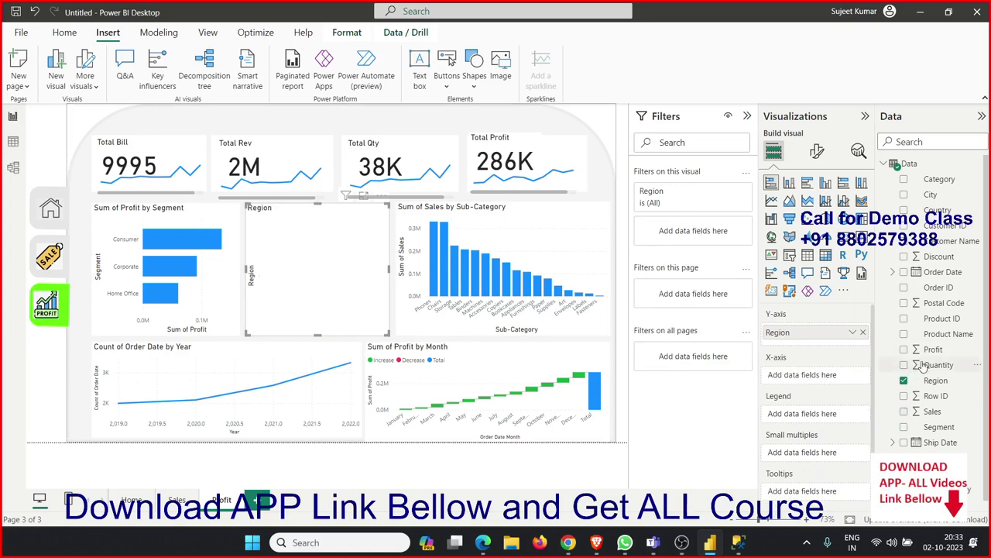
mouse_move(932, 349)
left_mouse_down()
mouse_move(833, 385)
mouse_move(697, 380)
left_mouse_up()
- Put Profit on the Sub-Category chart and test, then clear, a Tables cross-filter
left_click(498, 325)
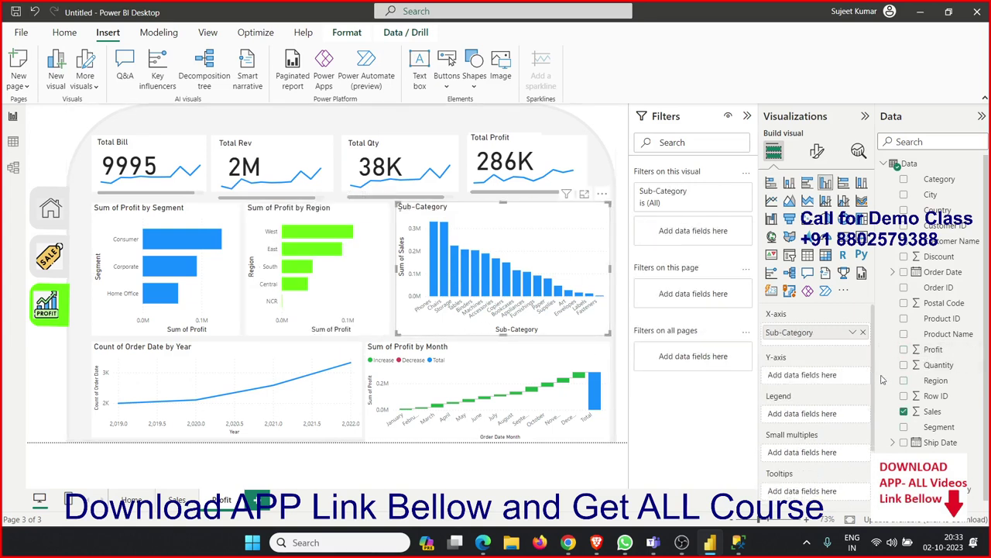
left_click_drag(933, 350, 823, 381)
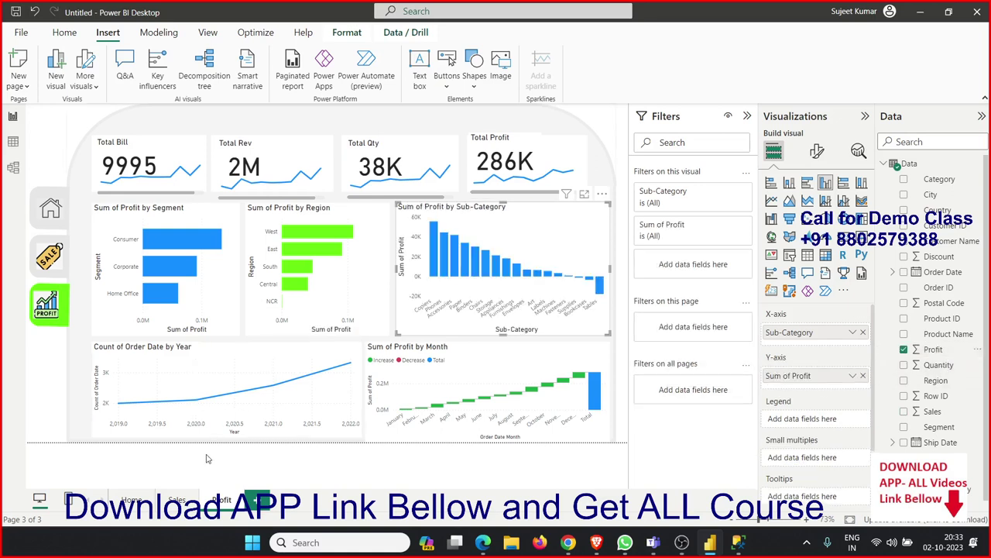
left_click(230, 436)
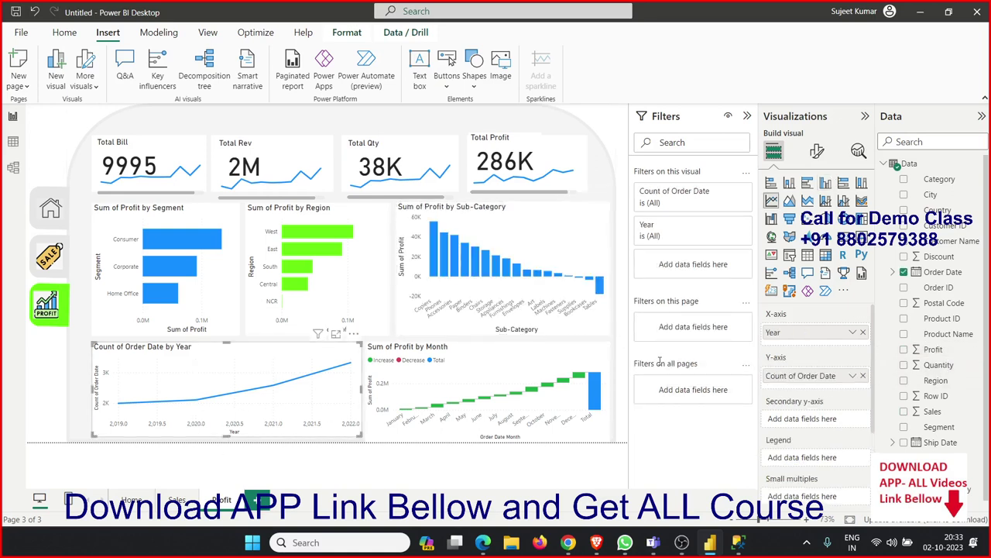
left_click(592, 305)
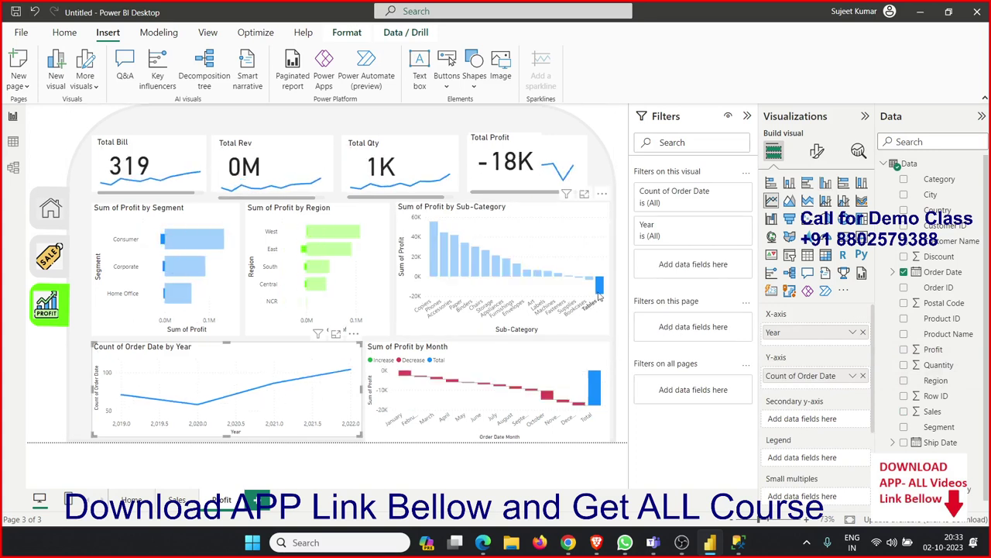
left_click(600, 285)
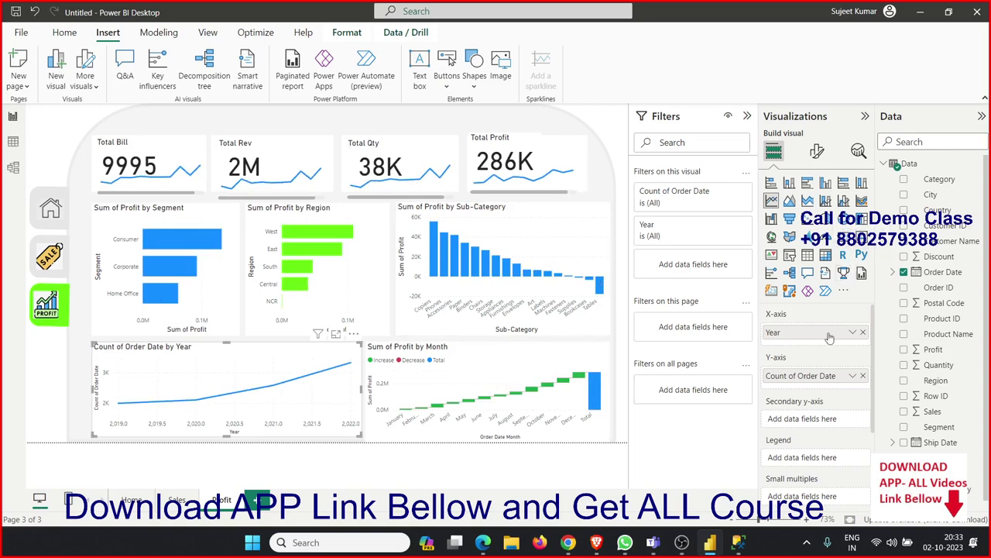
- Look through the line chart's General and Visual format settings, then select the Sub-Category chart
left_click(817, 151)
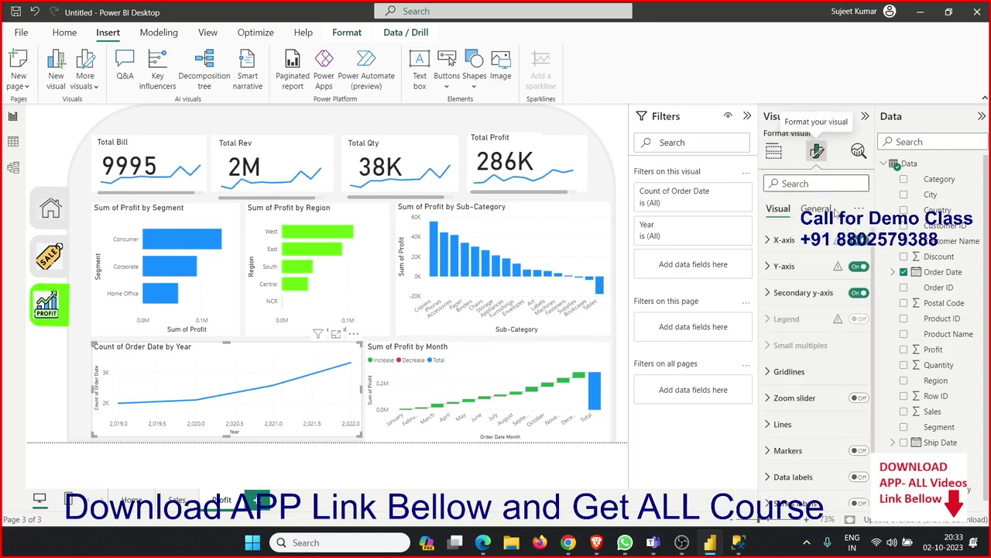
left_click(815, 209)
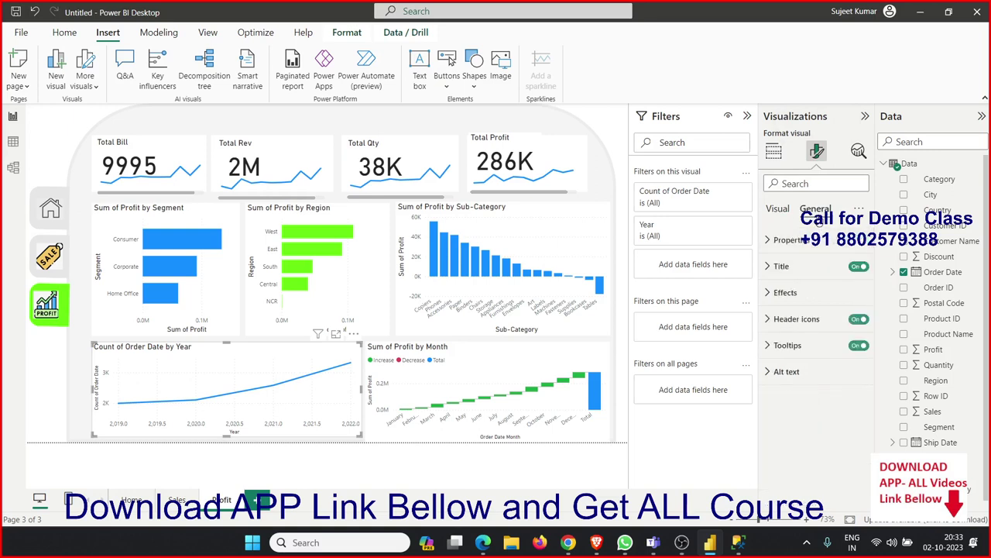
left_click(785, 292)
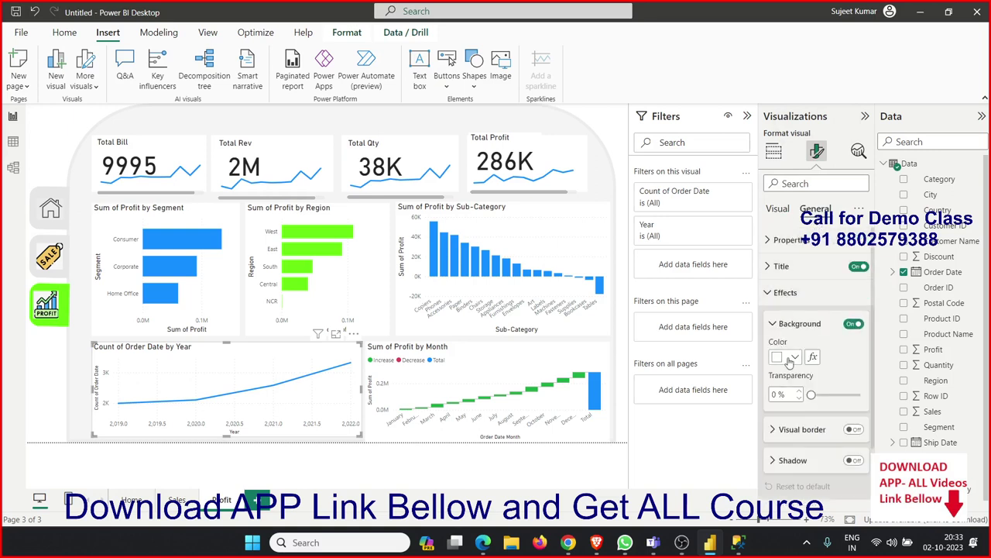
left_click(773, 325)
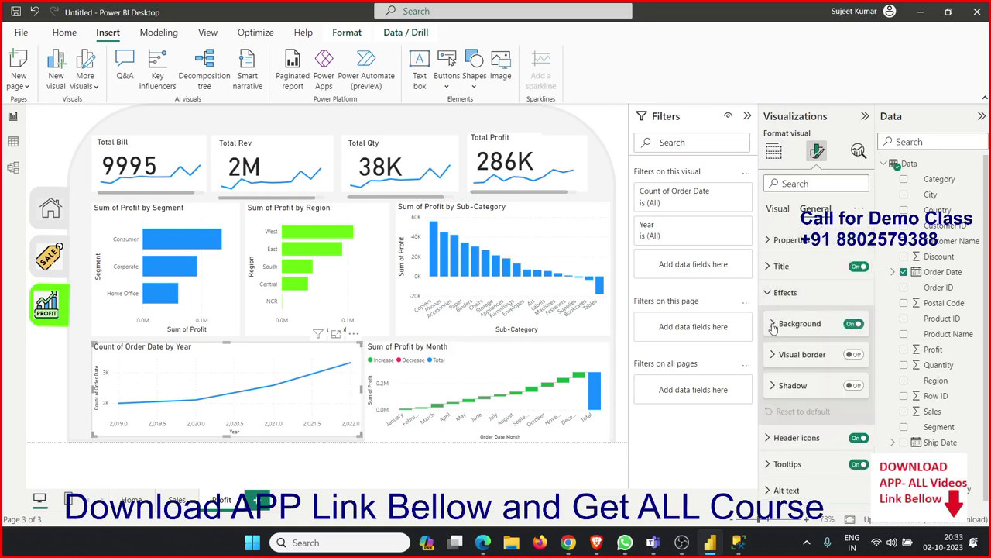
left_click(778, 209)
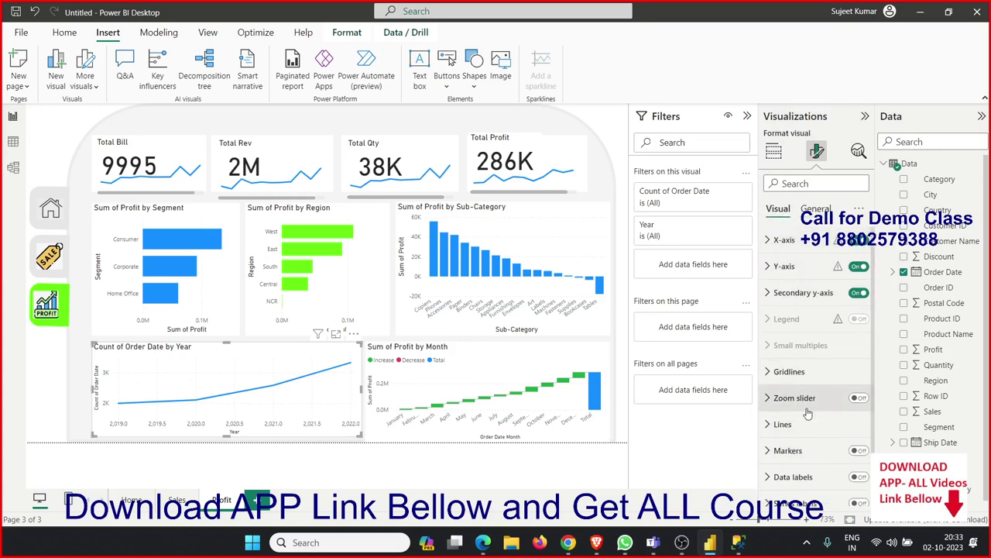
scroll(809, 415, "down", 1)
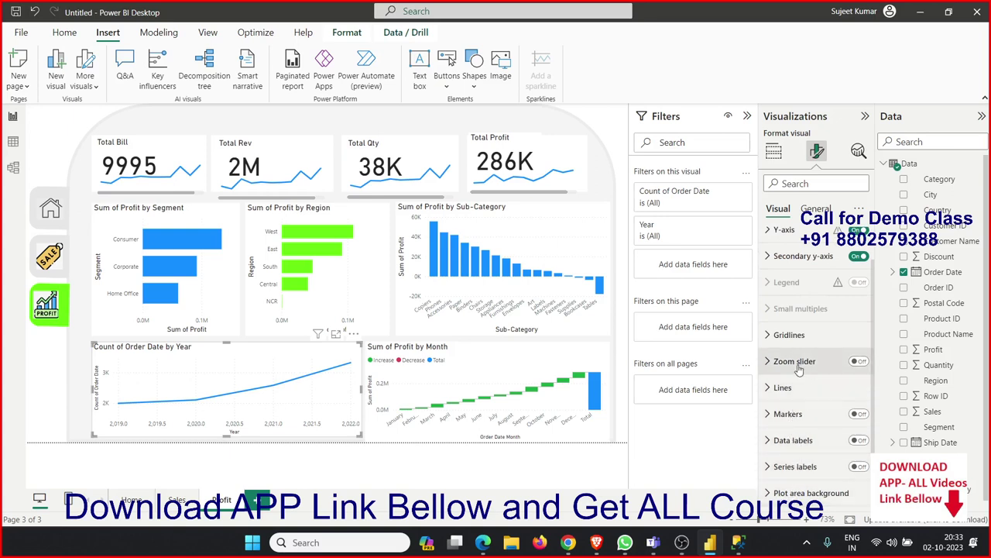
scroll(797, 376, "up", 1)
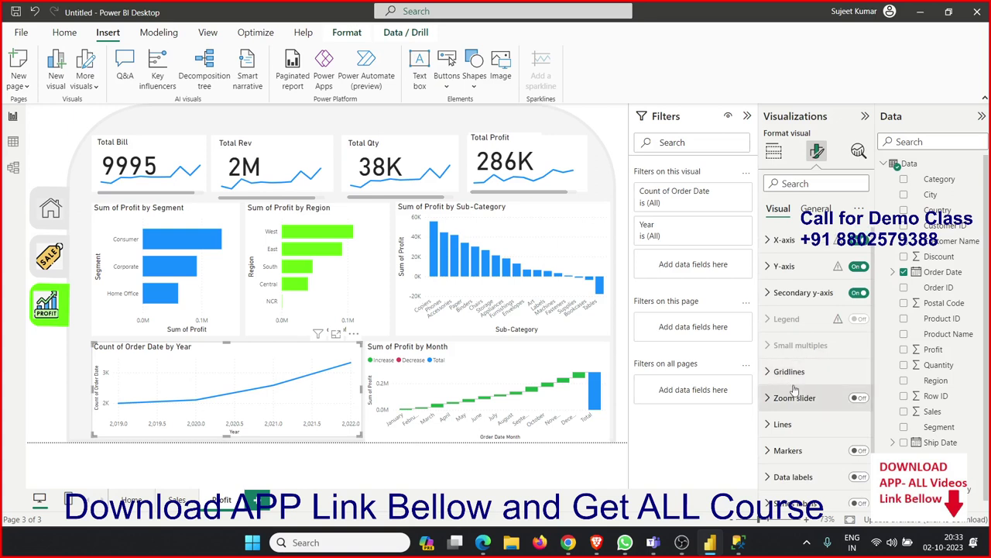
mouse_move(504, 267)
left_click(411, 306)
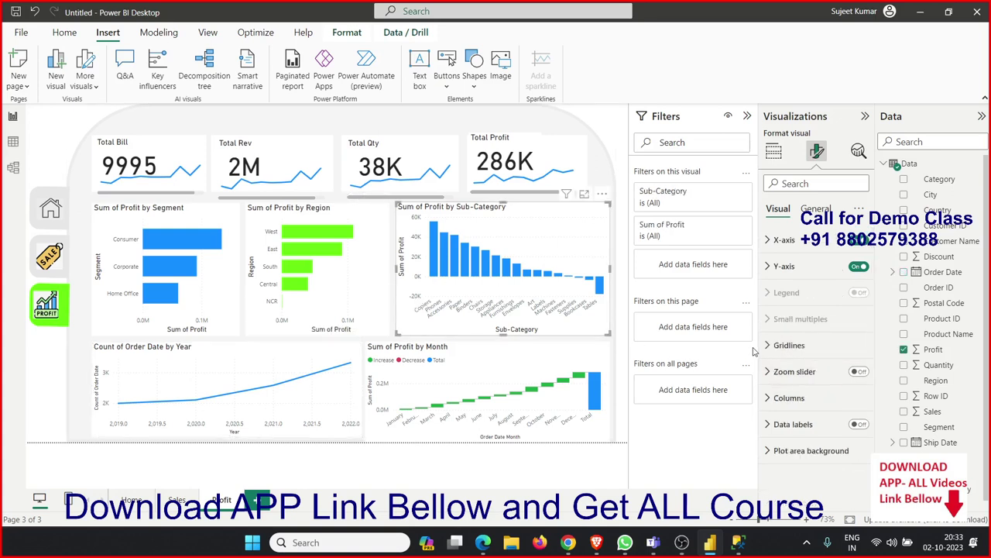
- Open conditional formatting for the Sub-Category columns' colour, keeping Format style Rules
left_click(778, 401)
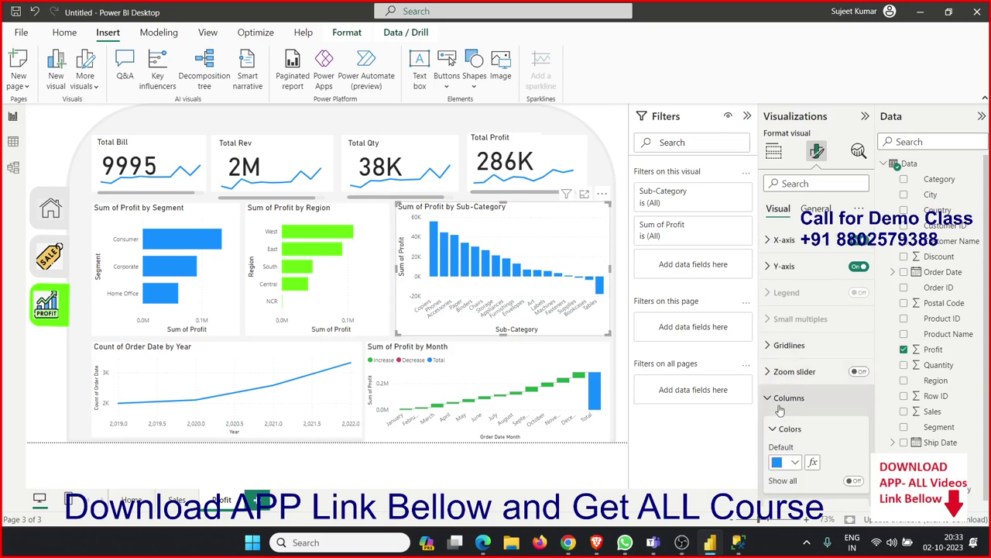
left_click(813, 406)
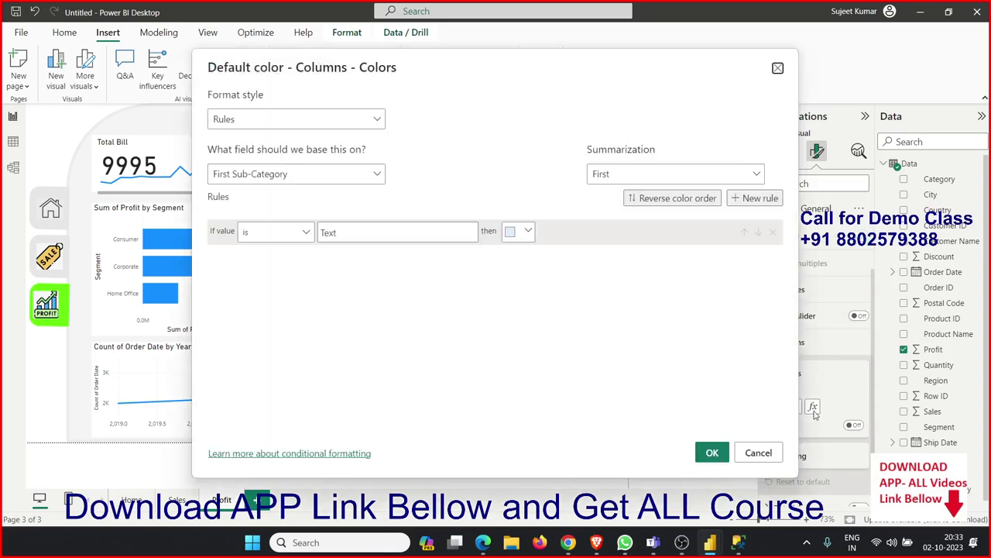
left_click(288, 242)
left_click(288, 241)
left_click_drag(468, 77, 306, 73)
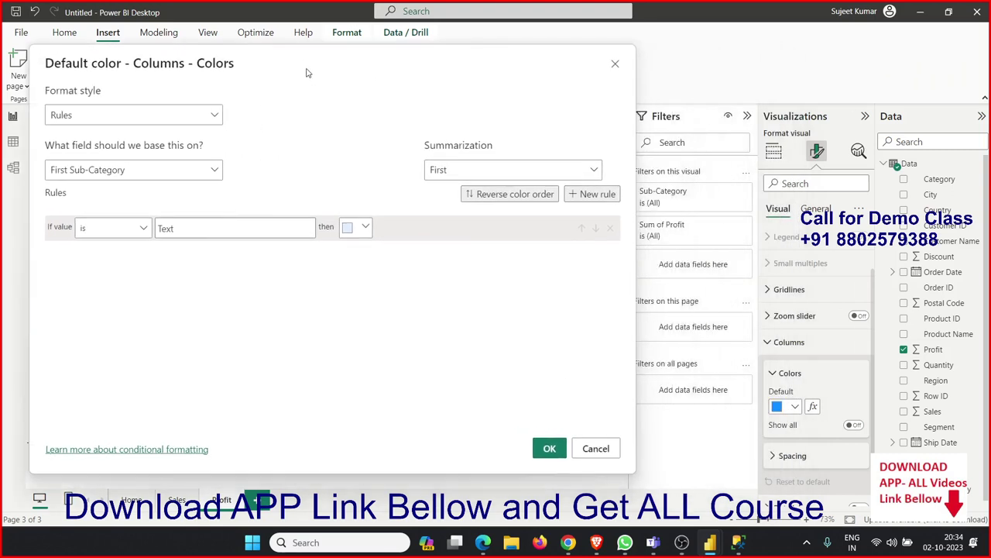
- Base the colour rules on the Profit field from the Data table
left_click(166, 175)
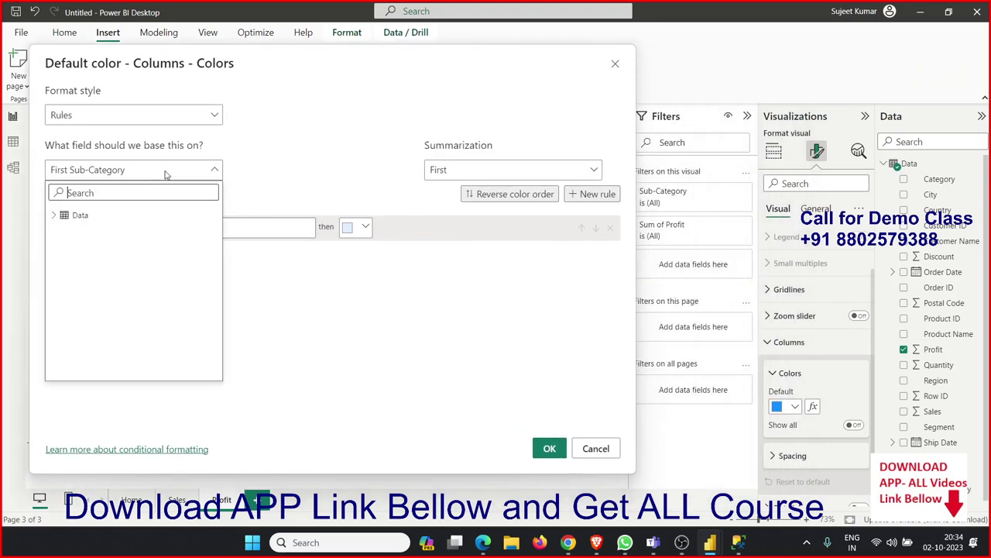
left_click(52, 224)
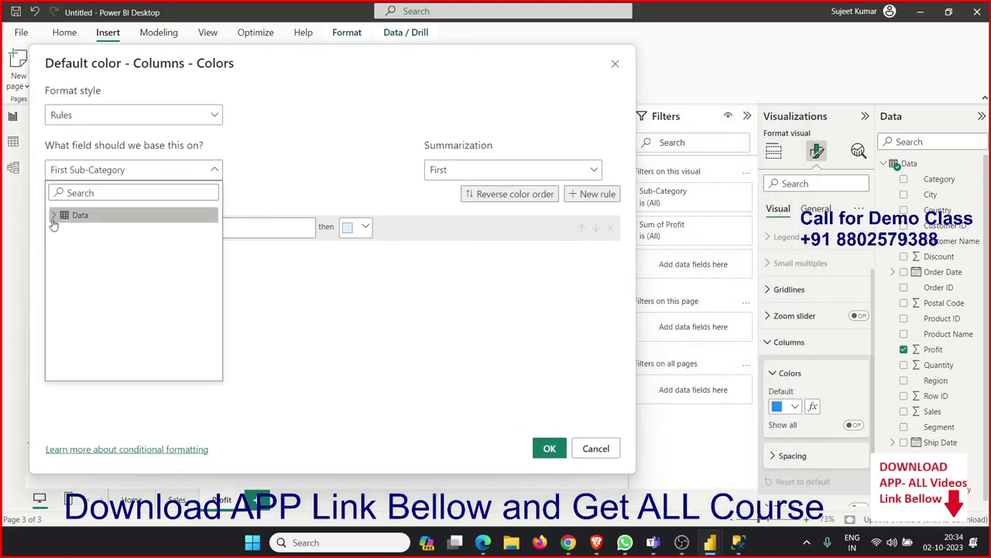
left_click(59, 219)
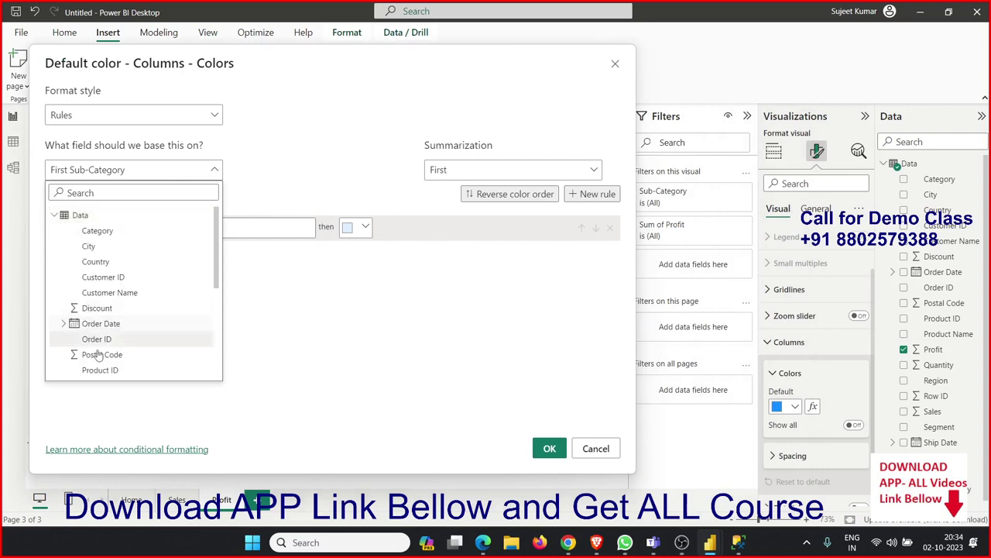
scroll(99, 354, "down", 2)
scroll(102, 355, "down", 2)
scroll(101, 354, "down", 2)
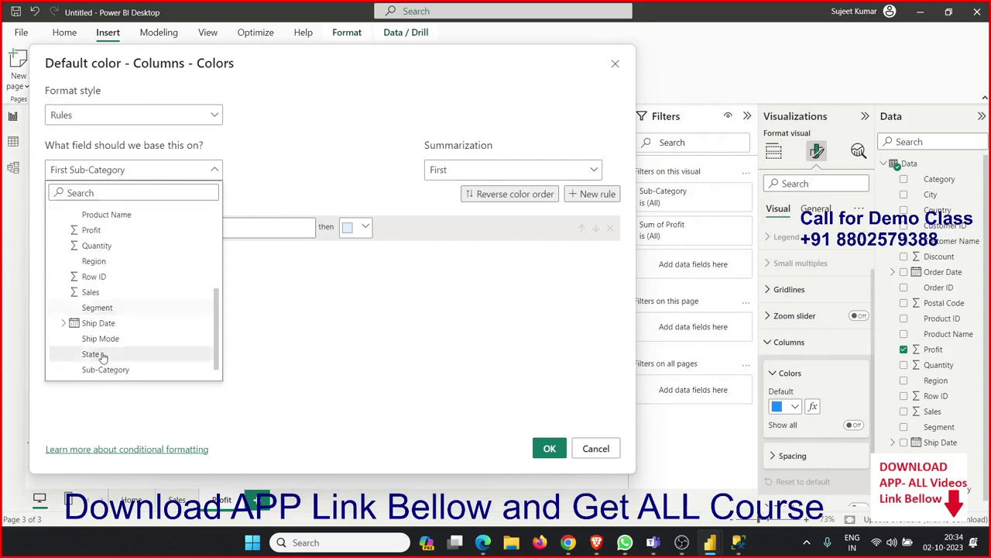
scroll(99, 364, "down", 1)
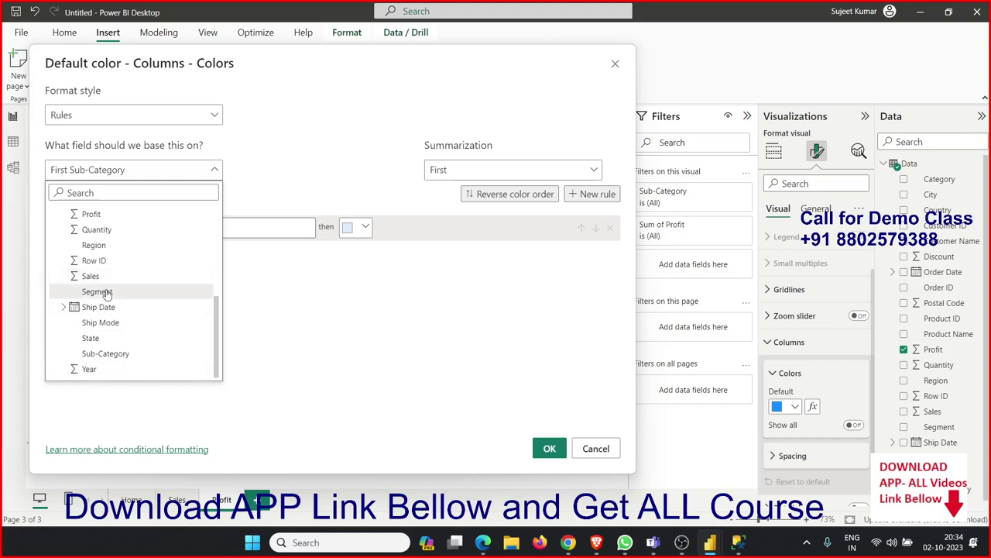
scroll(132, 343, "up", 2)
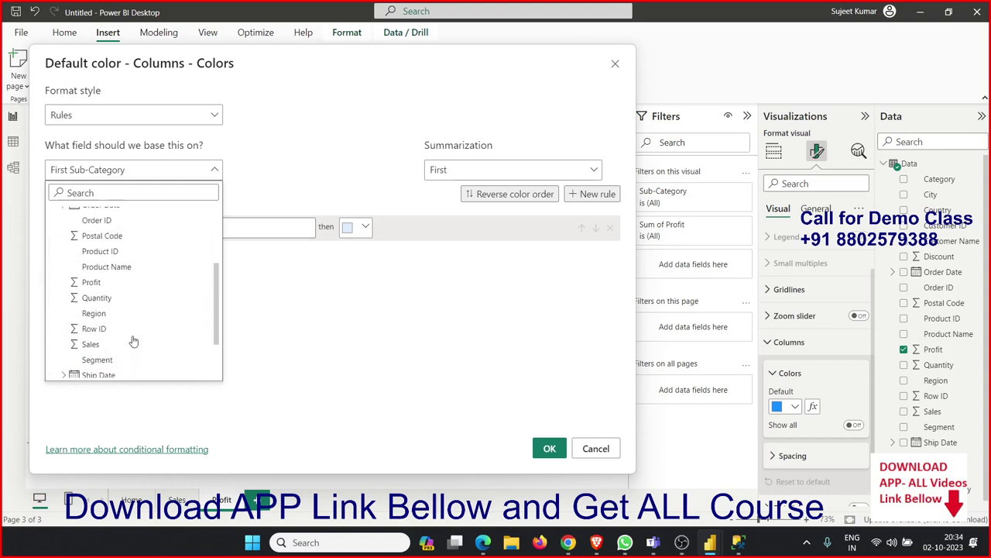
left_click(131, 286)
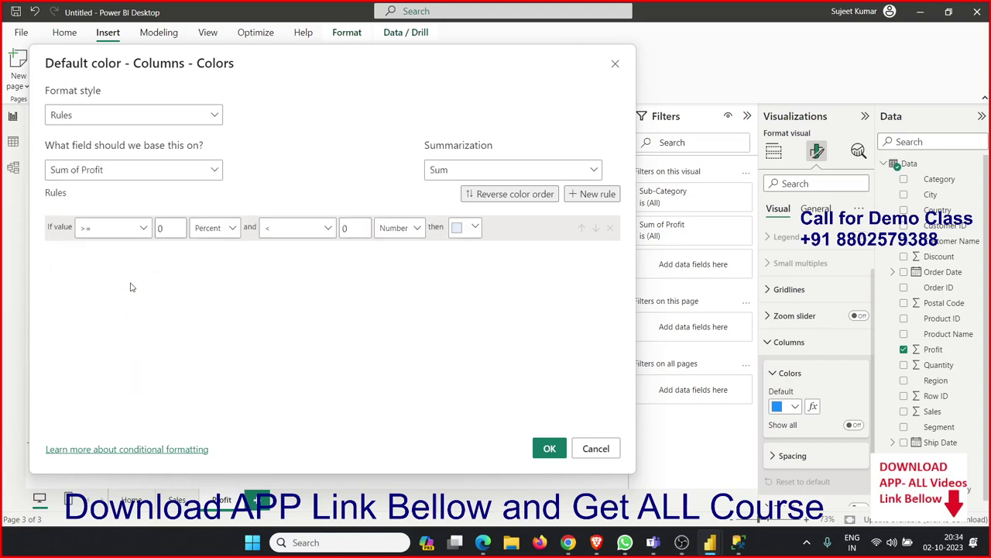
- Keep Profit summarized as Sum and set the rule's lower comparison to greater than
left_click(457, 175)
left_click(457, 180)
left_click(119, 236)
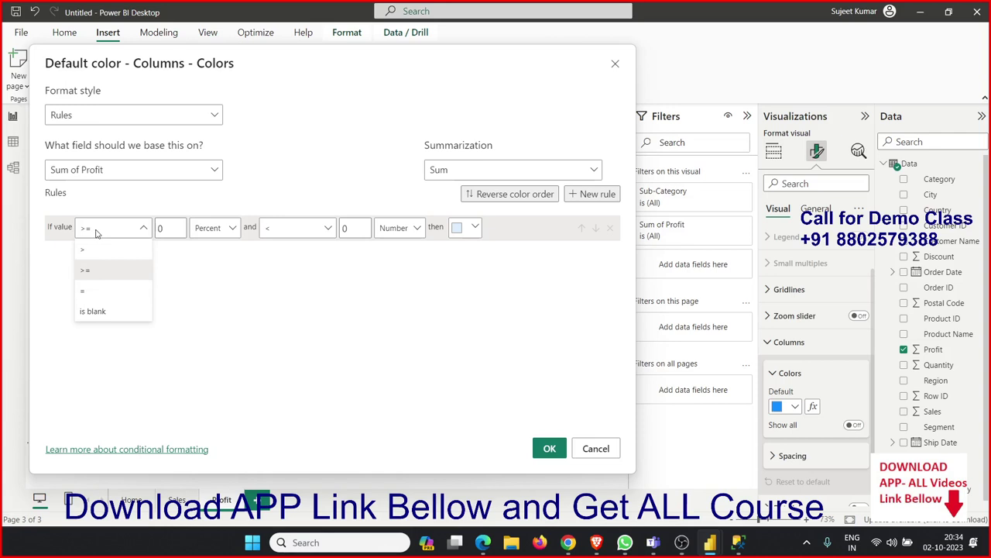
left_click(165, 230)
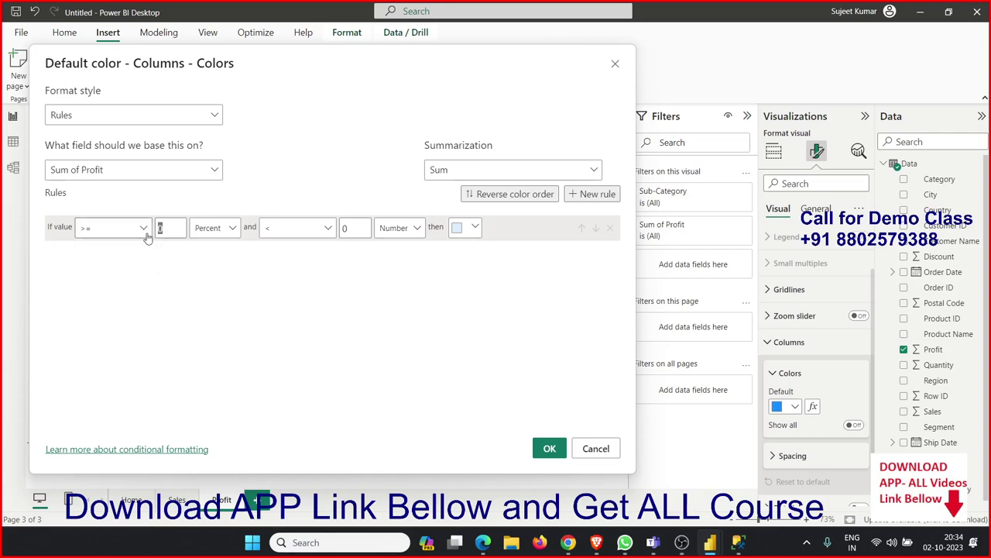
left_click(145, 233)
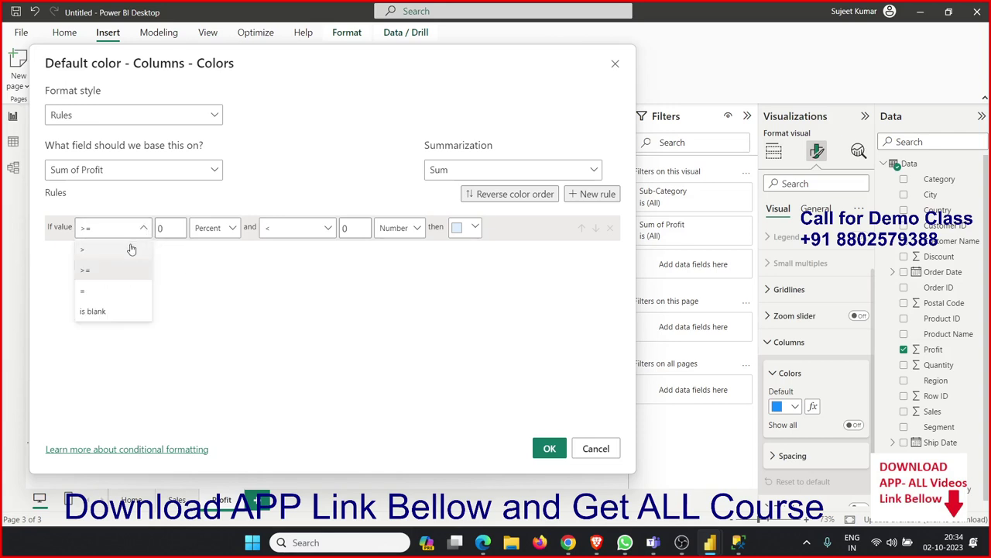
left_click(132, 249)
left_click(142, 233)
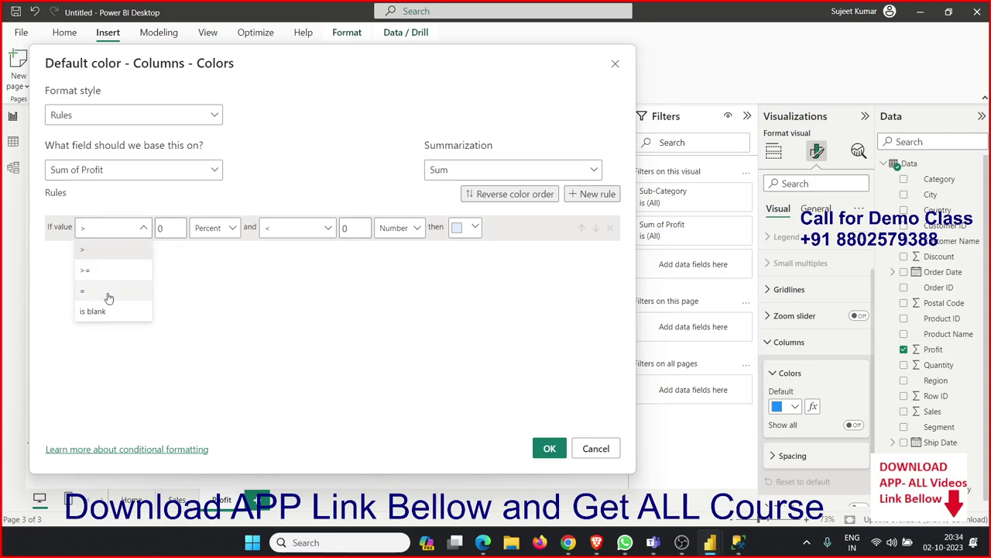
left_click(498, 200)
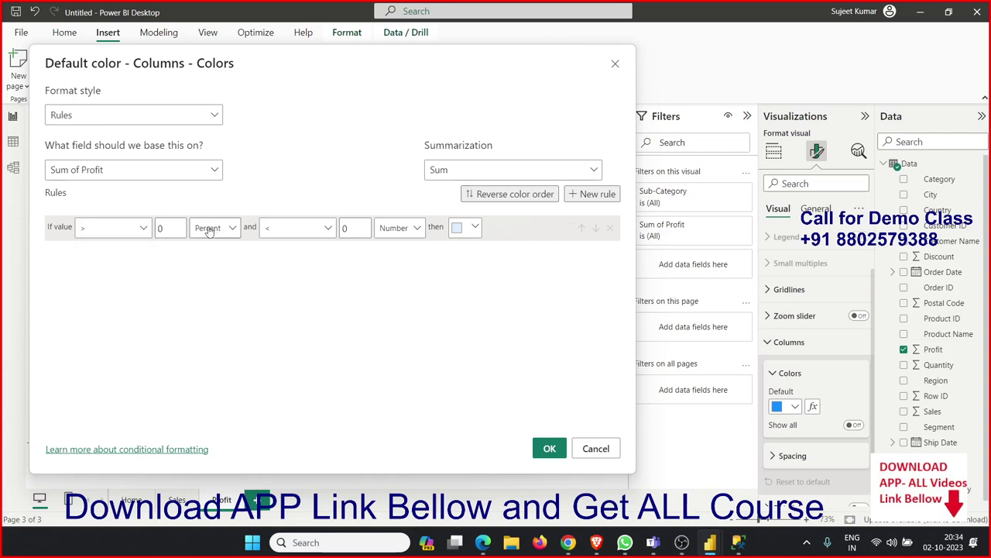
left_click(143, 233)
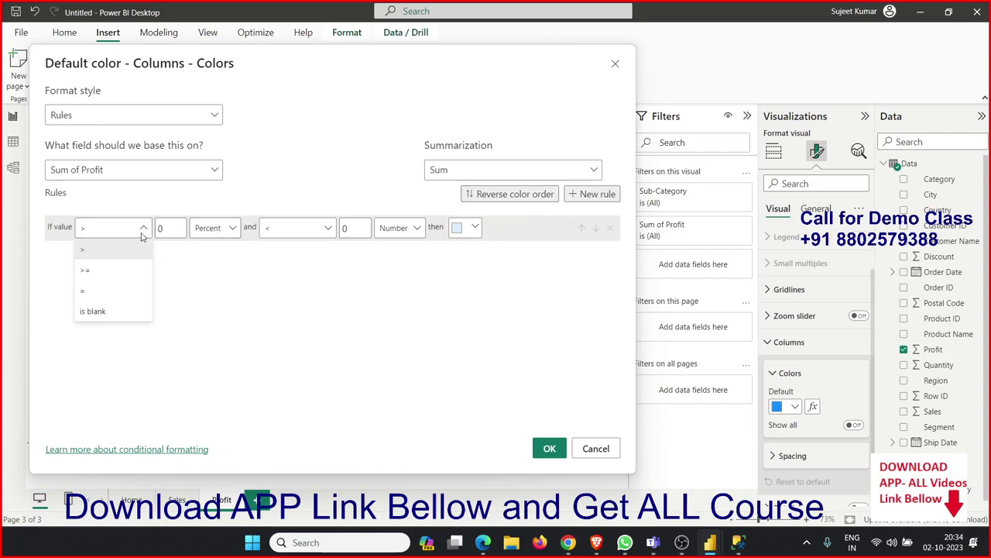
left_click(143, 234)
left_click(143, 234)
left_click(592, 201)
- Add a second colour rule, then delete it, keeping greater than on the first rule
left_click(584, 200)
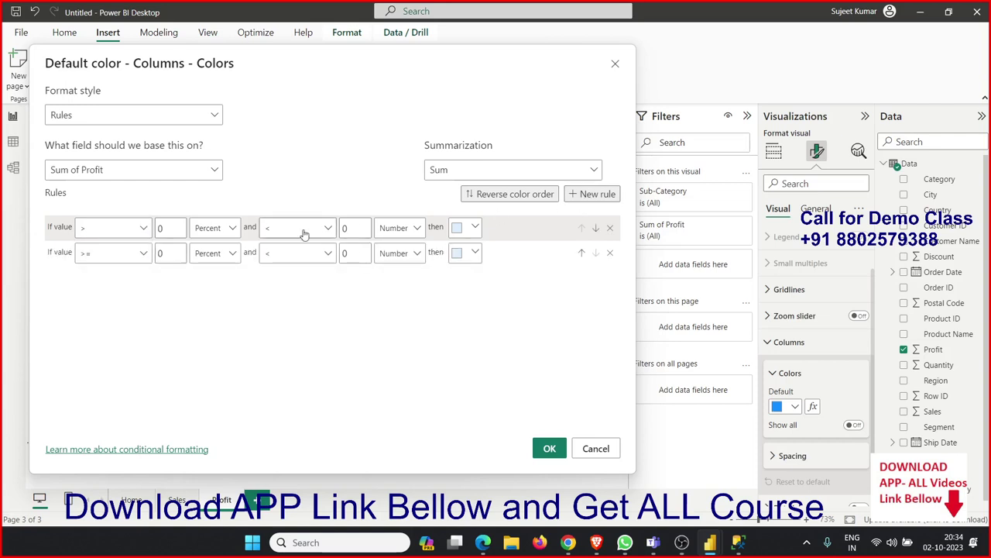
left_click(145, 256)
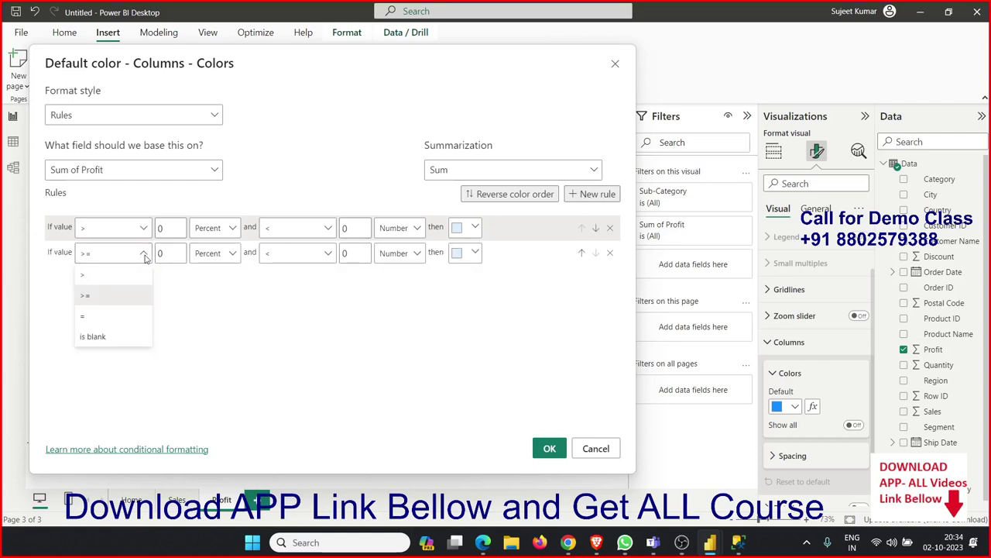
left_click(144, 255)
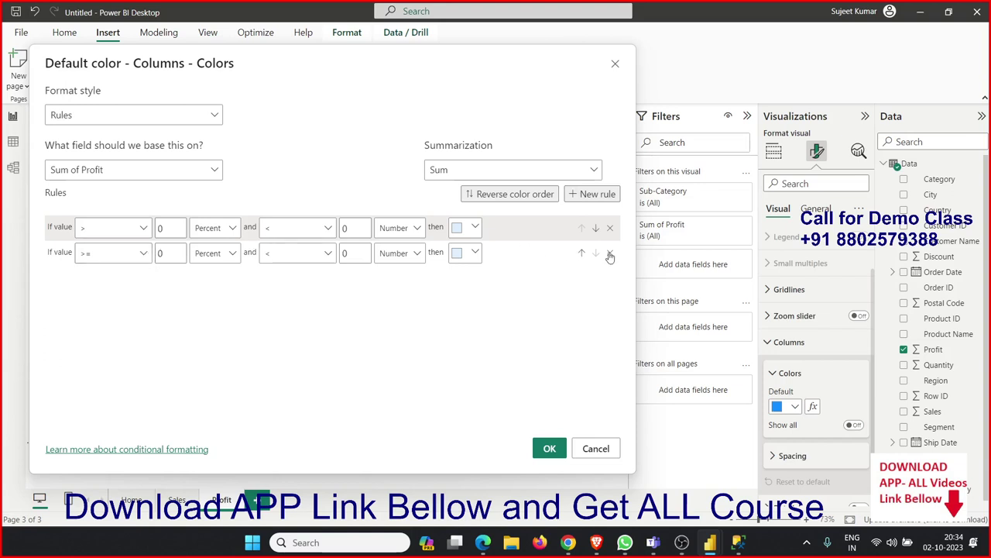
left_click(610, 256)
left_click(145, 230)
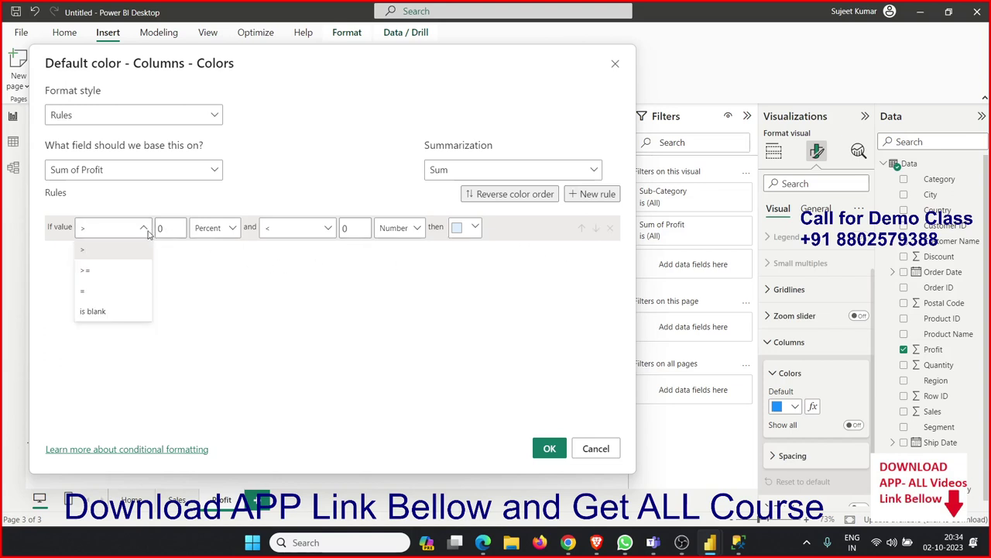
left_click(111, 256)
left_click(164, 228)
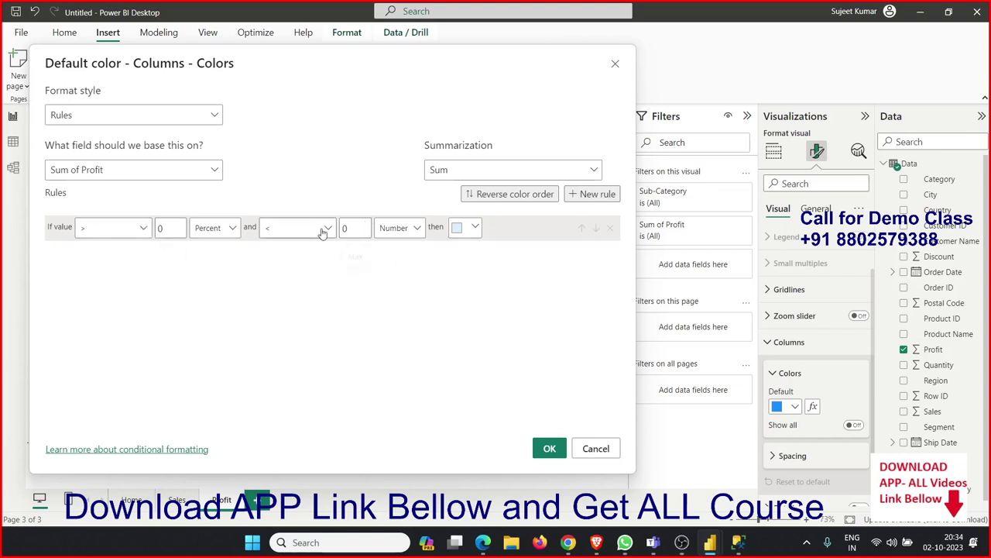
- Set the rule to '> 0 (Number) and < Max' by clearing the upper-bound value
left_click(287, 232)
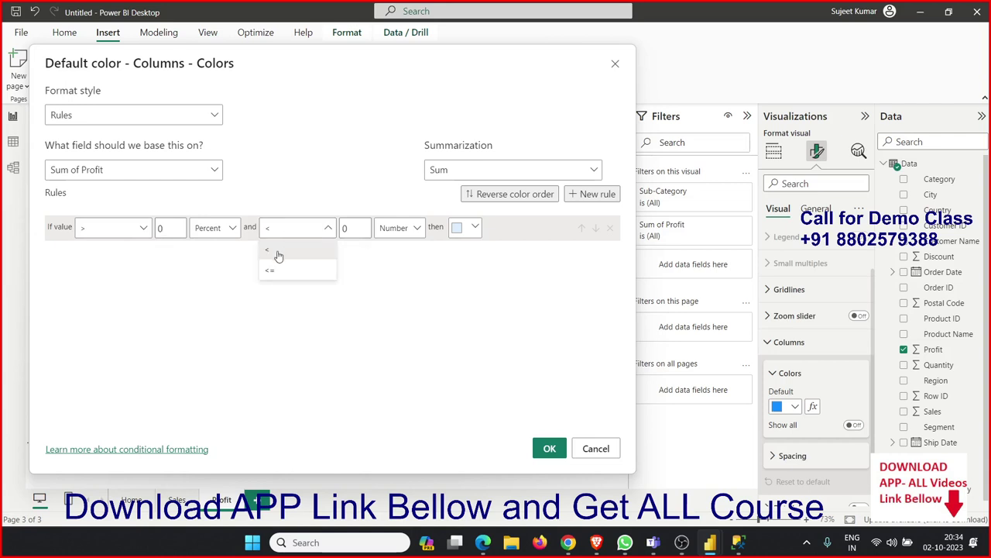
left_click(279, 252)
left_click(277, 230)
left_click(201, 228)
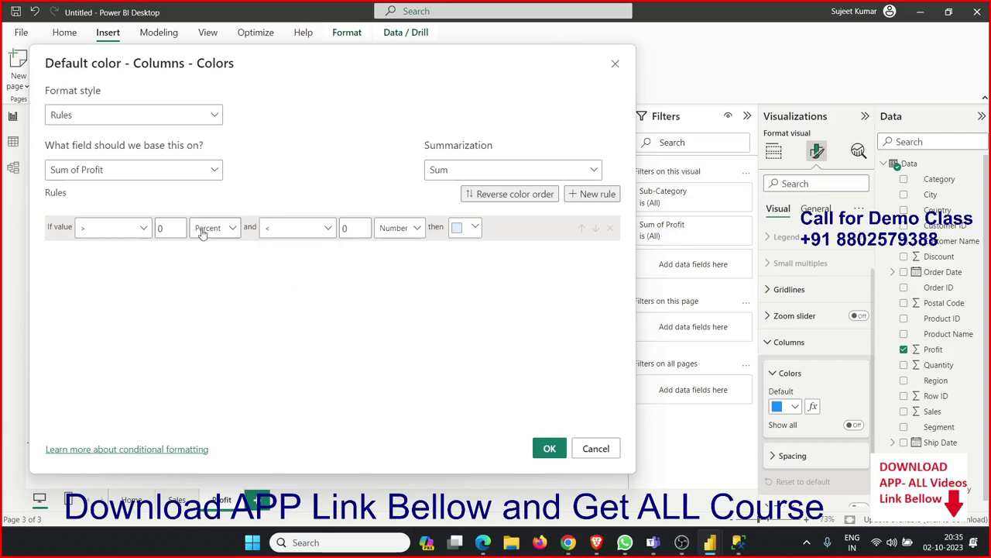
left_click(203, 228)
left_click(203, 249)
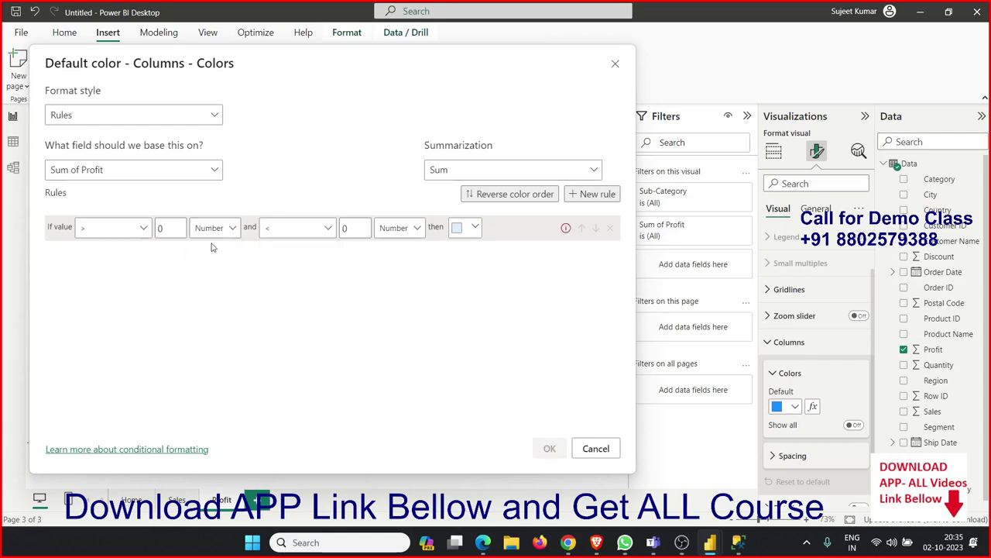
left_click(300, 230)
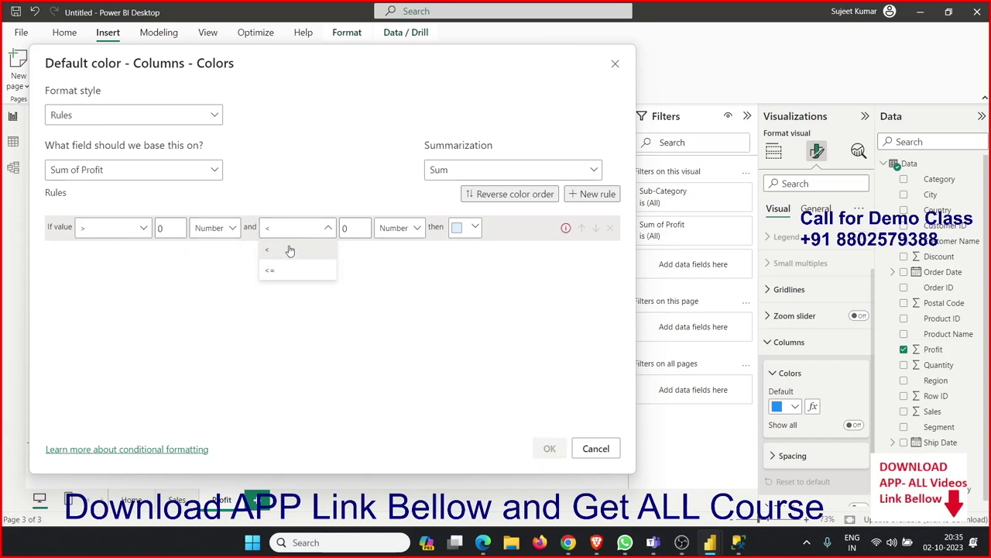
left_click(286, 253)
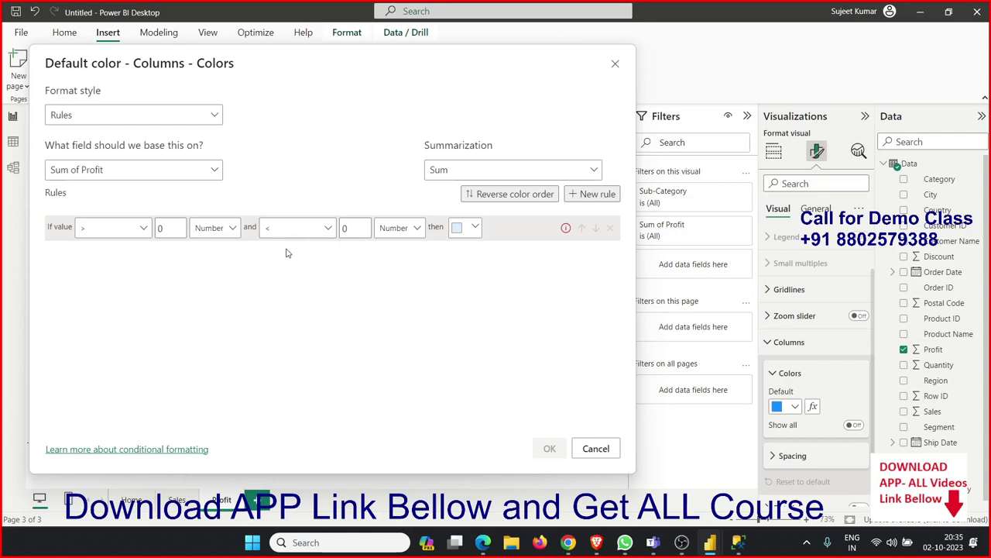
left_click(349, 227)
type("00")
key("BackSpace")
type("0000")
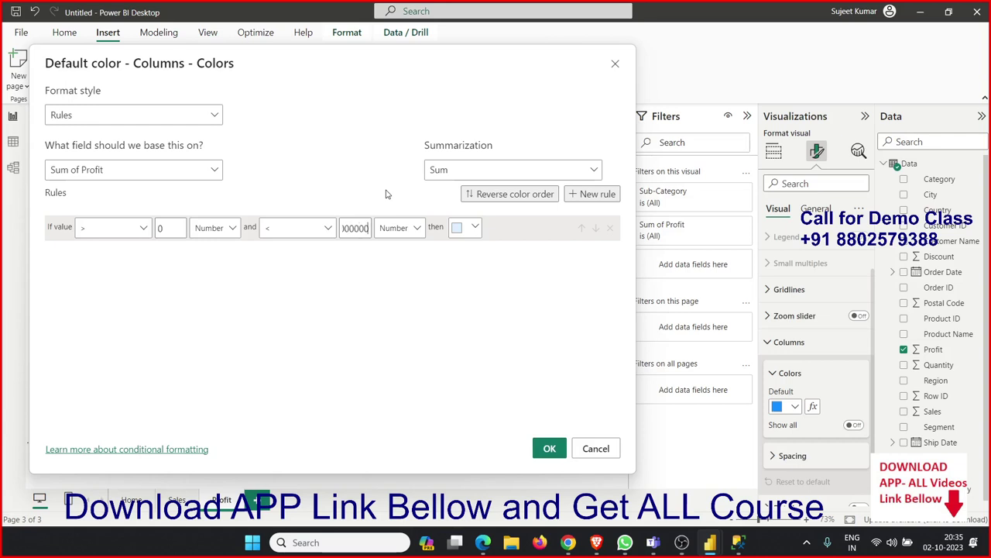
key("ctrl+a")
key("BackSpace")
- Colour matching columns bright green #52F302 and apply the rule with OK
left_click(413, 235)
left_click(461, 229)
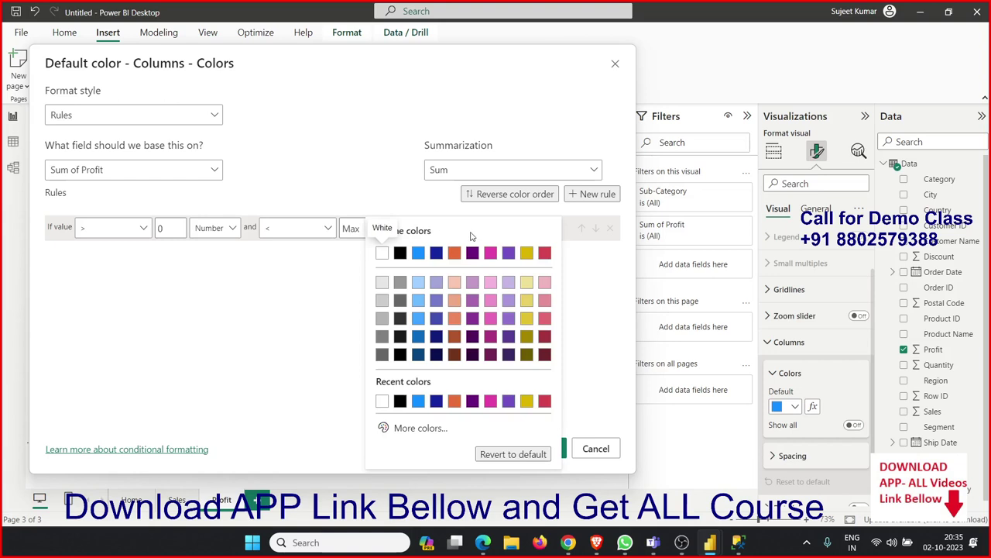
left_click(402, 429)
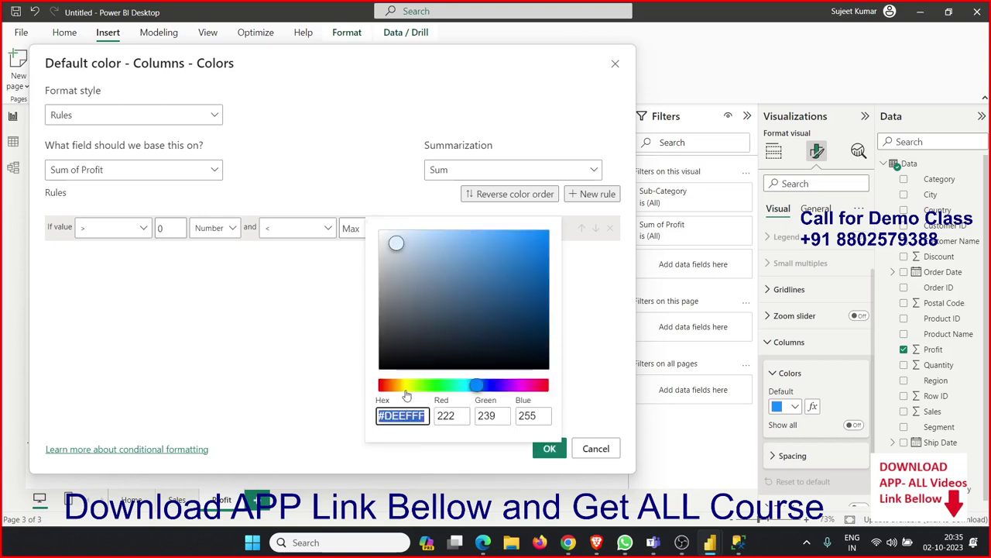
left_click_drag(479, 386, 425, 385)
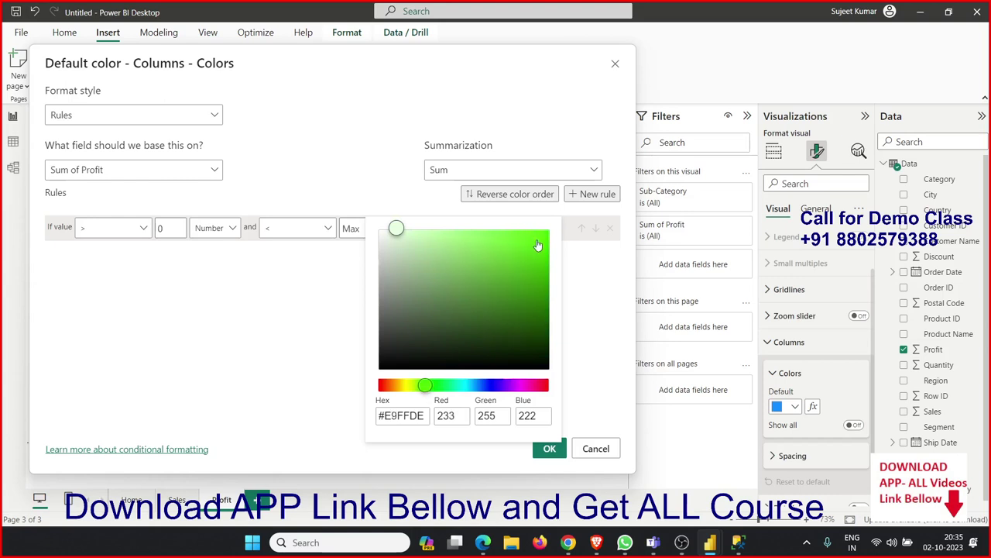
left_click_drag(537, 245, 546, 240)
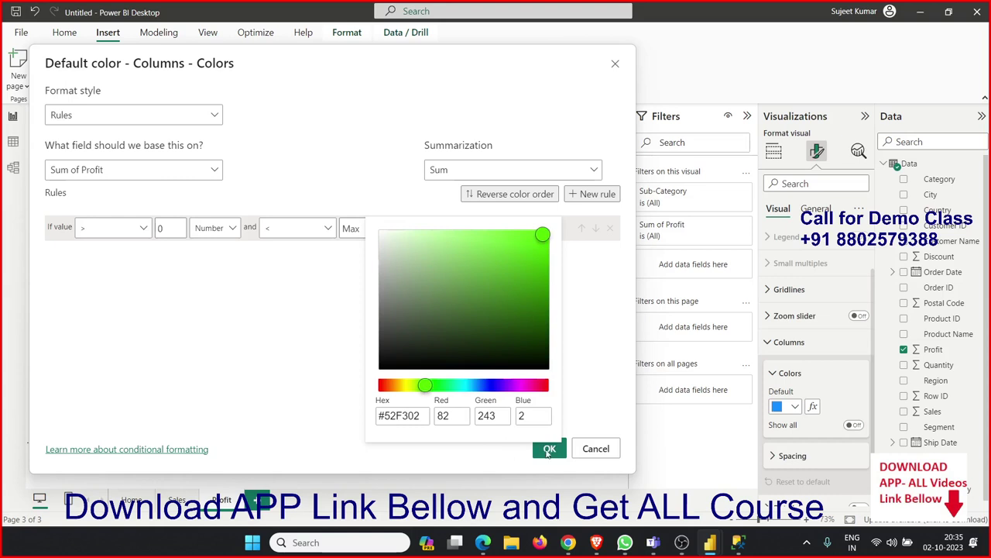
left_click(596, 352)
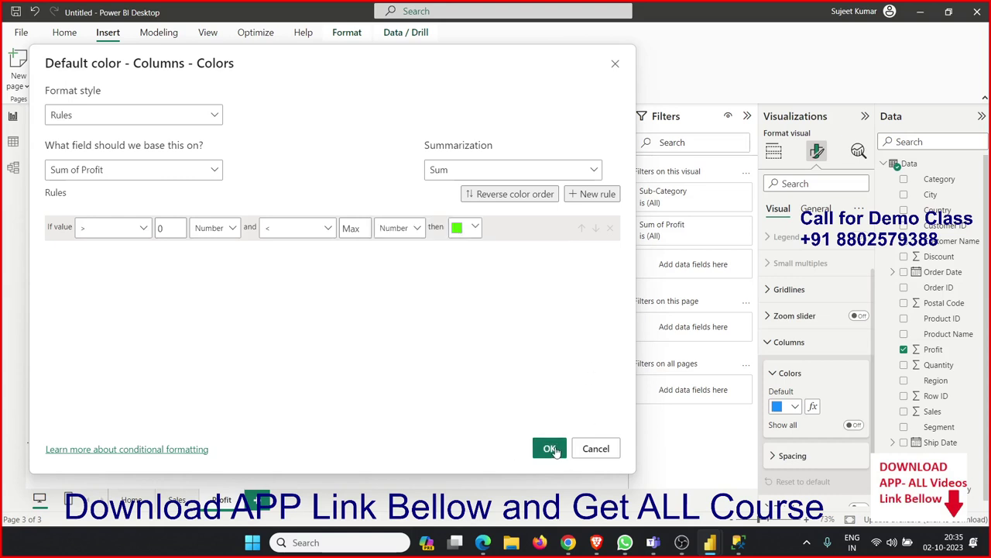
left_click(555, 451)
left_click(549, 450)
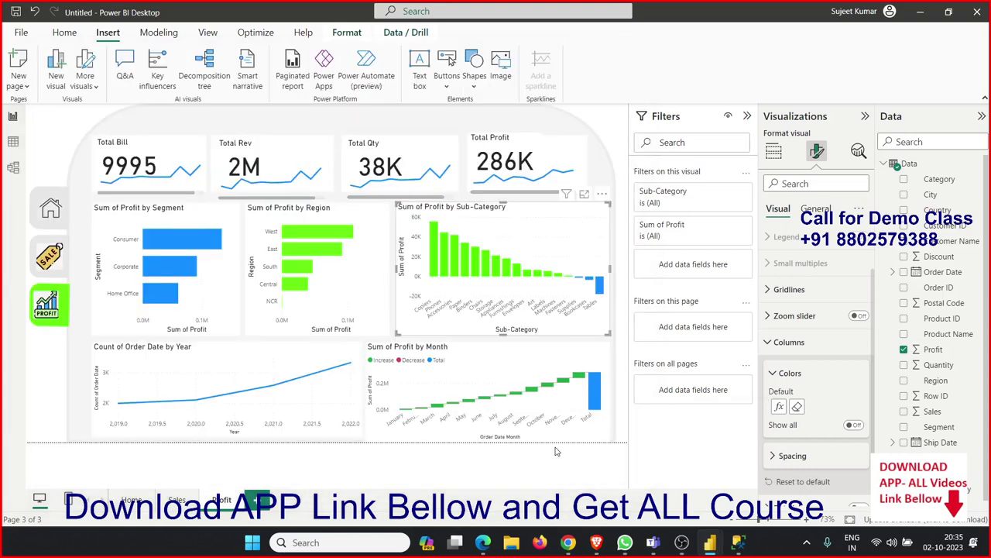
- Cross-filter the report by the Tables column and clear it, twice
left_click(601, 285)
left_click(600, 285)
scroll(808, 433, "down", 1)
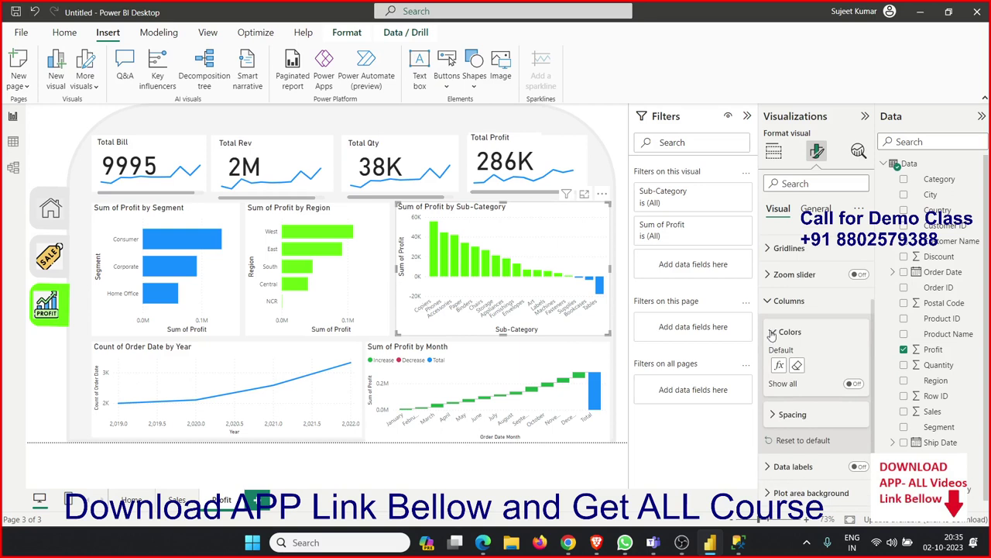
left_click(601, 285)
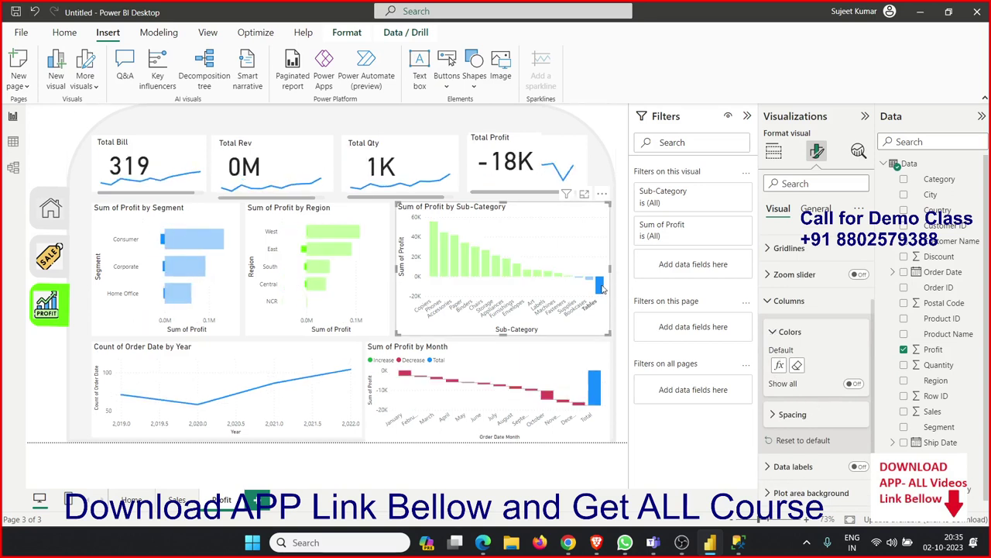
left_click(601, 285)
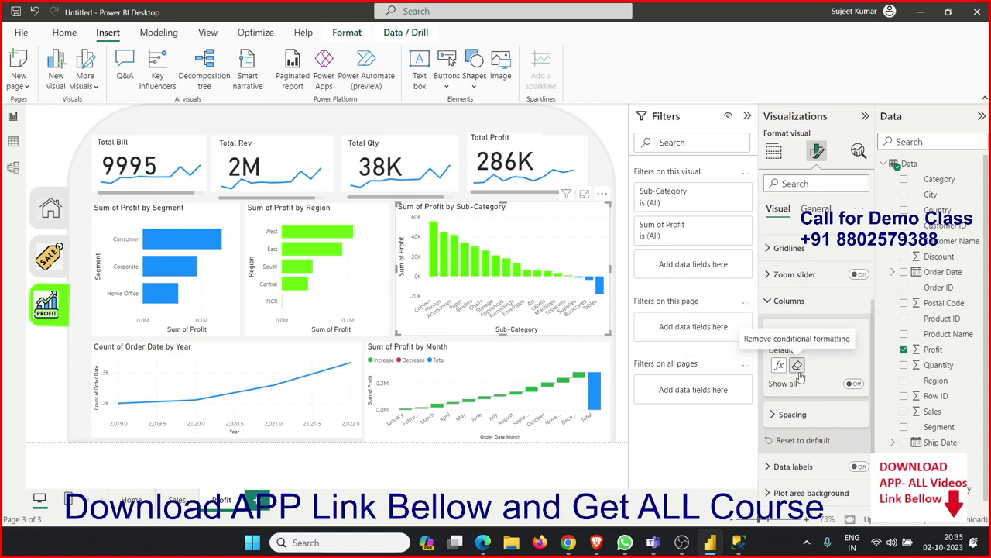
- Turn on Show all for column colours and scroll through each sub-category's colour
left_click(855, 384)
scroll(799, 403, "down", 1)
scroll(799, 407, "down", 2)
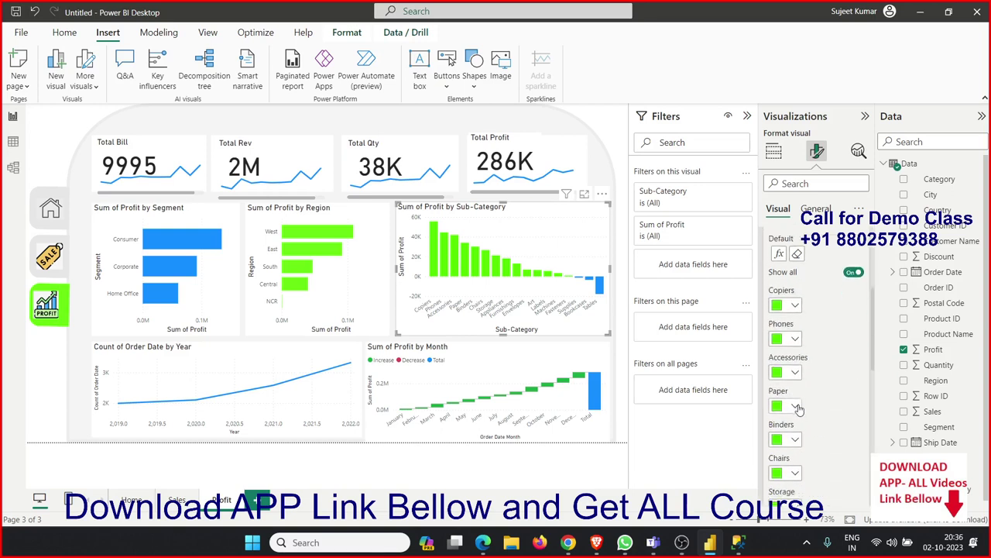
scroll(798, 409, "down", 2)
scroll(800, 409, "down", 2)
scroll(801, 409, "down", 2)
scroll(803, 409, "down", 2)
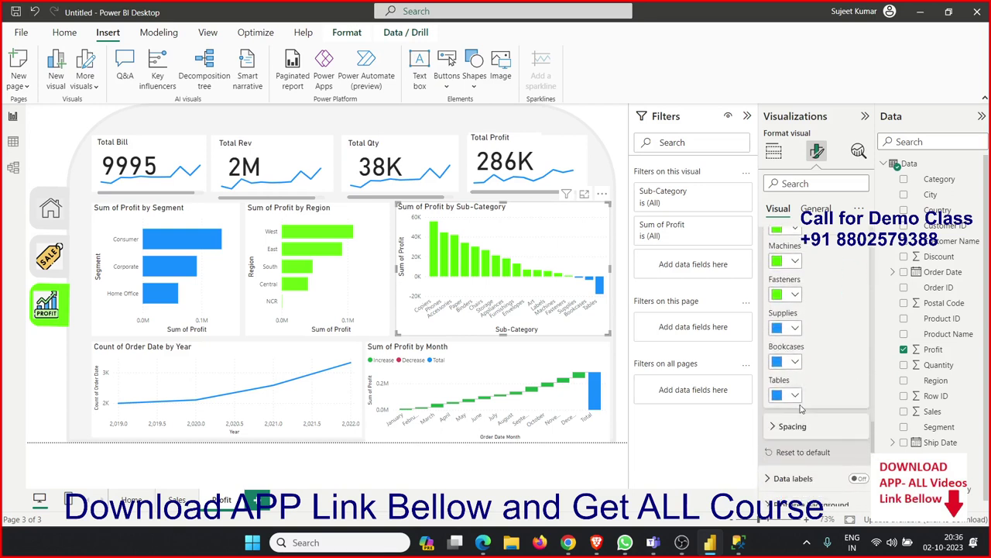
scroll(800, 409, "up", 3)
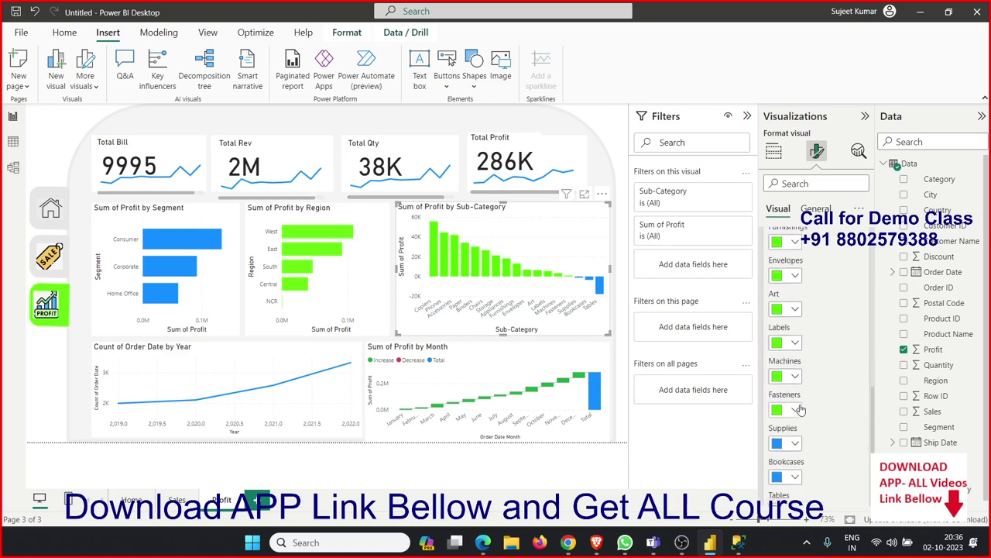
scroll(798, 407, "up", 3)
scroll(790, 404, "up", 3)
scroll(775, 401, "up", 2)
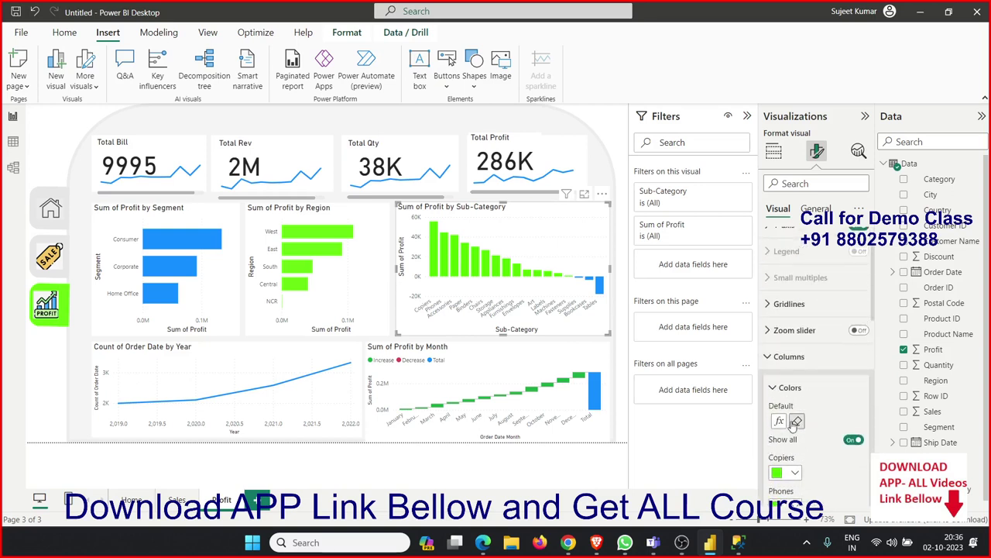
- Add a second colour rule whose lower bound is greater than -10000
left_click(780, 421)
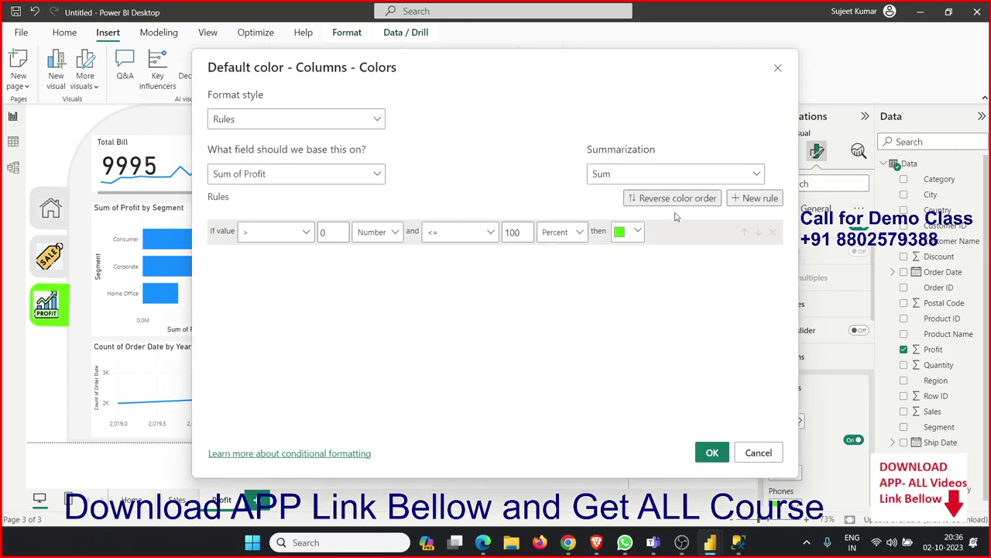
left_click(753, 199)
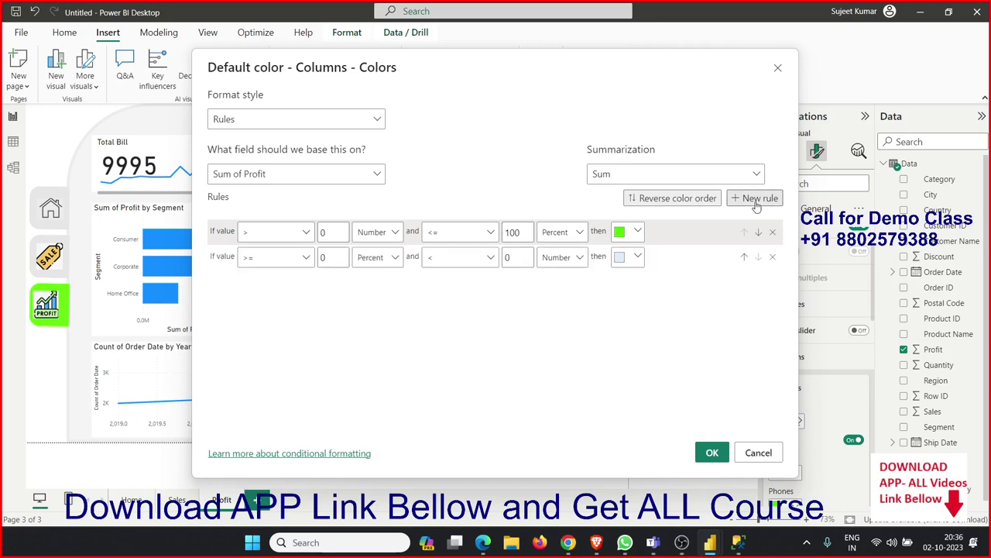
left_click(284, 265)
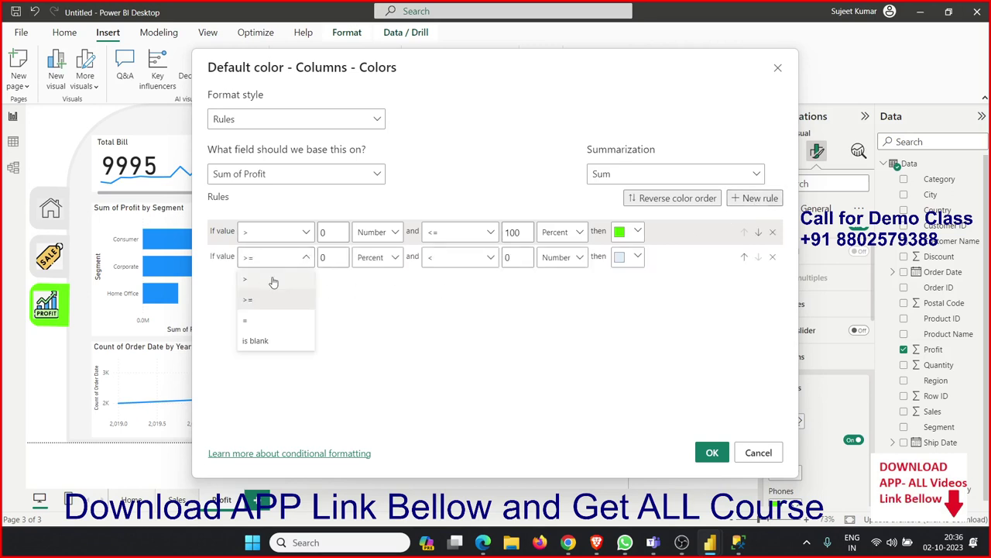
left_click(273, 280)
double_click(329, 261)
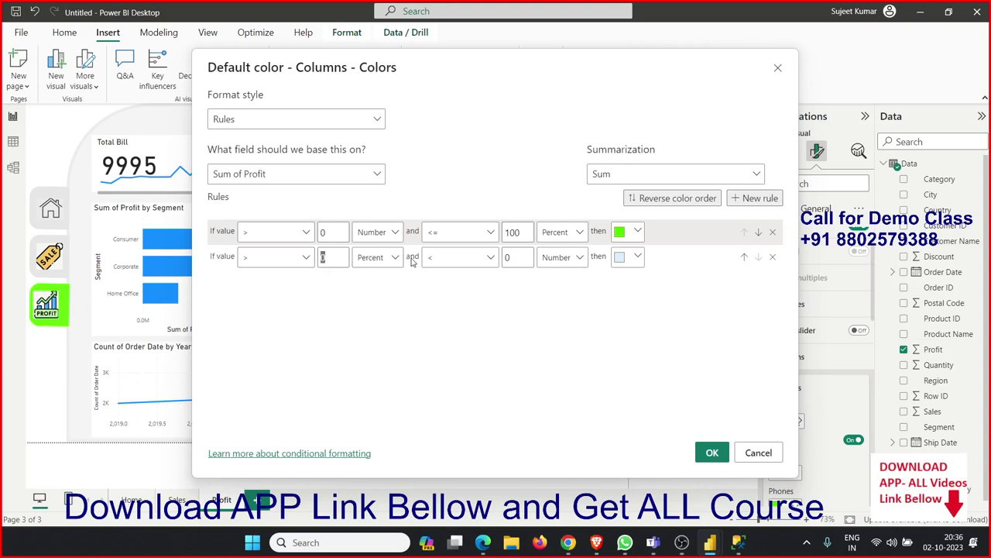
key("BackSpace")
type("-10")
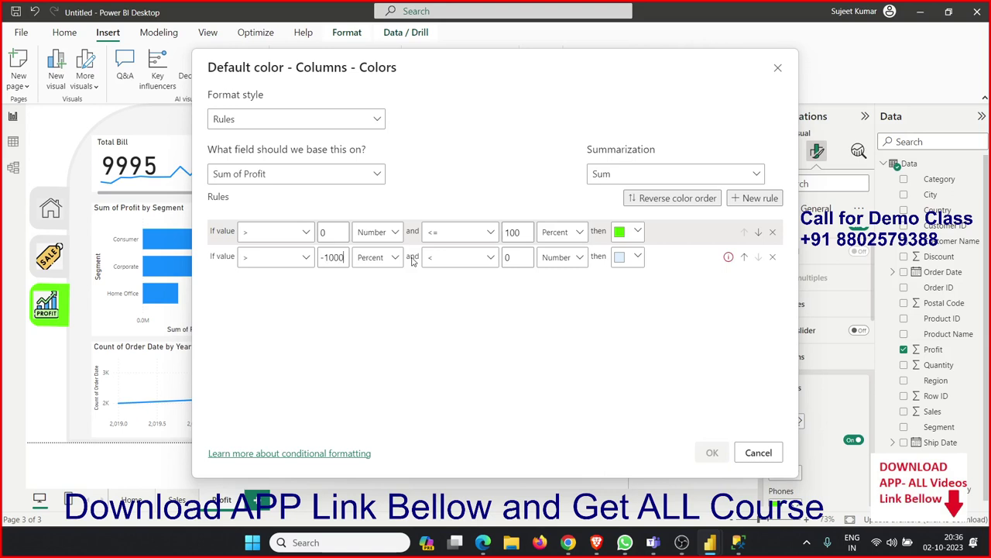
type("00")
- Finish the rule with less than 0, Number type, orange colour, and apply both rules
left_click(450, 264)
left_click(453, 264)
left_click(517, 262)
left_click(397, 261)
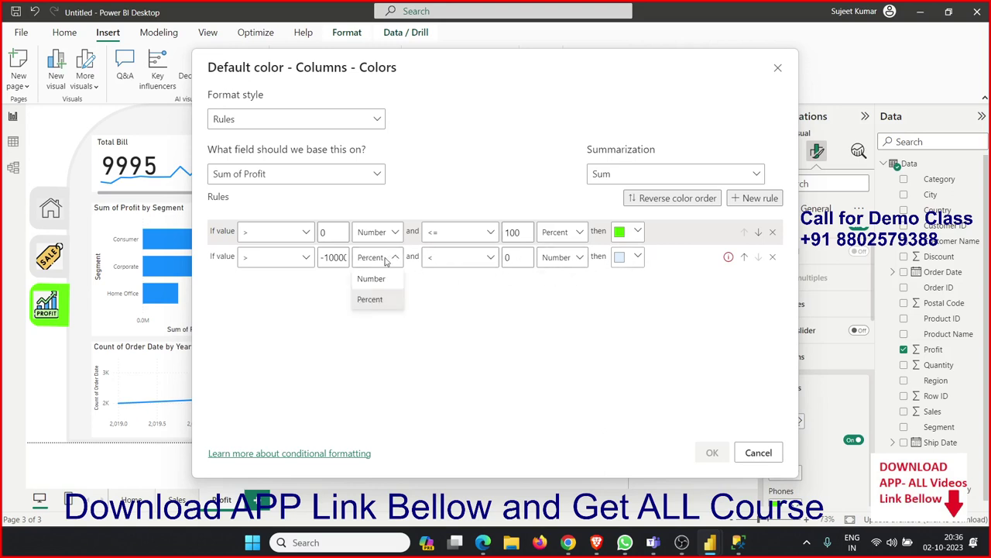
left_click(384, 279)
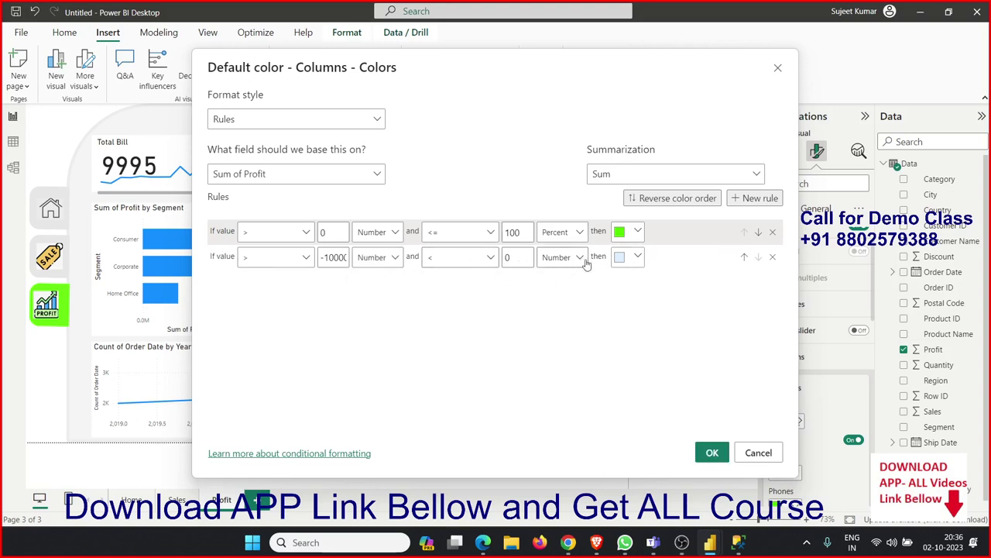
left_click(626, 260)
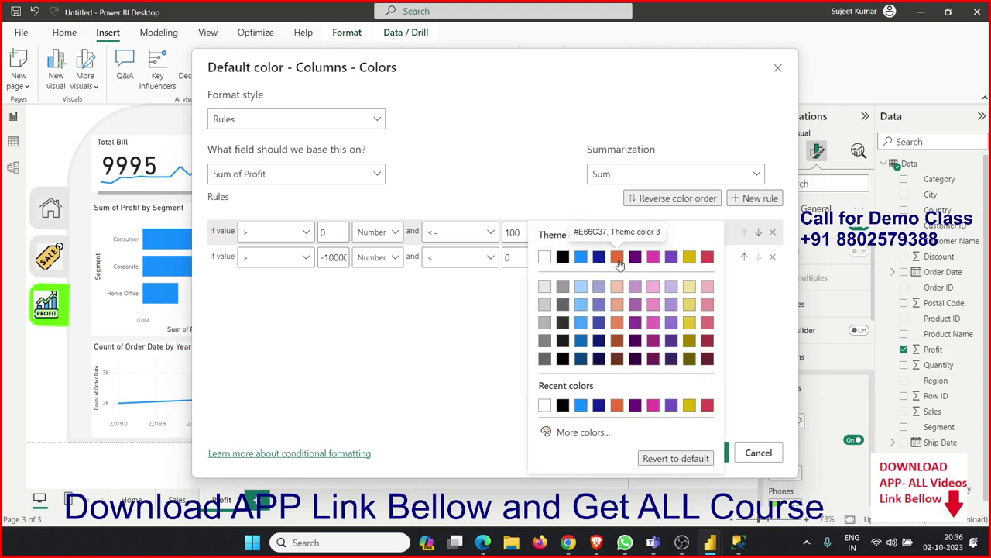
left_click(617, 257)
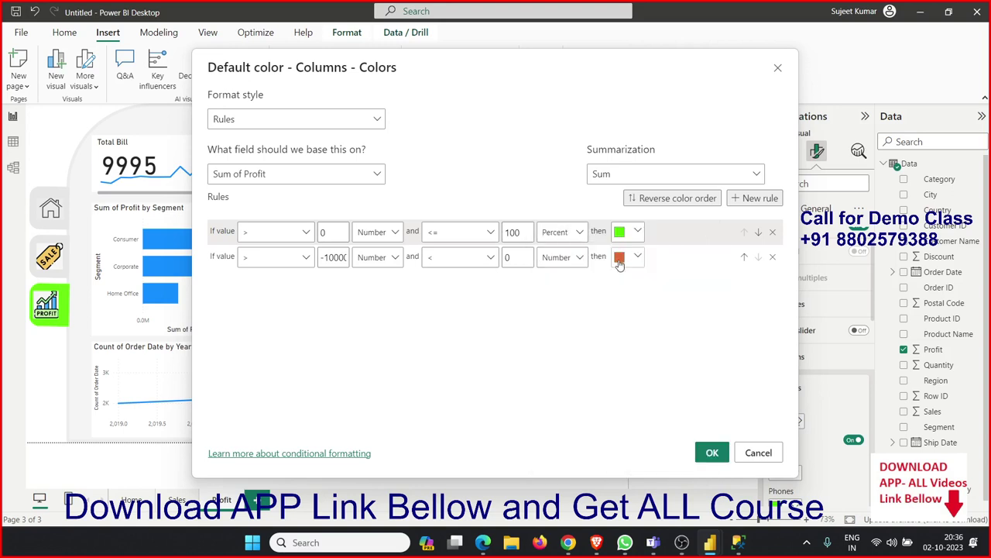
left_click(711, 453)
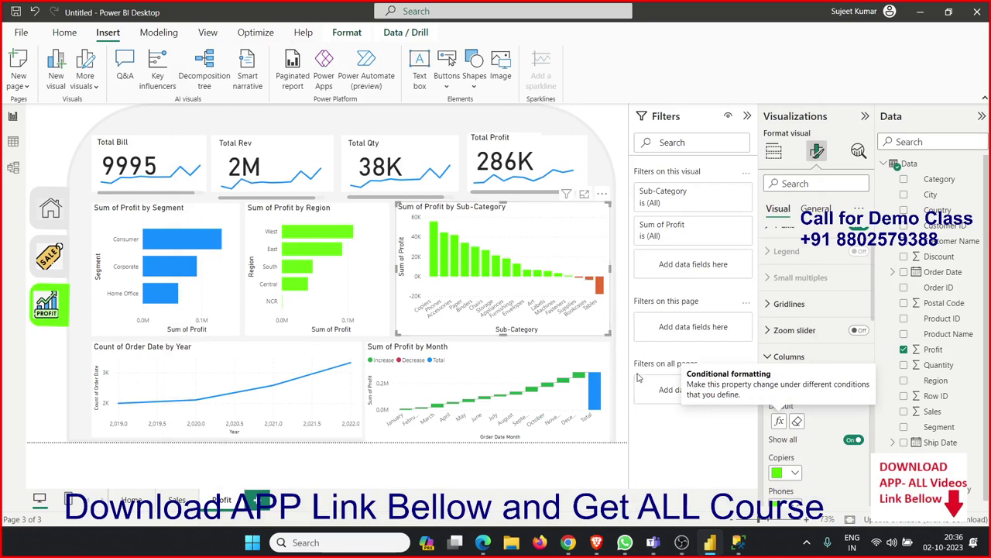
- Replace Count of Order Date with Sum of Profit on the yearly chart's Y-axis
left_click(588, 468)
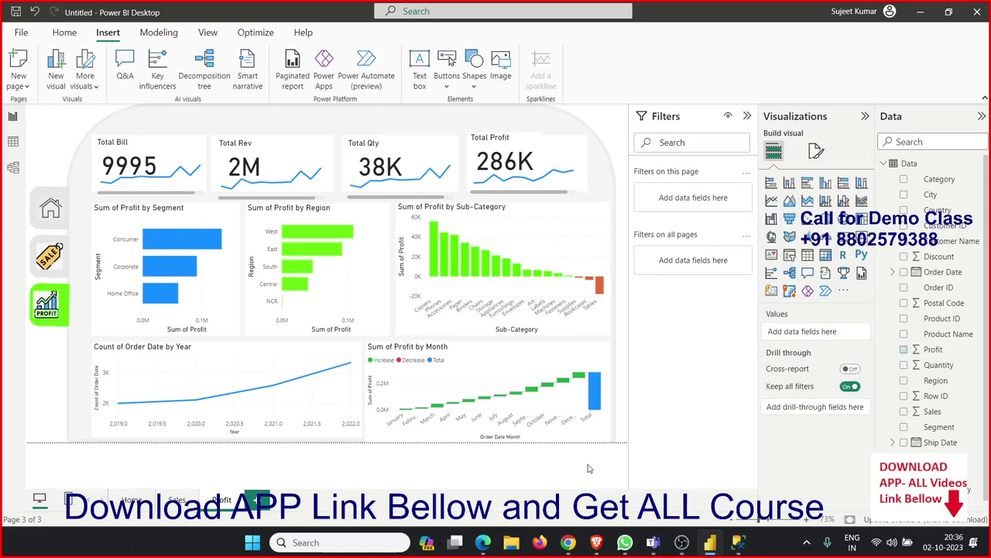
mouse_move(168, 382)
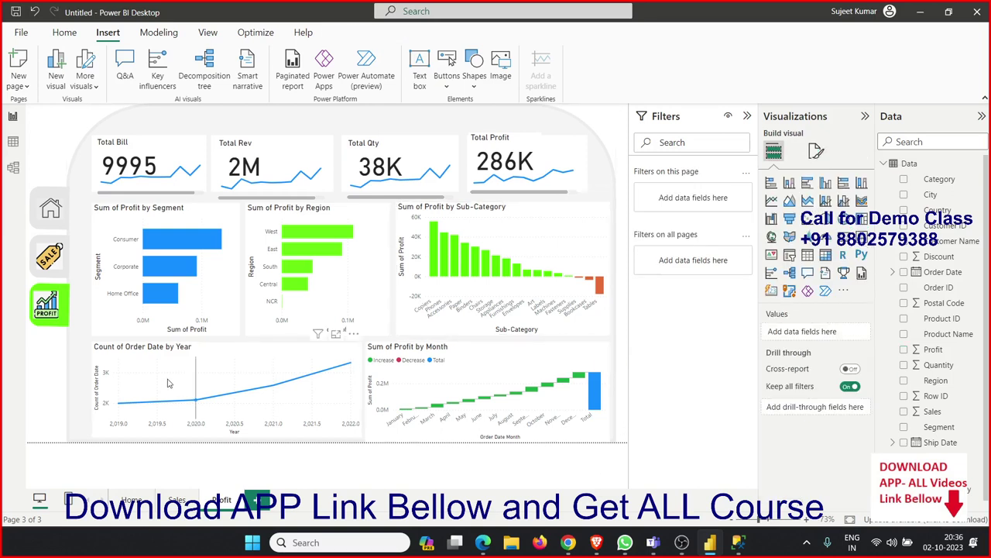
left_click(220, 355)
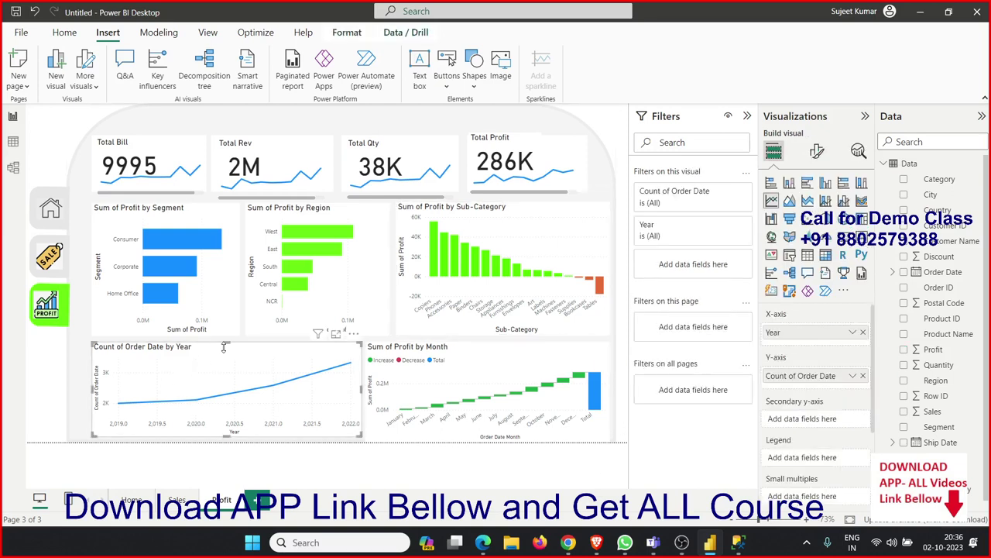
left_click(863, 376)
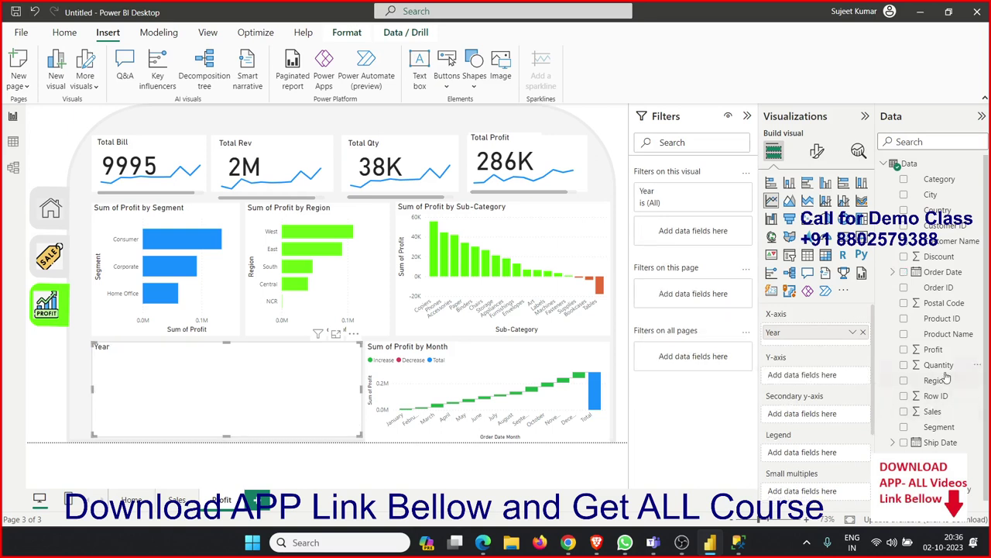
left_click_drag(934, 349, 801, 374)
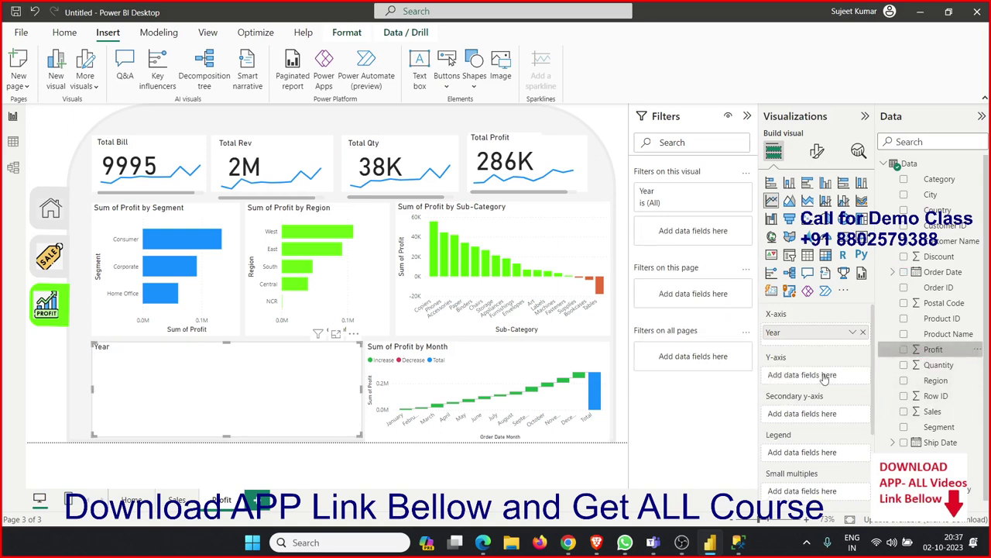
left_click(621, 369)
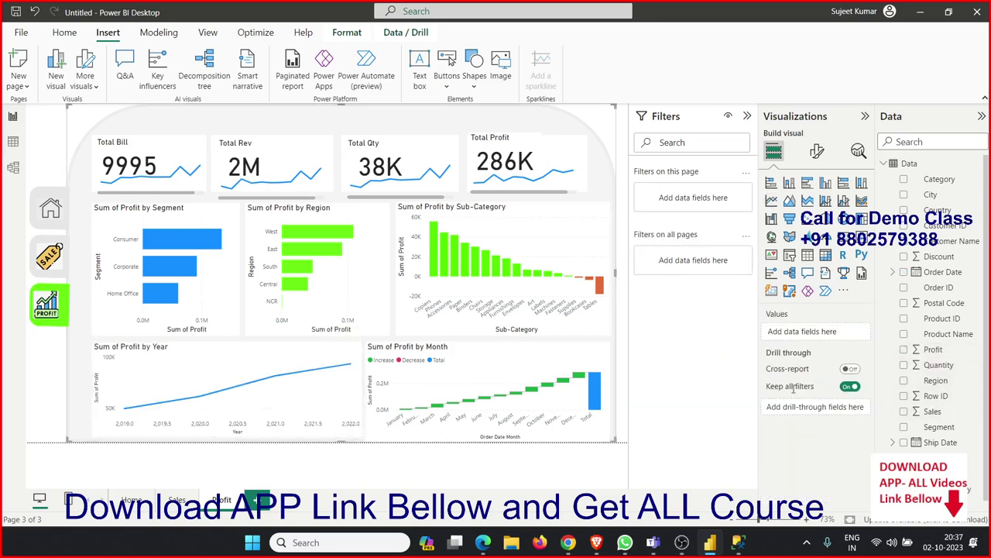
- Return to the Home page and select its Home navigation button
left_click(599, 364)
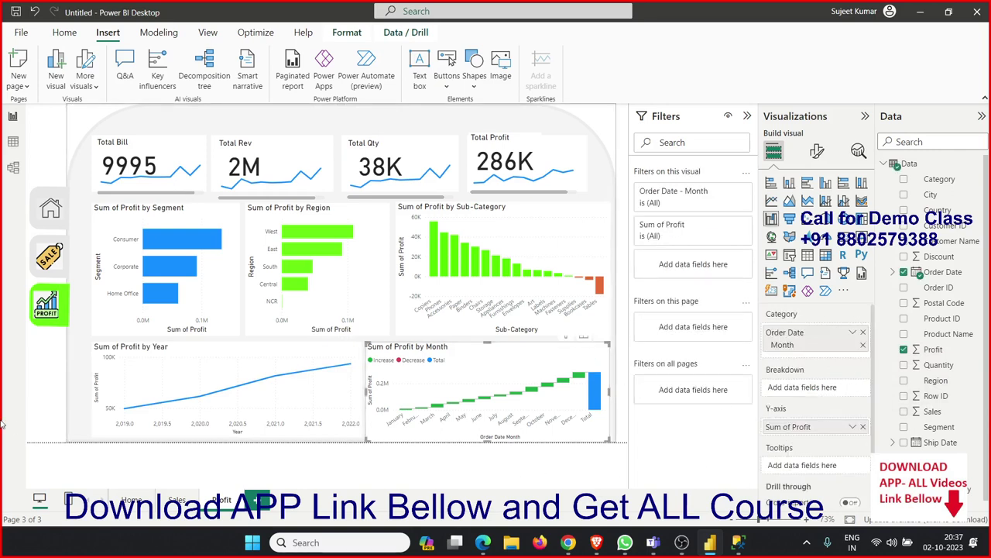
left_click(42, 396)
left_click(132, 499)
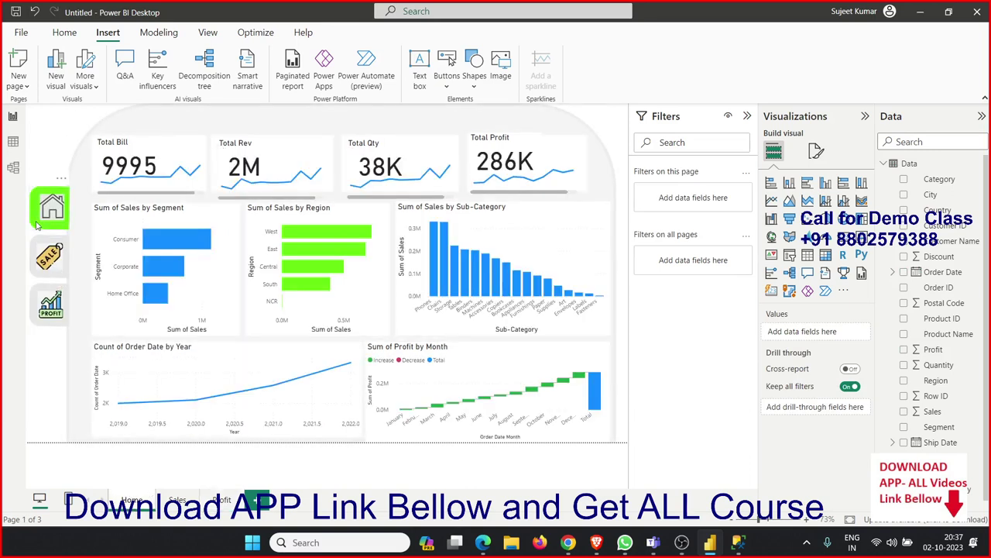
left_click(38, 224)
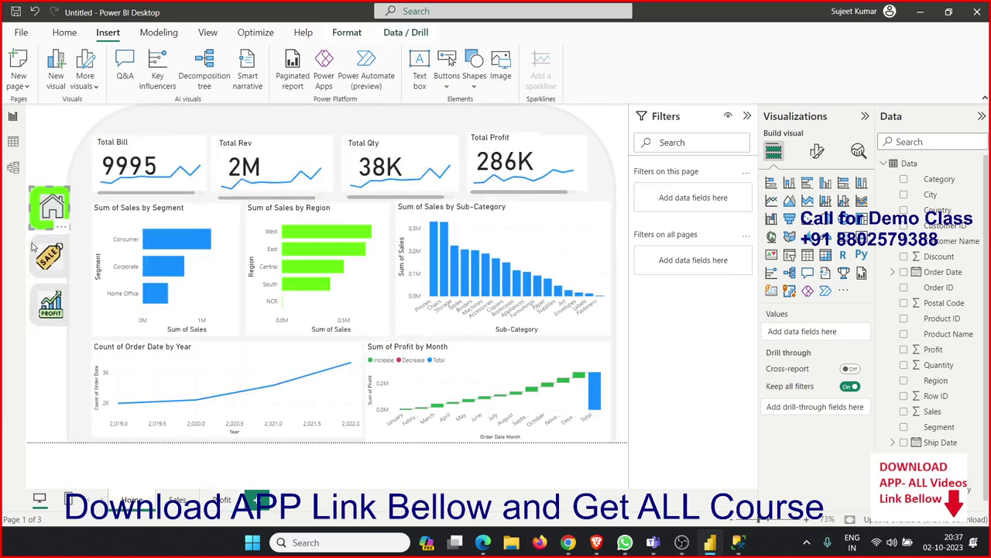
- Inspect the Home button's options and the Insert ribbon's Buttons and Shapes lists
right_click(38, 227)
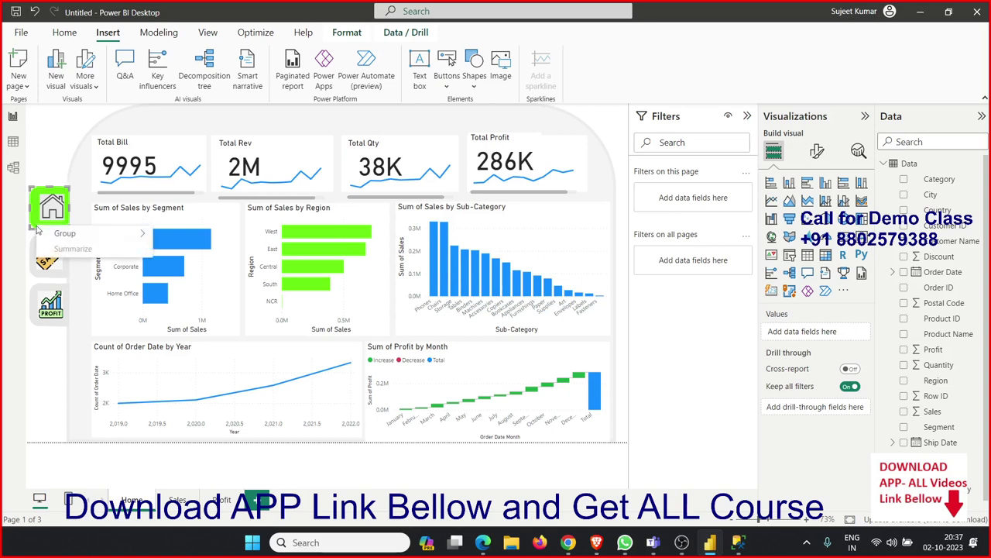
left_click(608, 104)
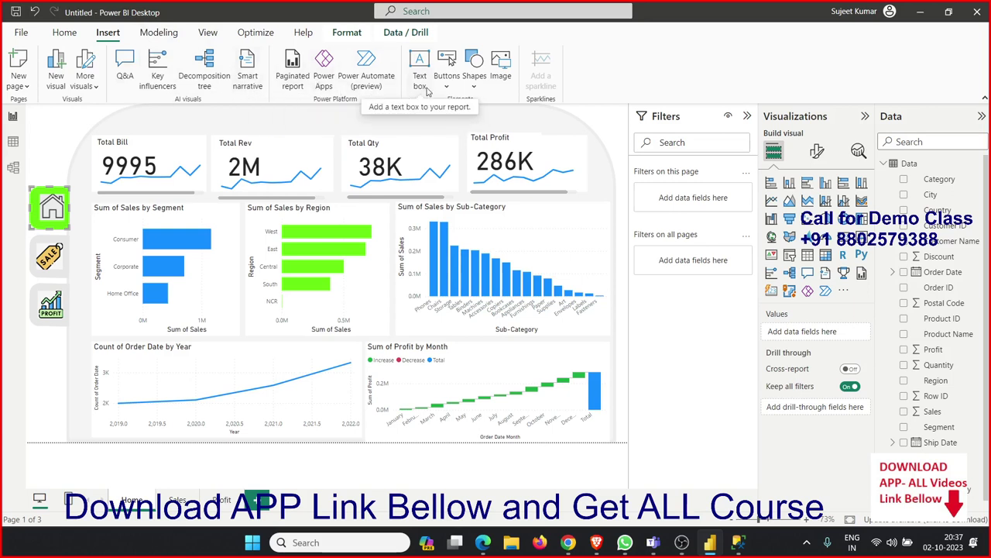
left_click(445, 90)
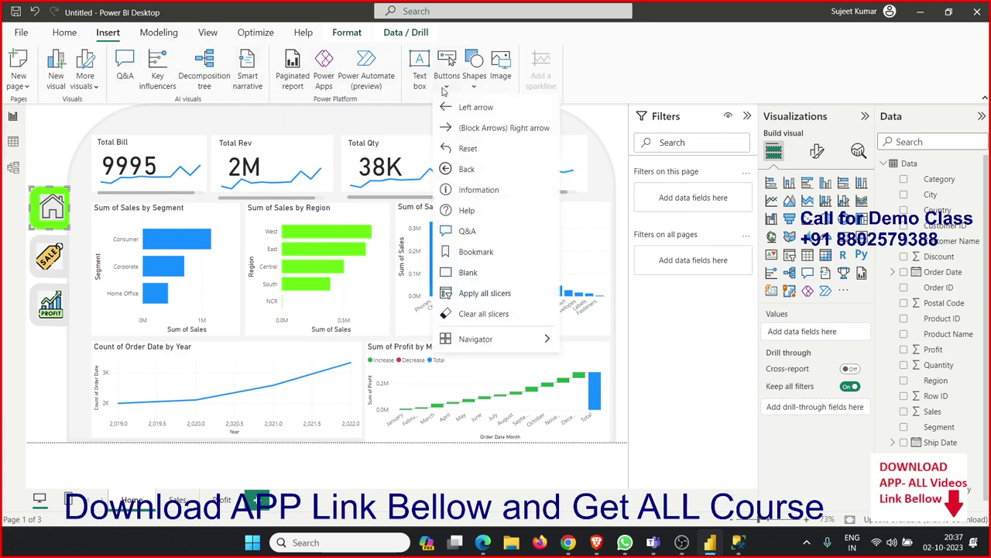
left_click(444, 91)
left_click(471, 89)
left_click(469, 89)
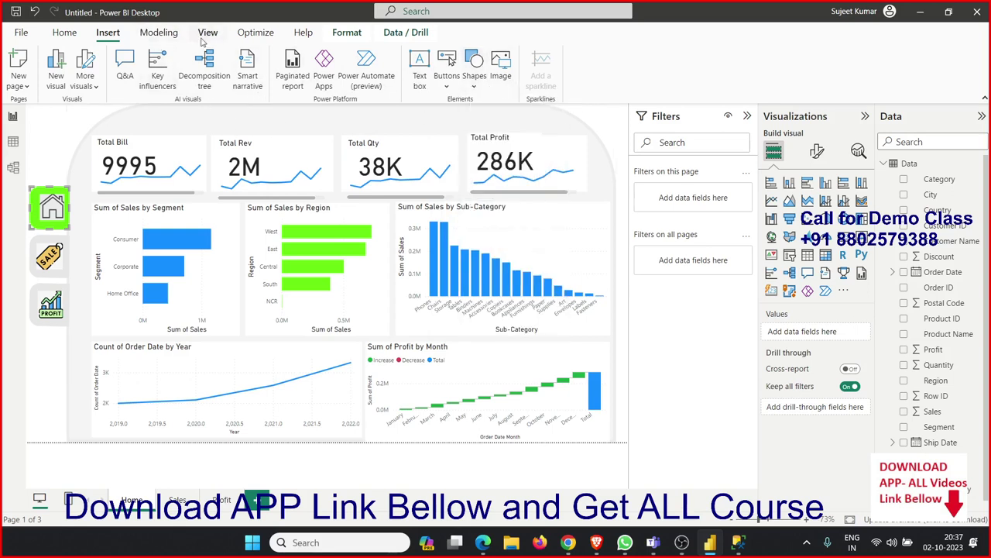
- Browse the Optimize, Home, Modeling, Help and Format tabs, toggling Edit interactions on and off
left_click(250, 37)
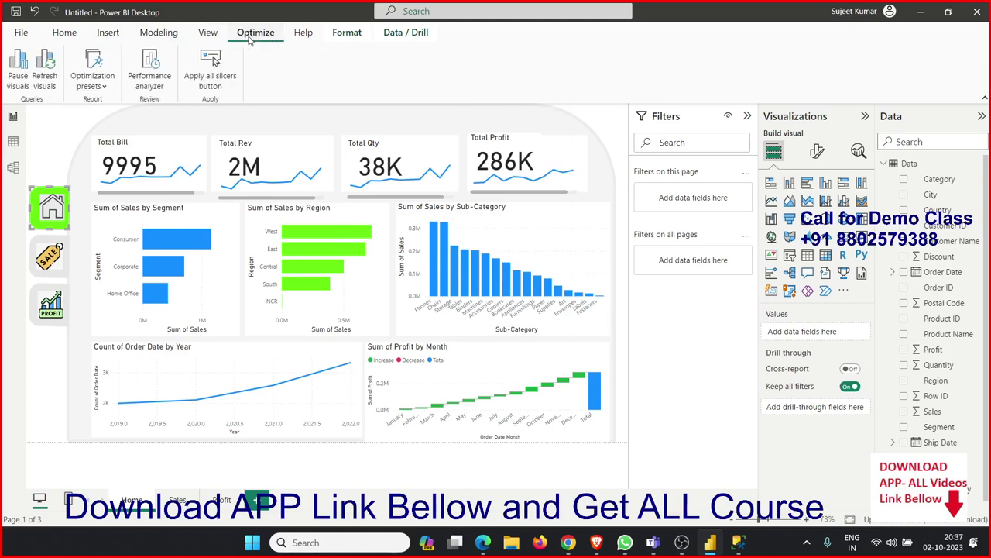
left_click(76, 37)
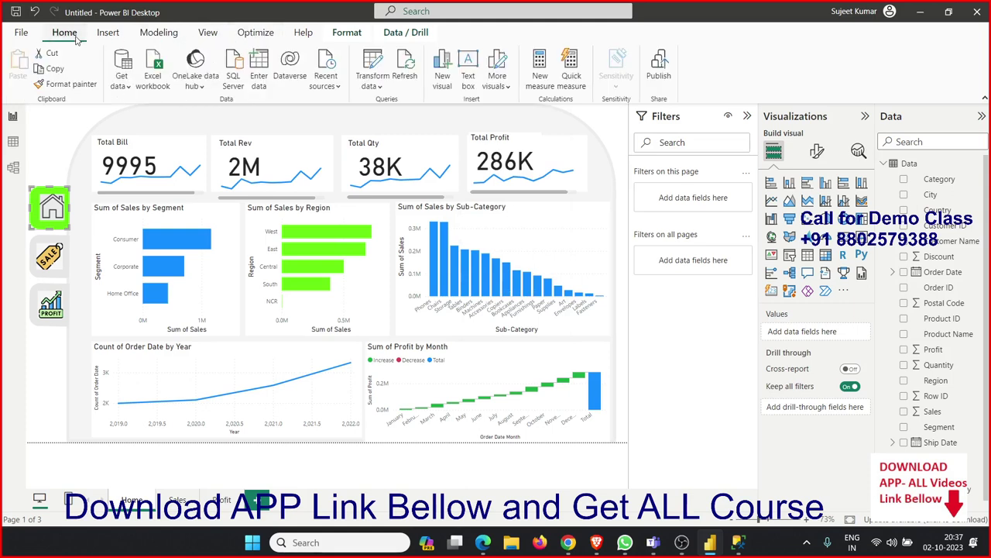
right_click(32, 205)
mouse_move(60, 209)
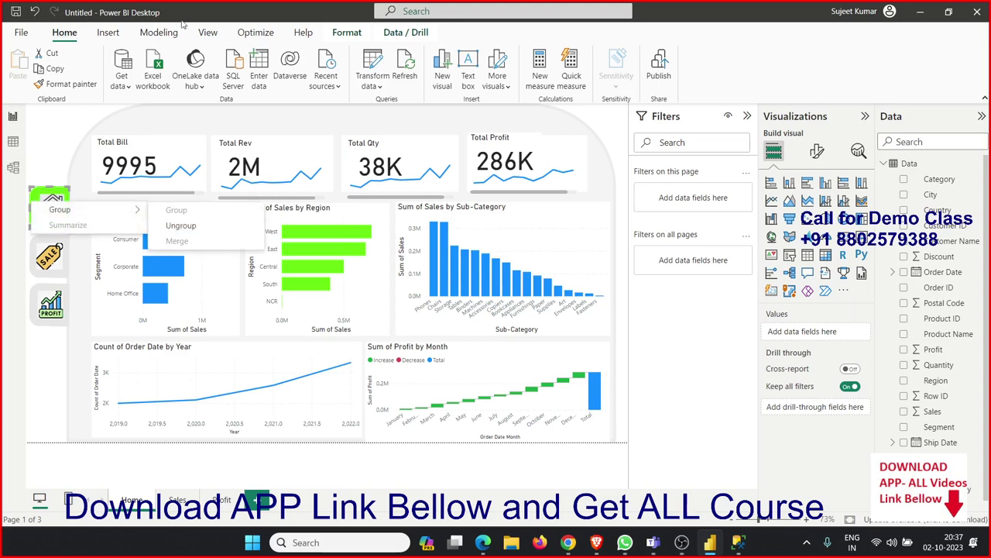
left_click(119, 37)
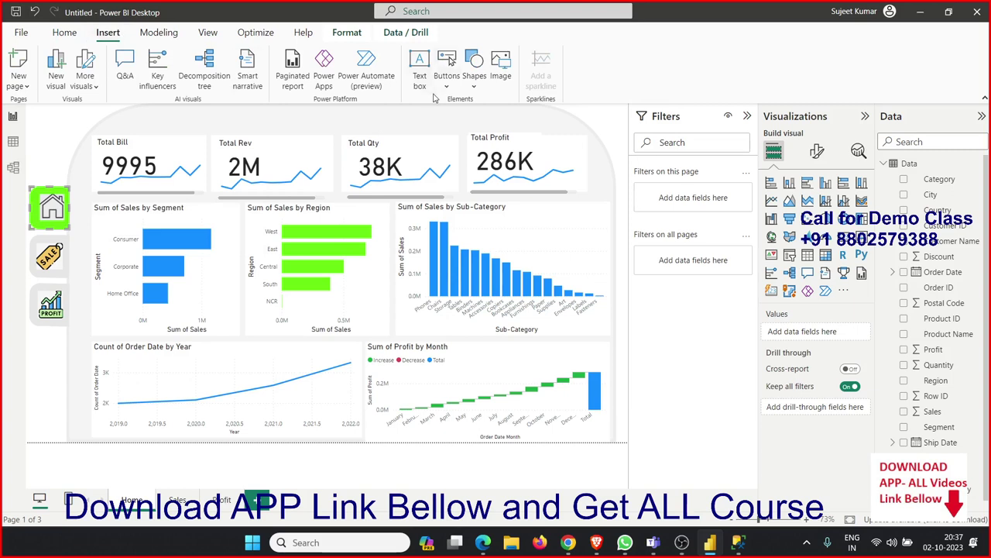
left_click(172, 35)
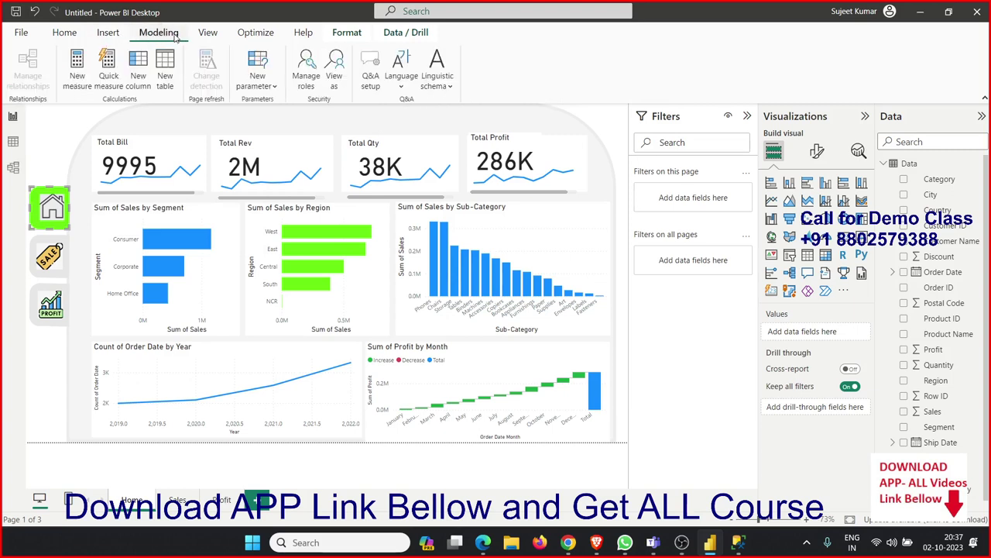
left_click(264, 93)
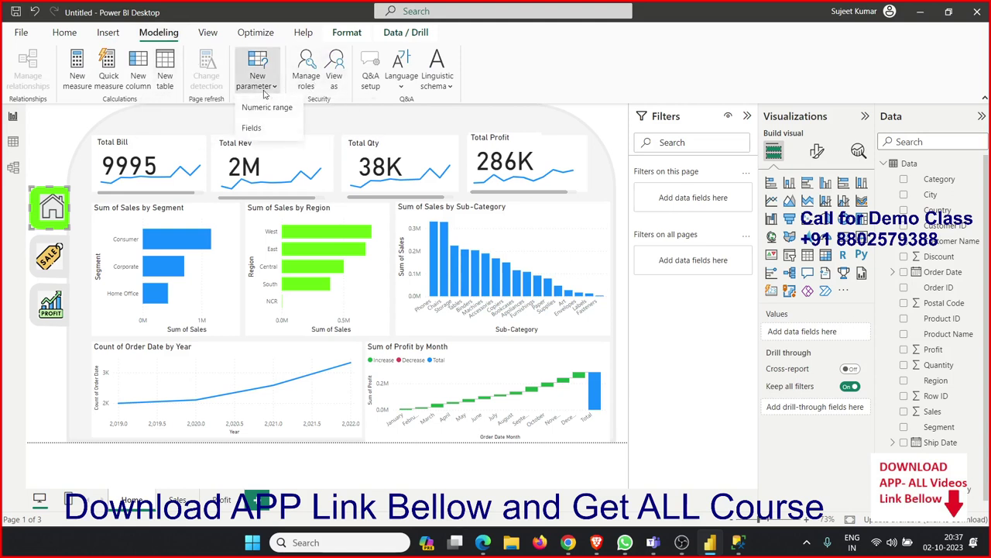
left_click(254, 38)
left_click(251, 42)
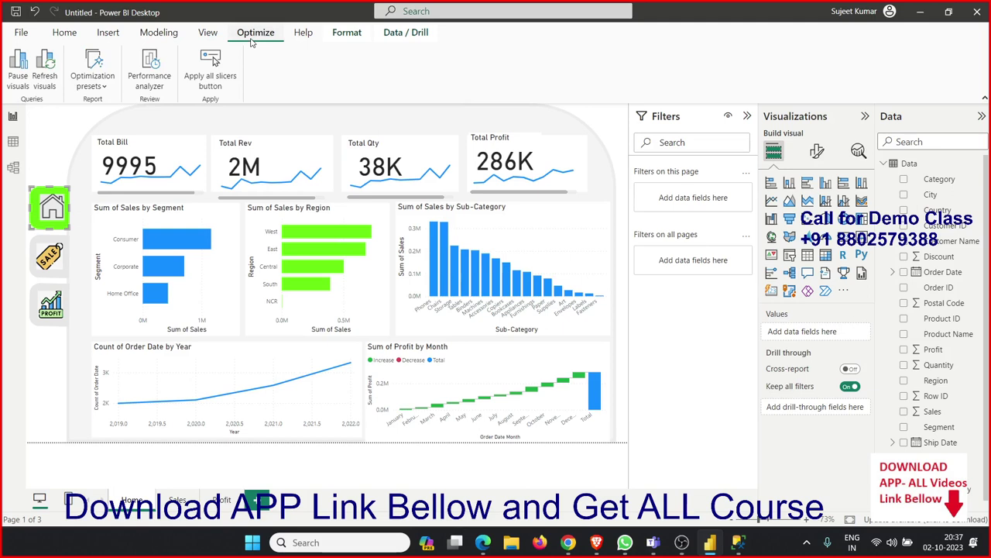
left_click(302, 35)
left_click(348, 37)
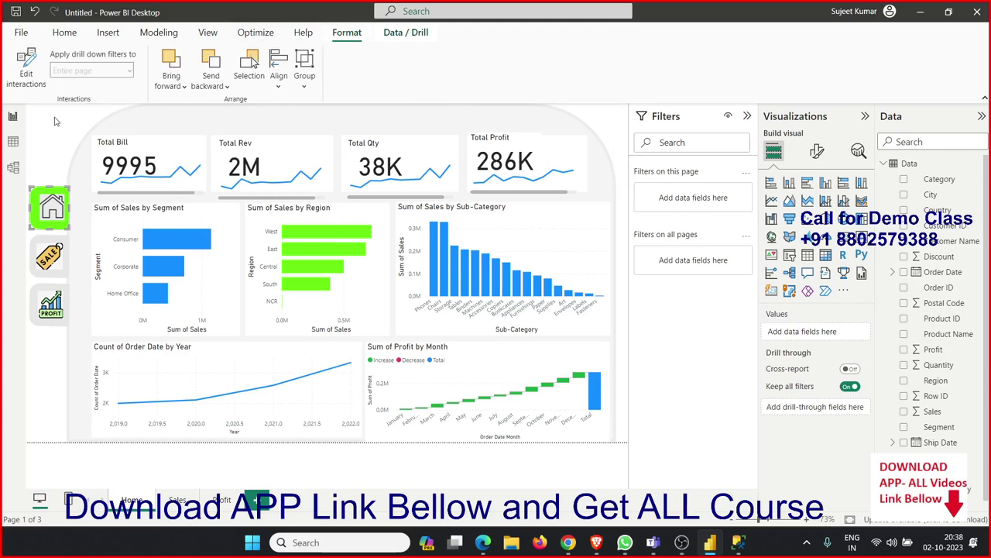
left_click(32, 70)
left_click(33, 78)
- Visit the Sales and Profit pages, then return to Home and select the home icon
left_click(182, 500)
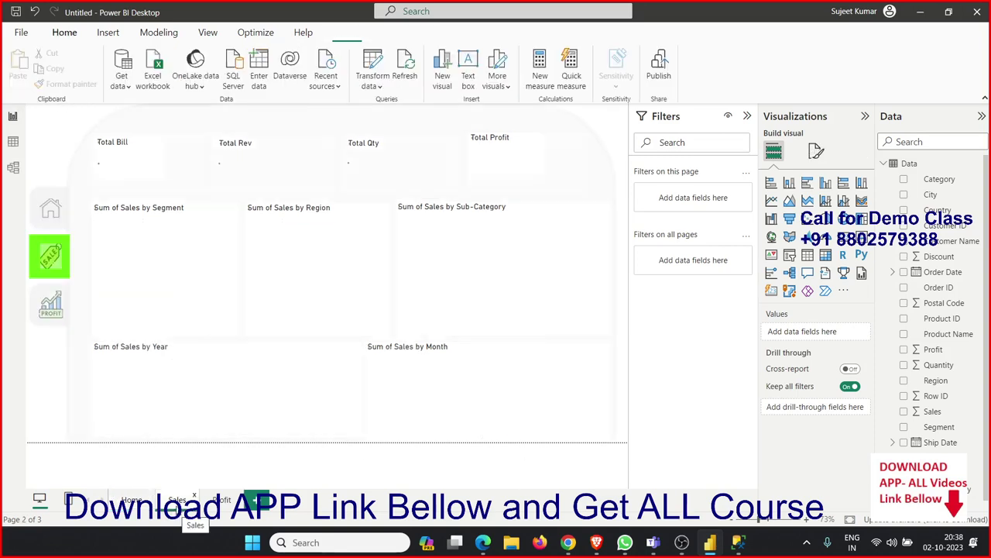
left_click(222, 499)
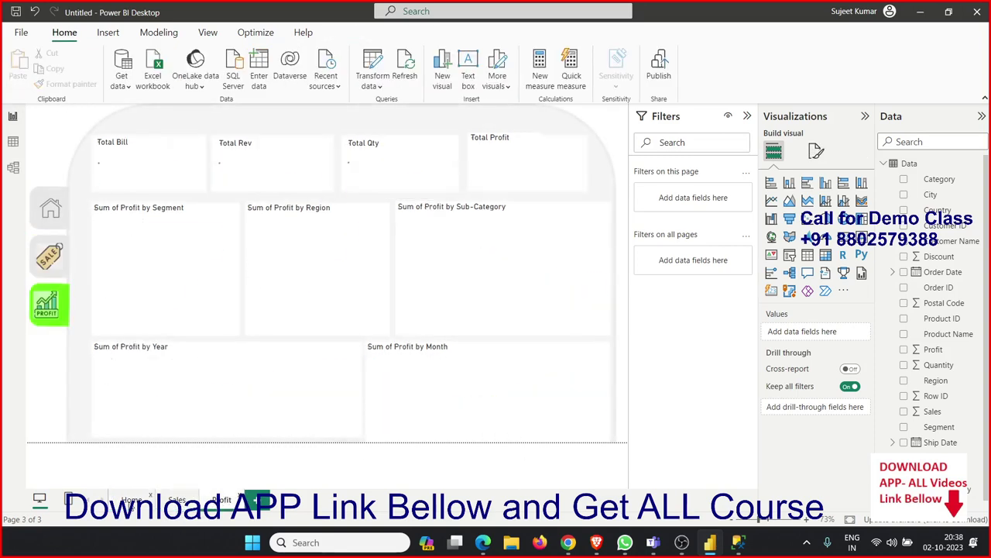
left_click(132, 500)
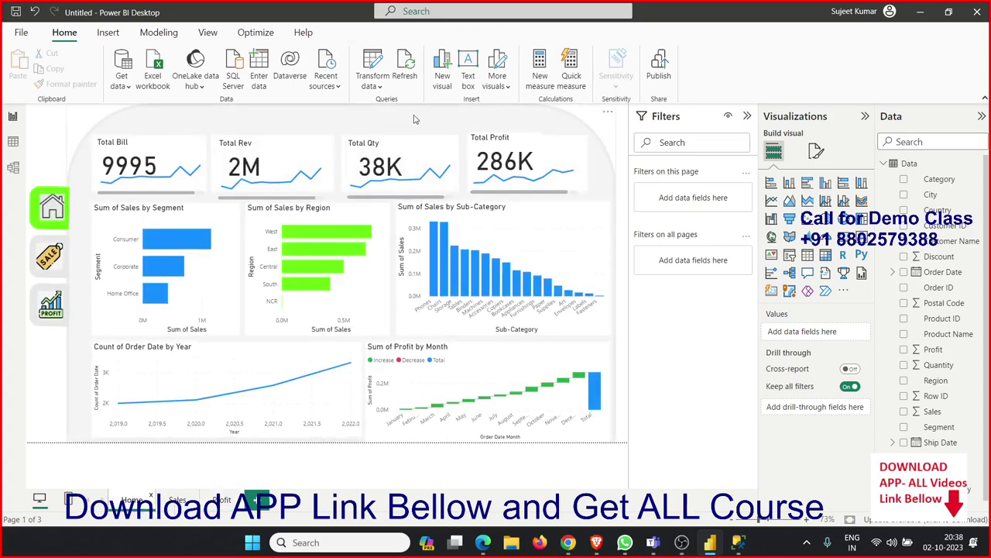
mouse_move(51, 207)
left_click(47, 217)
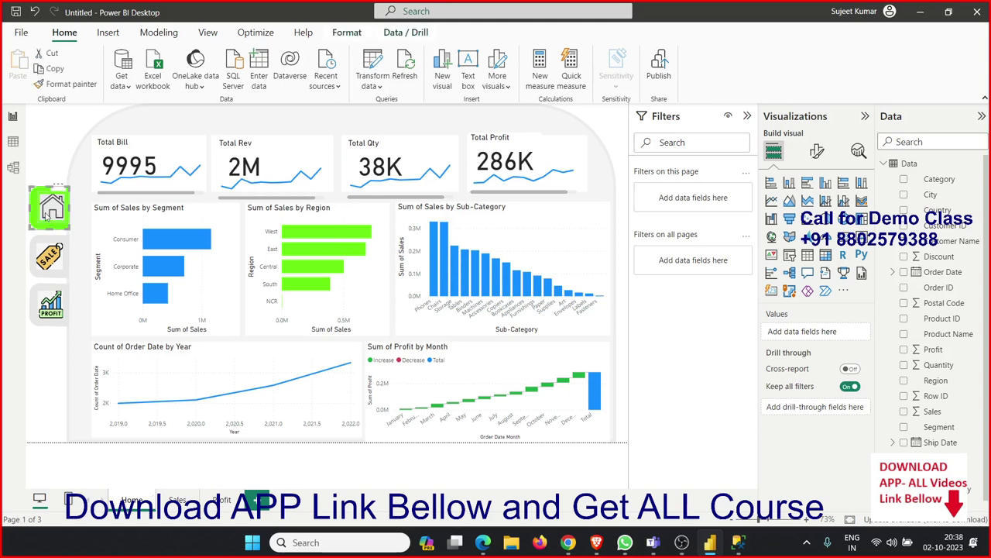
- Browse the Format, Data/Drill, Optimize, View and Modeling tabs, then switch windows
left_click(347, 32)
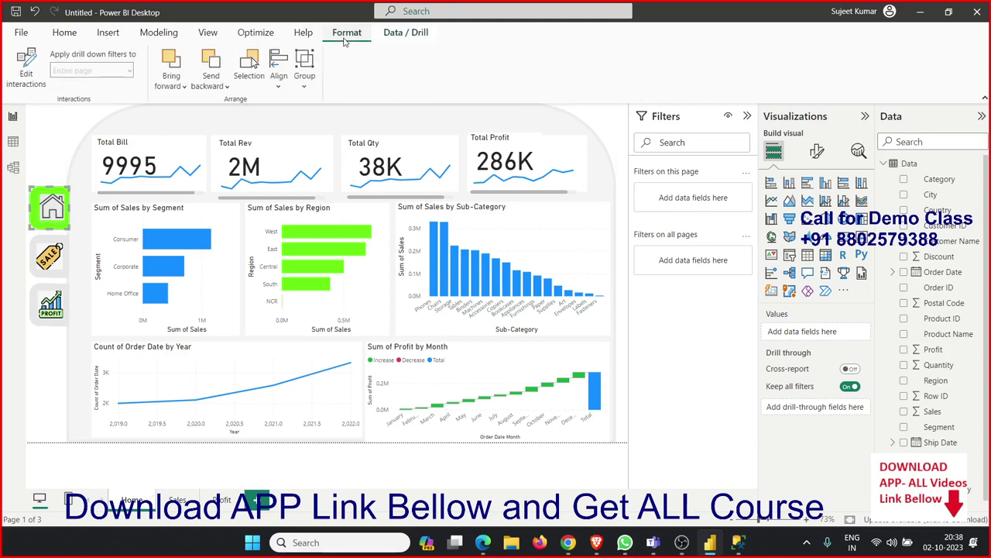
left_click(393, 34)
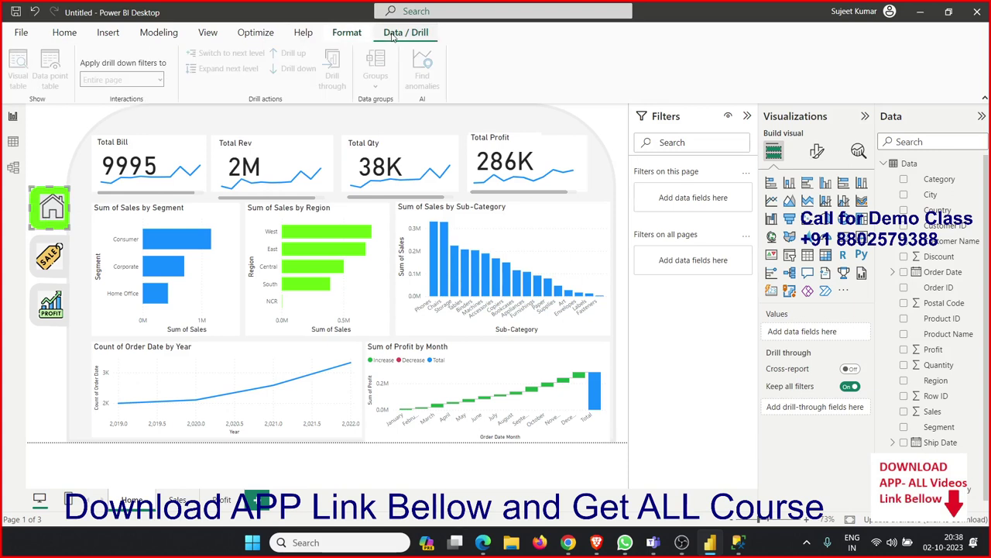
left_click(350, 36)
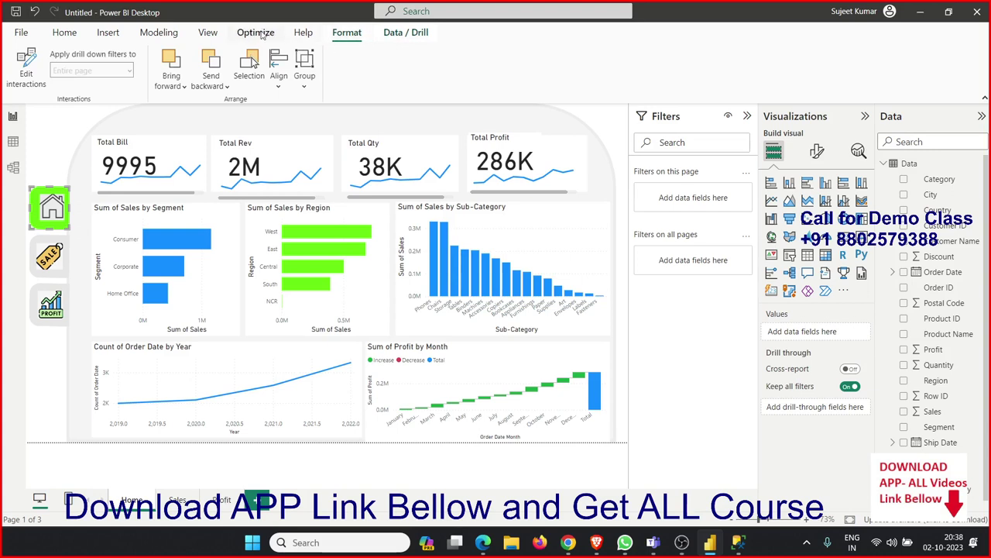
left_click(255, 32)
left_click(211, 35)
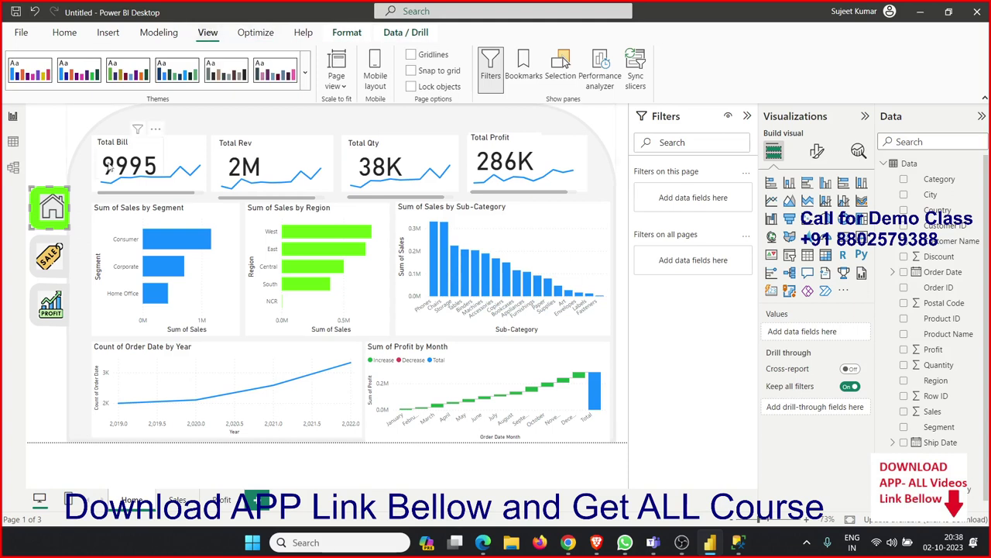
left_click(183, 34)
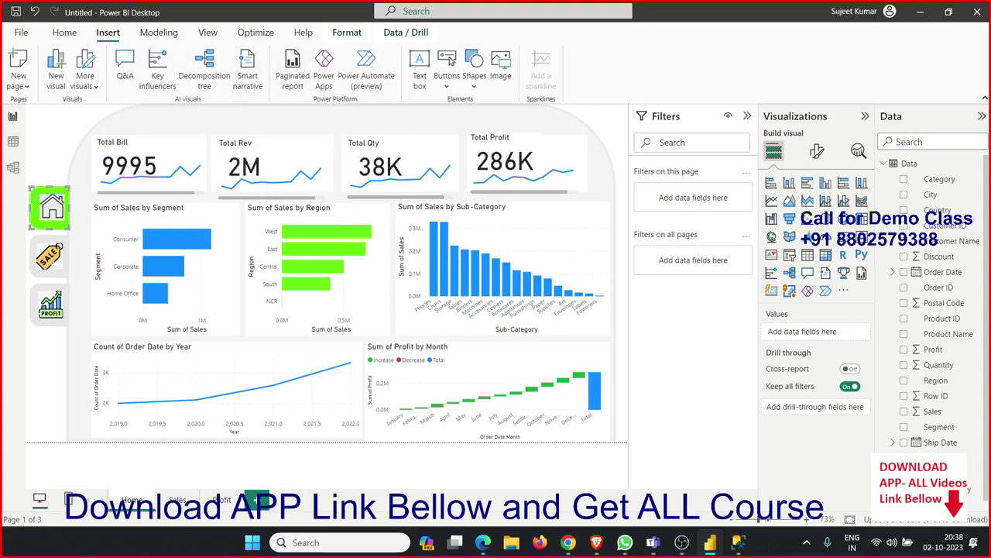
left_click(569, 542)
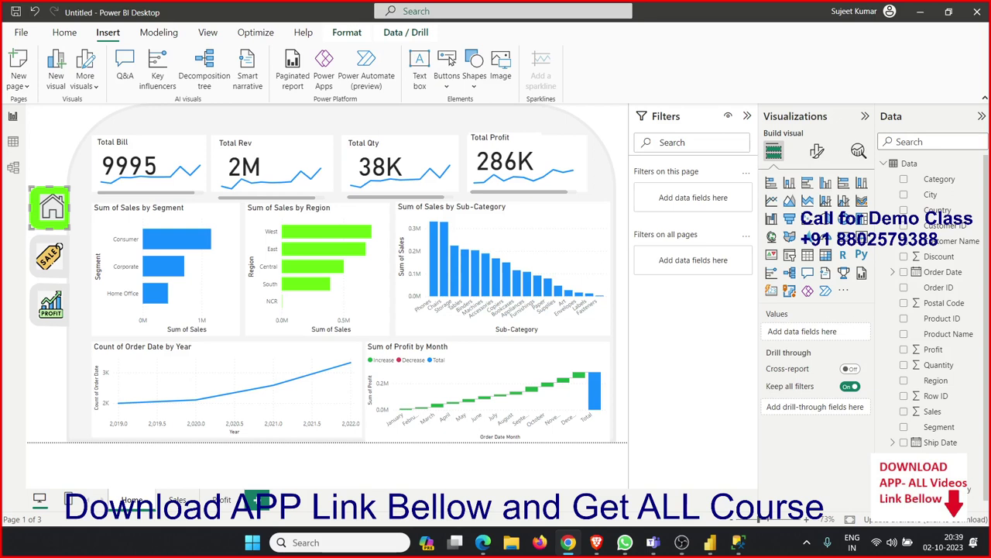
left_click(48, 223)
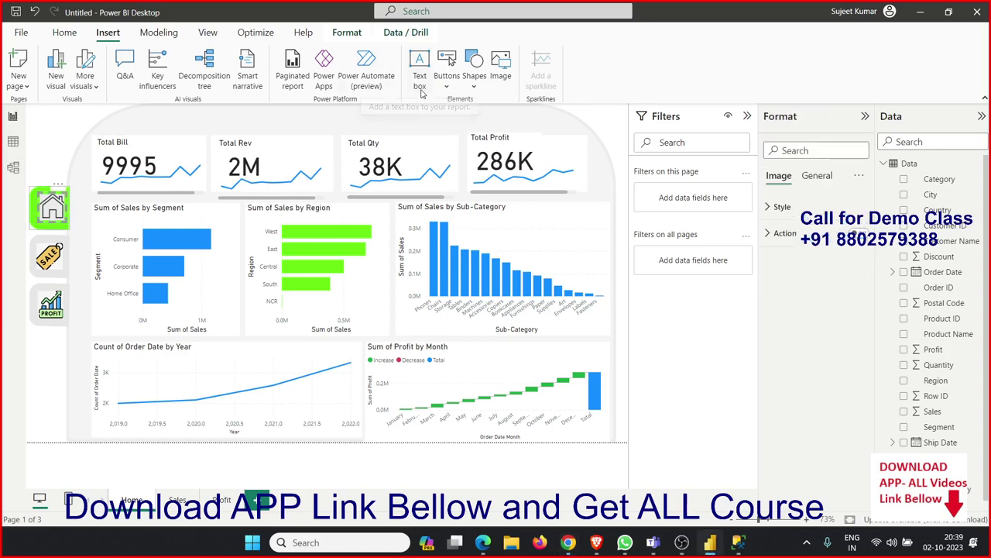
left_click(448, 85)
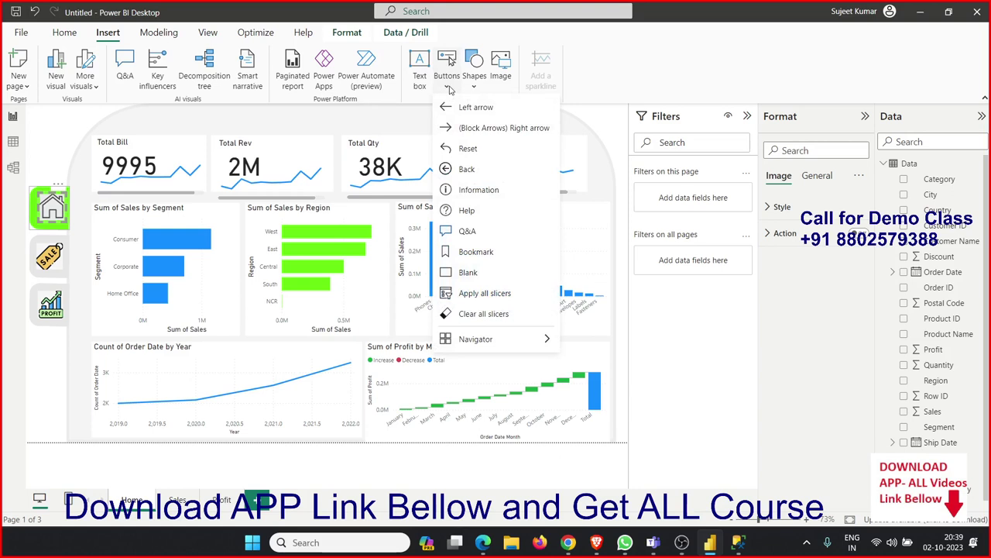
mouse_move(476, 339)
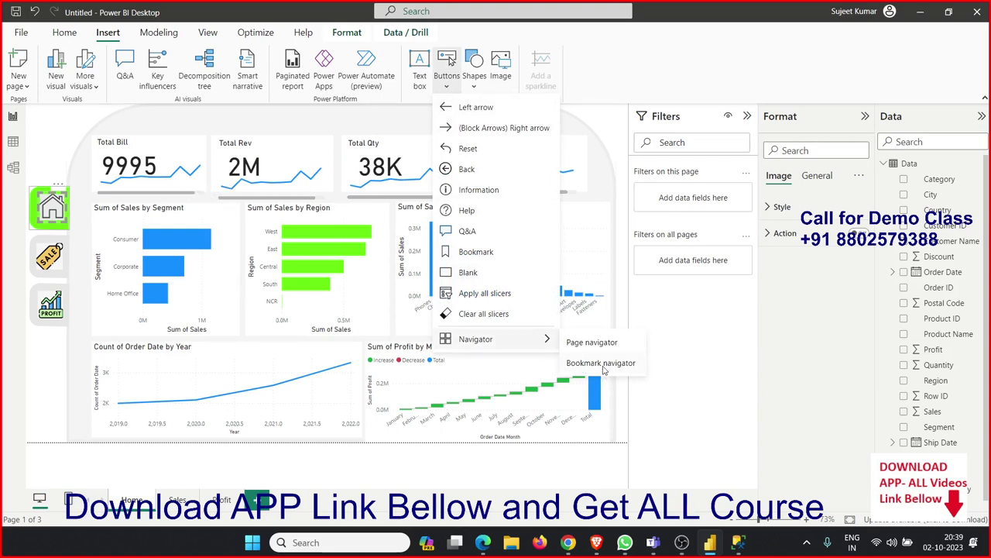
left_click(592, 342)
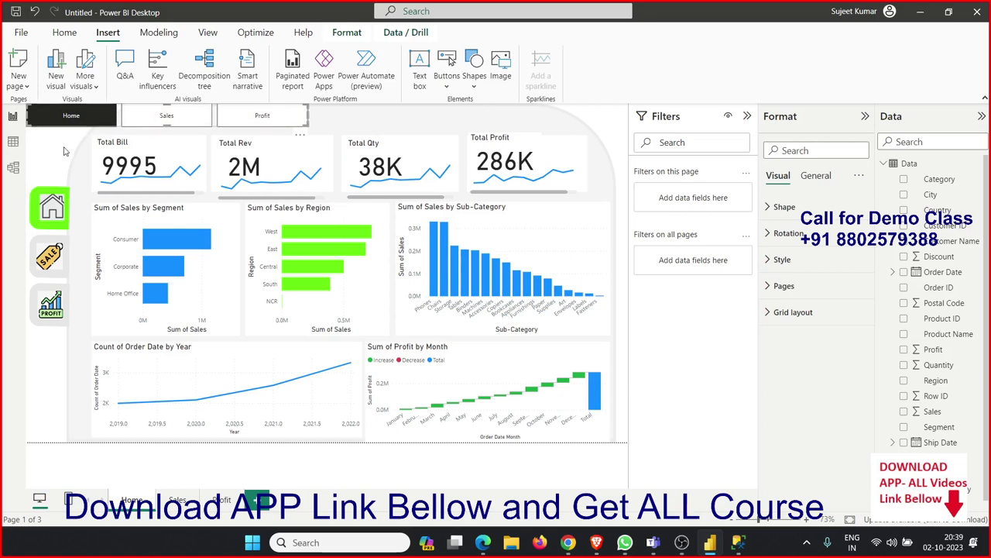
left_click(65, 151)
left_click(163, 124)
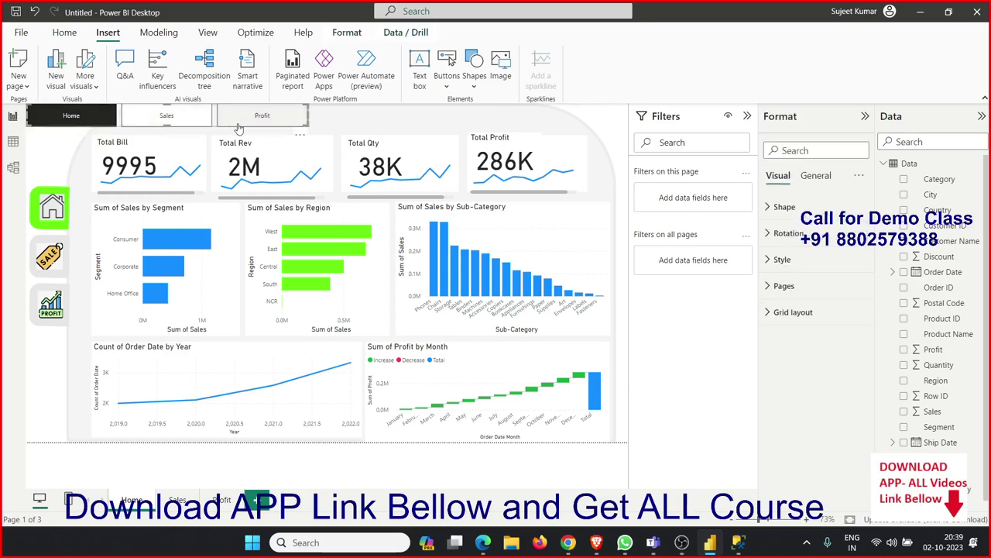
left_click(77, 132)
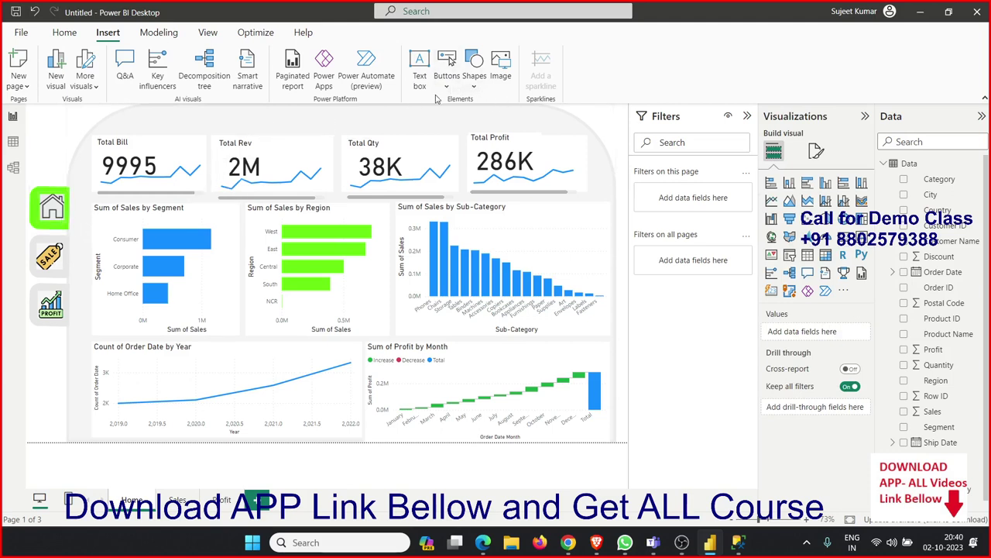
- Shrink the home icon, lift it above its green box, and insert a blank text box
left_click(448, 87)
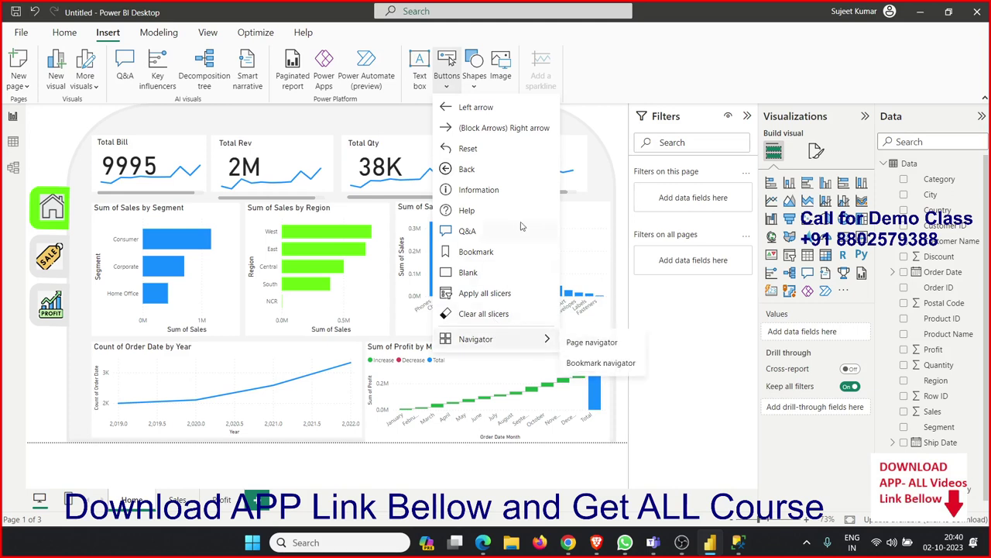
left_click(477, 85)
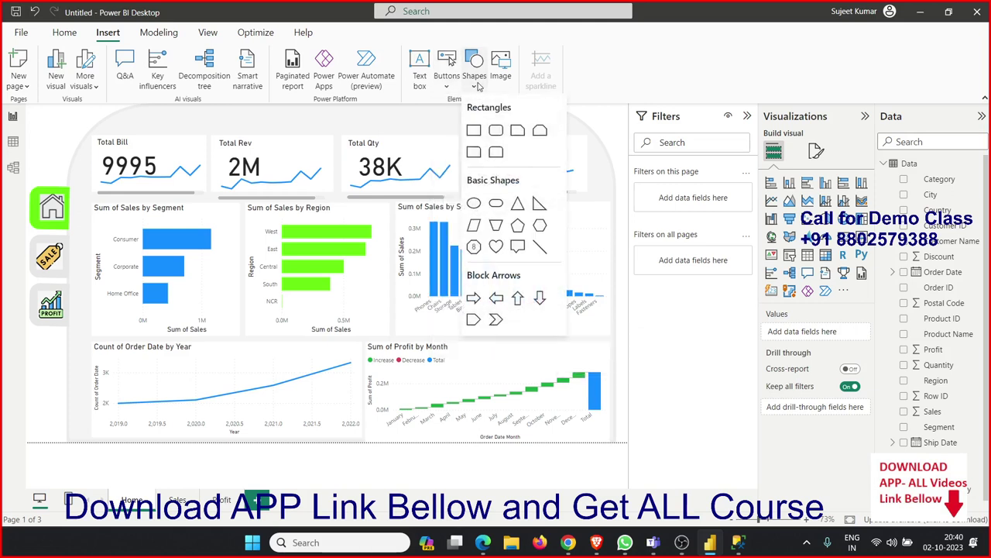
left_click(53, 217)
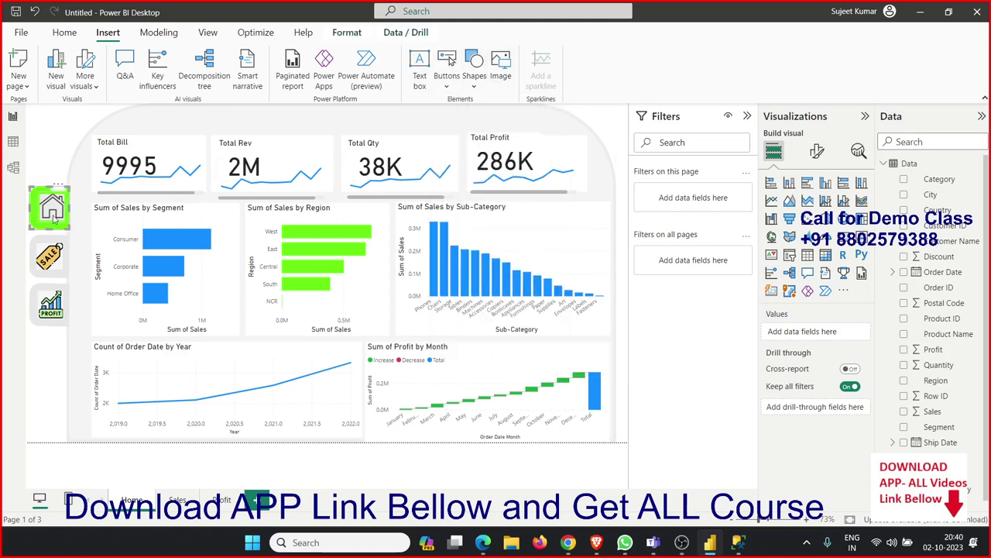
left_click_drag(55, 217, 51, 216)
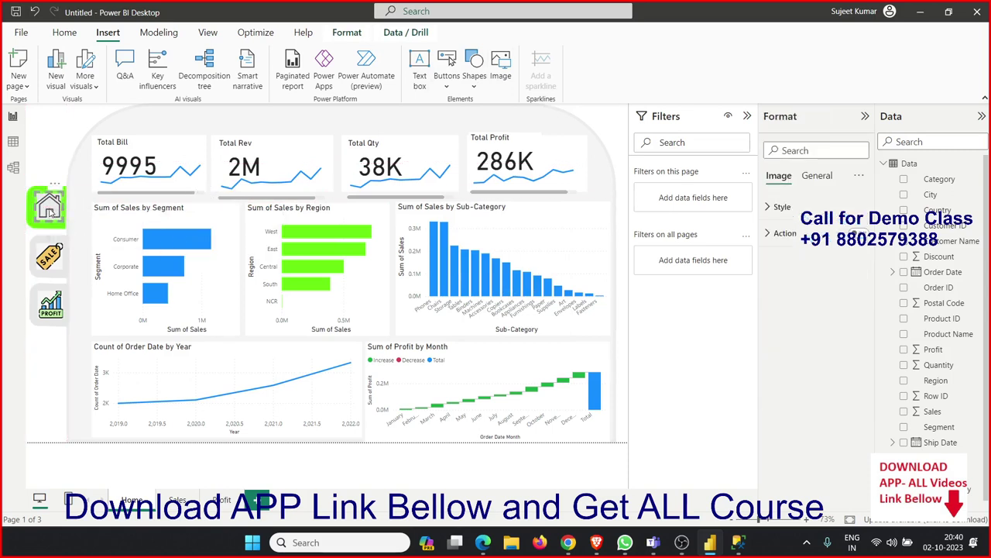
left_click_drag(51, 213, 51, 158)
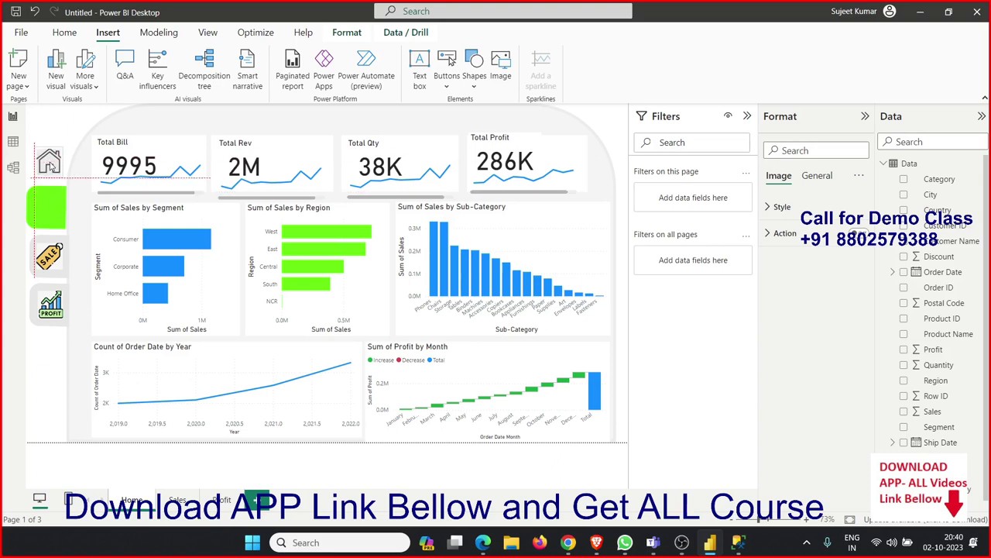
left_click(51, 220)
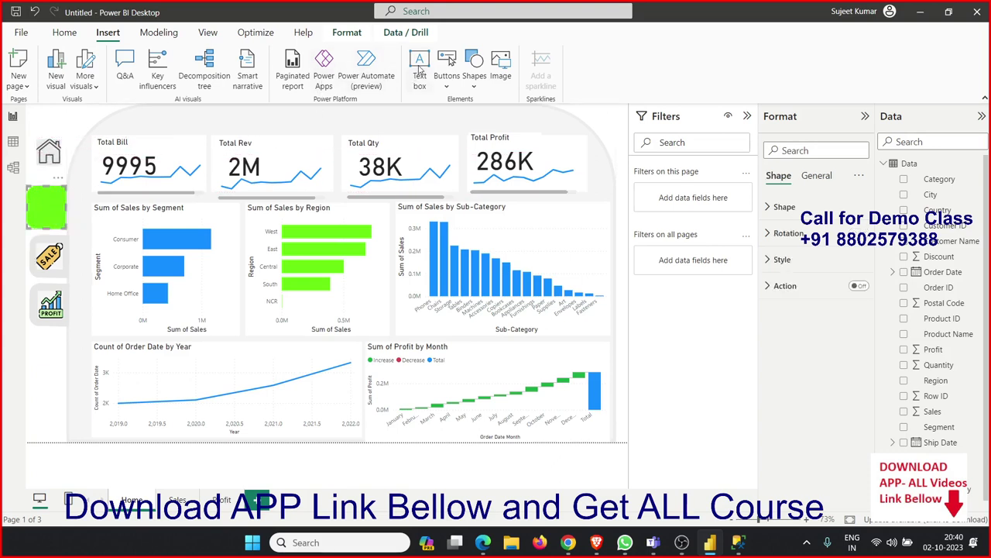
left_click(419, 68)
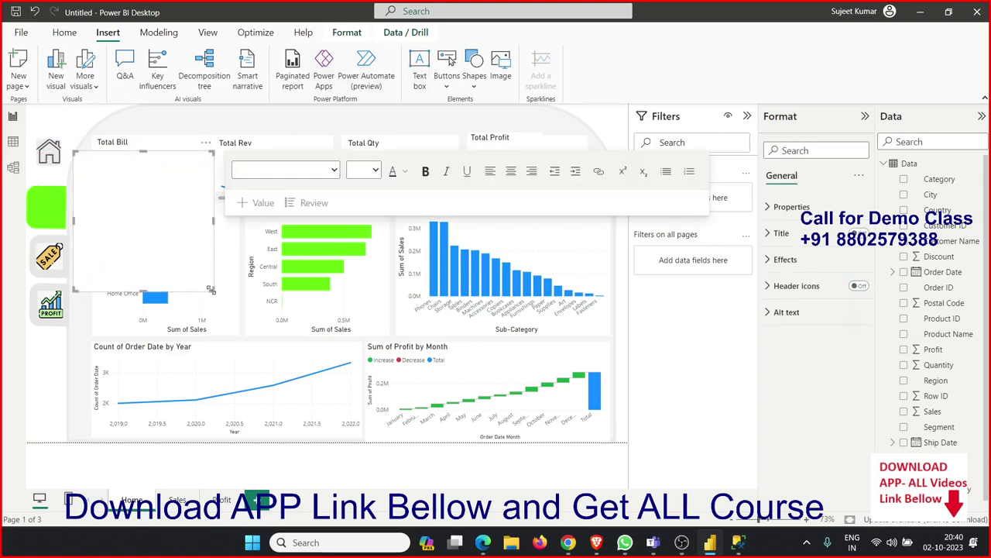
- Shrink the new text box, place it on the first green button, and select 'Home'
left_click_drag(212, 288, 121, 189)
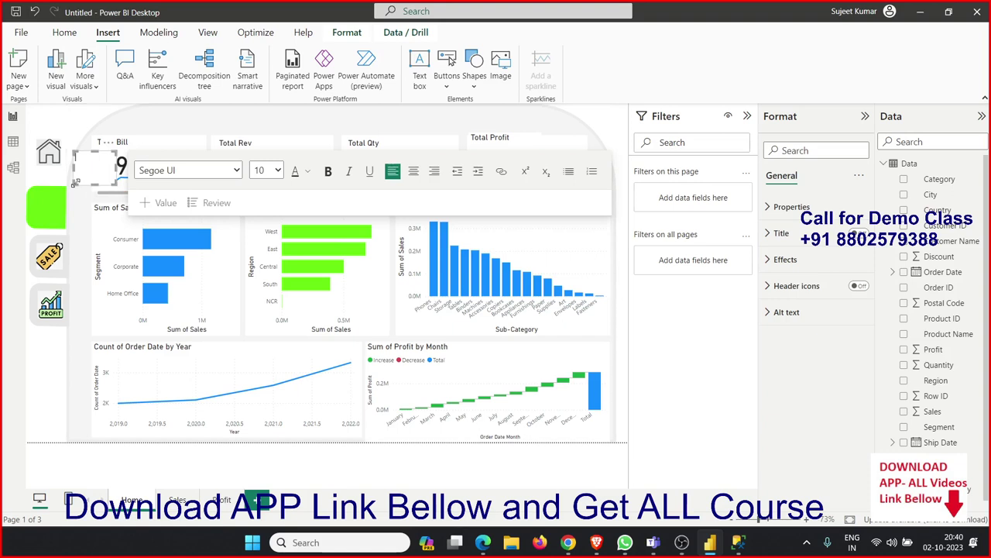
left_click(82, 187)
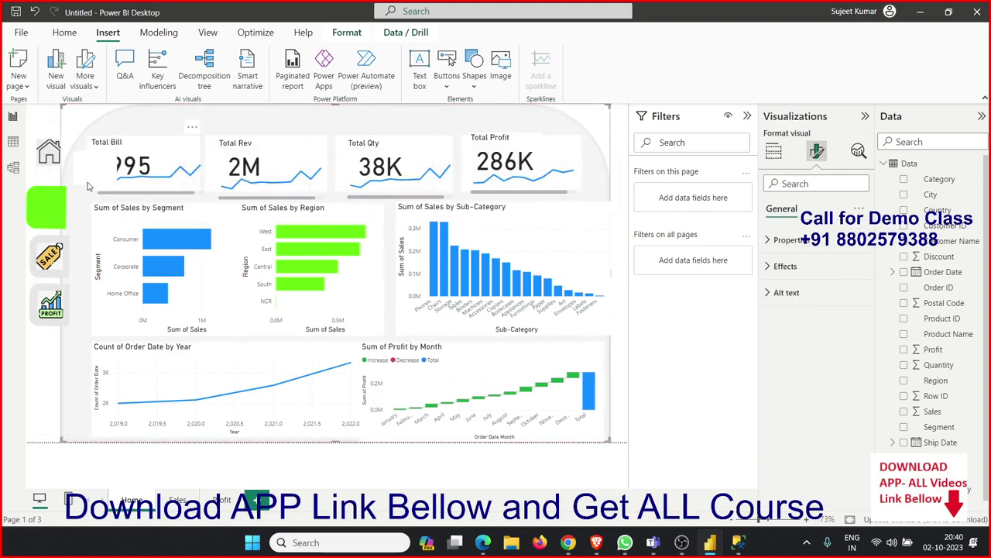
left_click(86, 183)
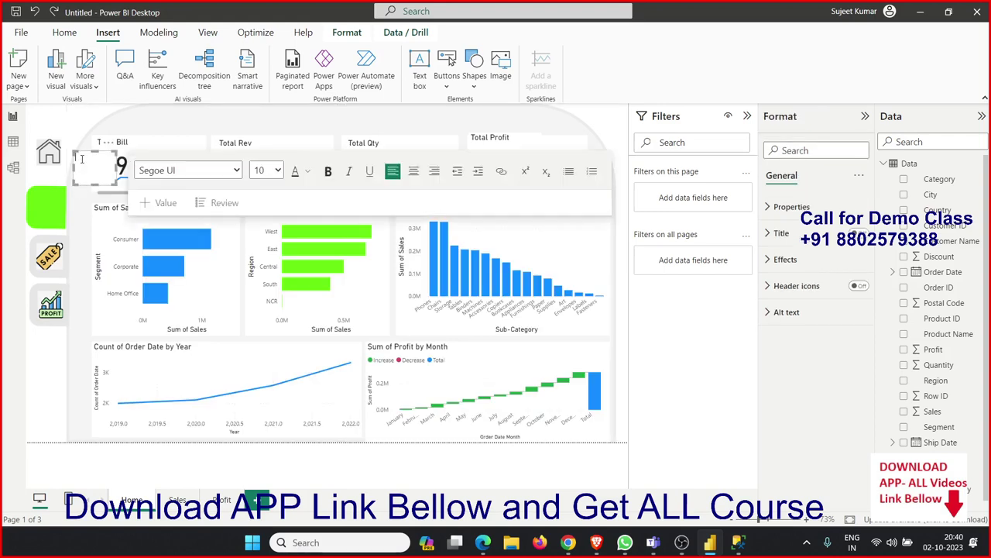
mouse_move(81, 155)
left_mouse_down()
mouse_move(37, 188)
mouse_move(65, 209)
left_mouse_up()
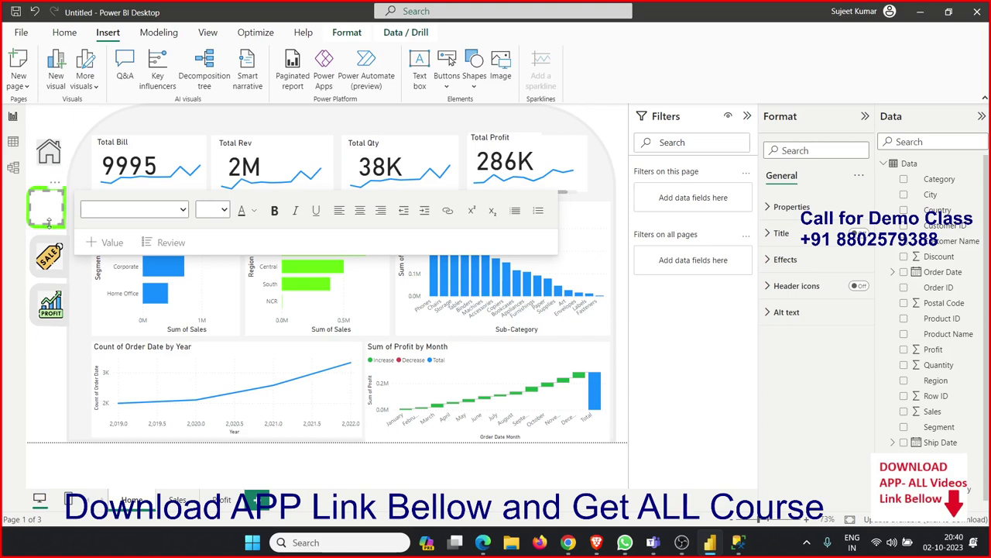
left_click(51, 210)
type("Home")
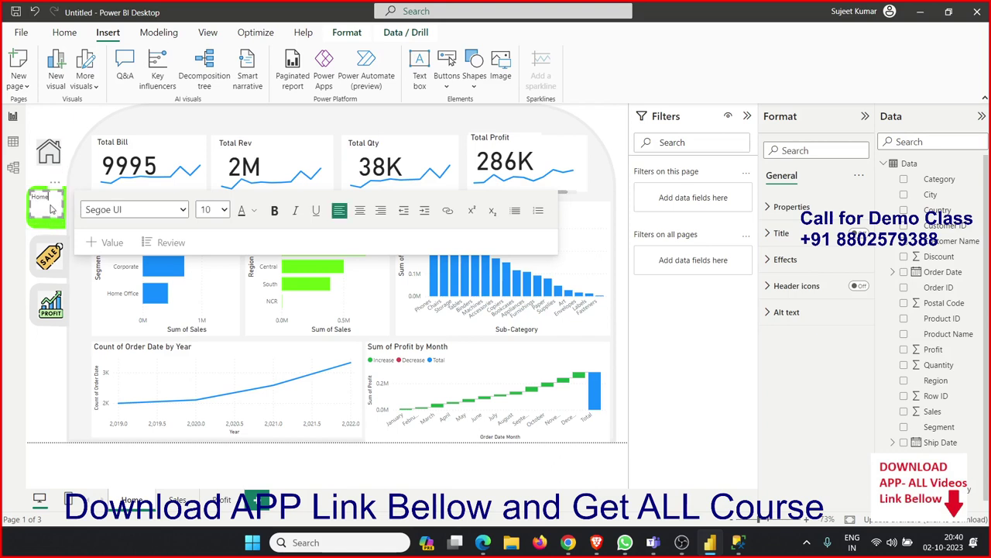
left_click_drag(51, 198, 30, 191)
- Set the Home label's font size to 14 pt and nudge it down on the button
left_click(224, 211)
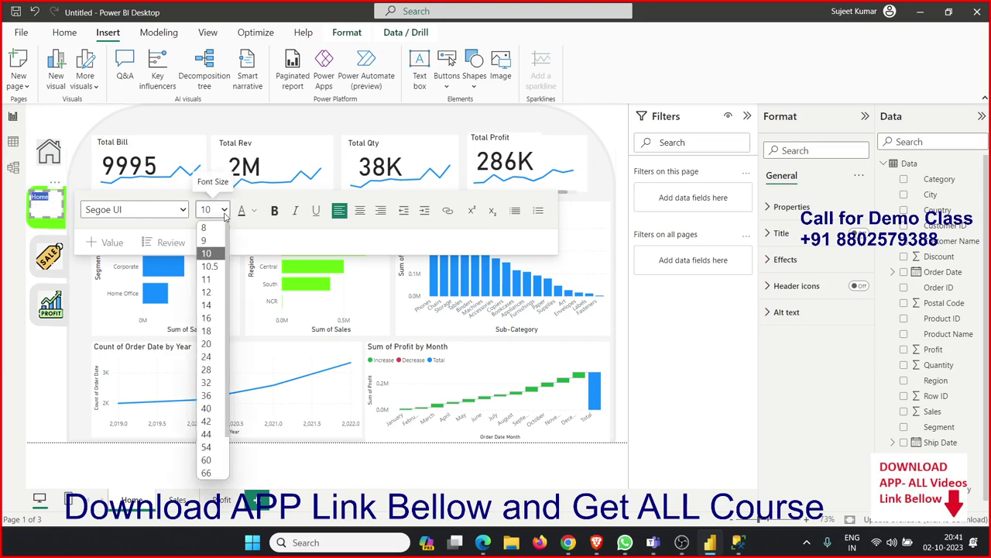
left_click(214, 319)
left_click(226, 216)
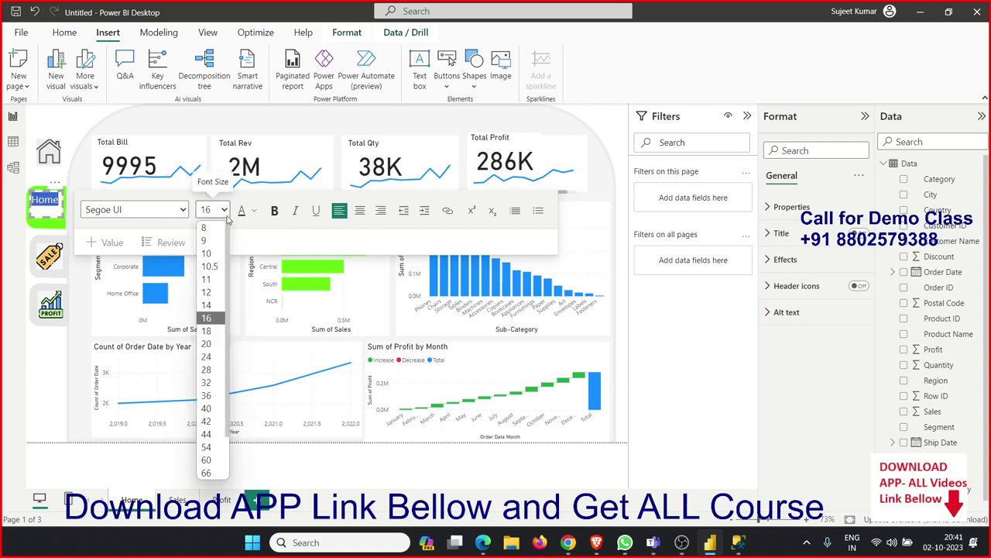
left_click(207, 370)
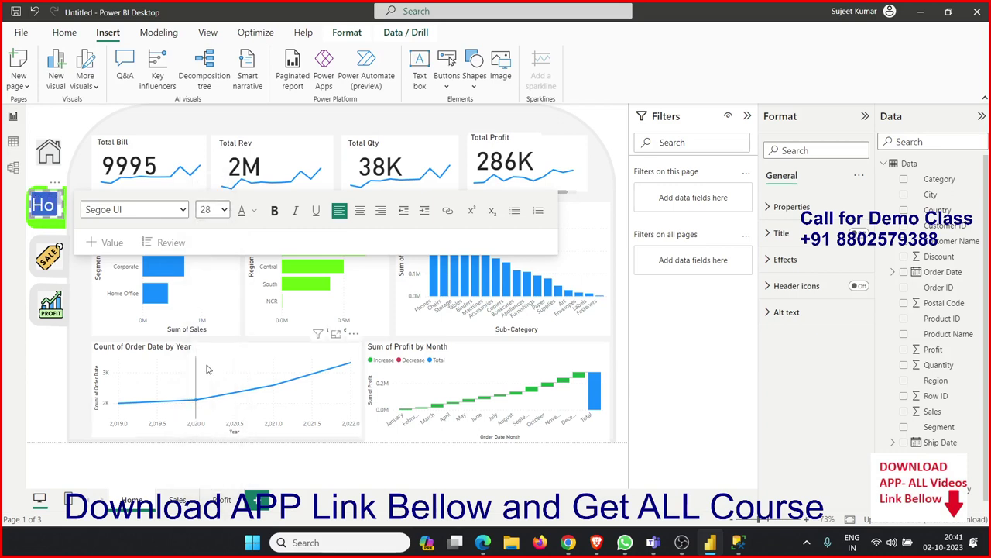
left_click(224, 210)
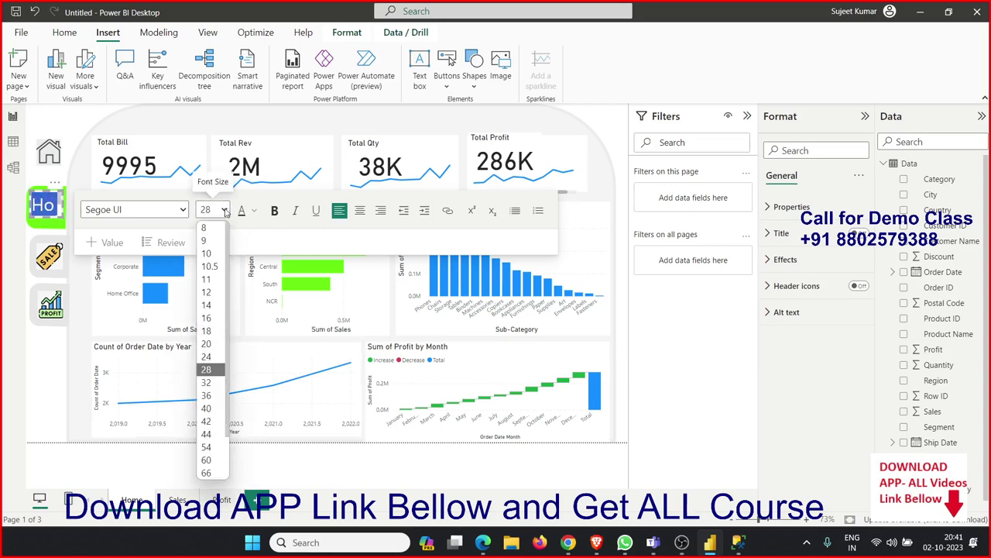
left_click(208, 344)
left_click(224, 210)
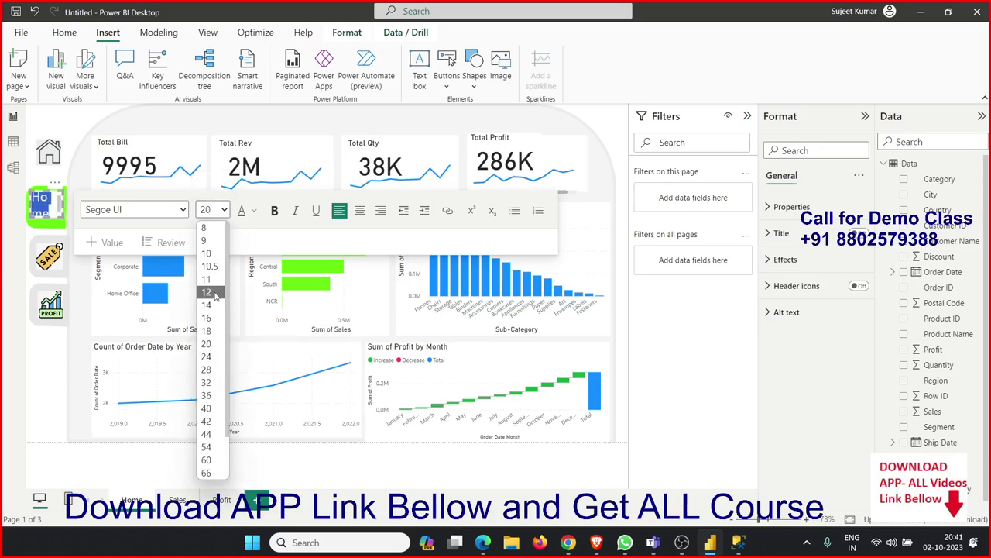
left_click(214, 319)
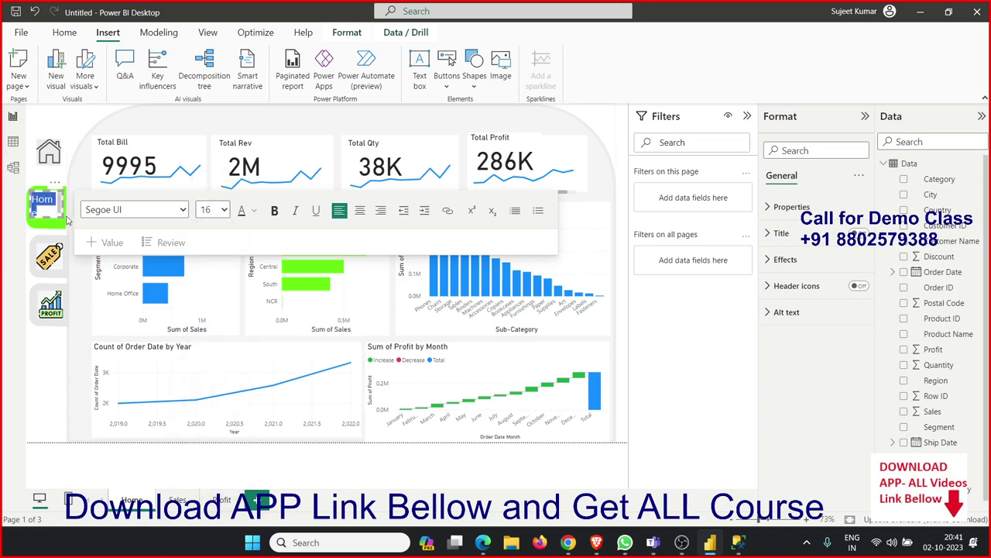
left_click(224, 209)
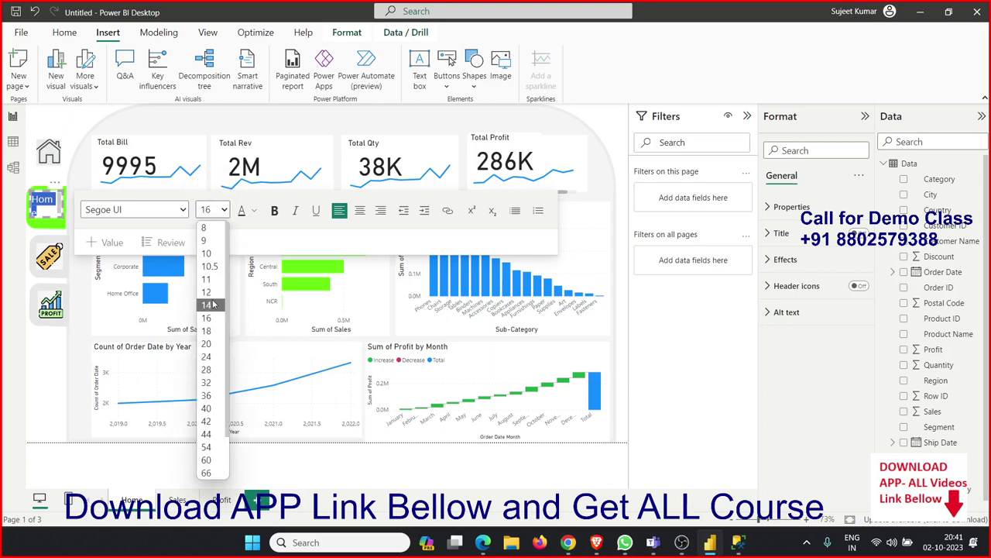
left_click(215, 305)
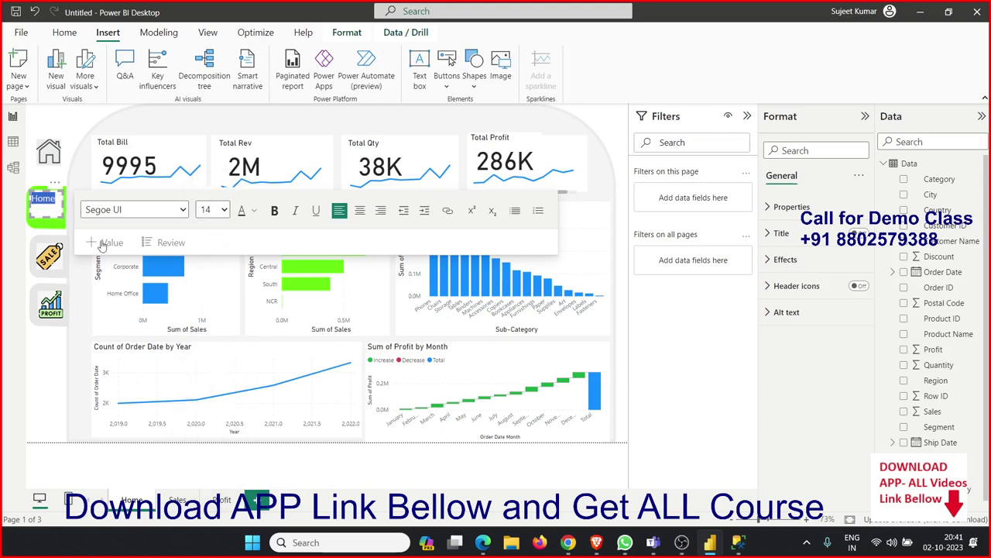
left_click_drag(46, 190, 47, 202)
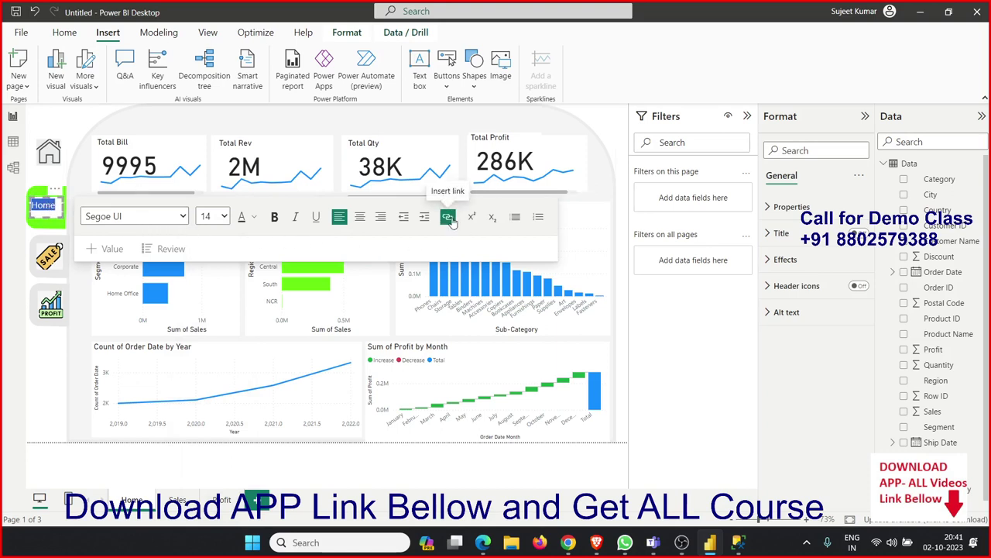
left_click(275, 216)
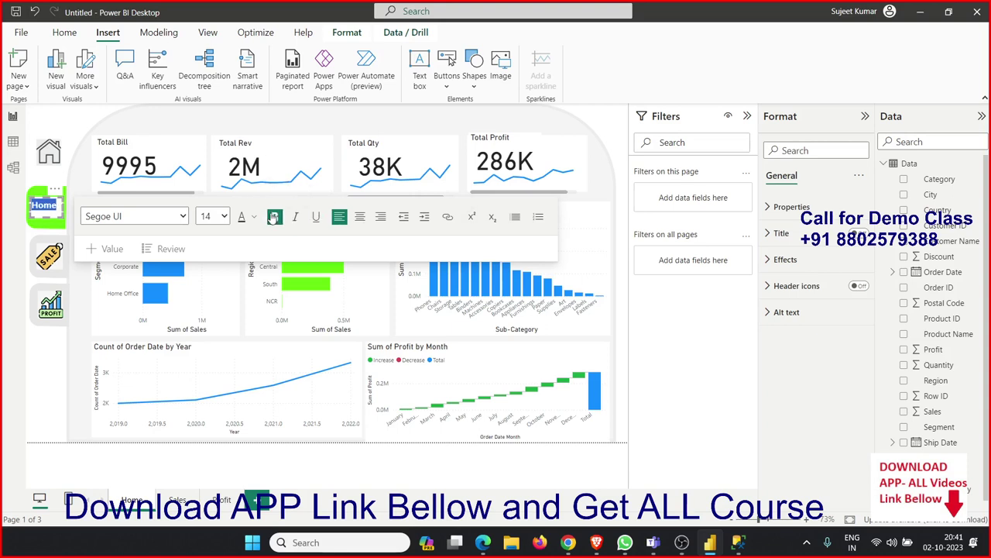
left_click(447, 217)
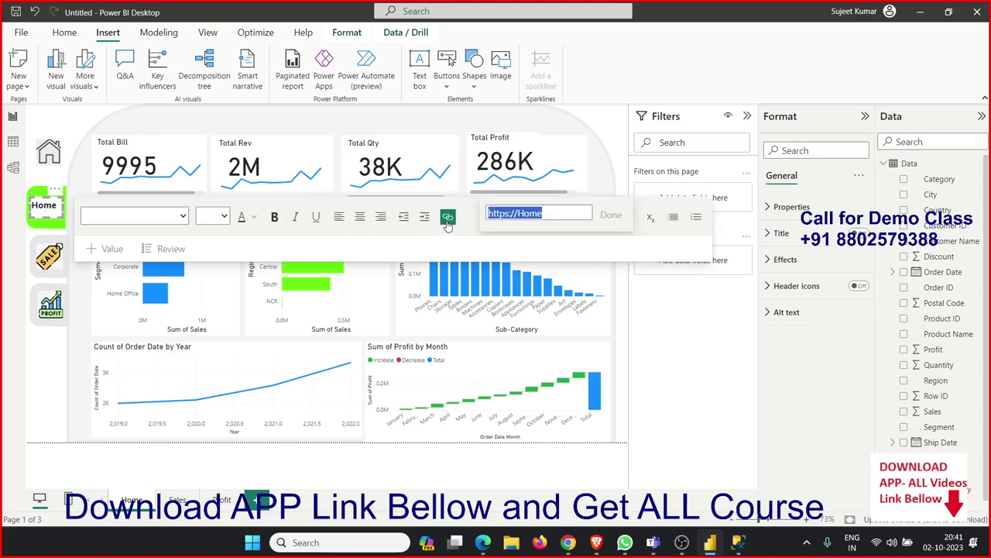
left_click(552, 216)
triple_click(551, 214)
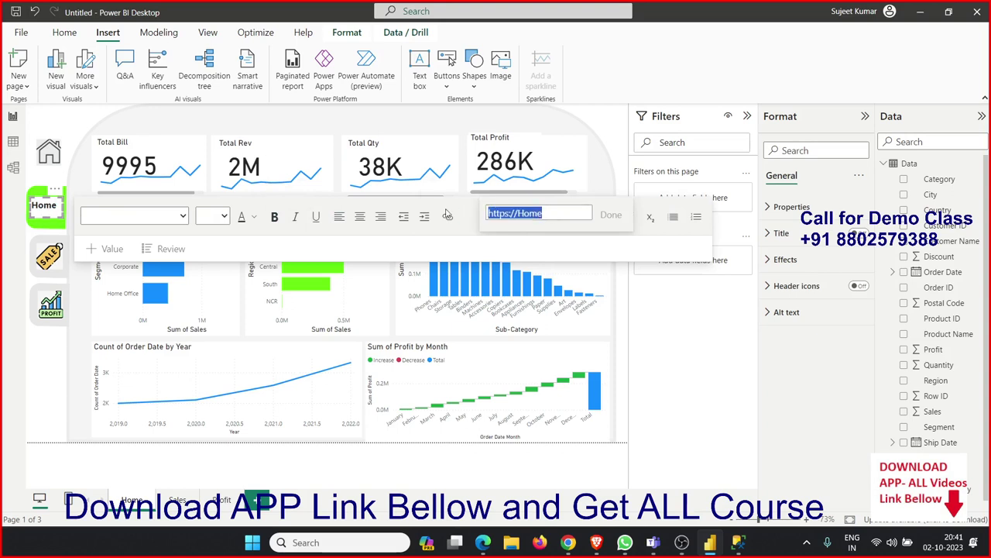
left_click(553, 213)
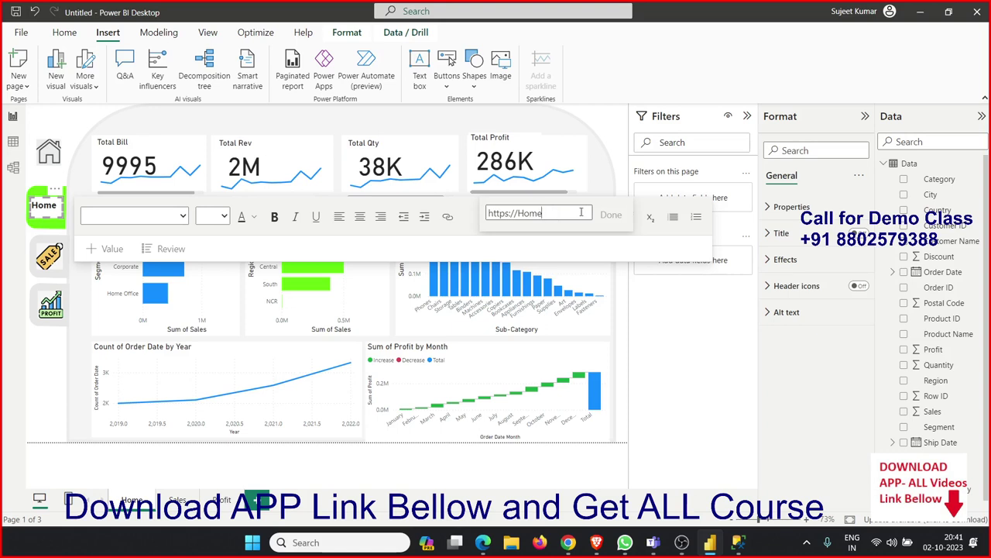
key("Return")
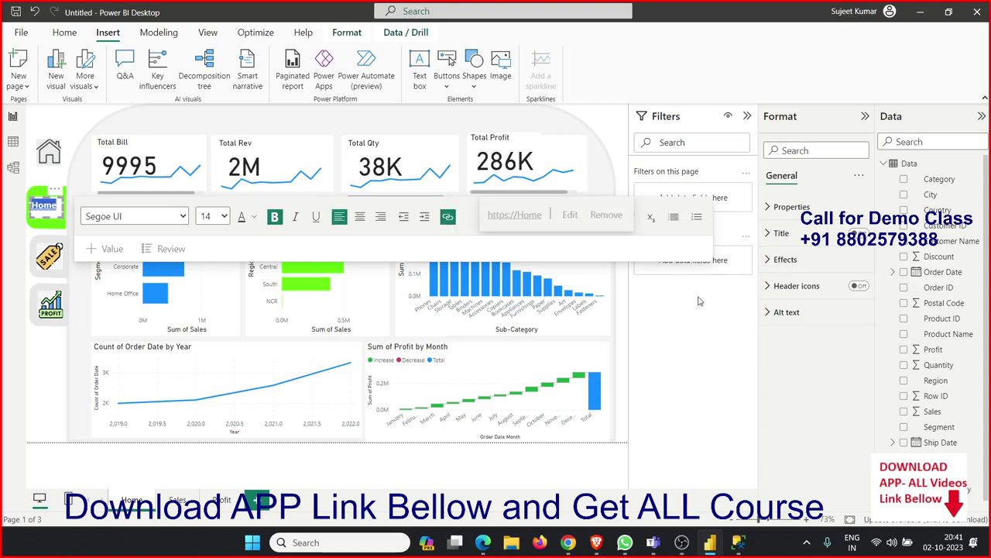
left_click(51, 265)
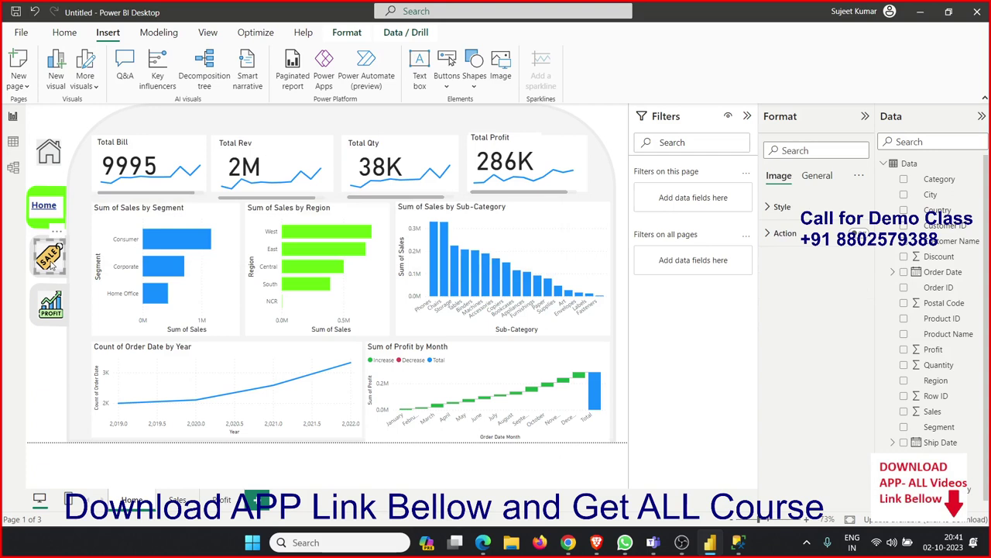
mouse_move(51, 264)
left_mouse_down()
mouse_move(548, 315)
mouse_move(52, 303)
mouse_move(51, 163)
left_mouse_up()
- Duplicate the Home label onto the second sidebar button and change its text to Sales
left_click(59, 270)
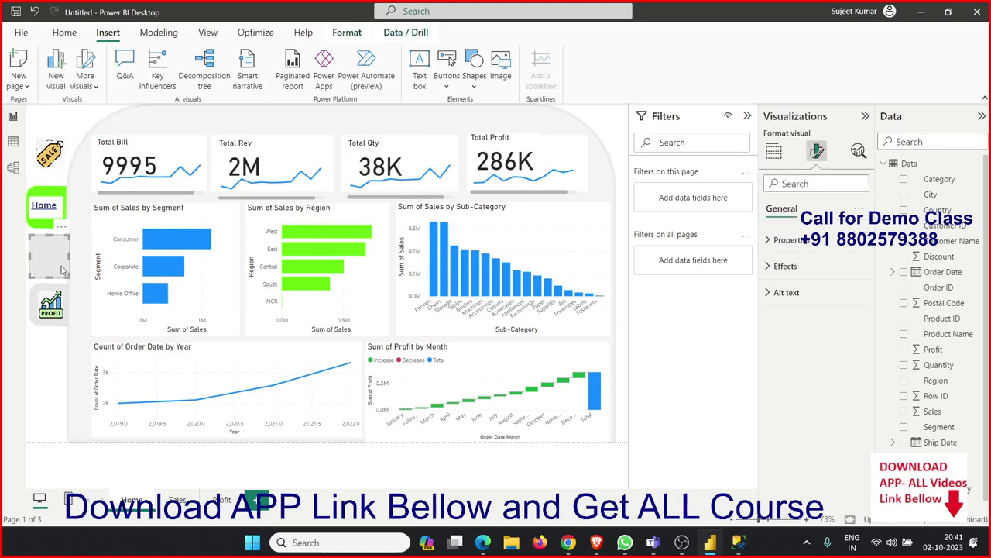
left_click(47, 219)
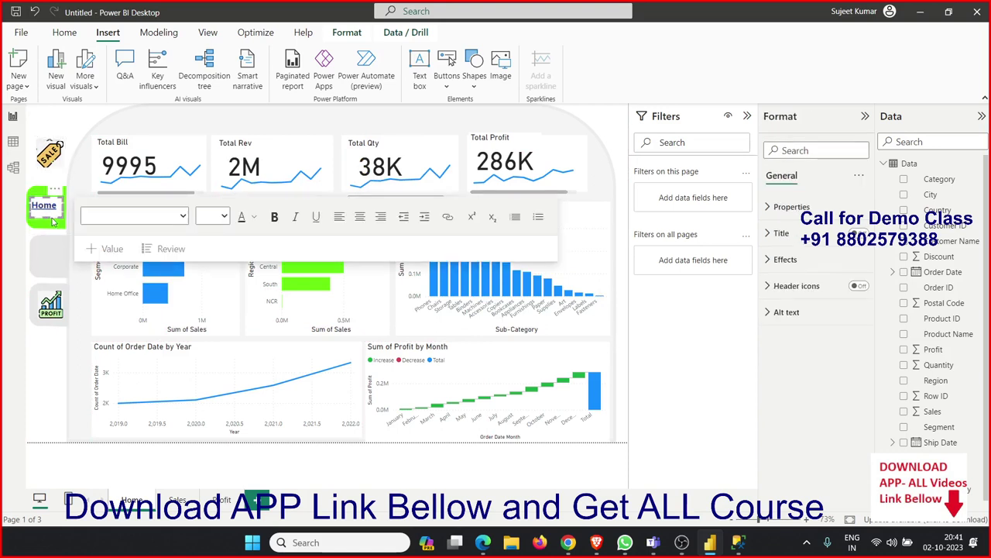
left_click(53, 253)
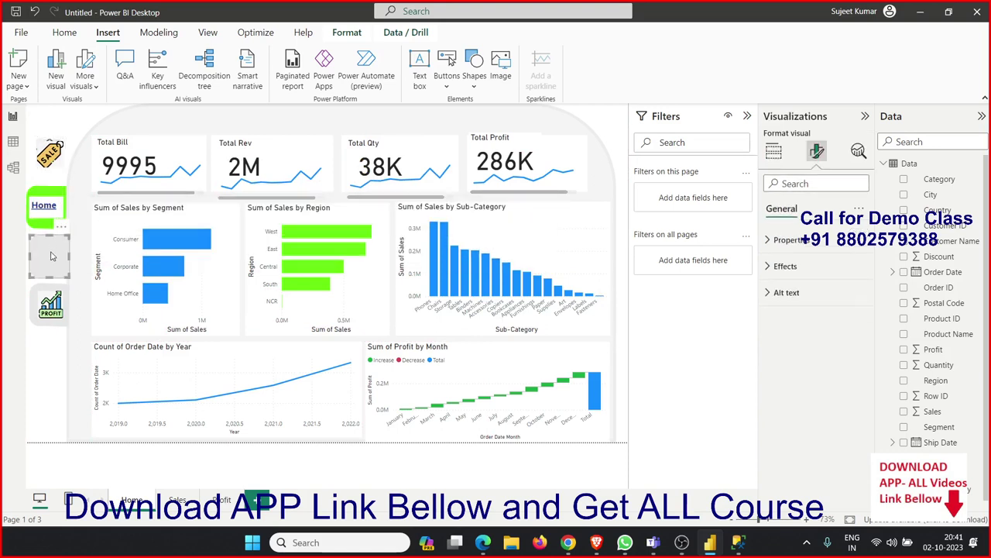
left_click(51, 255)
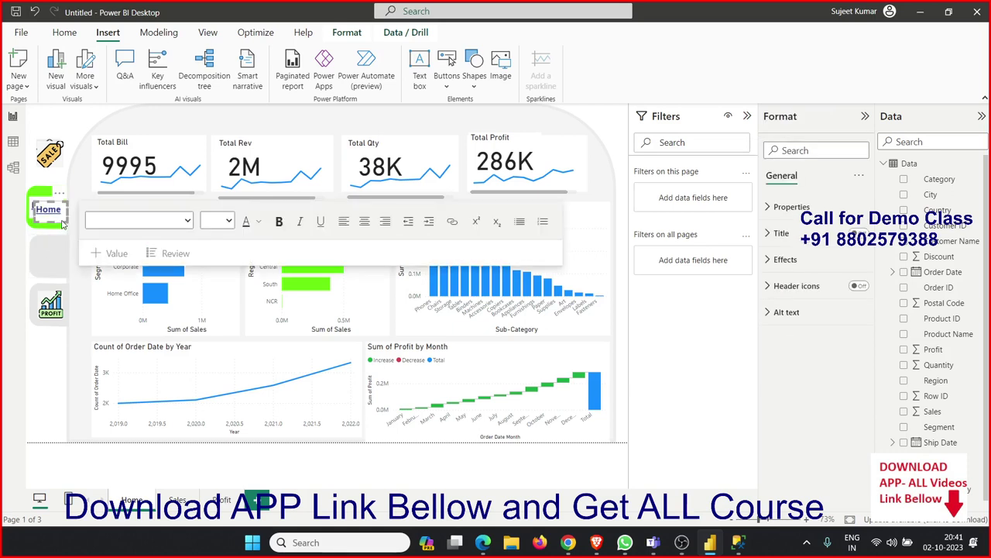
type("Home")
left_click(47, 234)
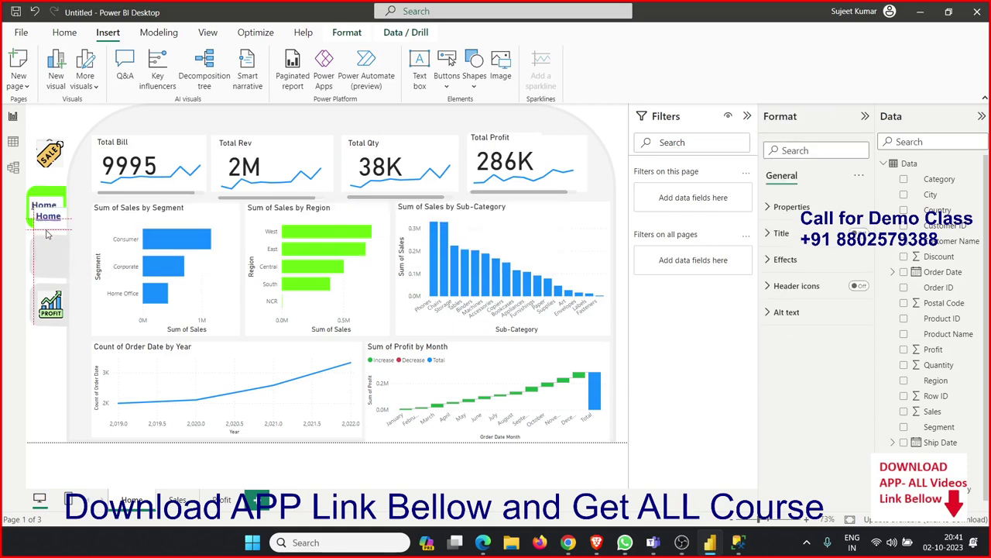
left_click_drag(46, 233, 45, 260)
double_click(45, 256)
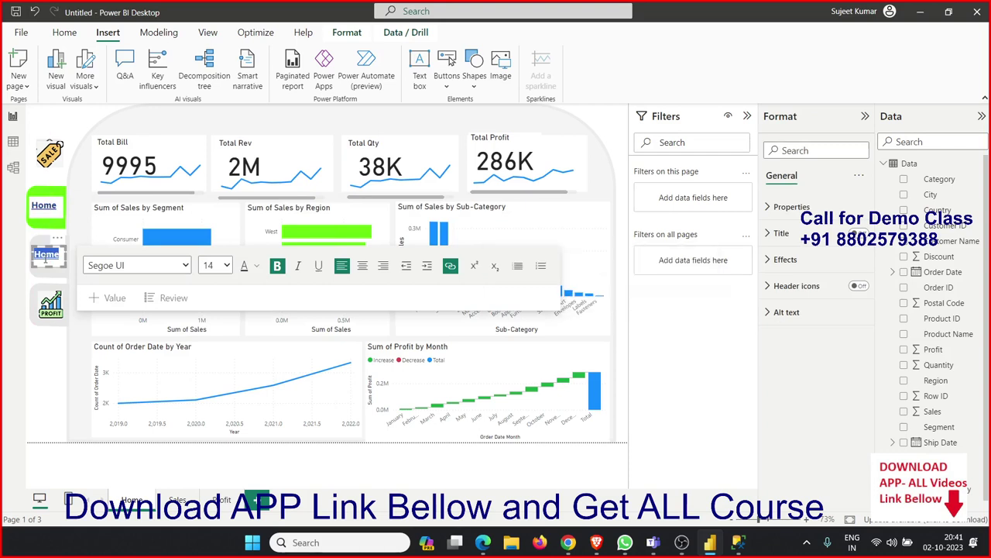
type("SAle")
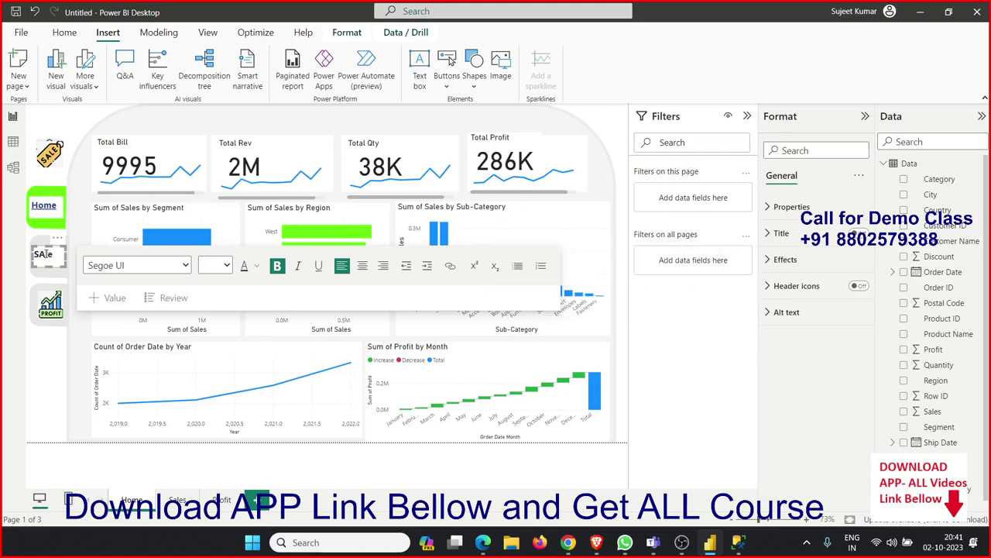
type("sles")
double_click(45, 254)
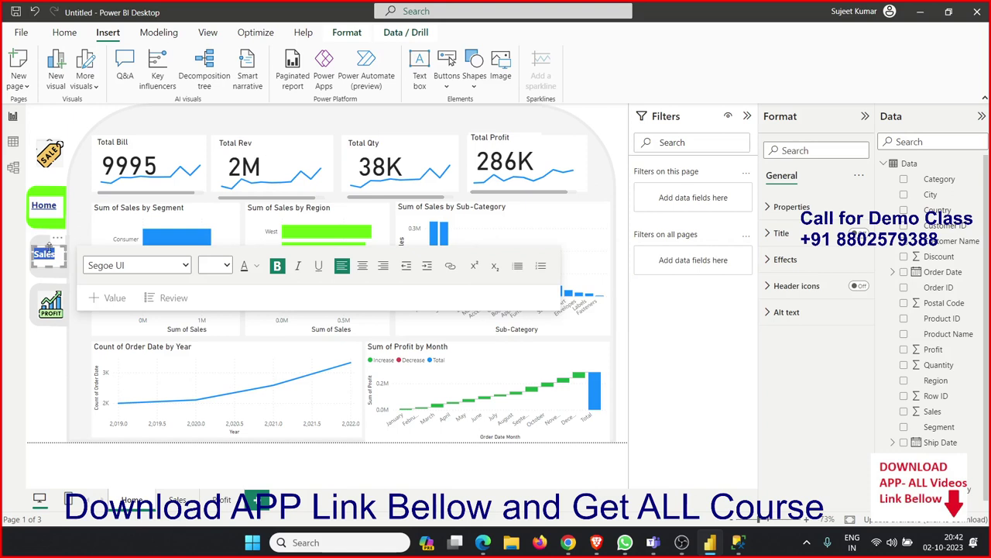
left_click(450, 265)
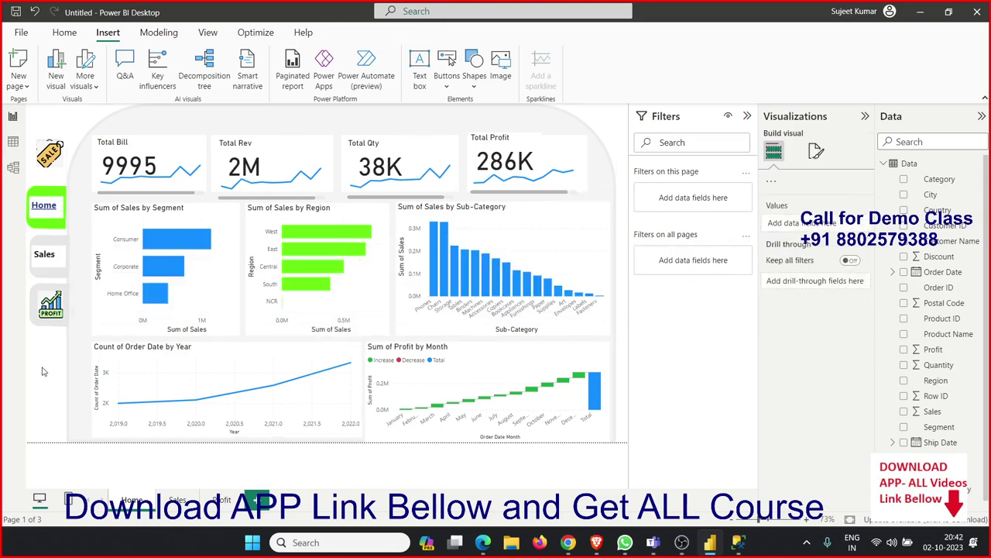
- Delete the sale tag image and the house image beneath it from the sidebar top
left_click(50, 281)
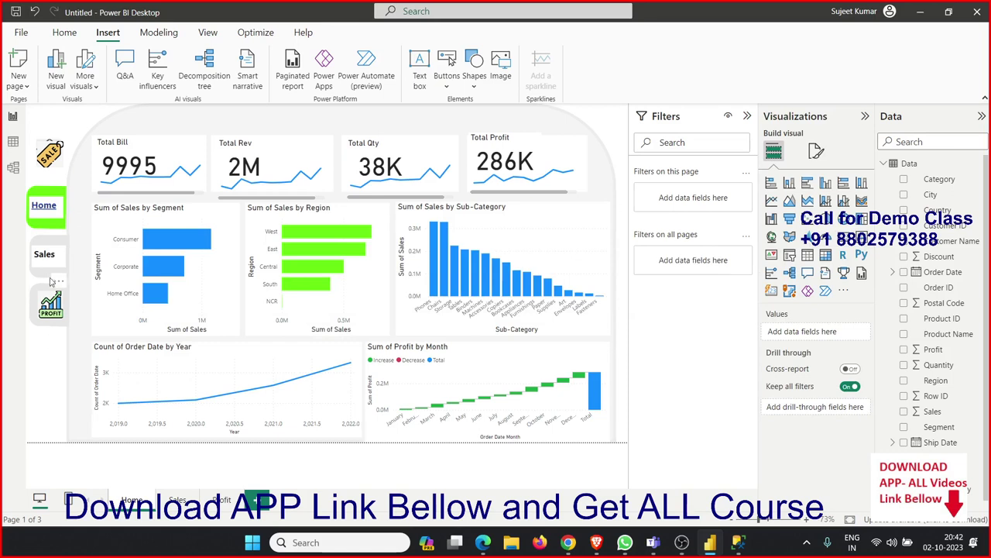
left_click(50, 163)
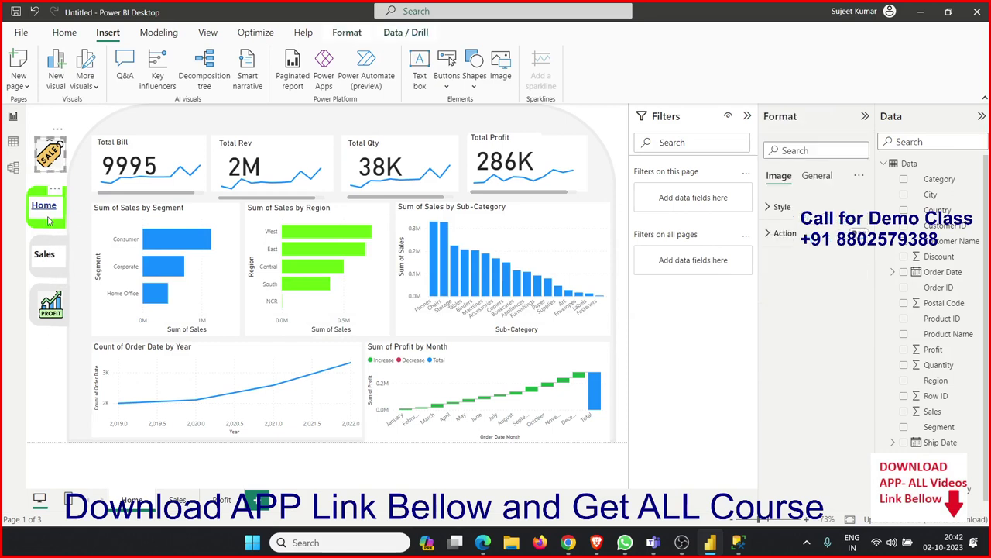
left_click(48, 256)
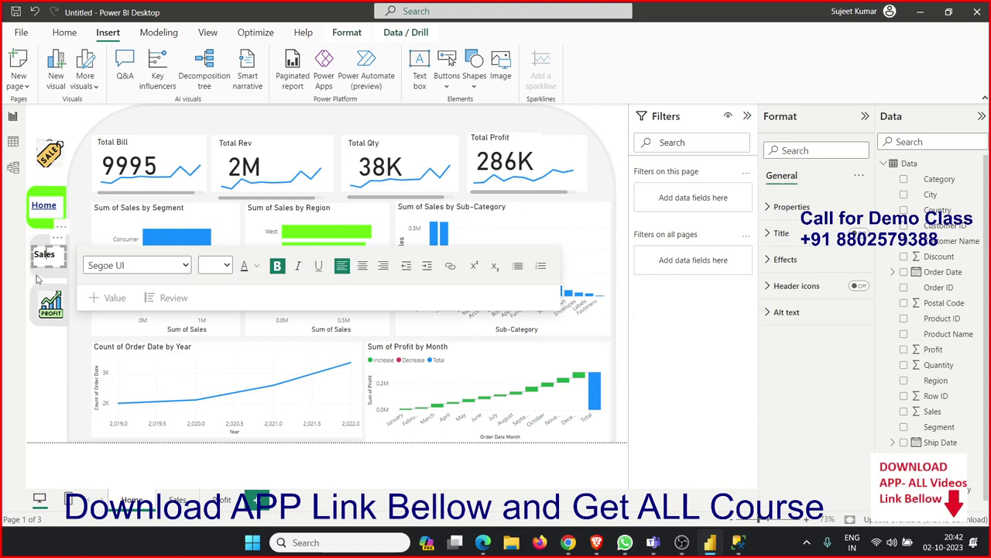
left_click(47, 267)
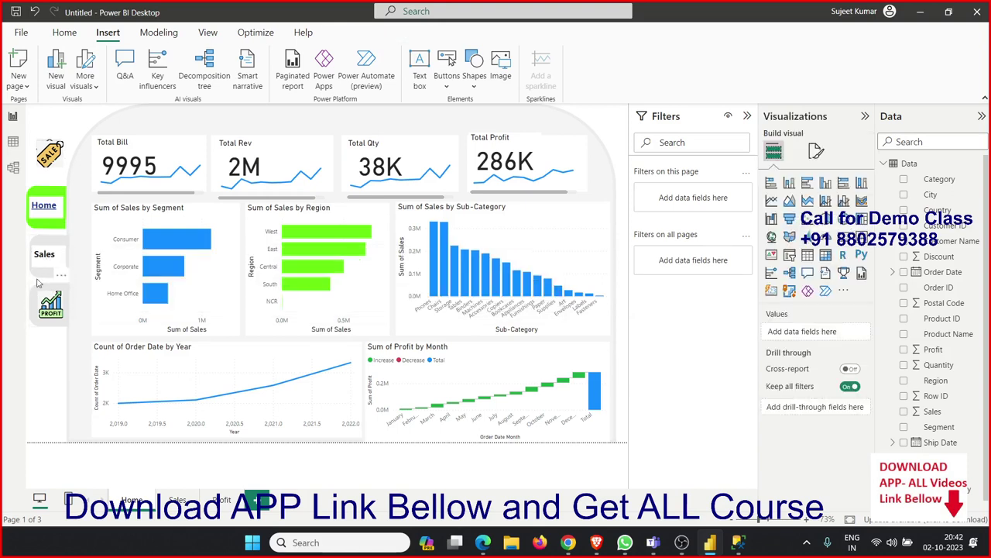
left_click(58, 240)
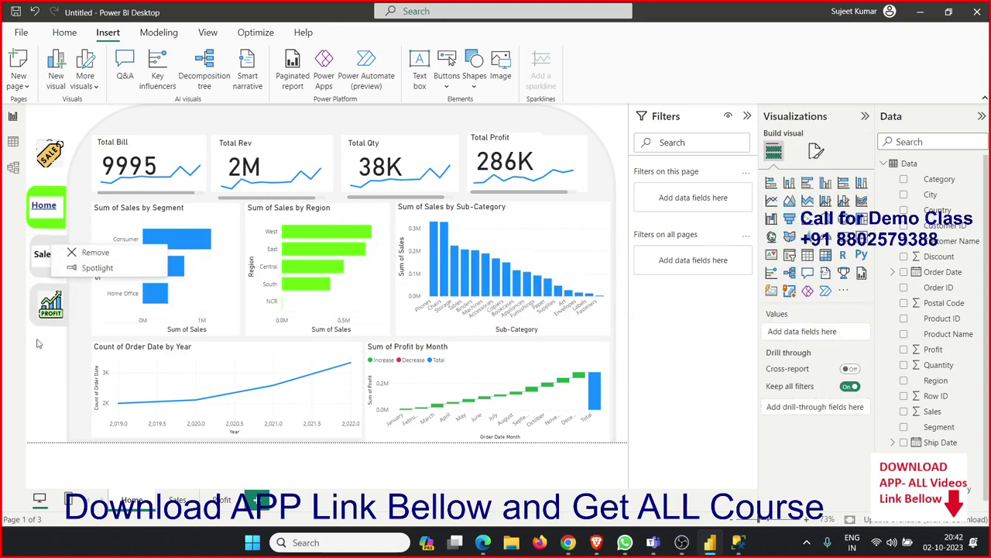
left_click(29, 309)
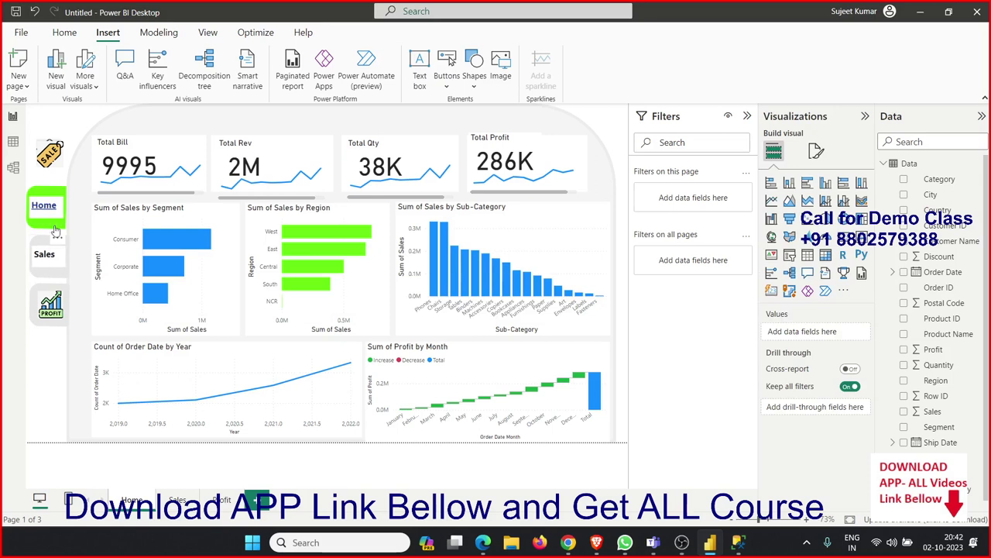
left_click(38, 289)
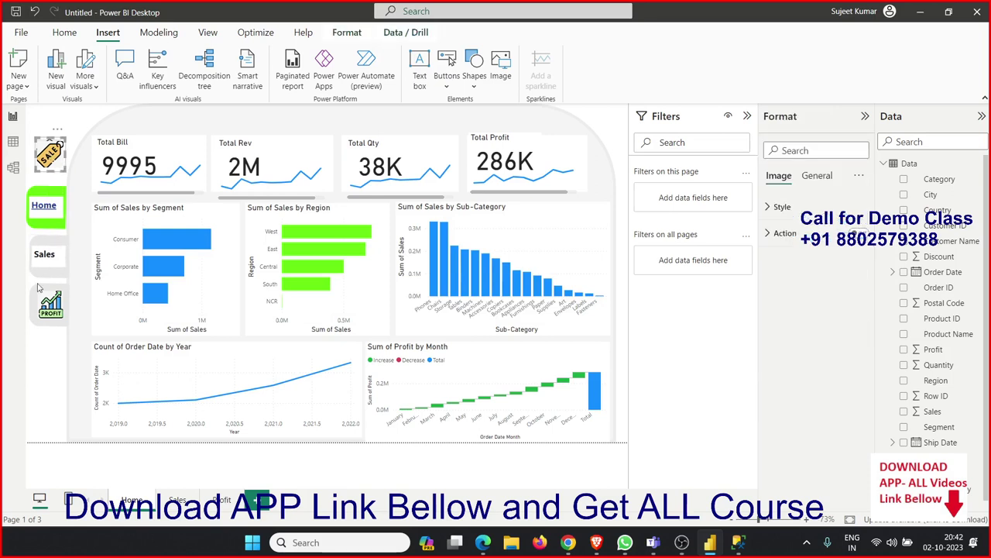
left_click(46, 385)
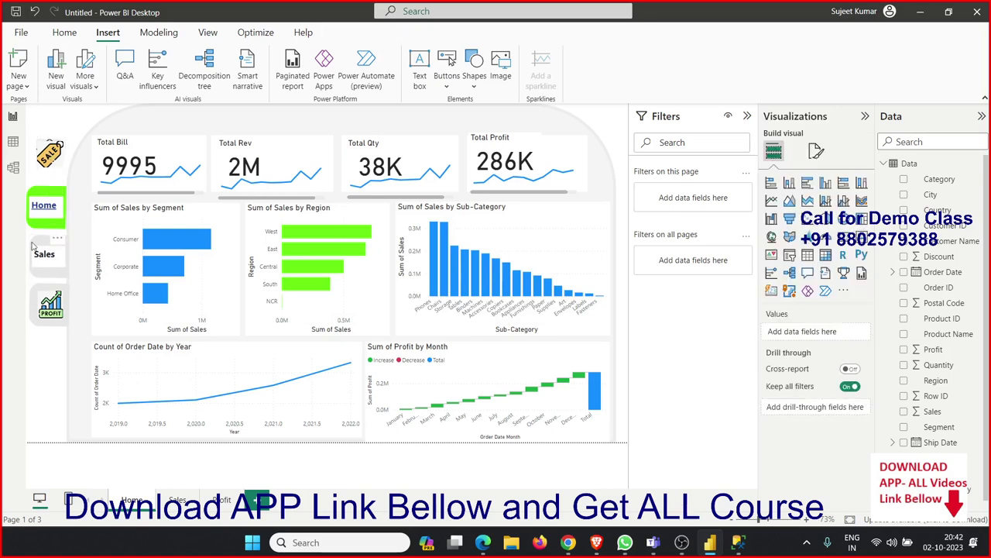
left_click(54, 159)
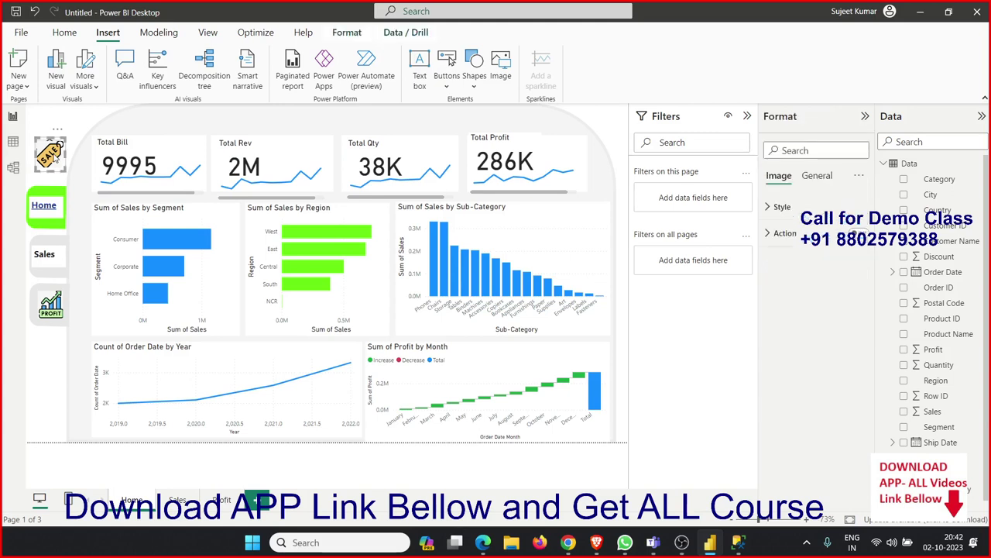
key("Delete")
left_click(51, 158)
key("Delete")
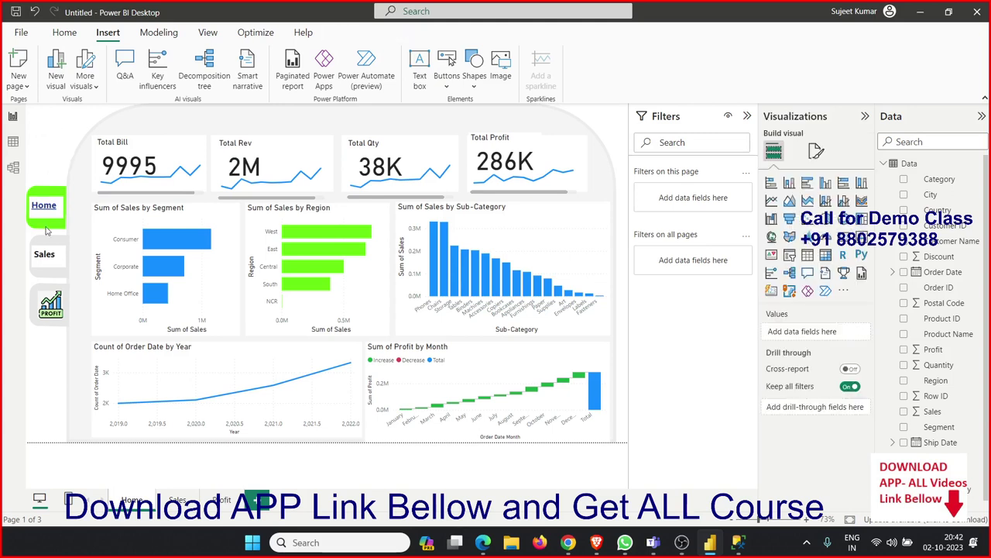
- Erase the Home label's text, leaving the first green button blank
left_click(48, 225)
left_click(57, 164)
left_click(40, 202)
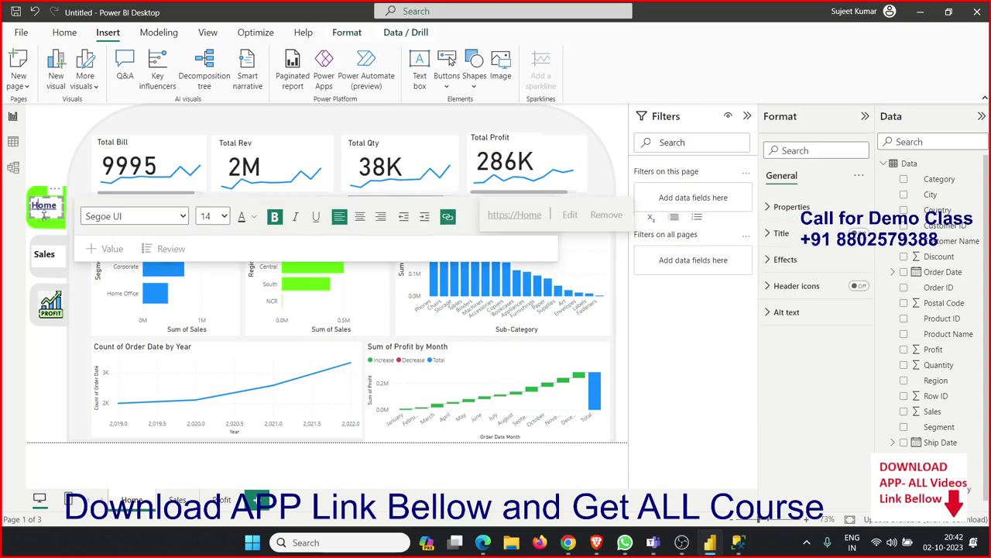
key("BackSpace")
key("ctrl+a")
key("Delete")
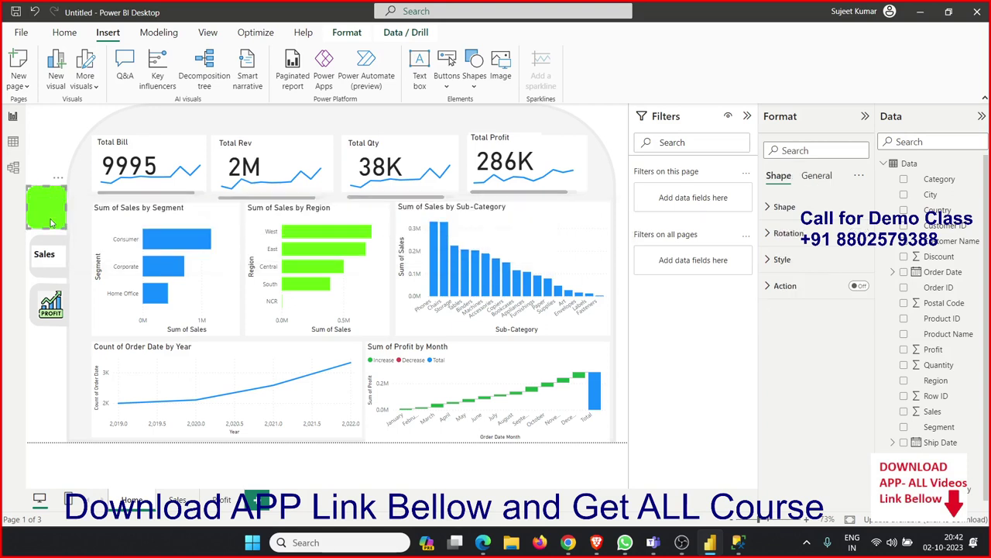
left_click(52, 203)
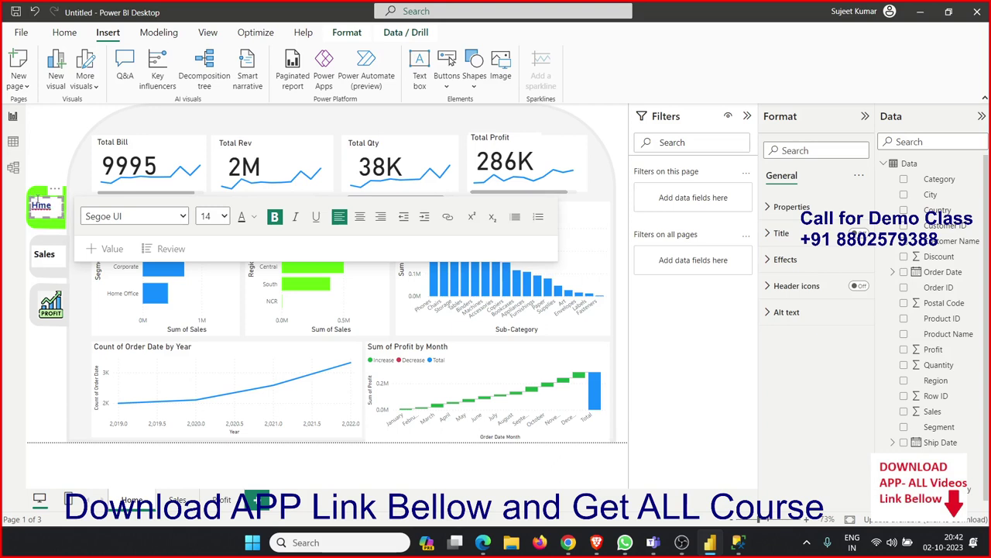
left_click(37, 200)
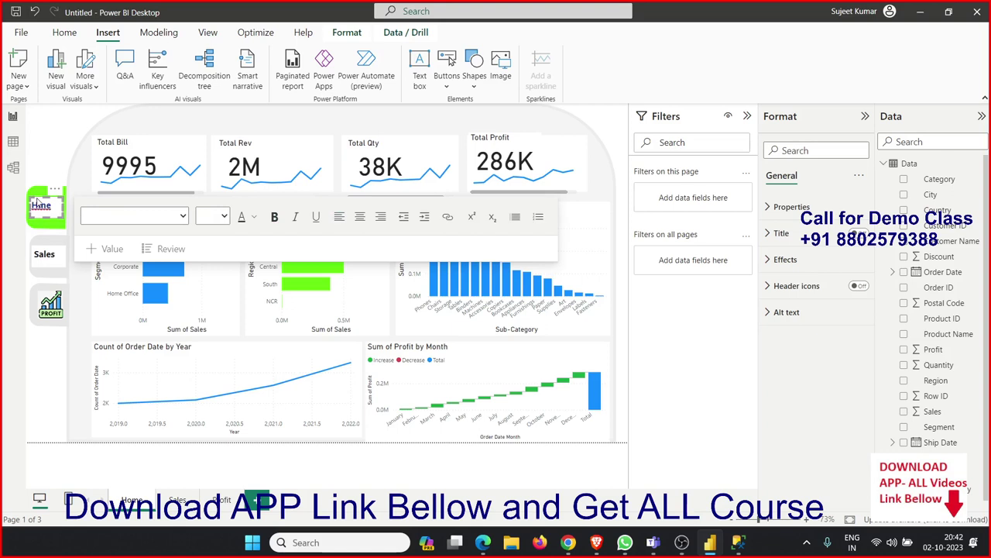
key("Escape")
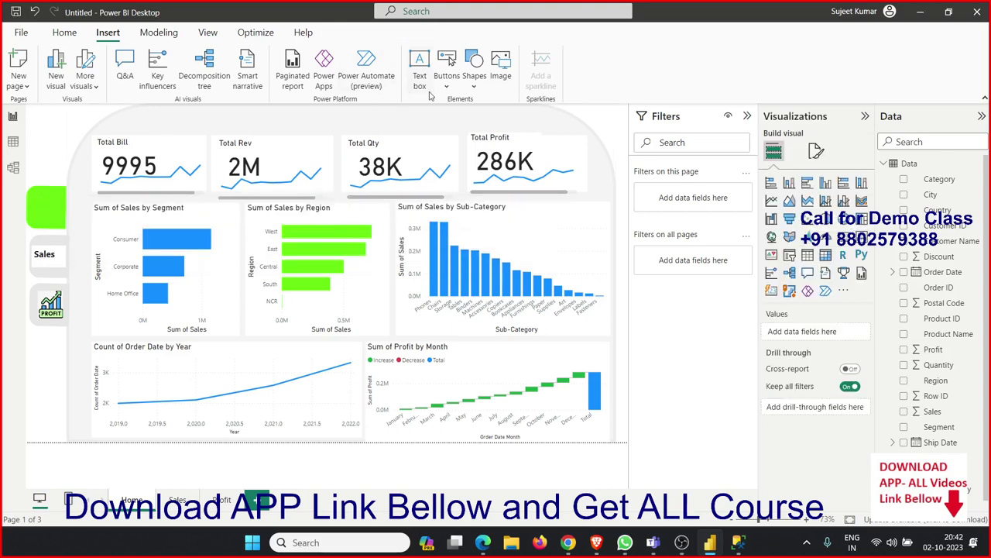
- Insert a Page navigator, move it beside the green shape, make it narrower and rotate it 73°
left_click(445, 77)
mouse_move(492, 339)
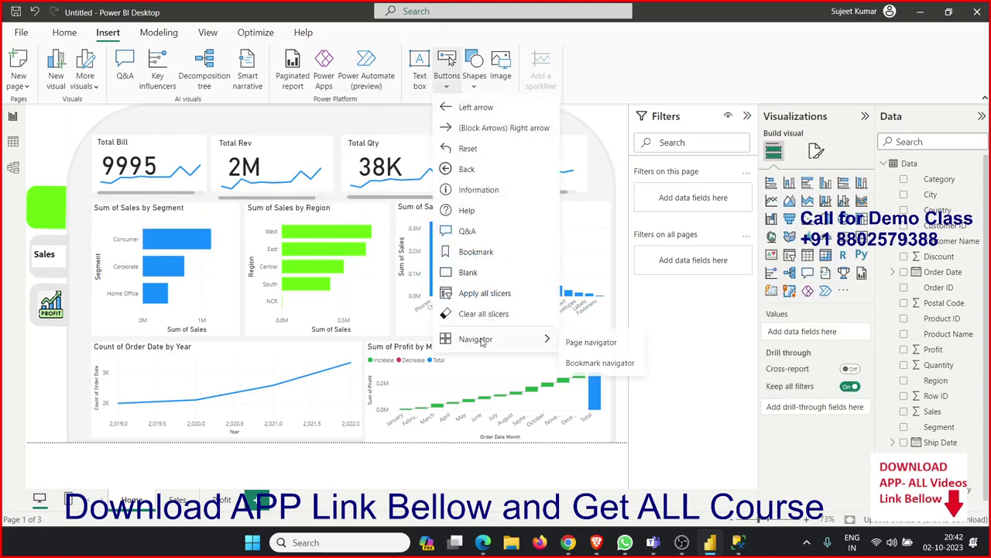
left_click(600, 344)
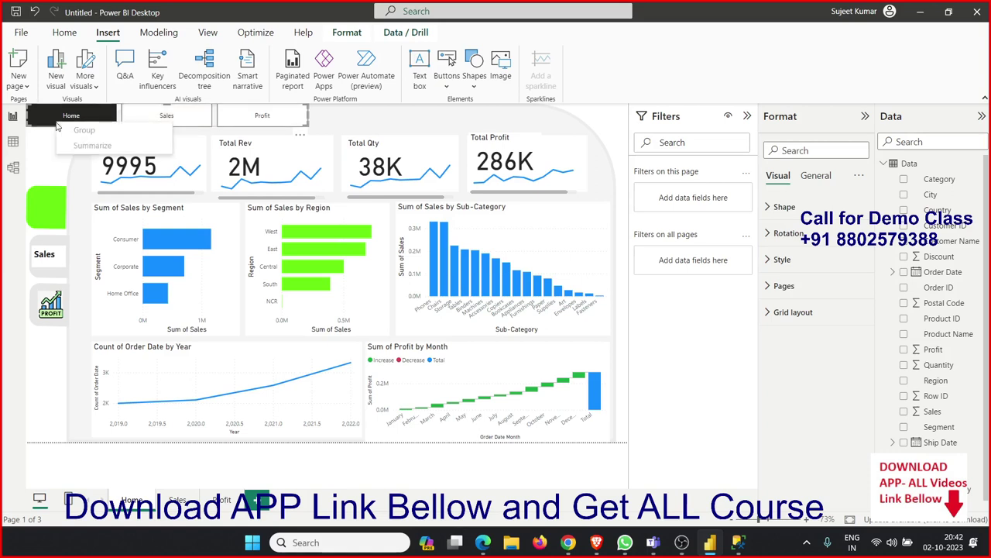
left_click_drag(48, 120, 115, 208)
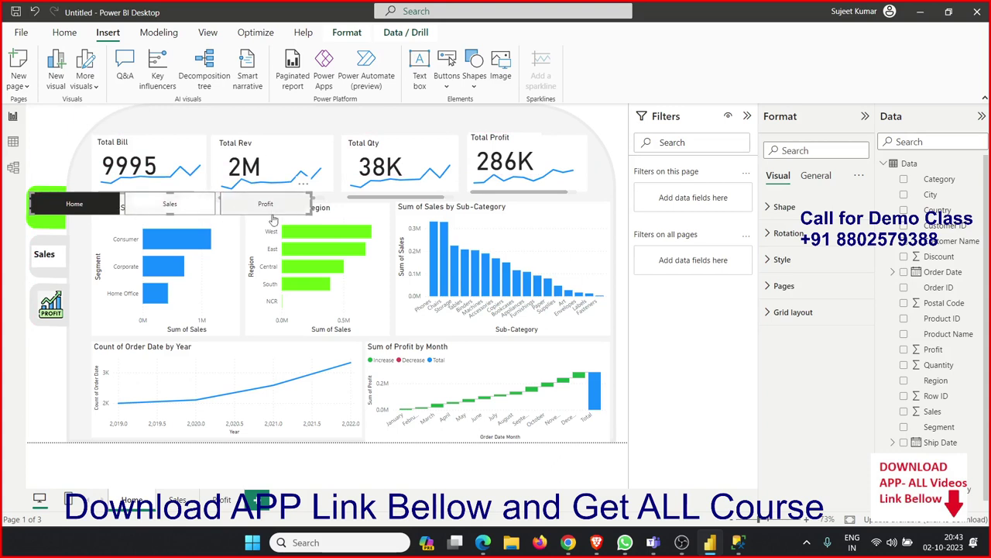
left_click_drag(311, 207, 106, 219)
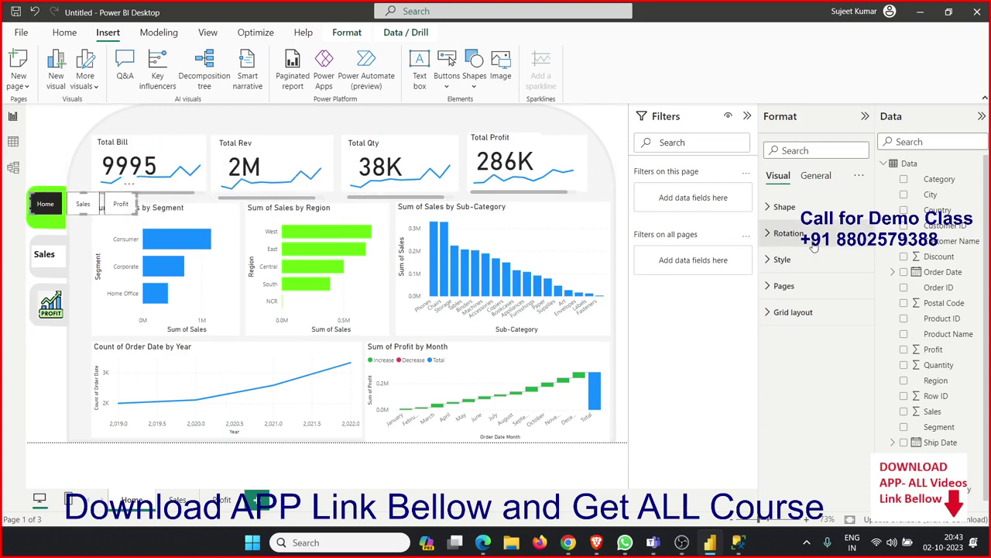
left_click(790, 240)
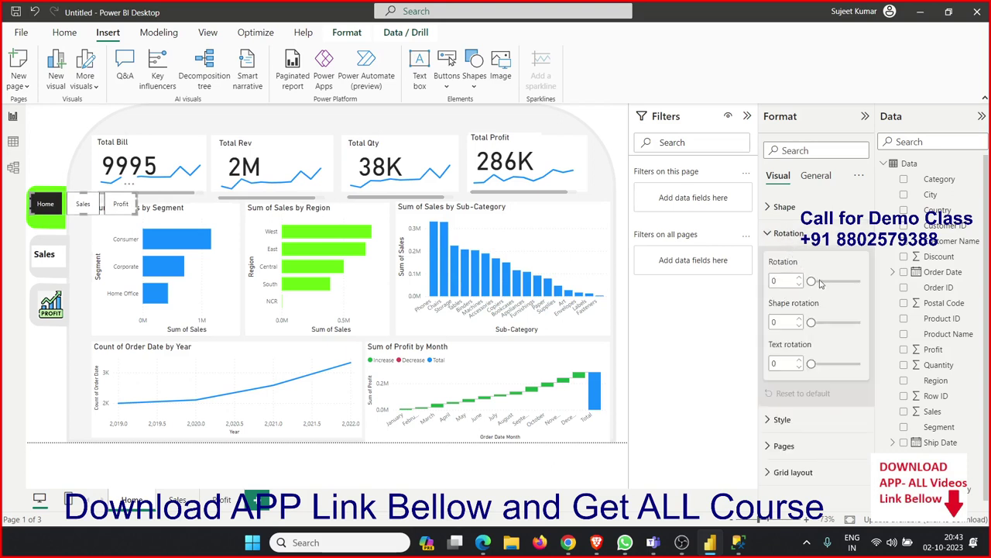
left_click_drag(811, 280, 846, 282)
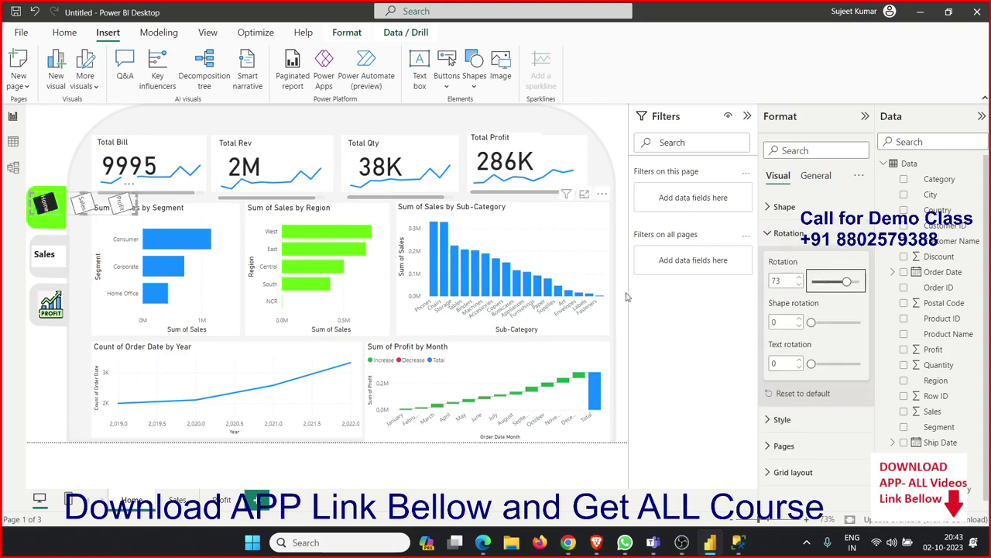
left_click_drag(847, 282, 856, 282)
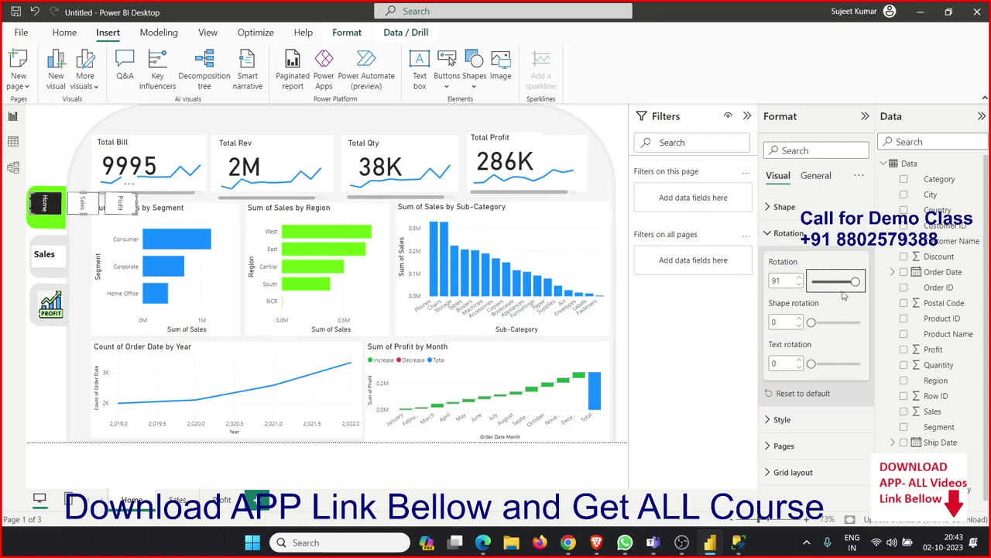
double_click(777, 281)
type("0")
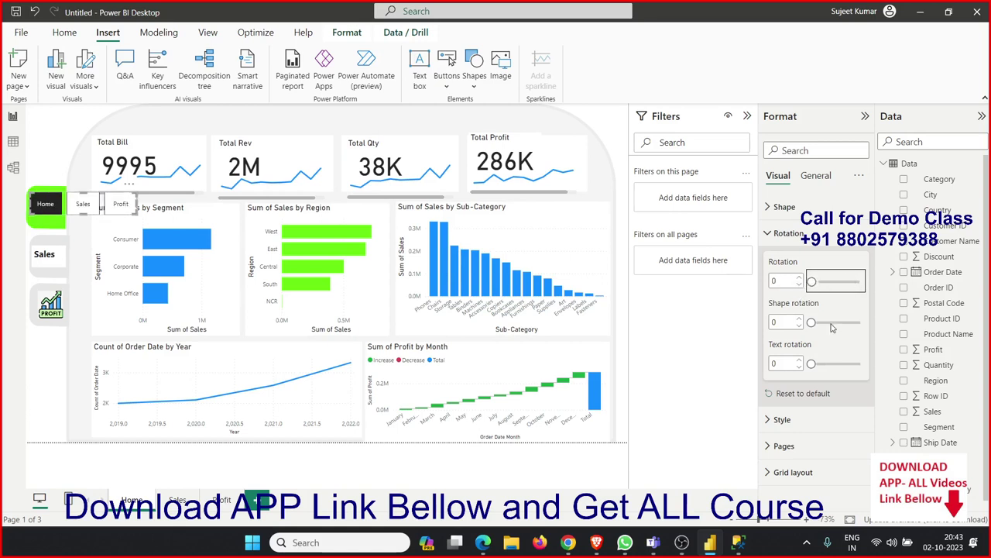
left_click_drag(811, 322, 849, 322)
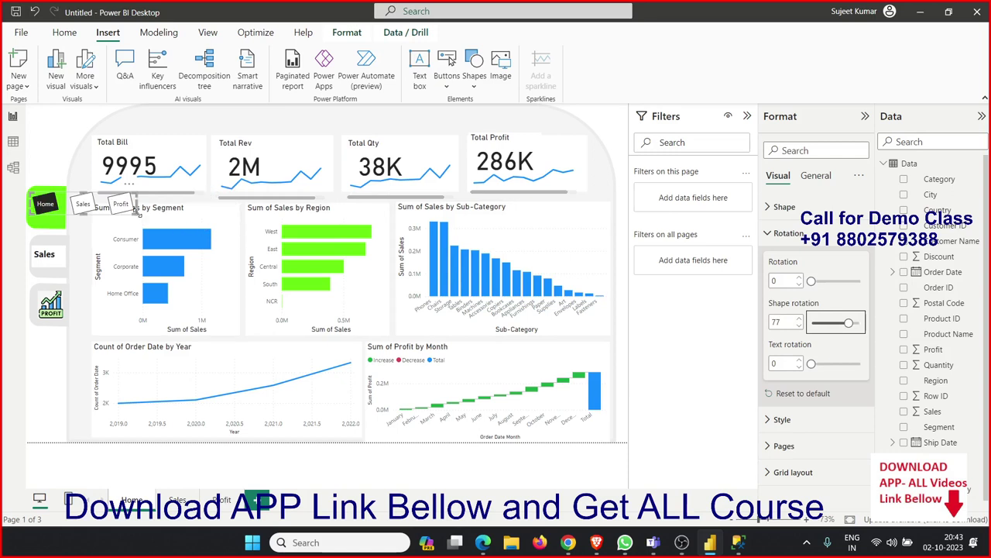
mouse_move(136, 213)
left_mouse_down()
mouse_move(54, 333)
mouse_move(67, 327)
left_mouse_up()
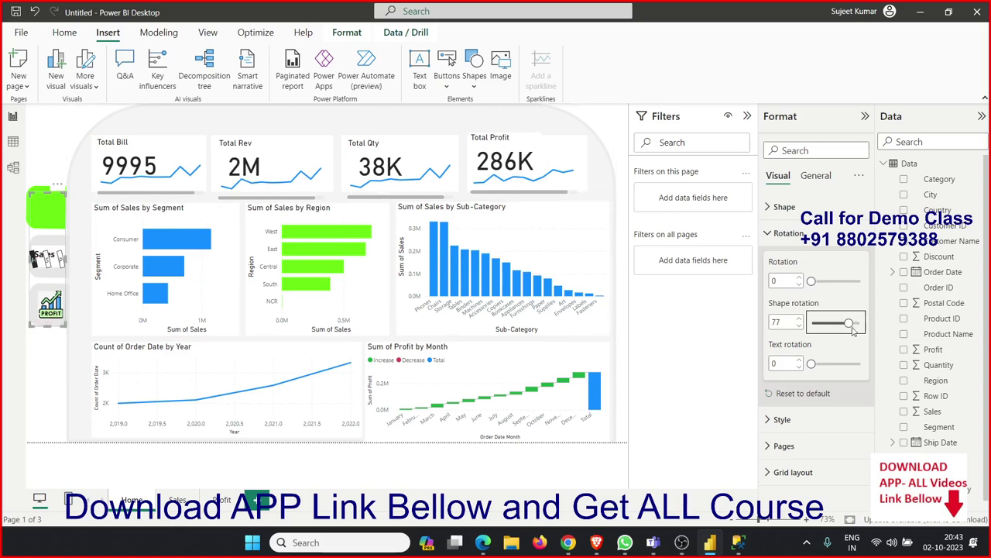
mouse_move(853, 329)
left_mouse_down()
mouse_move(859, 323)
mouse_move(817, 323)
left_mouse_up()
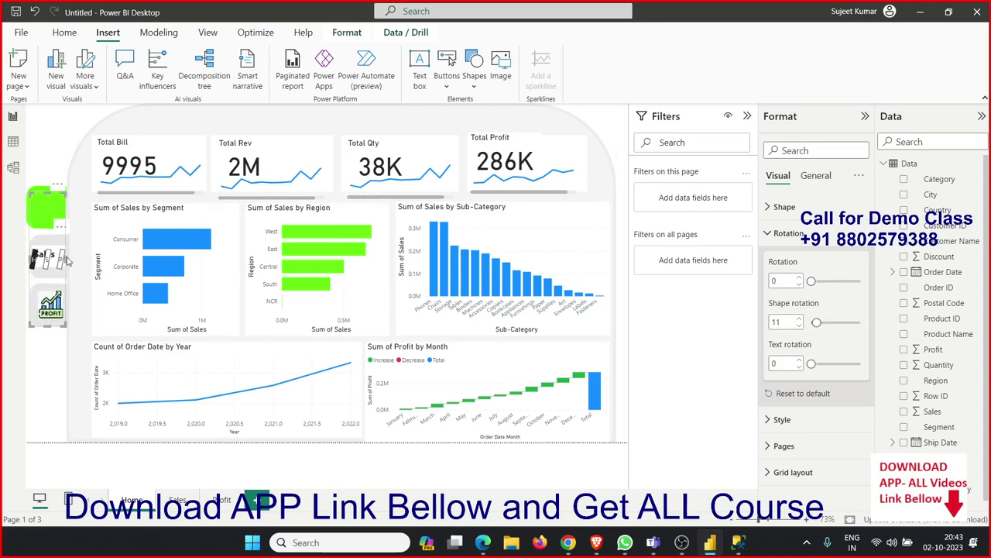
left_click_drag(67, 261, 140, 269)
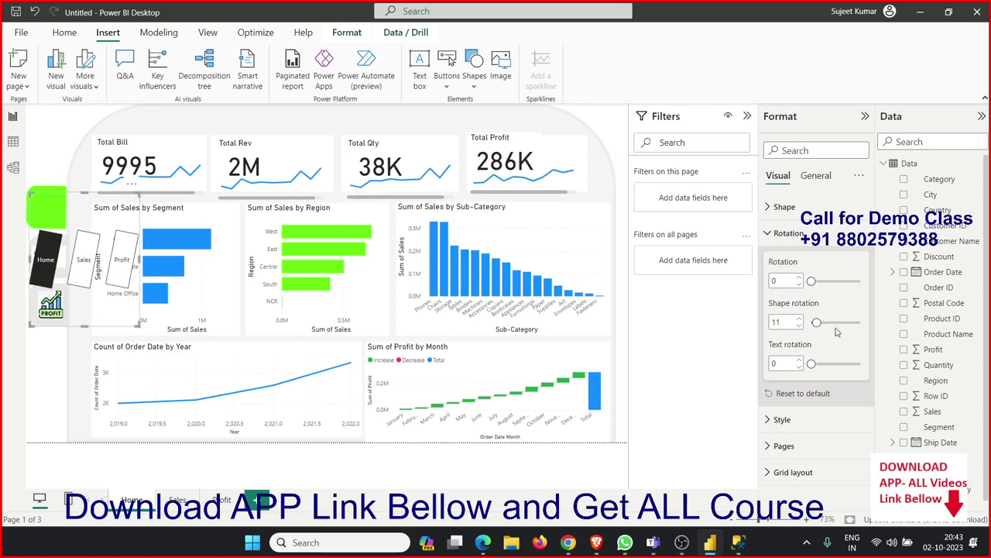
left_click_drag(817, 323, 813, 322)
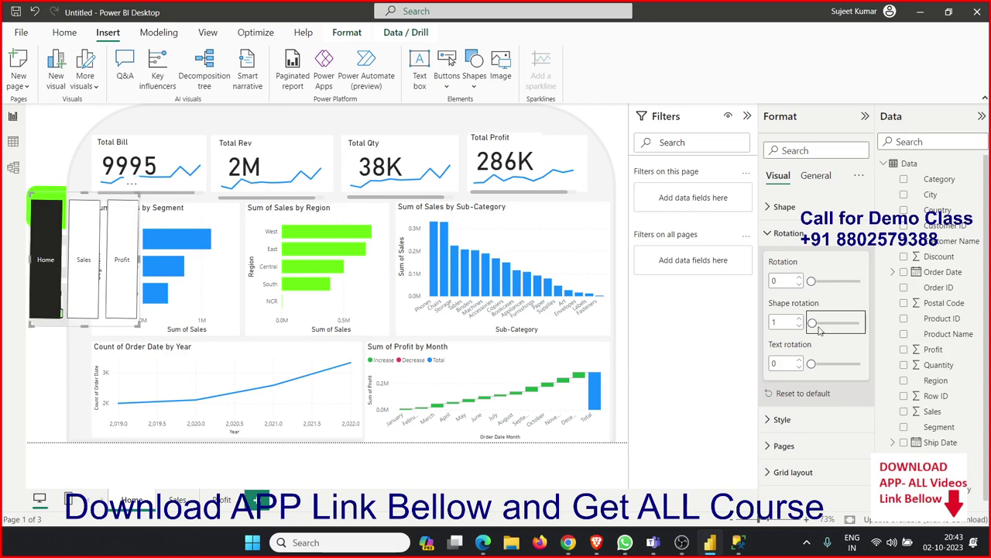
mouse_move(812, 322)
left_mouse_down()
mouse_move(847, 323)
mouse_move(811, 324)
left_mouse_up()
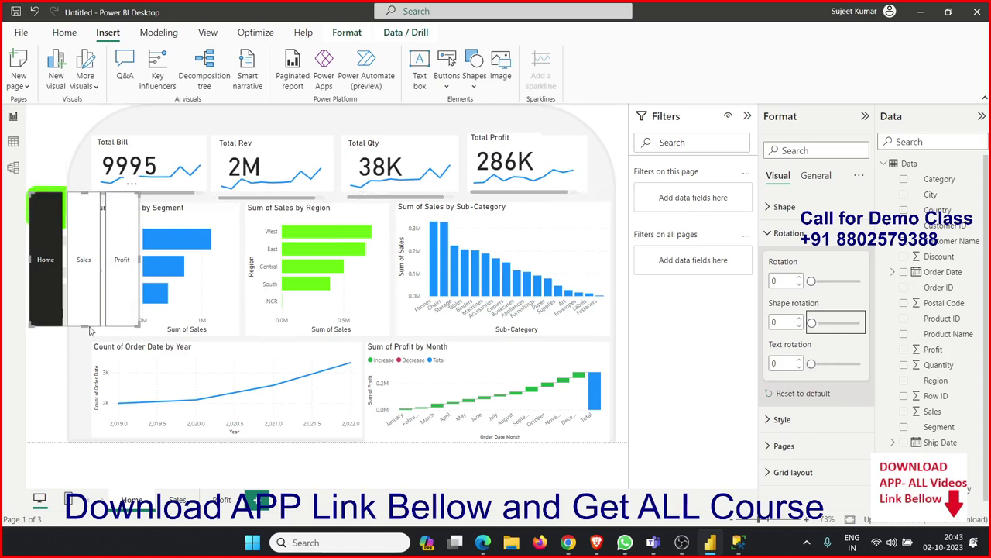
left_click_drag(87, 326, 87, 224)
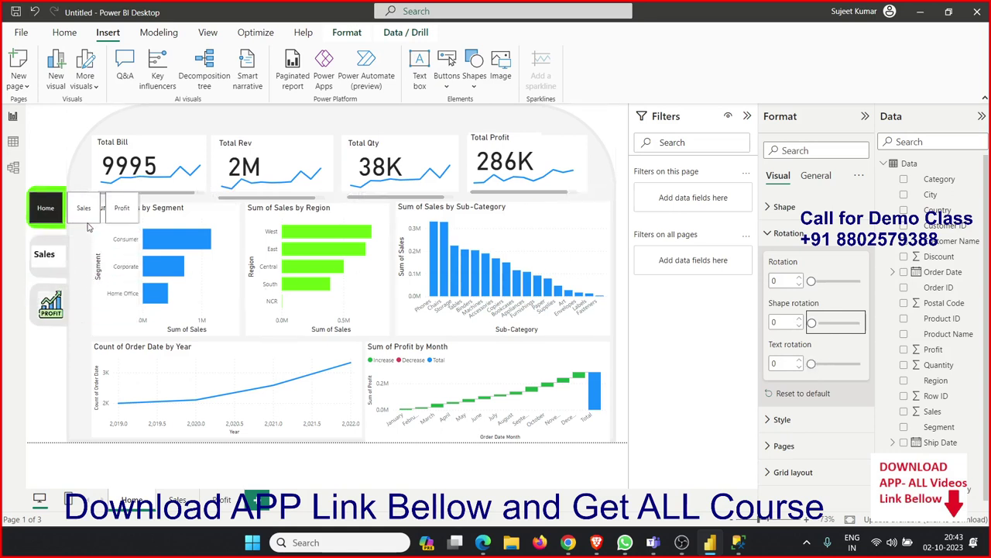
- Reposition the page navigator in the sidebar and collapse its Rotation settings
left_click(133, 185)
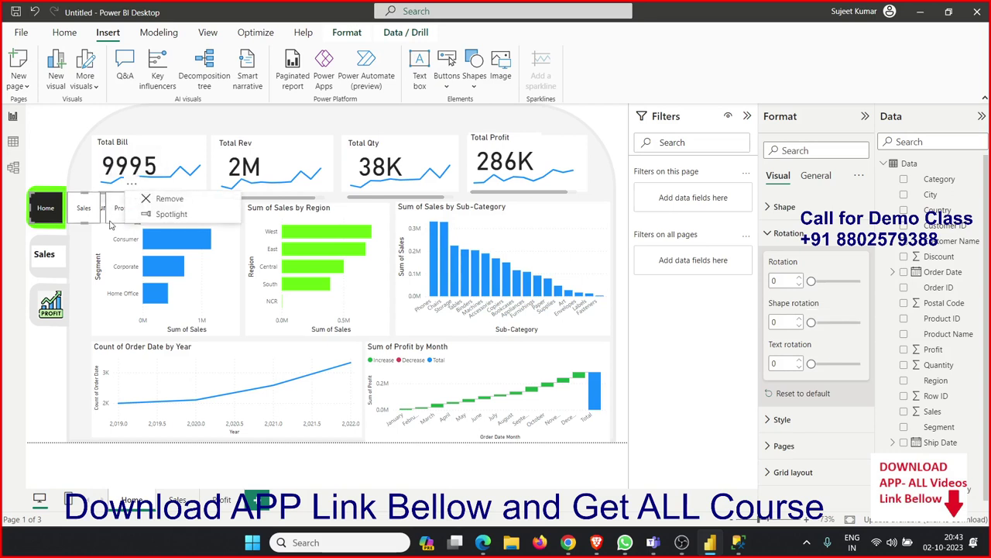
left_click(91, 206)
mouse_move(79, 207)
left_mouse_down()
mouse_move(57, 250)
mouse_move(58, 207)
left_mouse_up()
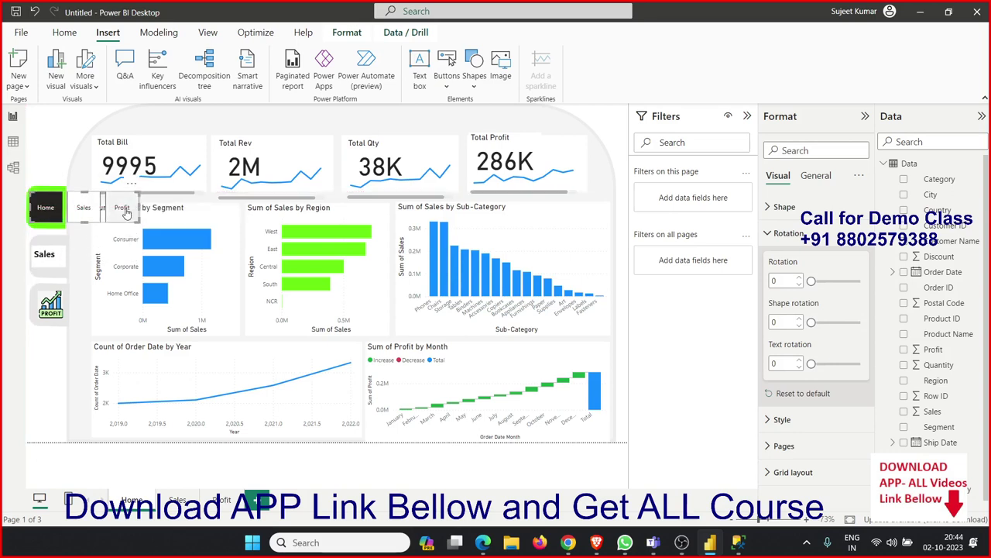
right_click(83, 215)
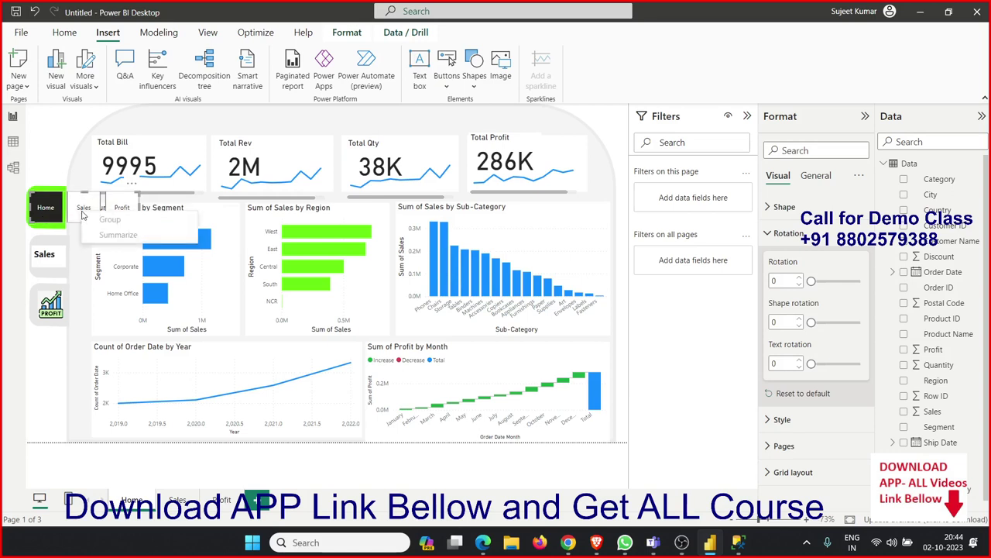
left_click(768, 234)
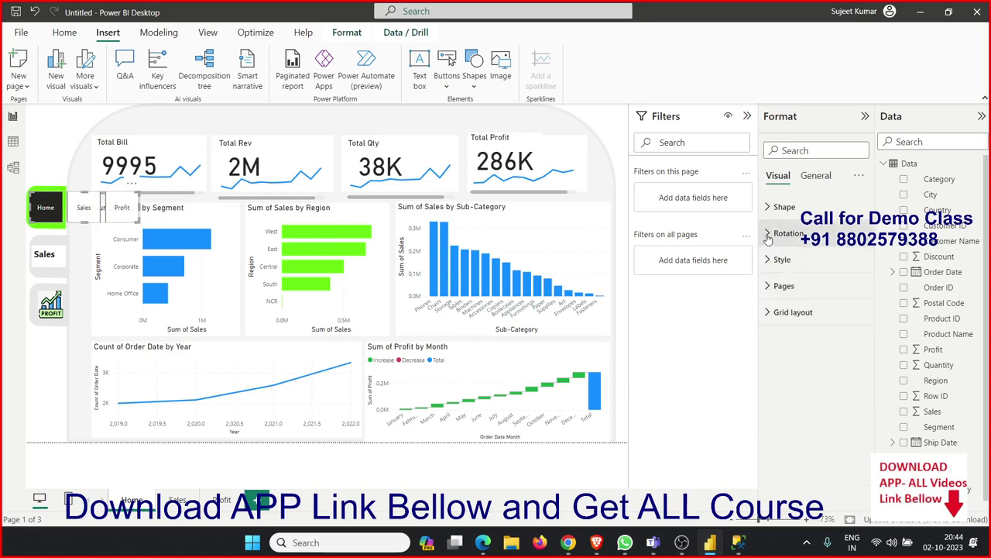
- Turn Show hidden pages off and back on under Pages, then switch to General settings
left_click(775, 286)
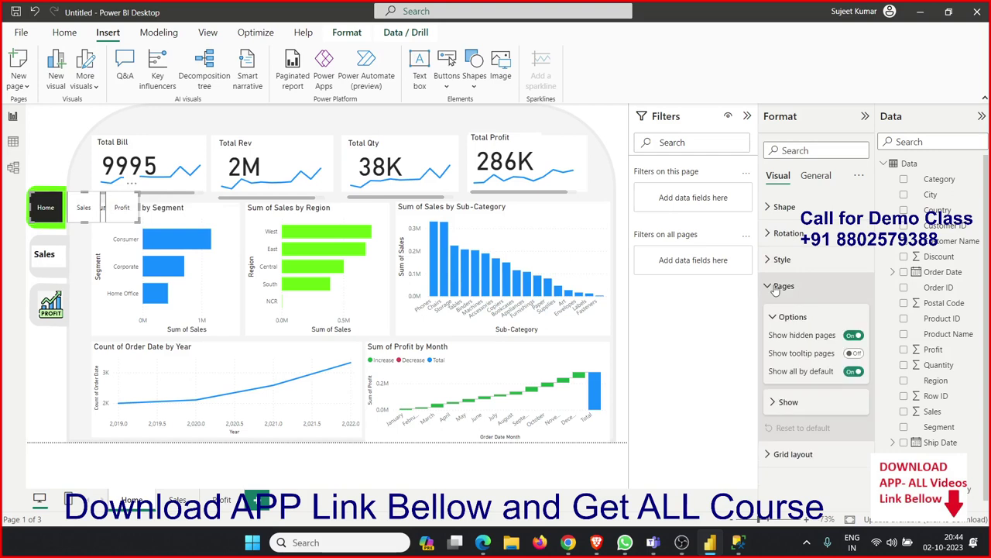
left_click(853, 336)
left_click(856, 336)
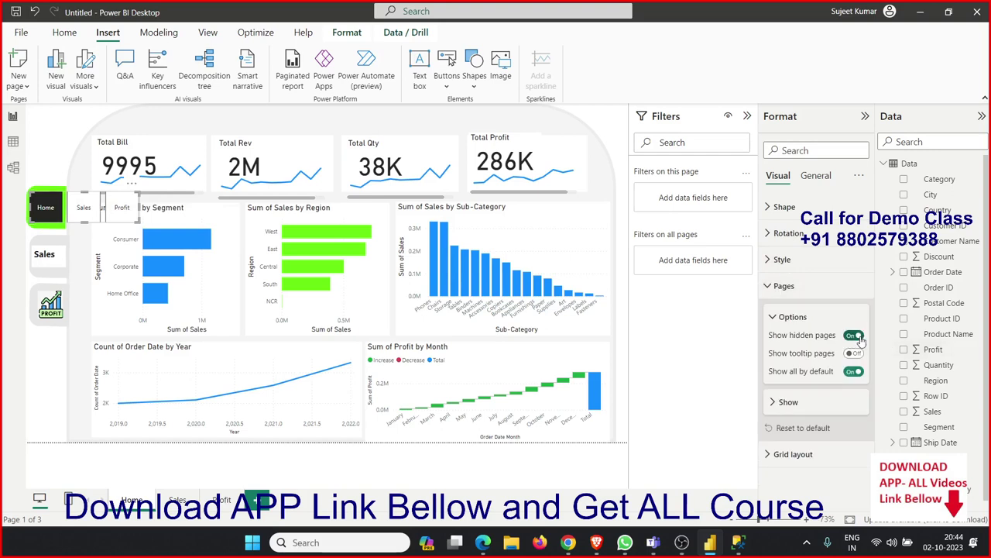
left_click(814, 177)
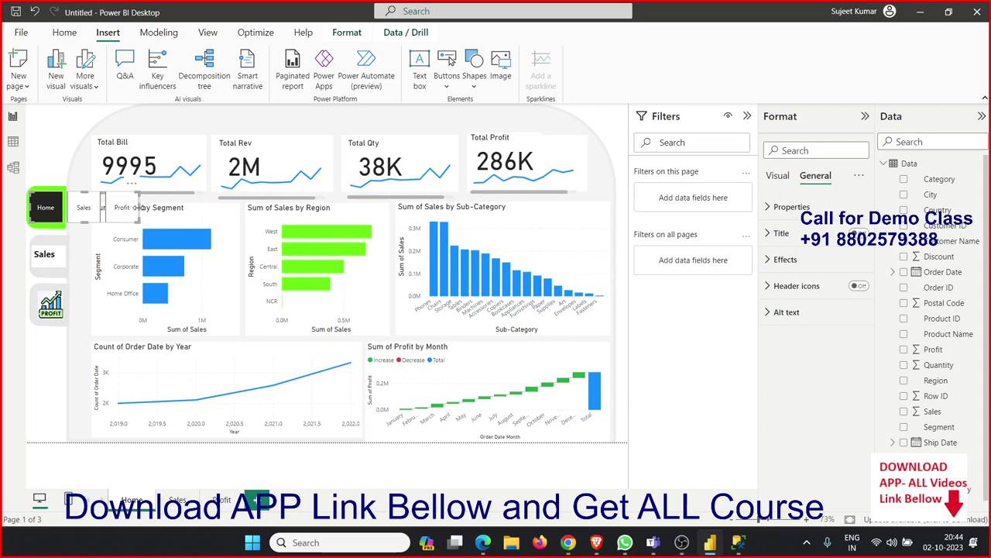
- Narrow the page navigator and give the Sales label a link address of 'Sales'
left_click_drag(140, 209, 116, 214)
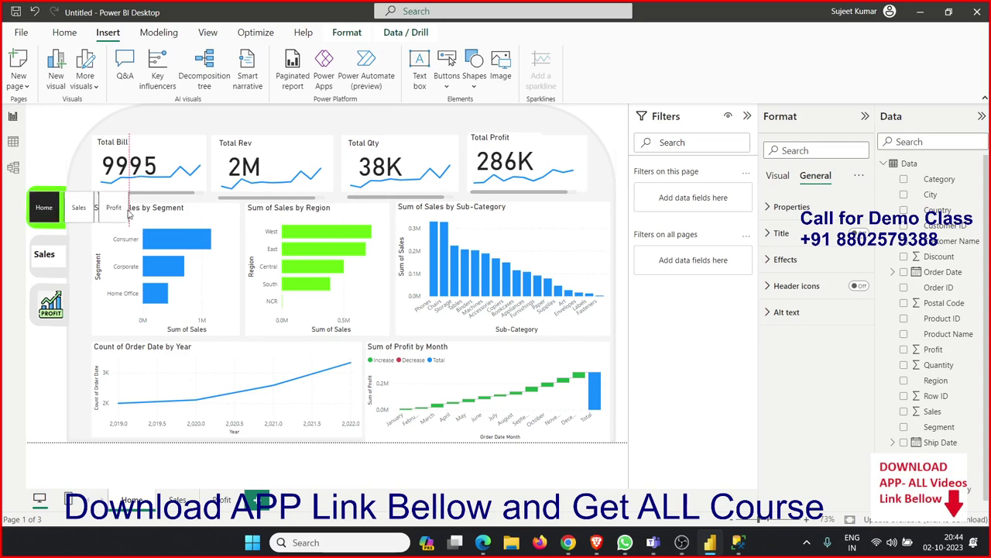
left_click(45, 253)
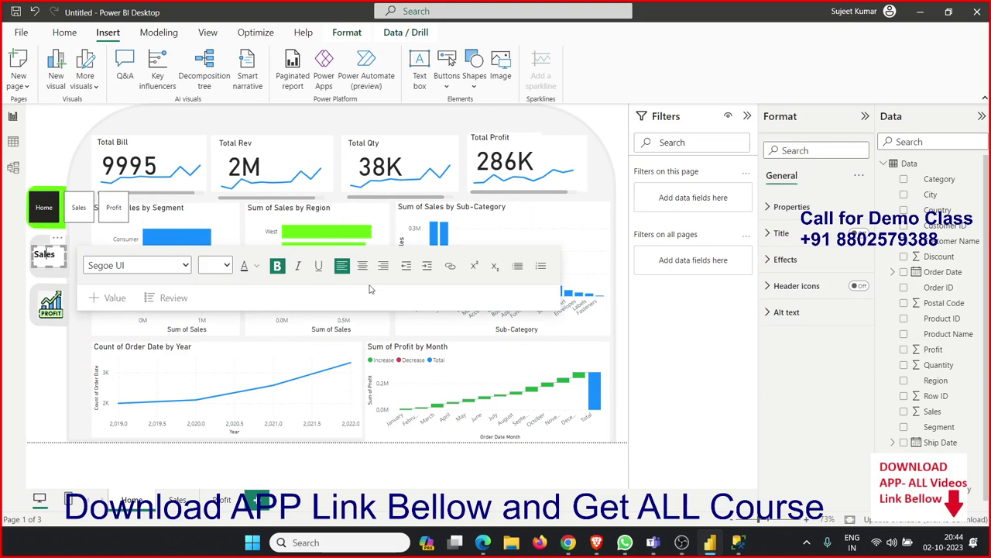
left_click(450, 266)
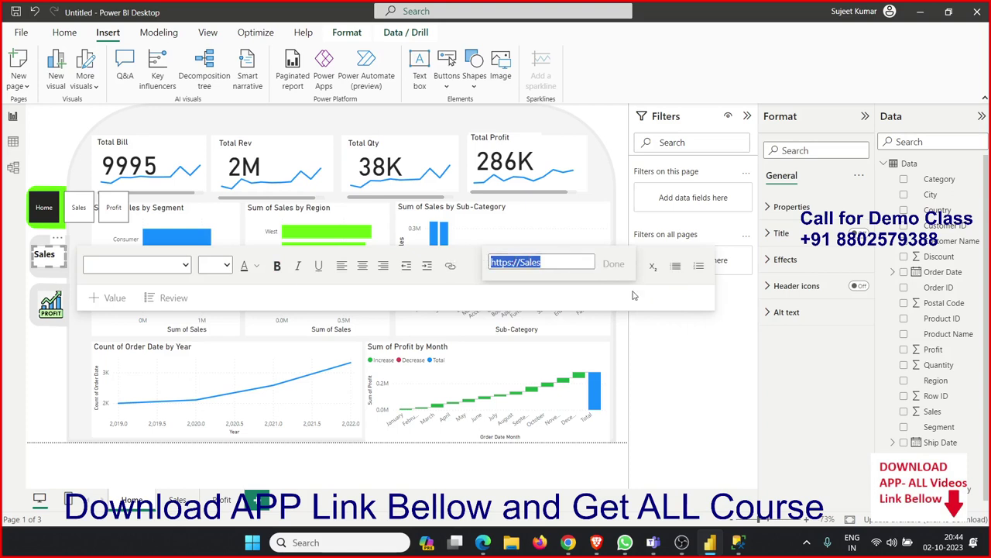
type("H")
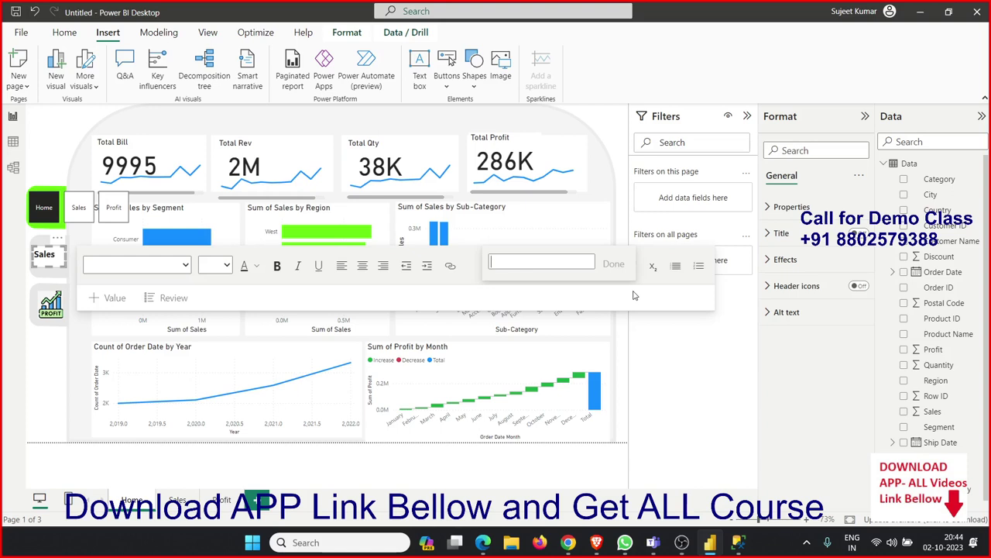
type("SAle")
left_click(48, 223)
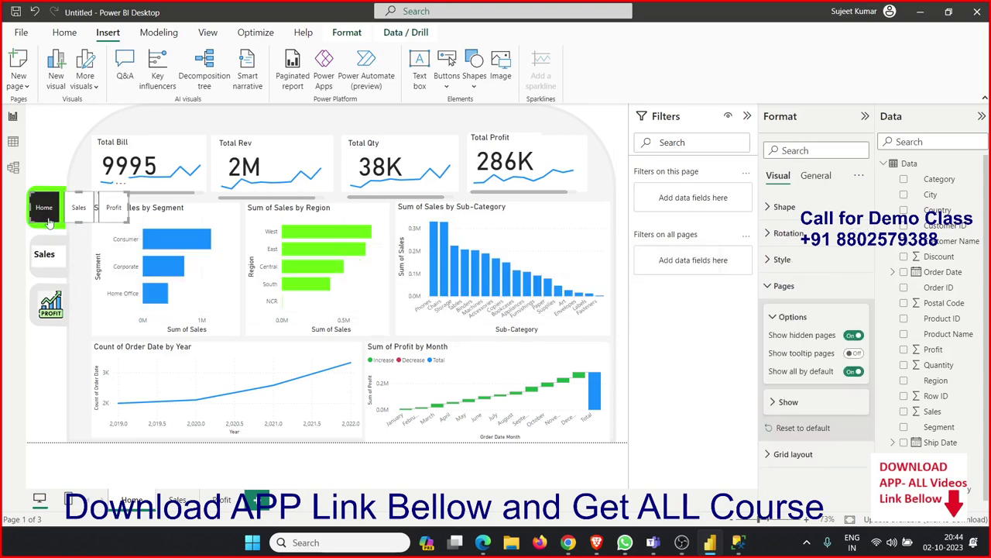
- Start publishing, agree to save first, and name the file 8PM-GDS on APP_Rec (D:)
key("Escape")
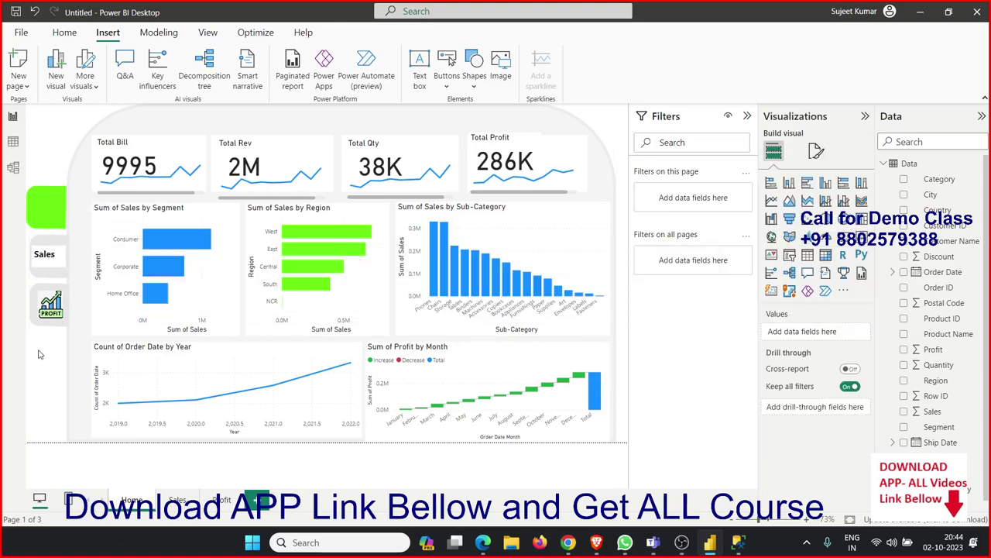
left_click(76, 38)
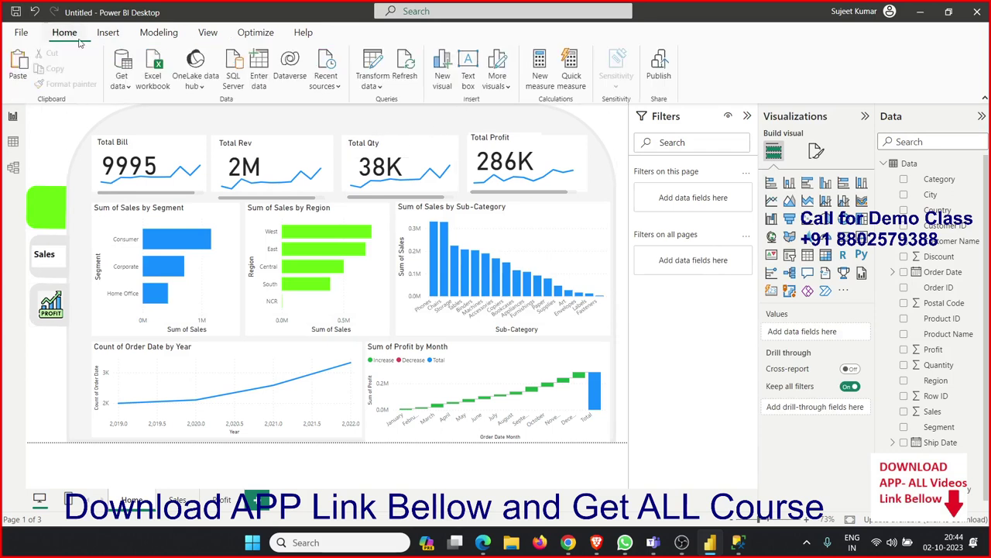
left_click(659, 84)
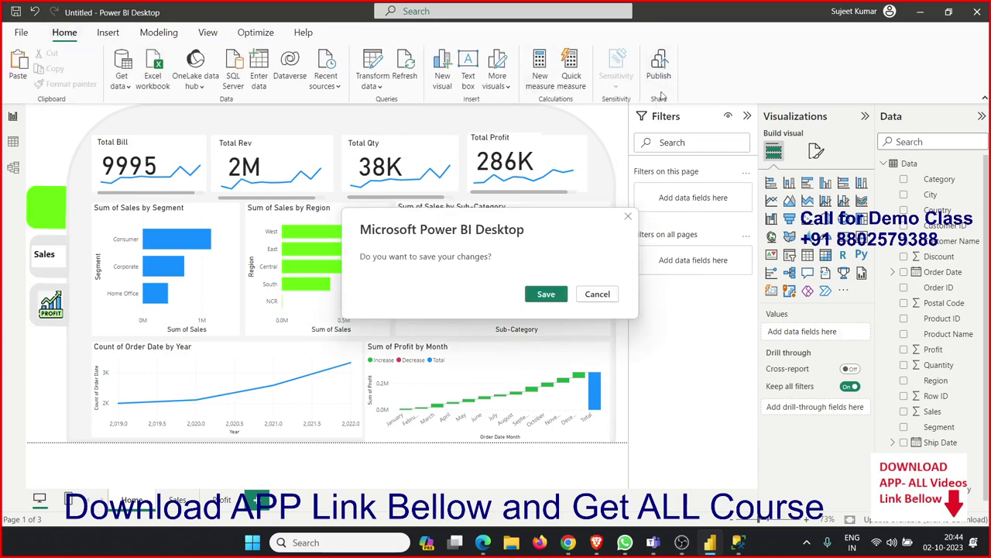
left_click(537, 295)
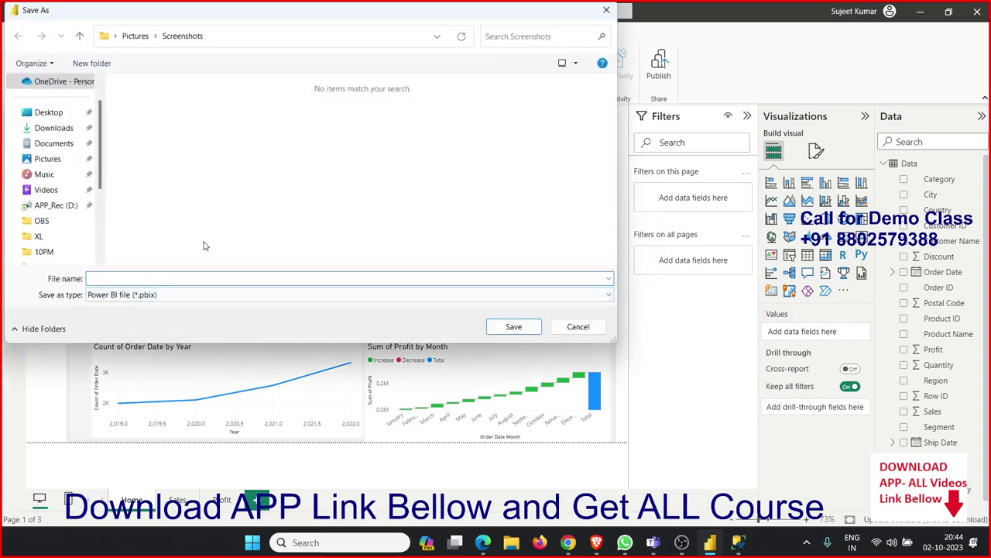
type("SA")
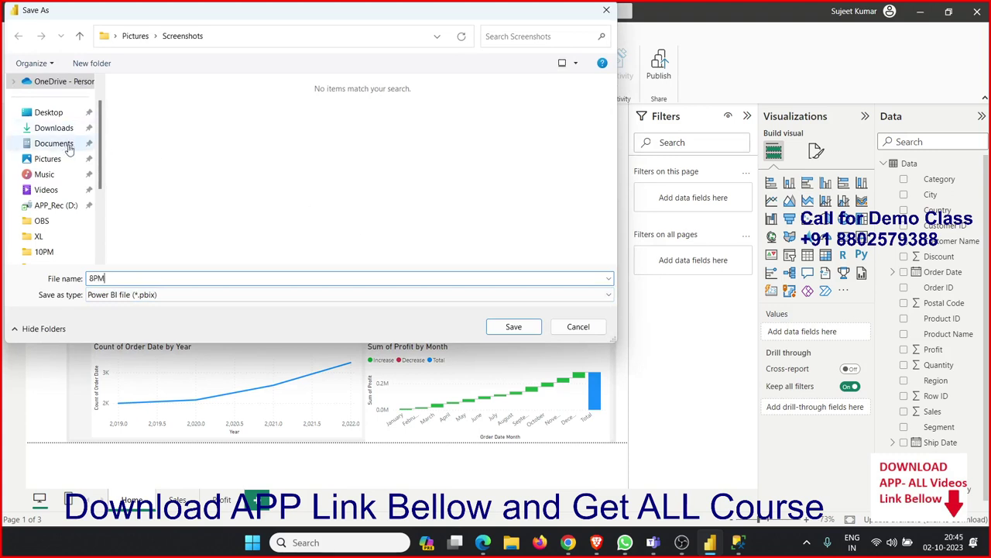
left_click(56, 205)
double_click(110, 279)
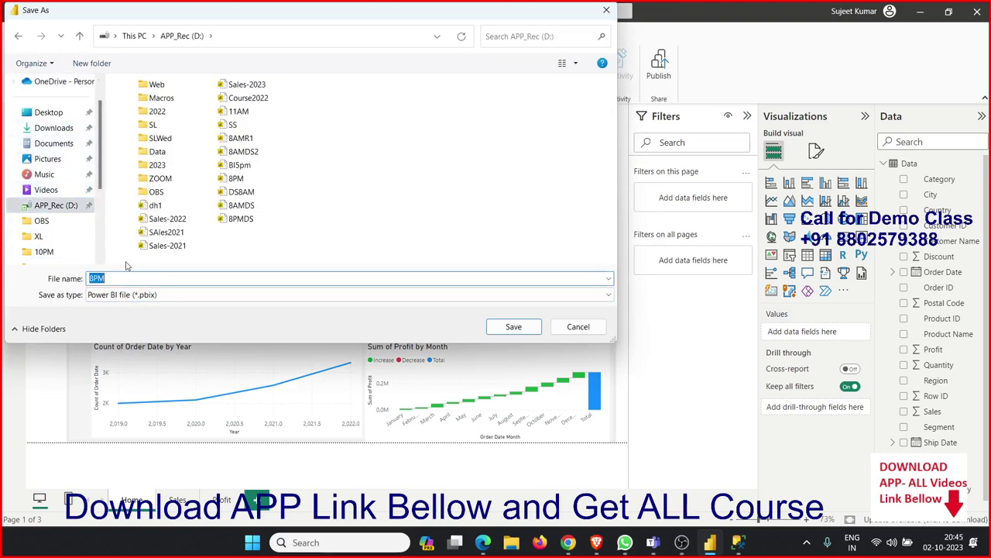
left_click(127, 265)
- Save the report as 8PM-GDS and publish it to My workspace
left_click(506, 328)
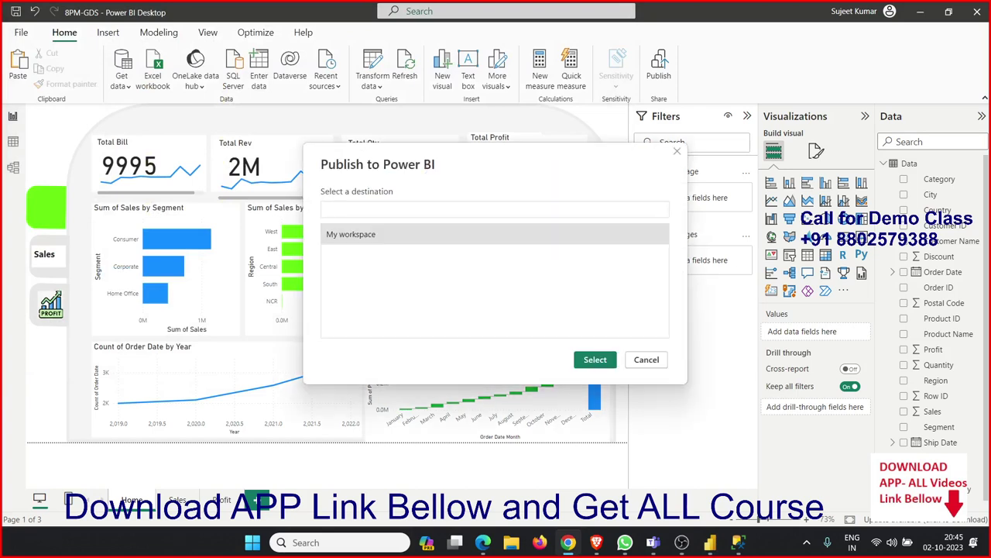
left_click(590, 361)
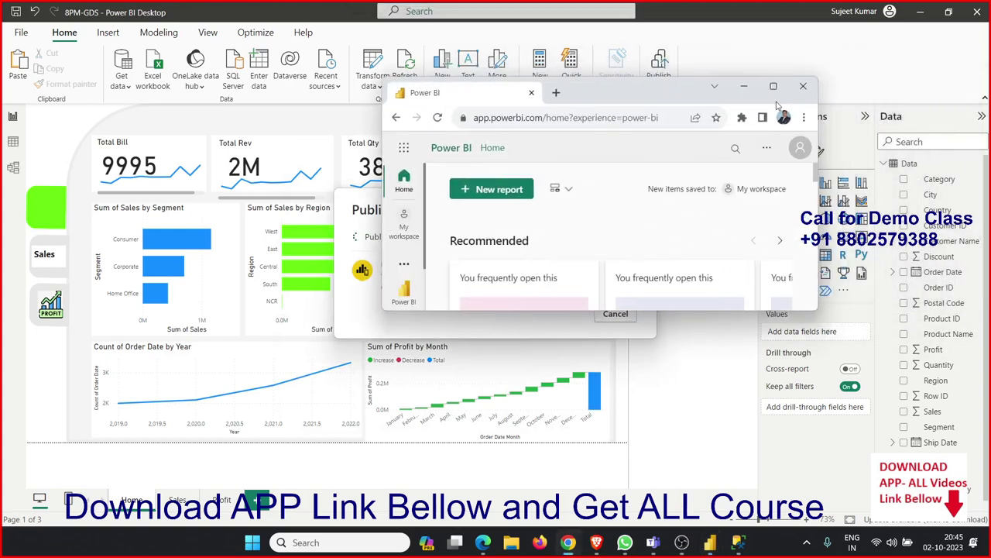
left_click(773, 86)
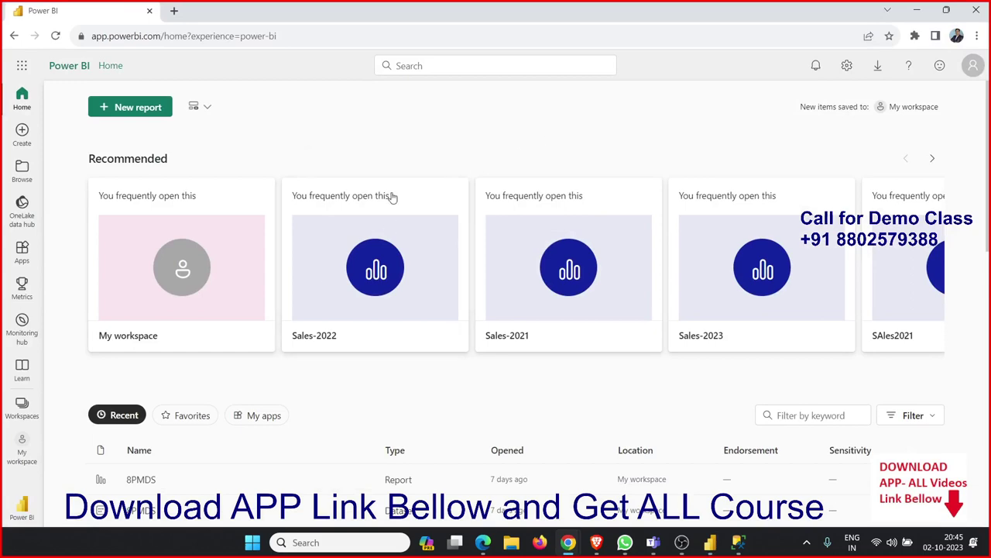
scroll(188, 336, "down", 1)
scroll(191, 345, "down", 2)
scroll(190, 314, "down", 1)
scroll(189, 314, "up", 4)
- Check My workspace in Power BI Service, then dismiss Desktop's publishing success message
left_click(20, 414)
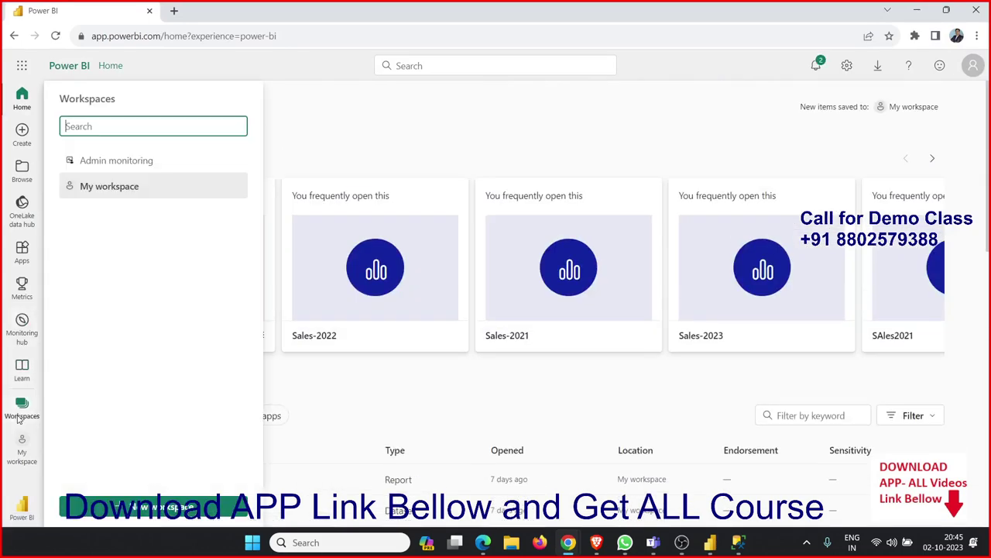
left_click(102, 194)
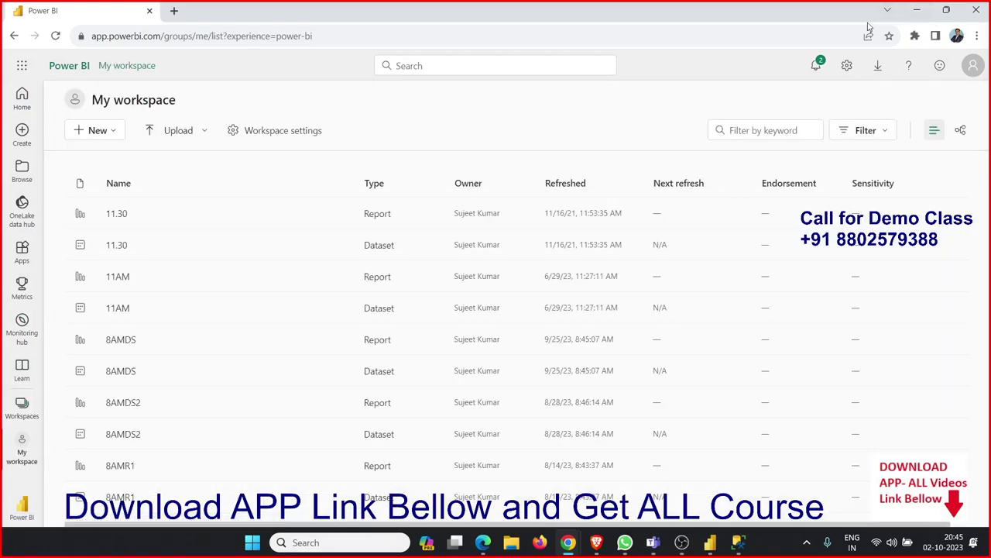
left_click(917, 10)
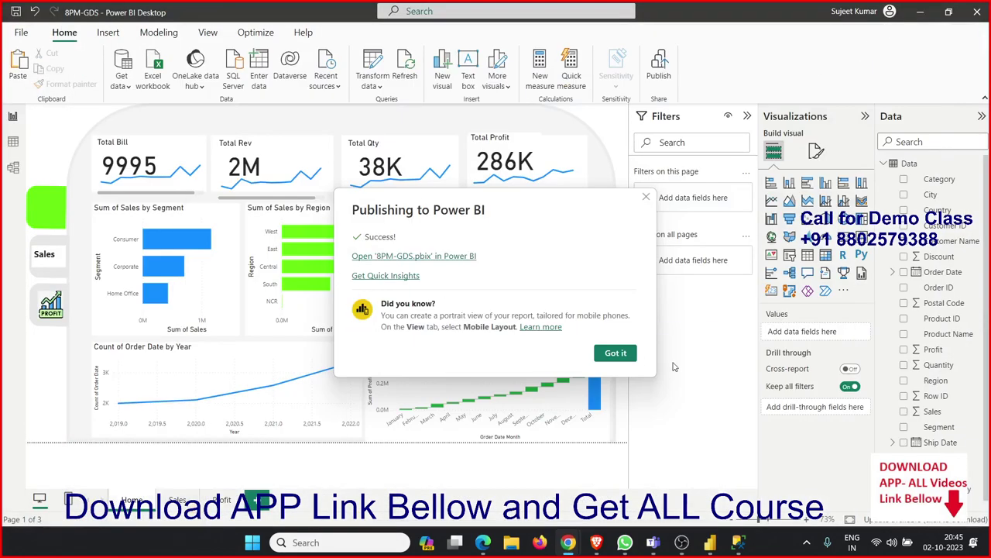
left_click(614, 352)
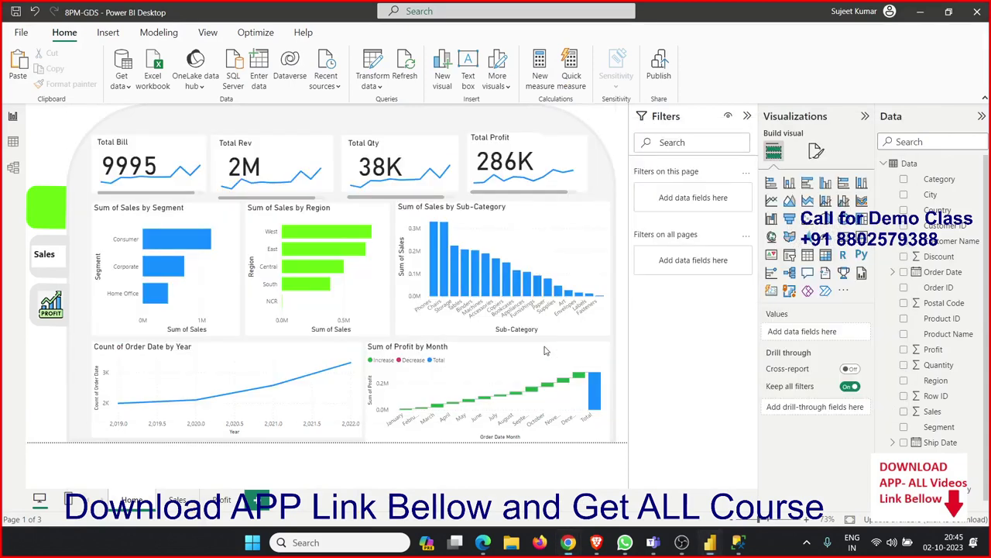
- In the browser's Power BI Service, go to My workspace and open the 8PM-GDS report
left_click(736, 543)
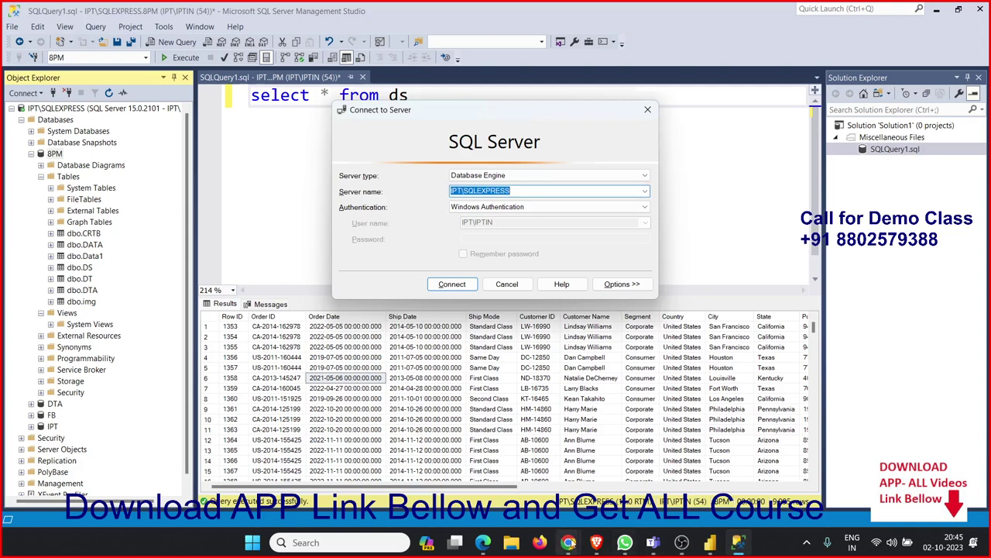
mouse_move(568, 542)
left_click(553, 436)
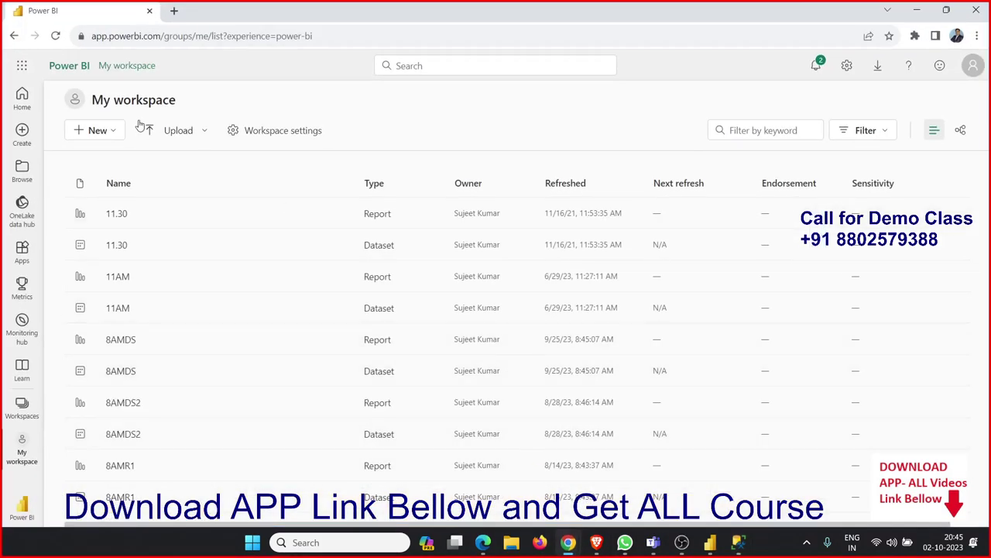
left_click(28, 414)
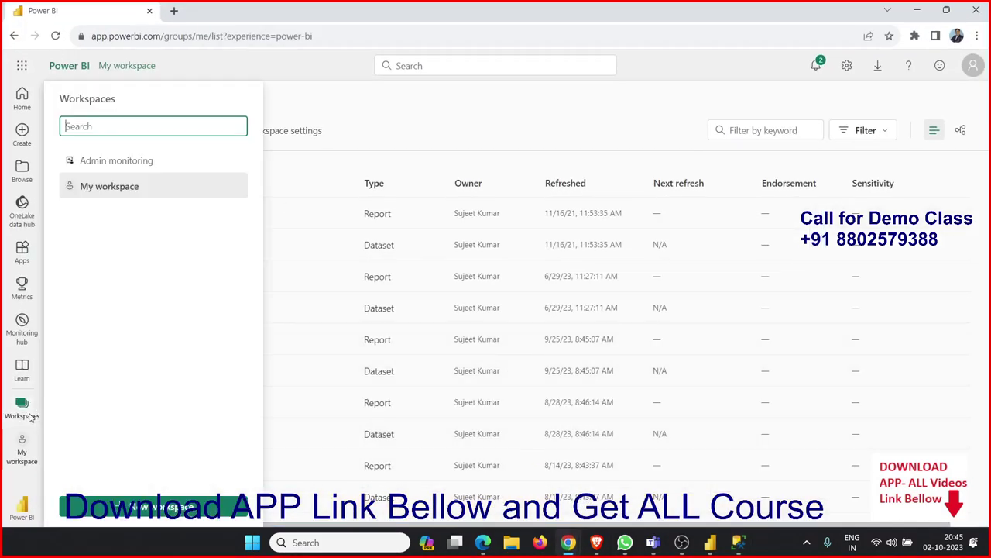
left_click(94, 190)
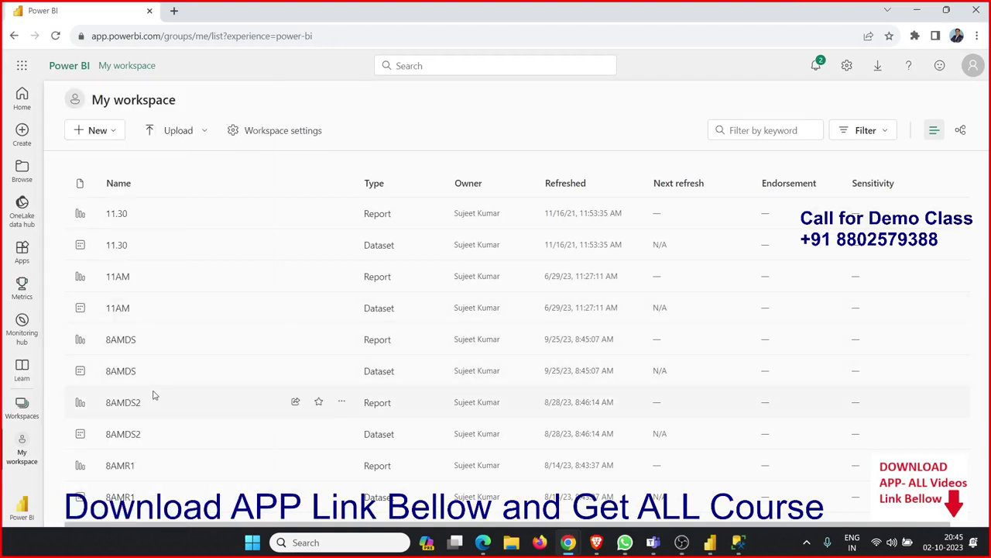
scroll(154, 394, "down", 1)
mouse_move(123, 347)
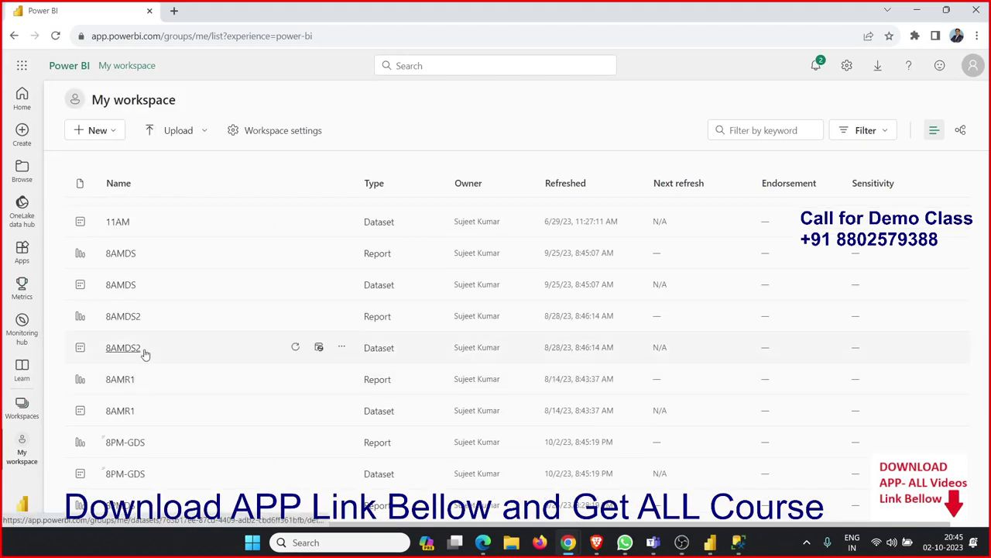
scroll(144, 354, "down", 1)
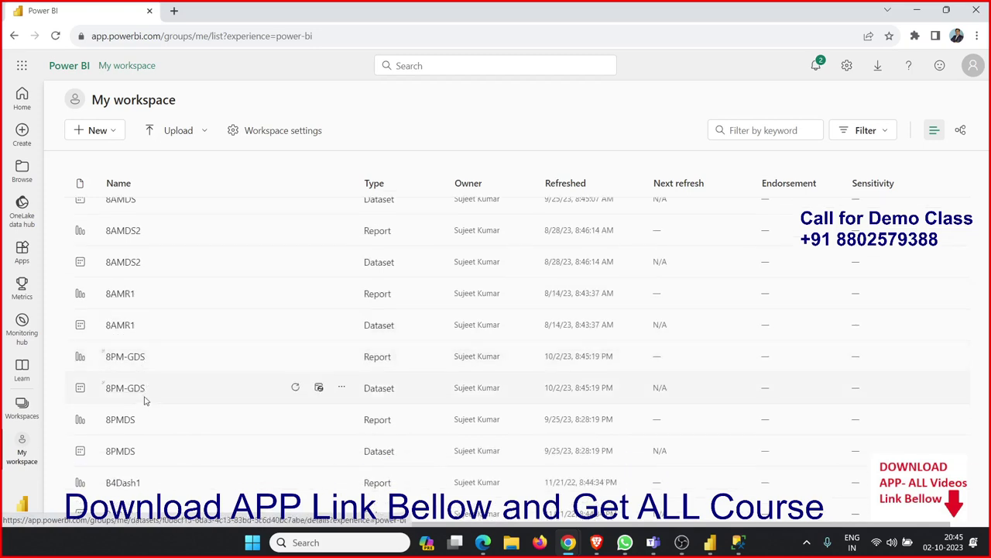
left_click(113, 360)
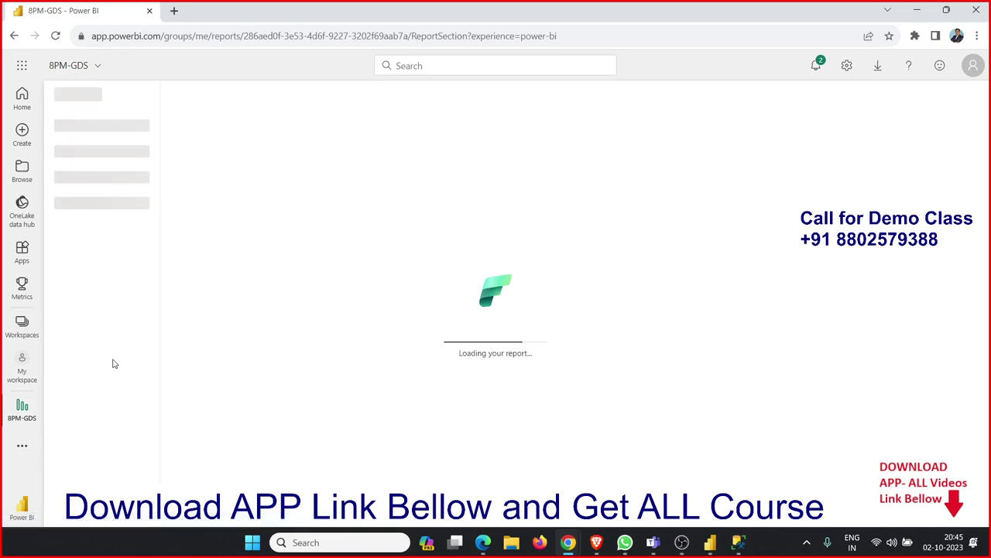
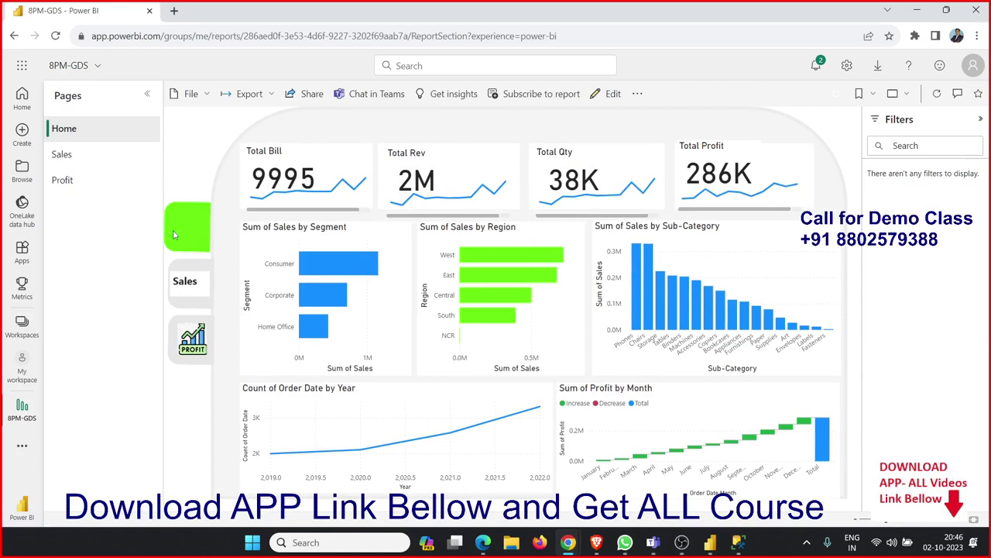
- Preview the Sales and Profit pages, then open the Sales page in editing mode
left_click(85, 156)
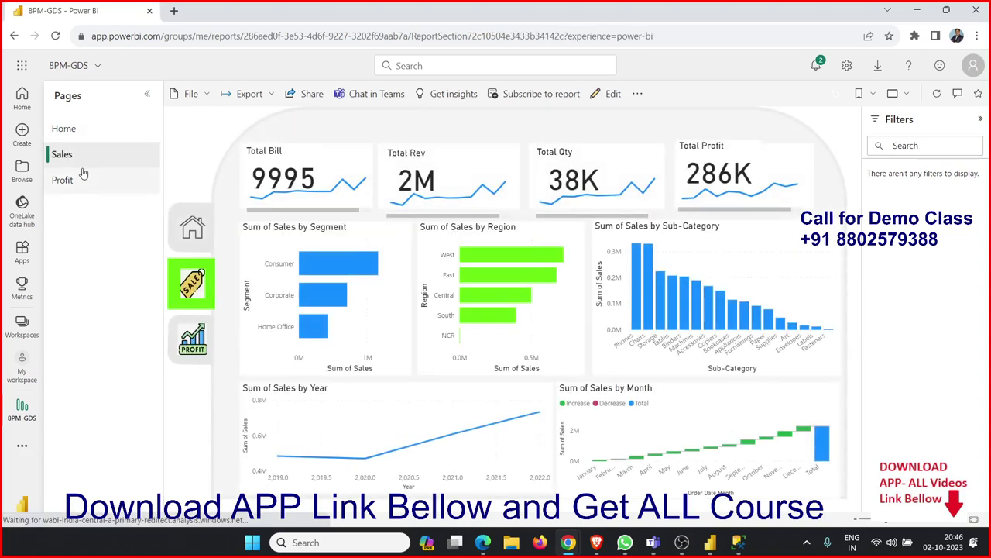
left_click(83, 177)
left_click(84, 155)
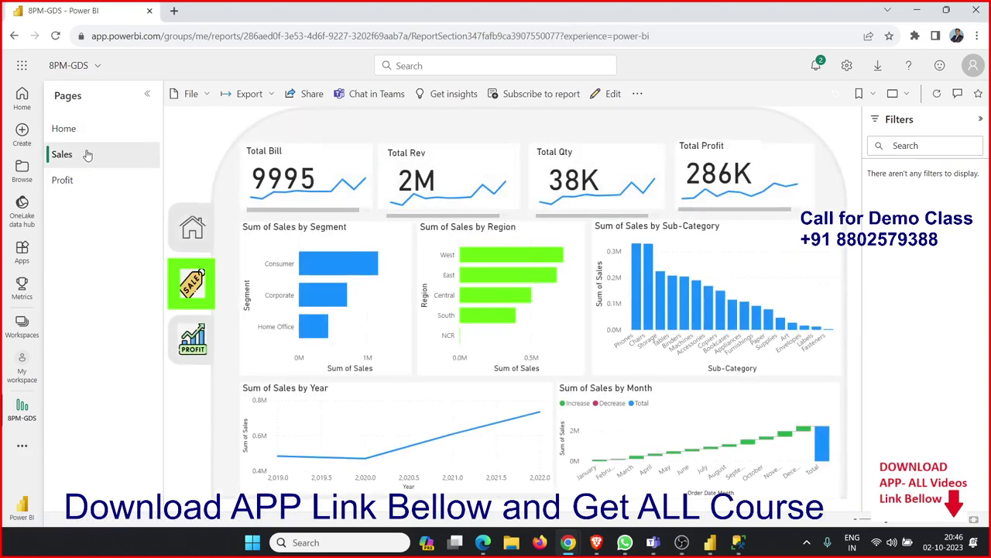
left_click(609, 94)
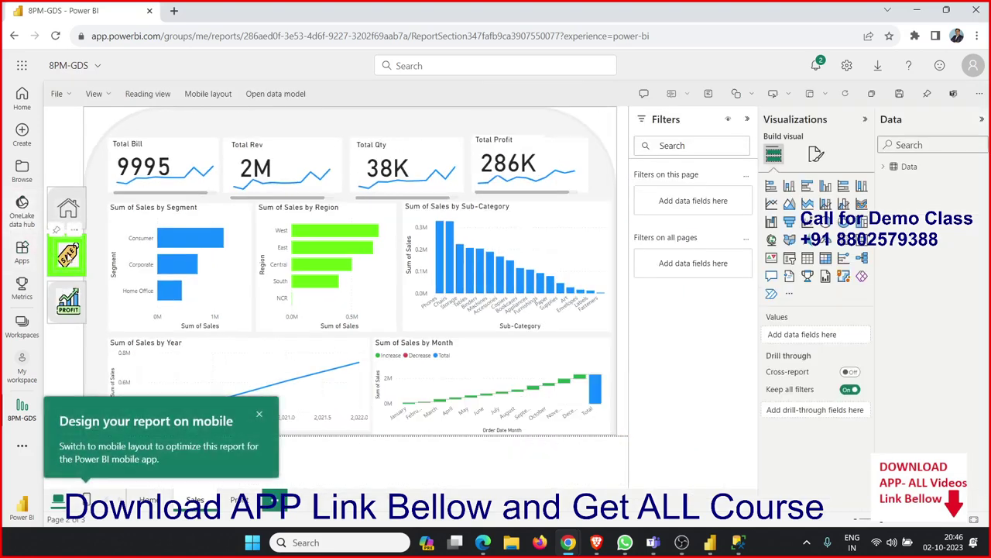
- Set the SALE image's action type to Page navigation, leaving the destination unset
left_click(68, 256)
right_click(69, 256)
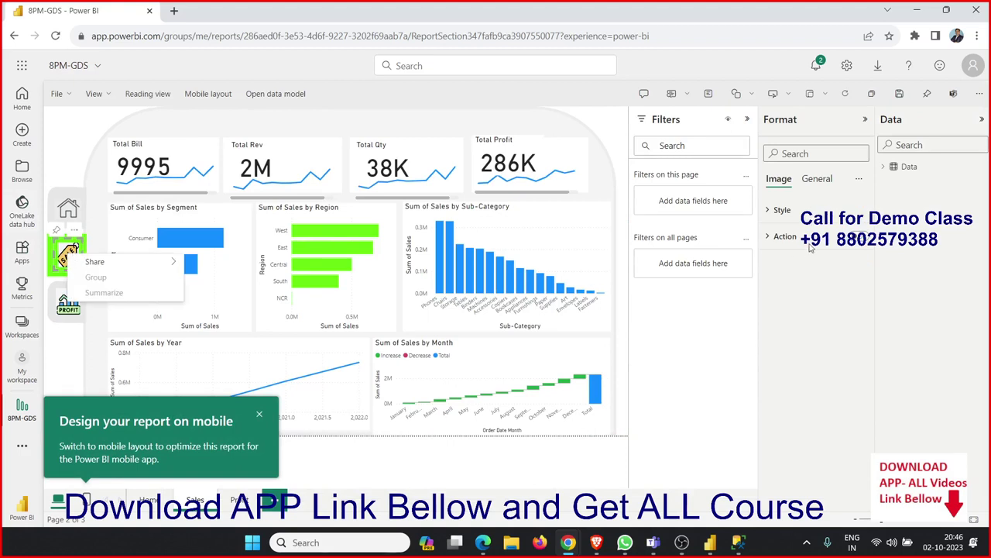
left_click(785, 236)
left_click(785, 236)
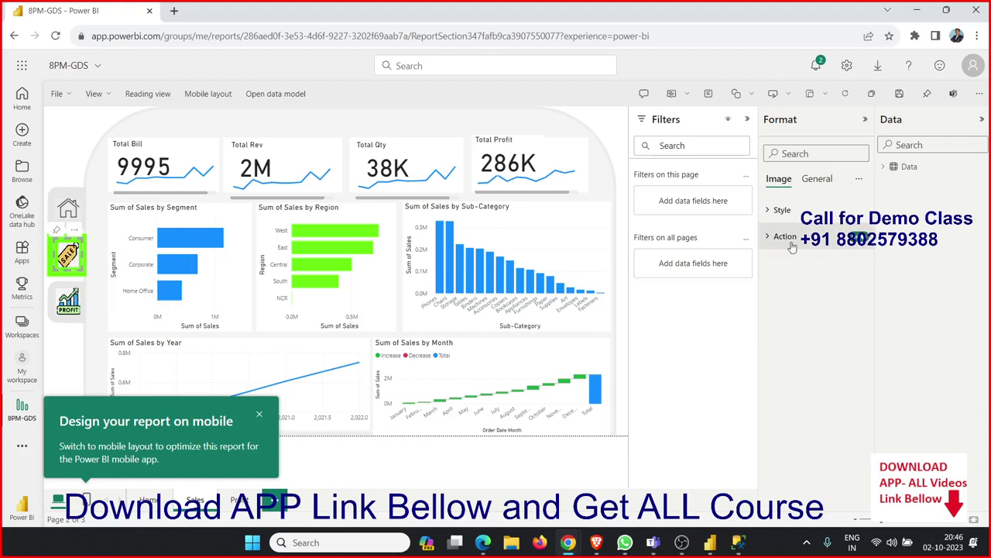
left_click(789, 238)
left_click(799, 309)
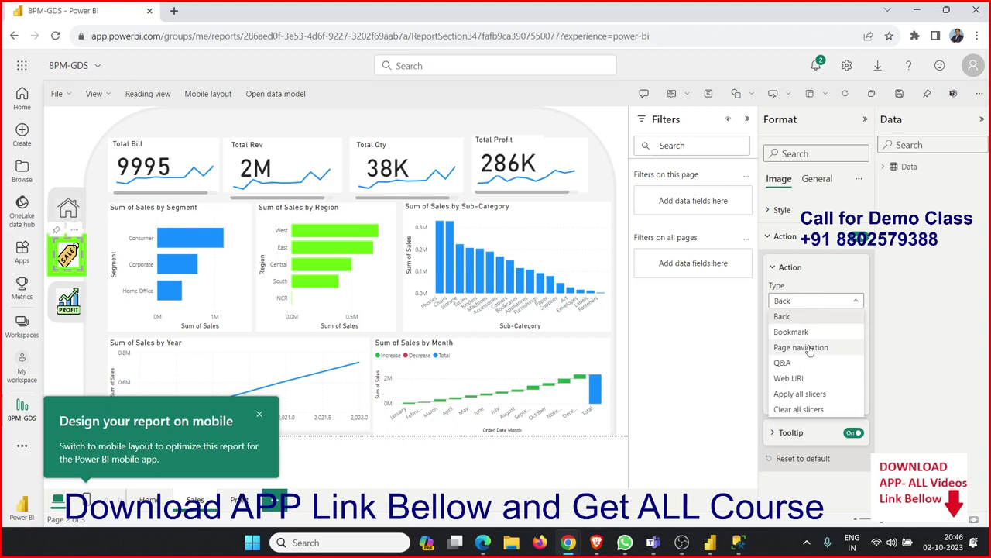
left_click(810, 349)
left_click(796, 368)
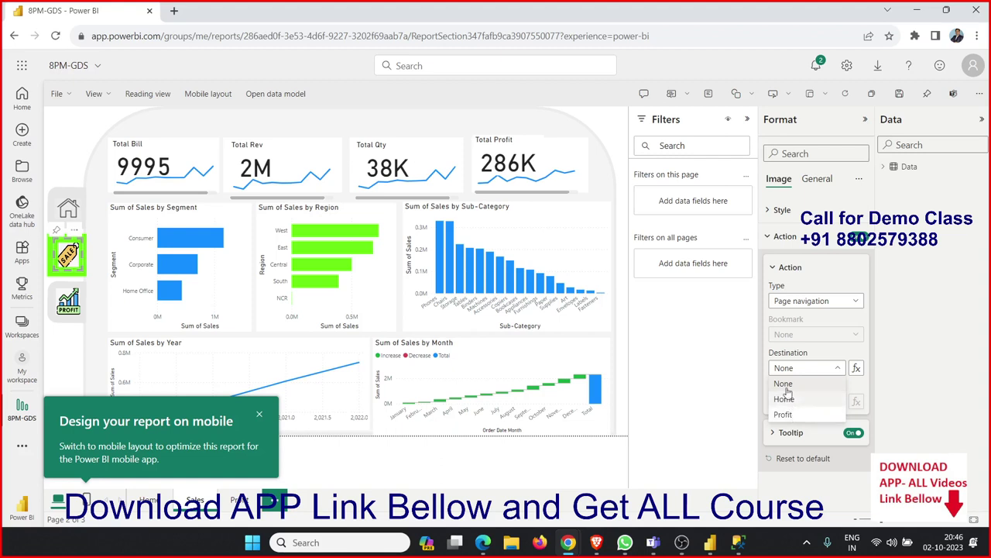
left_click(612, 326)
- Select the home image and inspect its Effects and size and position settings
left_click(68, 205)
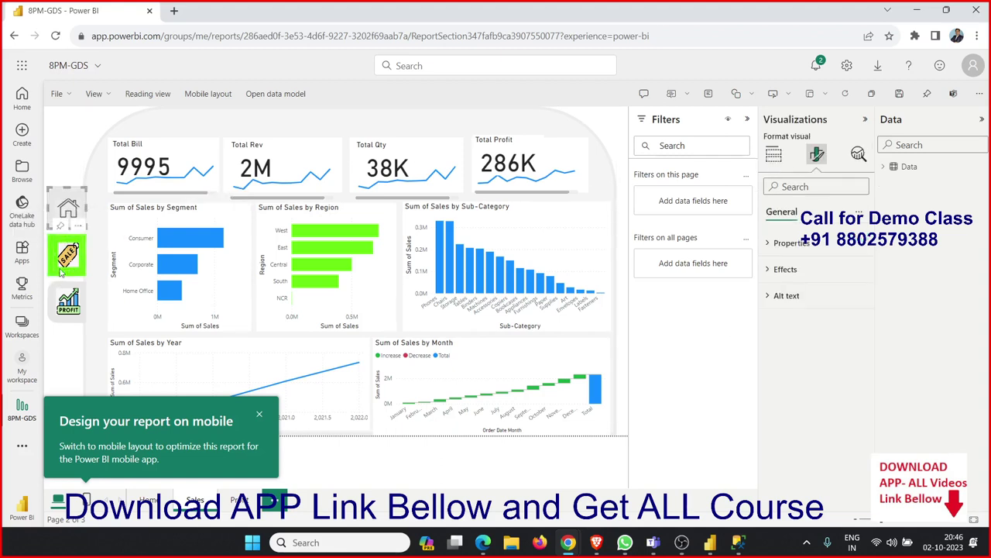
mouse_move(68, 255)
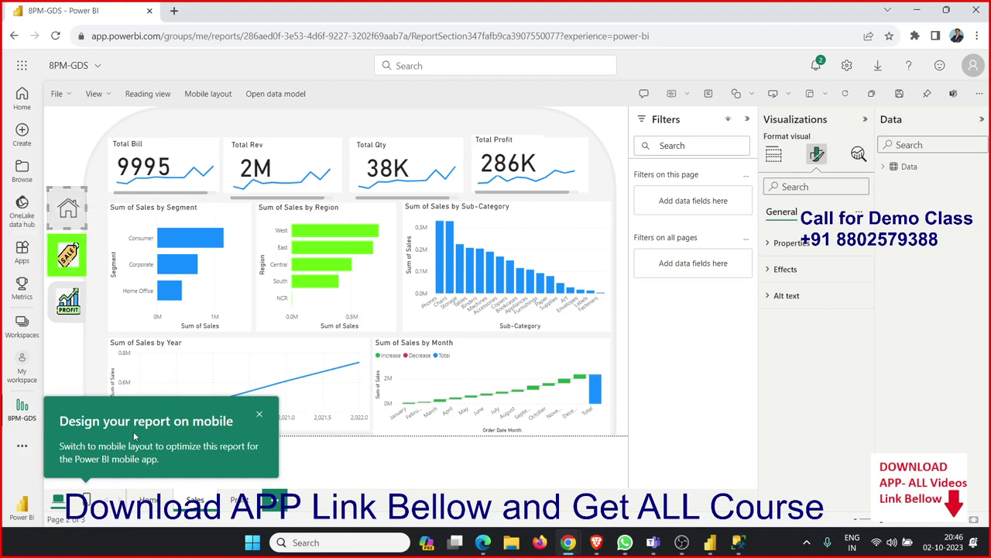
left_click(779, 271)
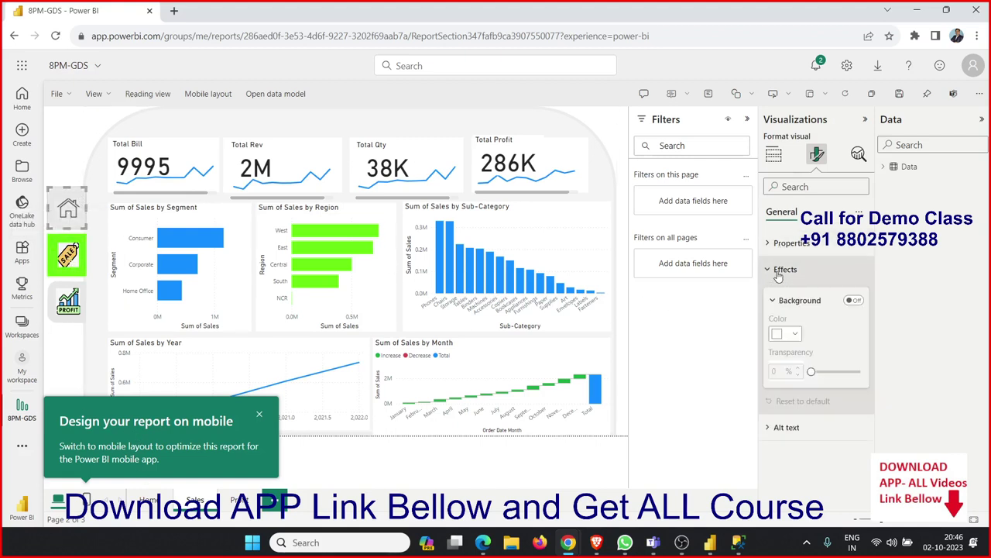
left_click(779, 272)
left_click(782, 245)
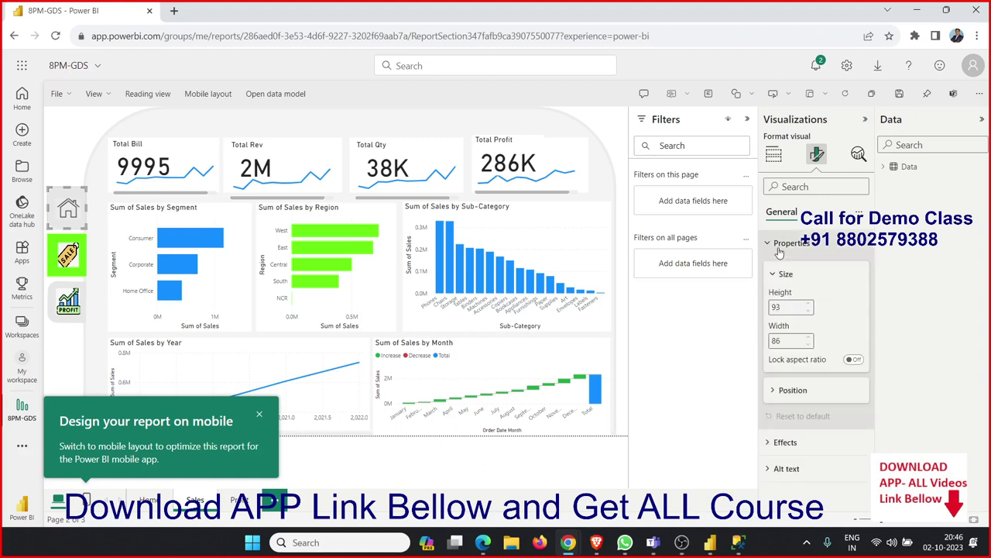
left_click(780, 246)
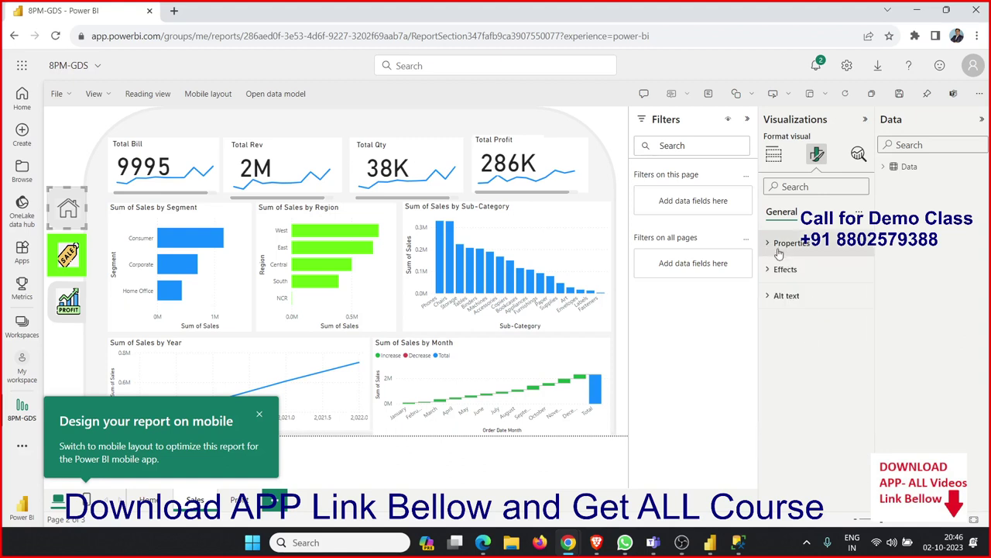
- Turn on a Page navigation action for the home image with destination Home
left_click(74, 215)
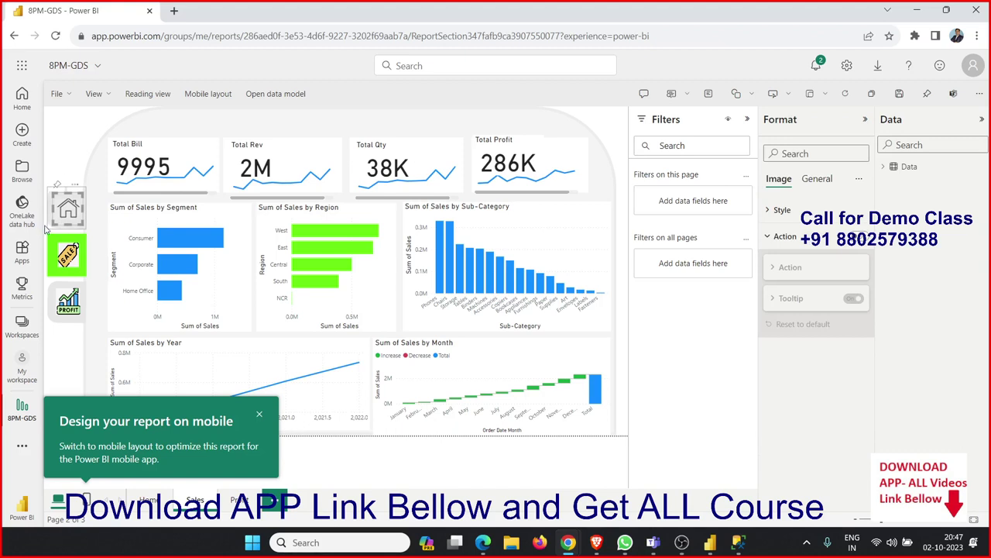
left_click(861, 237)
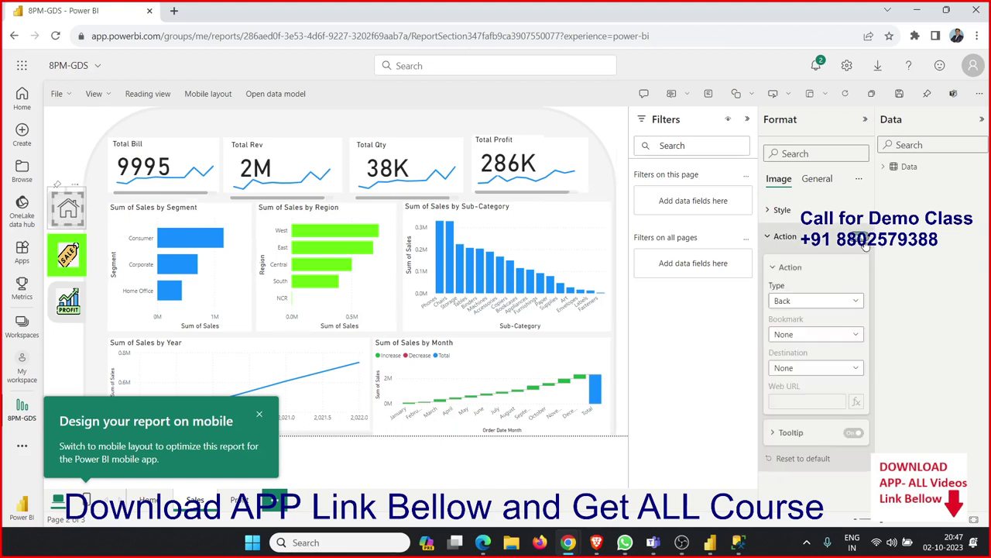
left_click(807, 301)
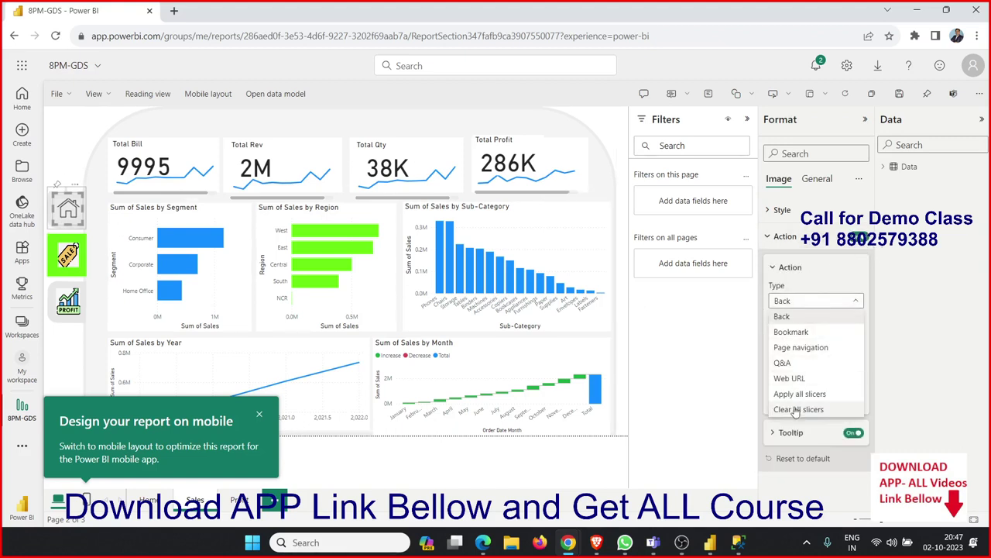
left_click(799, 348)
left_click(787, 368)
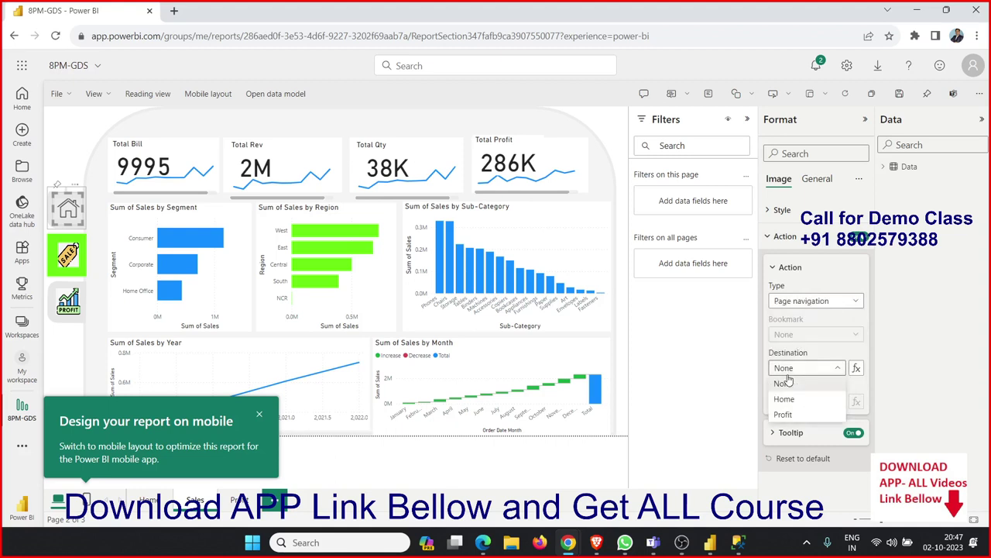
left_click(785, 400)
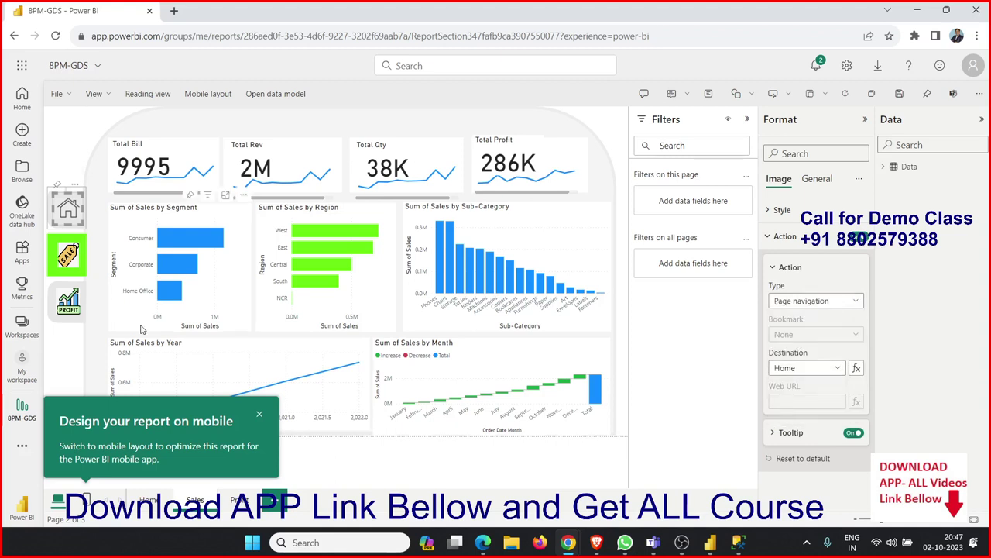
- Make the PROFIT image a Page navigation button to the Profit page, then go to Home
left_click(68, 305)
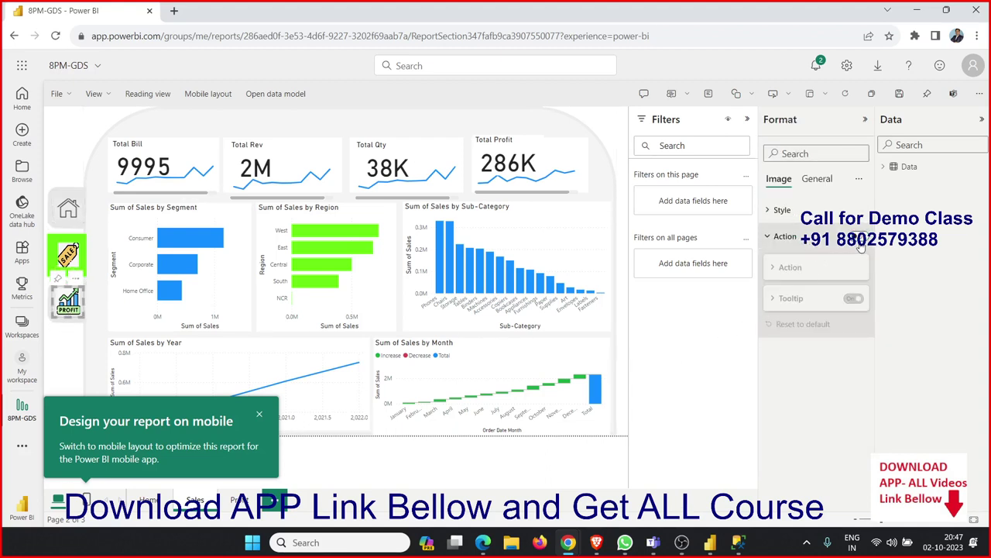
left_click(817, 267)
left_click(806, 302)
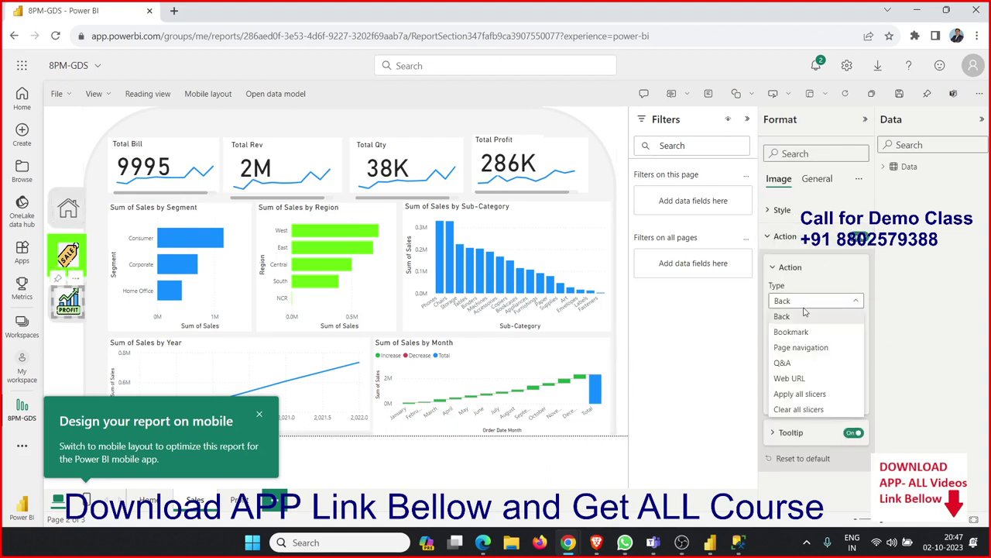
left_click(795, 349)
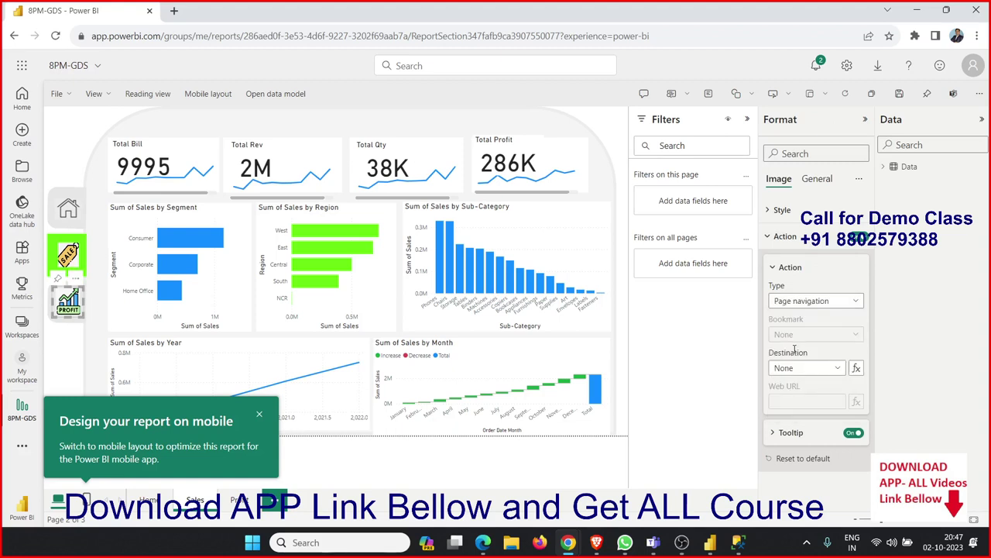
left_click(784, 369)
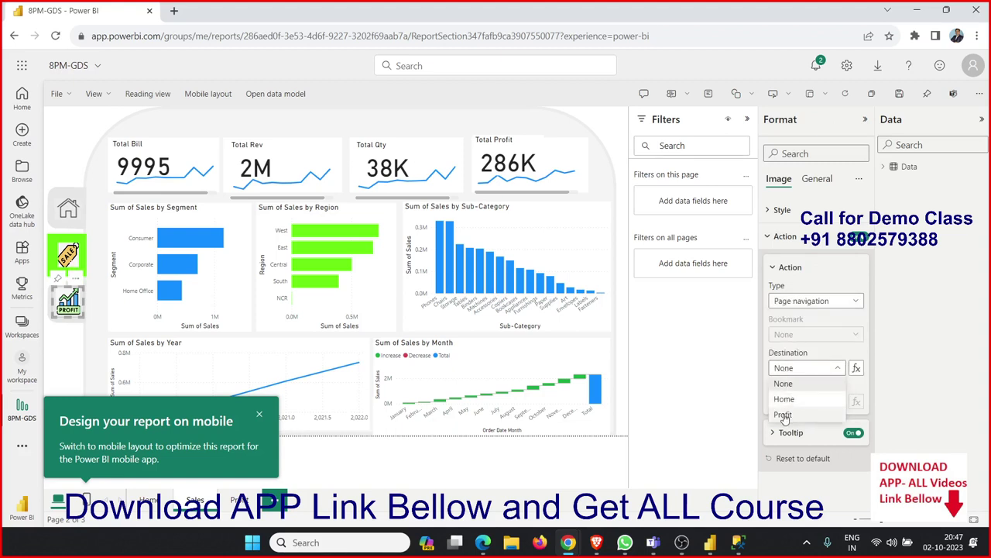
left_click(783, 414)
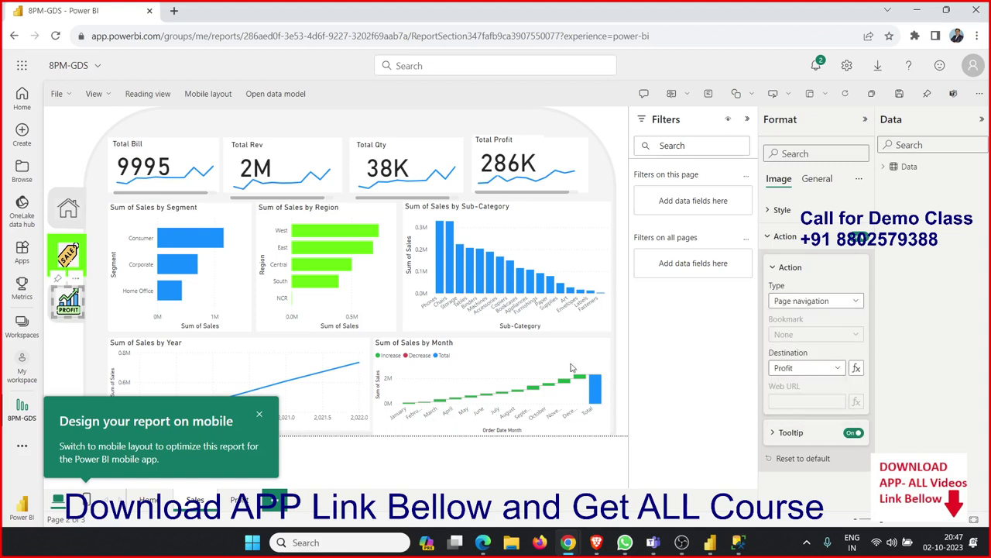
left_click(54, 348)
left_click(151, 498)
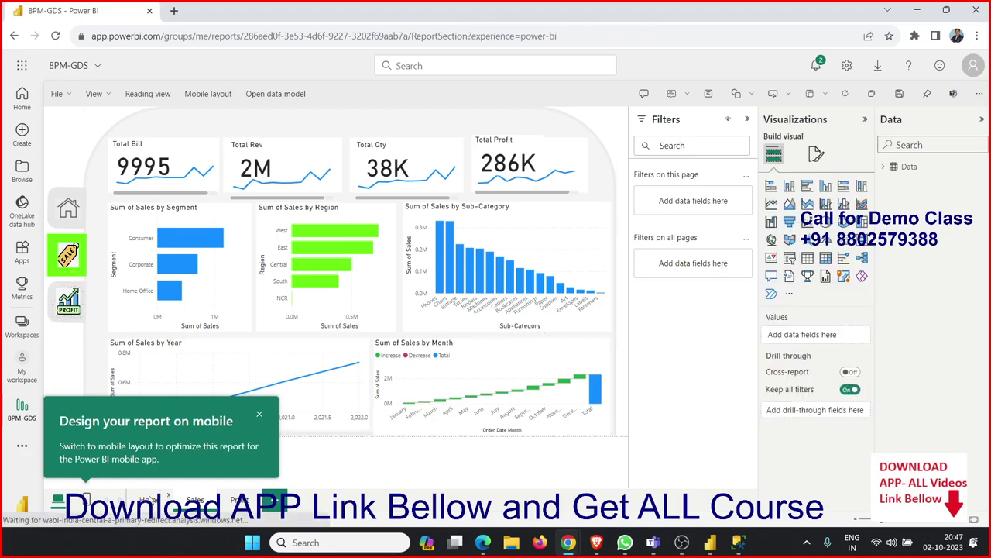
- Switch to the Sales page, fit it to the window, and close the mobile layout tip
left_click(65, 251)
left_click(194, 499)
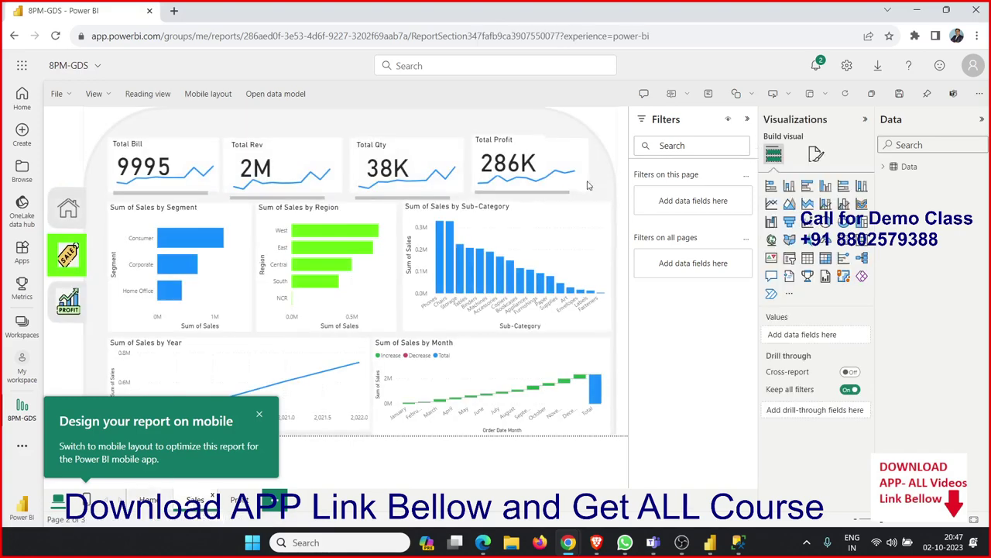
left_click(93, 94)
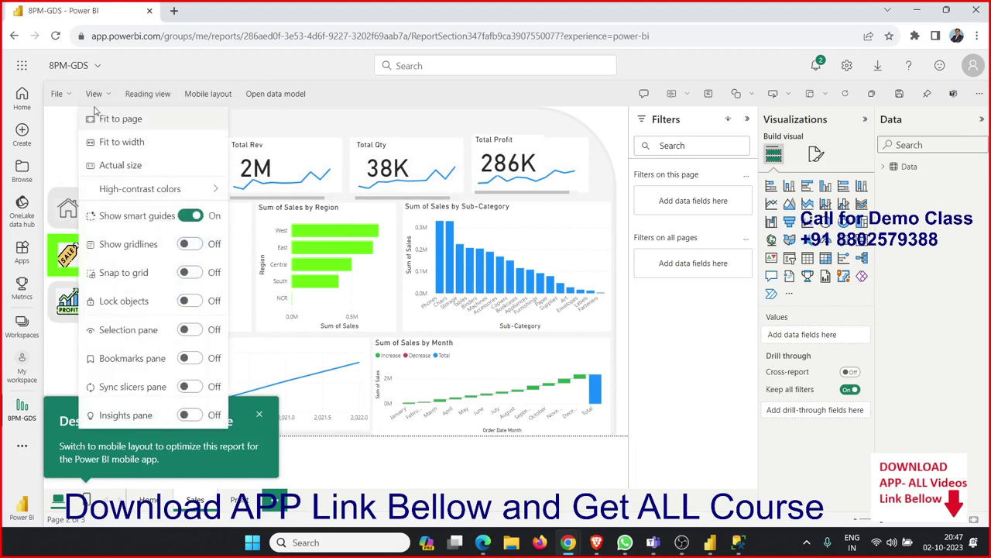
left_click(109, 123)
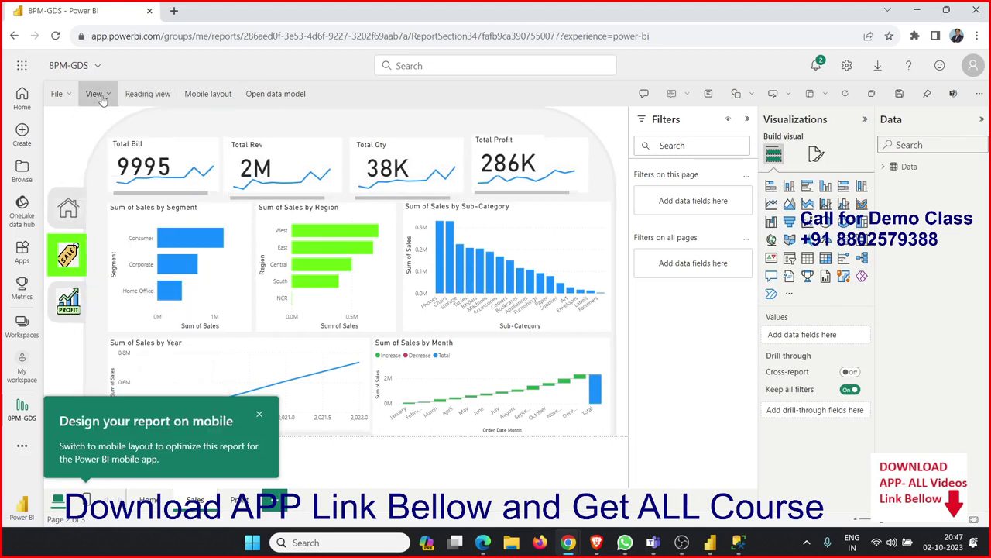
left_click(99, 95)
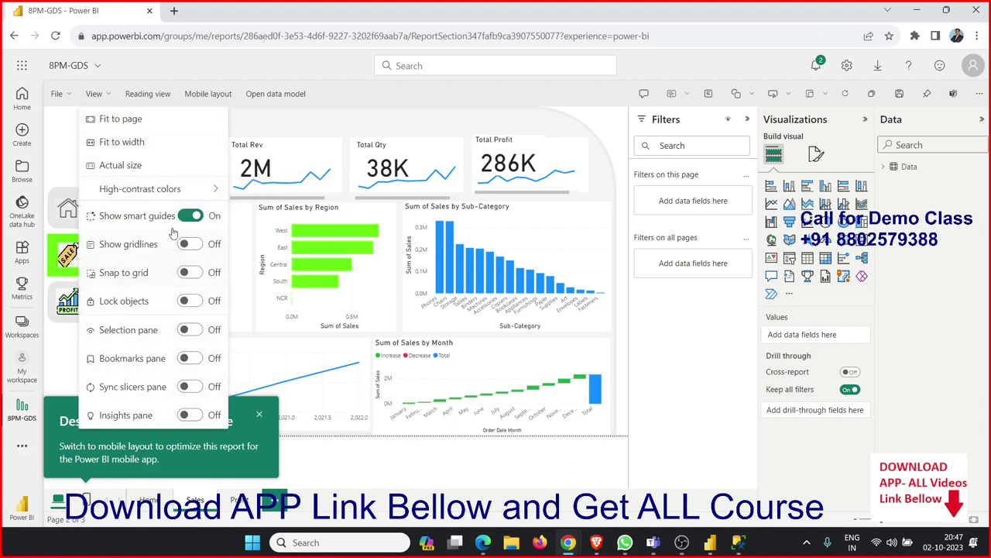
left_click(180, 67)
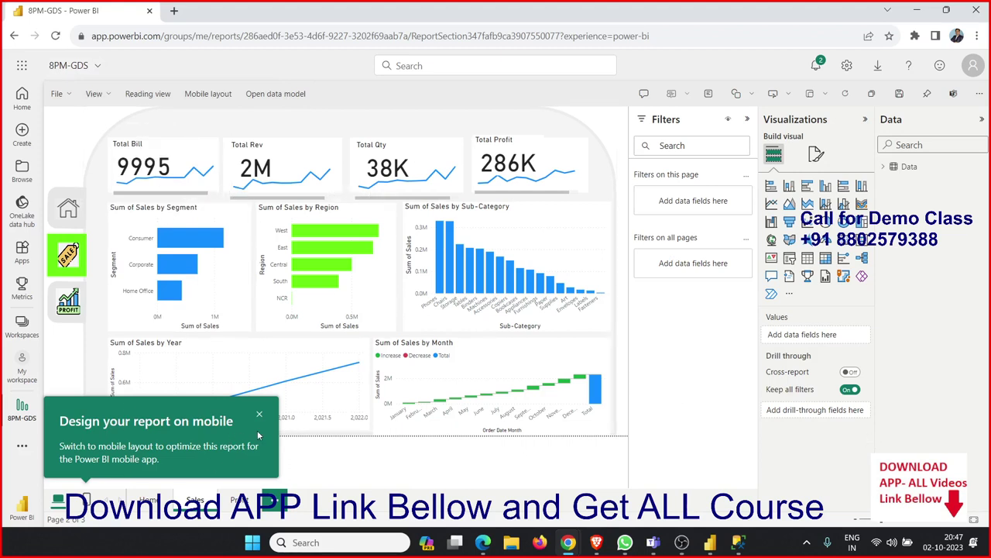
left_click(259, 416)
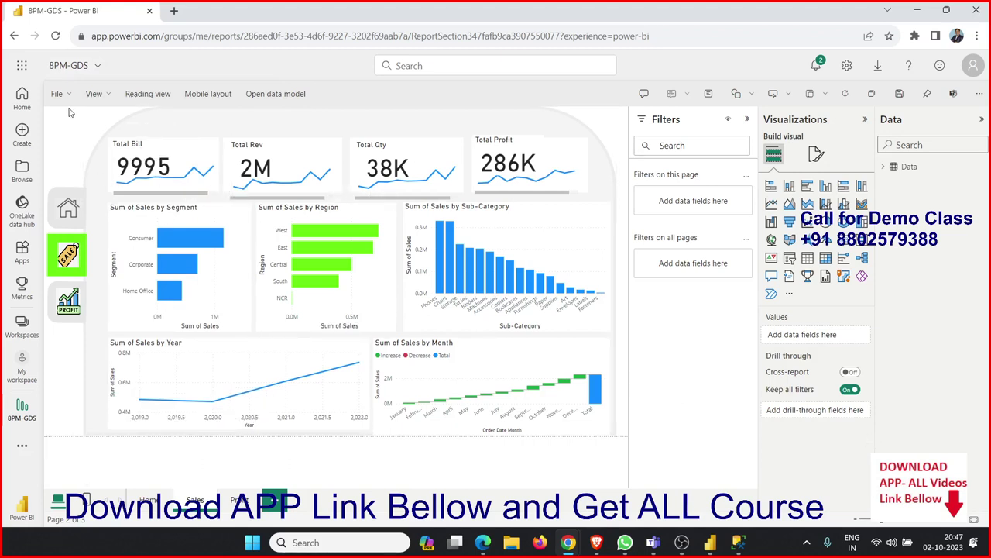
- Save the report's unsaved changes while going to My workspace, and close the feedback survey
left_click(72, 69)
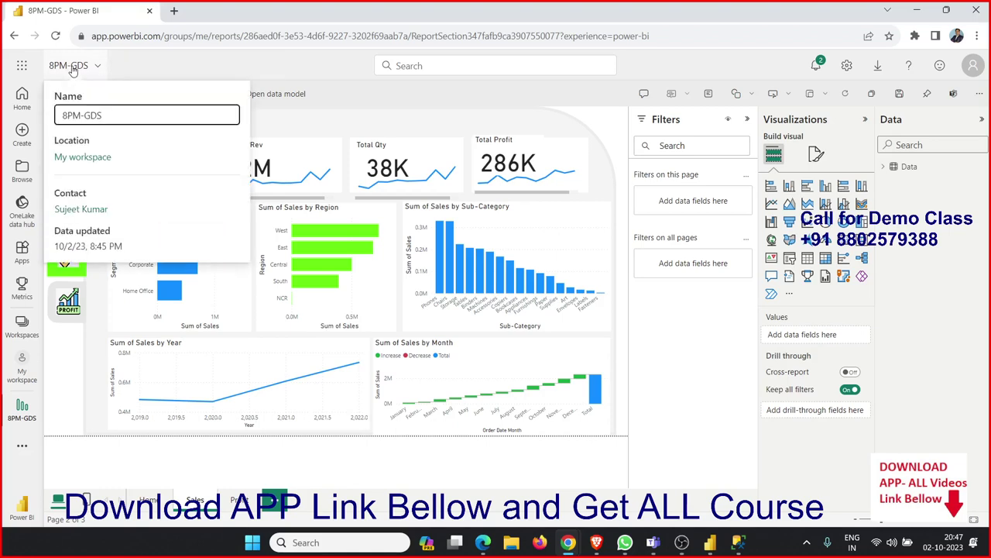
left_click(82, 157)
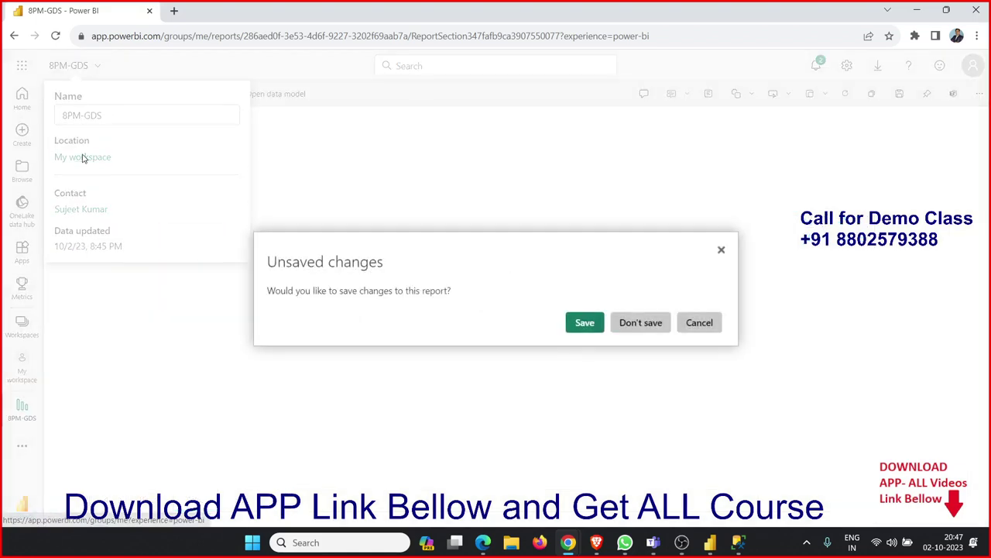
left_click(594, 322)
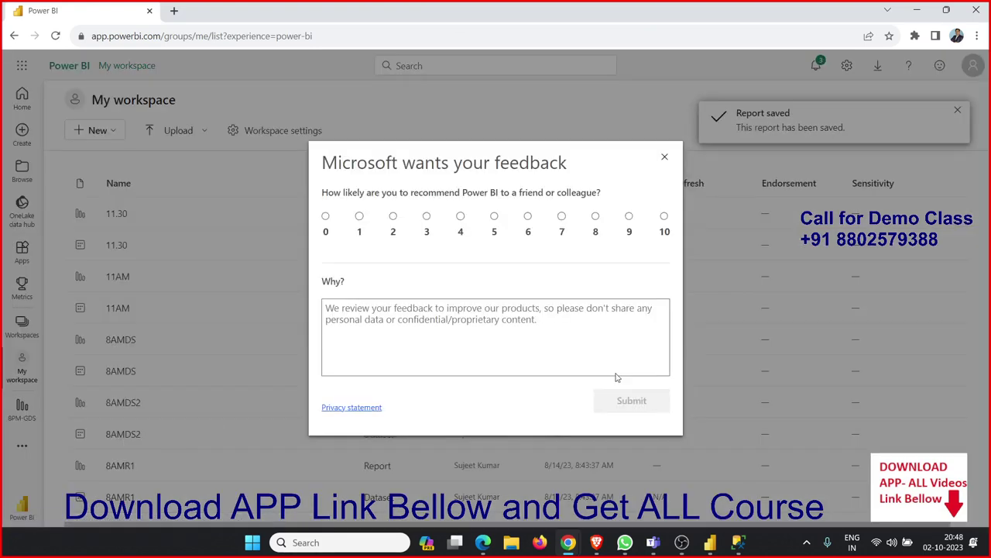
left_click(664, 155)
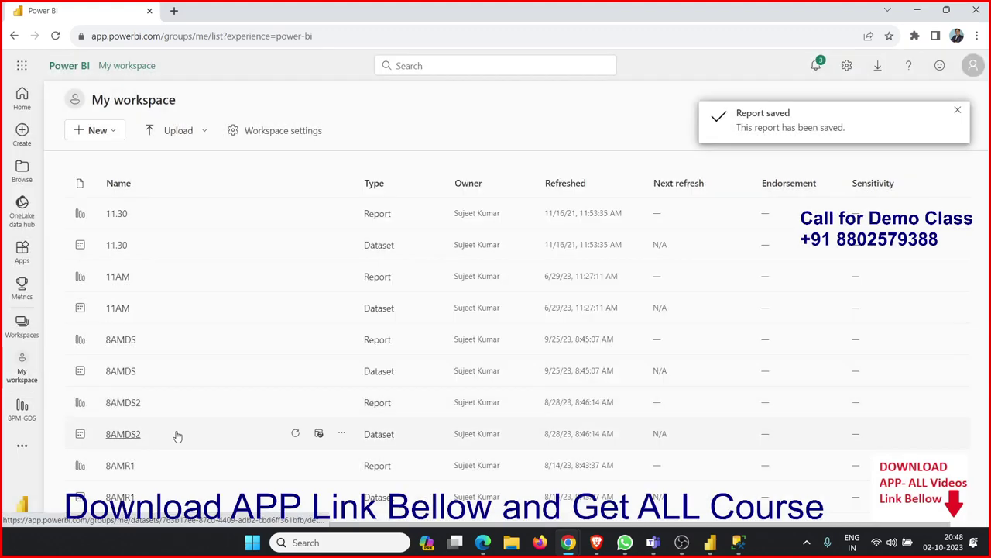
- Reopen the 8PM-GDS report from the My workspace list
scroll(136, 442, "down", 1)
scroll(133, 443, "down", 2)
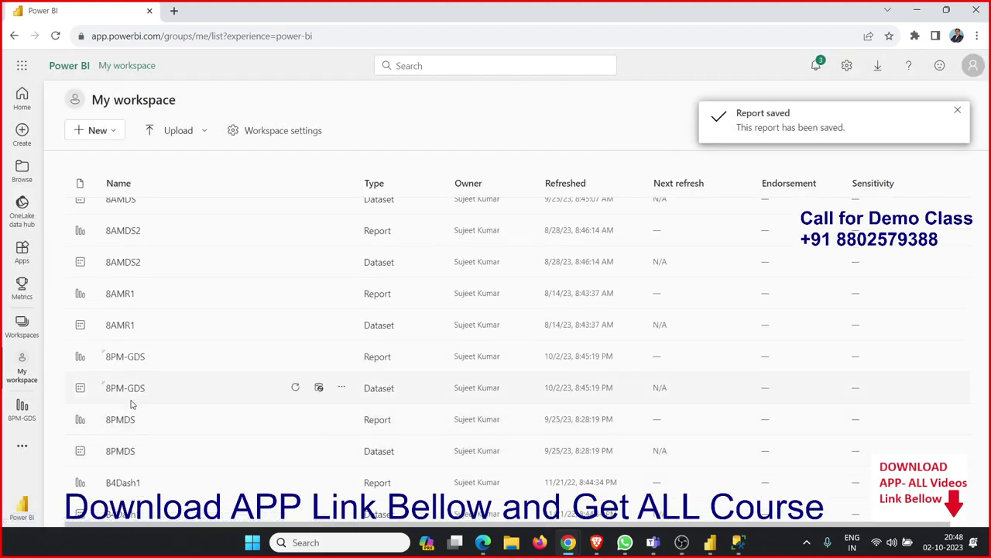
left_click(127, 358)
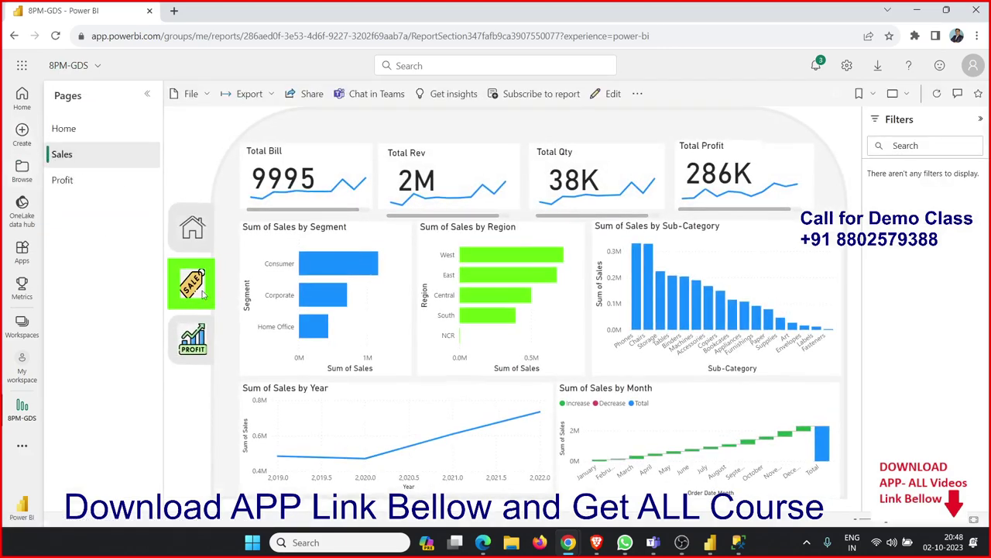
- Test the Home, Sales and Profit image buttons in reading view, then collapse the Pages pane
left_click(192, 227)
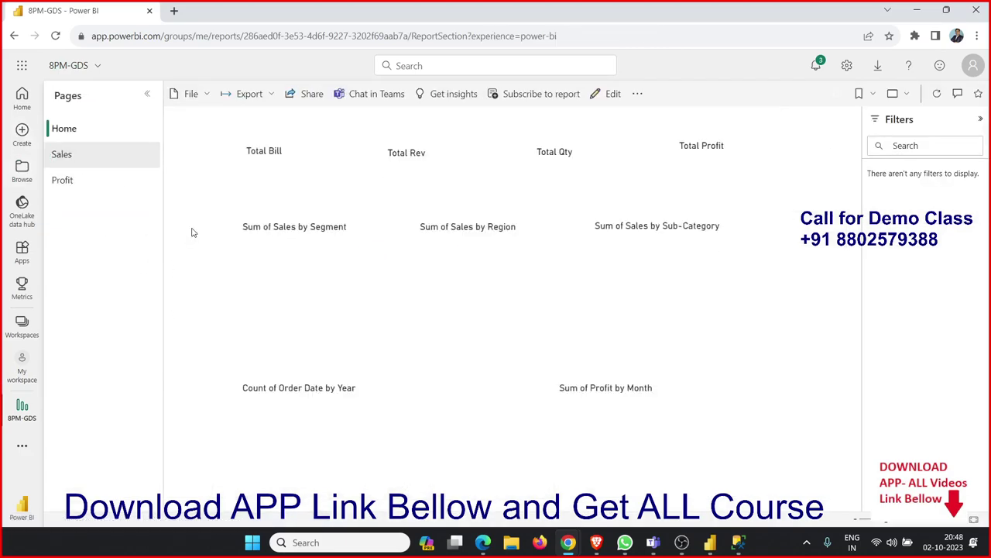
left_click(113, 155)
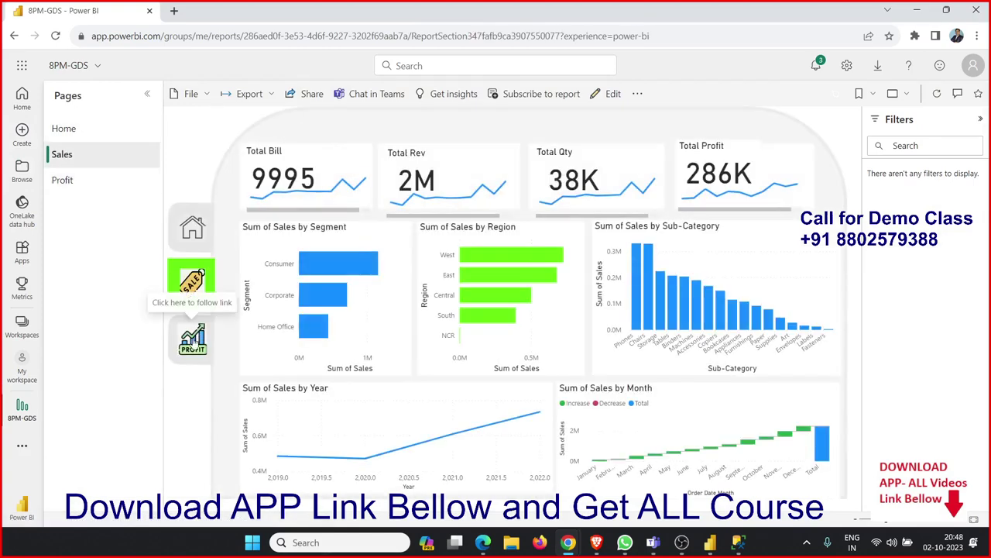
left_click(196, 330)
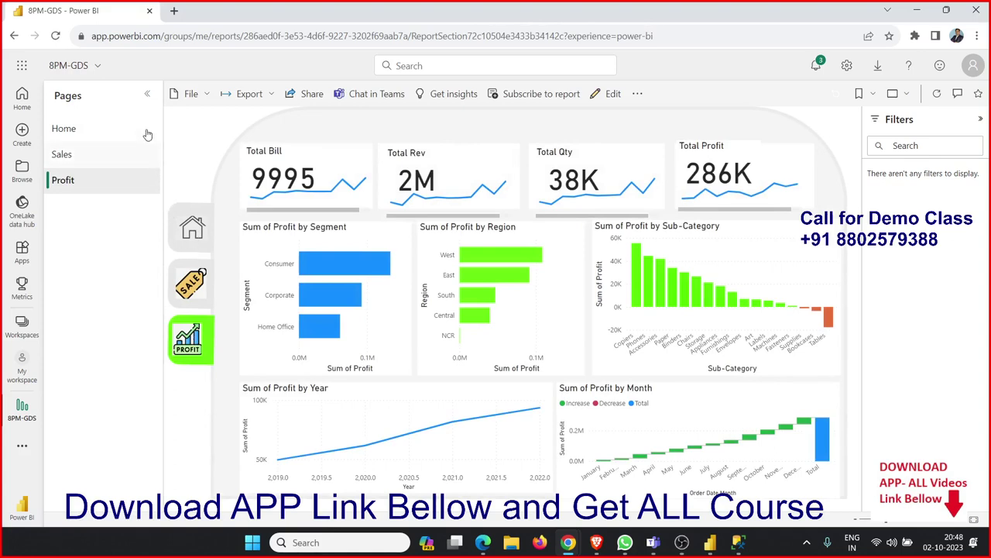
left_click(147, 94)
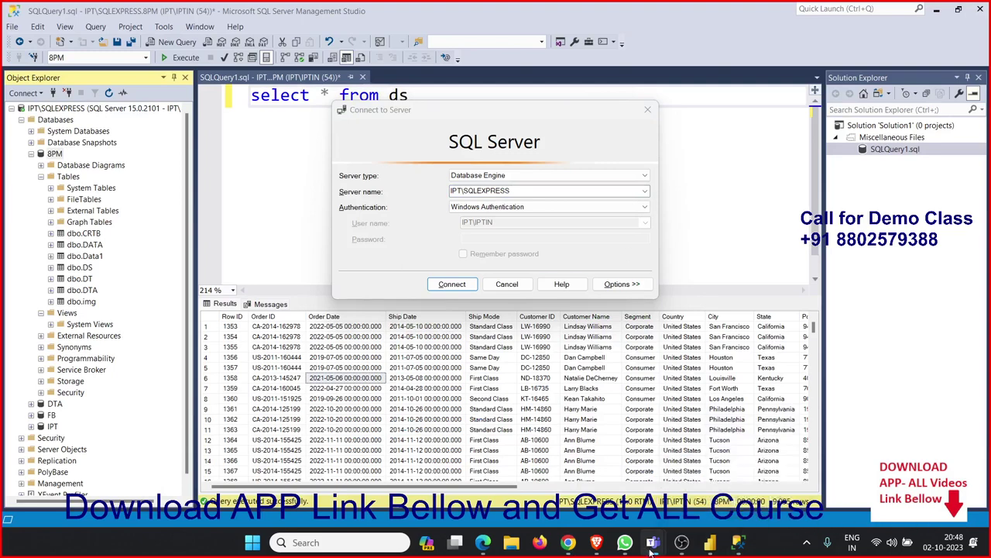
- Bring the Power BI Desktop 8PM-GDS window to the front from the taskbar
left_click(711, 542)
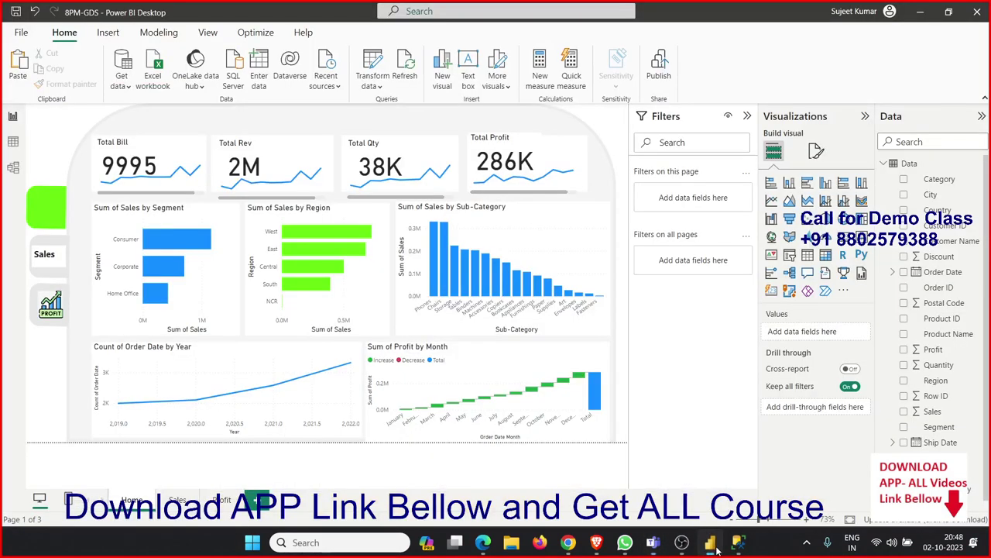